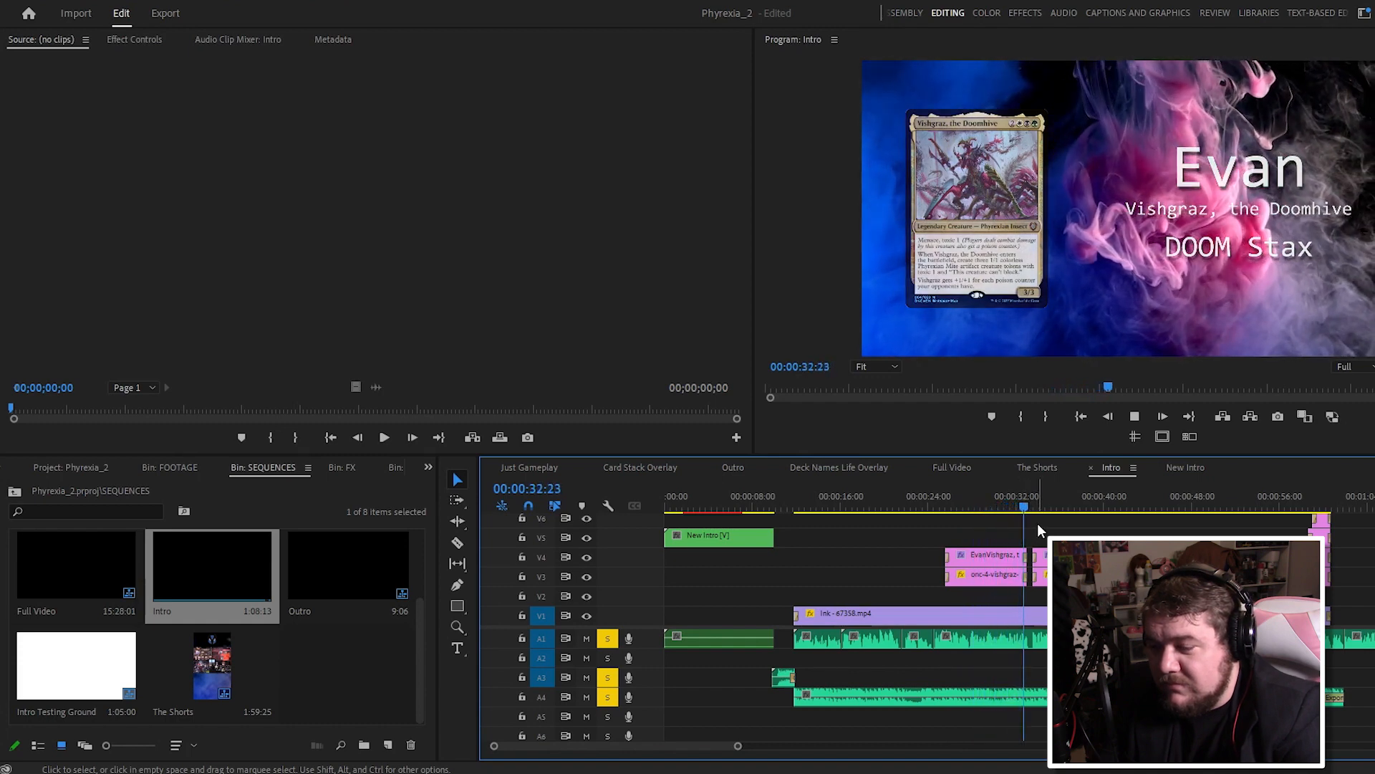
Step: Examine the effect settings of the Vishgraz title graphic and the card image beneath it in the Intro sequence
click(1028, 524)
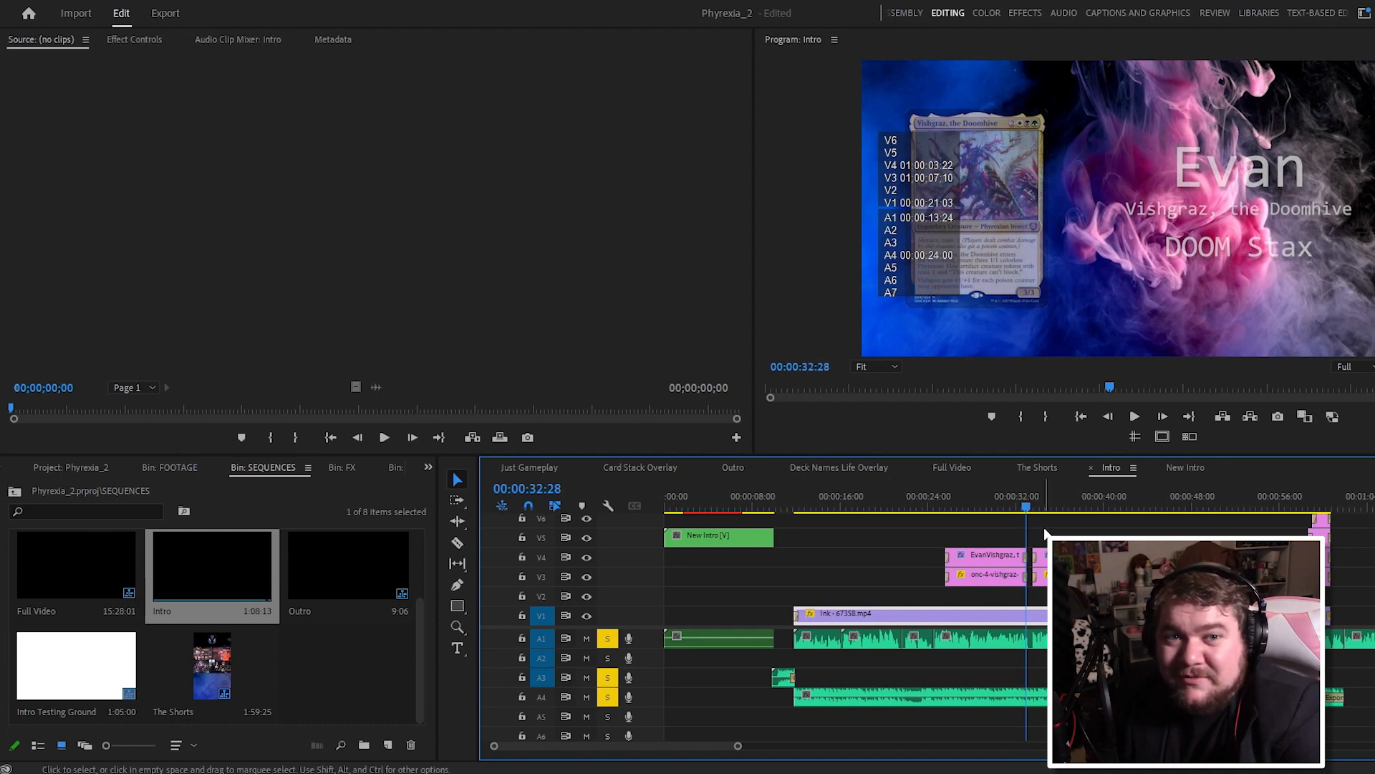
key(j)
key(j)
key(j)
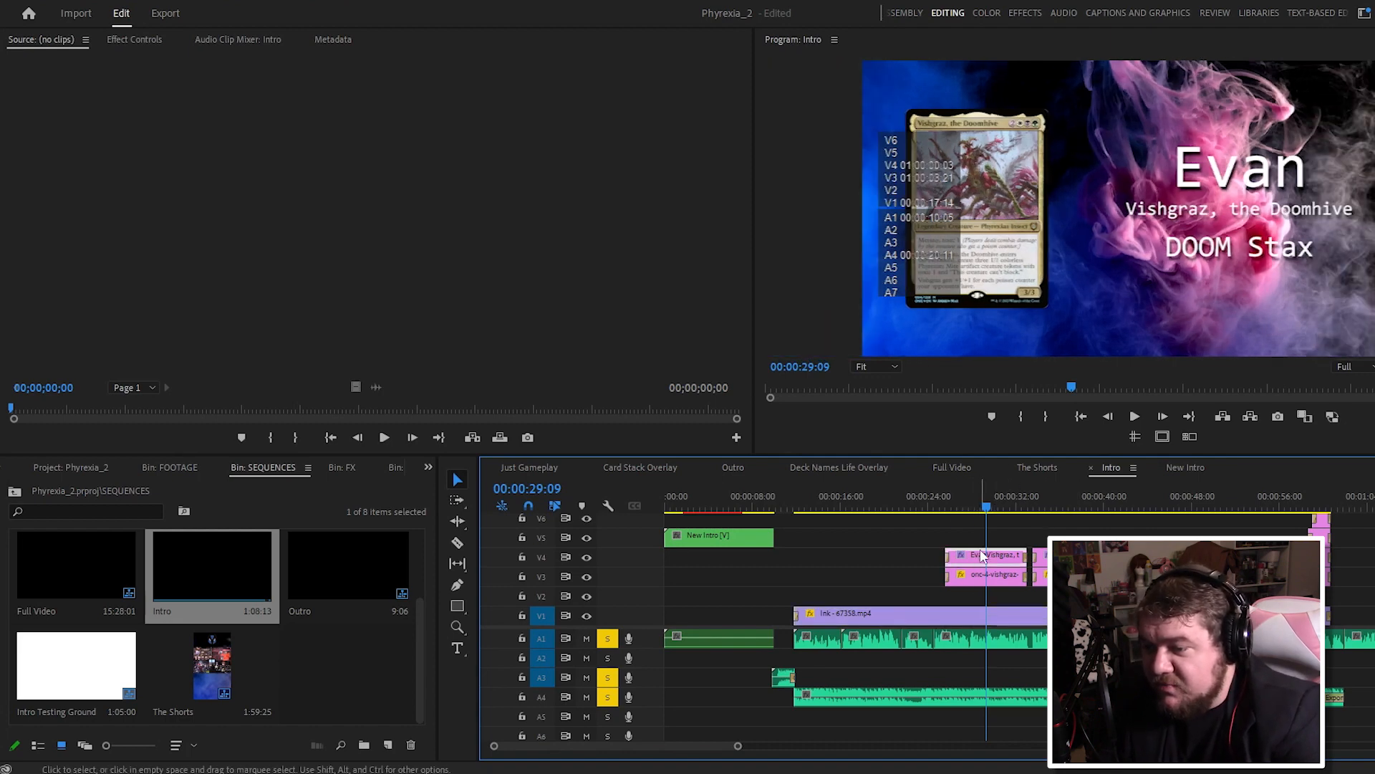
click(132, 41)
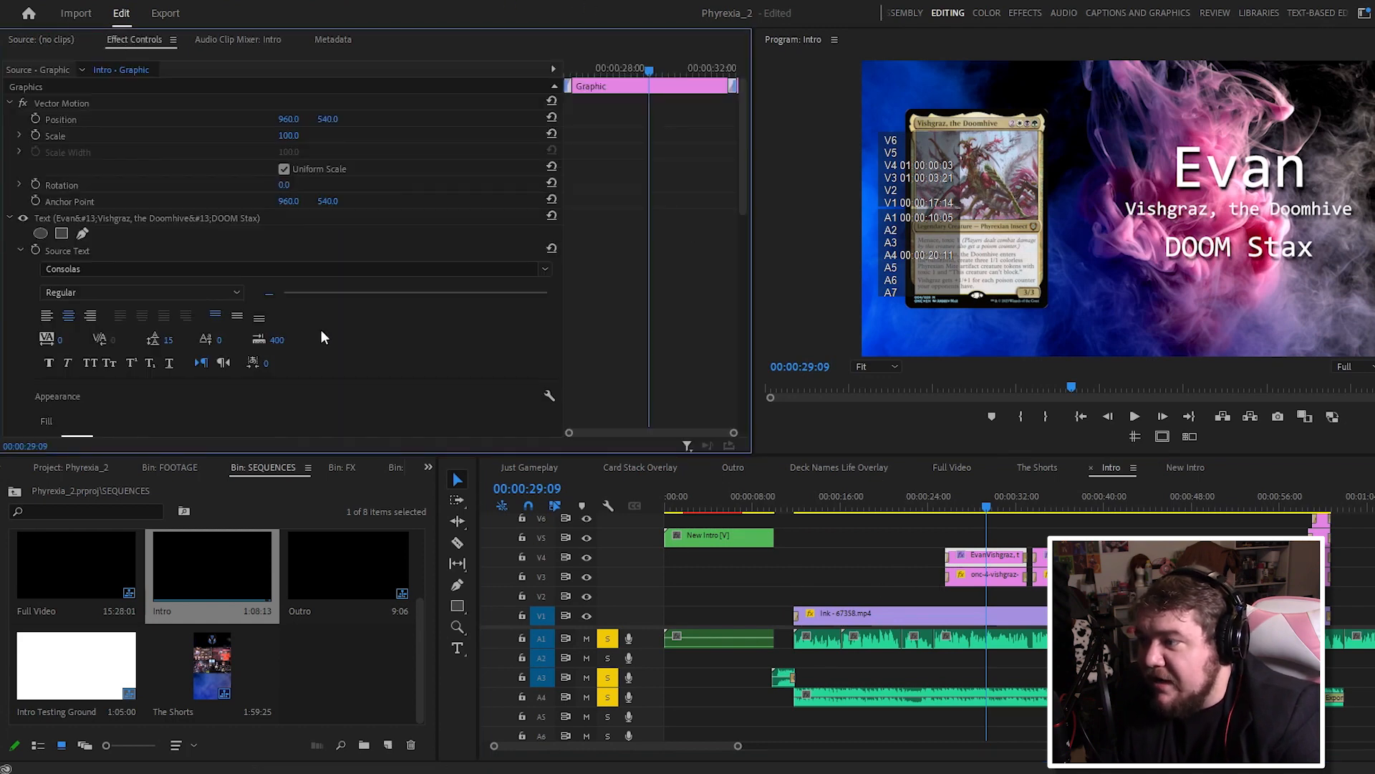
click(995, 577)
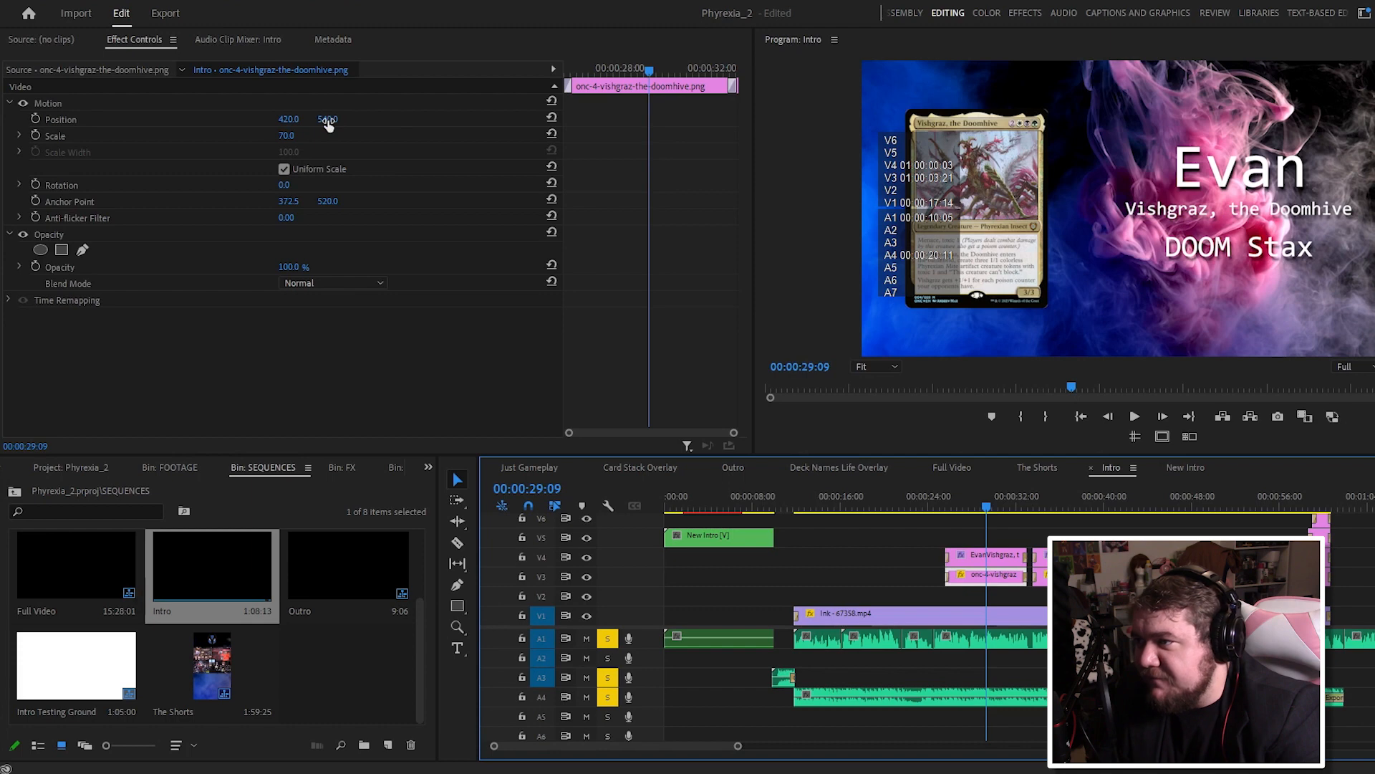
mouse_move(327, 118)
mouse_down()
mouse_move(346, 118)
mouse_move(330, 119)
mouse_up()
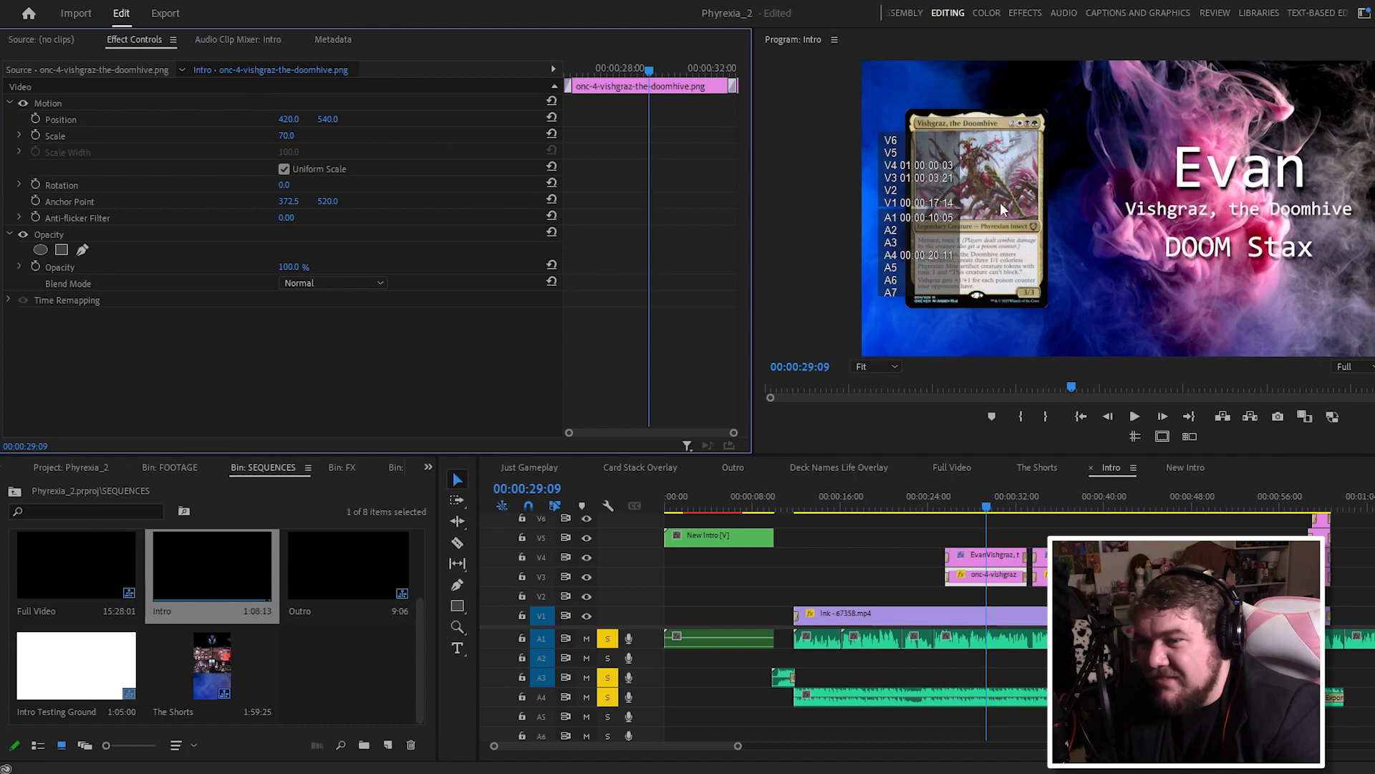
click(965, 523)
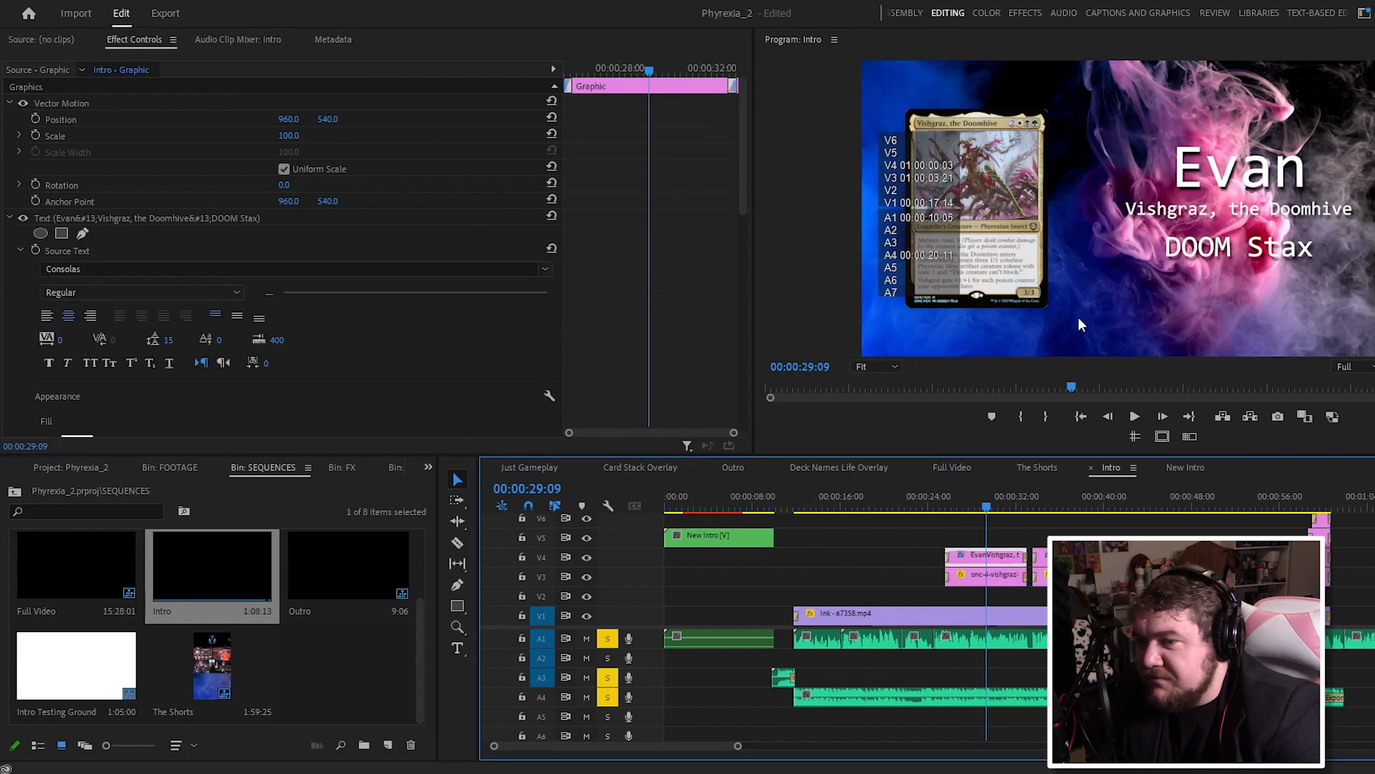
Step: Try wider line spacing on the existing title text, up to a leading of 61, and restore it to 15
double_click(1197, 188)
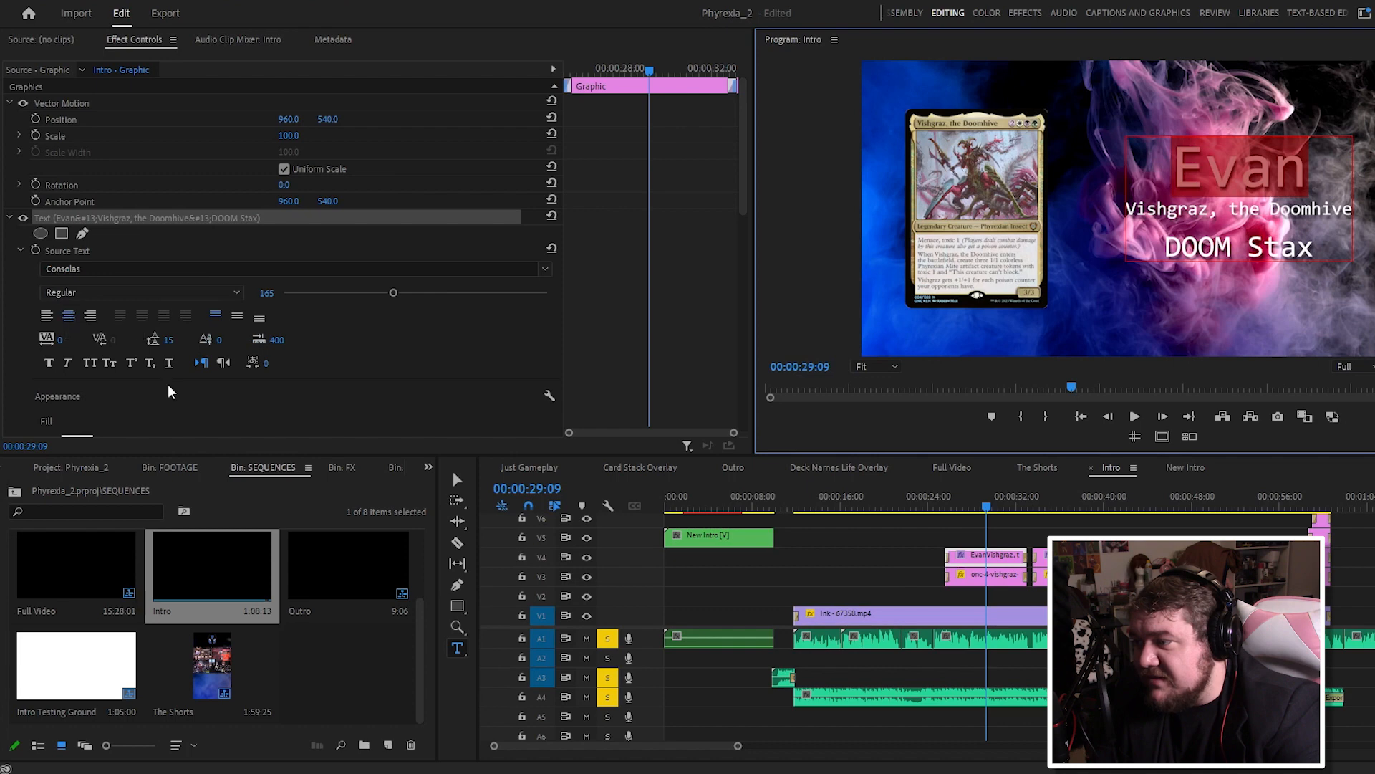
drag(168, 340, 199, 340)
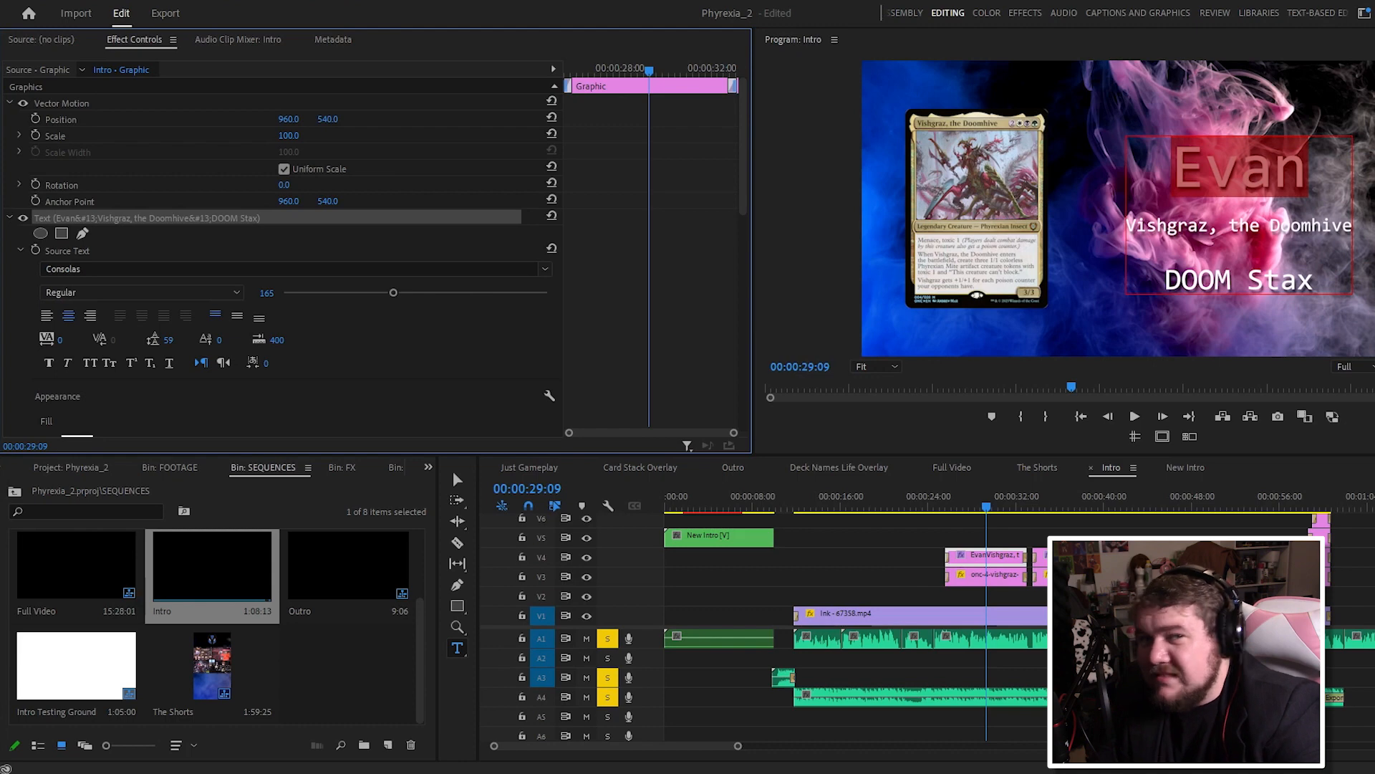
drag(200, 340, 201, 341)
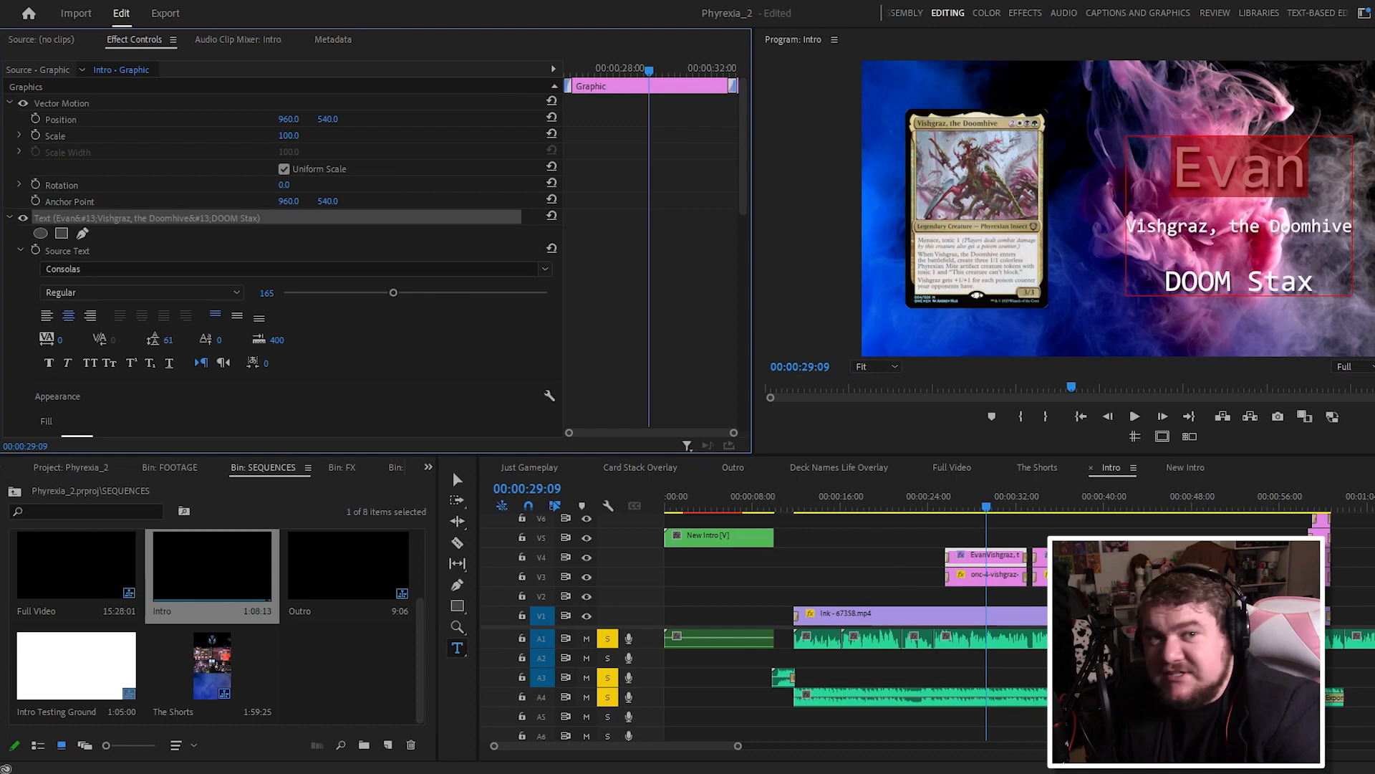
drag(202, 341, 174, 340)
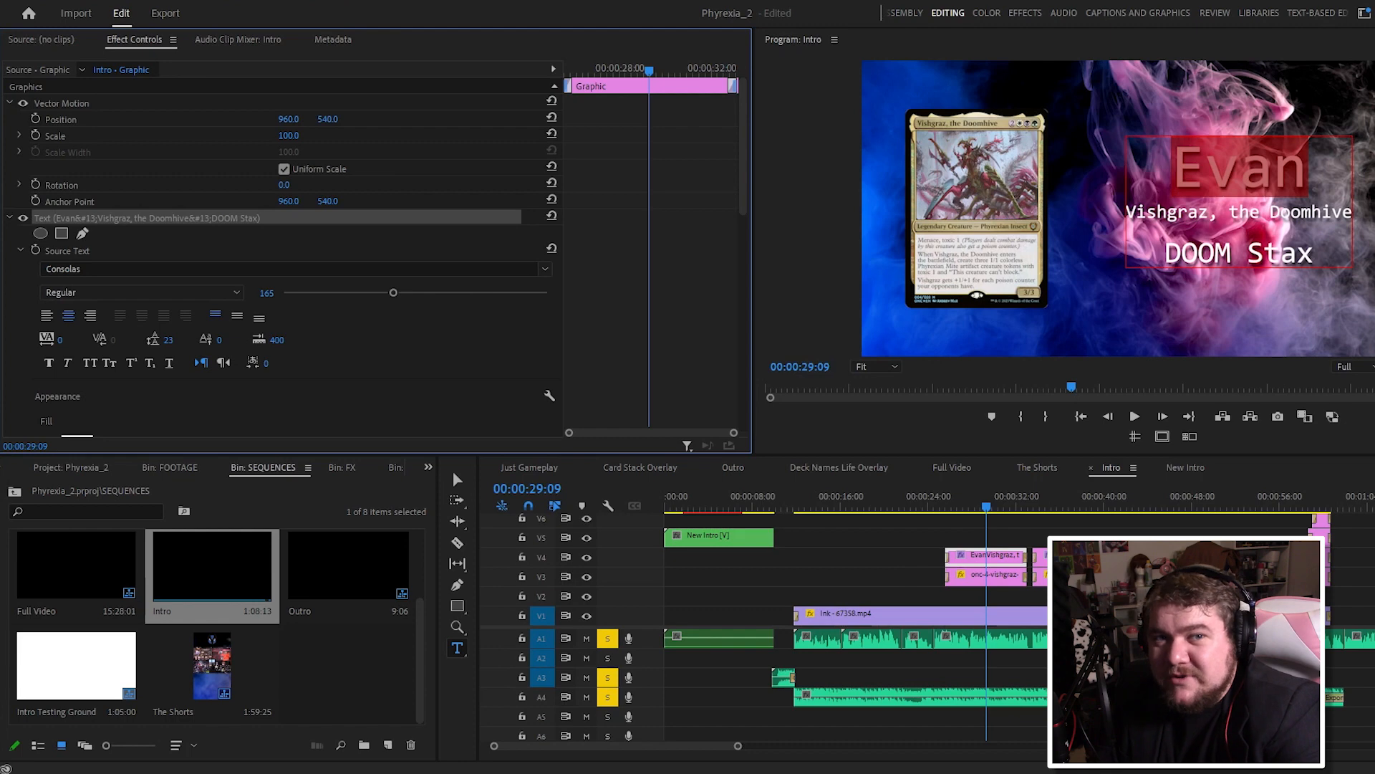
drag(174, 340, 165, 341)
click(175, 340)
text(15)
key(Return)
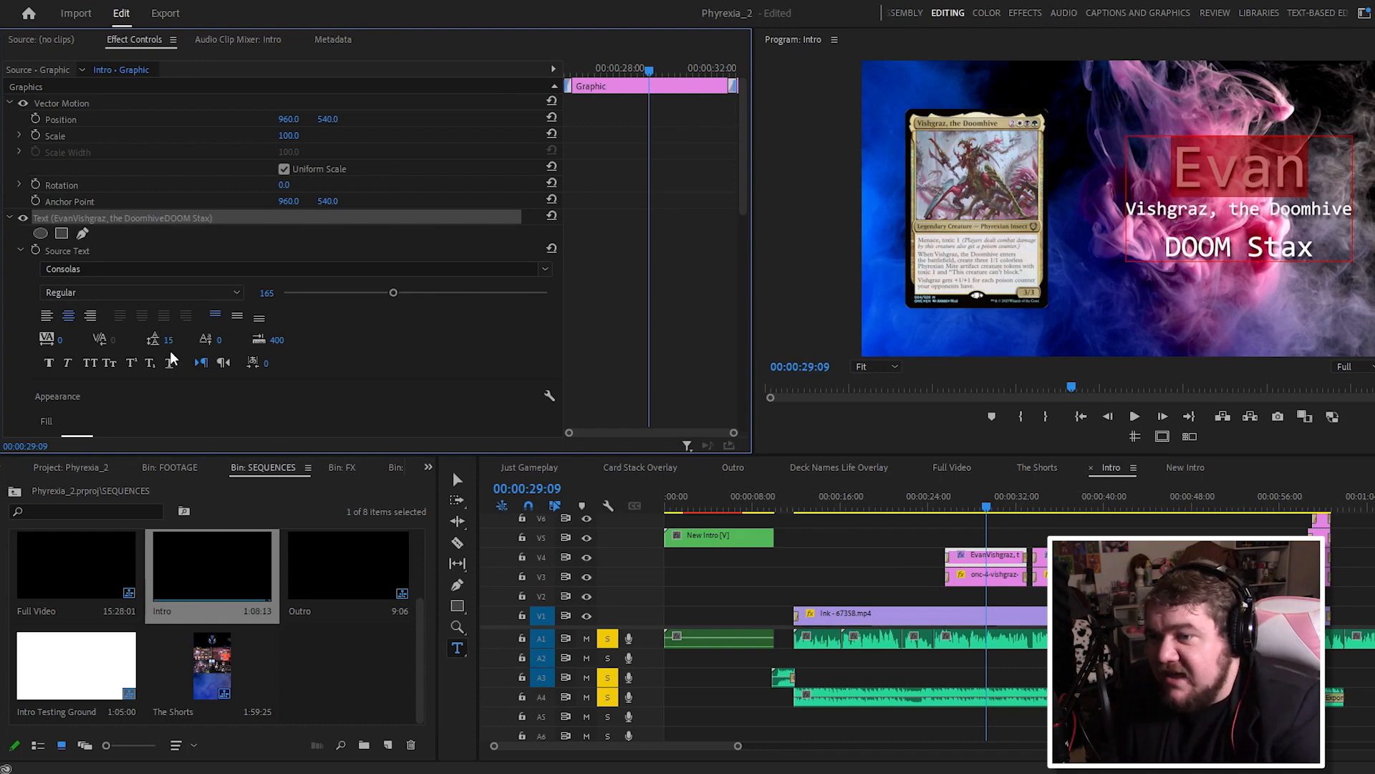
Step: Examine the font size and appearance settings of the existing title's "DOOM Stax" line and of its whole text block
drag(1173, 154, 1318, 251)
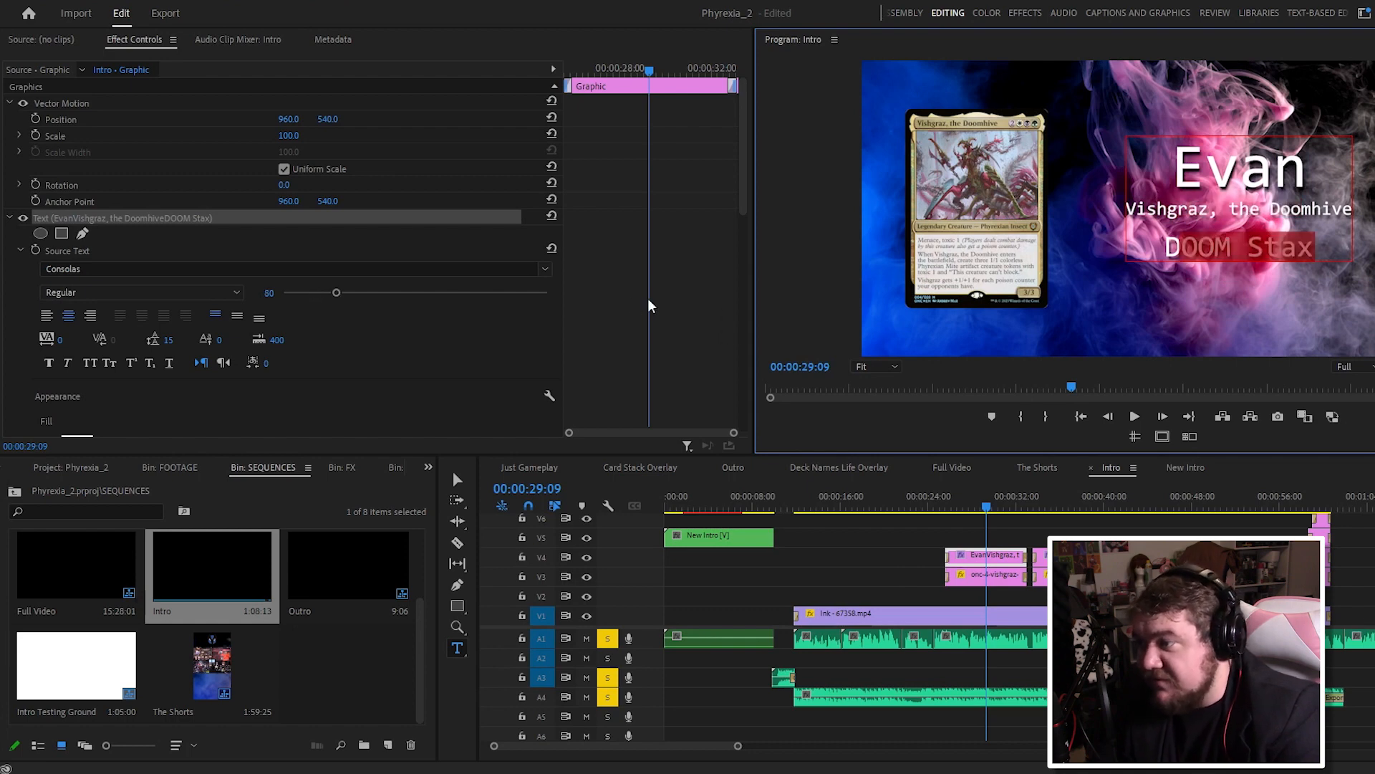
scroll(732, 257, down, 5)
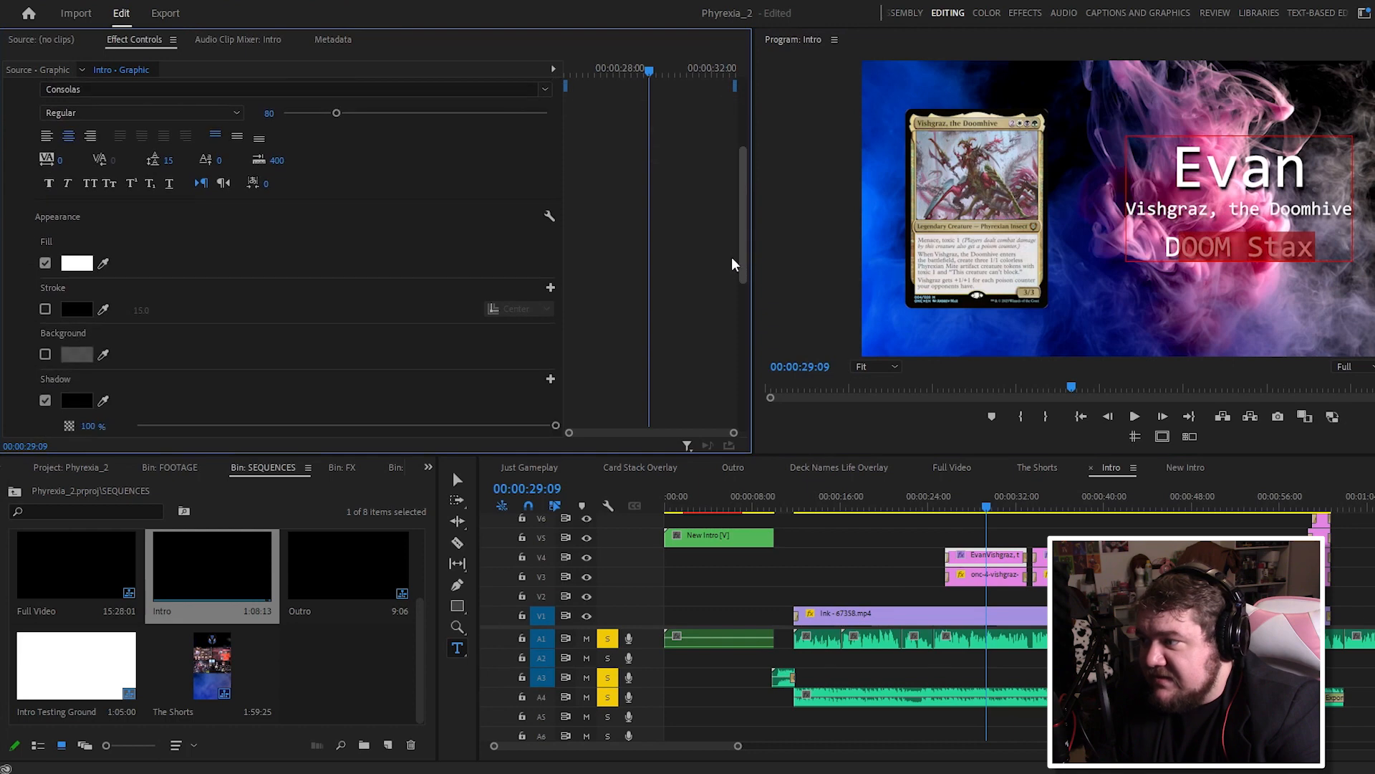
scroll(724, 229, up, 5)
drag(1154, 163, 1328, 239)
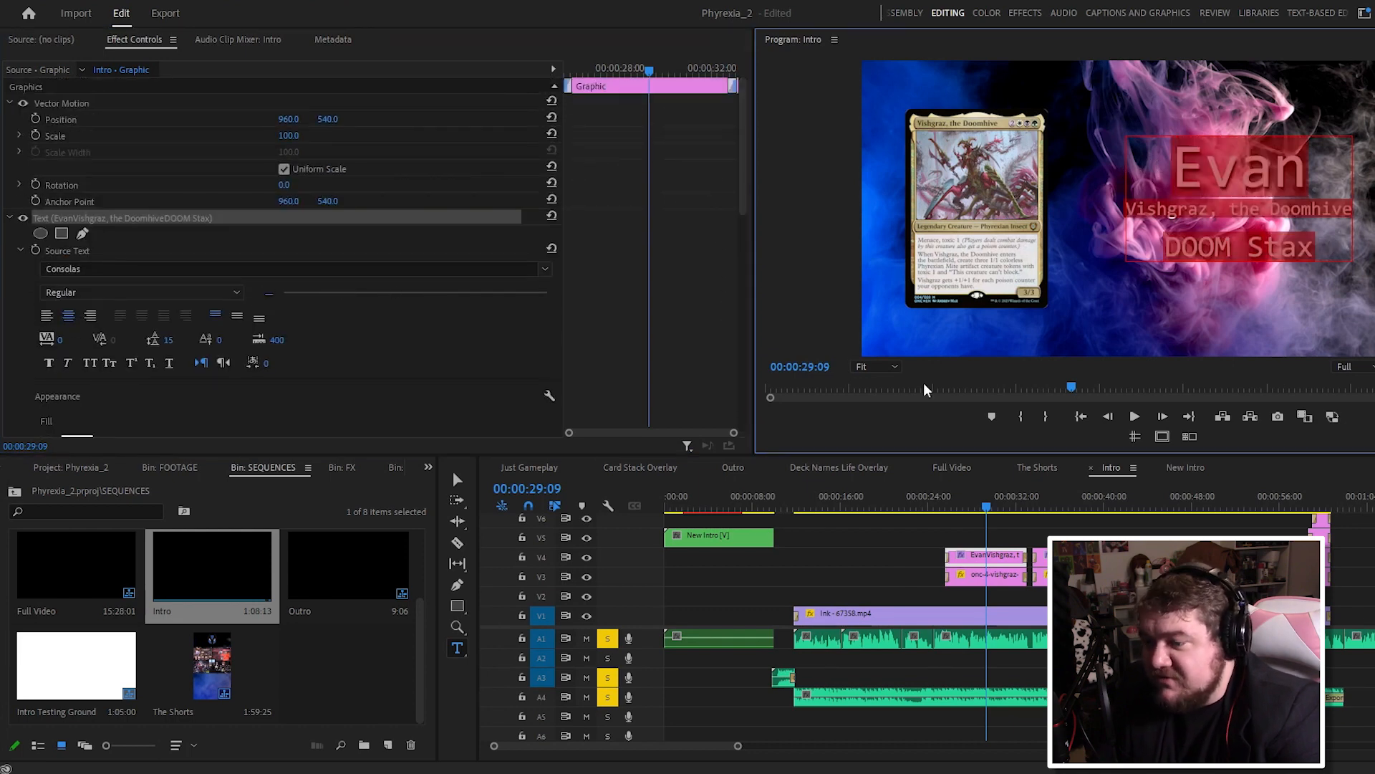
Step: Hide video track V4 with the existing title and clear the clip selection
click(457, 479)
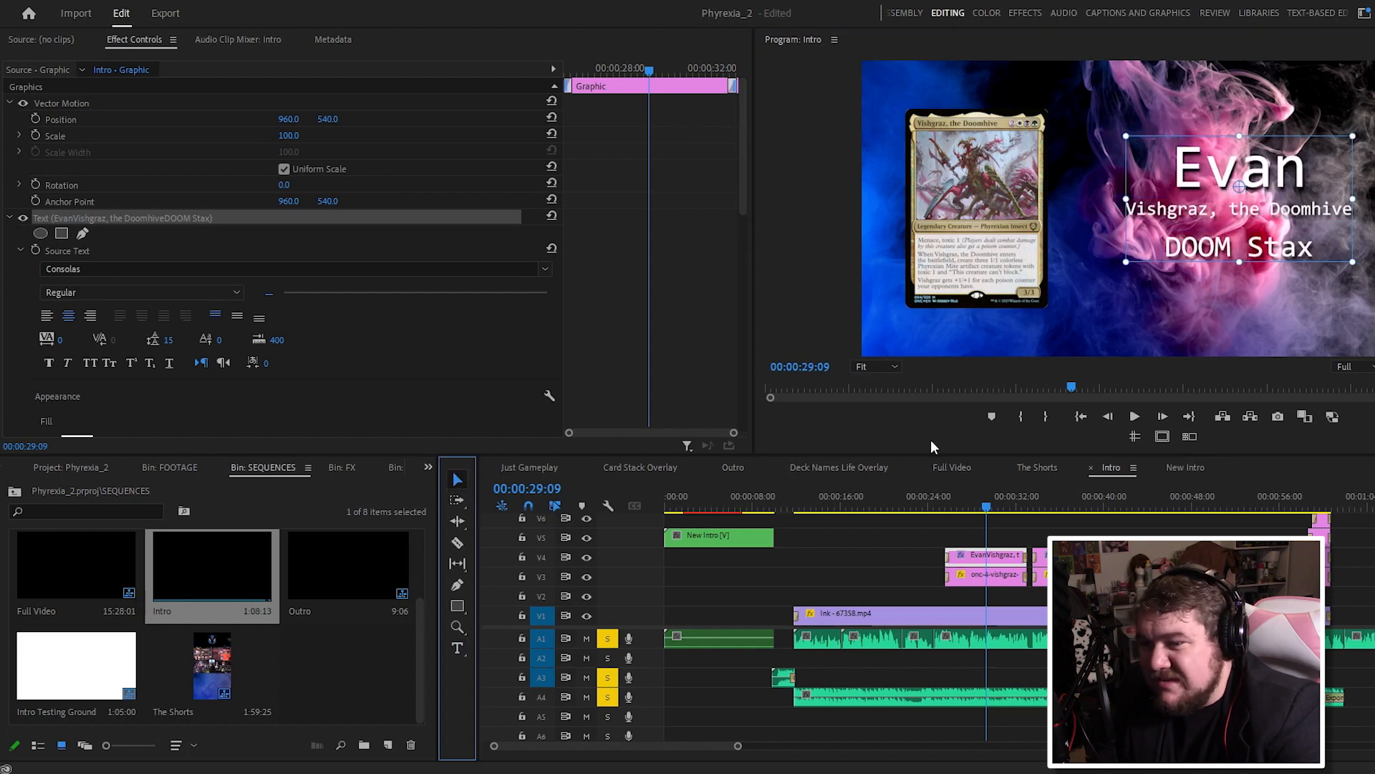
click(587, 556)
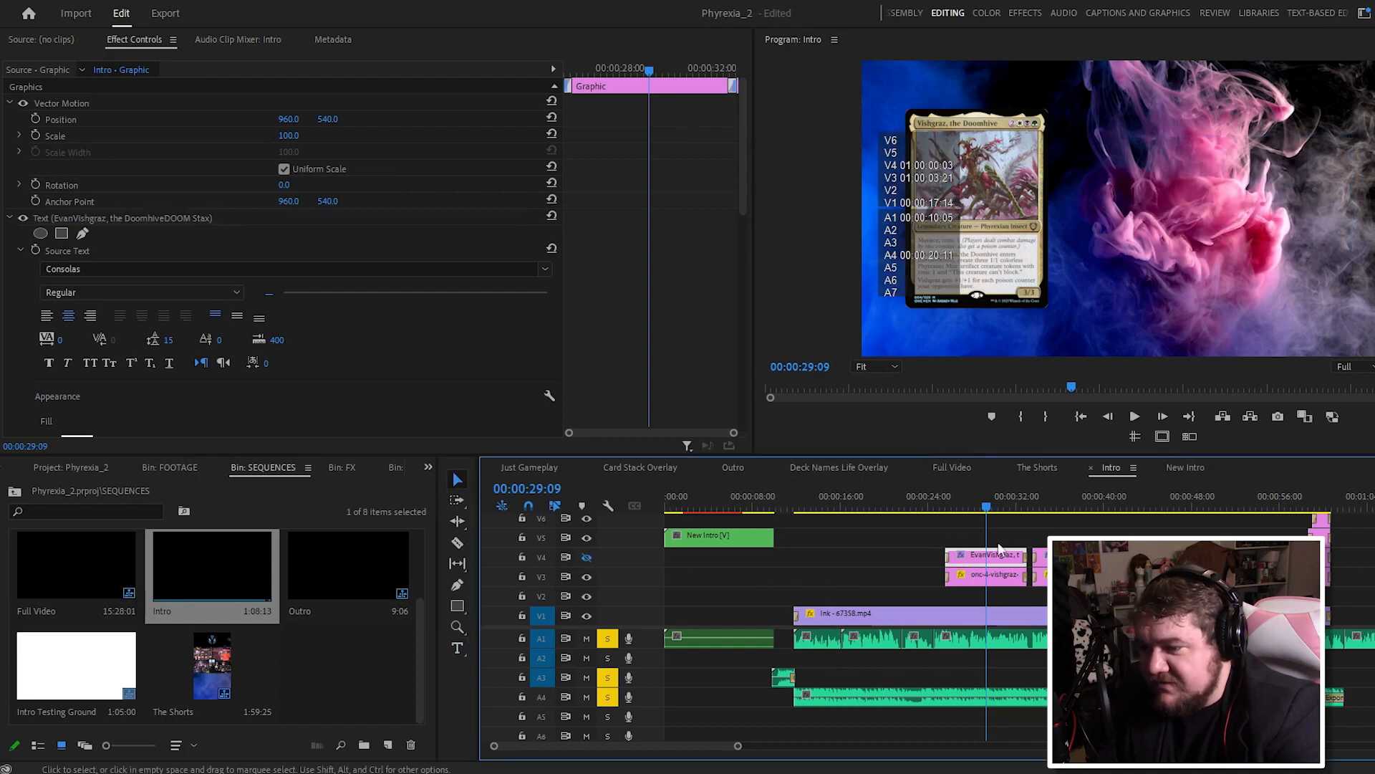
click(1038, 539)
Step: Add a text graphic beside the card with three lines: the player's first name, "Vishgraz, the Doomhive" and "DOOM STAX"
click(457, 647)
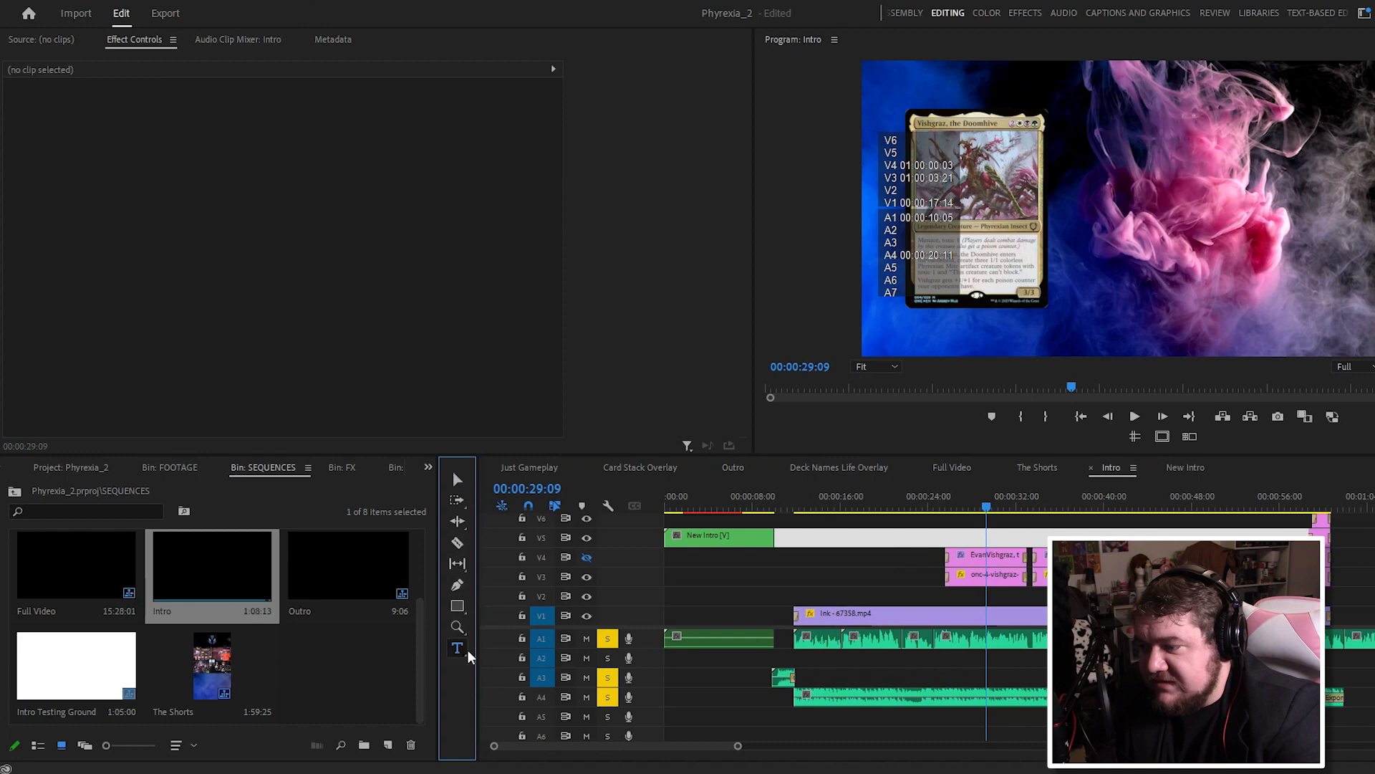
click(1182, 156)
text(Evan)
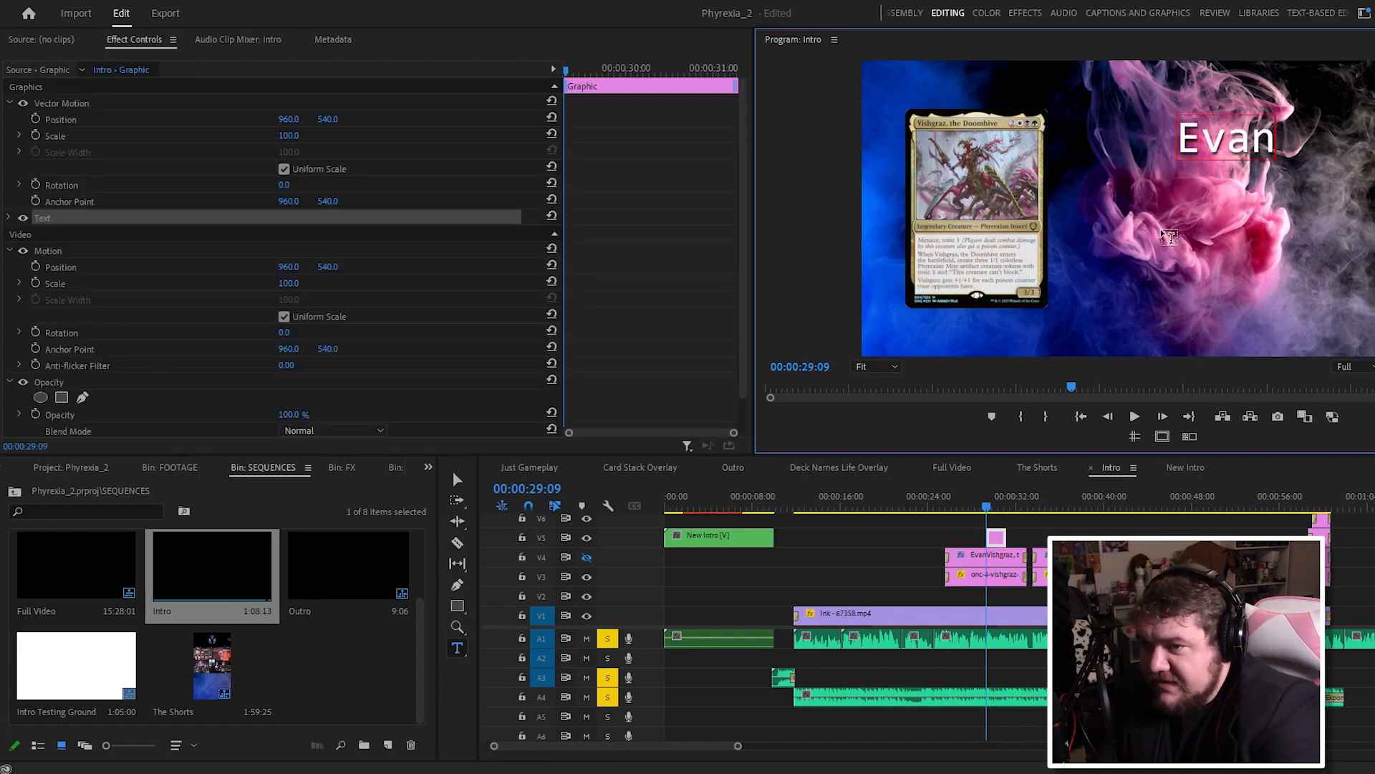
key(Return)
text(Vishgraz)
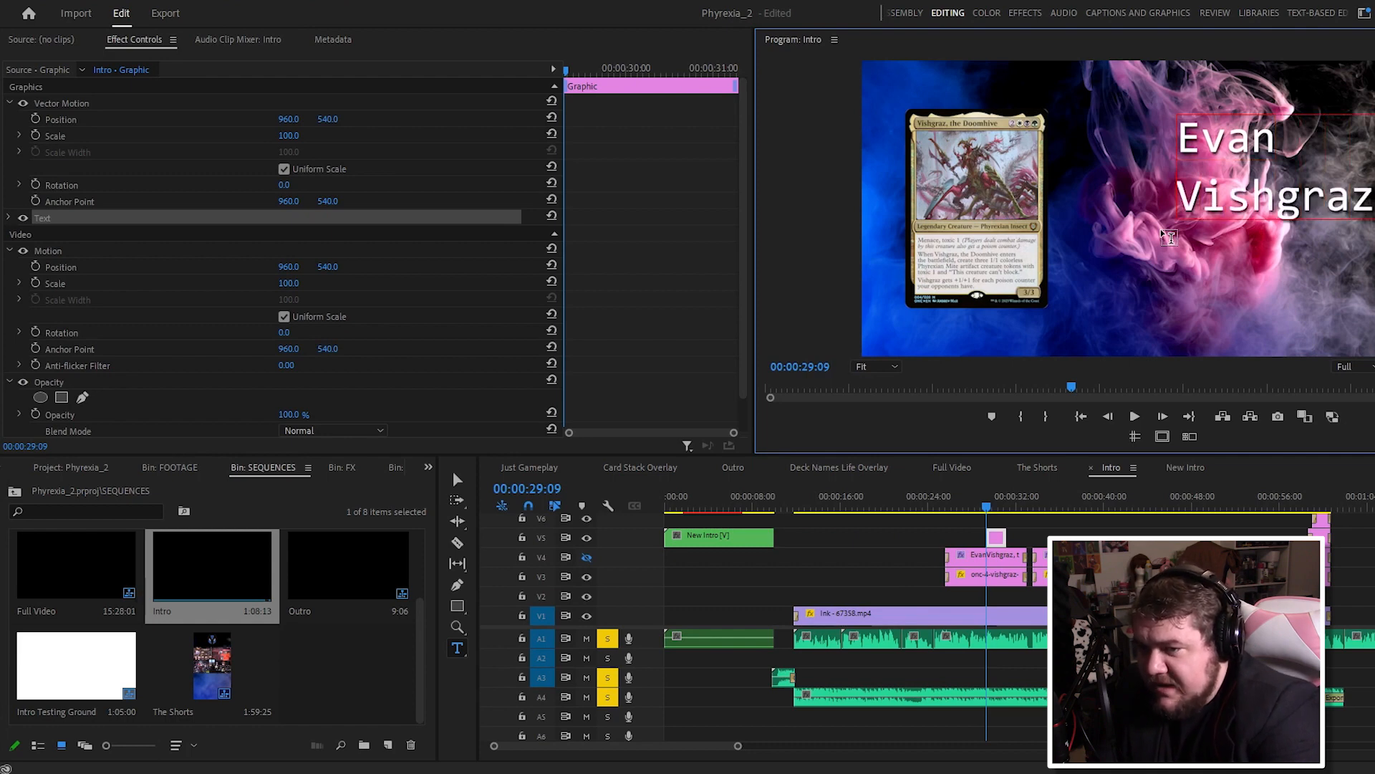
key(Return)
text(DOOM STA)
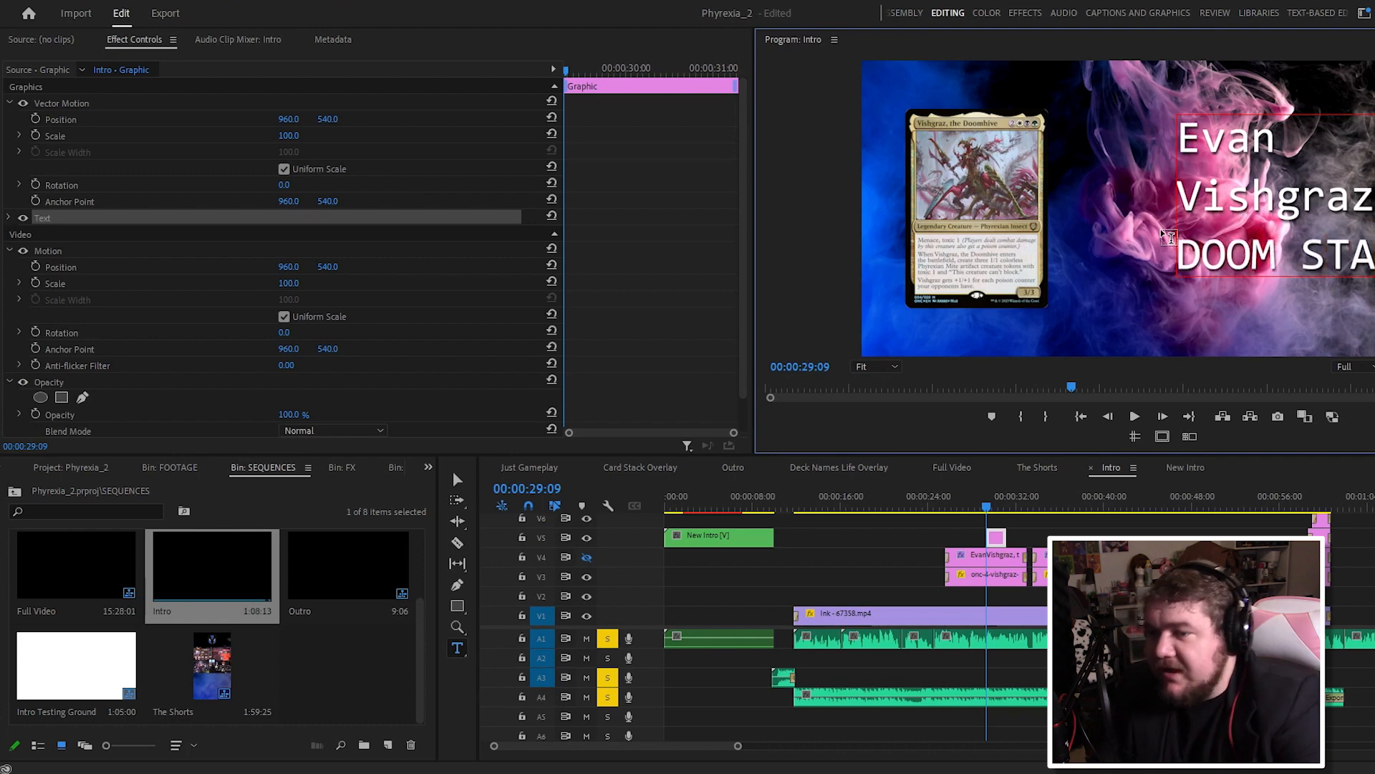
Step: Select all three lines of the new title and expand its text properties
key(ctrl+a)
click(1199, 148)
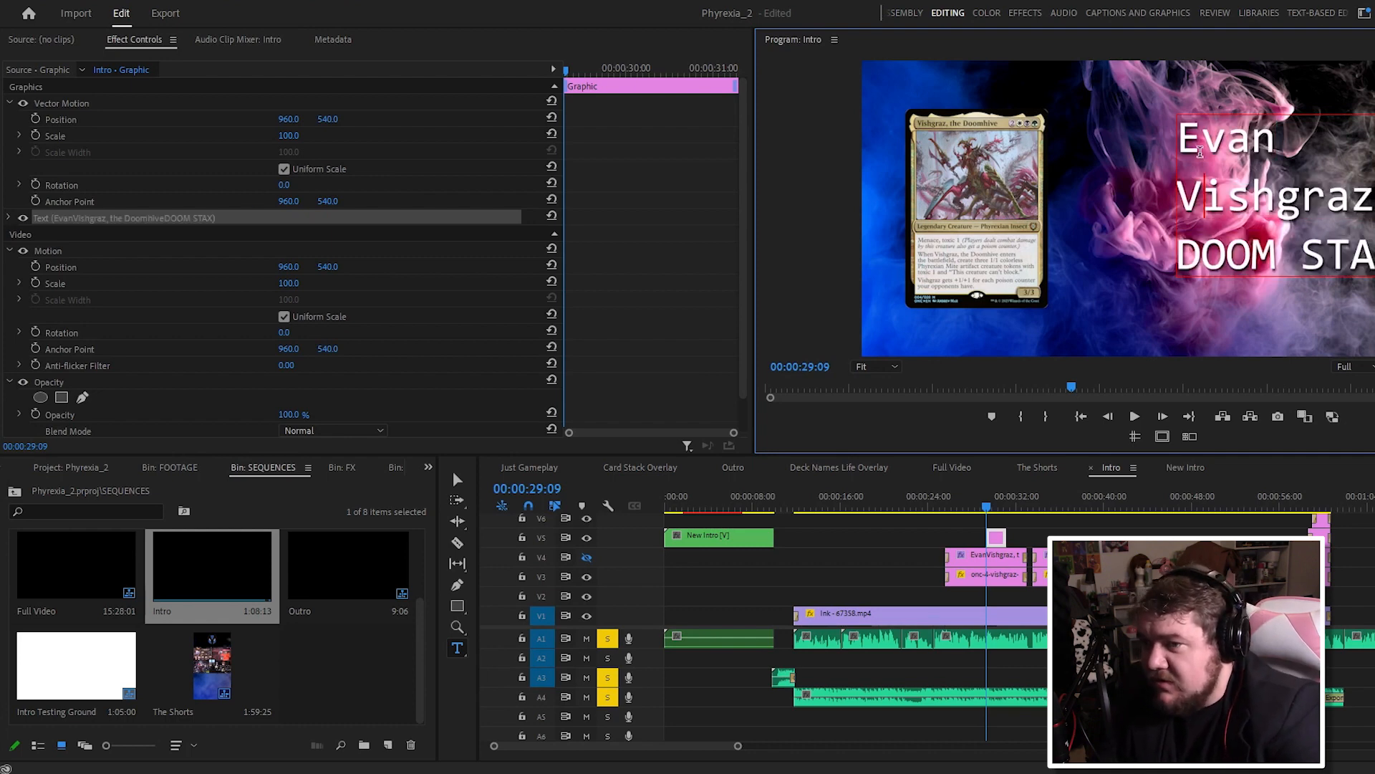
drag(1200, 148, 1372, 257)
click(1229, 191)
drag(1182, 138, 1372, 256)
click(1291, 207)
key(ctrl+a)
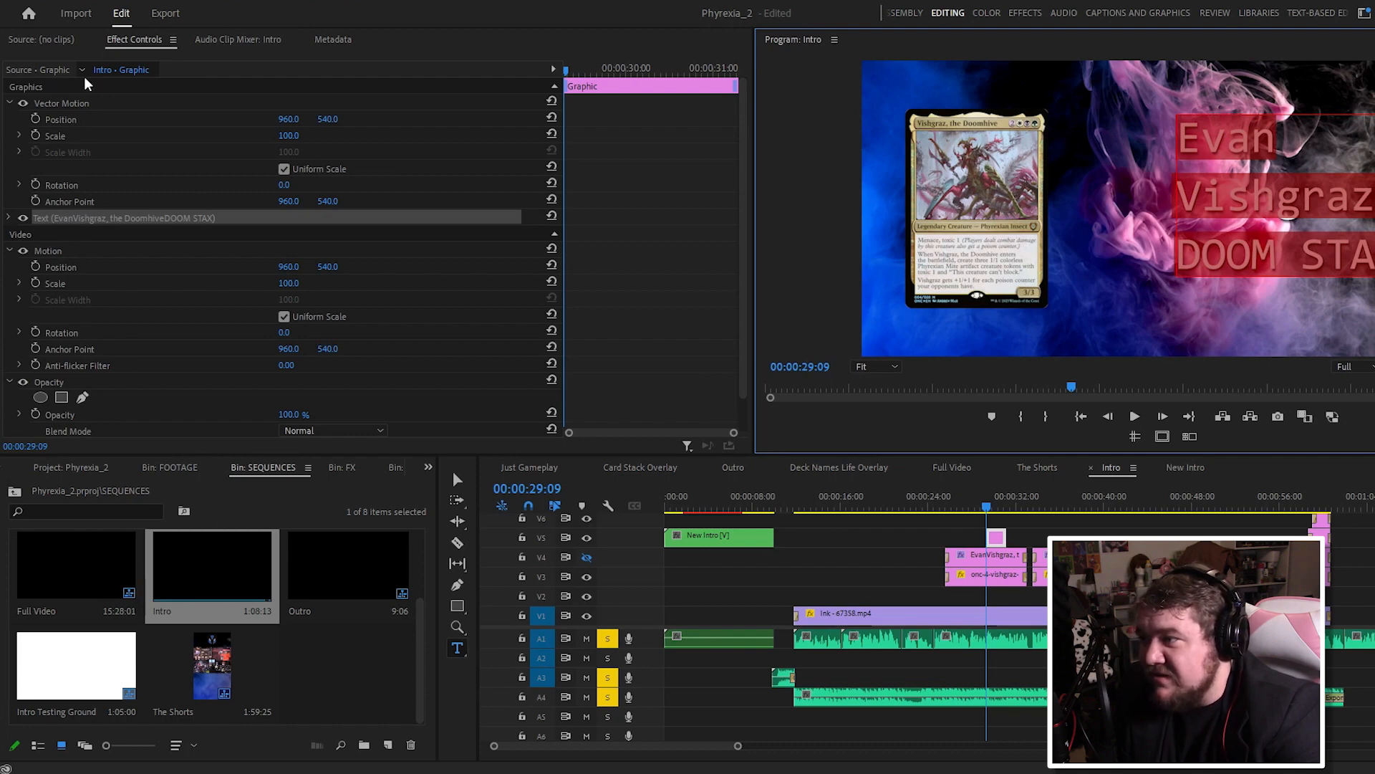
click(10, 219)
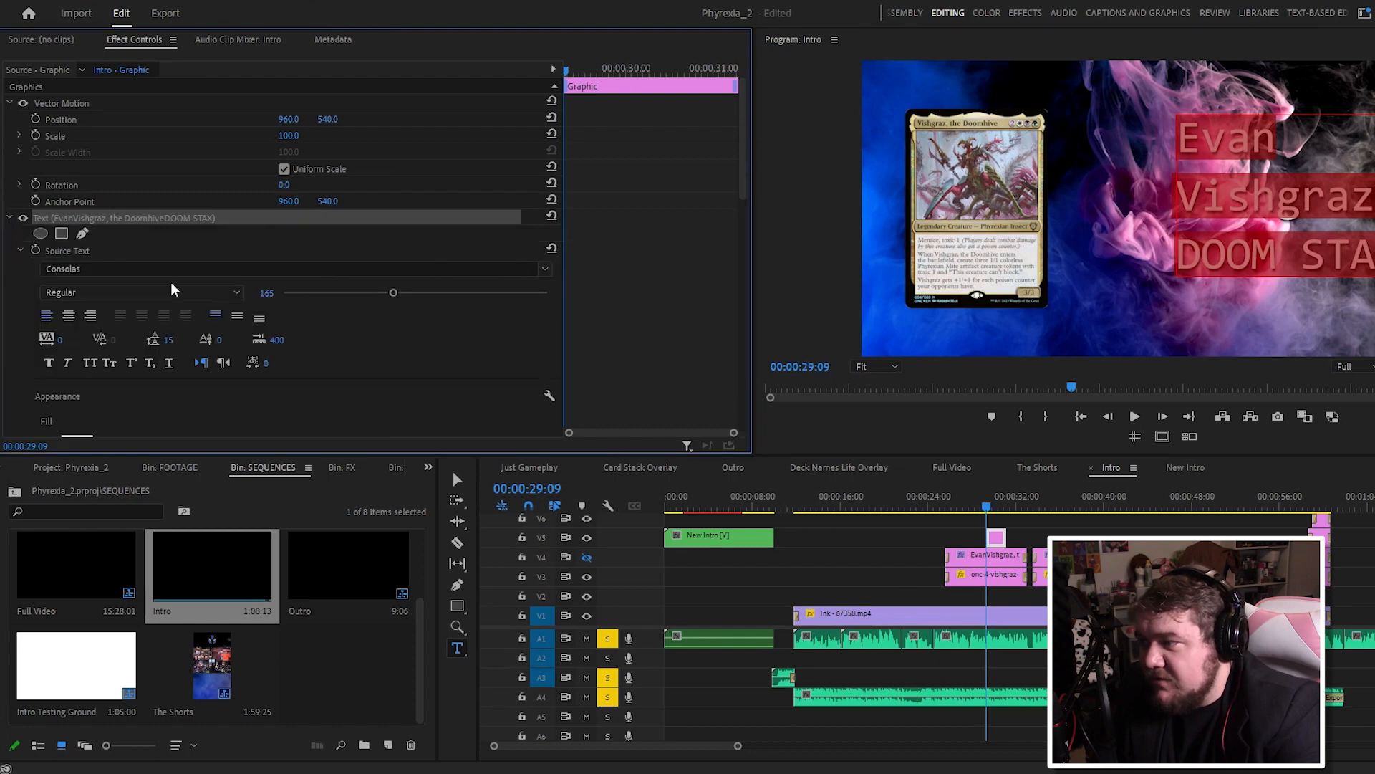
Step: Try the Coquette font on the new title, return it to Consolas Regular and center-align its lines
click(147, 271)
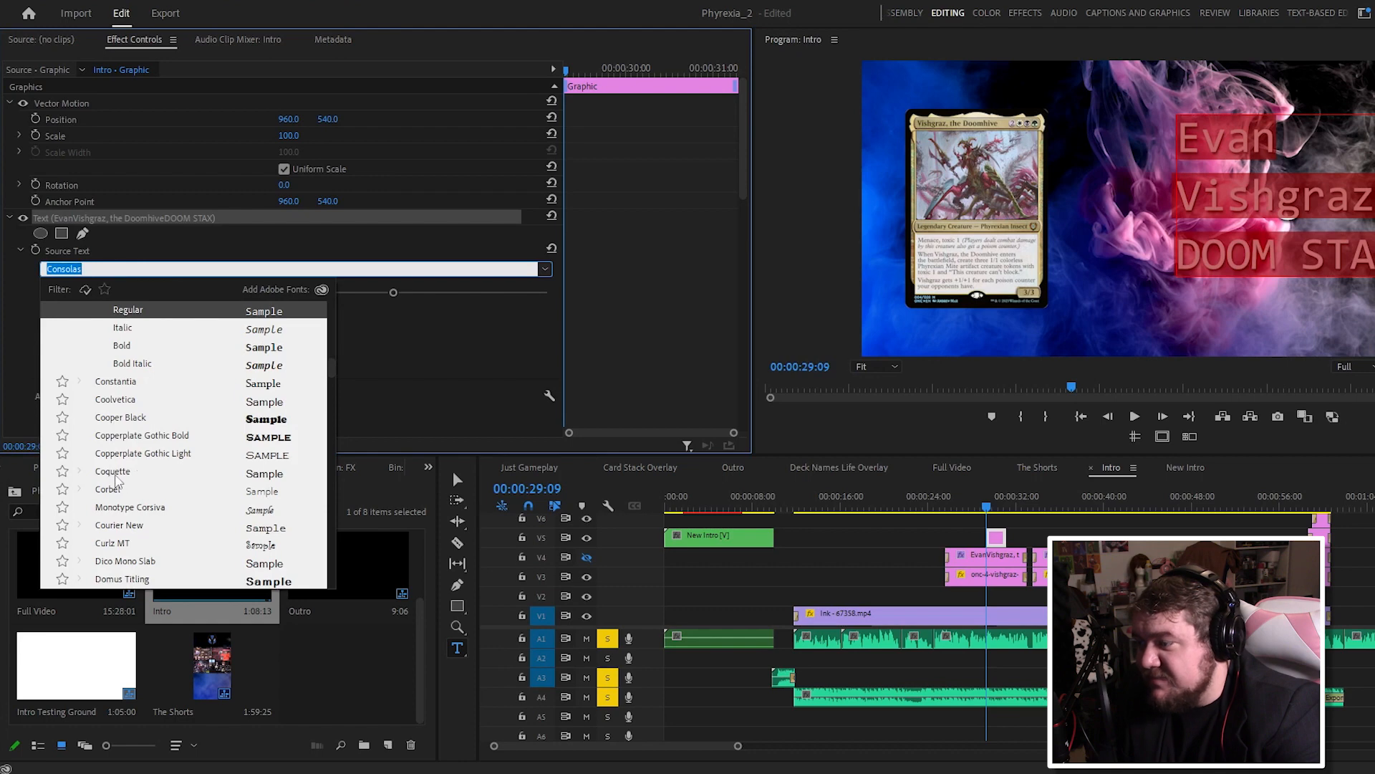
click(113, 473)
click(546, 270)
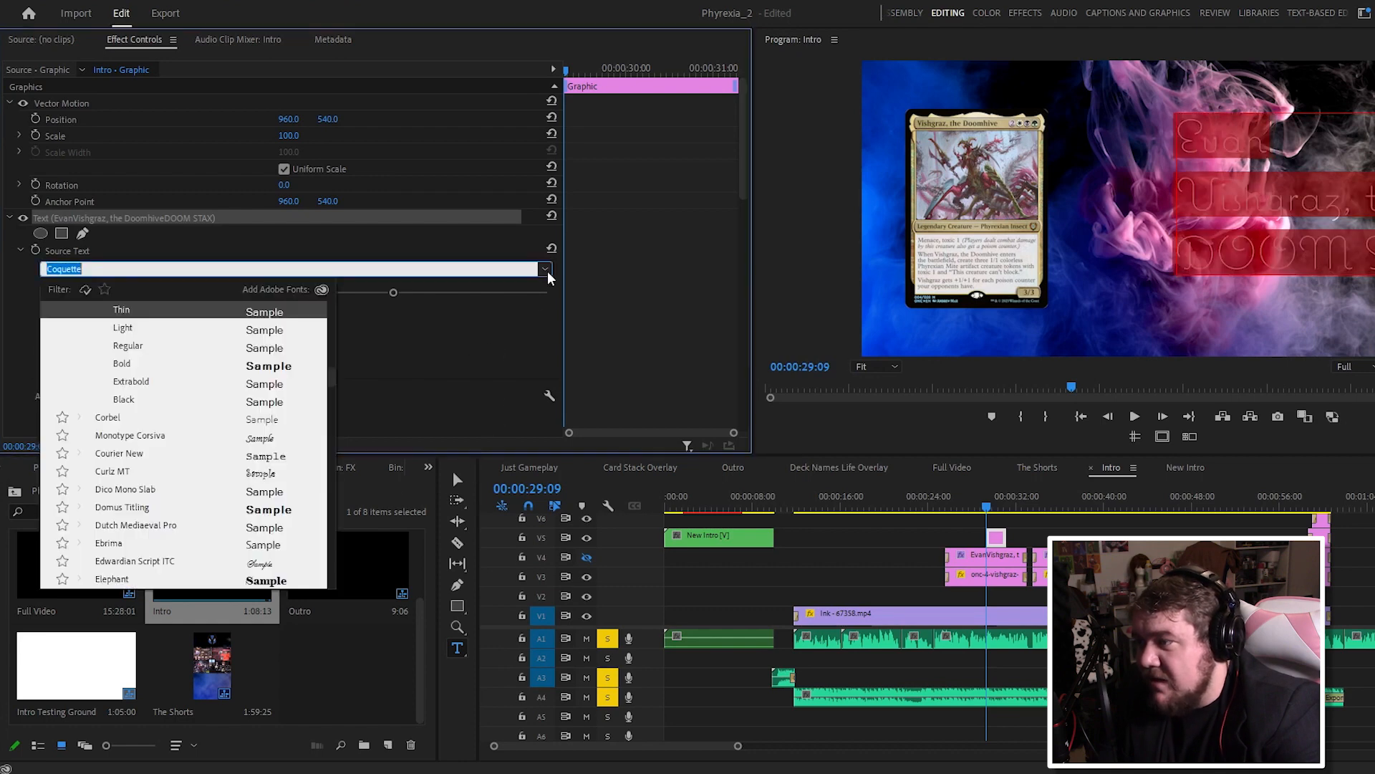
text(consol)
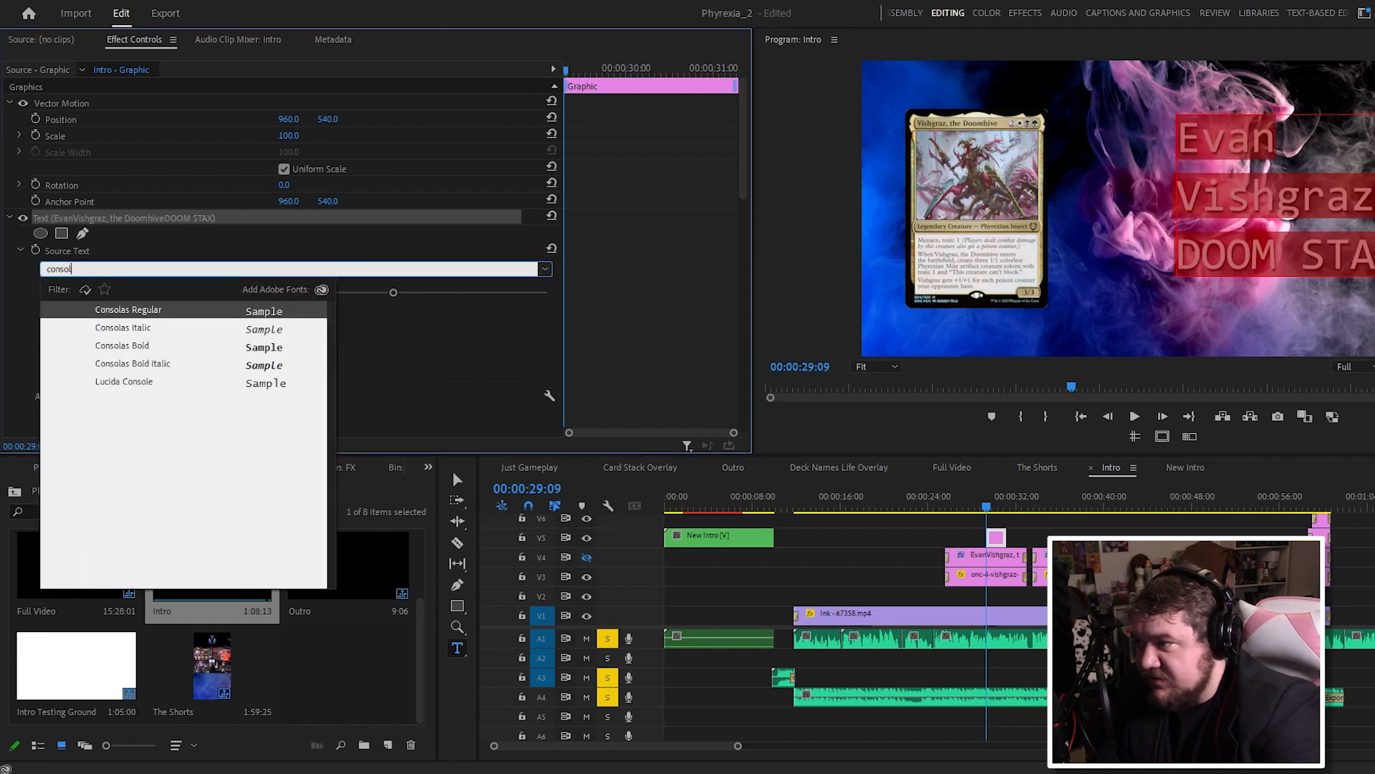
click(110, 312)
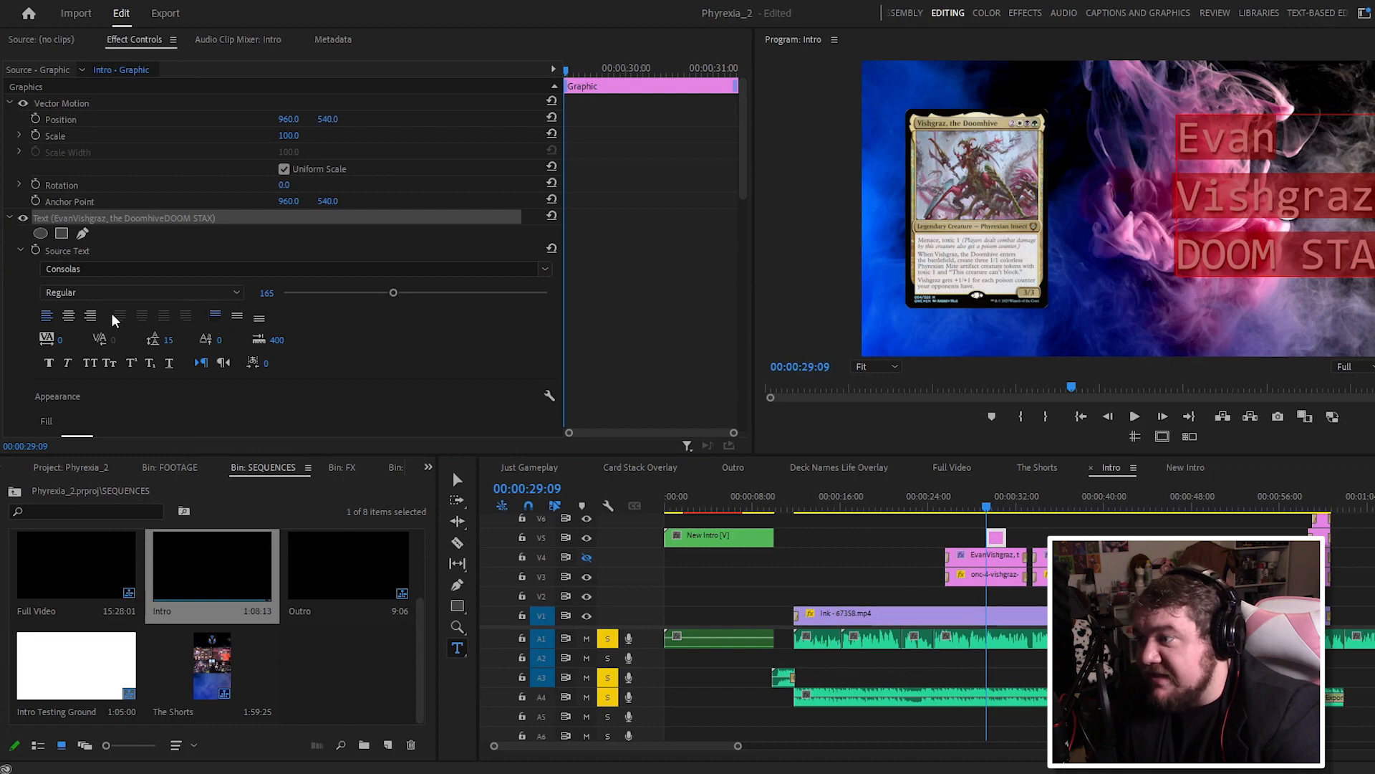
click(69, 316)
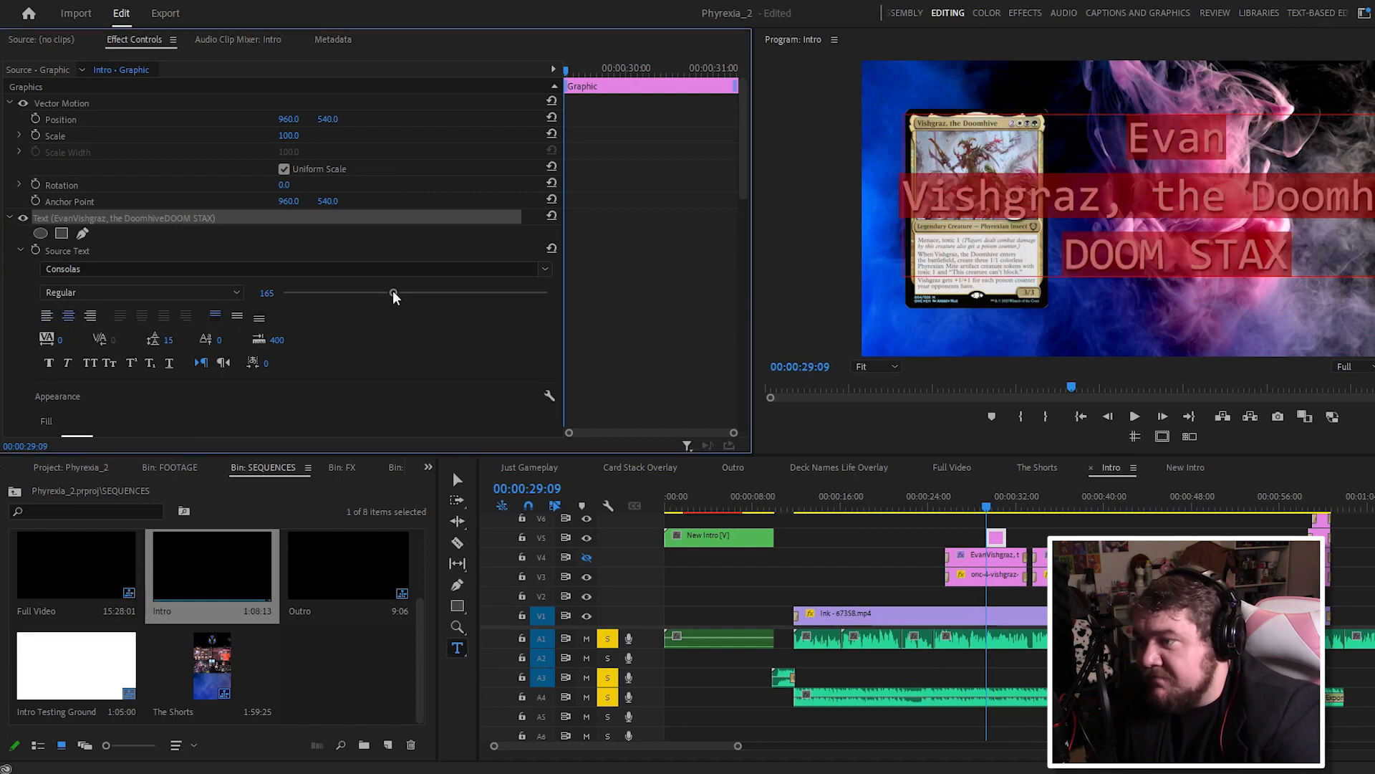
Step: Try a font size of 50 on the "Vishgraz, the Doomhive" line and settle on 70
drag(1227, 140, 1118, 149)
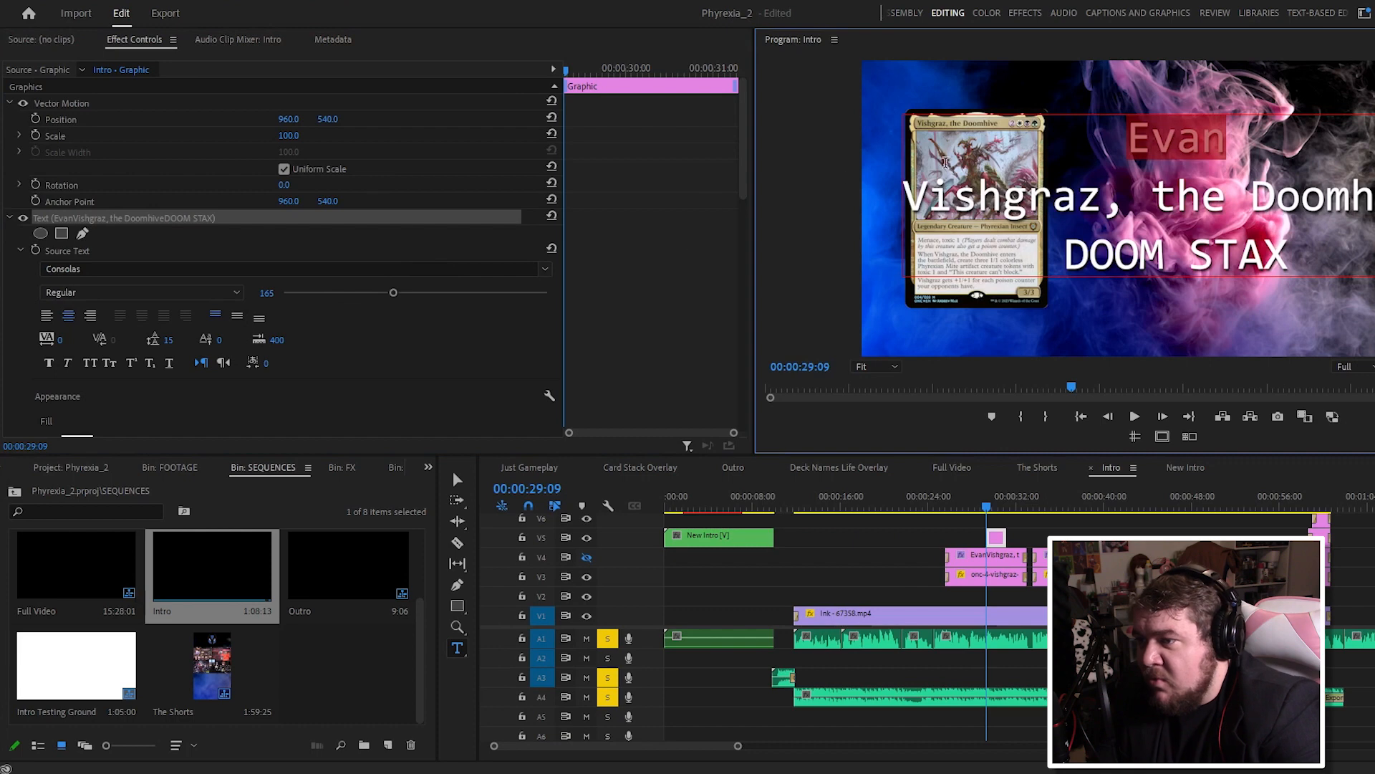
click(962, 209)
drag(912, 200, 1372, 204)
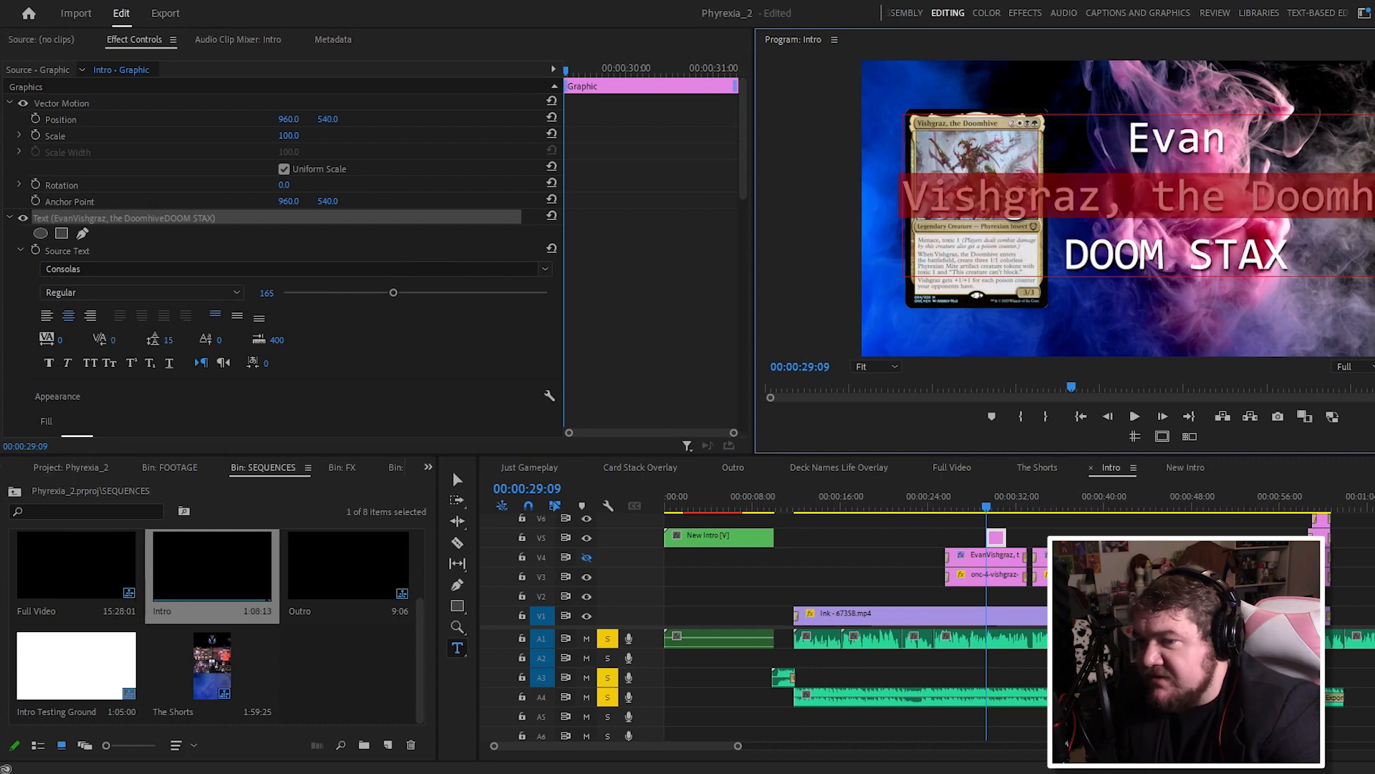
scroll(741, 179, down, 4)
click(262, 153)
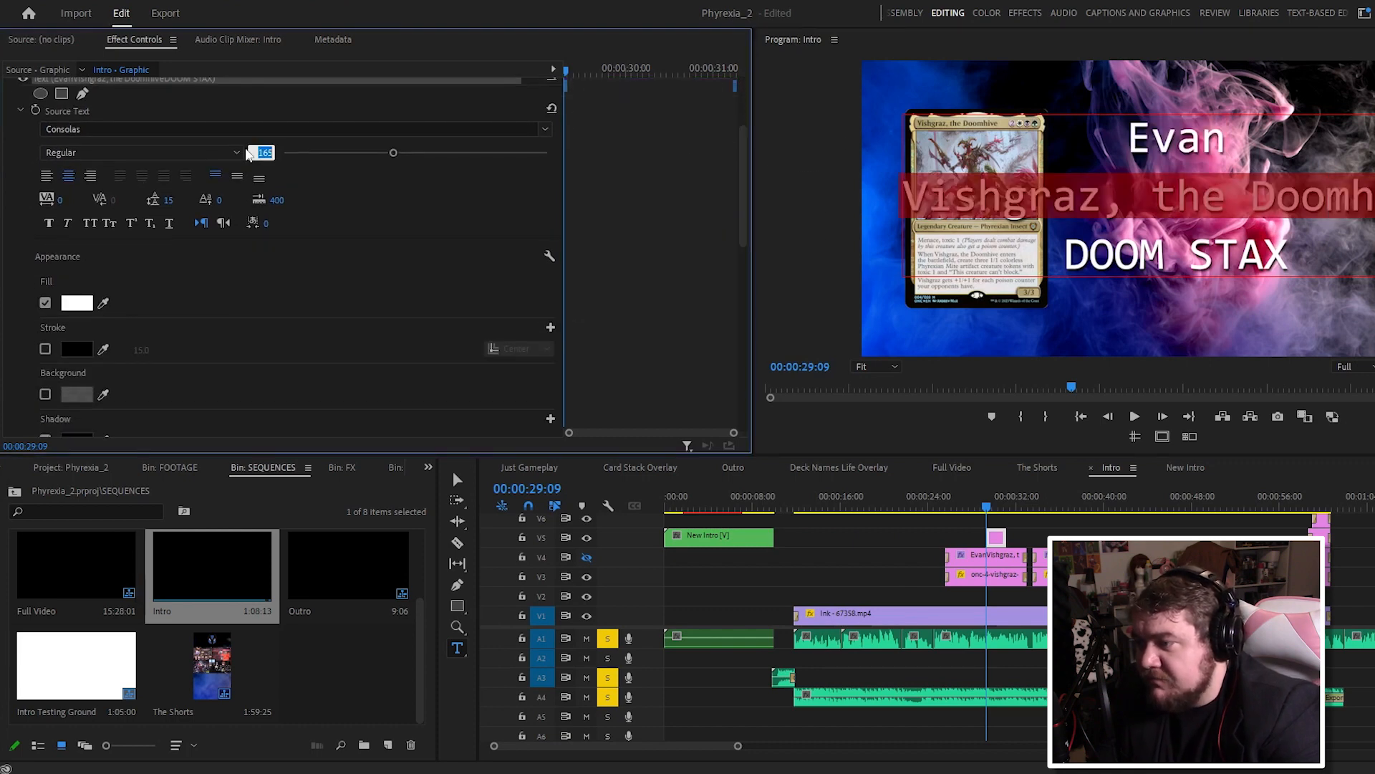
text(50)
key(Return)
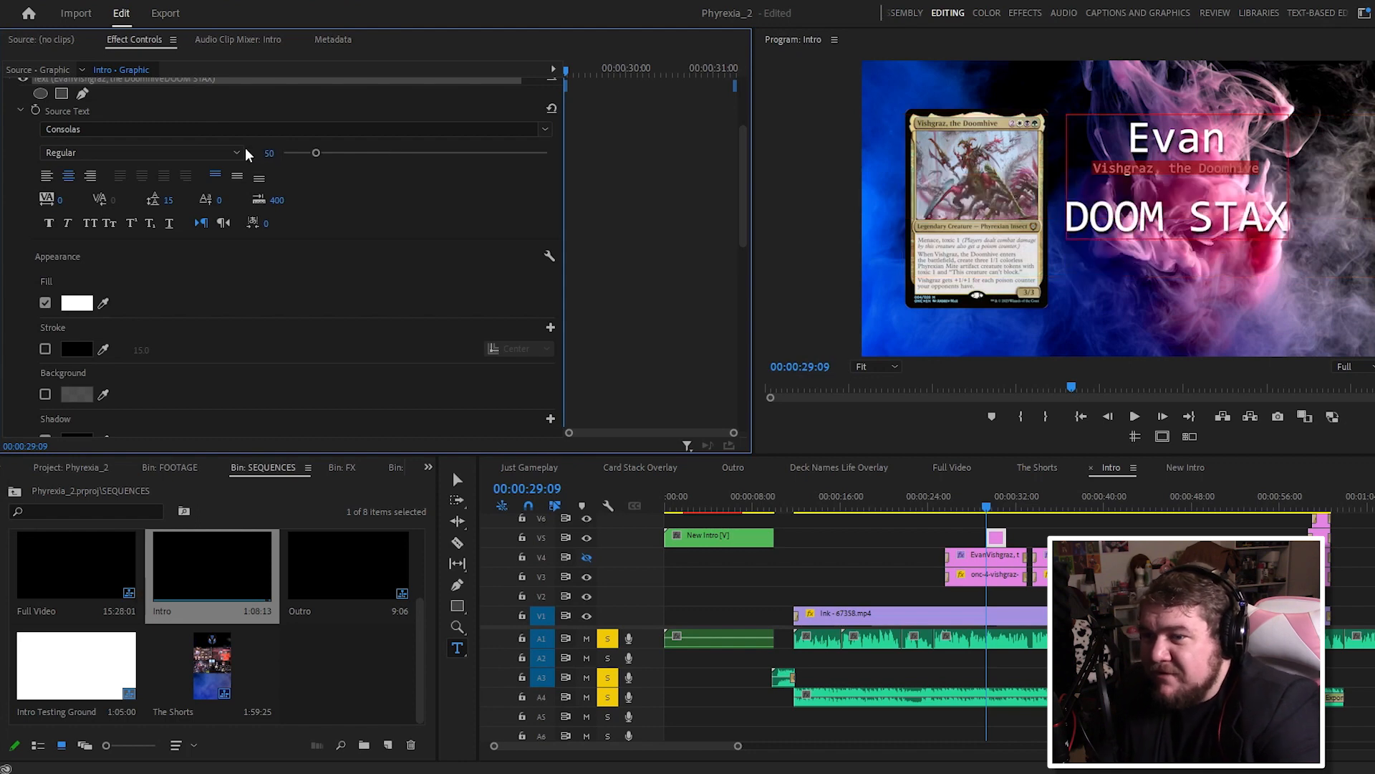
click(269, 153)
text(70)
key(Return)
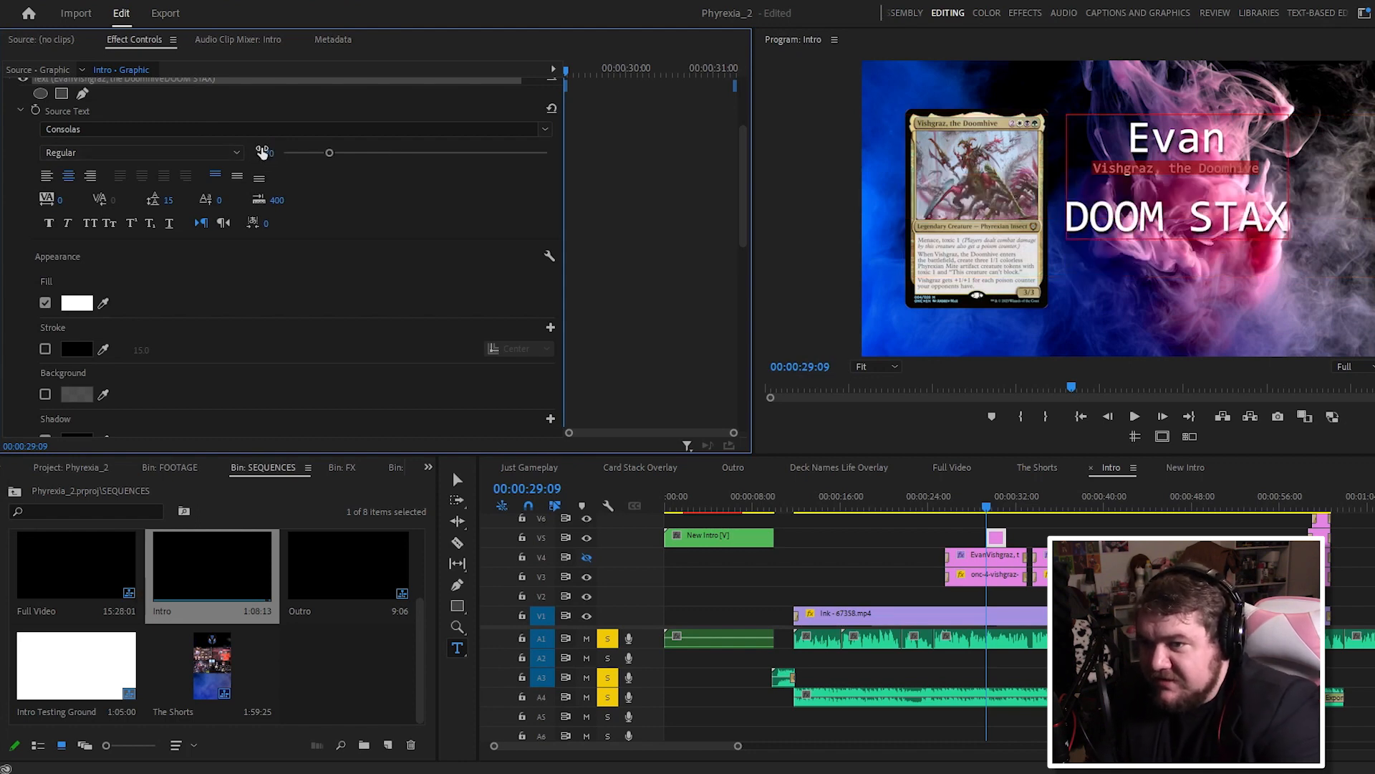
Step: Set the font size of the "DOOM STAX" line to 80
click(1103, 210)
drag(1072, 227, 1292, 233)
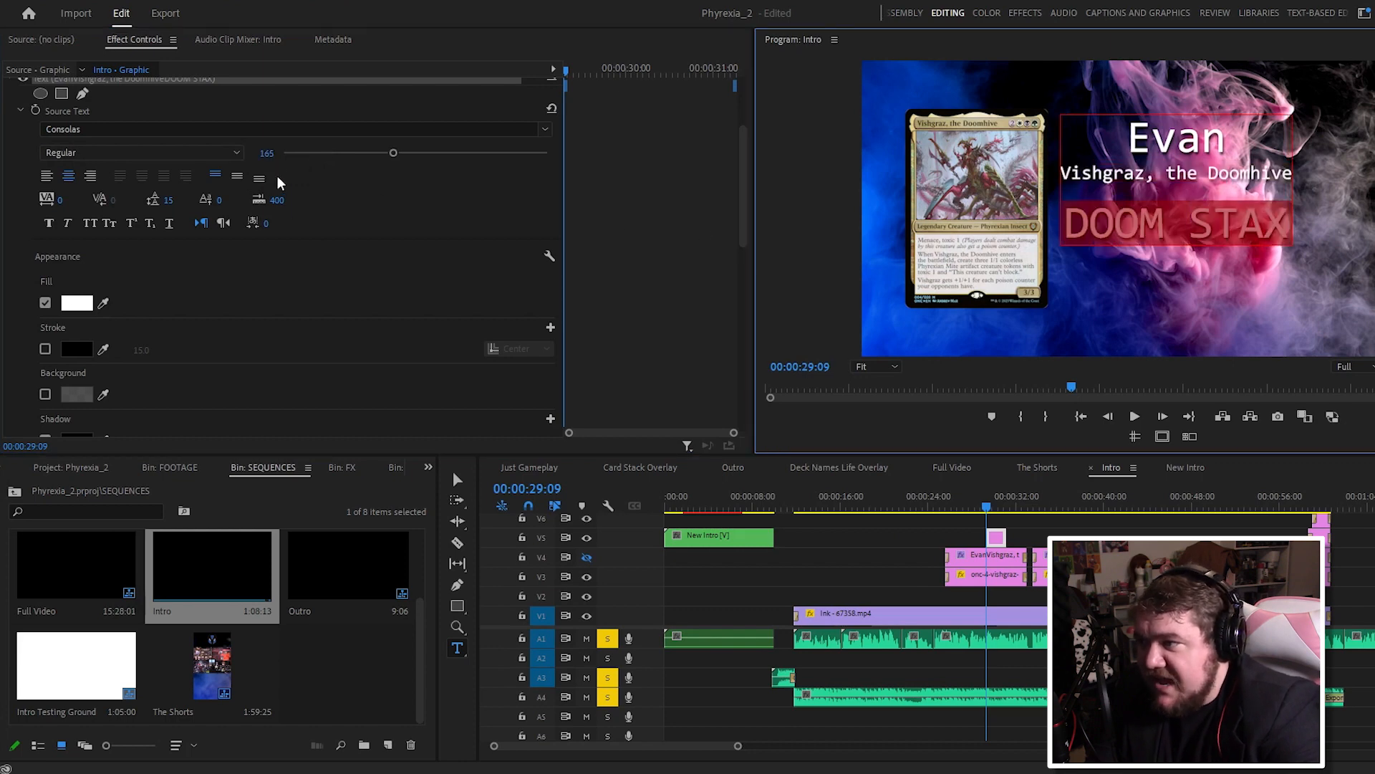
click(265, 153)
text(80)
key(Return)
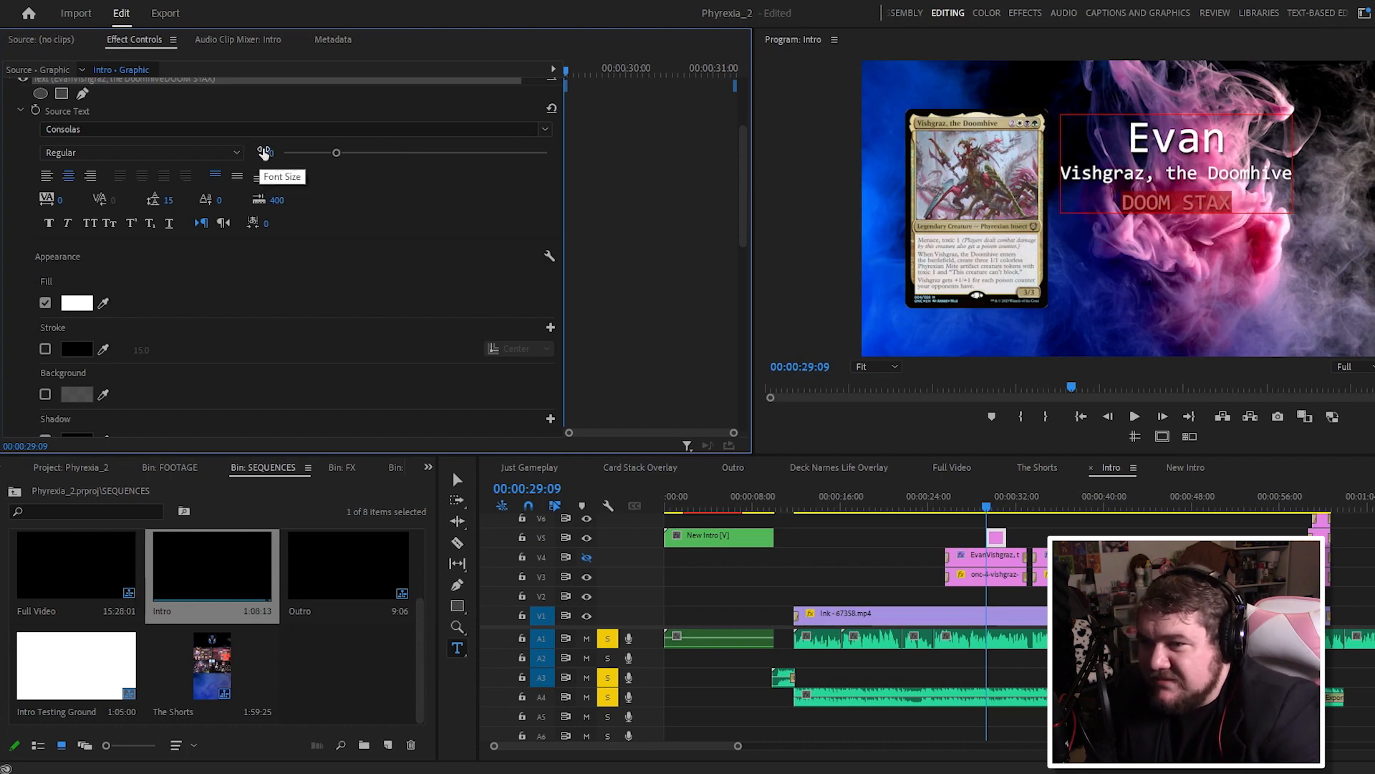
Step: Set the font size of the "DOOM STAX" line to 100
click(264, 153)
text(100)
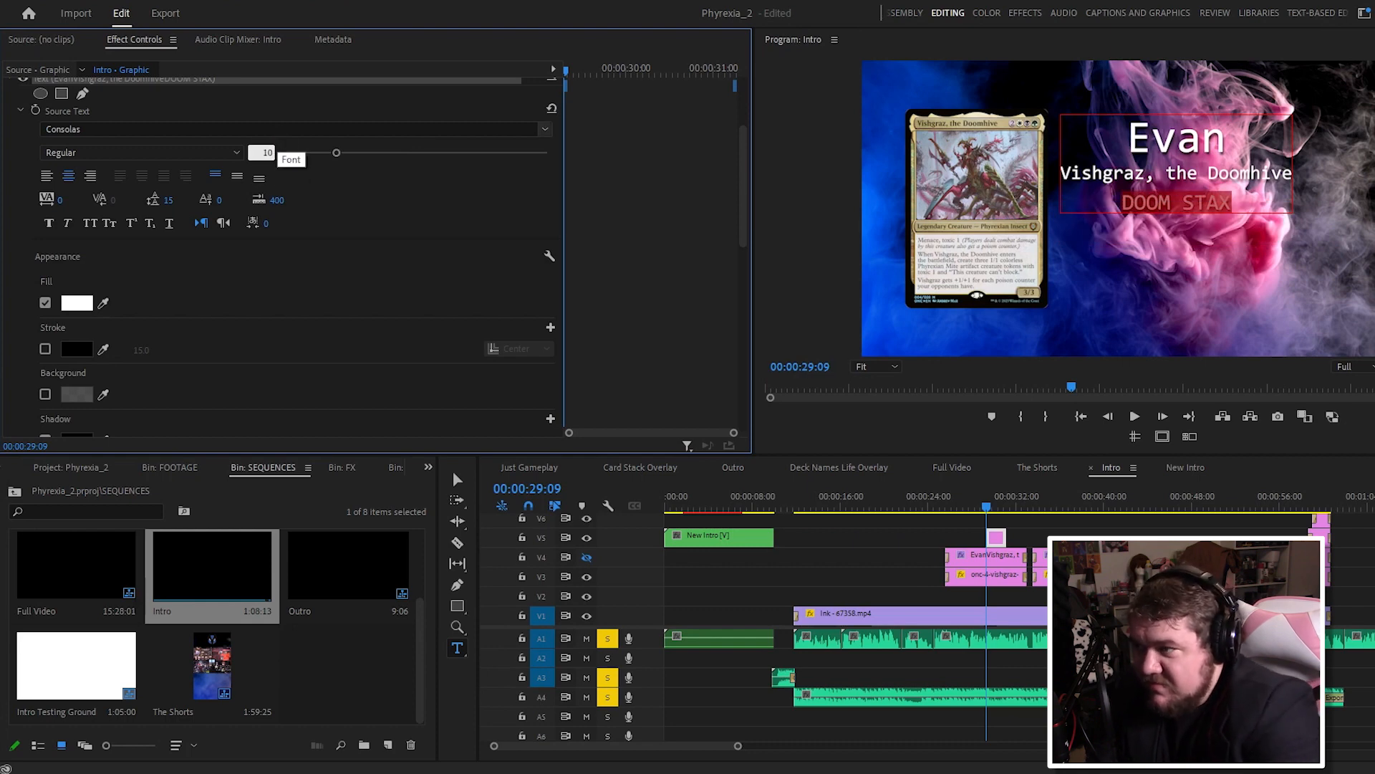
key(Return)
Step: Select all three lines of the title and turn off their shadow
key(ctrl+a)
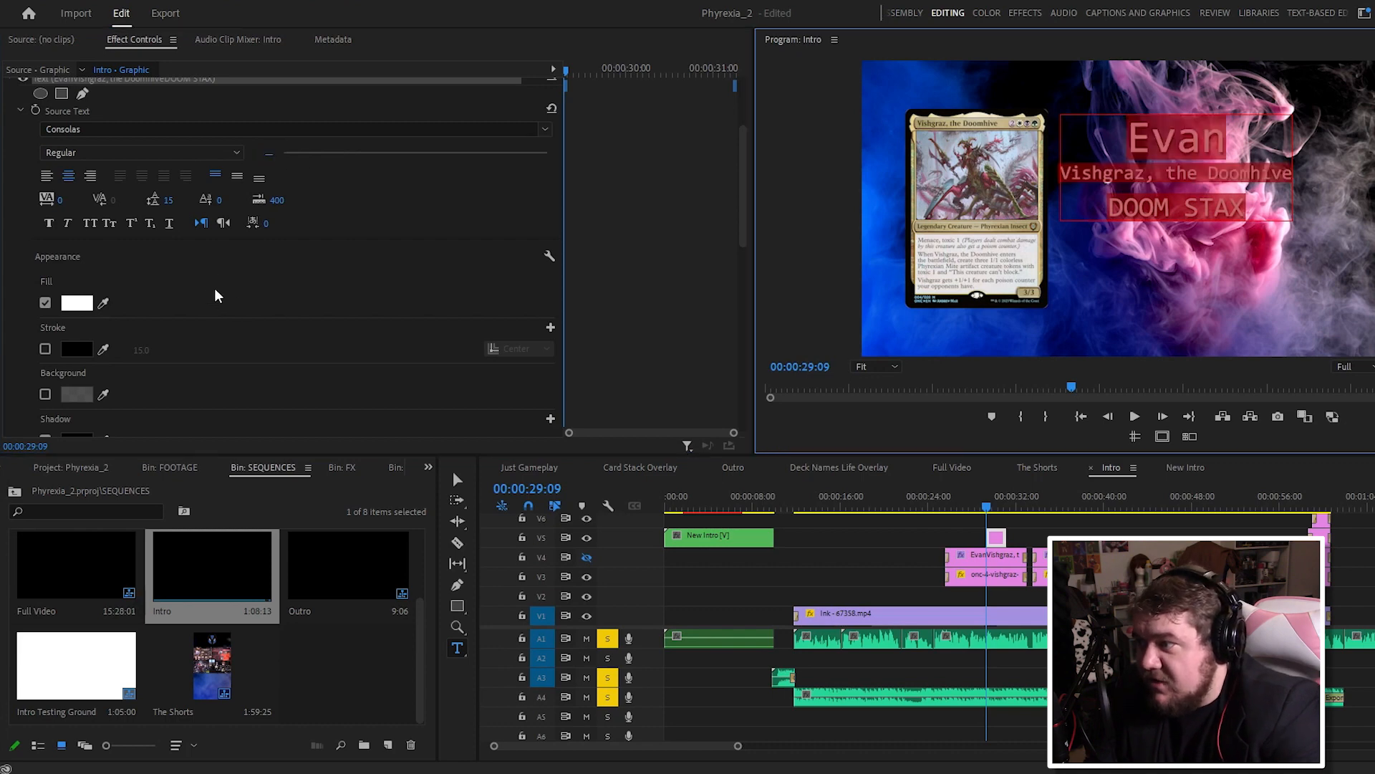
click(172, 198)
click(337, 277)
scroll(190, 269, down, 3)
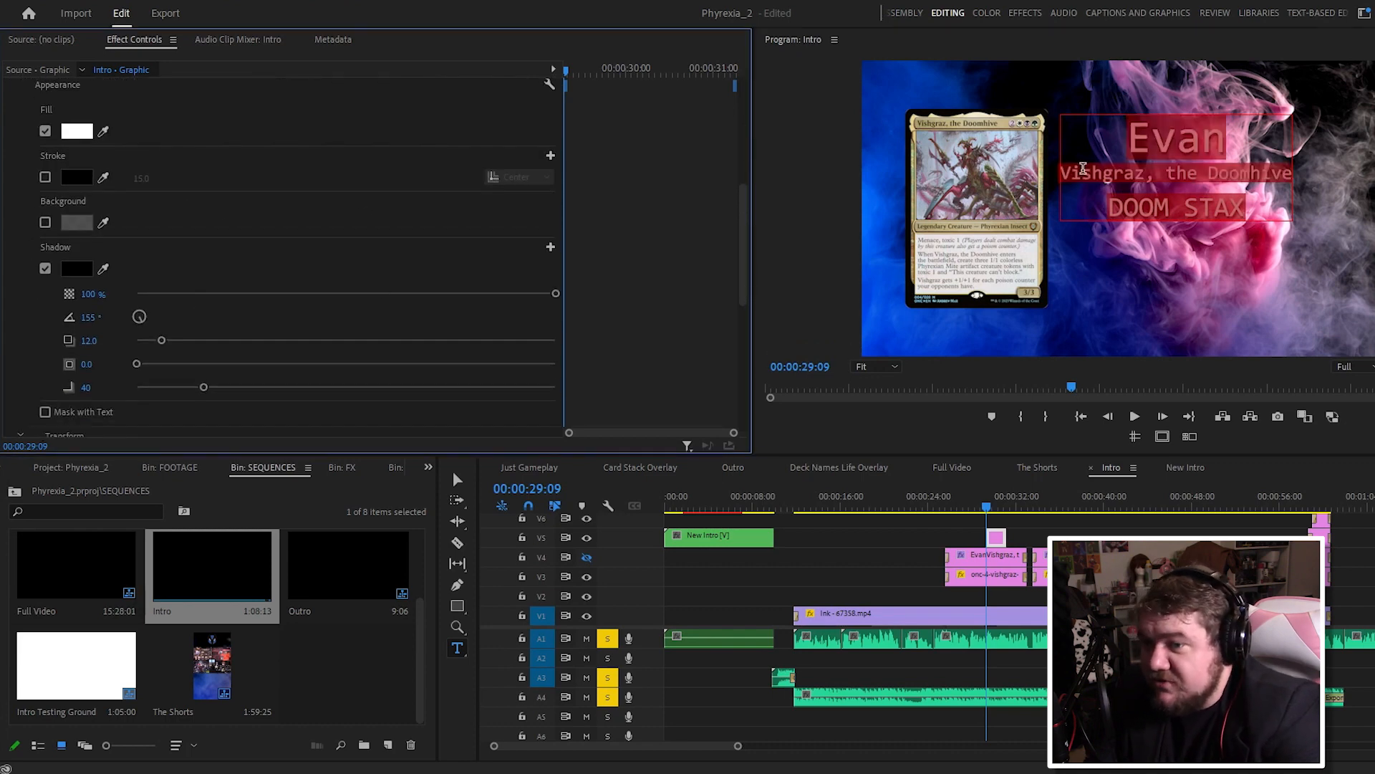
click(1110, 164)
drag(1129, 133, 1306, 213)
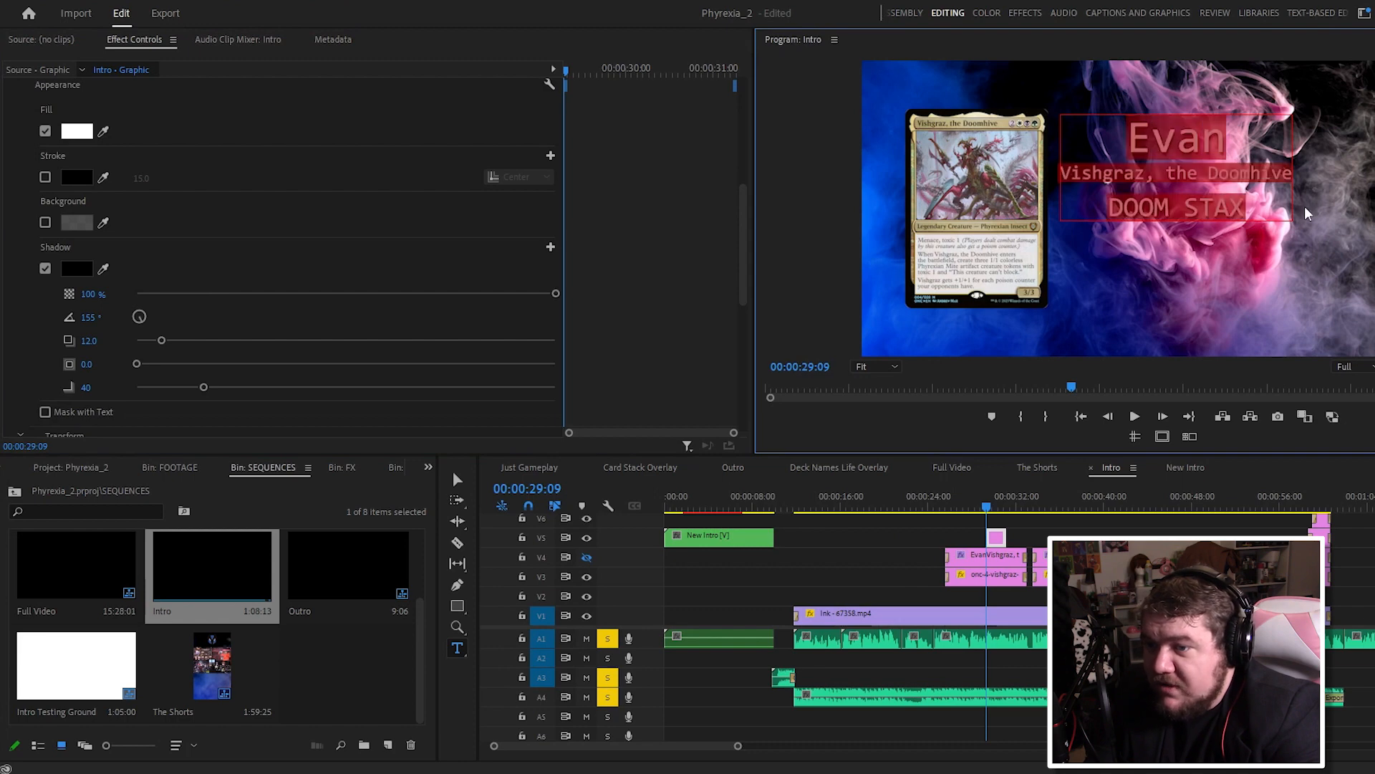
click(46, 270)
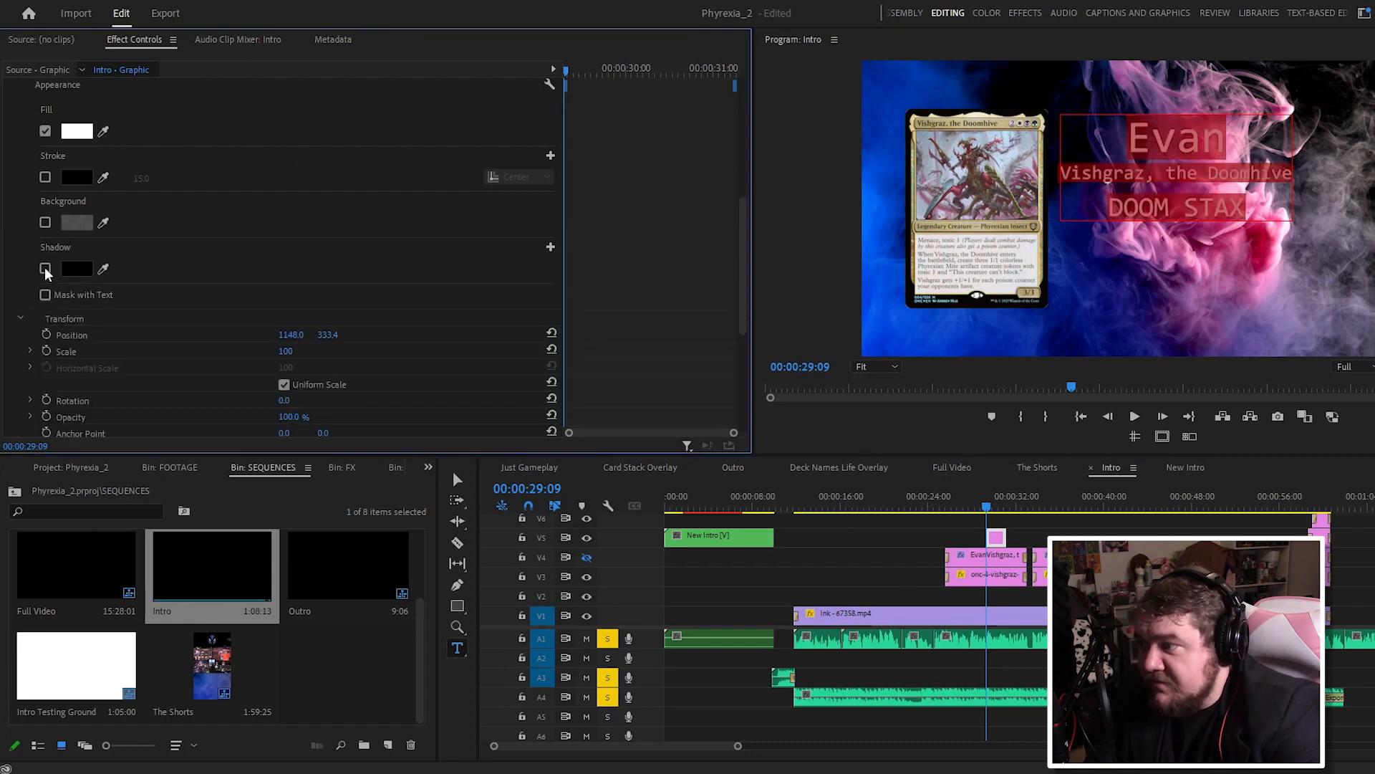
Step: Try a dark red stroke with a width of 48 on the title text
click(45, 177)
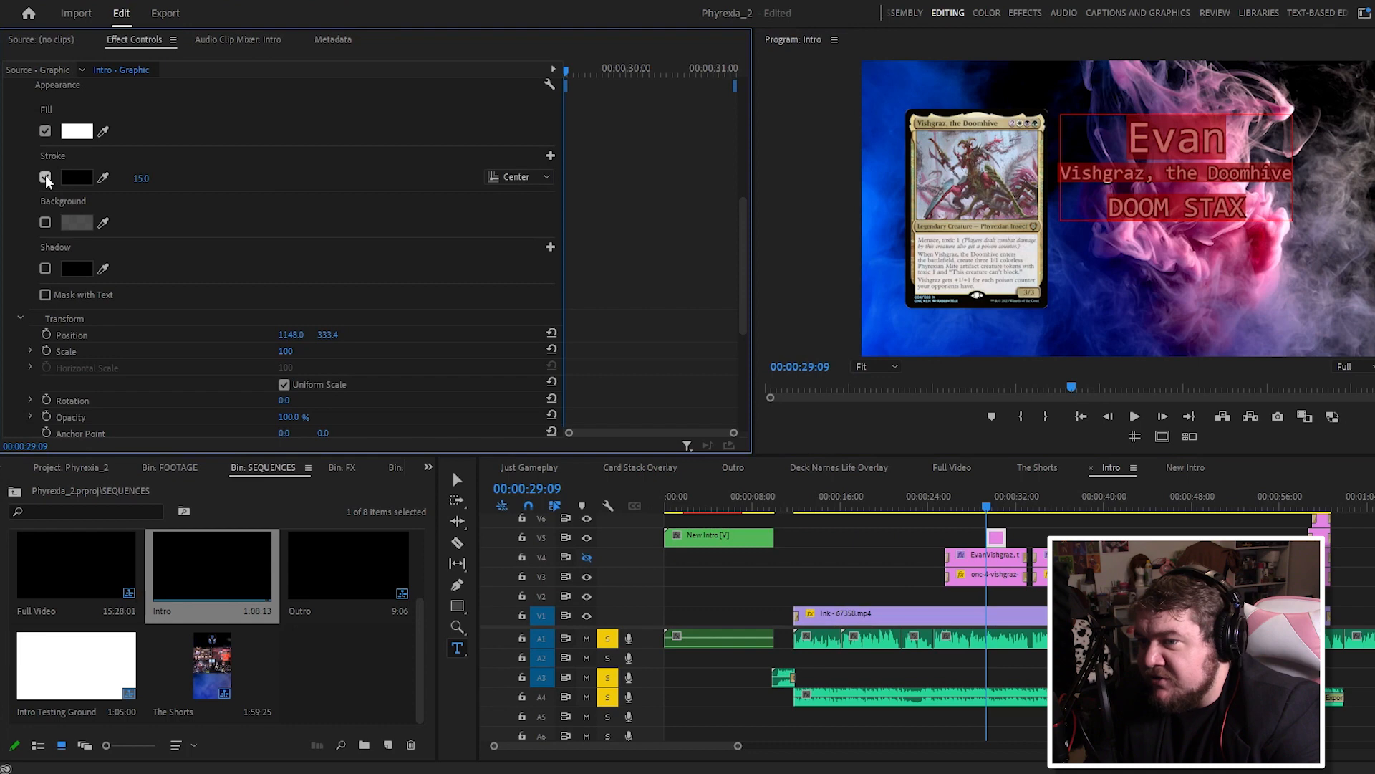
drag(145, 182, 134, 176)
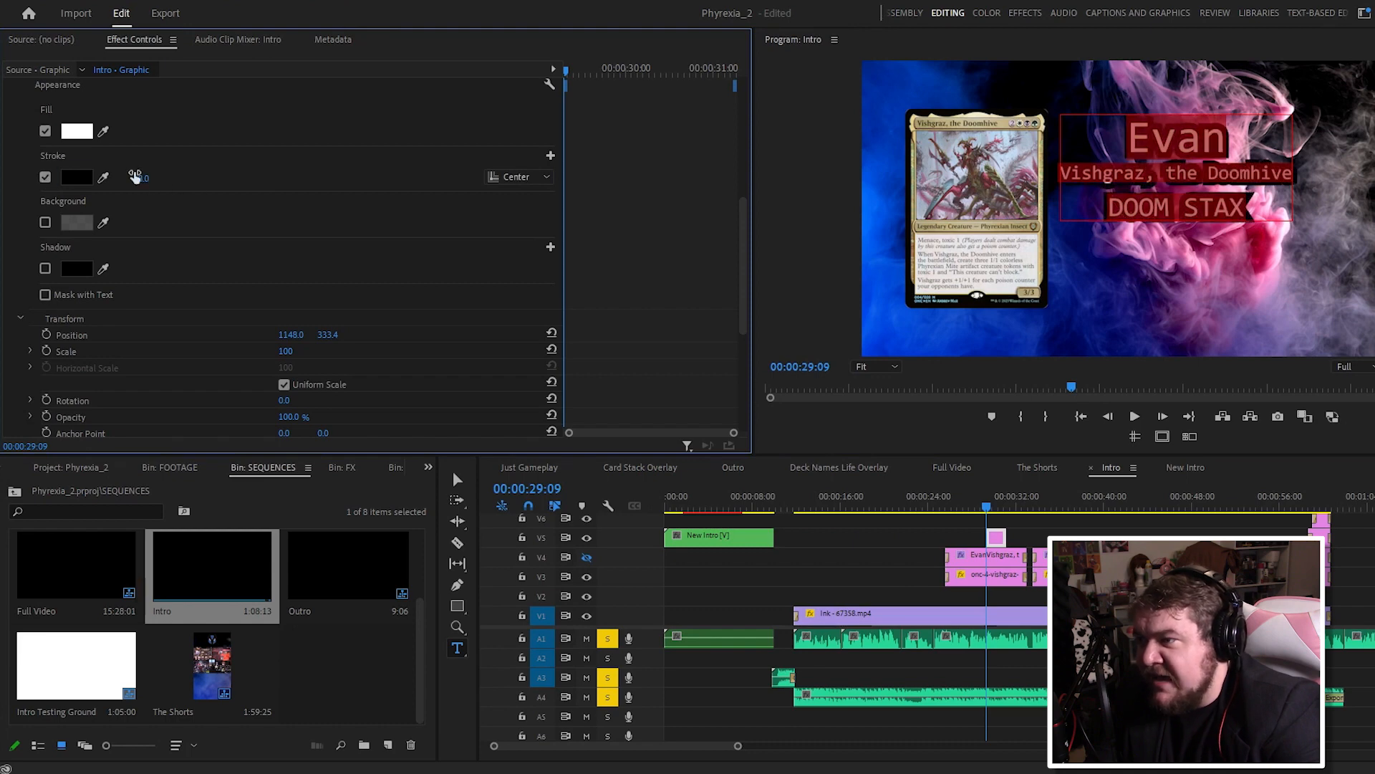
click(75, 177)
click(725, 399)
click(898, 260)
Step: Try the Inner and Outer stroke positions on the title and return the stroke to Center
click(523, 179)
click(527, 213)
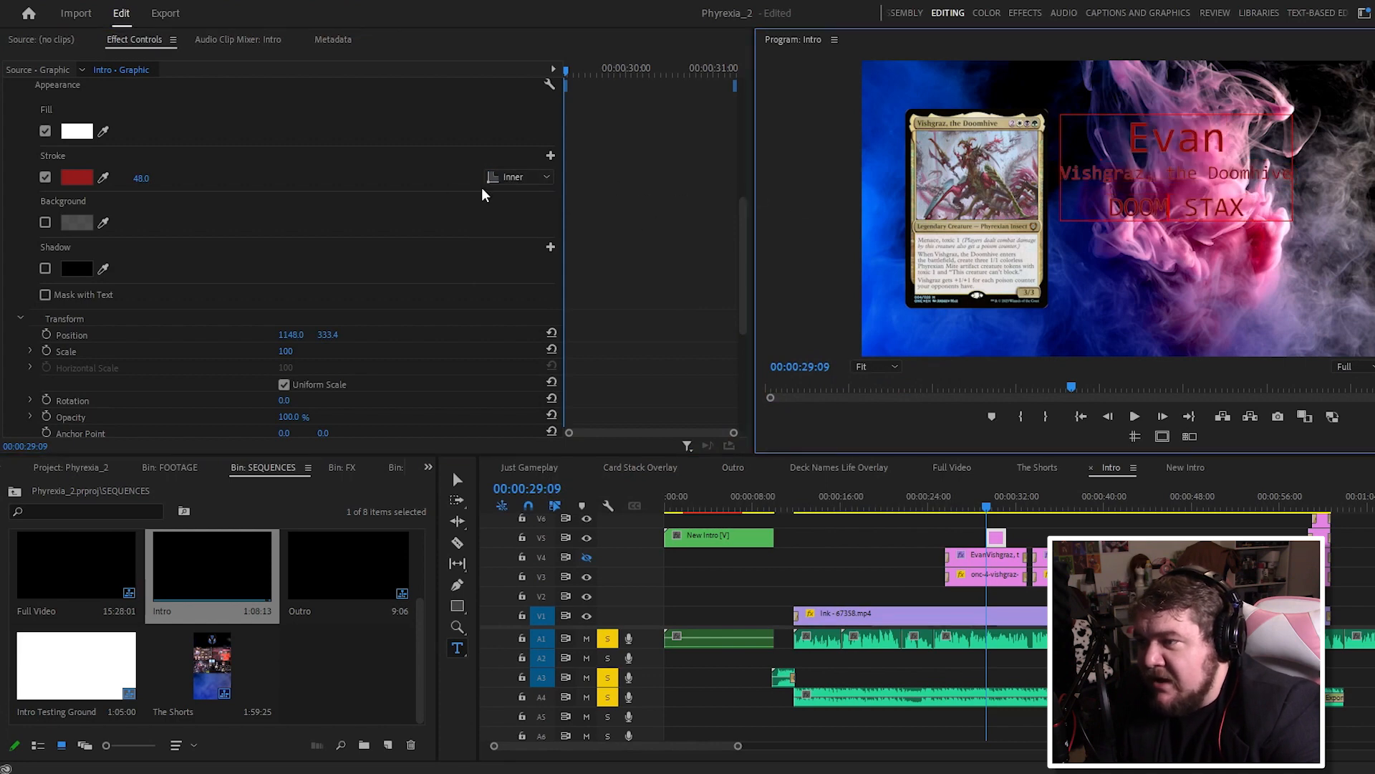
click(523, 176)
click(529, 228)
click(952, 213)
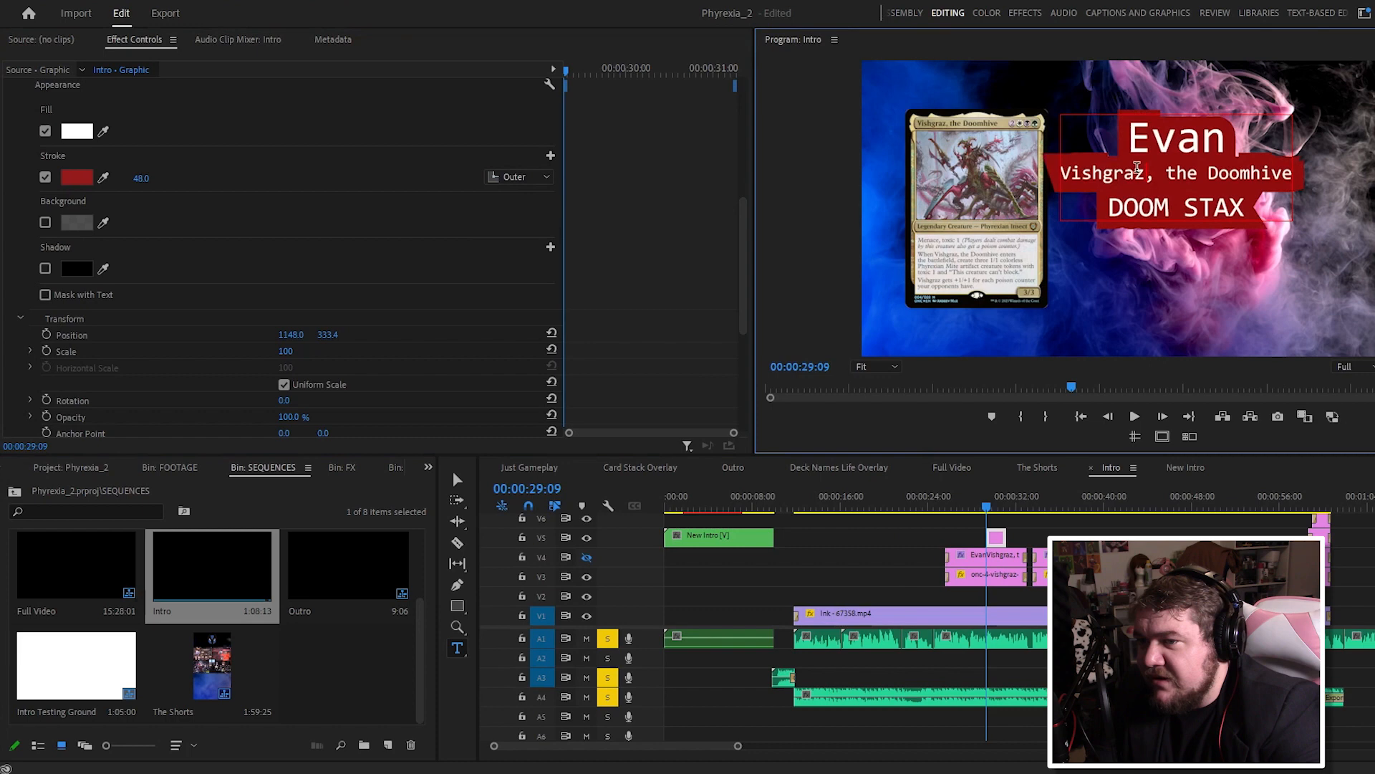
click(533, 183)
click(529, 229)
click(1167, 178)
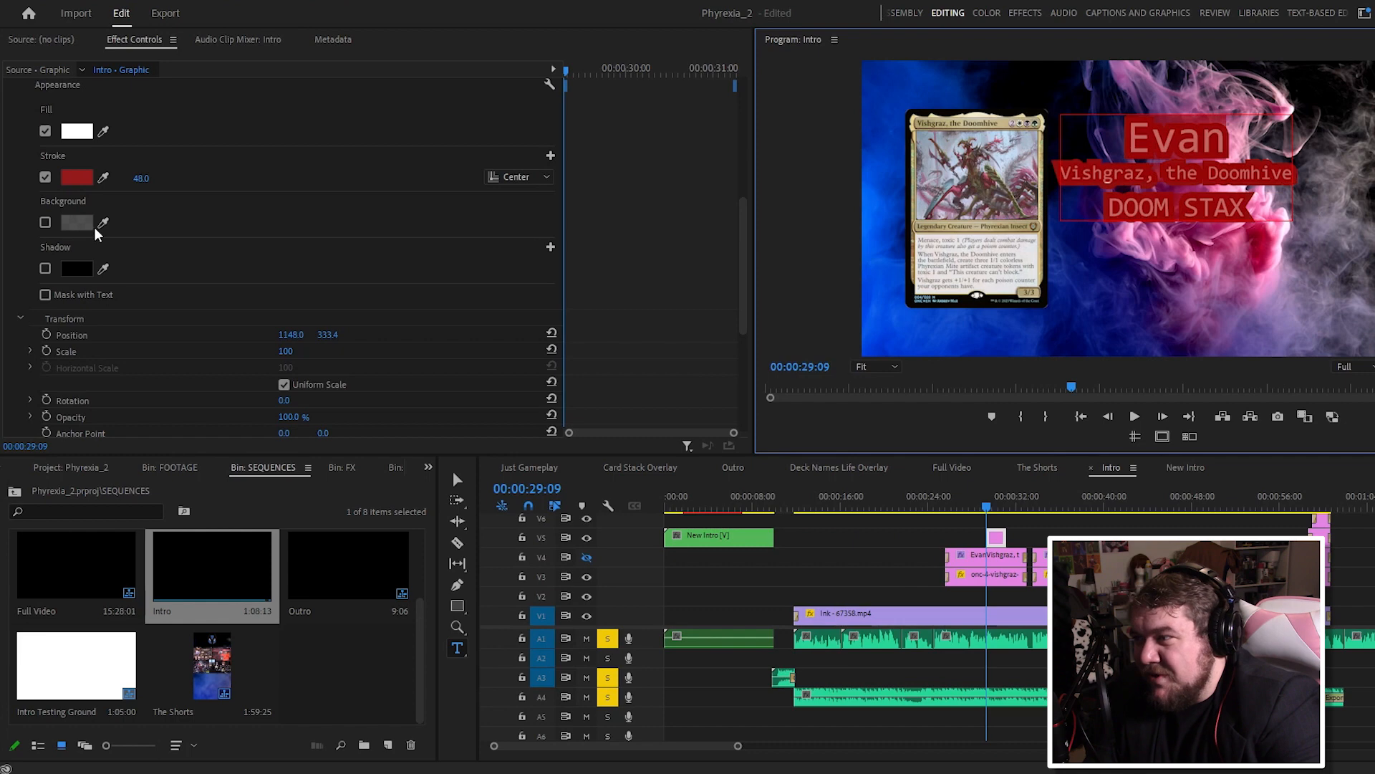
Step: Turn off the title's stroke and turn its shadow back on
click(43, 179)
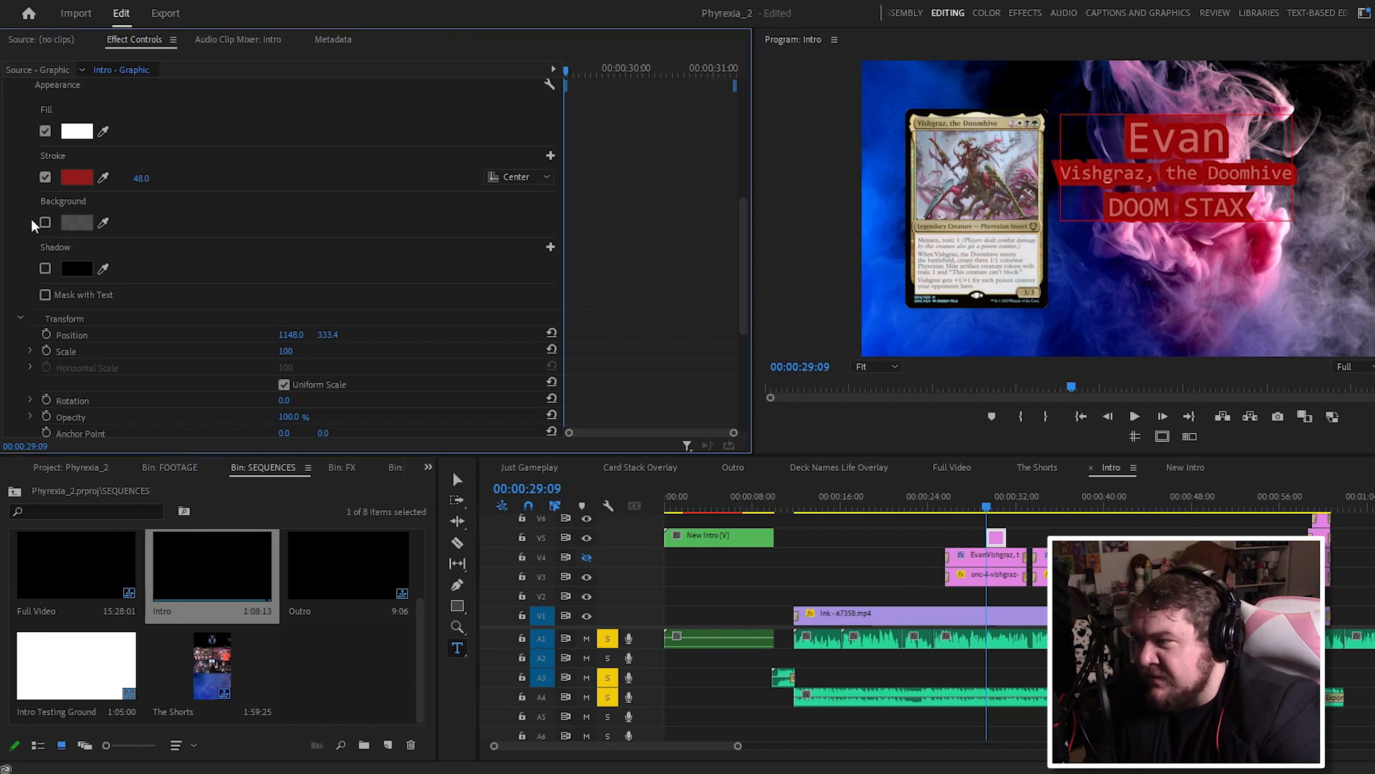
click(46, 177)
click(45, 269)
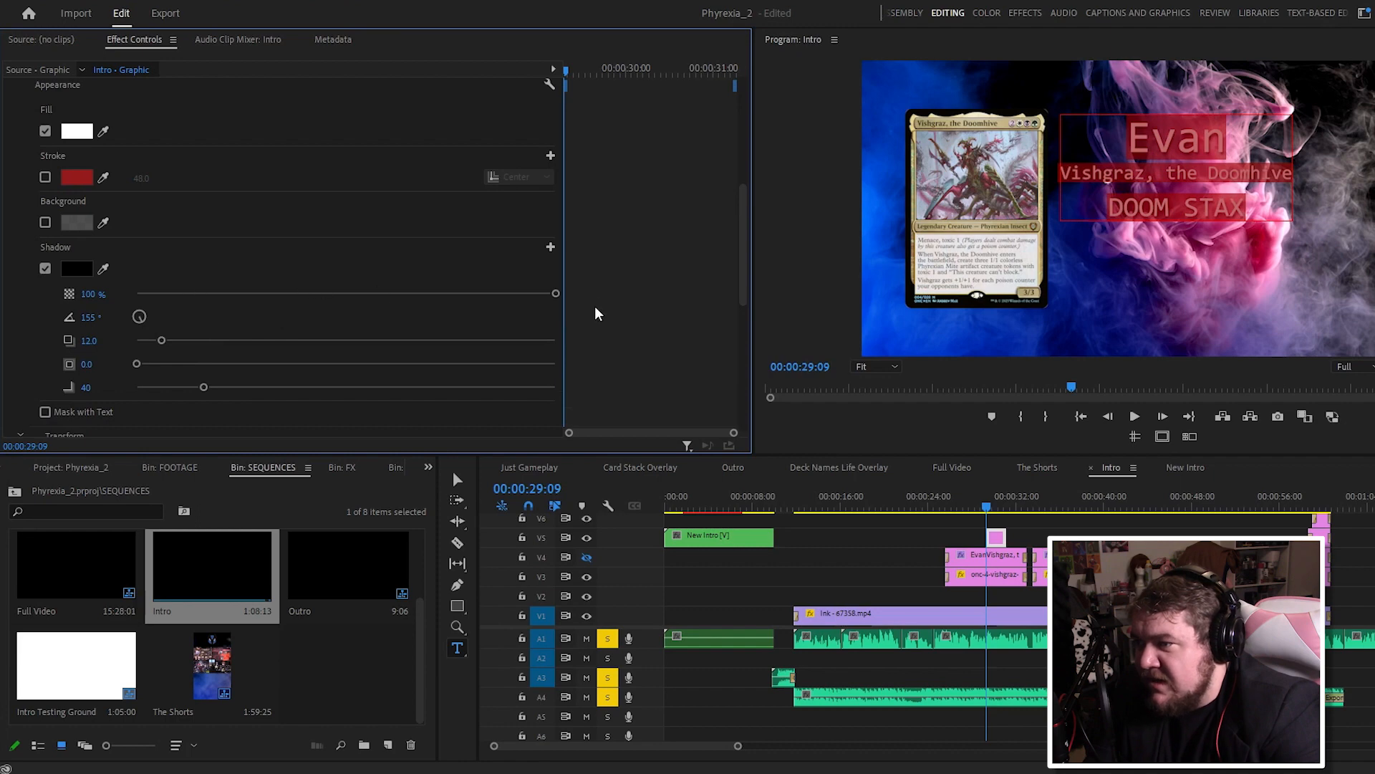
Step: Try out the shadow opacity slider, ending at 100%, and inspect the title with its text deselected
drag(555, 293, 593, 293)
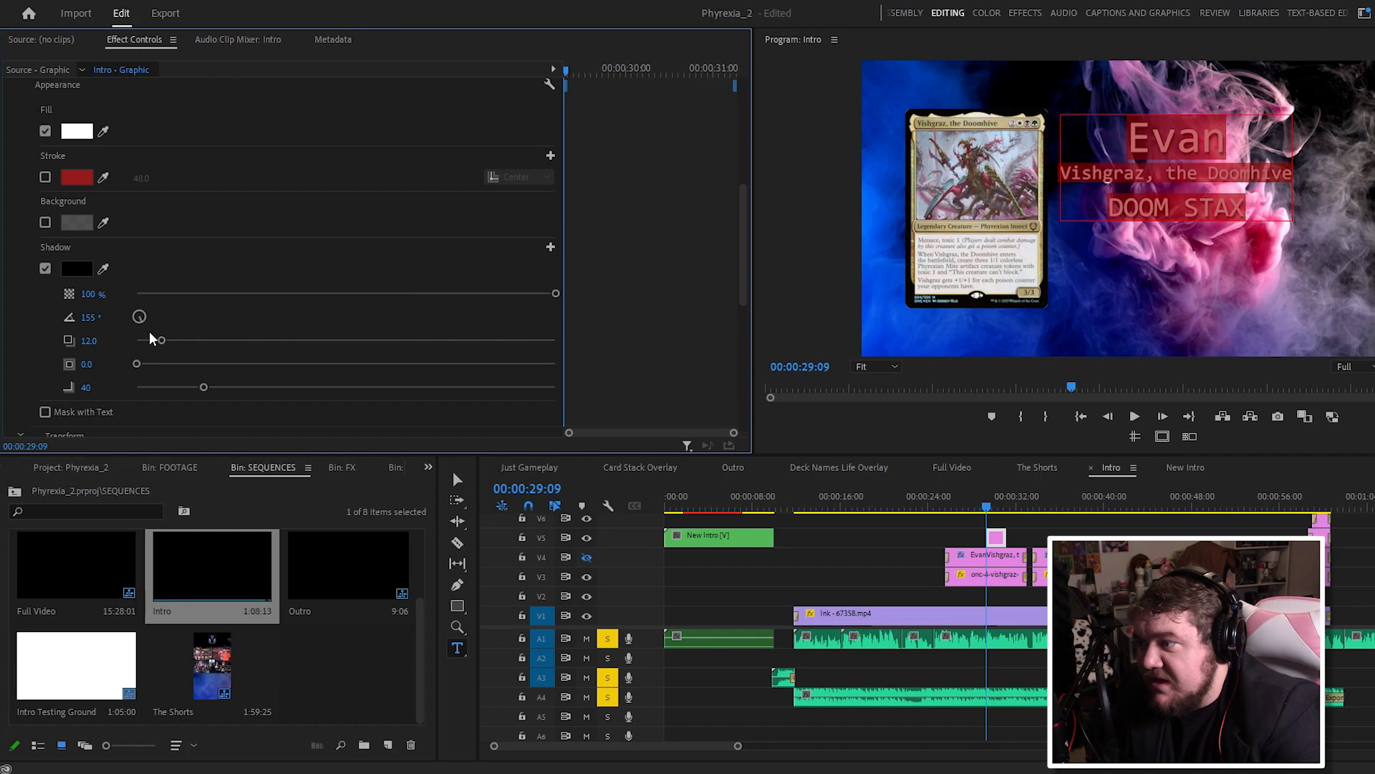
click(1097, 175)
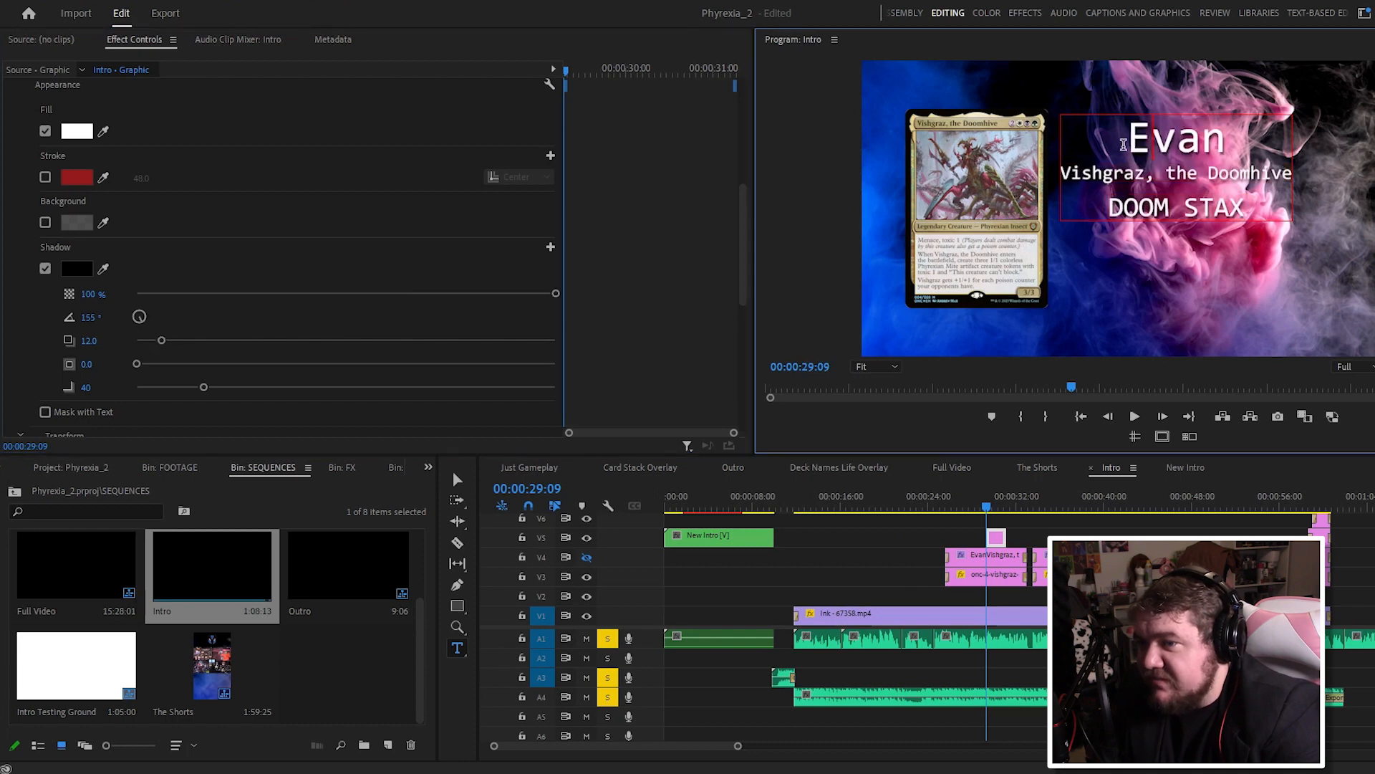
drag(1123, 144, 1300, 206)
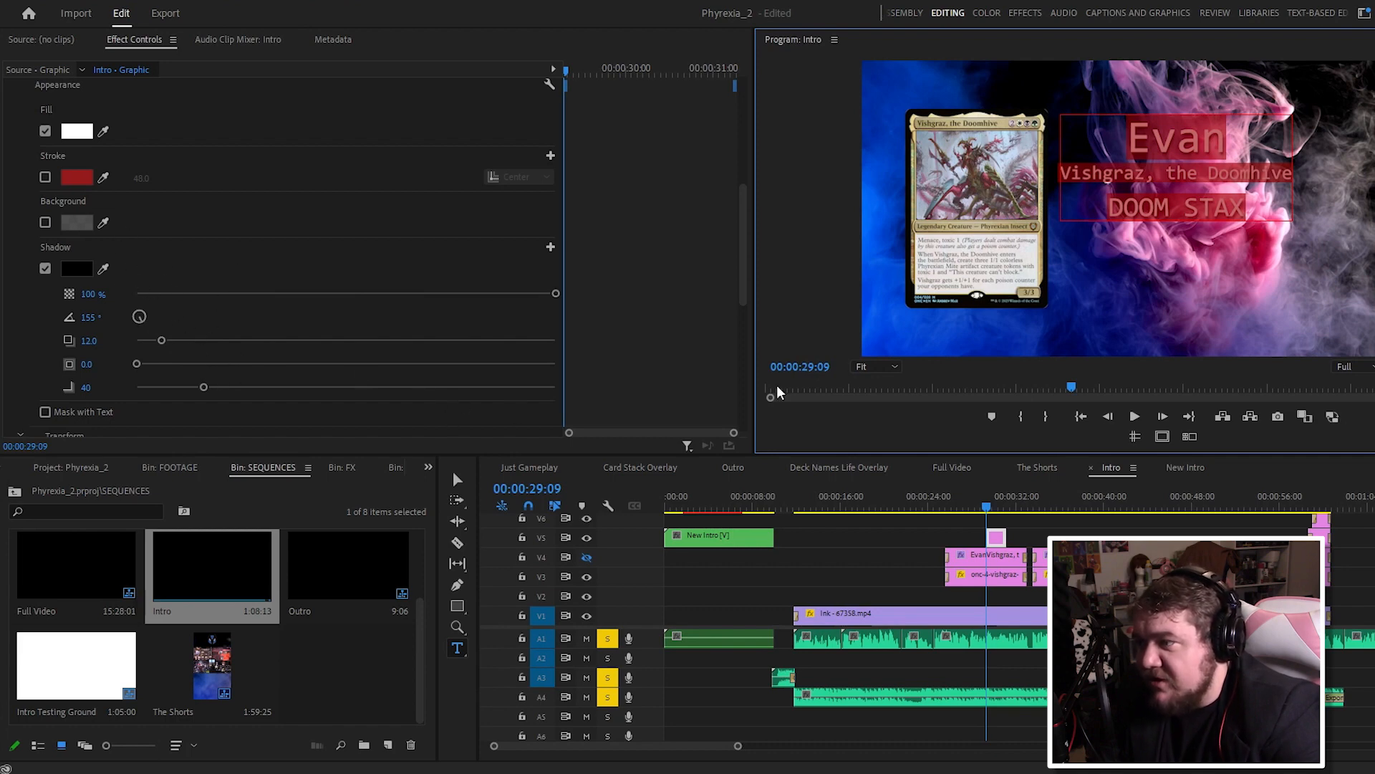
click(1135, 164)
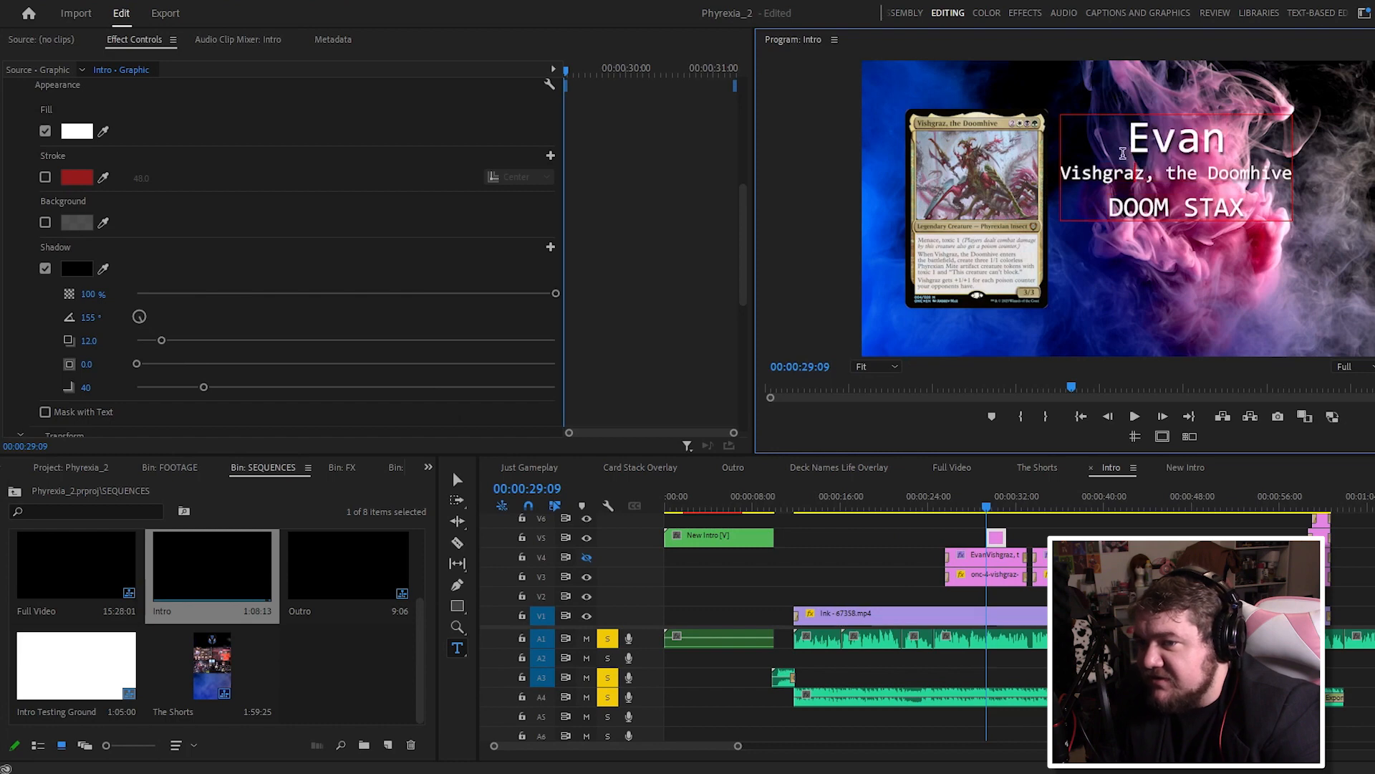
Step: Try a shadow distance of 80.1 on all the title text and inspect it deselected
drag(1130, 124, 1342, 217)
key(ctrl+a)
drag(159, 340, 305, 340)
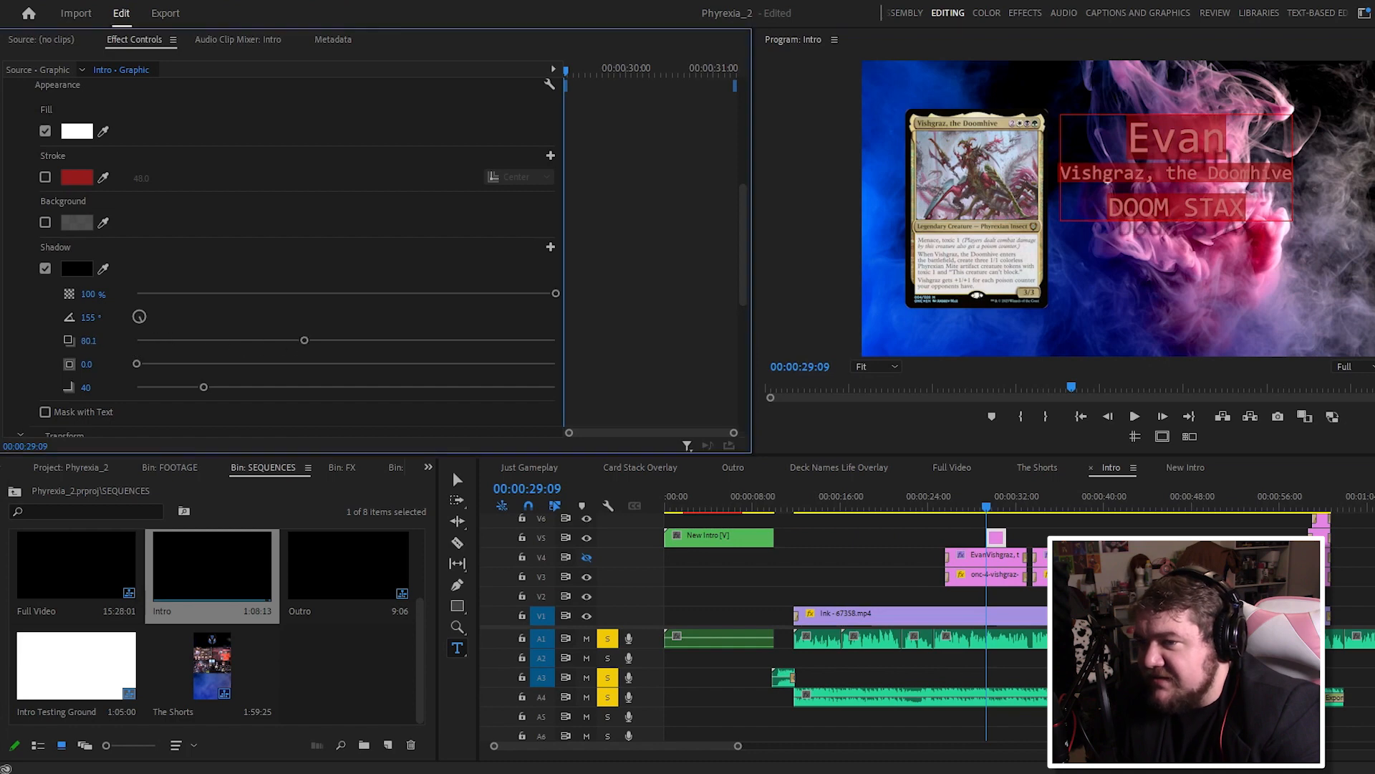
click(1146, 150)
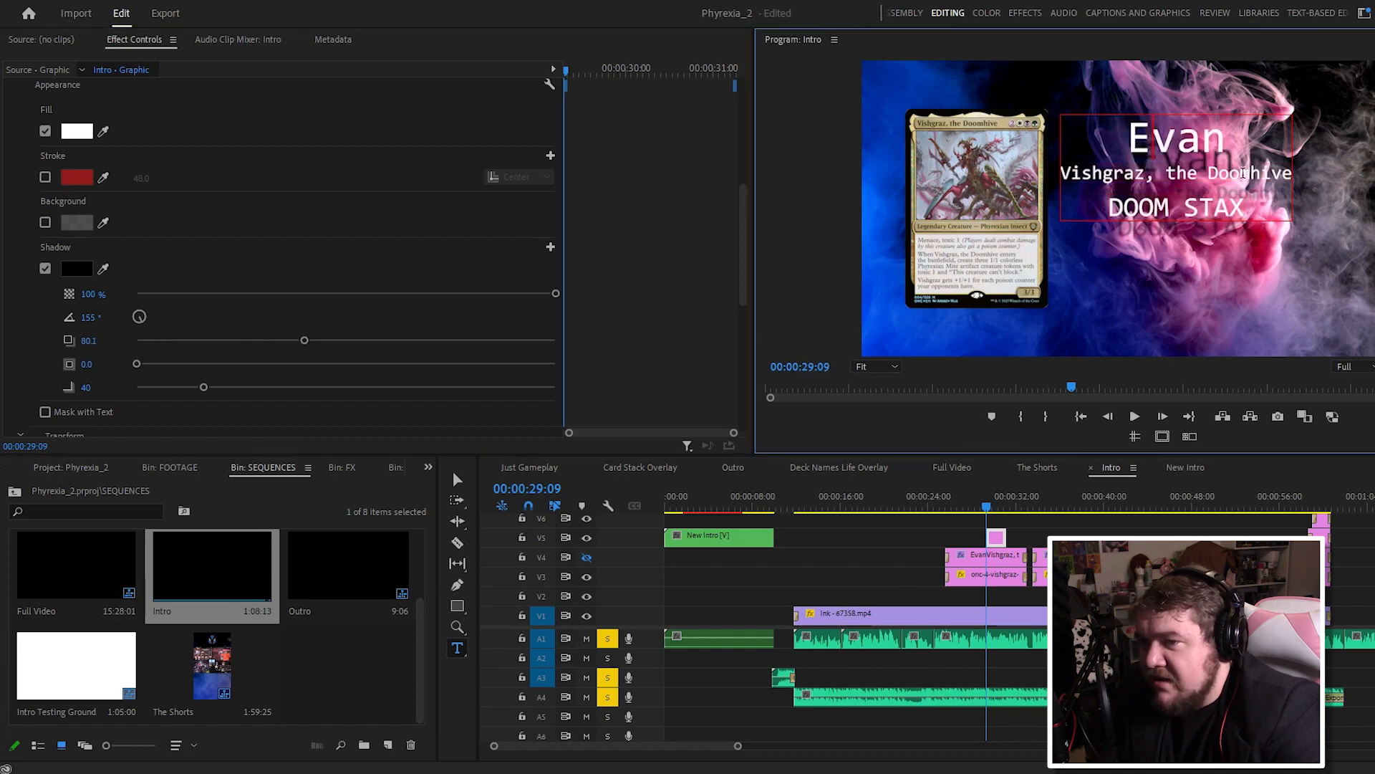
key(Escape)
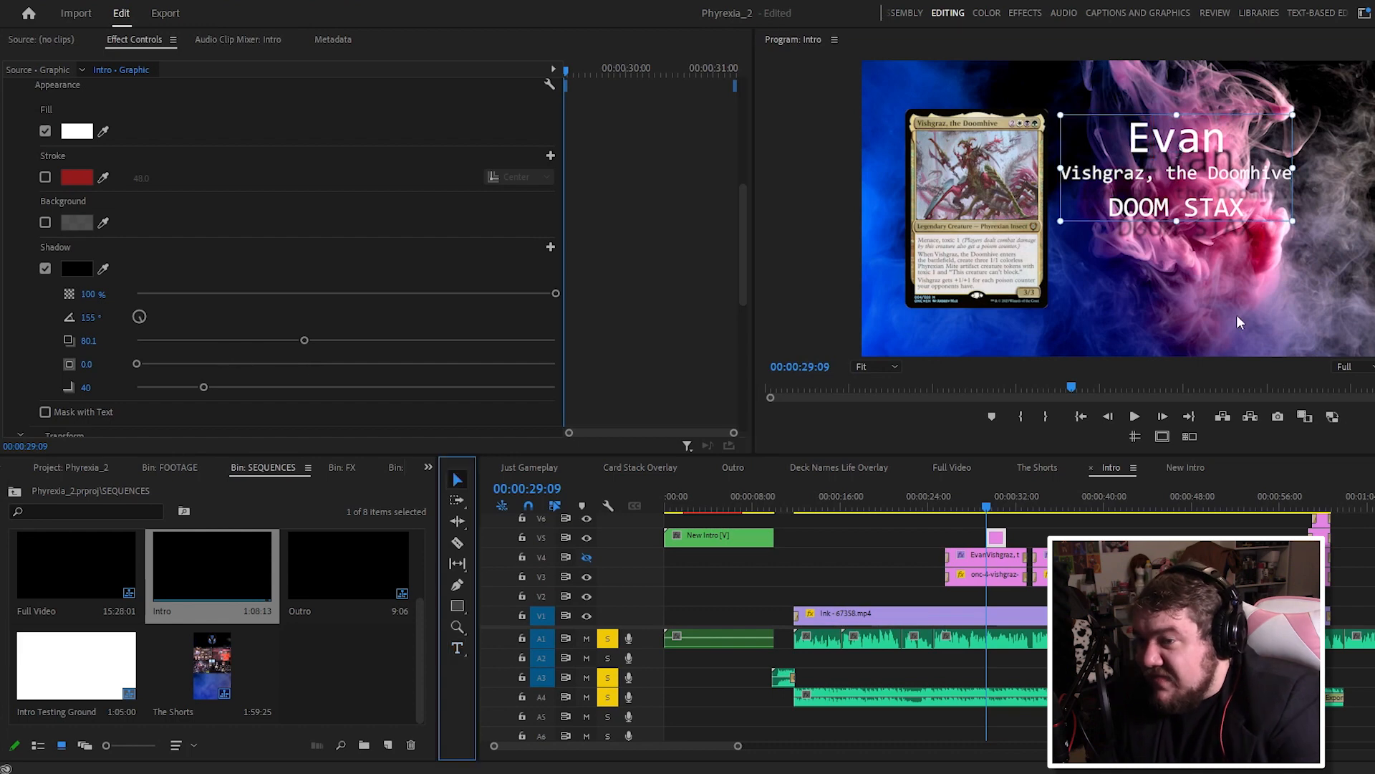
Step: Undo the title's shadow distance change
click(1136, 134)
double_click(1156, 149)
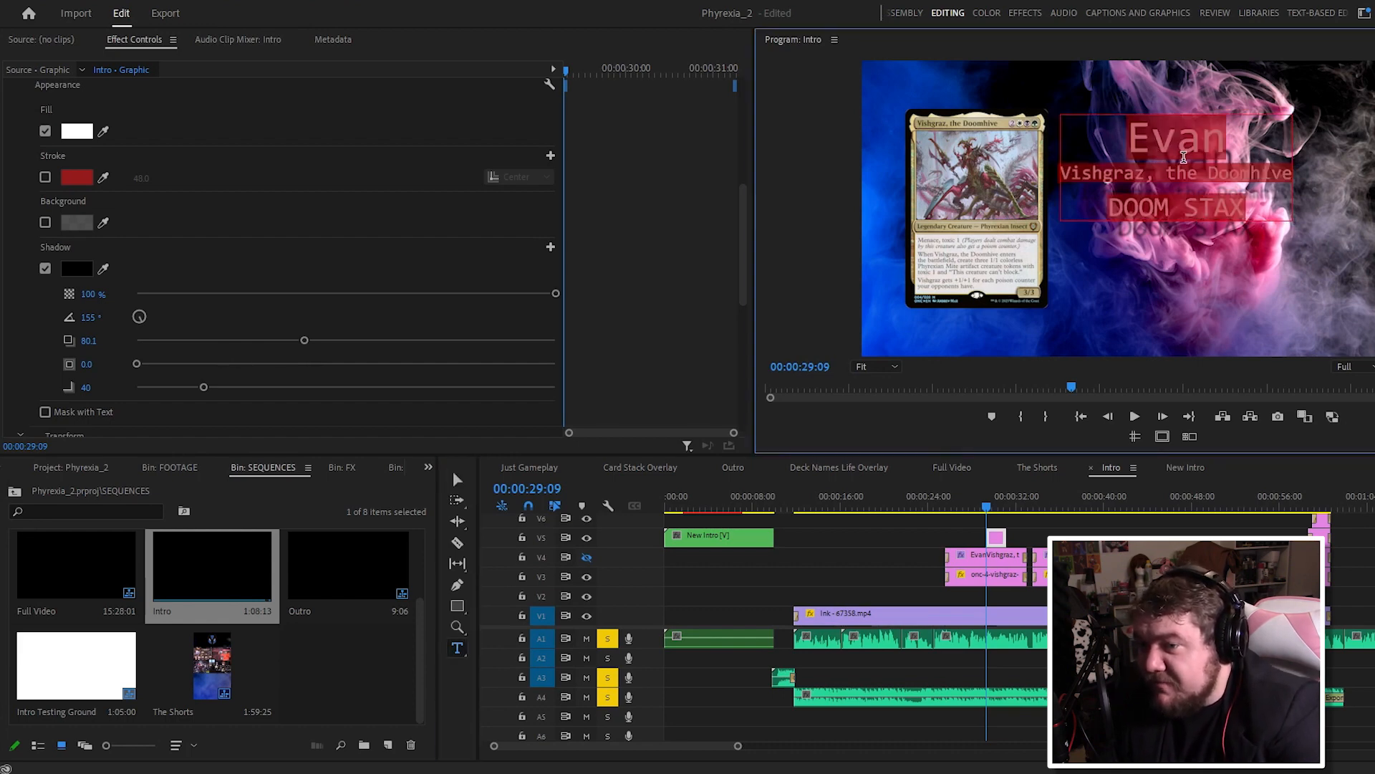
click(1161, 152)
click(459, 482)
key(ctrl+z)
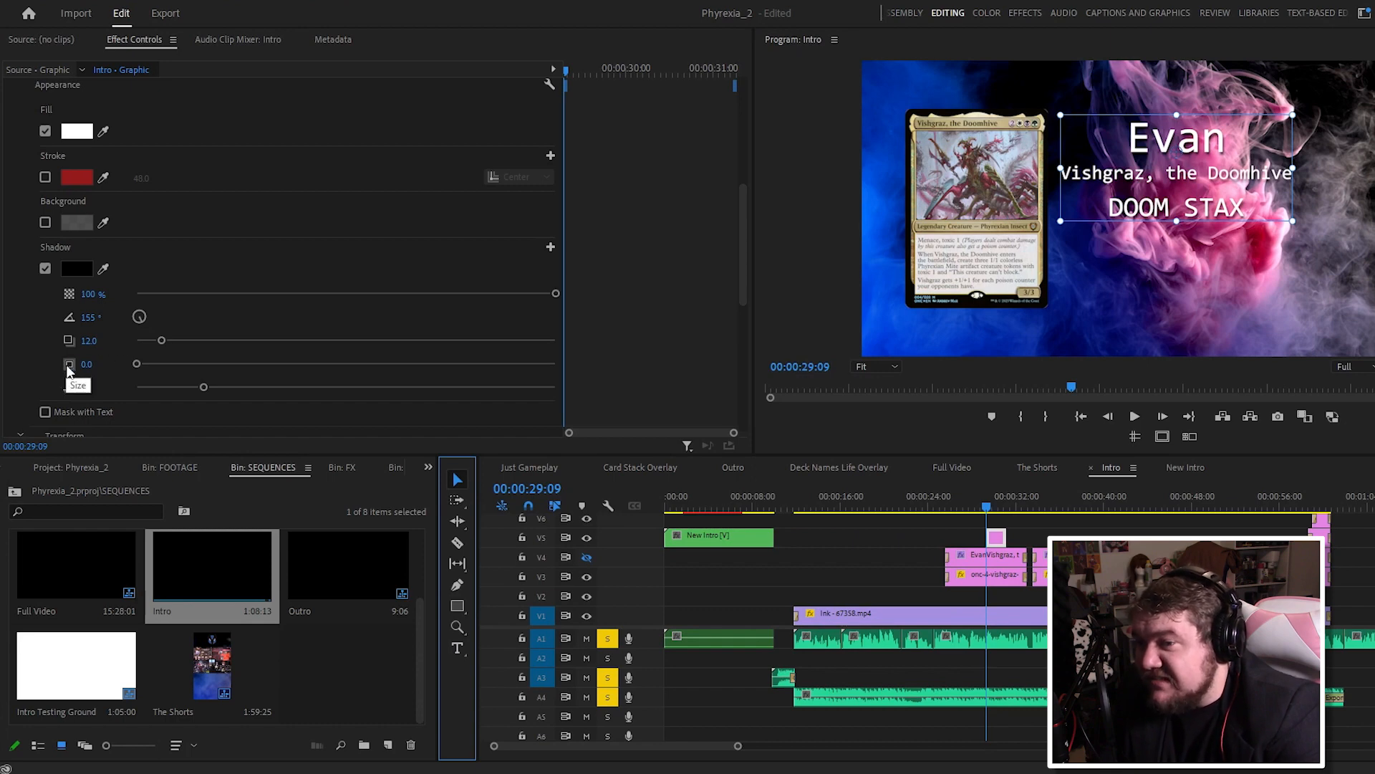
Step: Try a shadow size of 43 on the title text and return it to 0
double_click(1138, 142)
click(1127, 140)
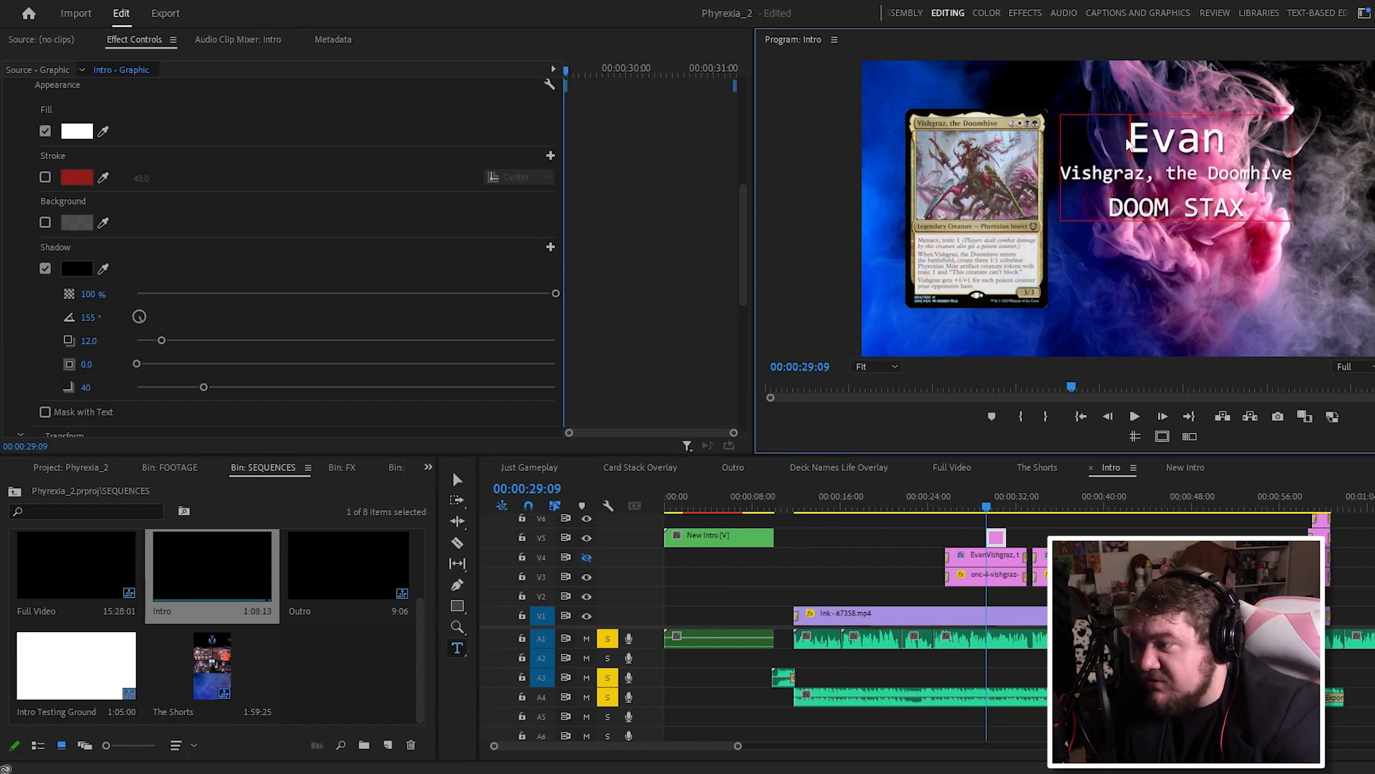
drag(1222, 159, 1338, 223)
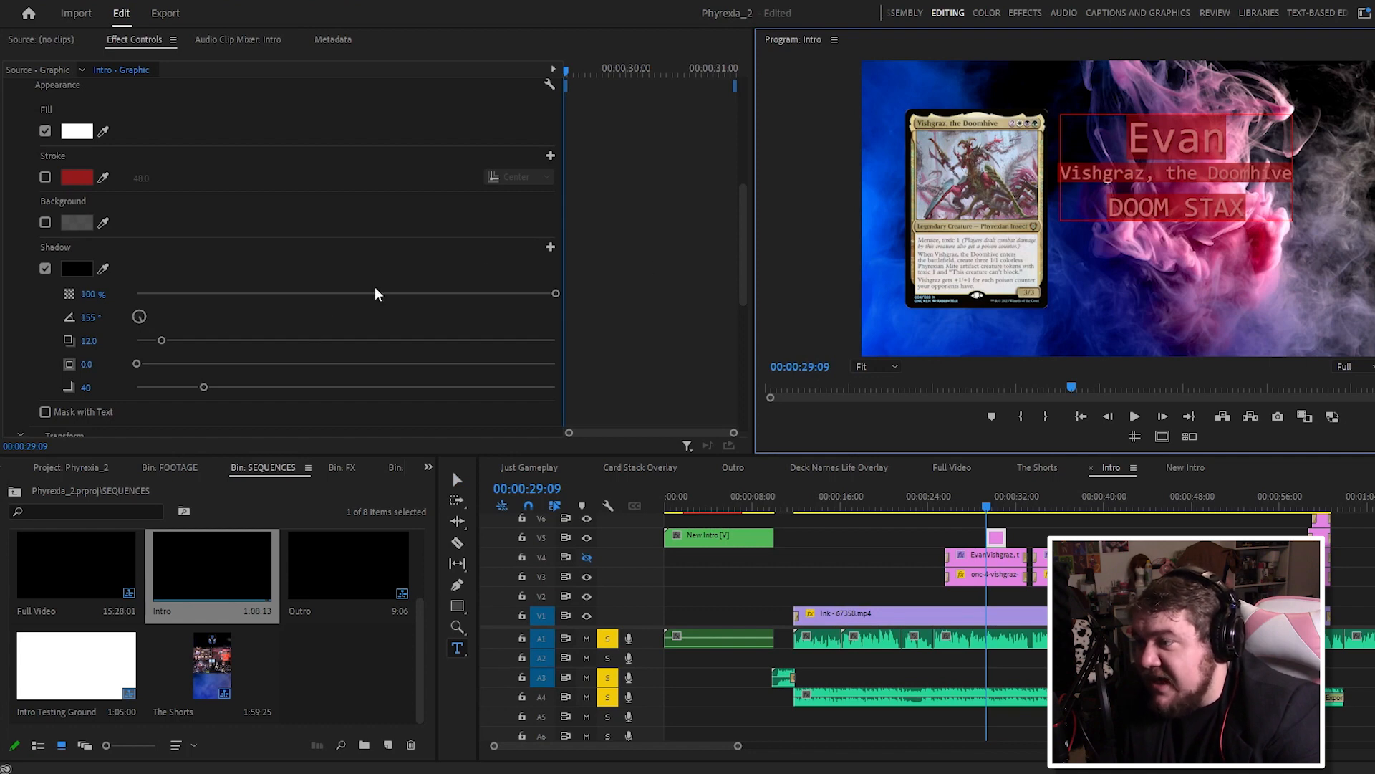
click(136, 366)
drag(135, 365, 317, 348)
click(1137, 161)
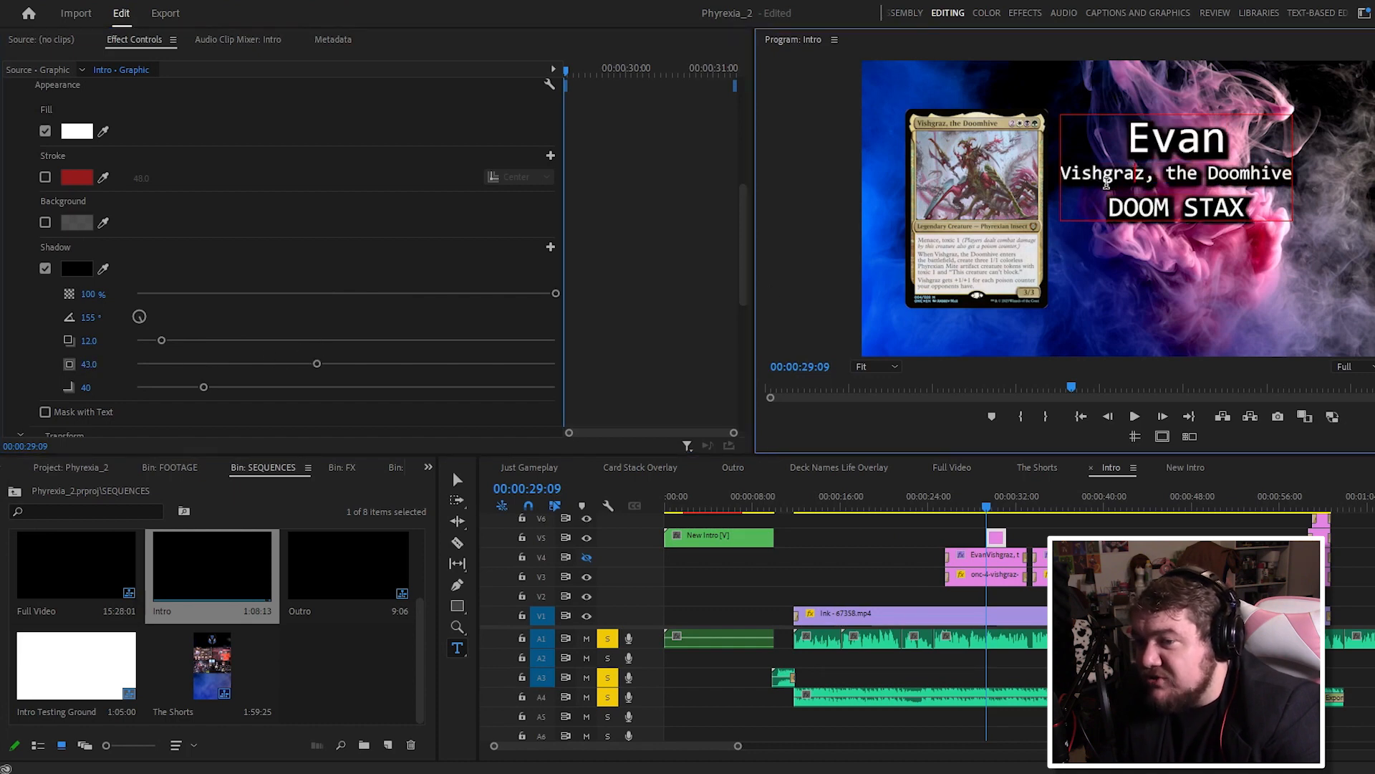
click(458, 479)
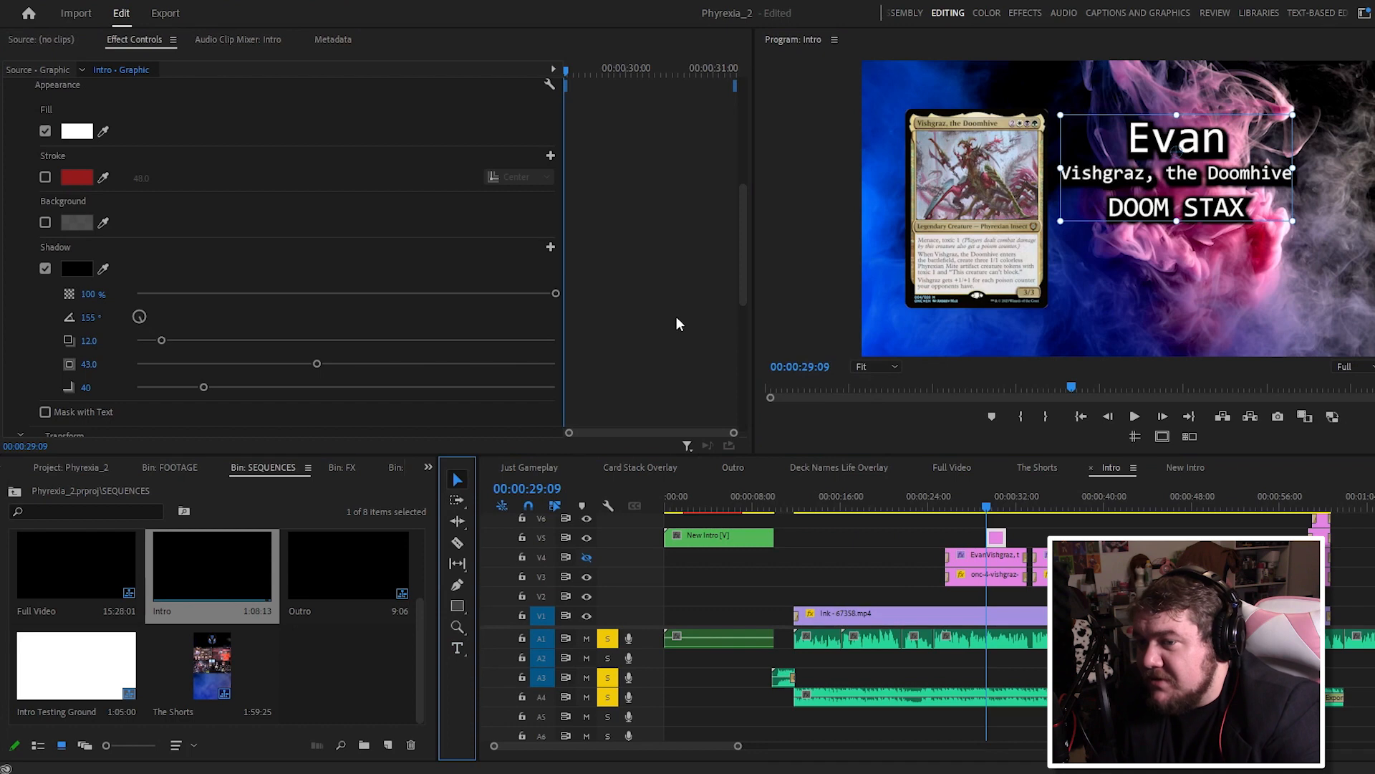
drag(317, 364, 2, 389)
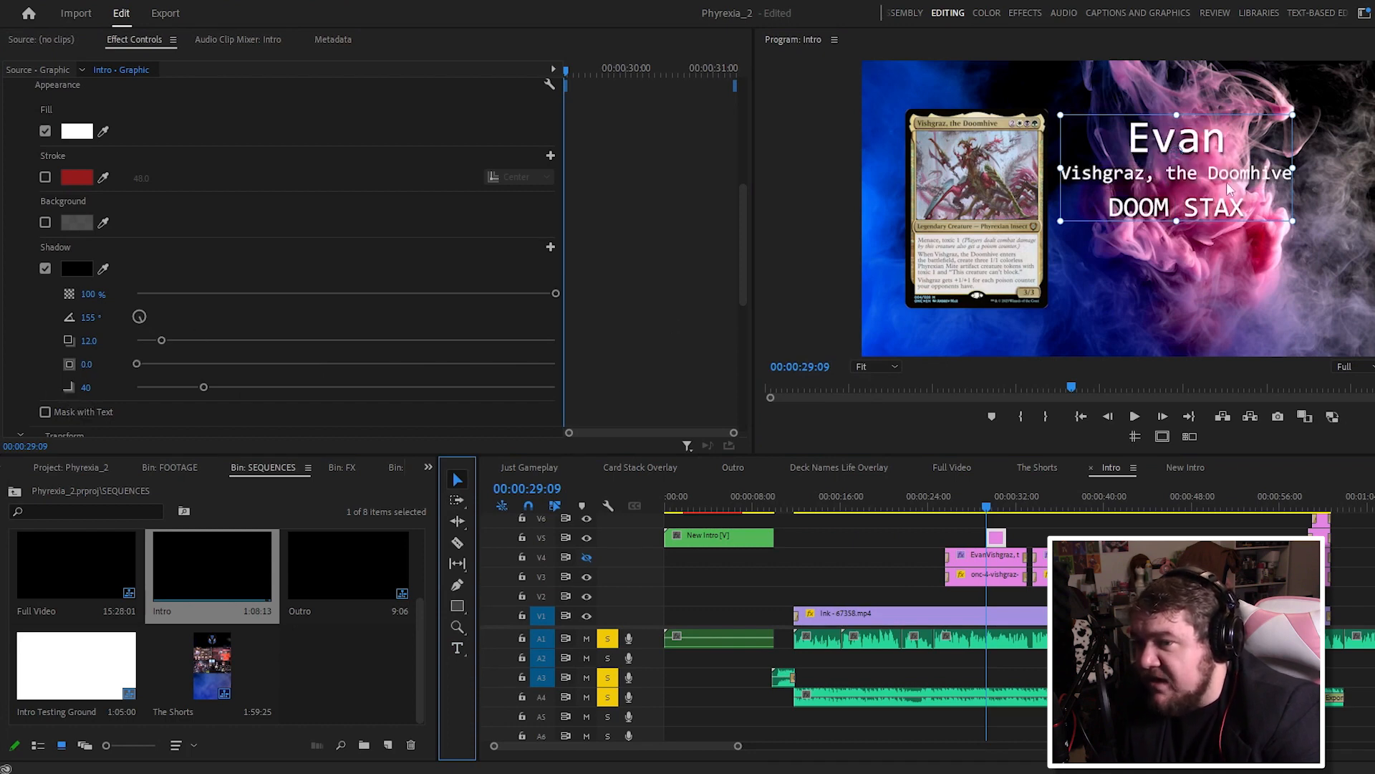
Step: Try a shadow blur of 2 on the title text and return it to 40
double_click(1112, 141)
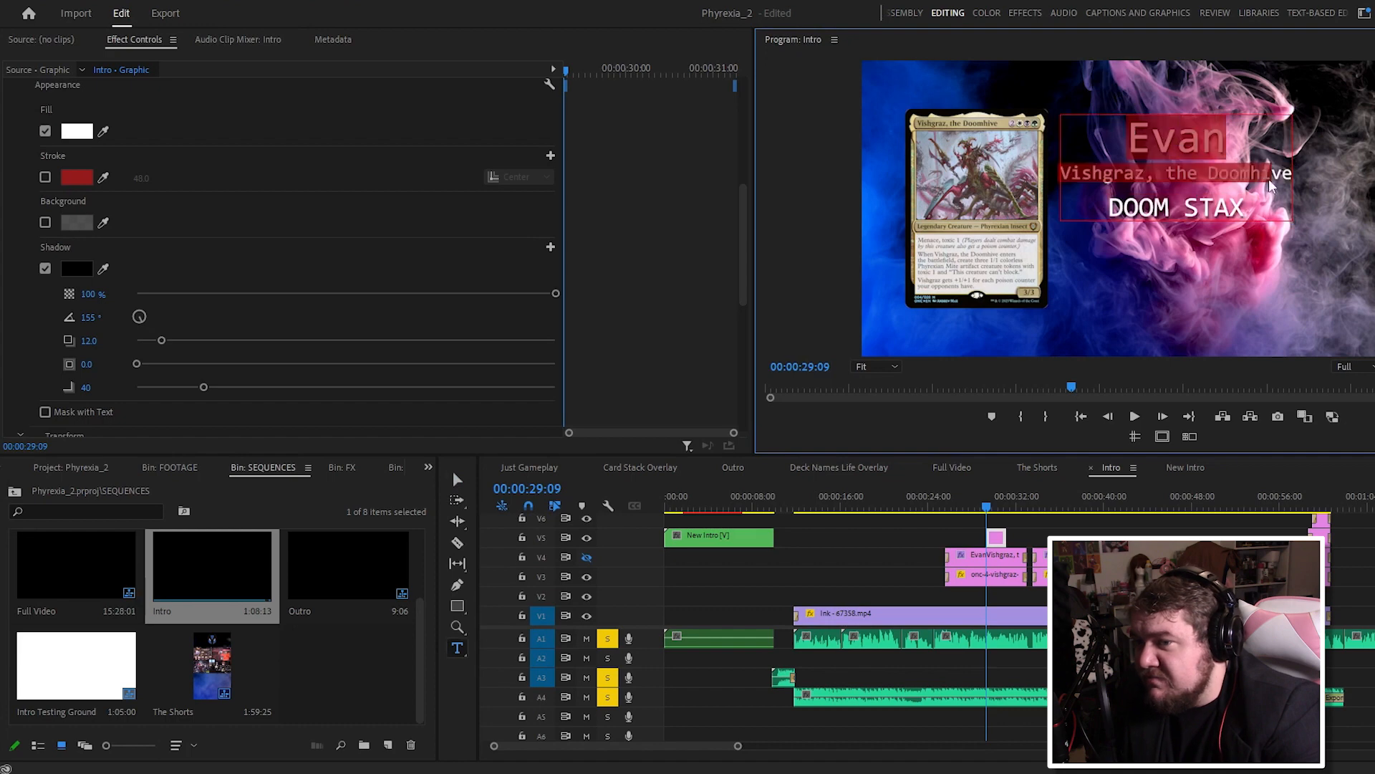
drag(204, 387, 332, 390)
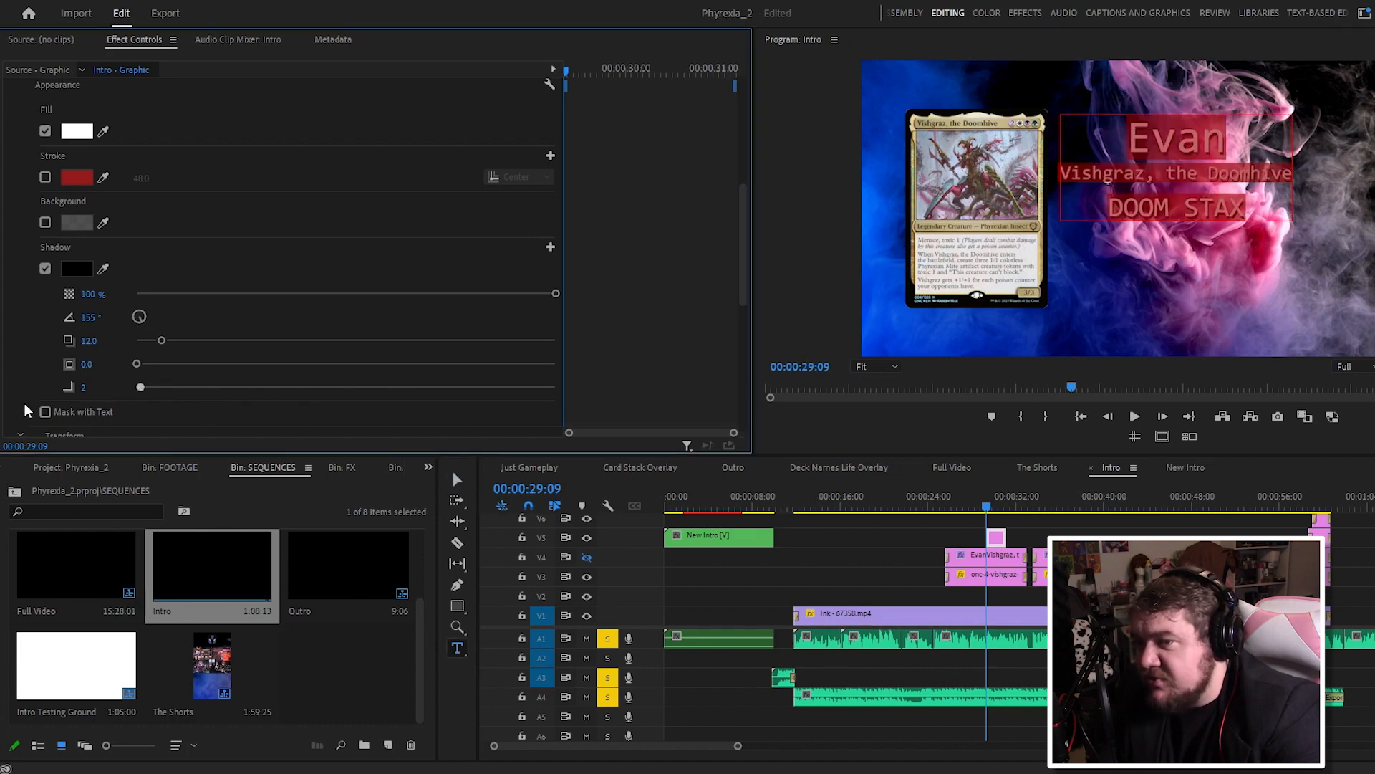
click(1111, 196)
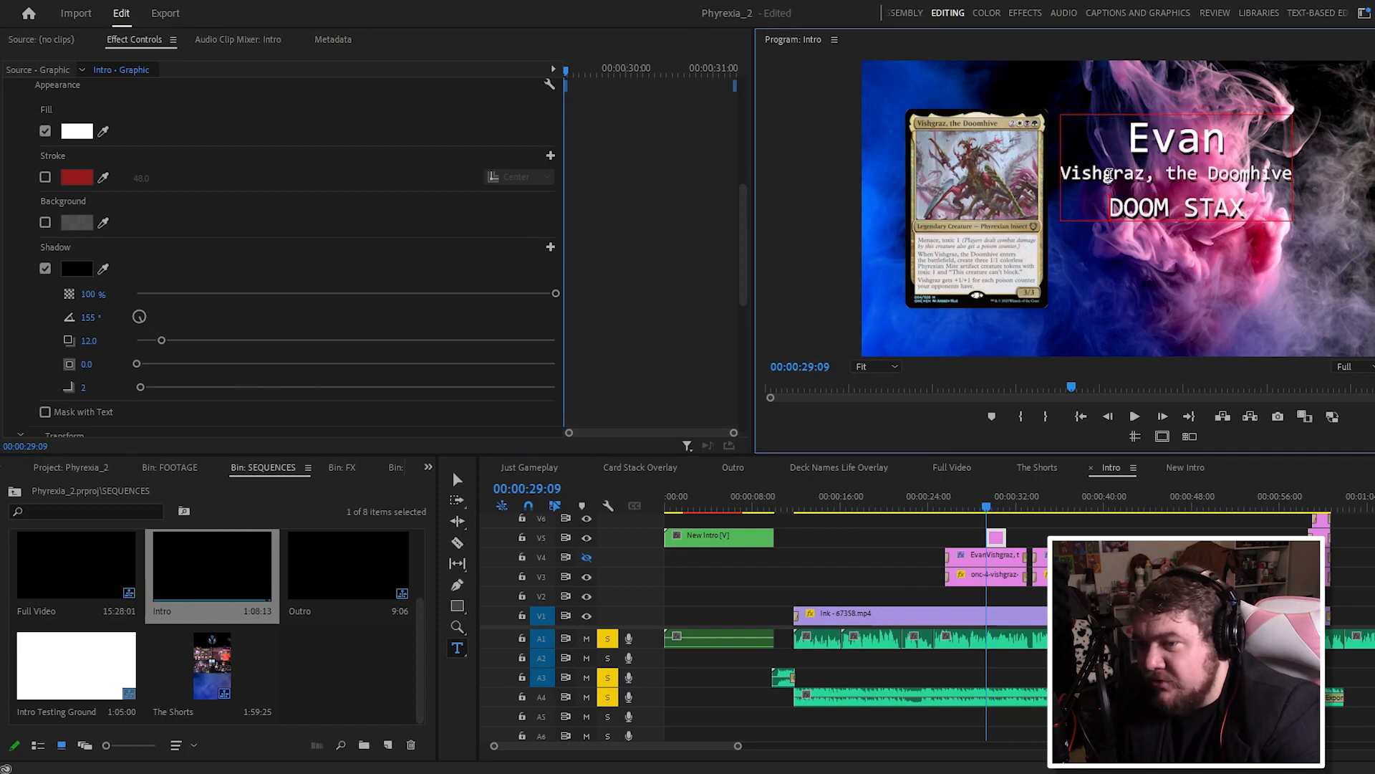
drag(1127, 138, 1198, 139)
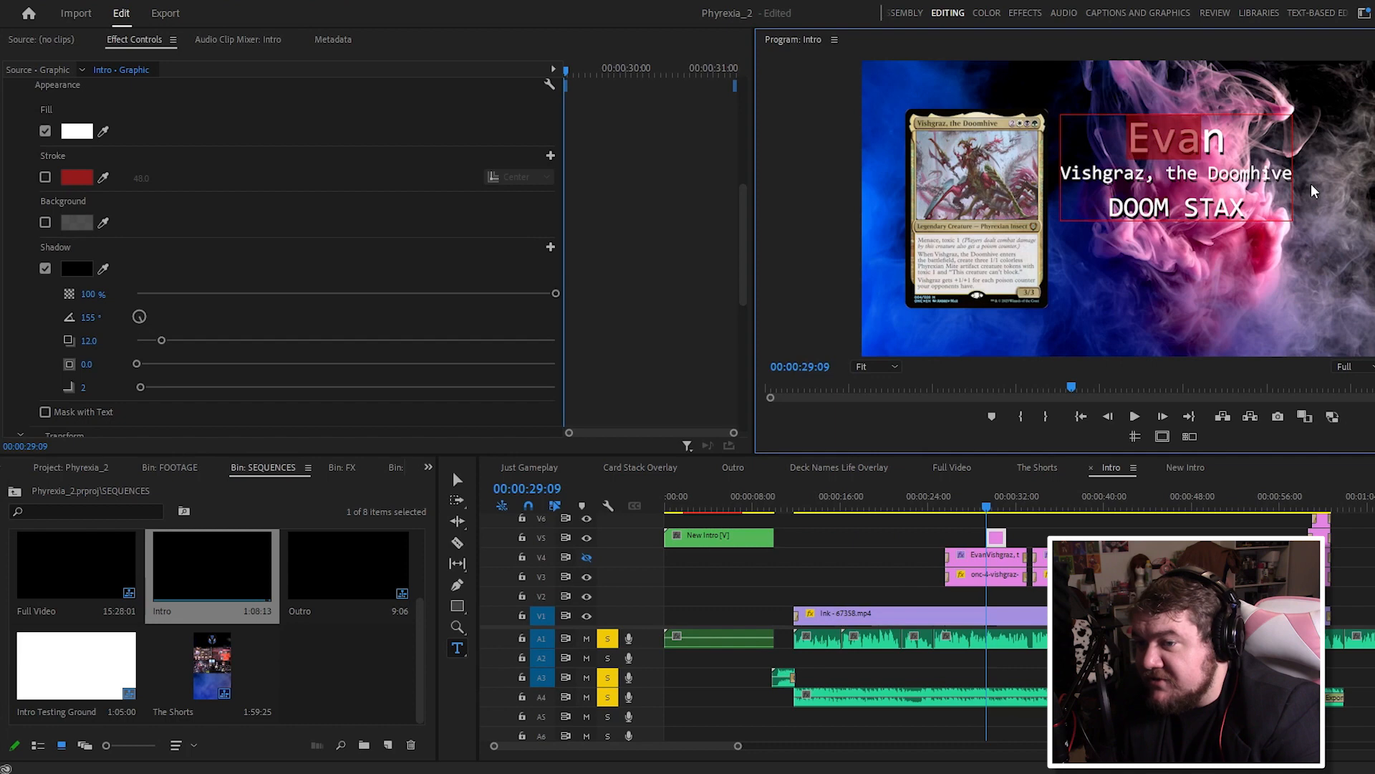
key(ctrl+a)
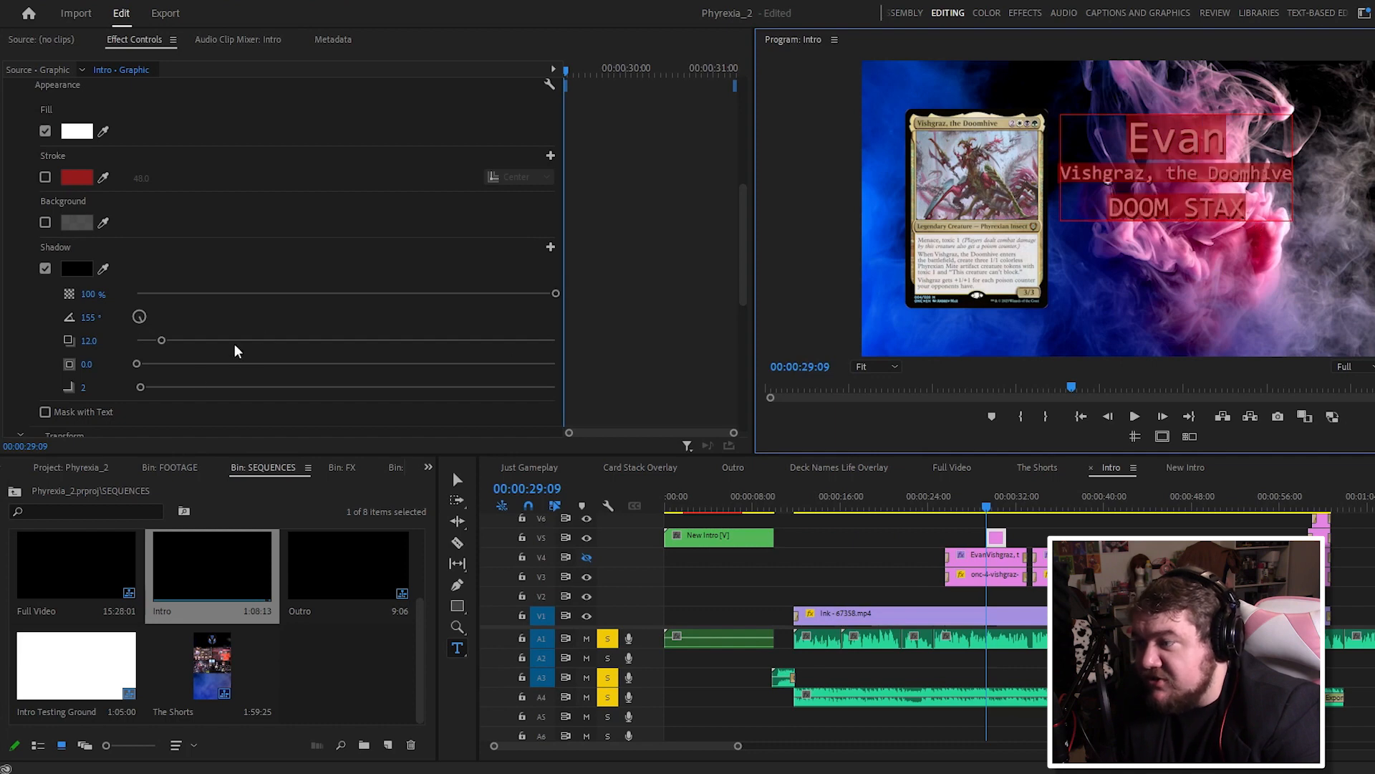
drag(142, 387, 214, 390)
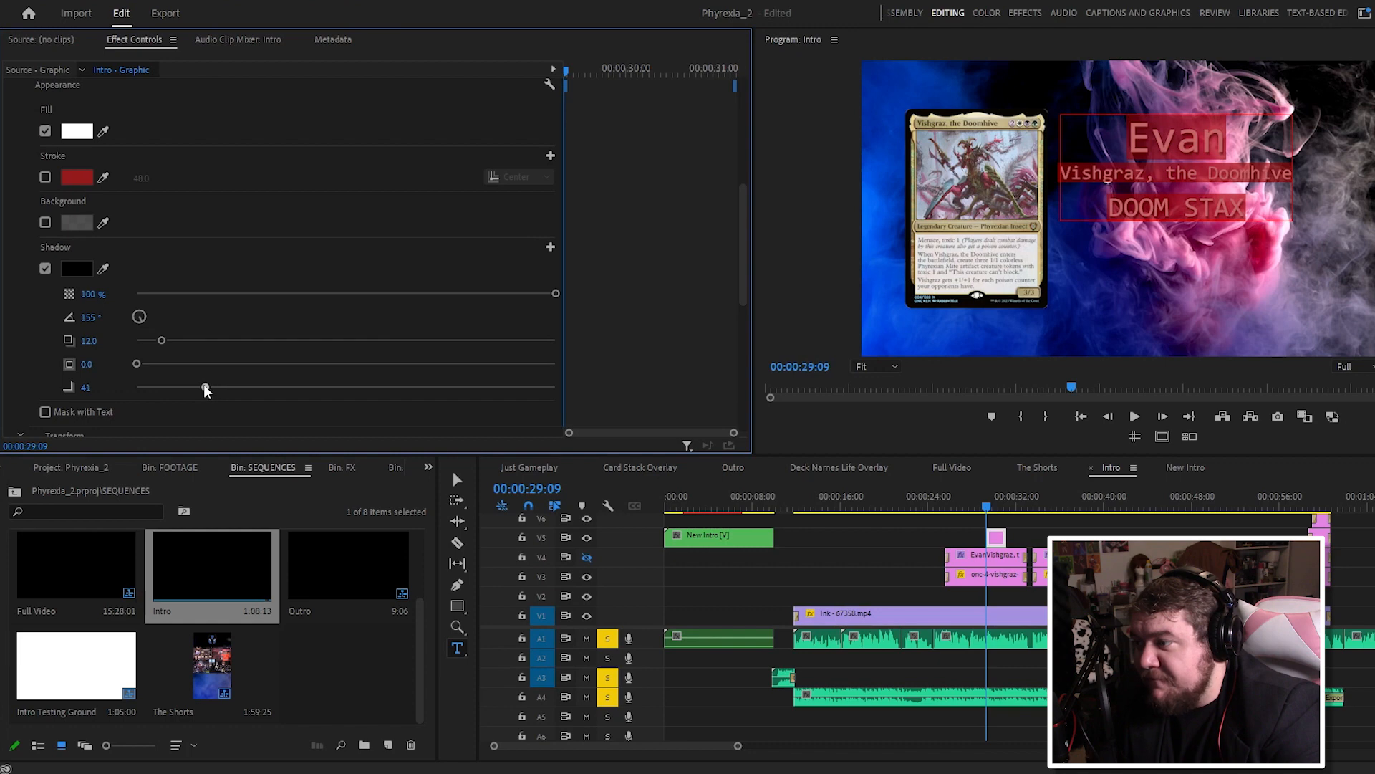
click(1164, 170)
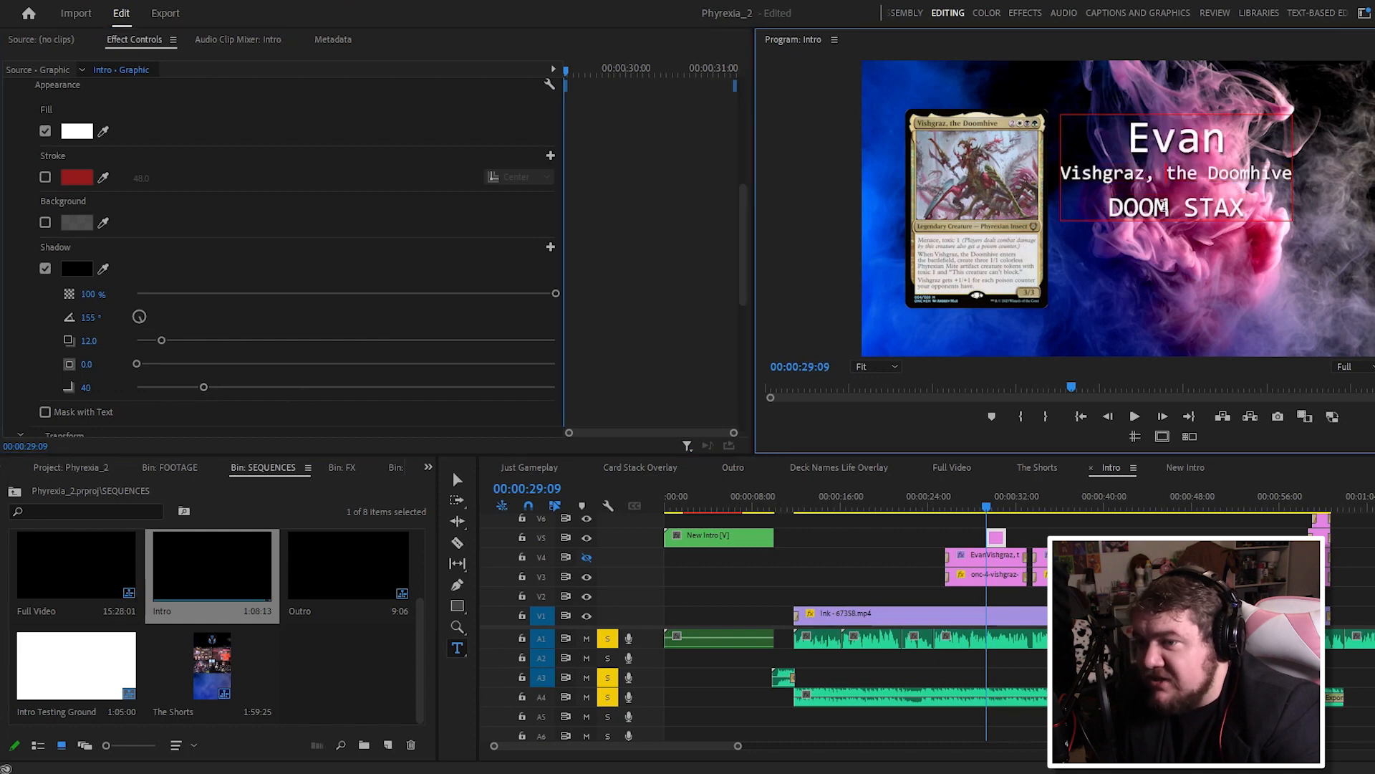
drag(1126, 122, 1273, 184)
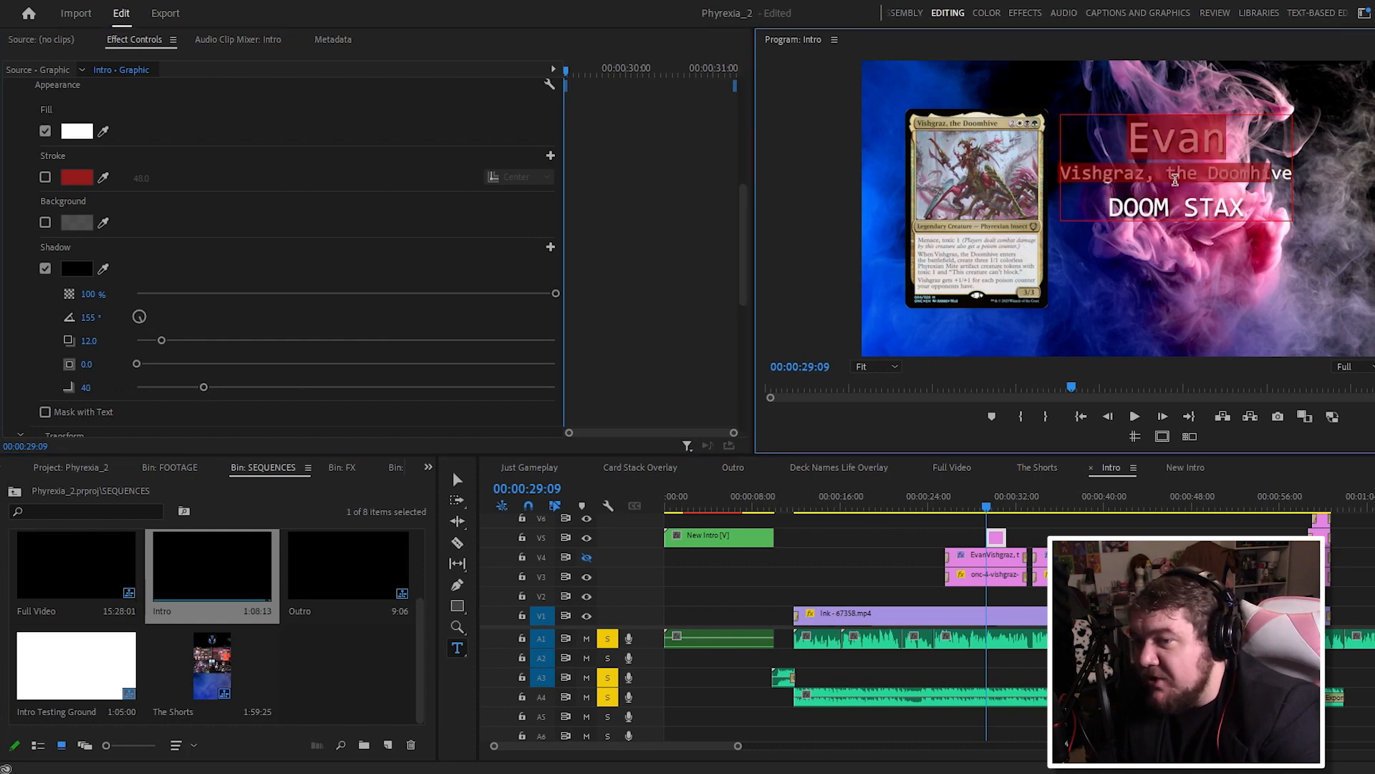
click(1174, 179)
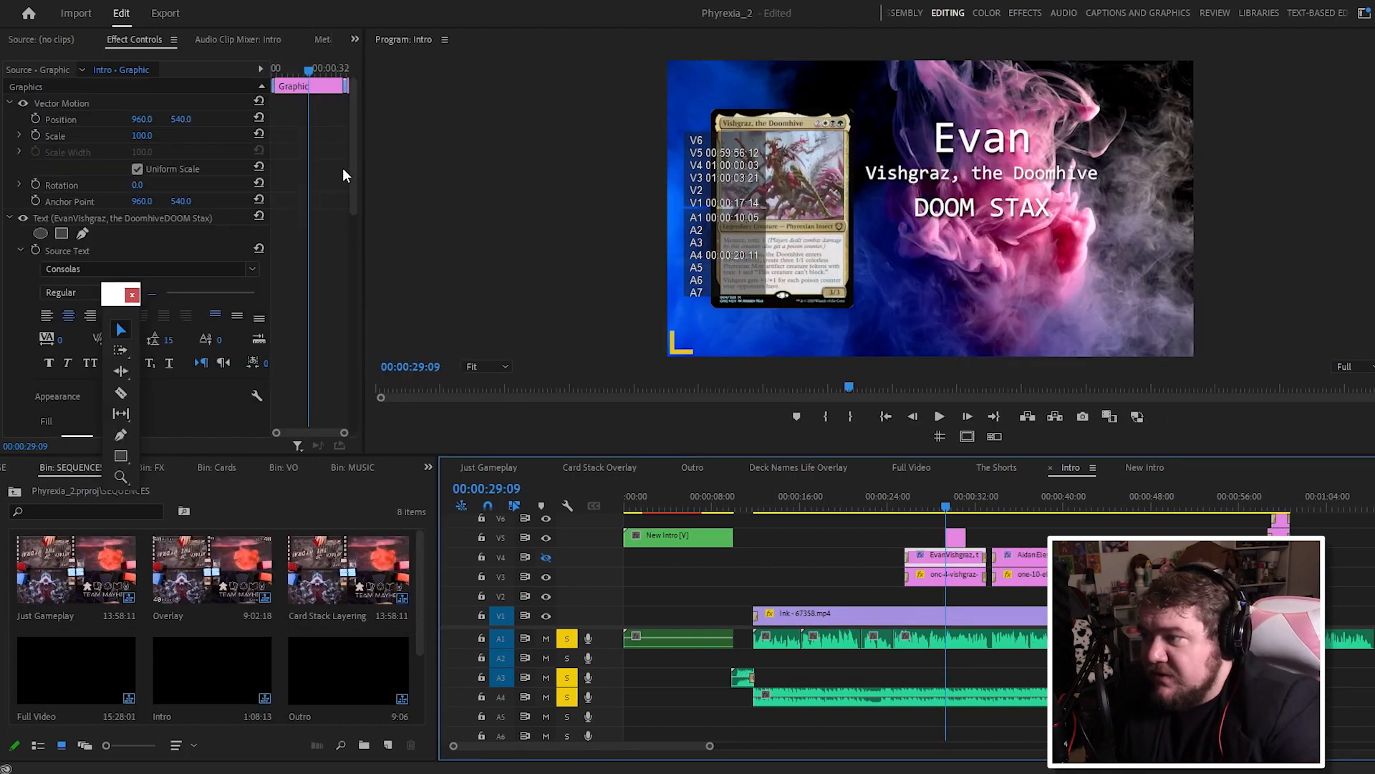
Step: Move the floating tool palette down off the effect properties and collapse the title's text settings
drag(357, 162, 320, 398)
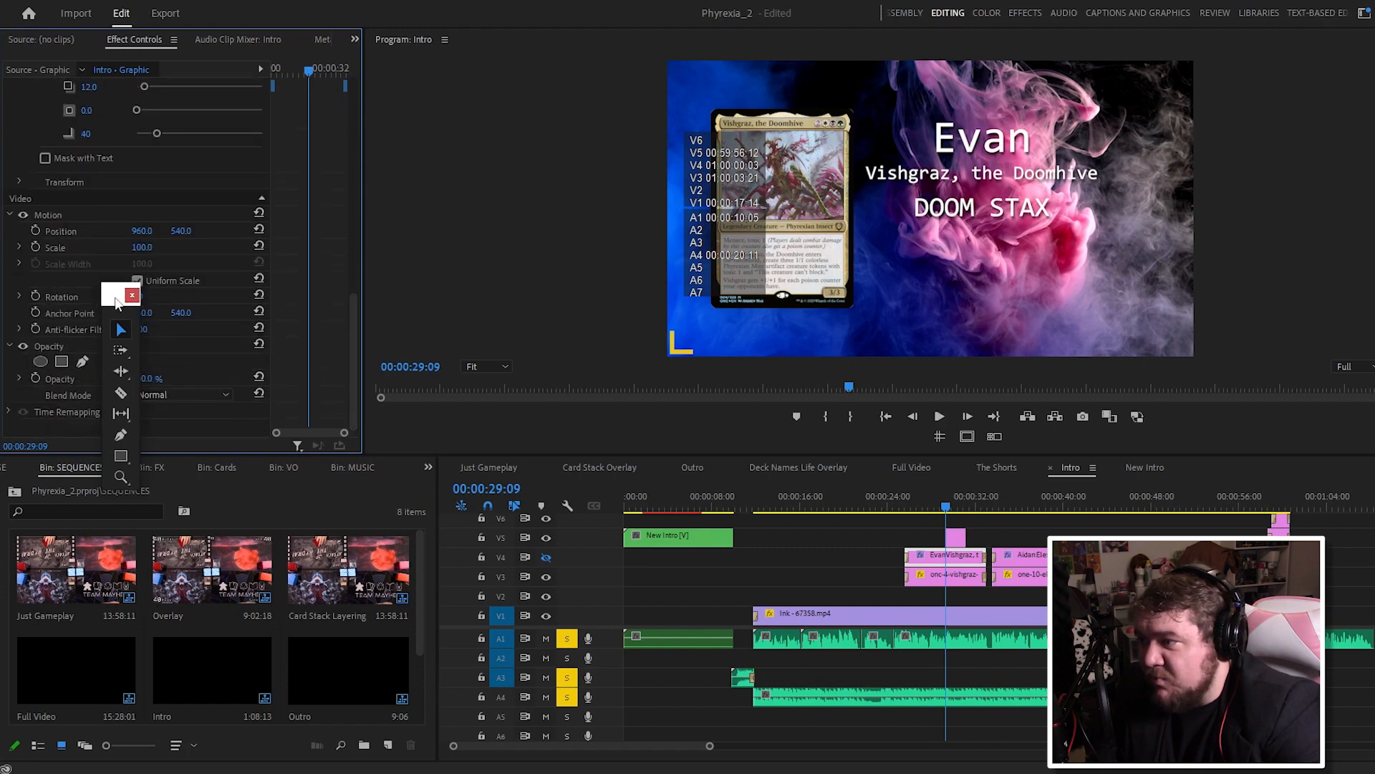
drag(116, 303, 105, 391)
drag(357, 307, 354, 101)
click(13, 218)
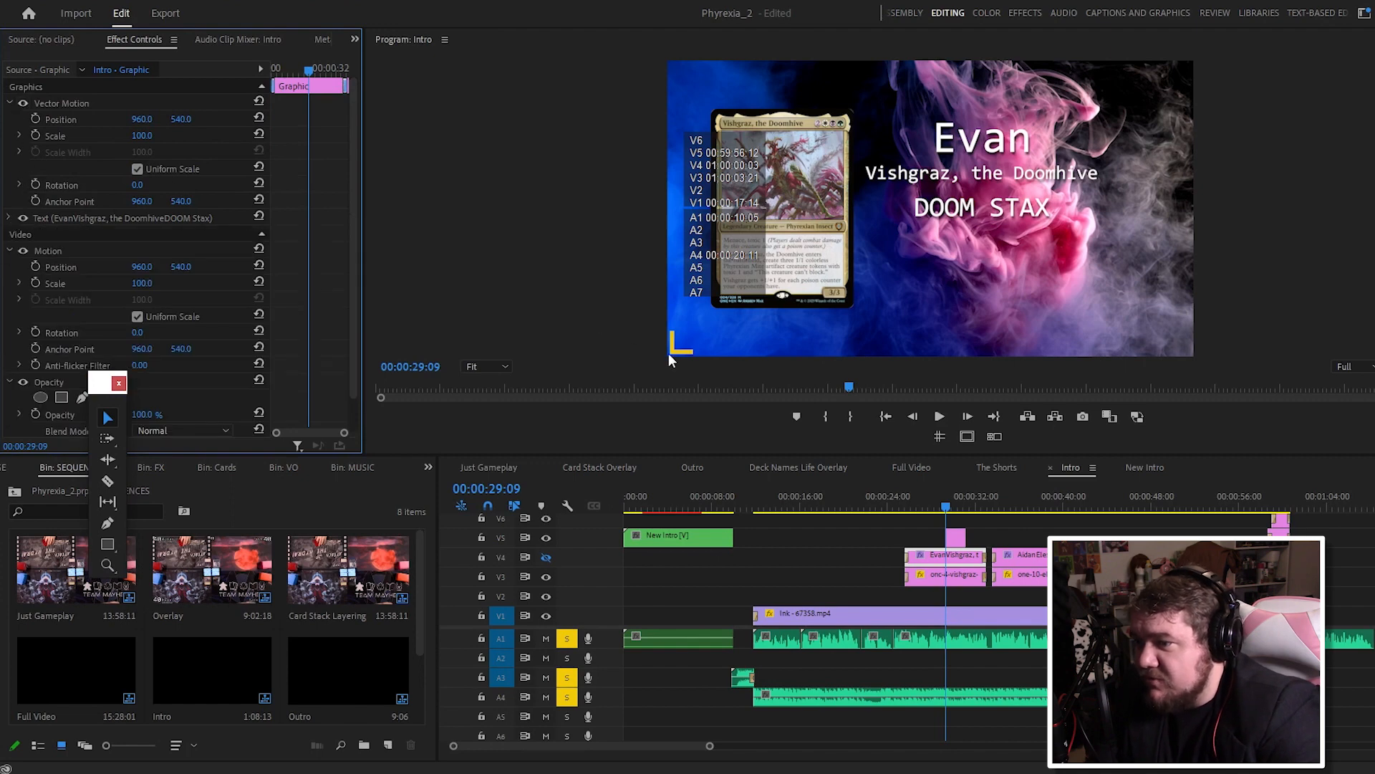
Step: Set the transform position of the V5 title's text layer to 960, 540
click(956, 531)
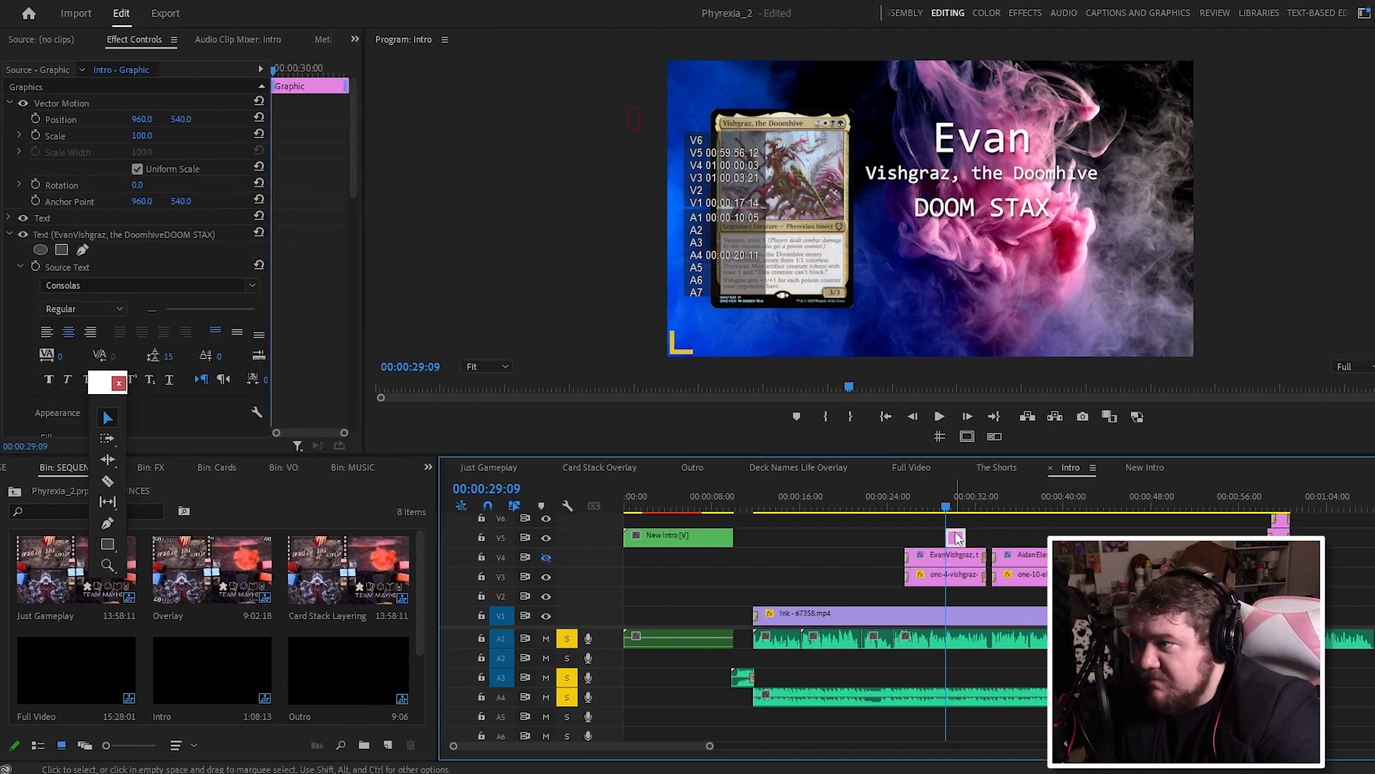
click(9, 235)
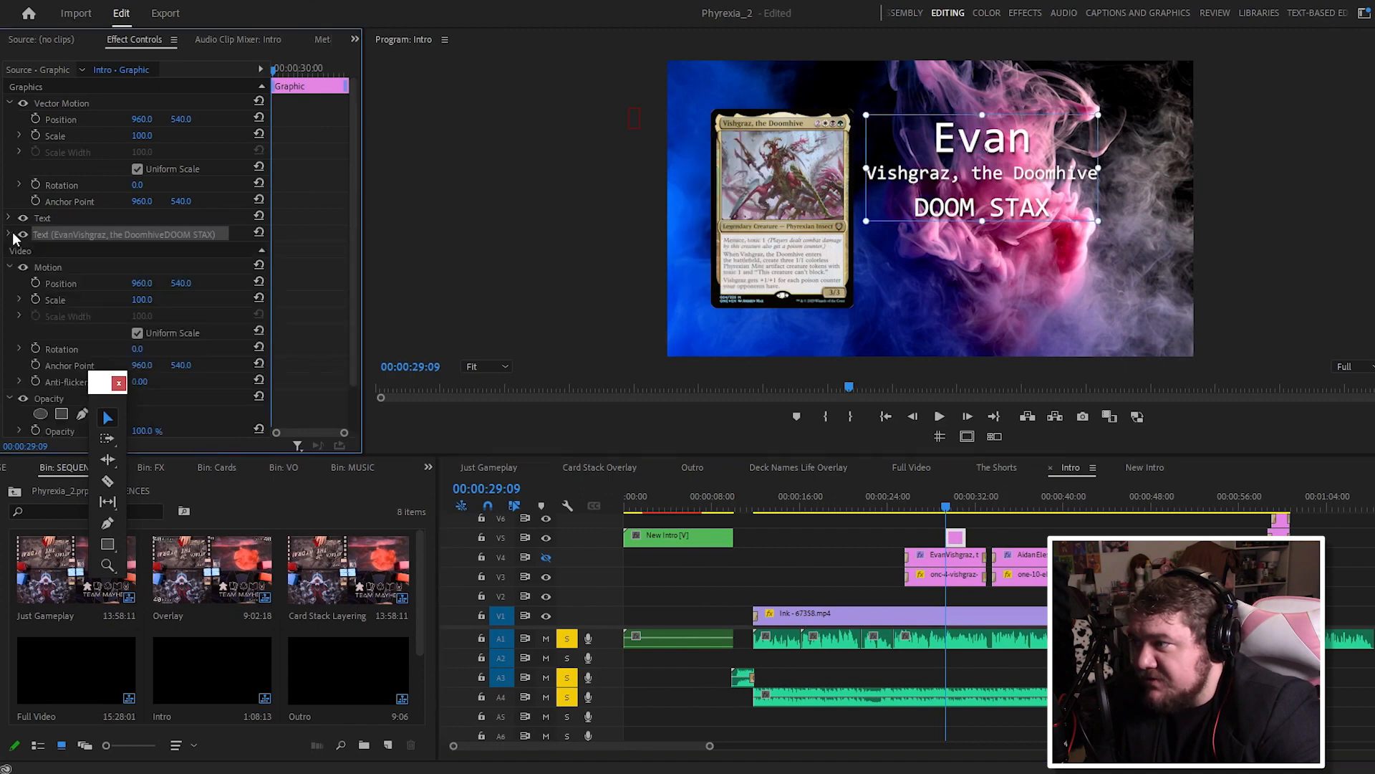
scroll(359, 161, down, 5)
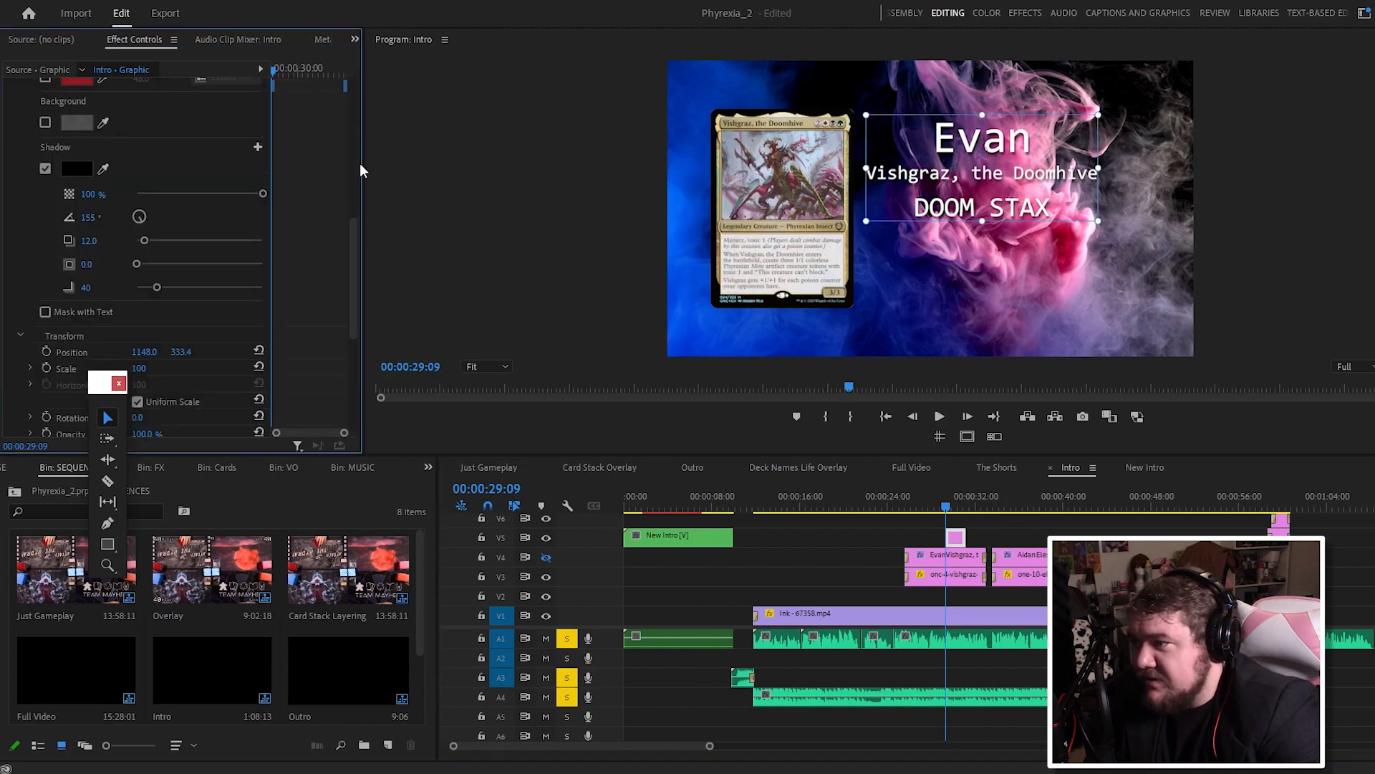
scroll(353, 171, up, 5)
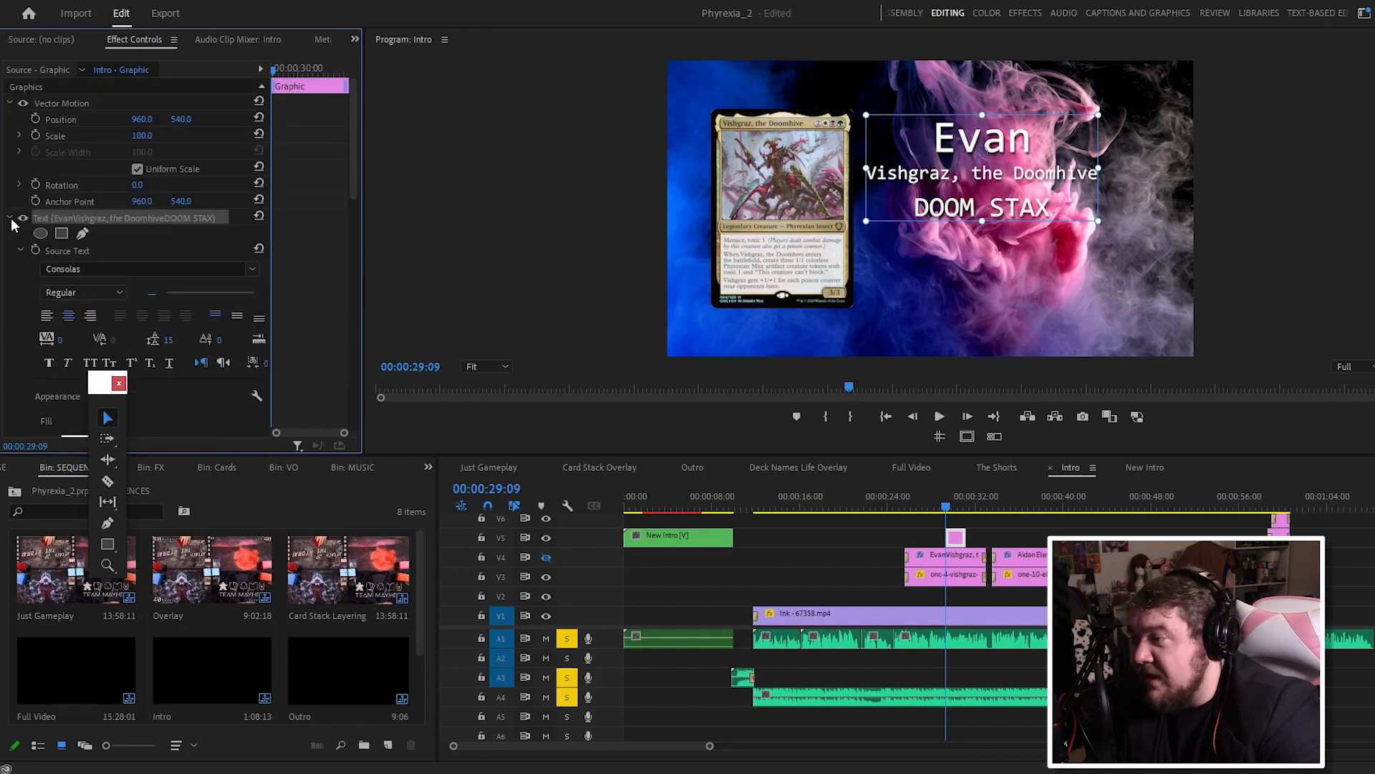
drag(356, 141, 332, 337)
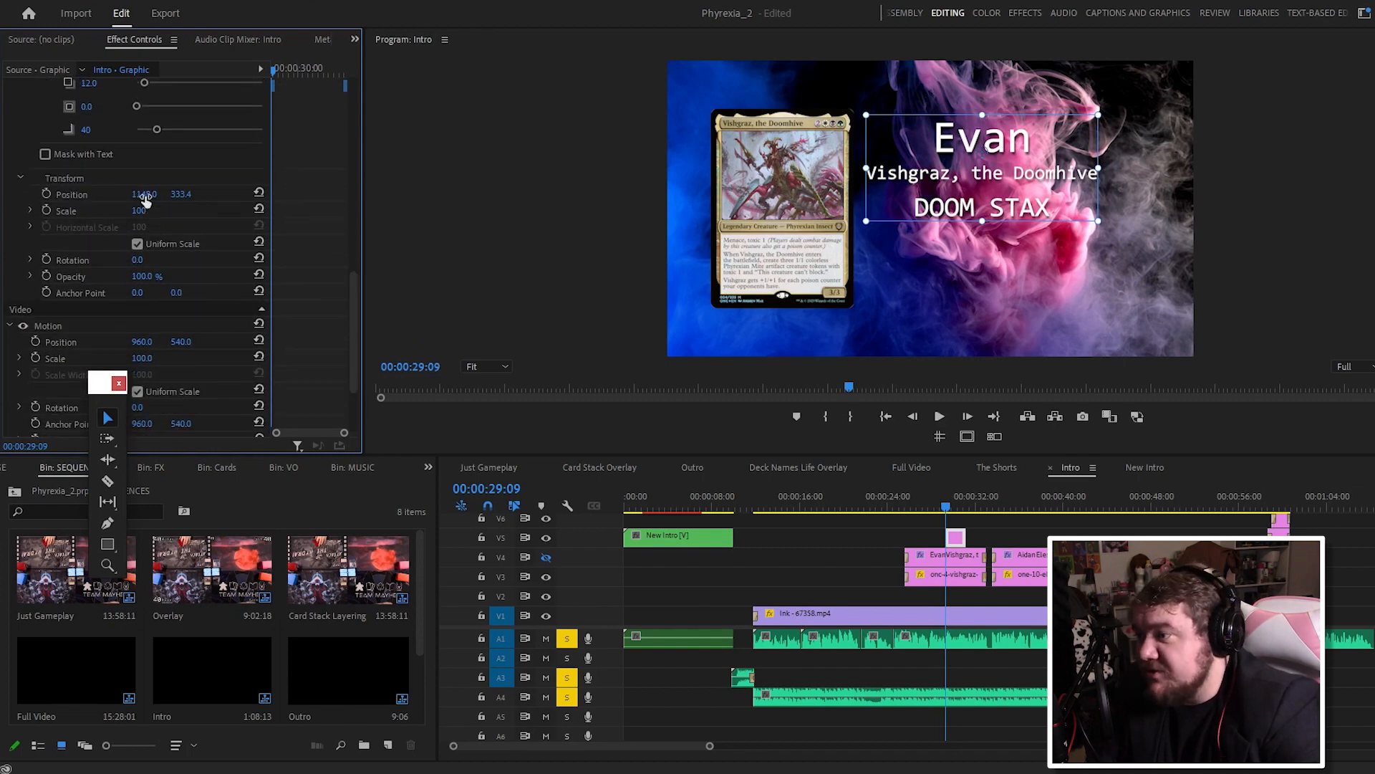
click(144, 194)
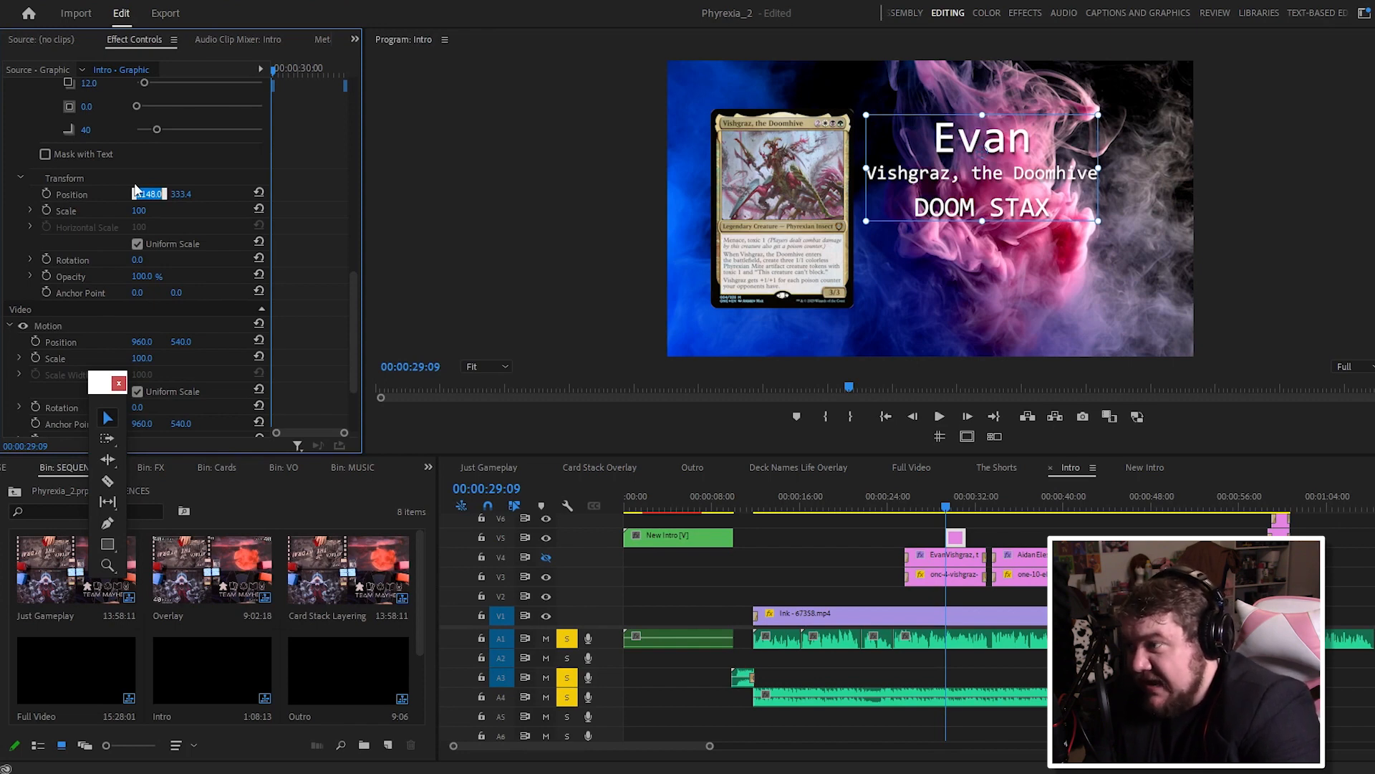
text(960)
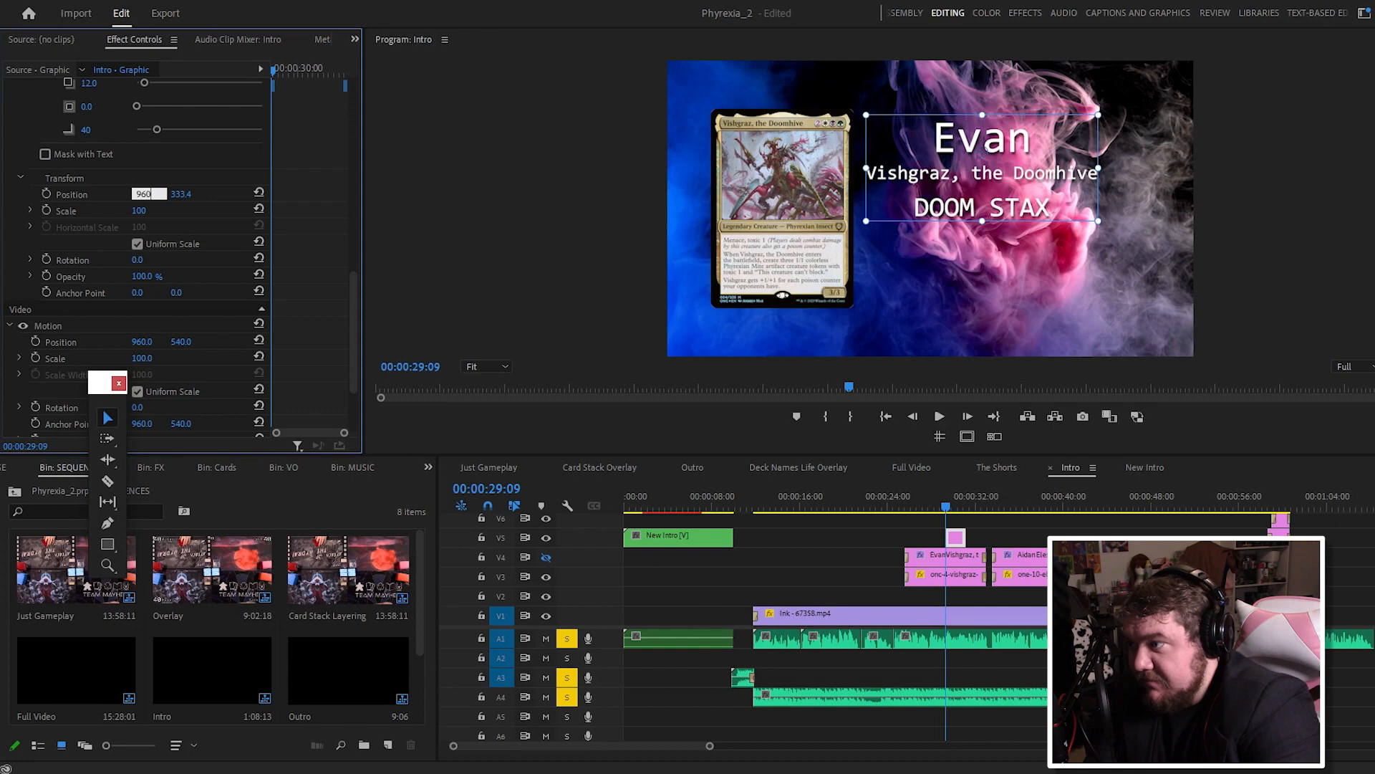
key(Return)
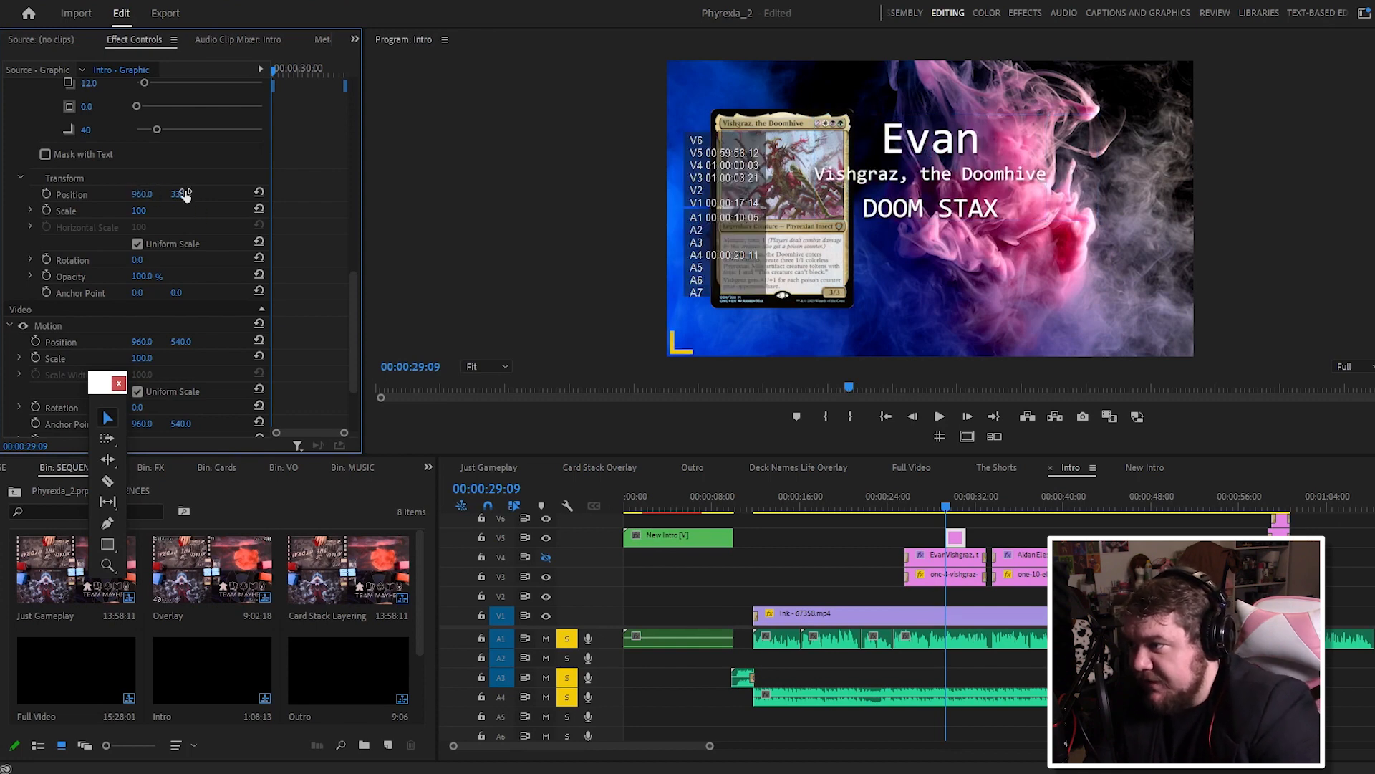
drag(185, 194, 331, 199)
Step: Try moving the title graphic with its Vector Motion position and undo that change
drag(354, 315, 353, 98)
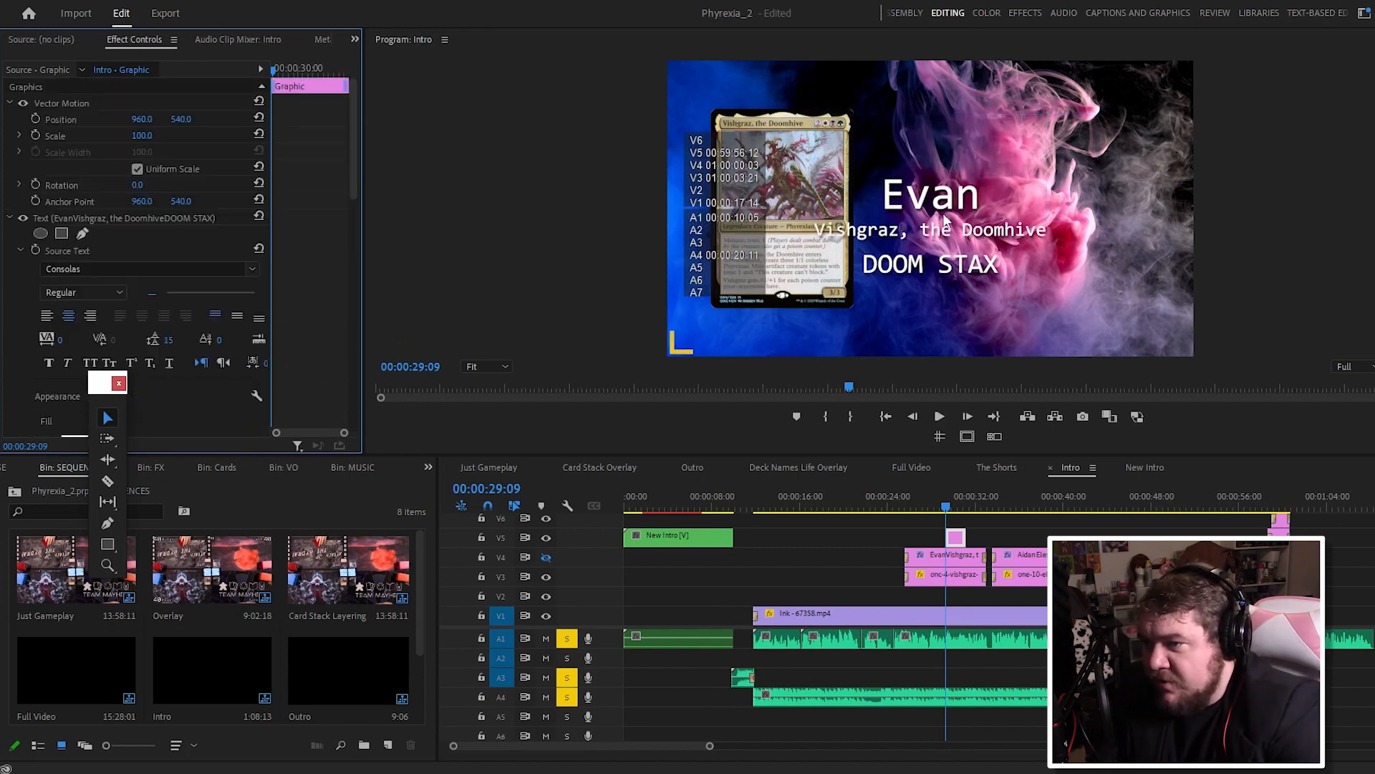
drag(165, 120, 305, 120)
key(ctrl+z)
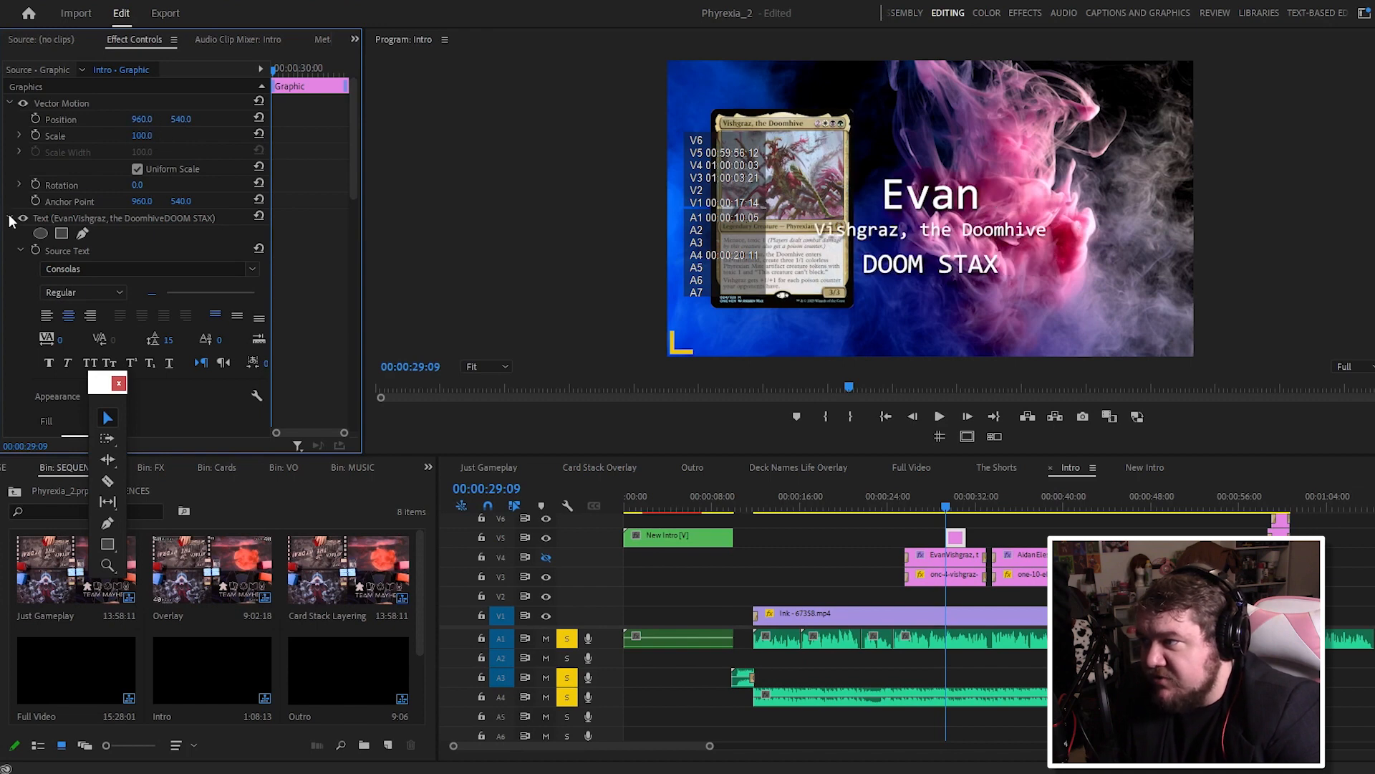
Step: Collapse the Vector Motion and text settings and set the title graphic's horizontal Motion position to 1414
click(11, 219)
click(10, 103)
drag(143, 169, 423, 169)
drag(190, 169, 107, 169)
drag(107, 169, 167, 169)
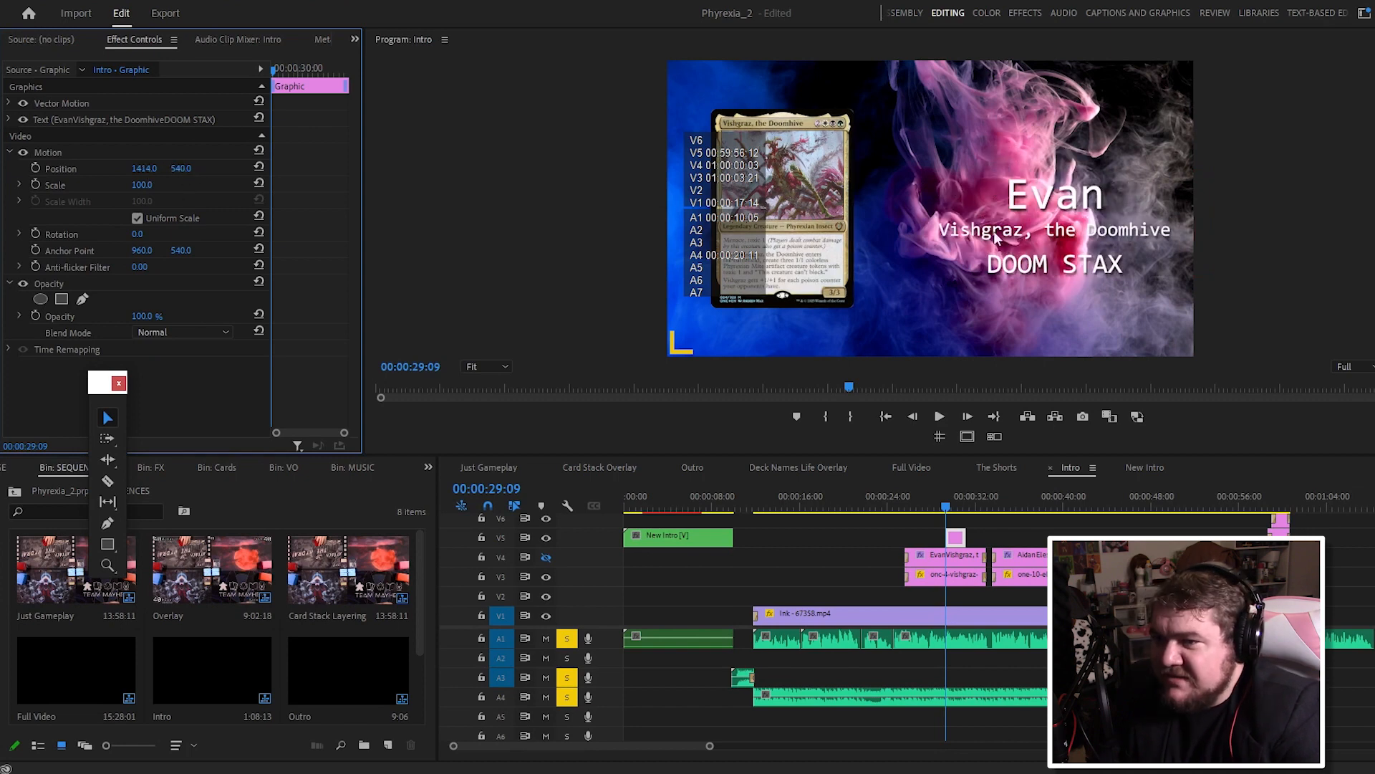
Step: Select all the title text and center-align it vertically
click(1009, 237)
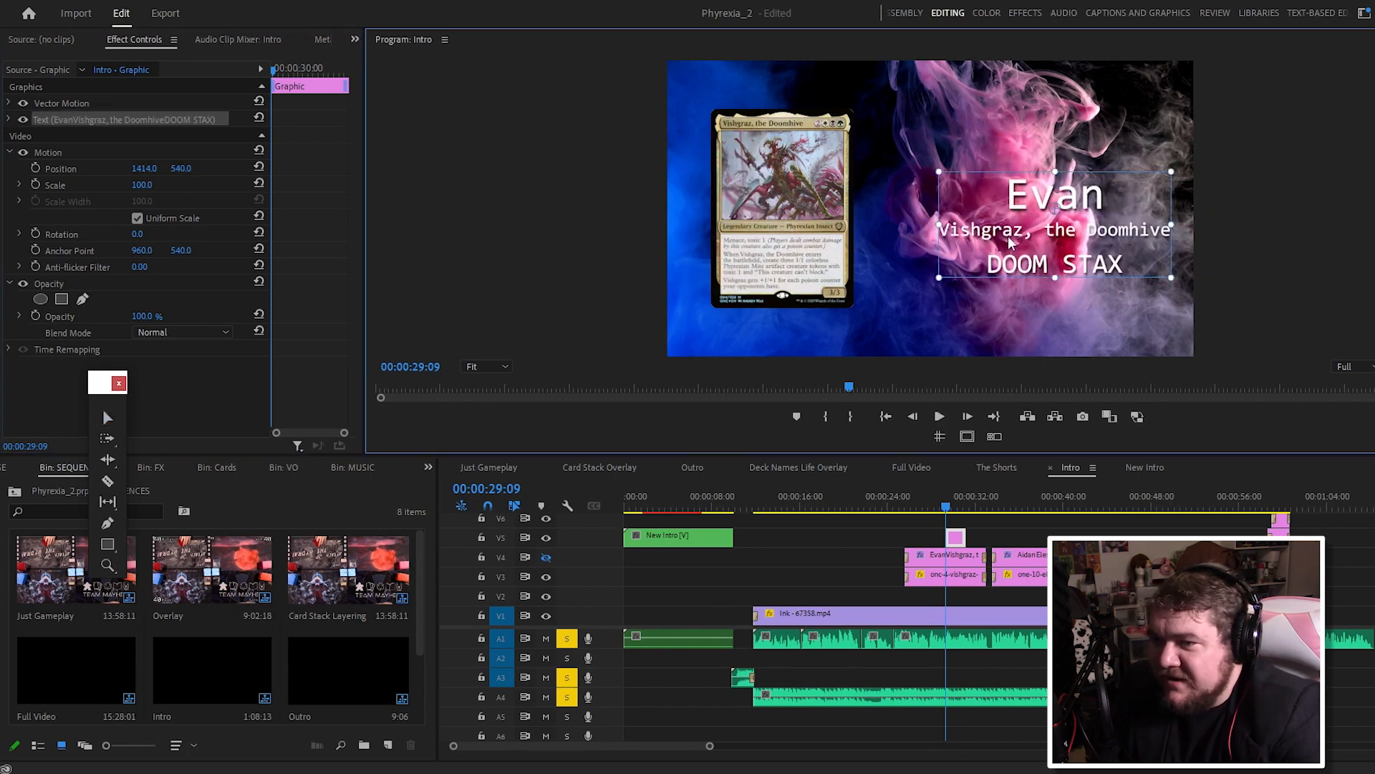
key(t)
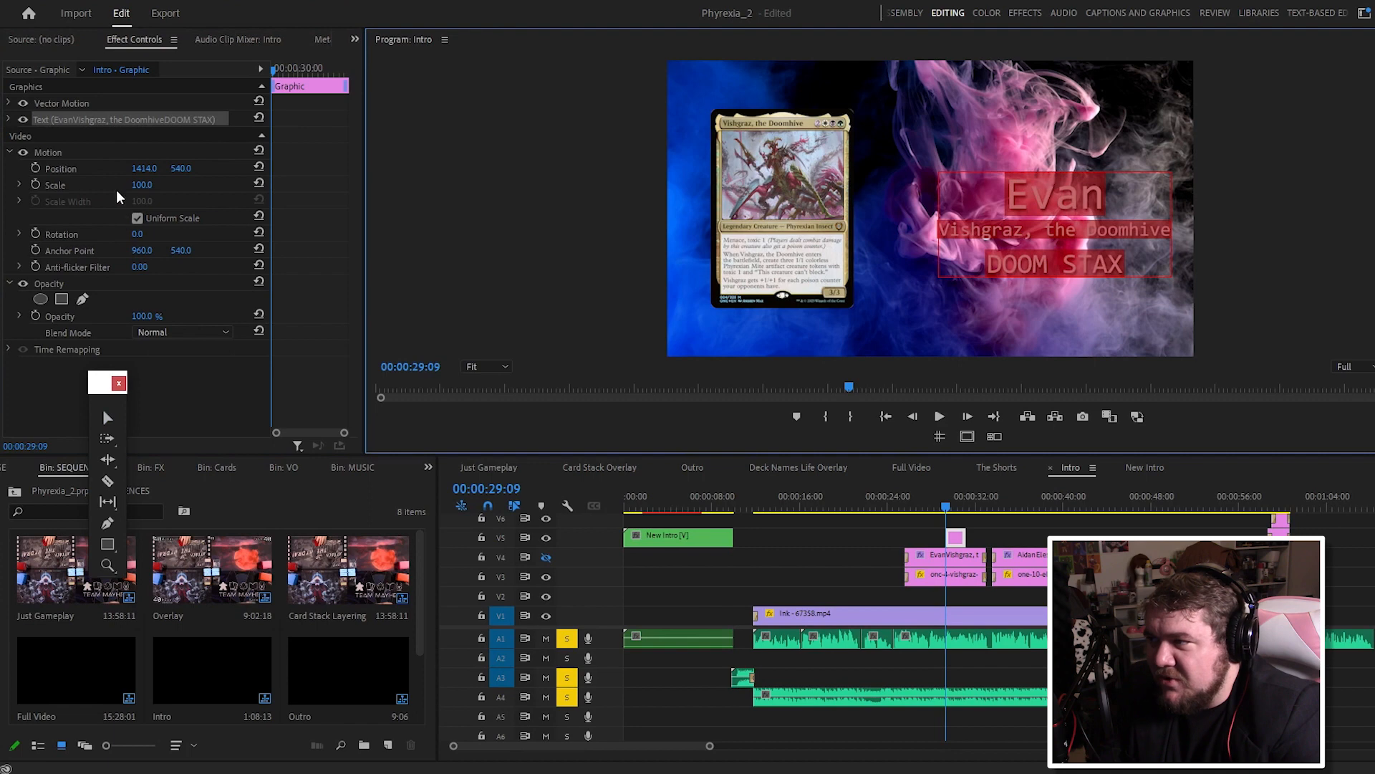
click(9, 119)
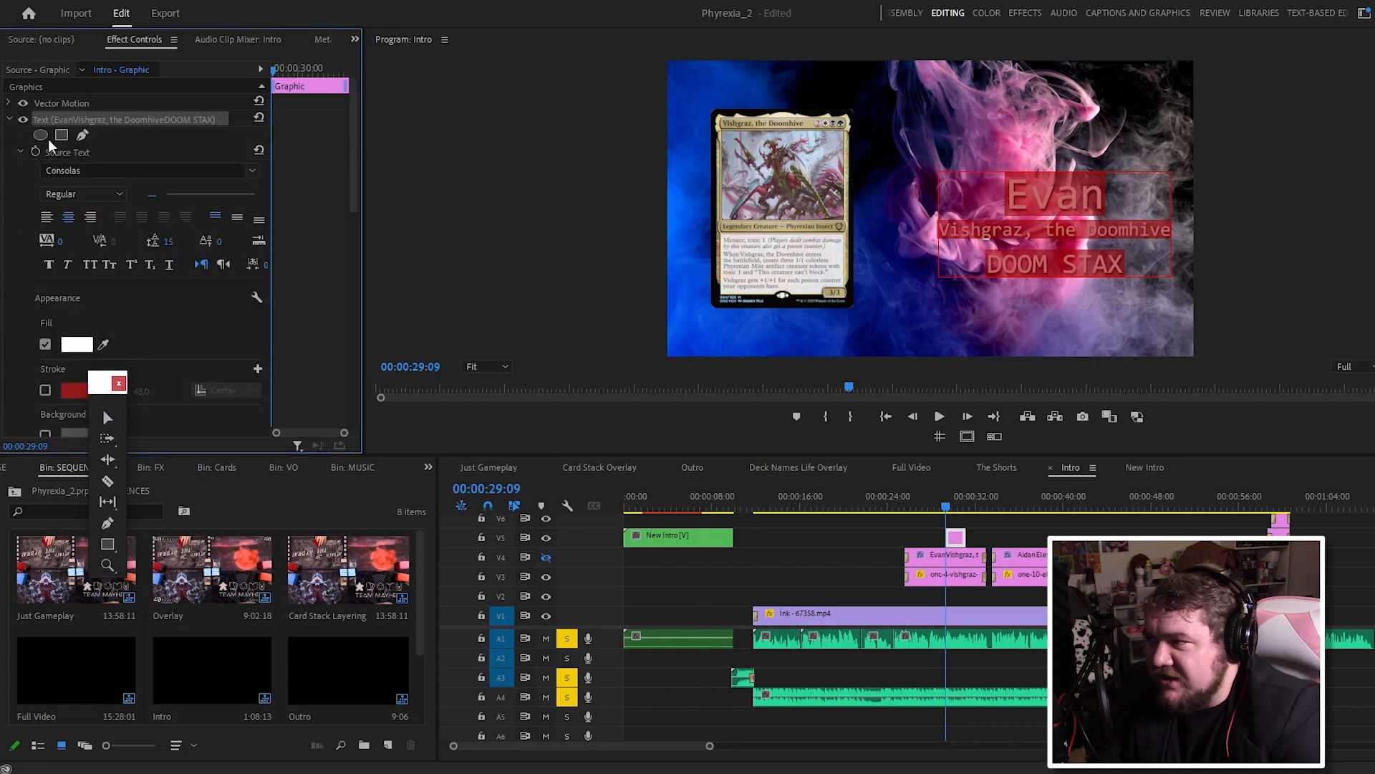
click(237, 219)
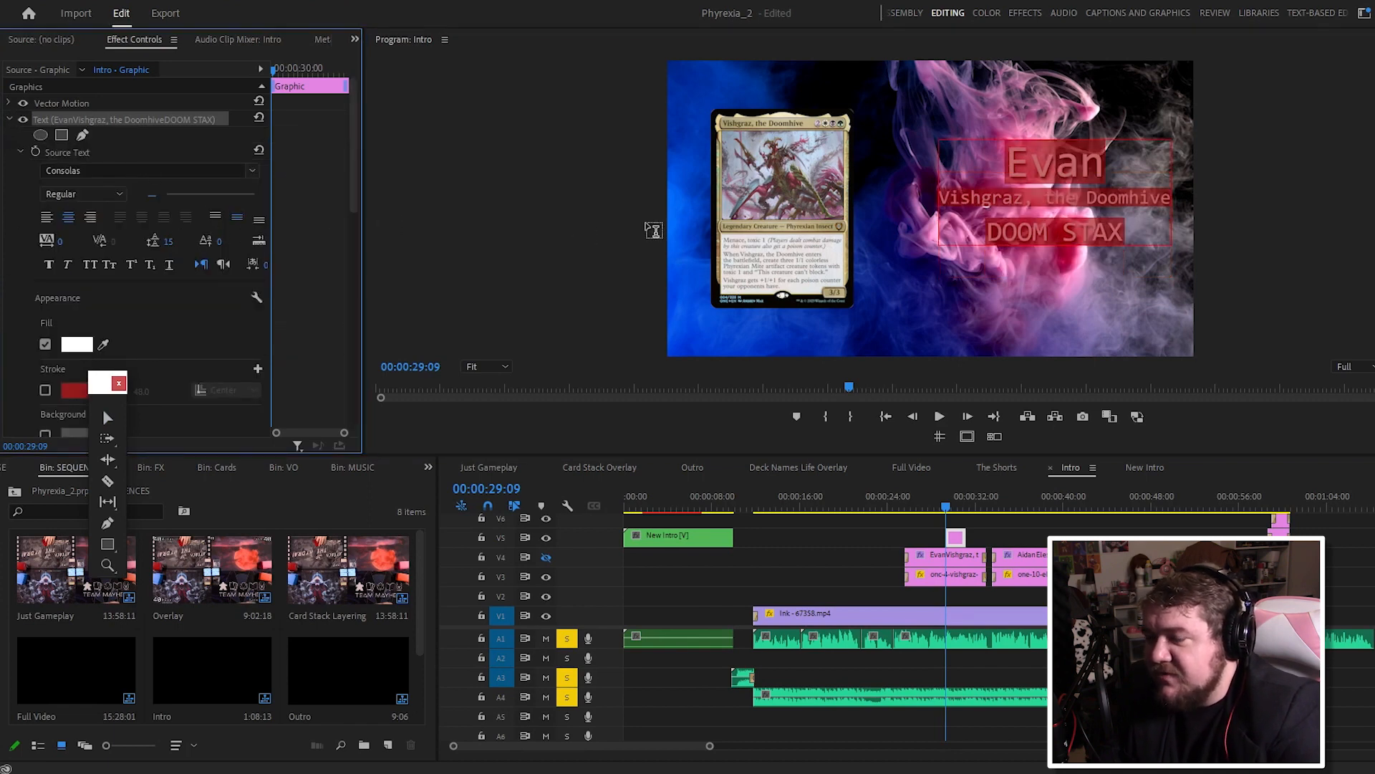
Step: Check the font sizes of the player name line and the "Vishgraz, the Doomhive" line
click(1005, 166)
drag(1006, 167, 1160, 215)
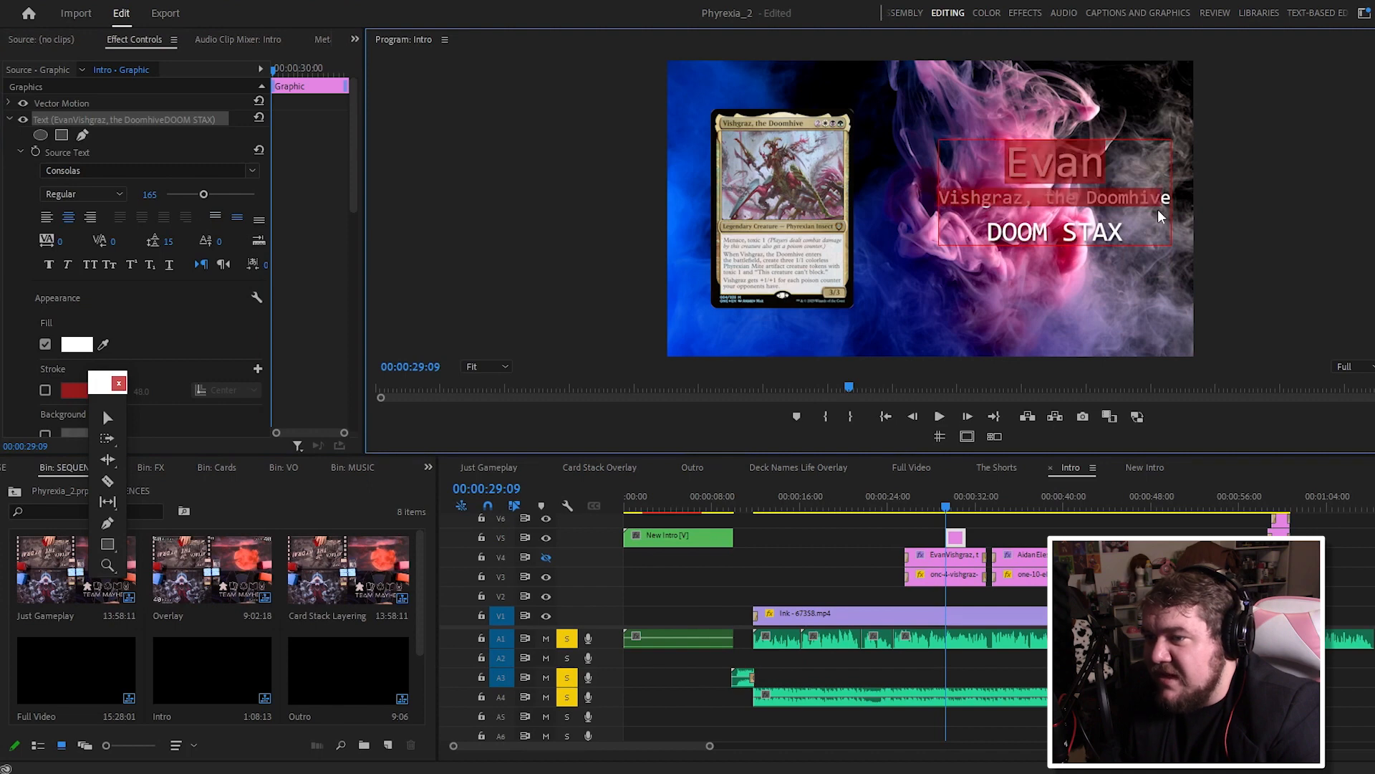
drag(1003, 163, 1115, 150)
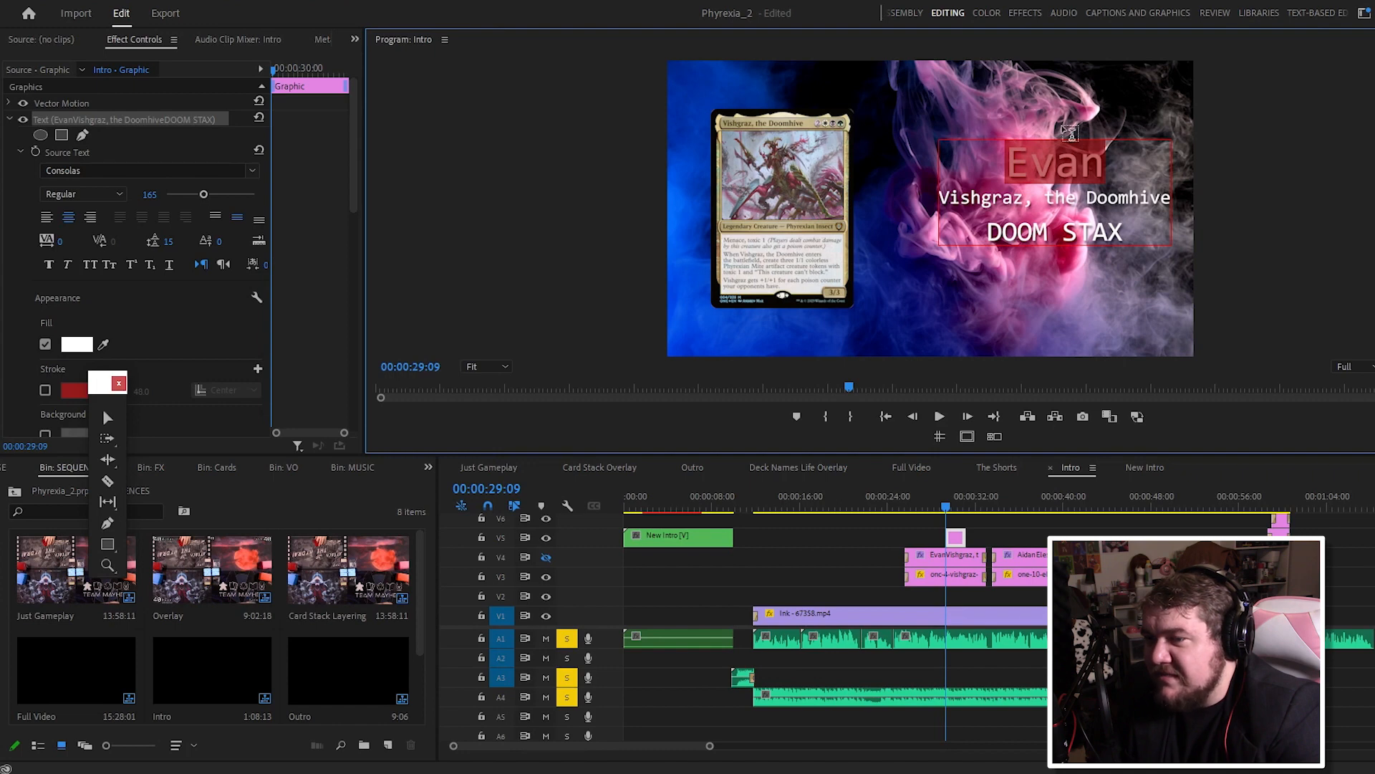
drag(952, 197, 1216, 197)
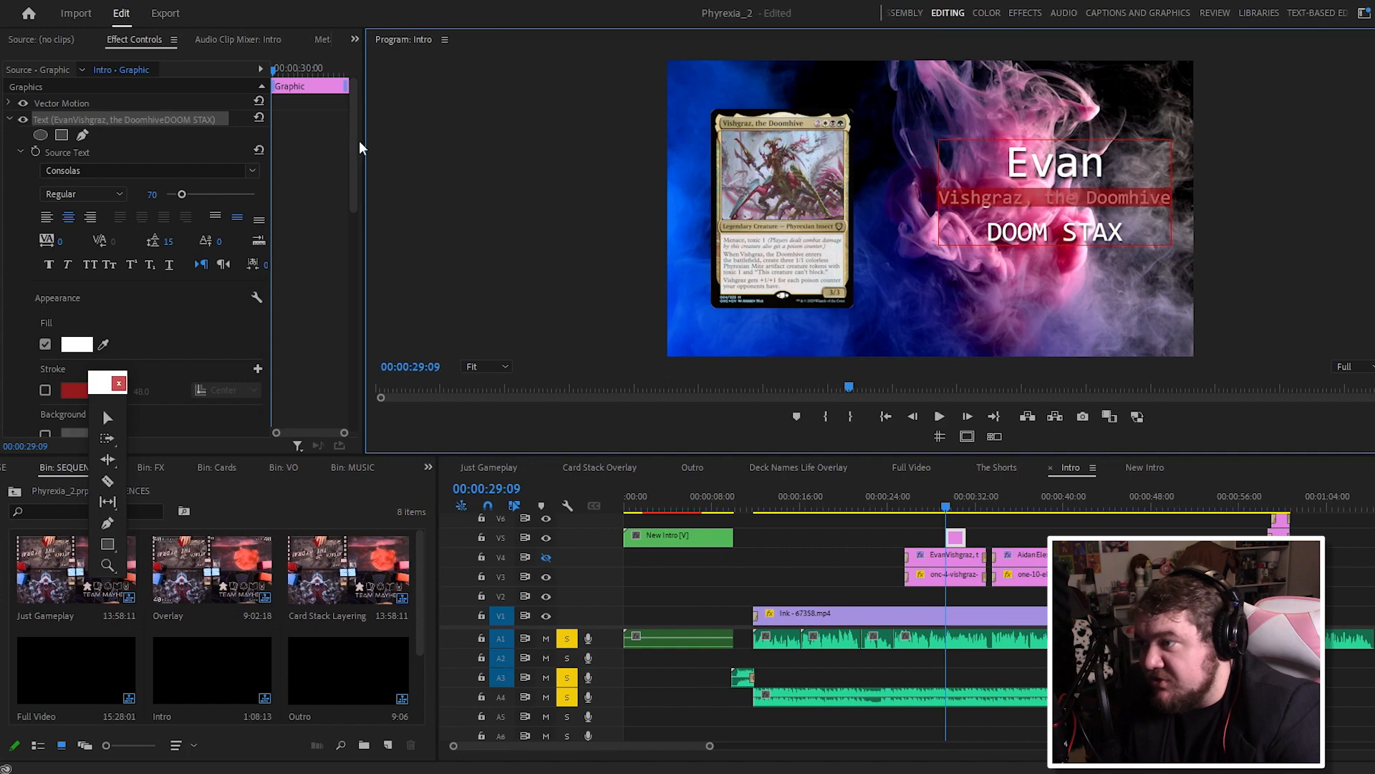
Step: Turn the V4 track's output back on to compare the original title, and move the tool palette off the effect properties
drag(358, 142, 358, 162)
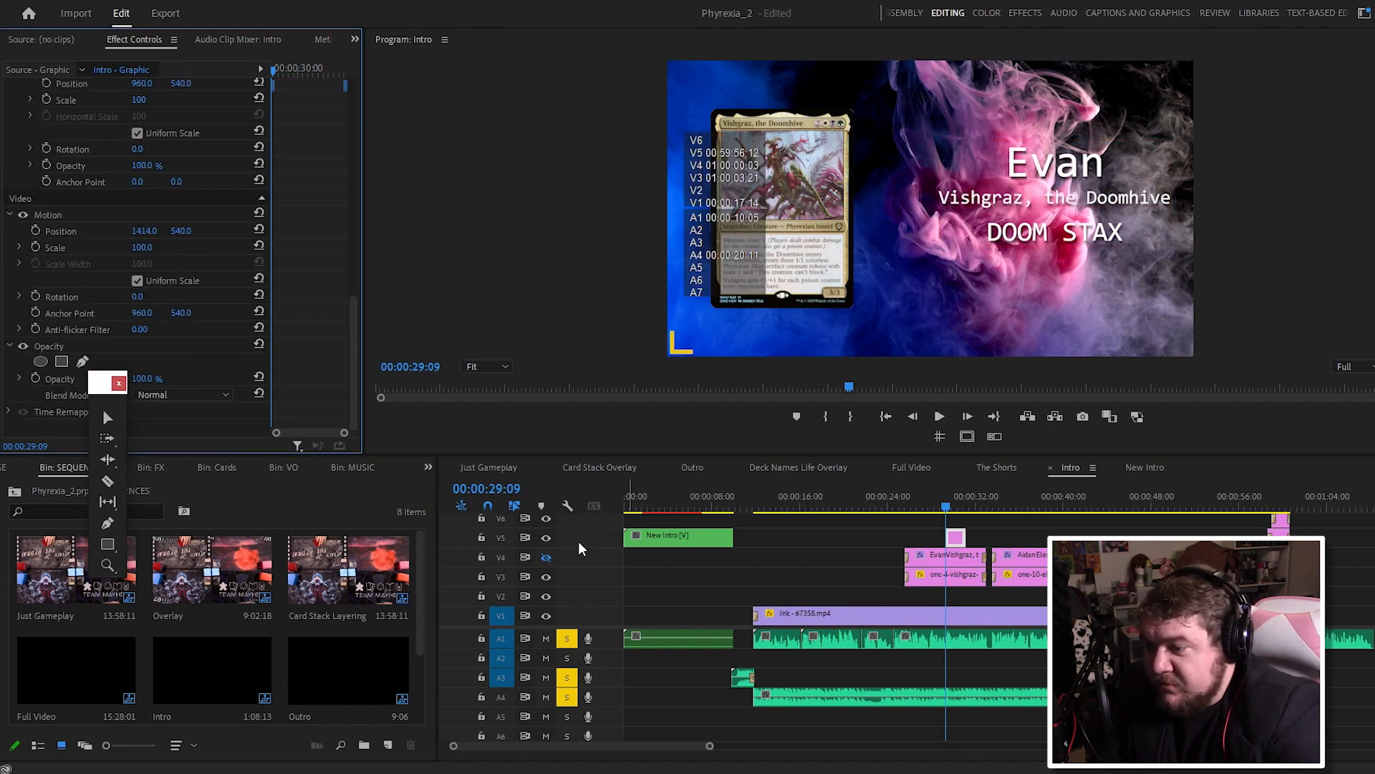
click(548, 558)
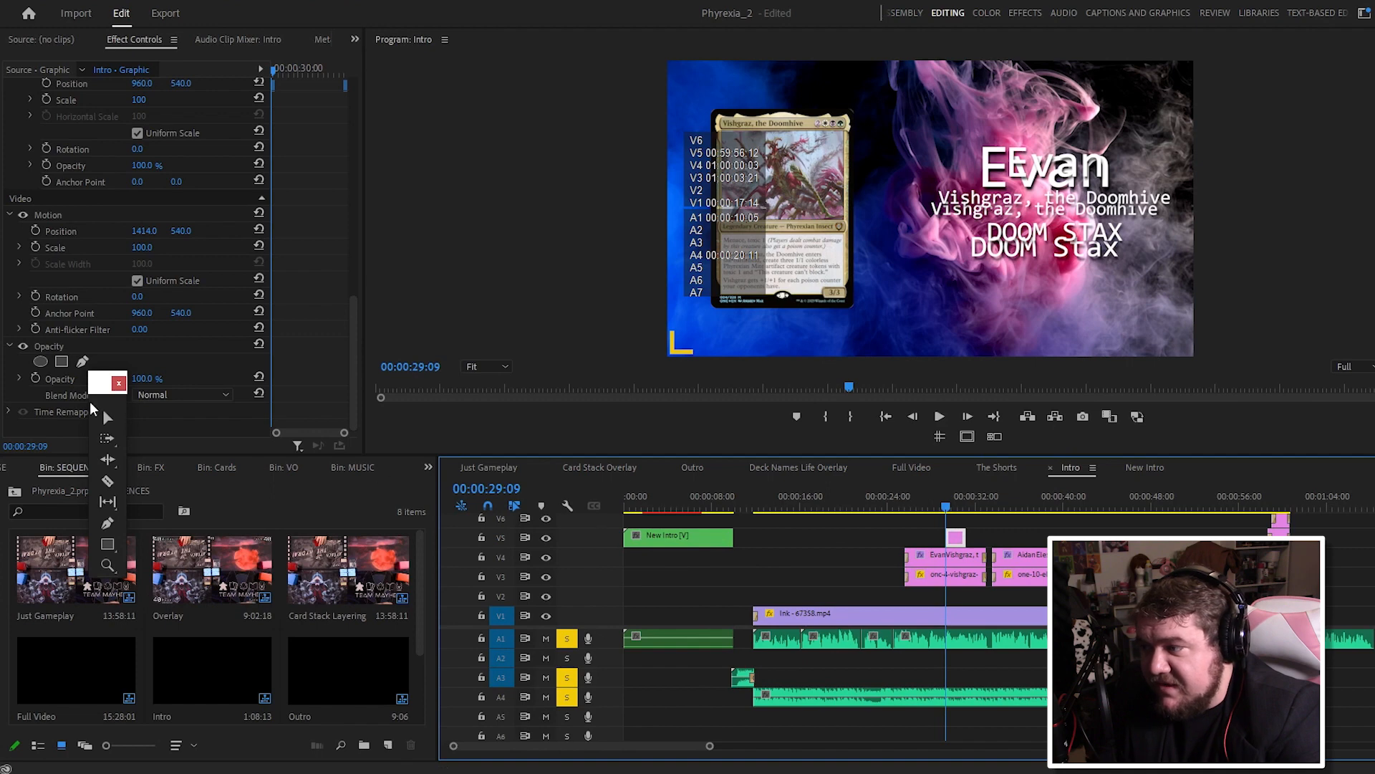
drag(97, 392, 189, 560)
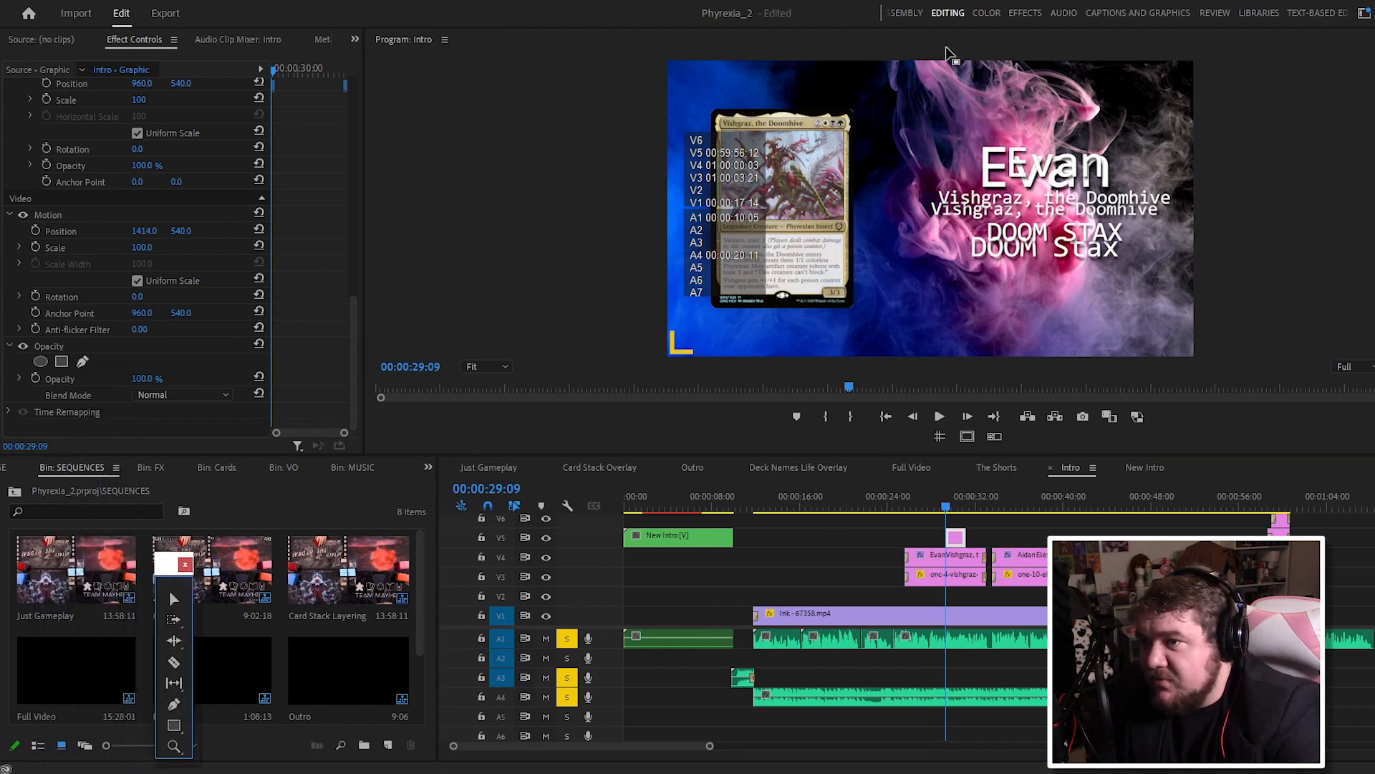
Step: Find Cross Dissolve among the Dissolve video transitions and apply it to the start of the V5 title clip
click(962, 10)
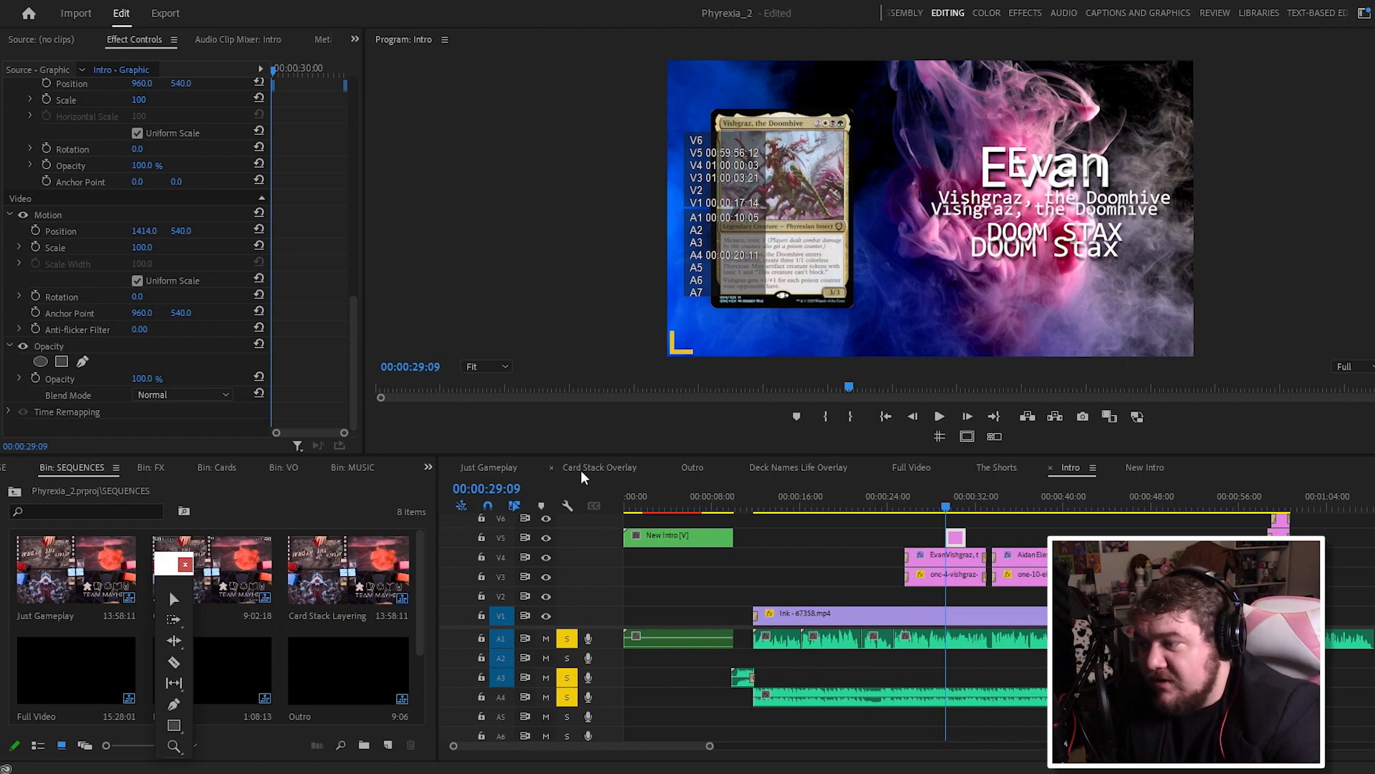
click(429, 468)
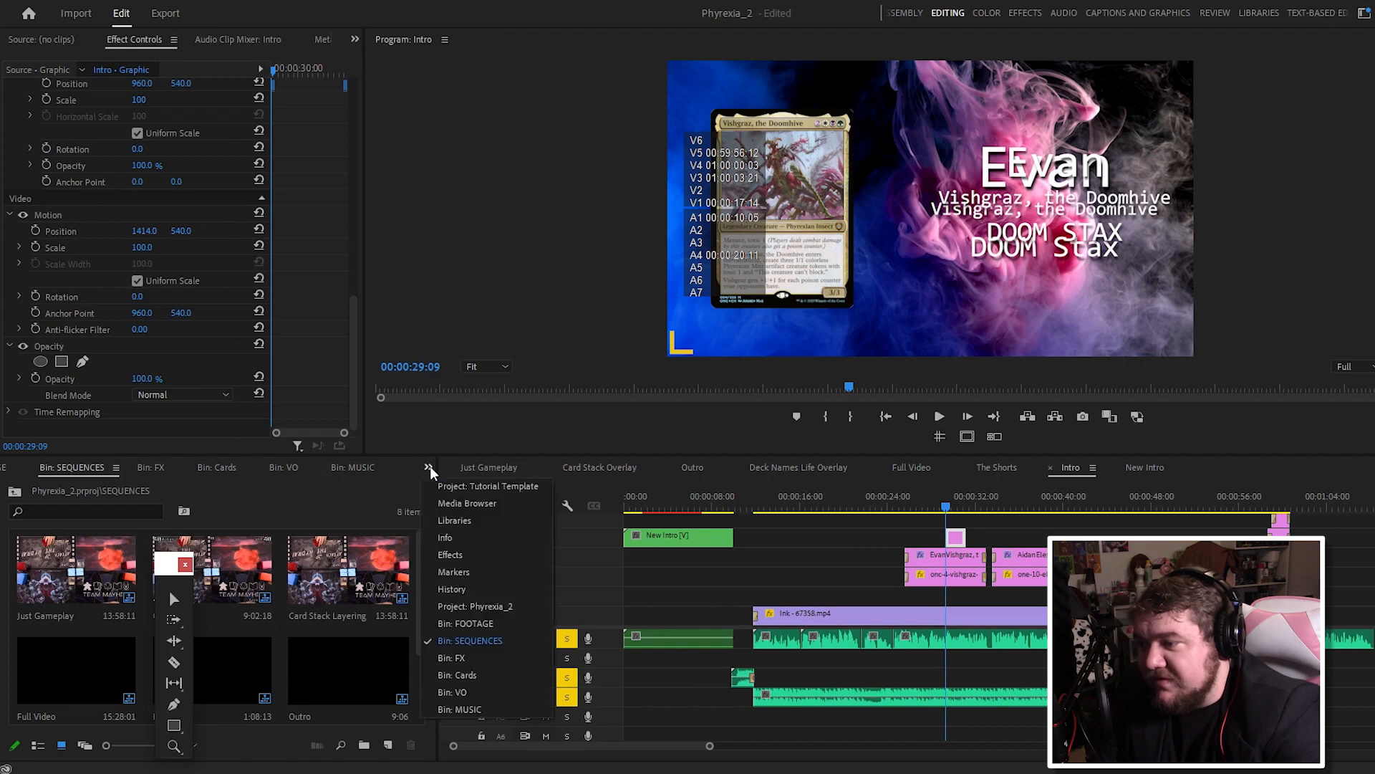
click(449, 556)
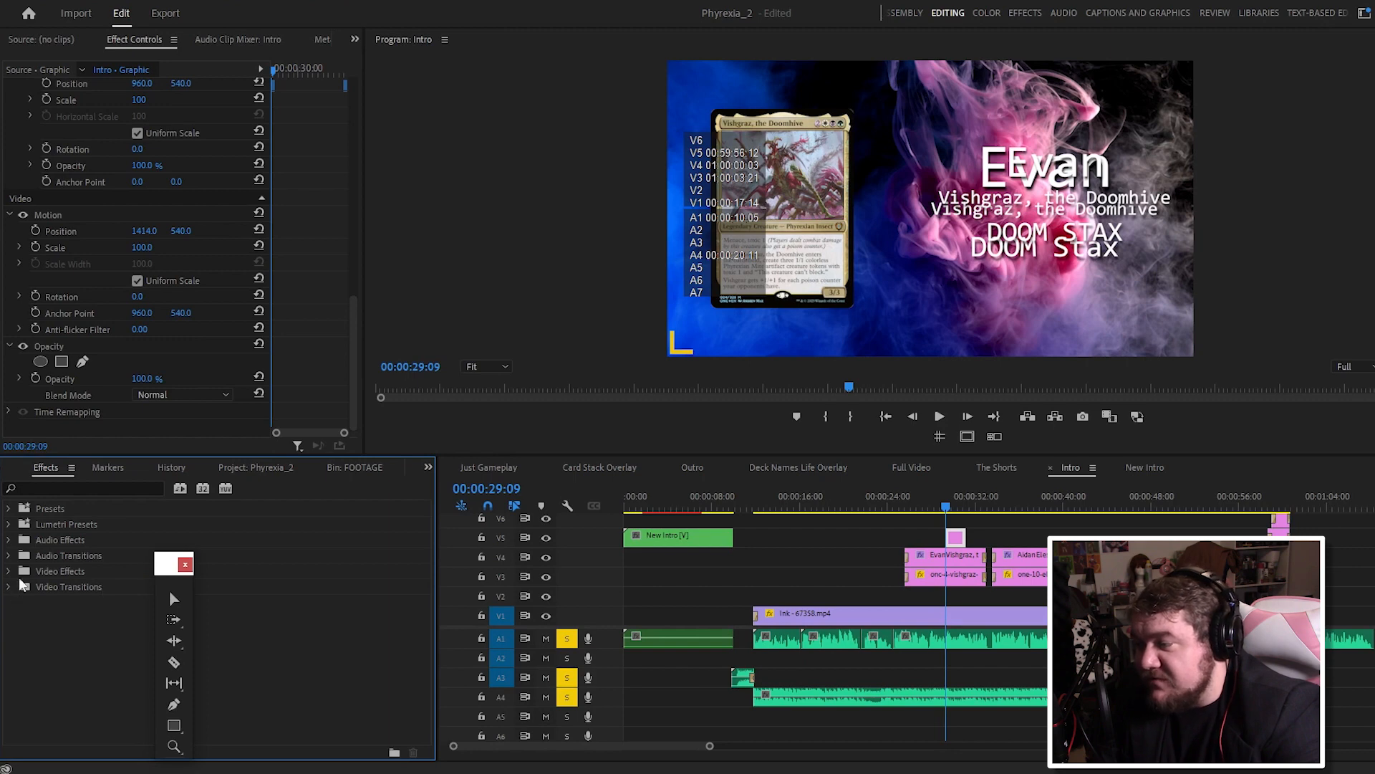
drag(166, 564, 227, 651)
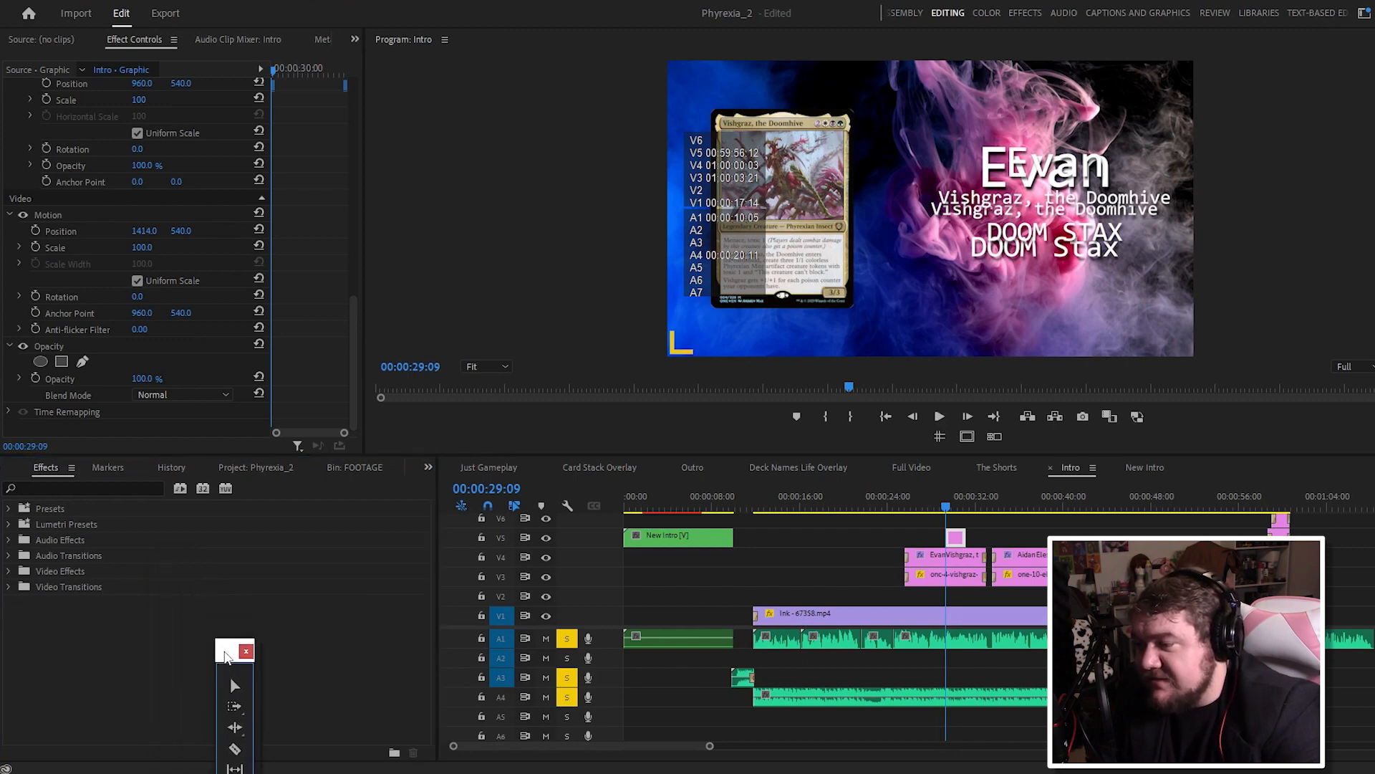
click(10, 587)
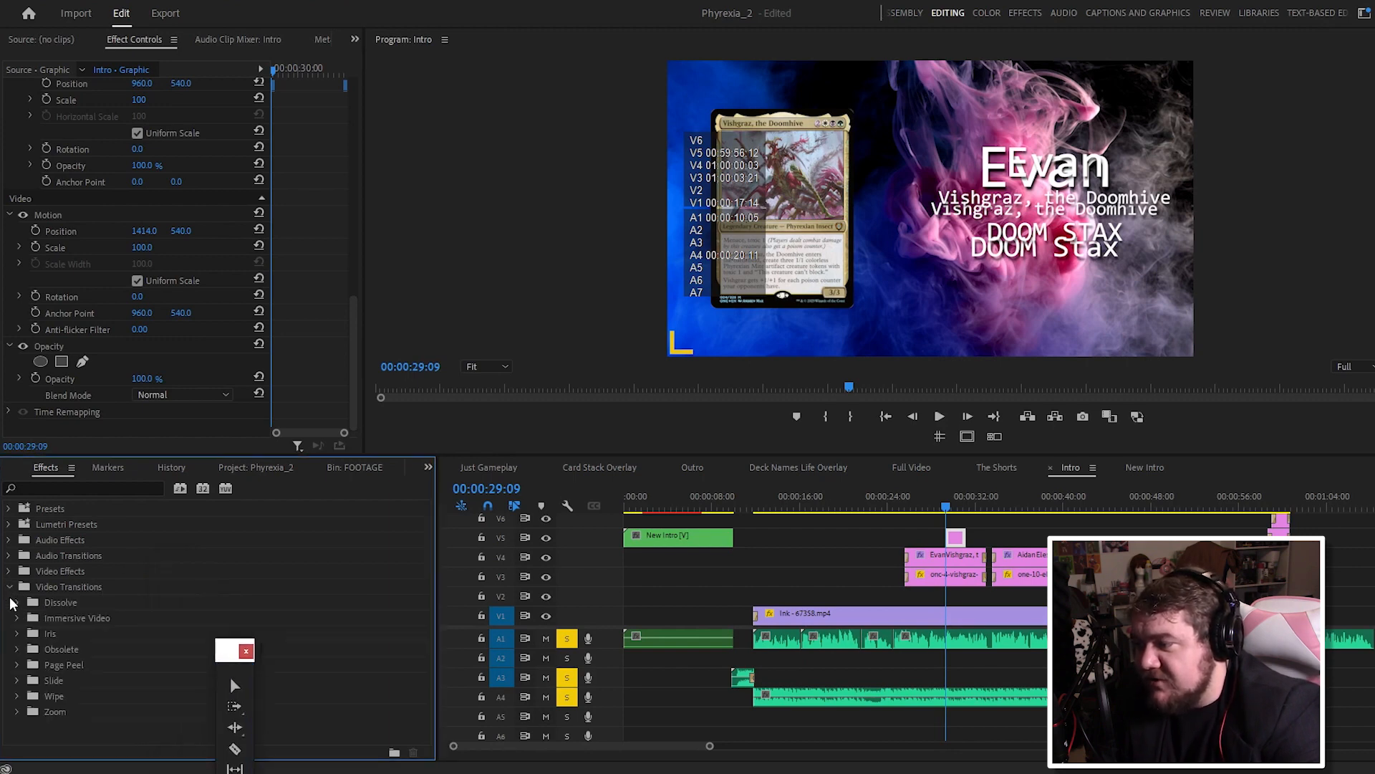
click(16, 602)
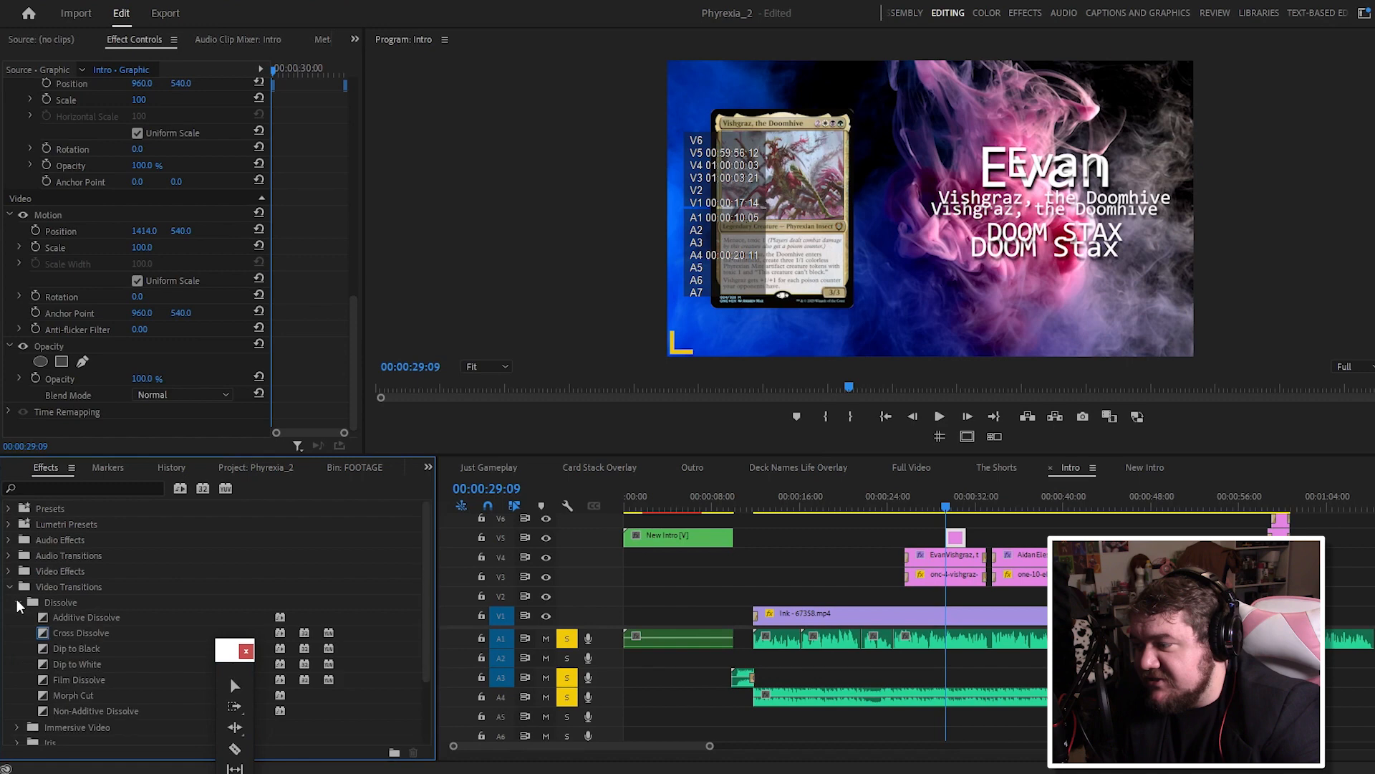
drag(77, 633, 956, 543)
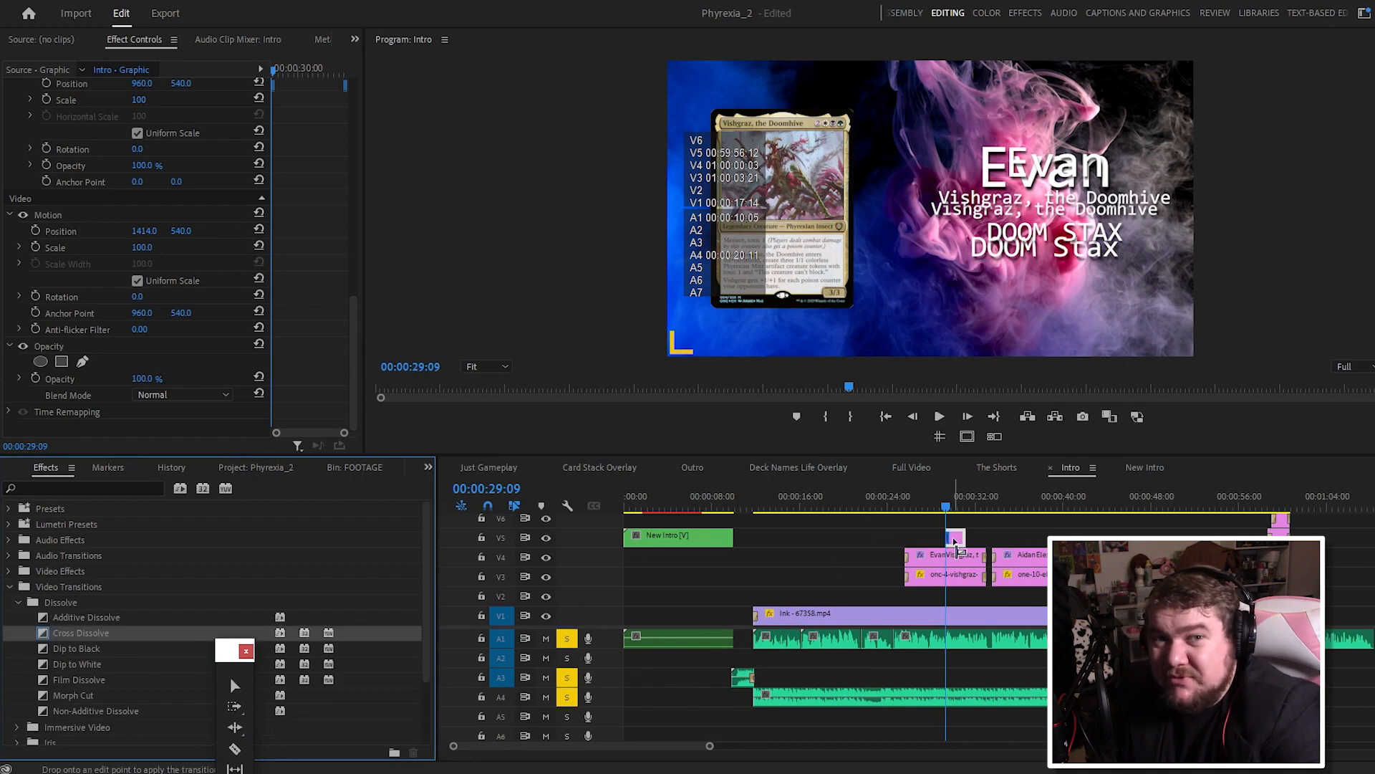
drag(953, 538, 954, 537)
Step: Preview the title's fade-in, then add a Cross Dissolve to the end of the V5 title clip
key(equal)
key(equal)
key(equal)
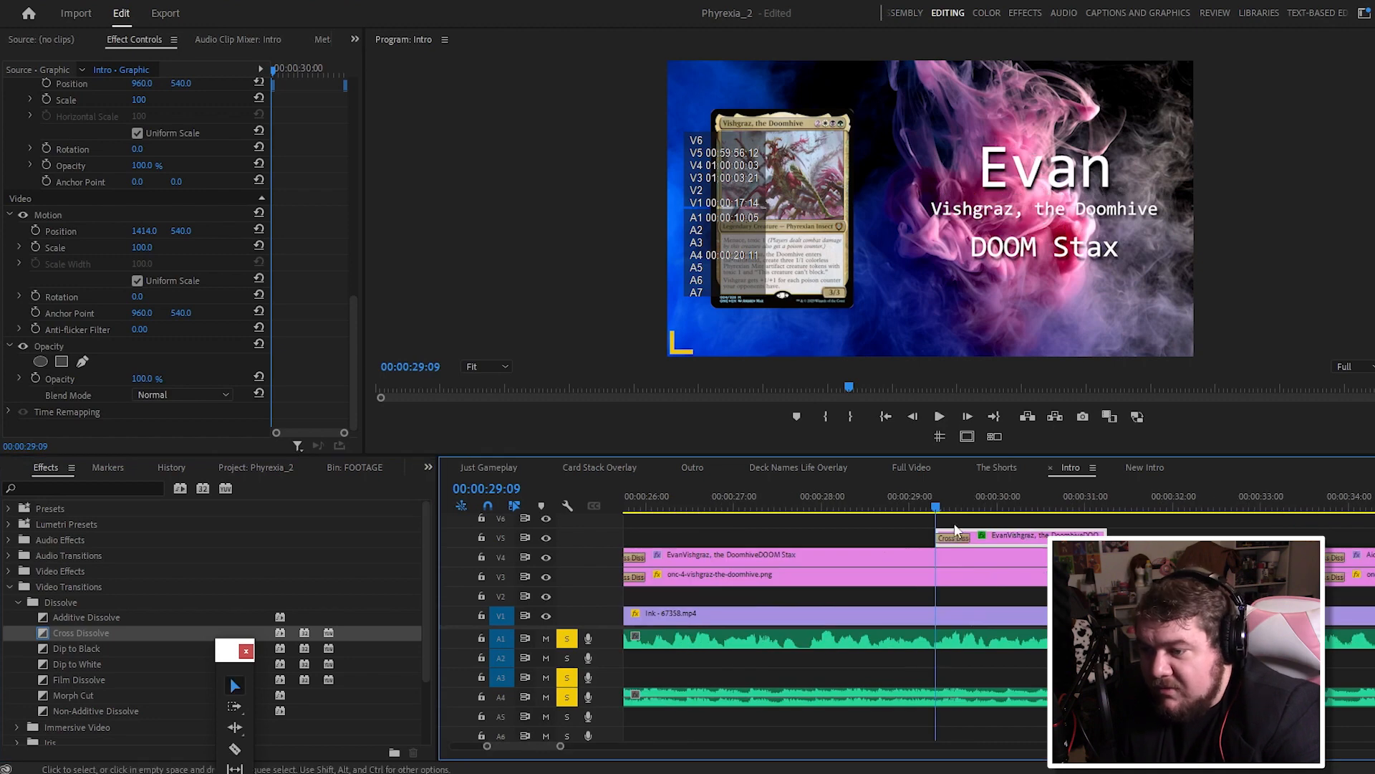
key(space)
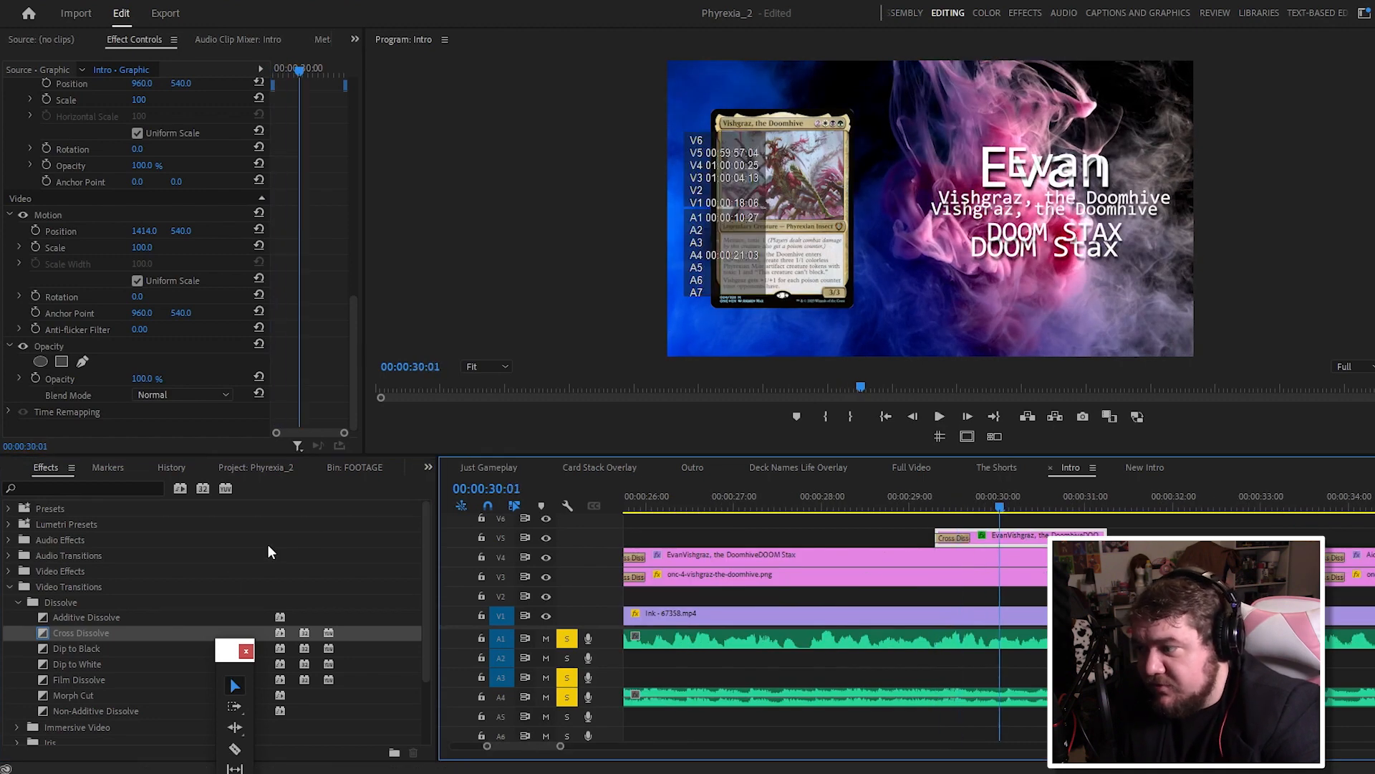
drag(95, 640, 1092, 537)
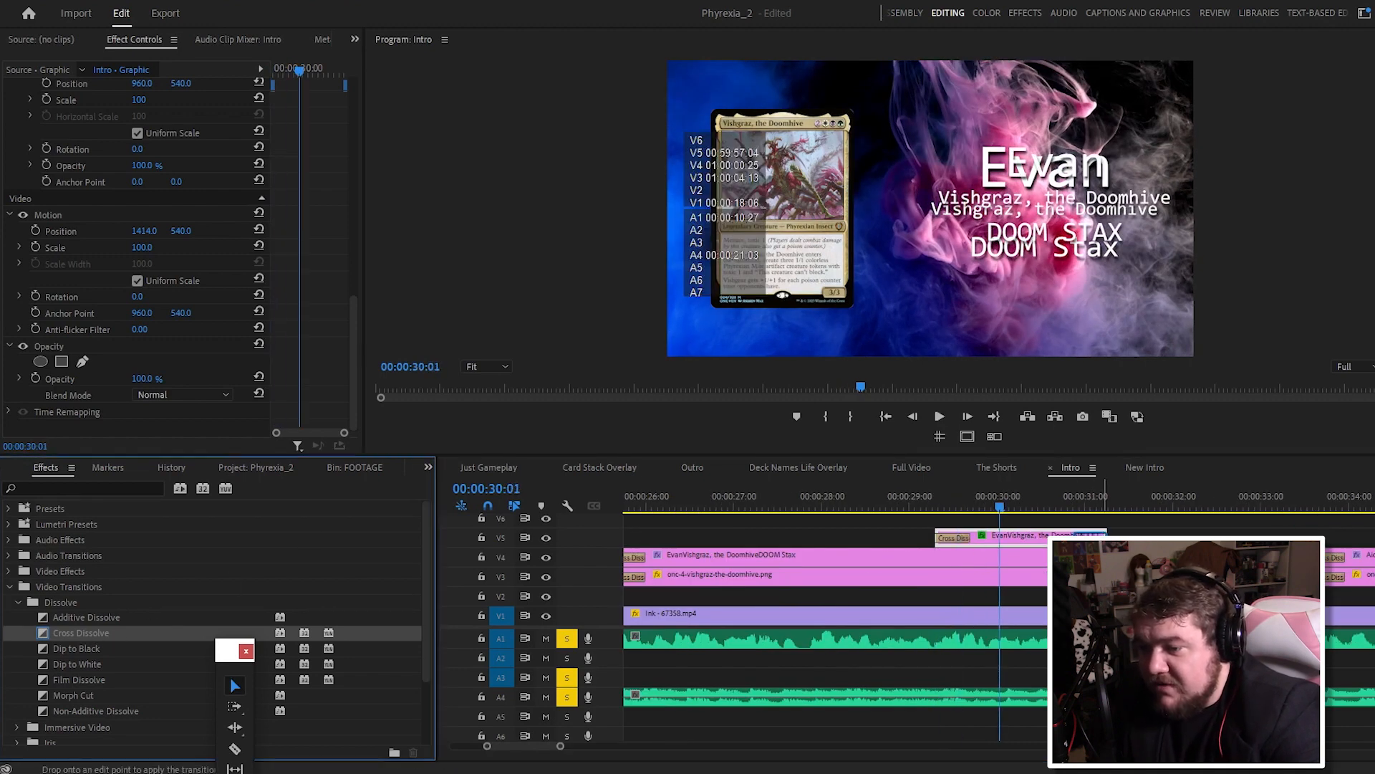
click(1091, 504)
Step: Play the later part of the Intro sequence, through the shot with the four tilted cards
key(minus)
key(minus)
key(minus)
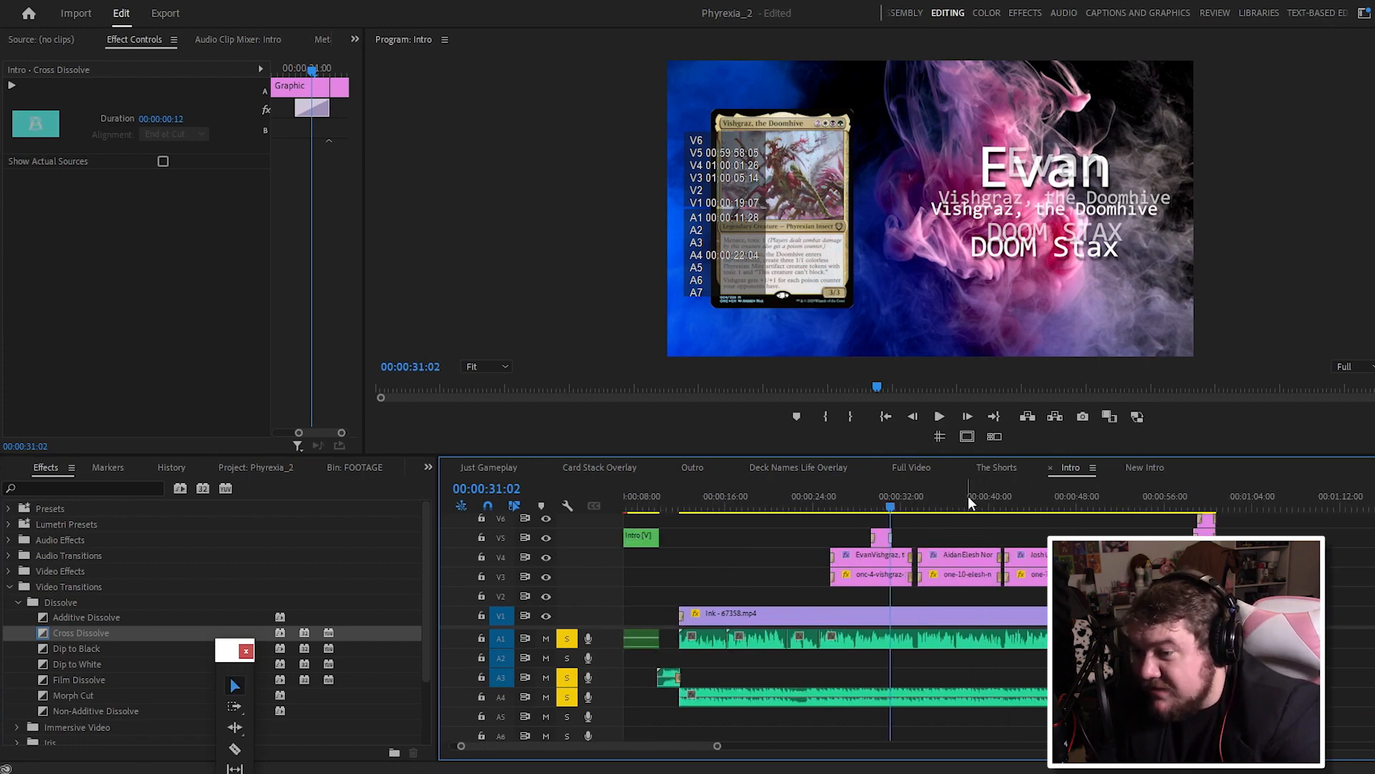
key(space)
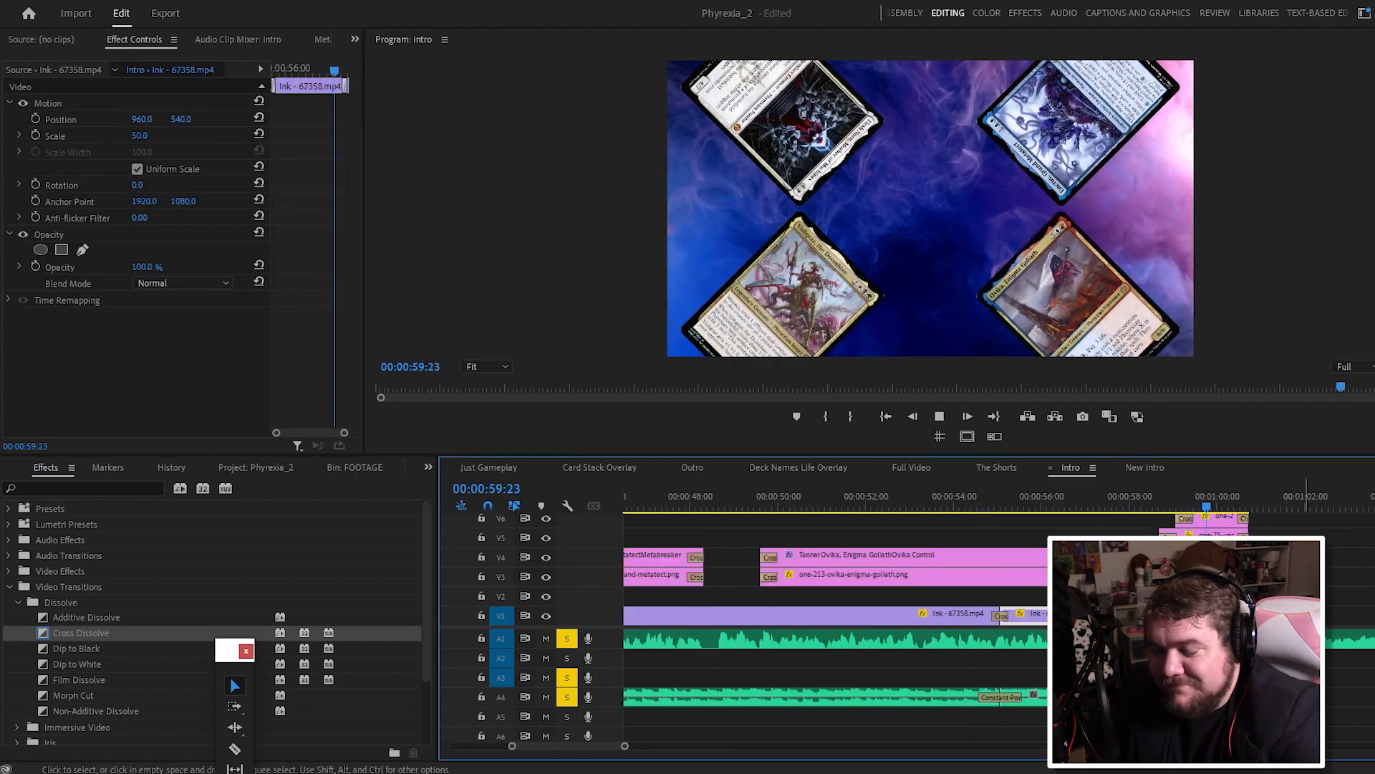
Step: Split the V1 Ink clip and the A4 music clip at 00:00:57:01, the end of the Ovika title
mouse_move(1114, 506)
mouse_down()
mouse_move(1129, 510)
mouse_move(1094, 510)
mouse_up()
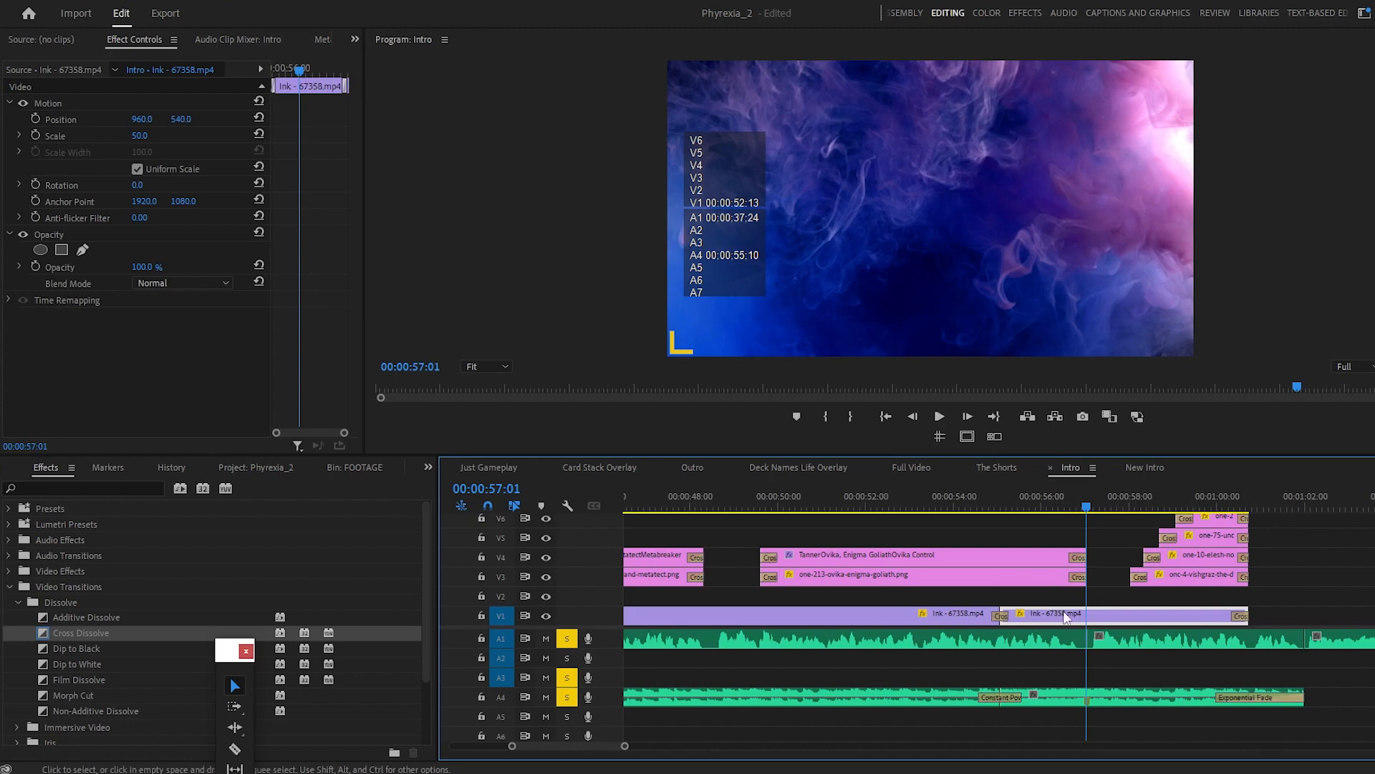
click(1041, 615)
shift+click(1112, 702)
shift+click(1141, 637)
key(c)
click(1088, 616)
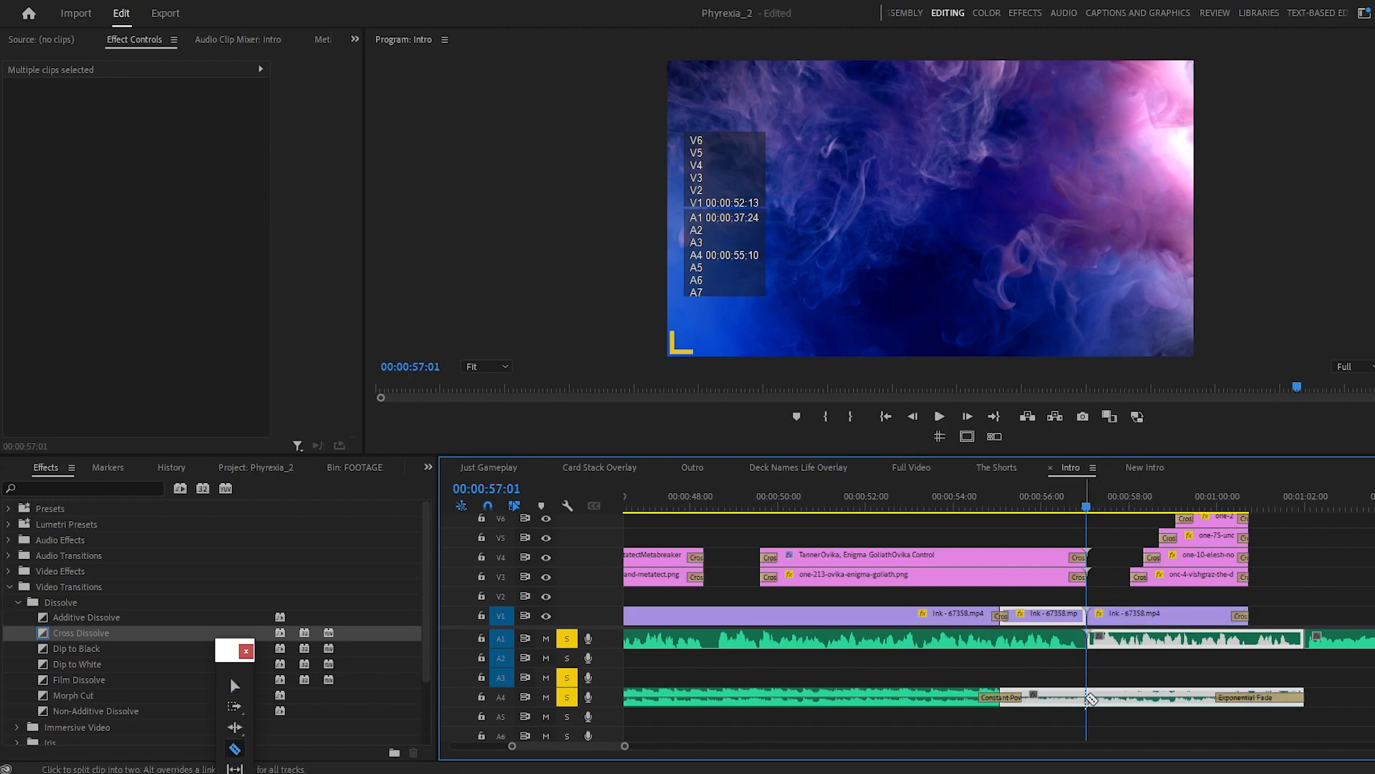
click(1088, 699)
key(v)
Step: Shift all the video and audio clips after the 00:00:57:01 cut about 4.5 seconds later to open a gap
drag(1236, 734, 1176, 505)
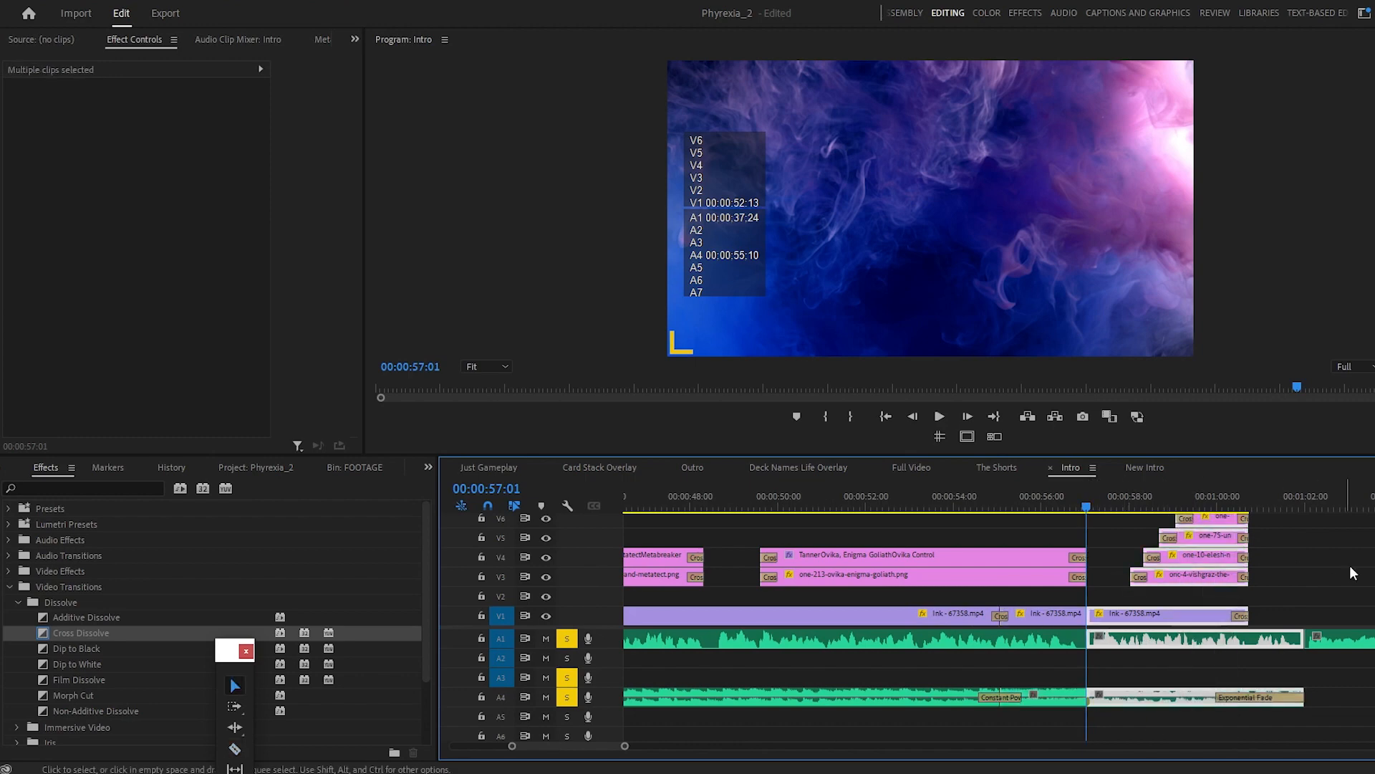
scroll(931, 566, up, 1)
scroll(932, 566, down, 1)
scroll(1301, 583, right, 3)
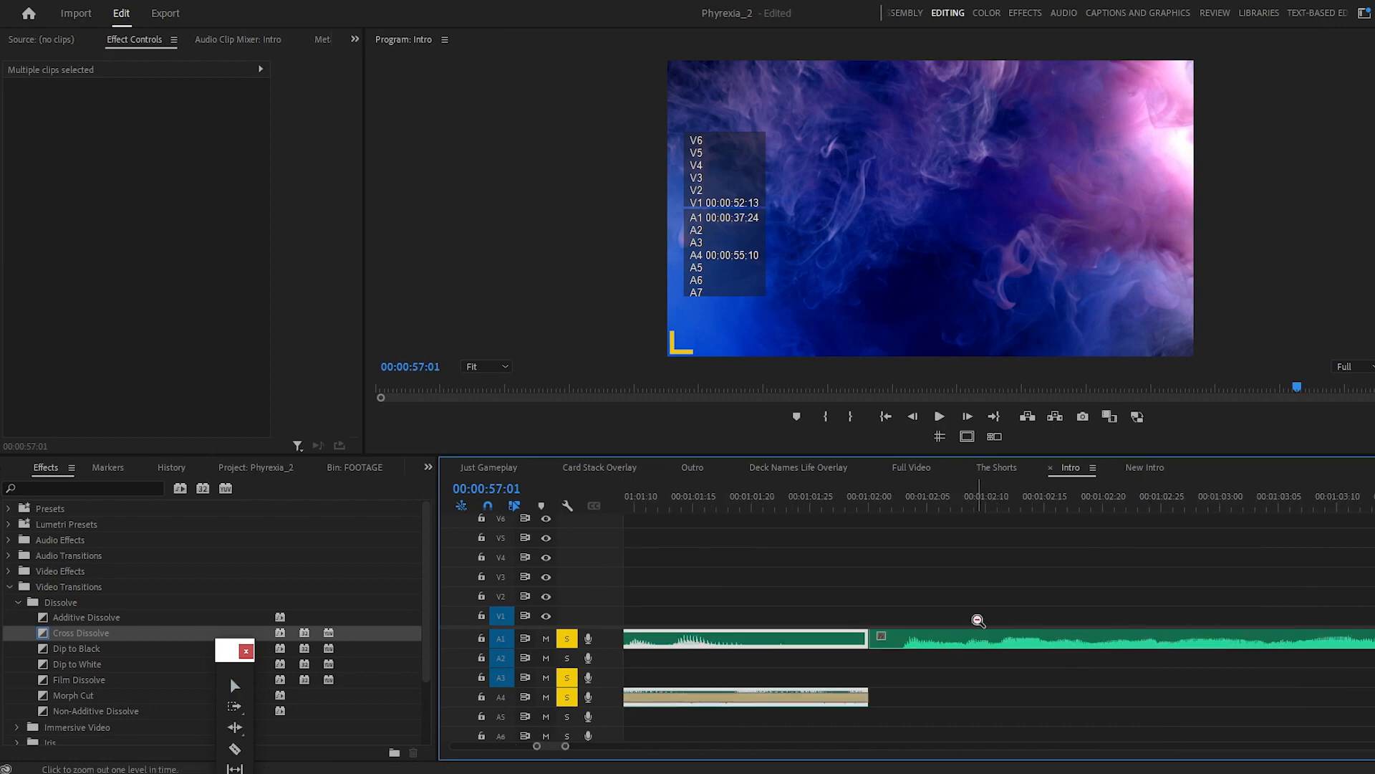
click(1004, 609)
key(v)
drag(1111, 702, 942, 521)
drag(926, 618, 1023, 617)
click(1225, 578)
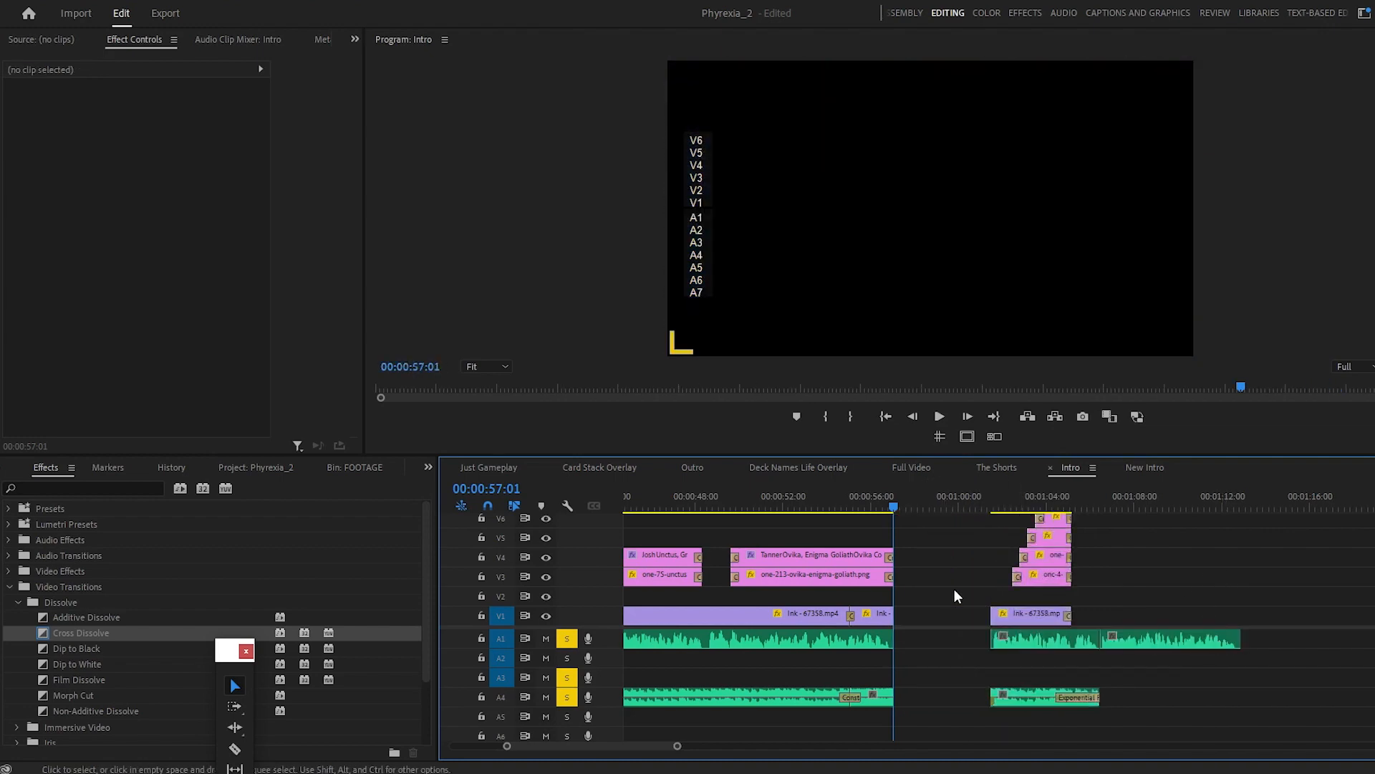
Step: Delete the short V1 Ink clip and the short A4 music piece under the end of the Ovika title
click(833, 616)
click(846, 506)
click(880, 618)
key(Delete)
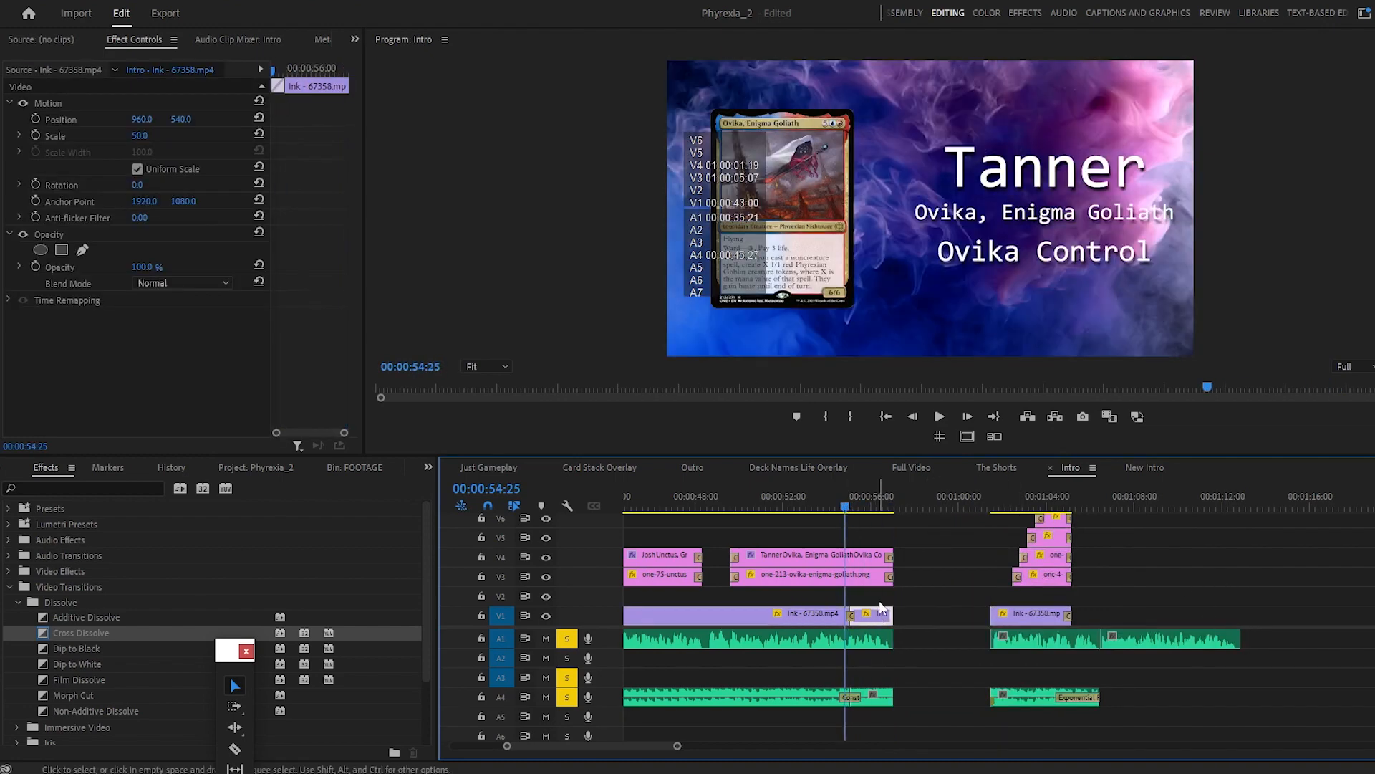
click(884, 697)
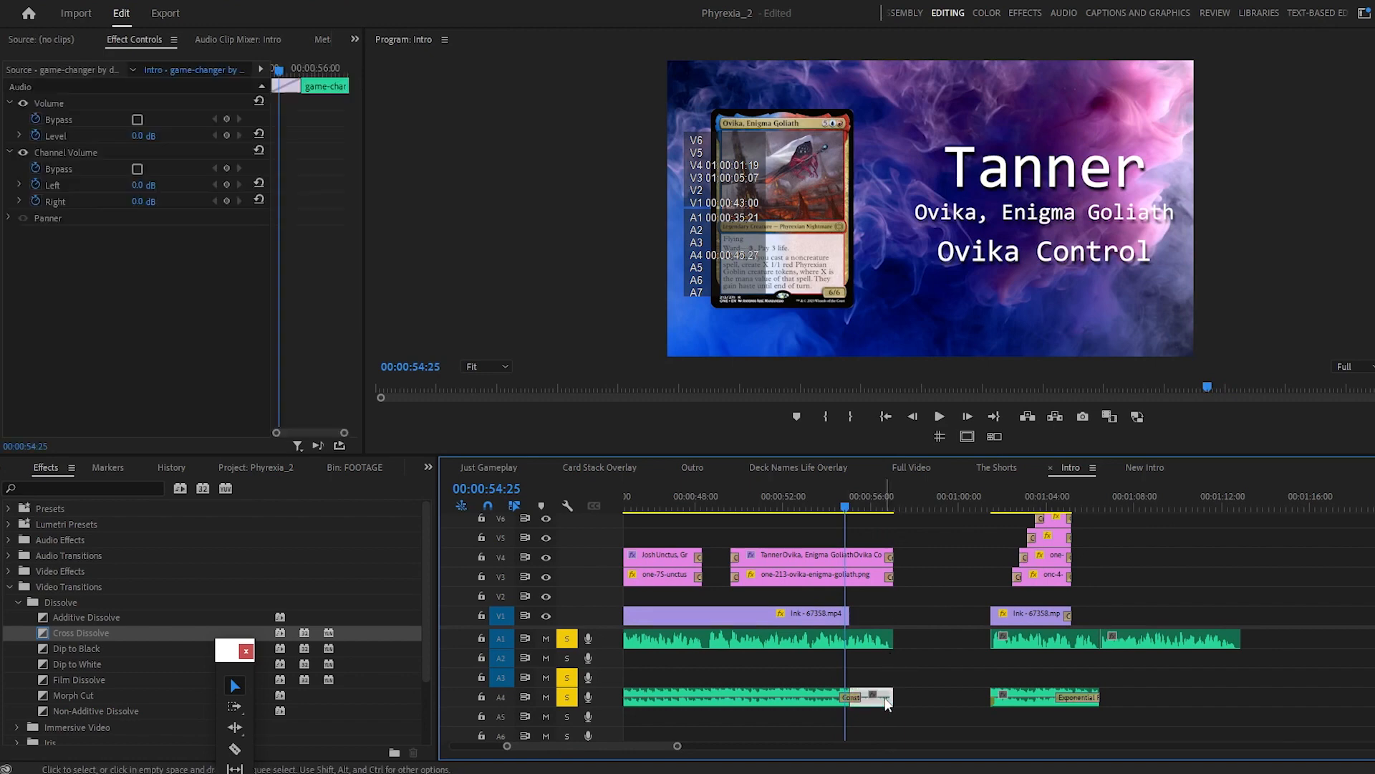
key(Delete)
Step: Move the whole group of closing clips back so it starts at 00:00:57:01, right after the Ovika title
key(z)
click(914, 600)
key(v)
drag(999, 510, 969, 505)
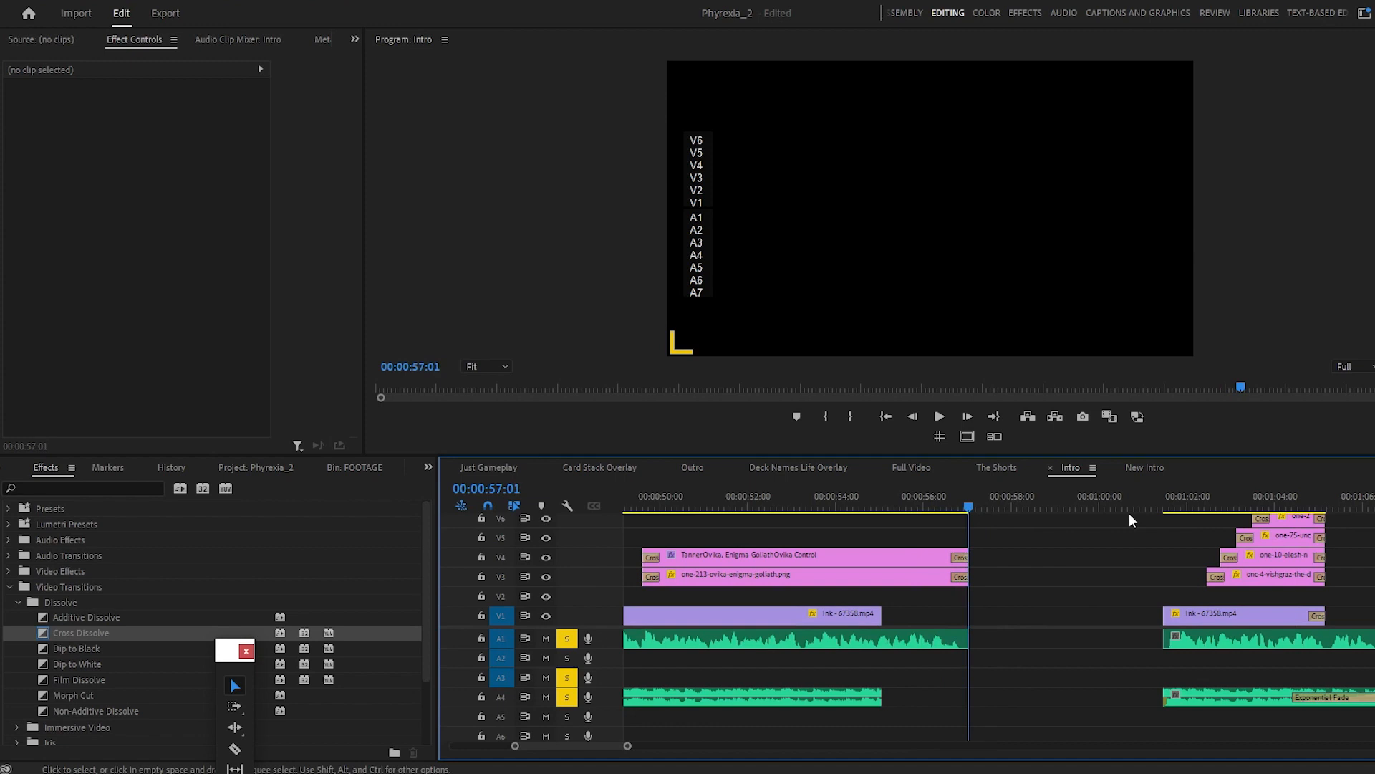
key(minus)
drag(1236, 700, 962, 519)
drag(1033, 647, 937, 643)
Step: Extend the starts of the closing V1 Ink clip and A4 music clip back to meet the preceding clips
key(z)
click(929, 620)
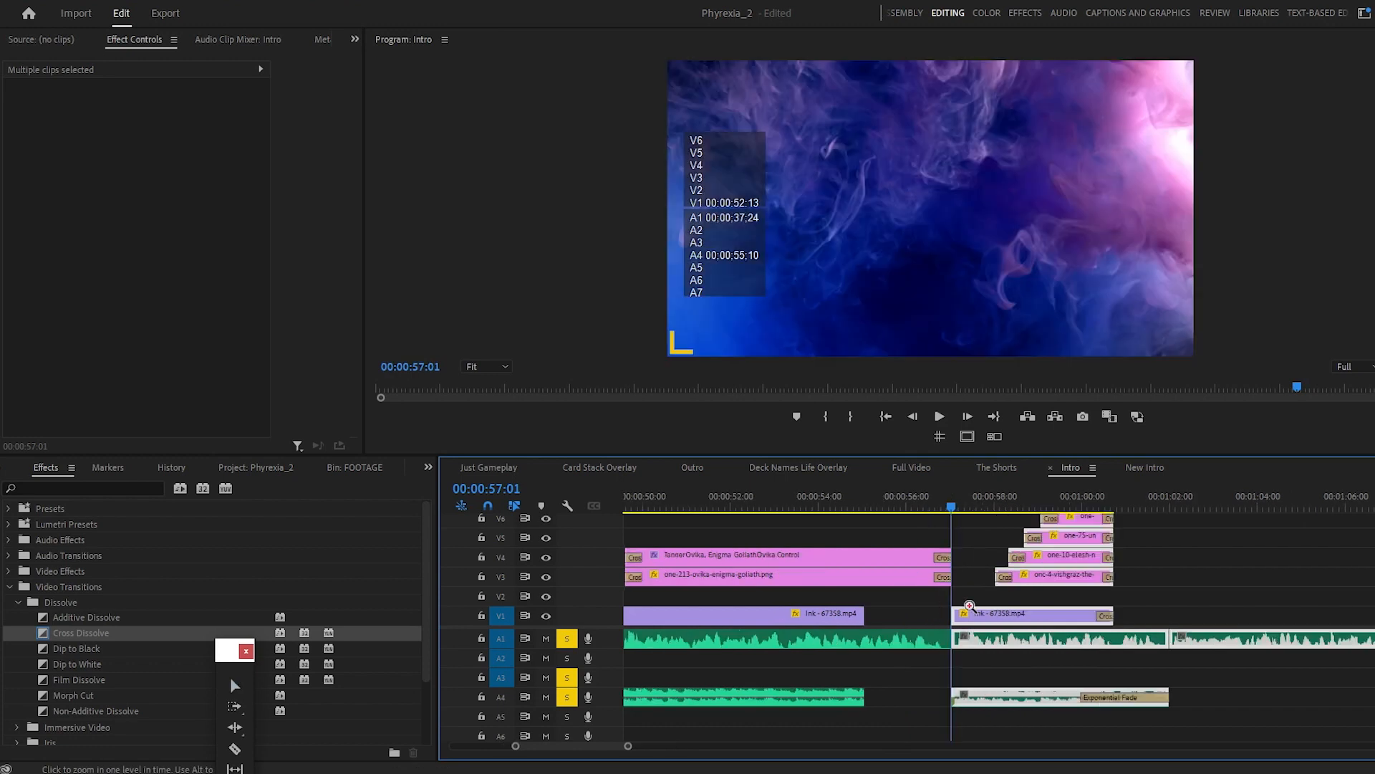
click(972, 607)
key(v)
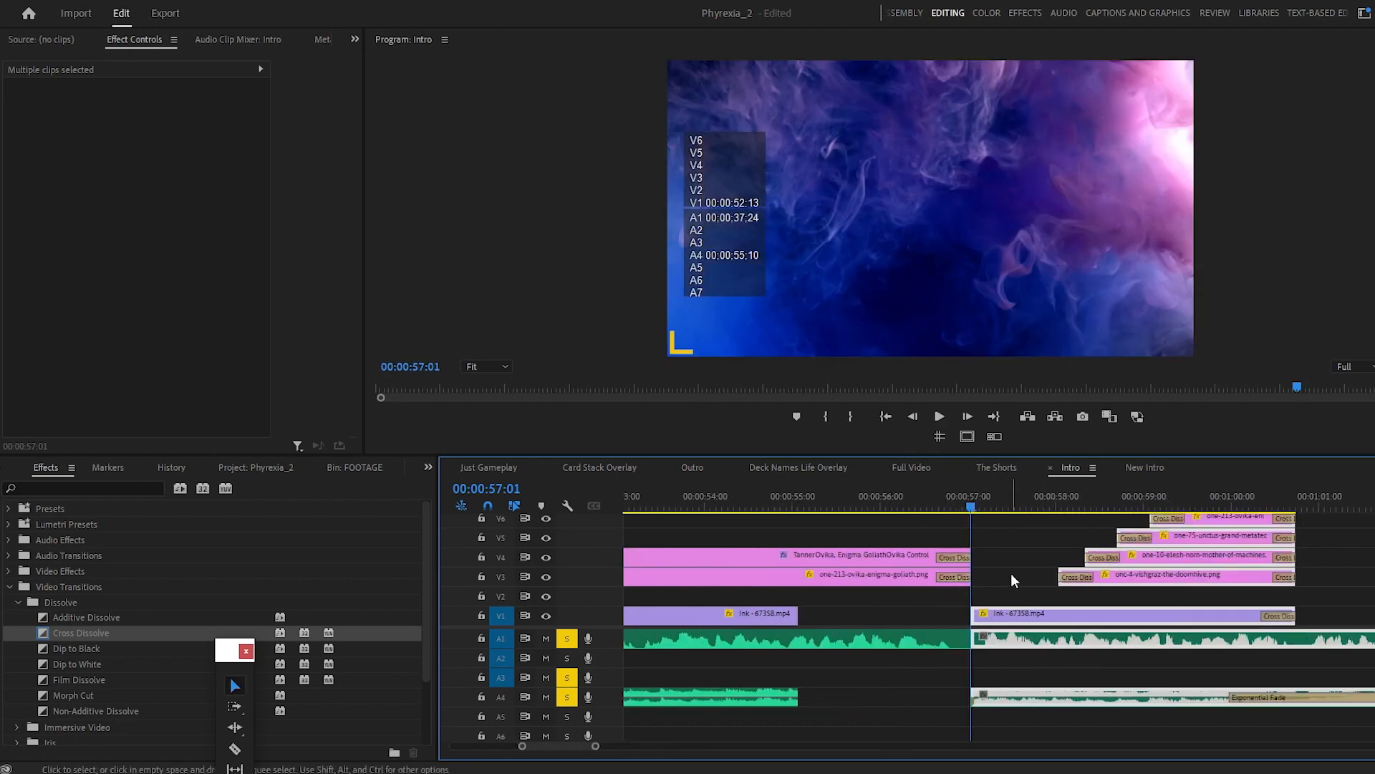
click(1012, 576)
mouse_move(972, 613)
mouse_down()
mouse_move(824, 615)
mouse_move(753, 641)
mouse_move(762, 675)
mouse_up()
Step: Apply a Cross Dissolve at the V1 Ink edit point and a Constant Power crossfade at the A4 music edit point
drag(43, 634, 801, 700)
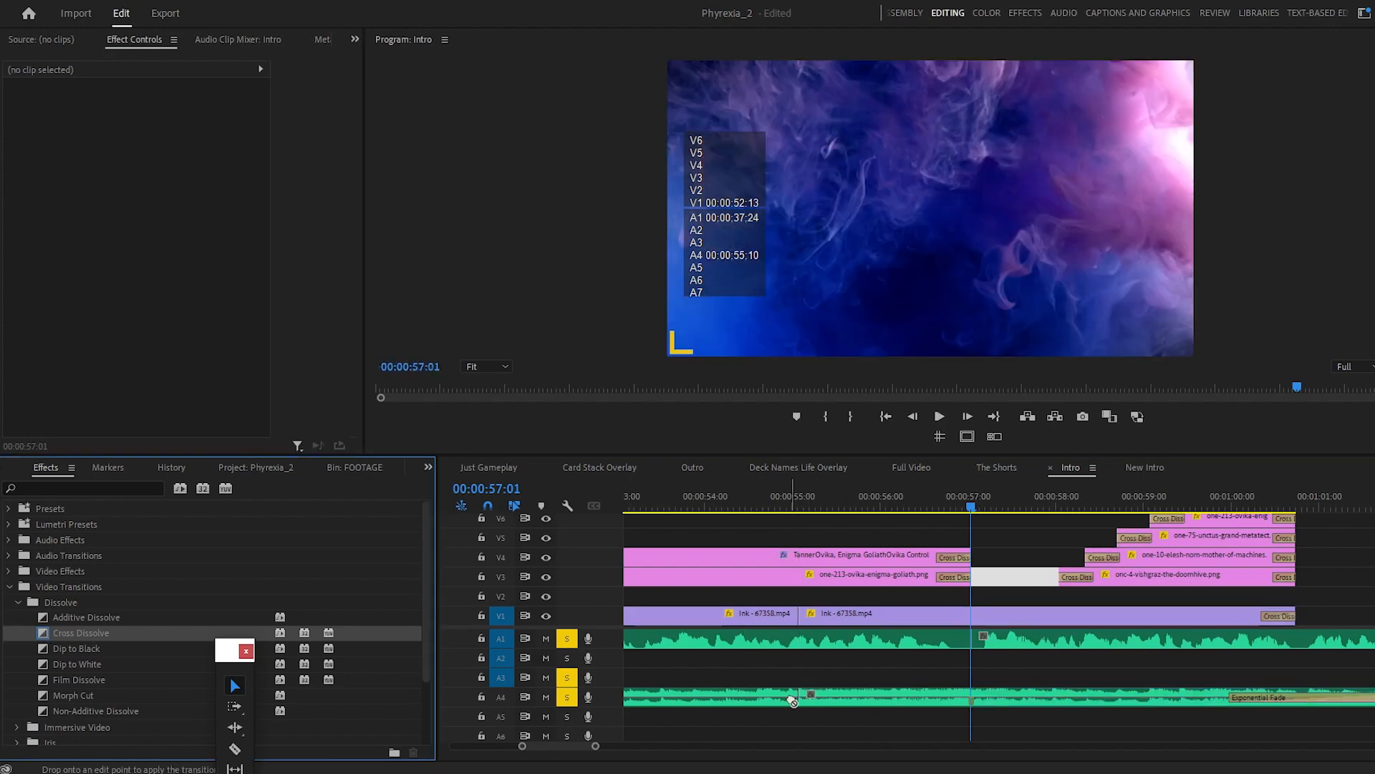
drag(803, 630, 801, 618)
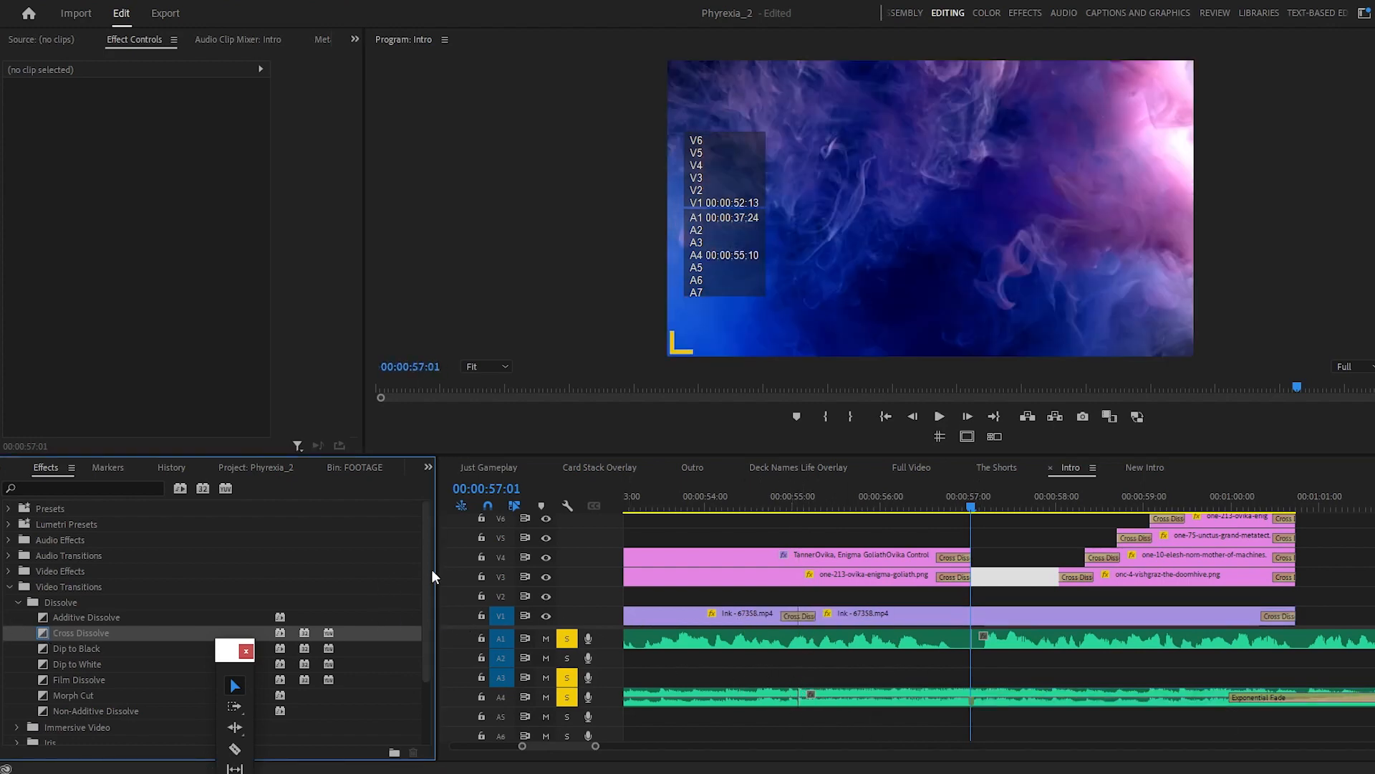
scroll(423, 584, down, 4)
scroll(401, 609, up, 4)
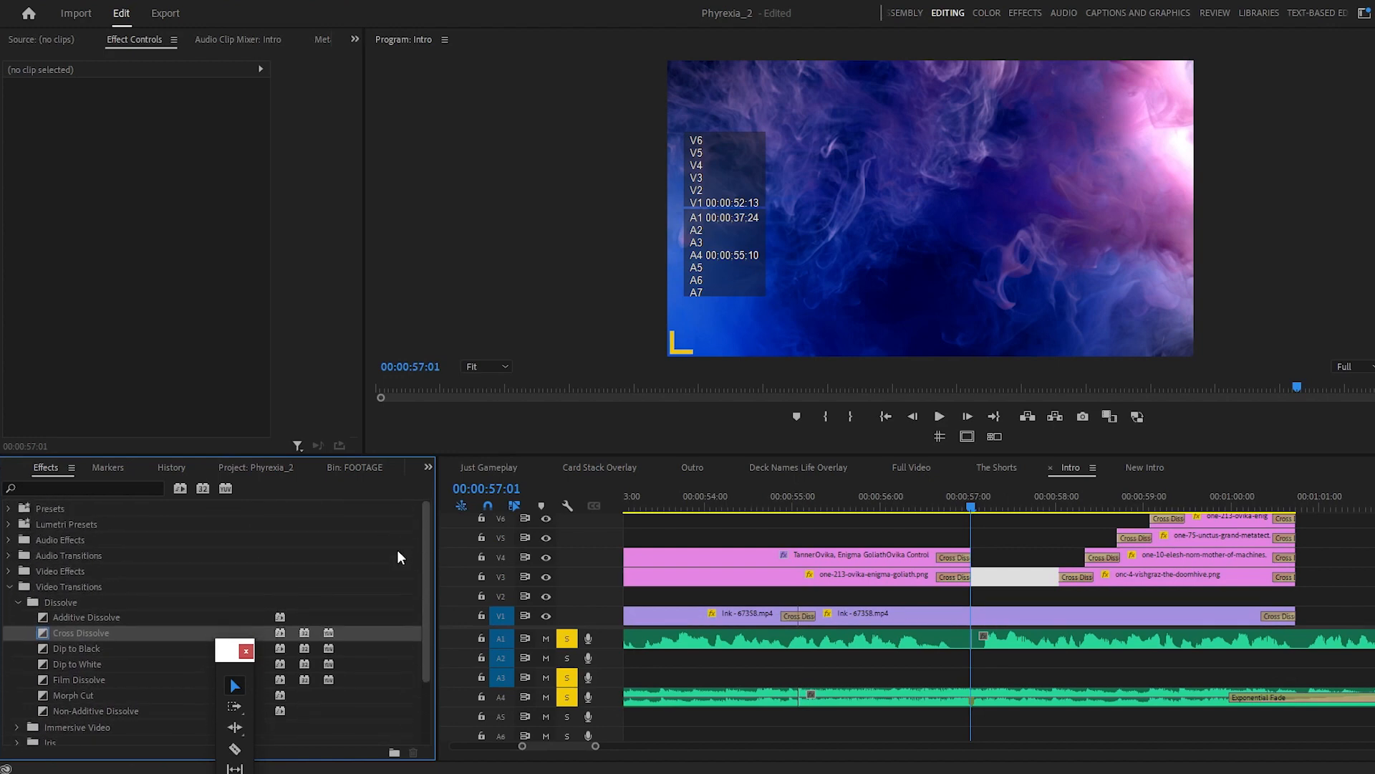
click(10, 556)
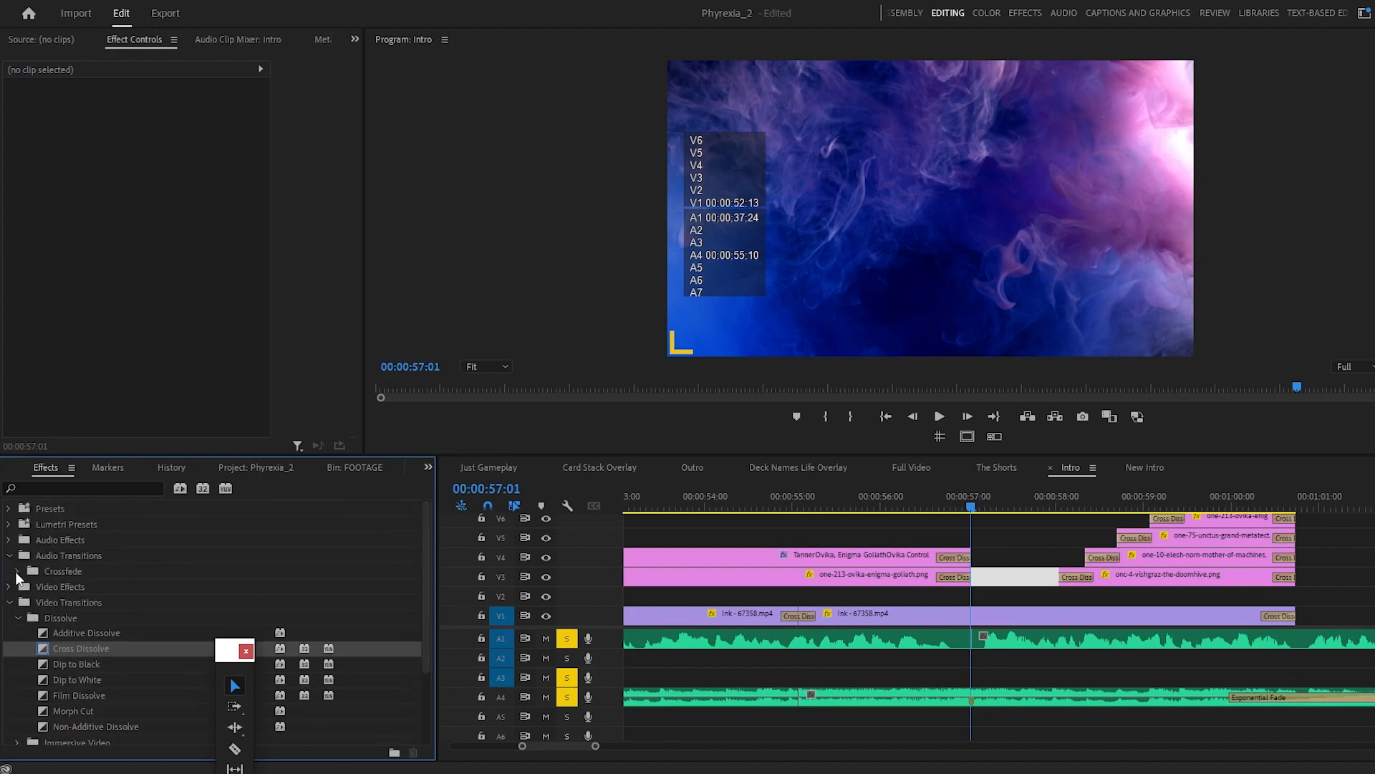
click(17, 572)
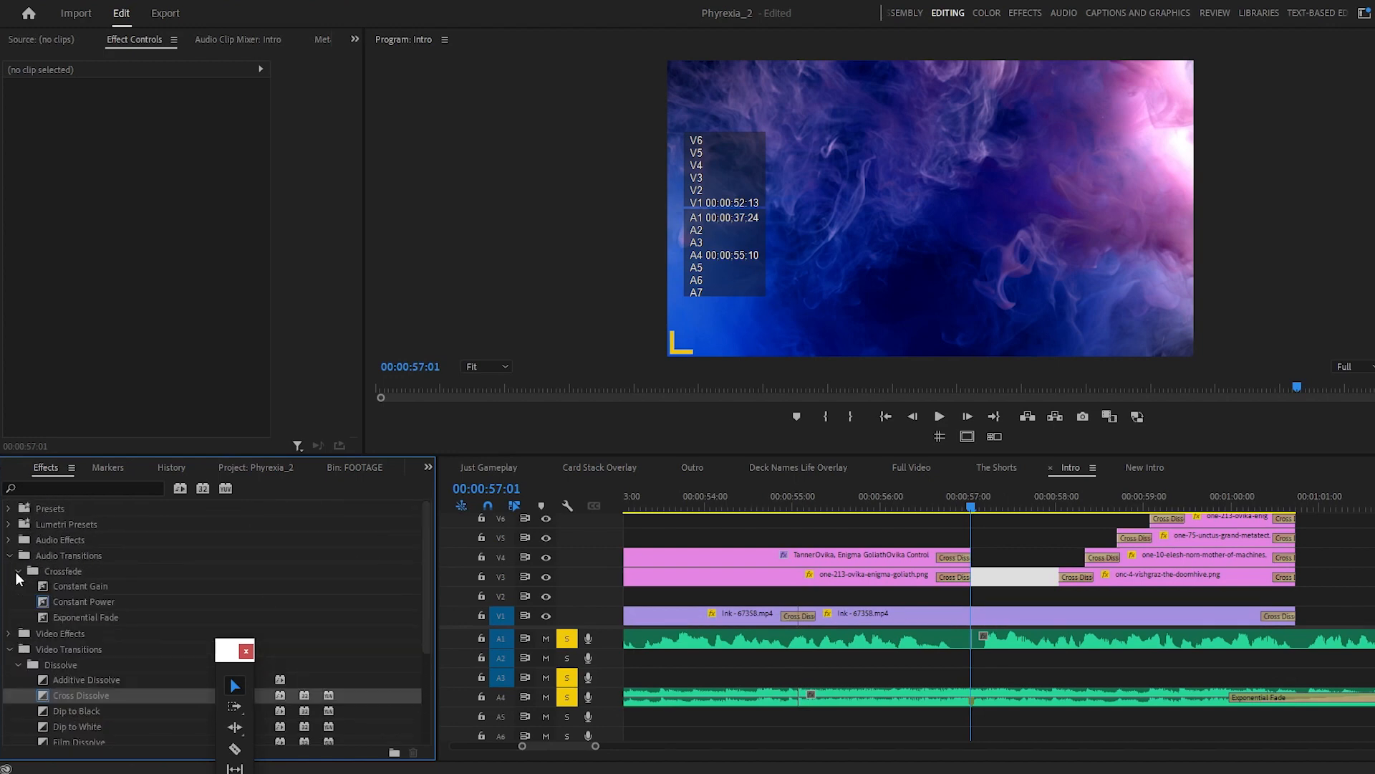
drag(79, 602, 636, 596)
drag(778, 687, 802, 696)
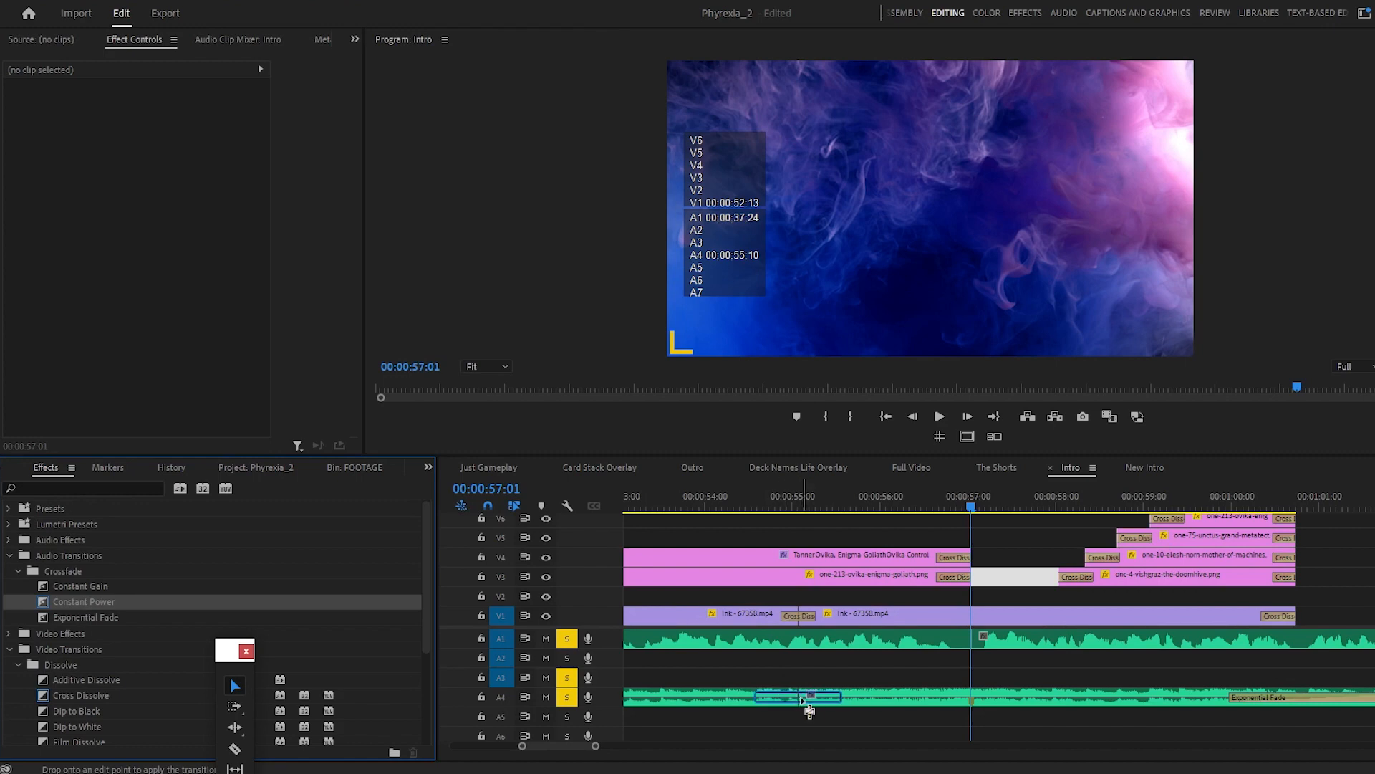
drag(905, 676, 896, 684)
key(minus)
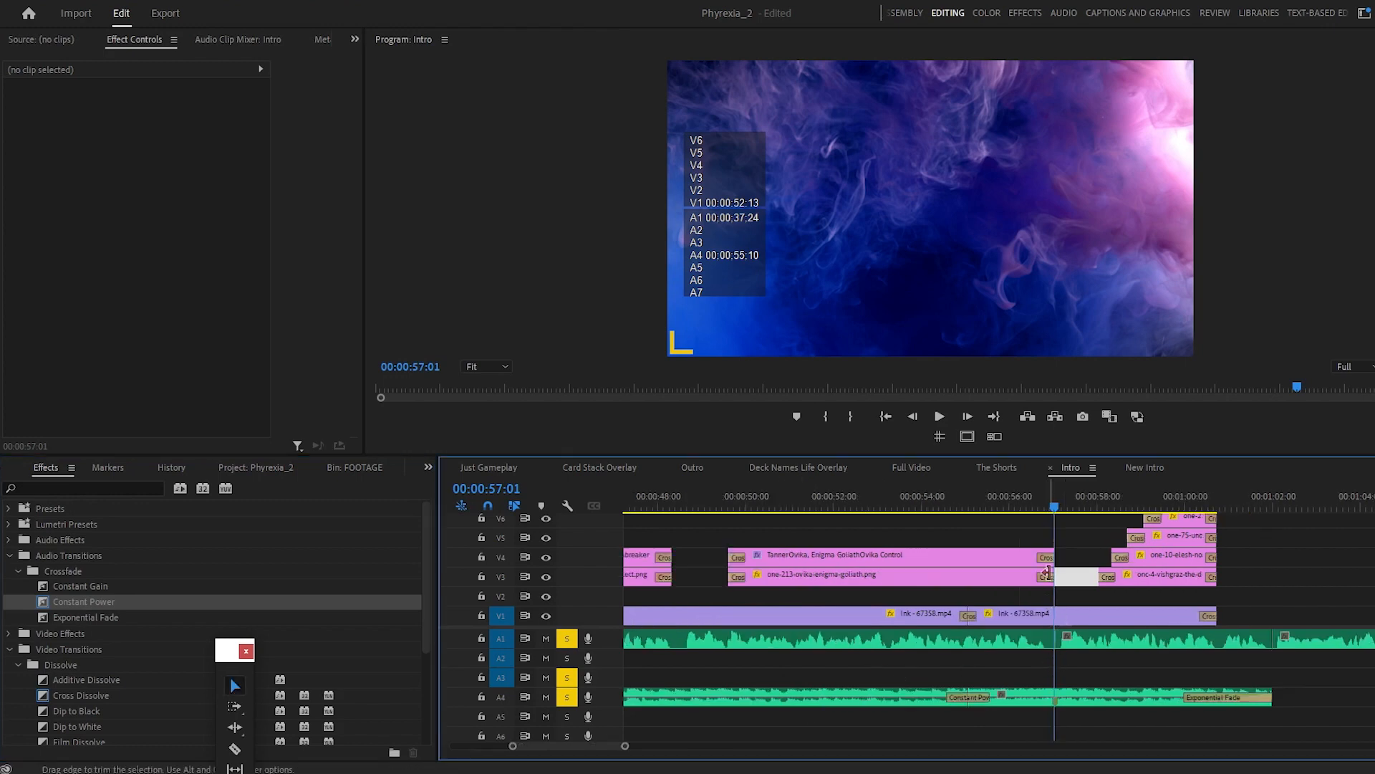
Step: Return the playhead to the Ovika card shot and open the Cards bin
click(935, 506)
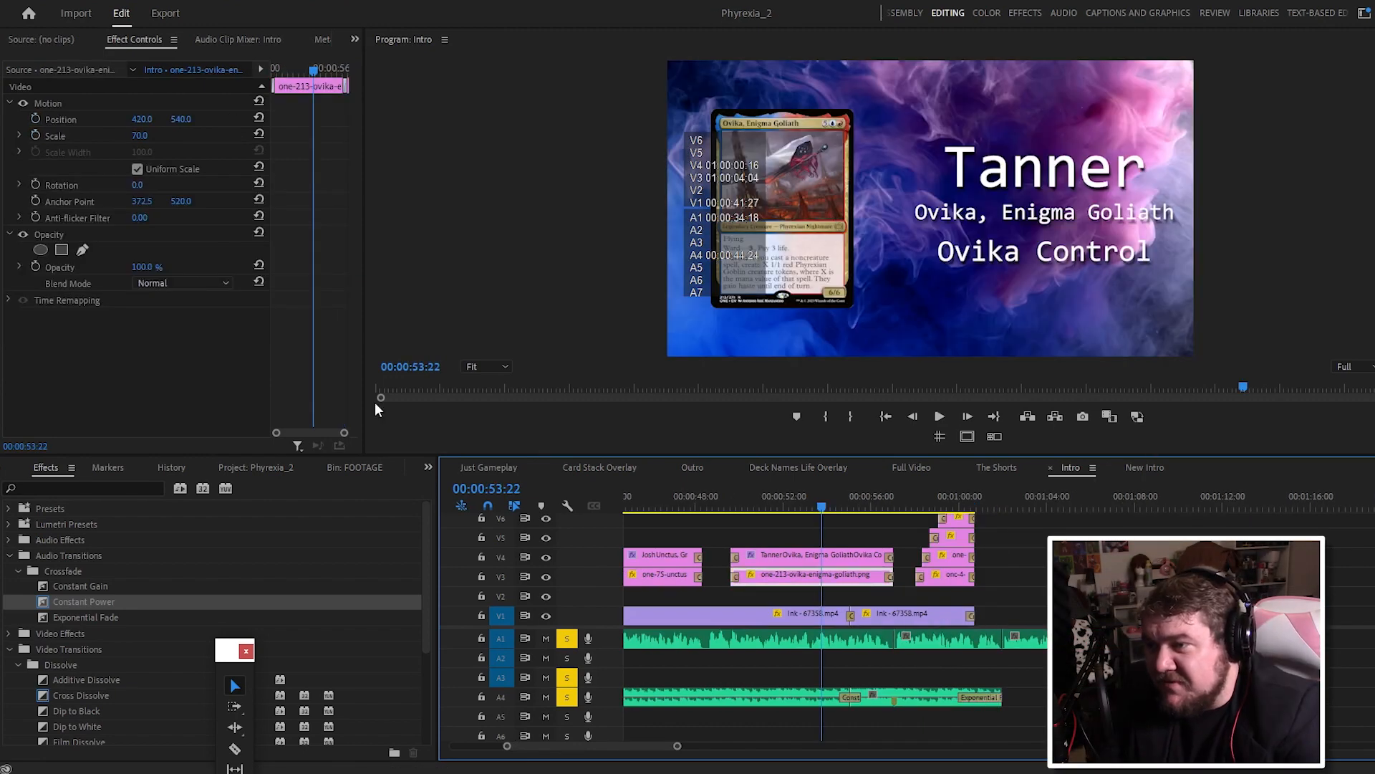
click(9, 473)
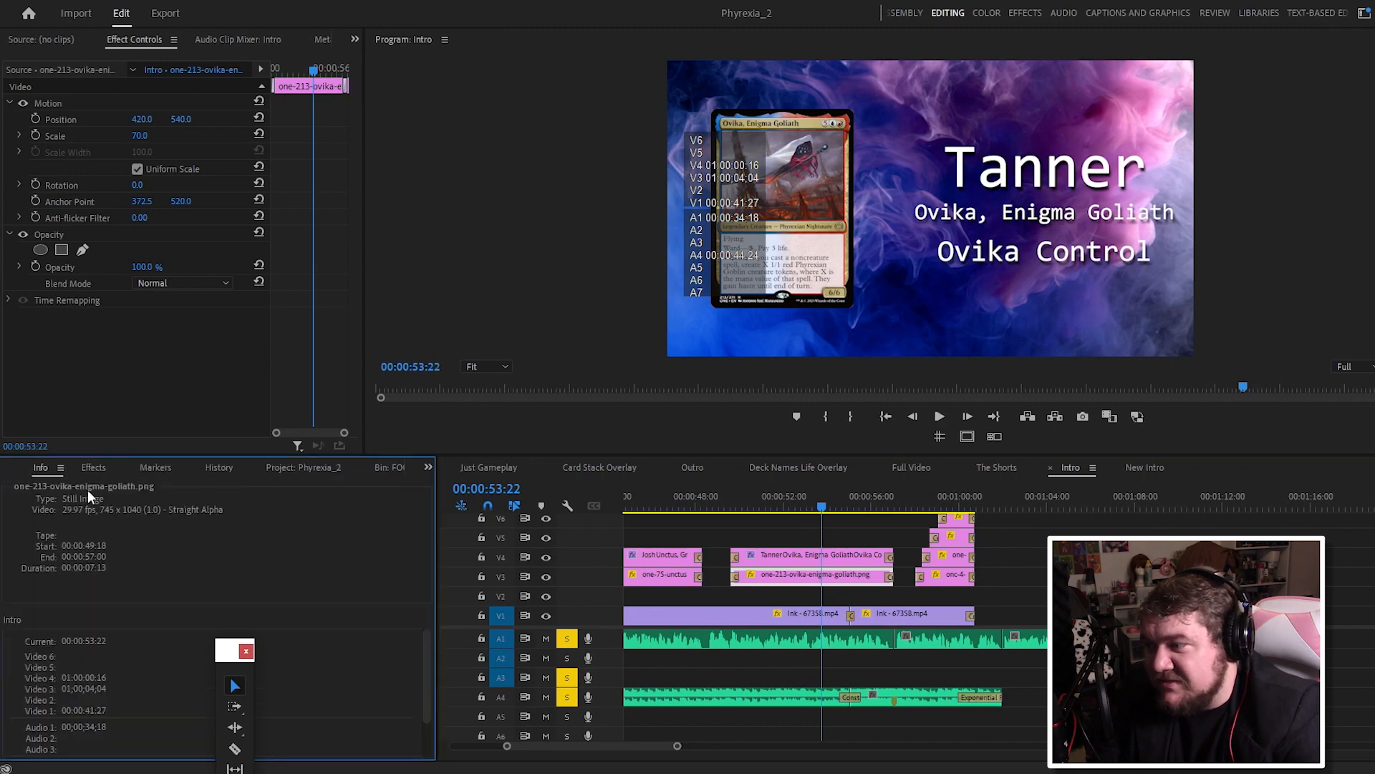
click(91, 469)
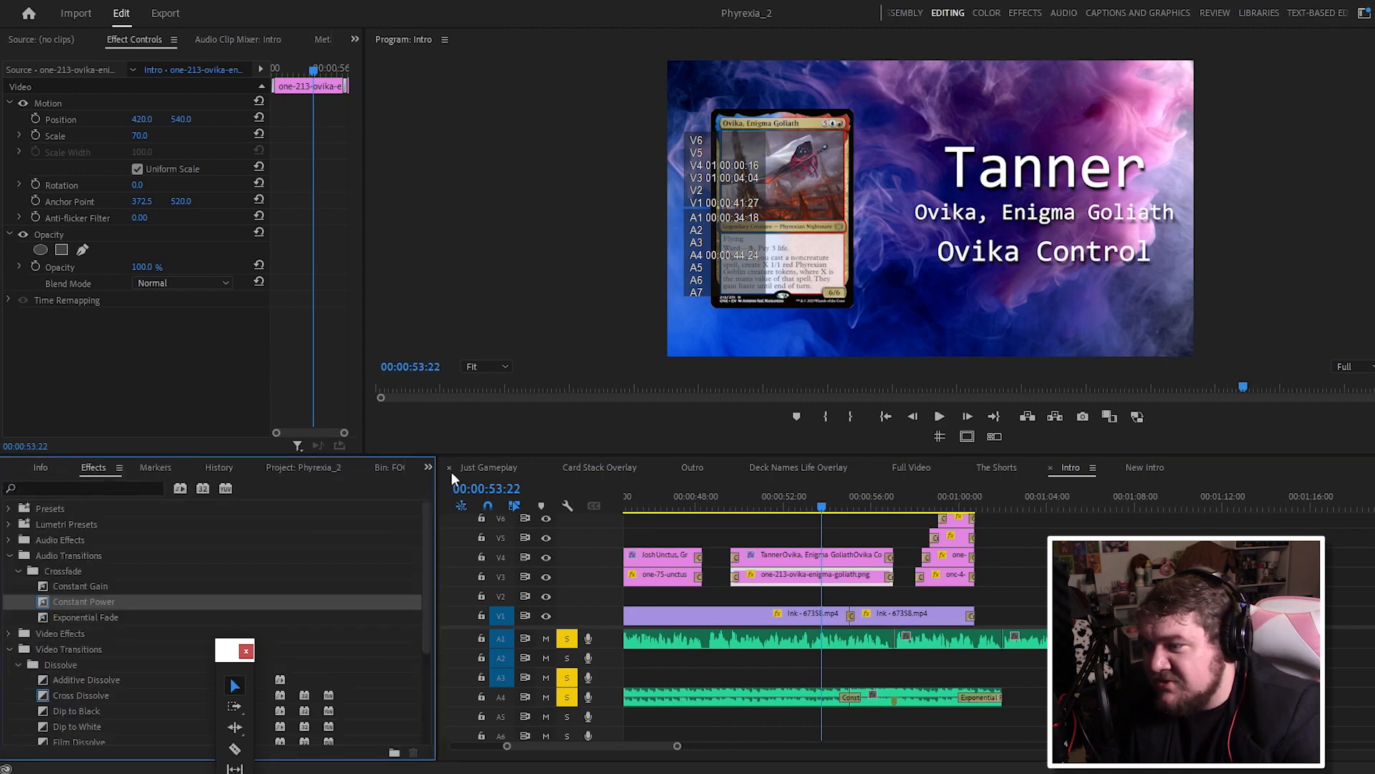
click(427, 466)
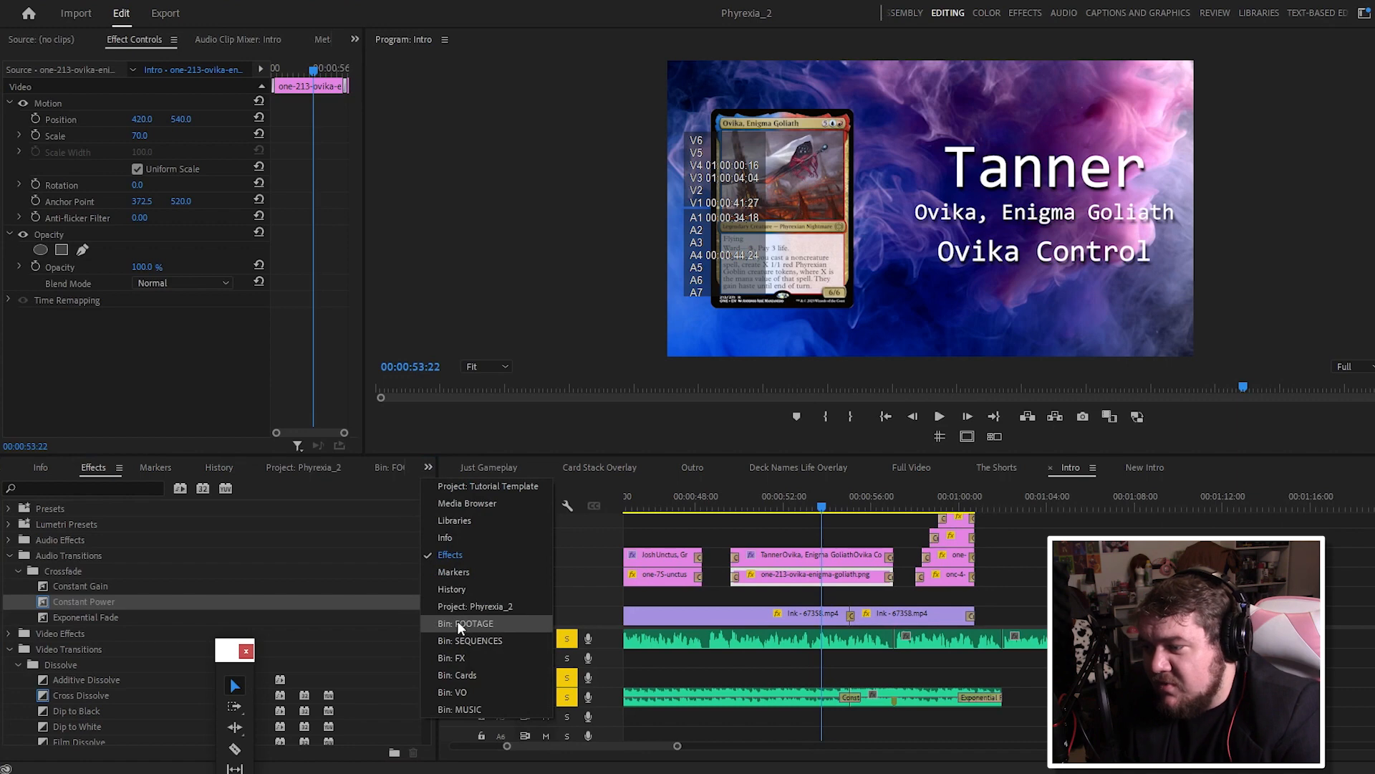
click(457, 621)
click(427, 466)
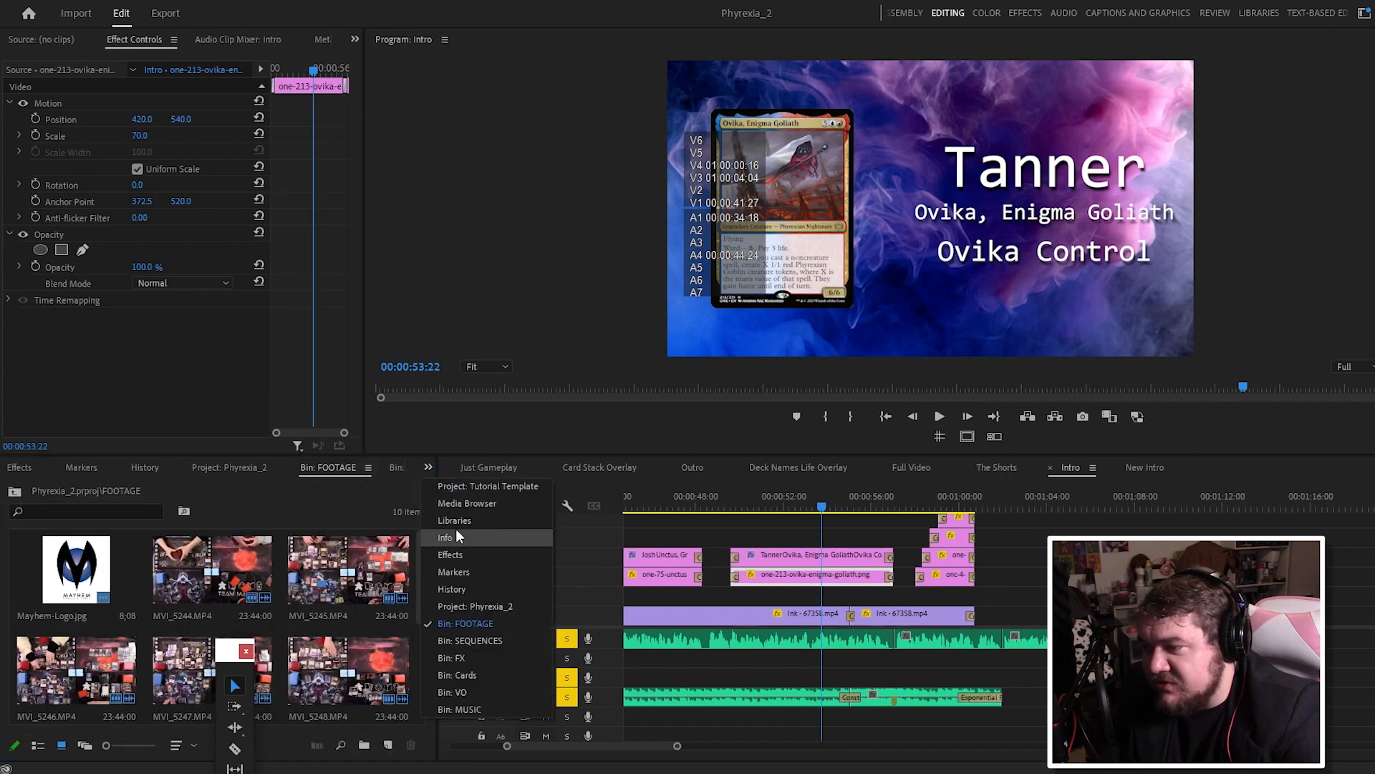
click(466, 677)
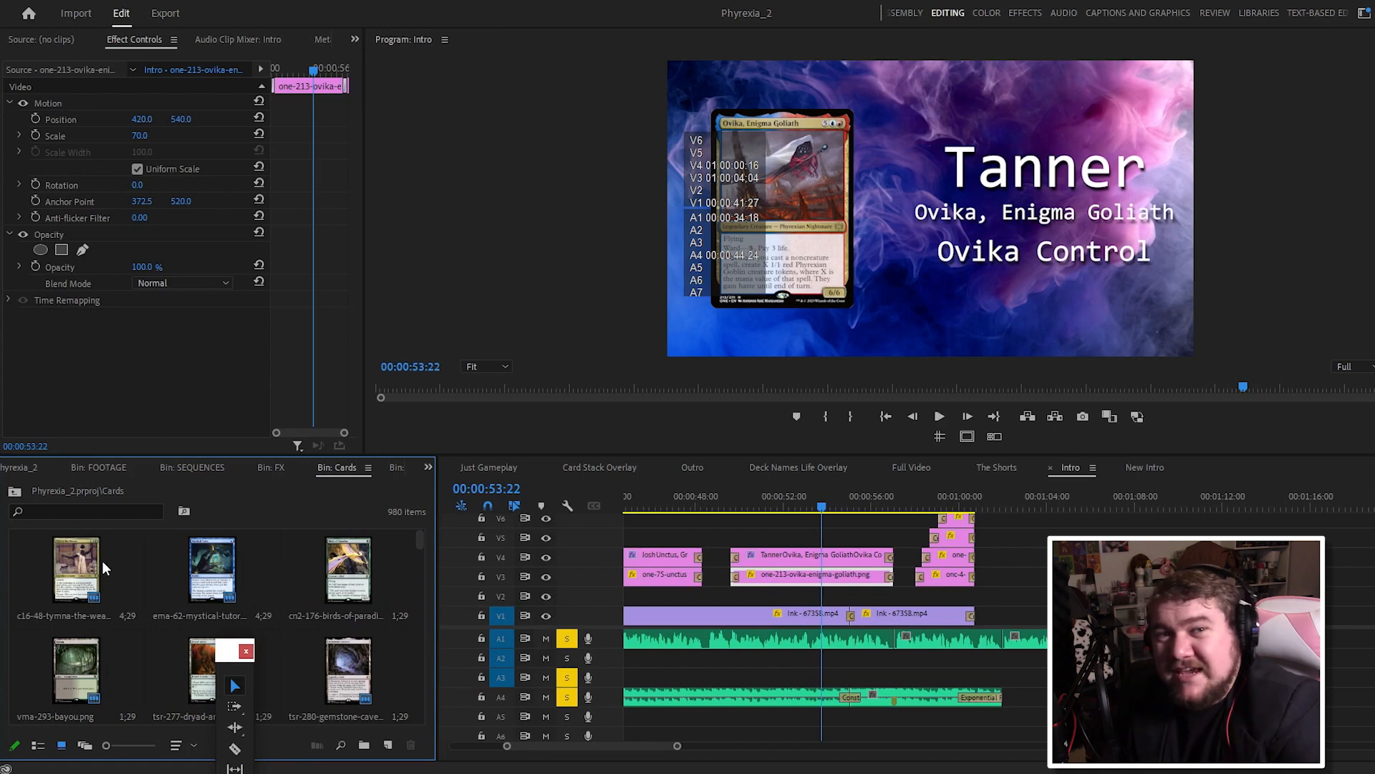
Step: Load c16-48-tymna-the-weaver.png as the source and replace the V3 Ovika card clip with it
double_click(71, 556)
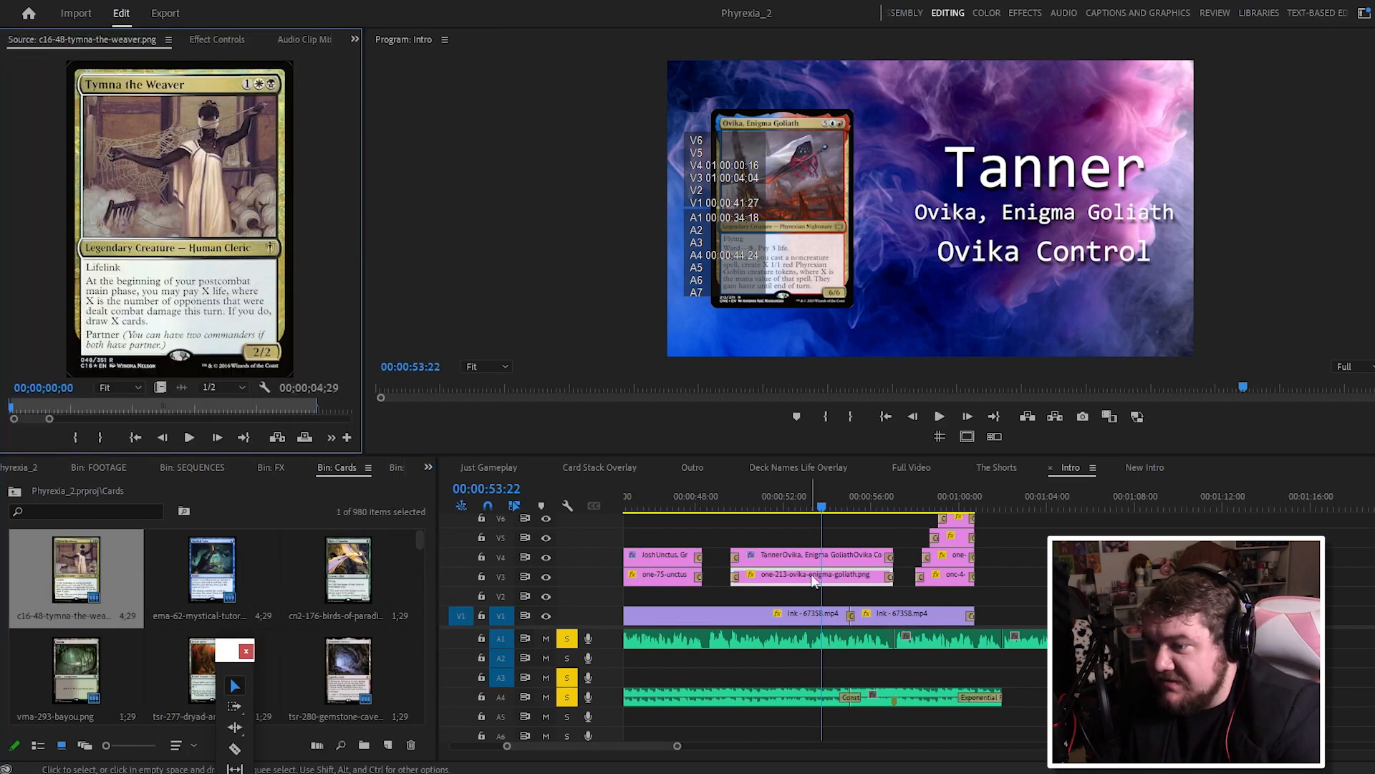
right_click(840, 581)
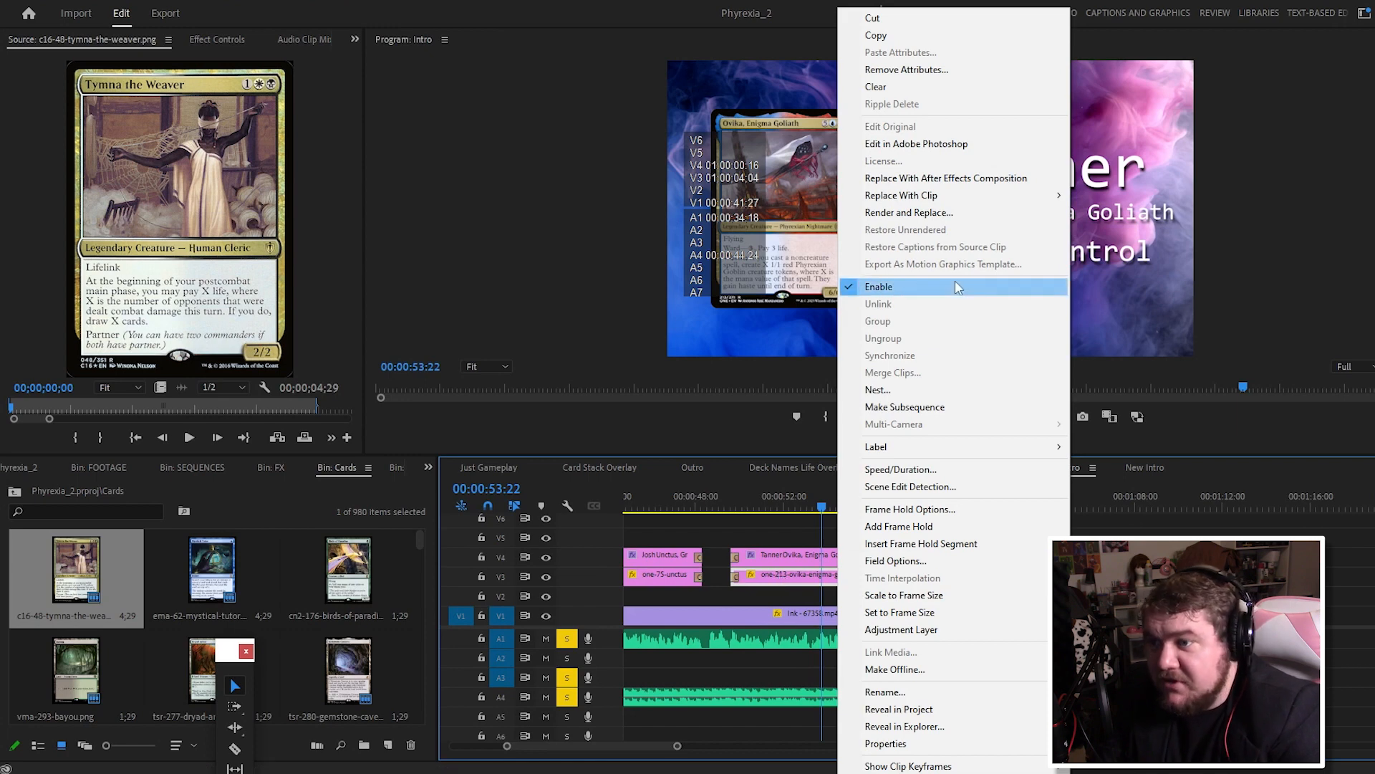
mouse_move(956, 202)
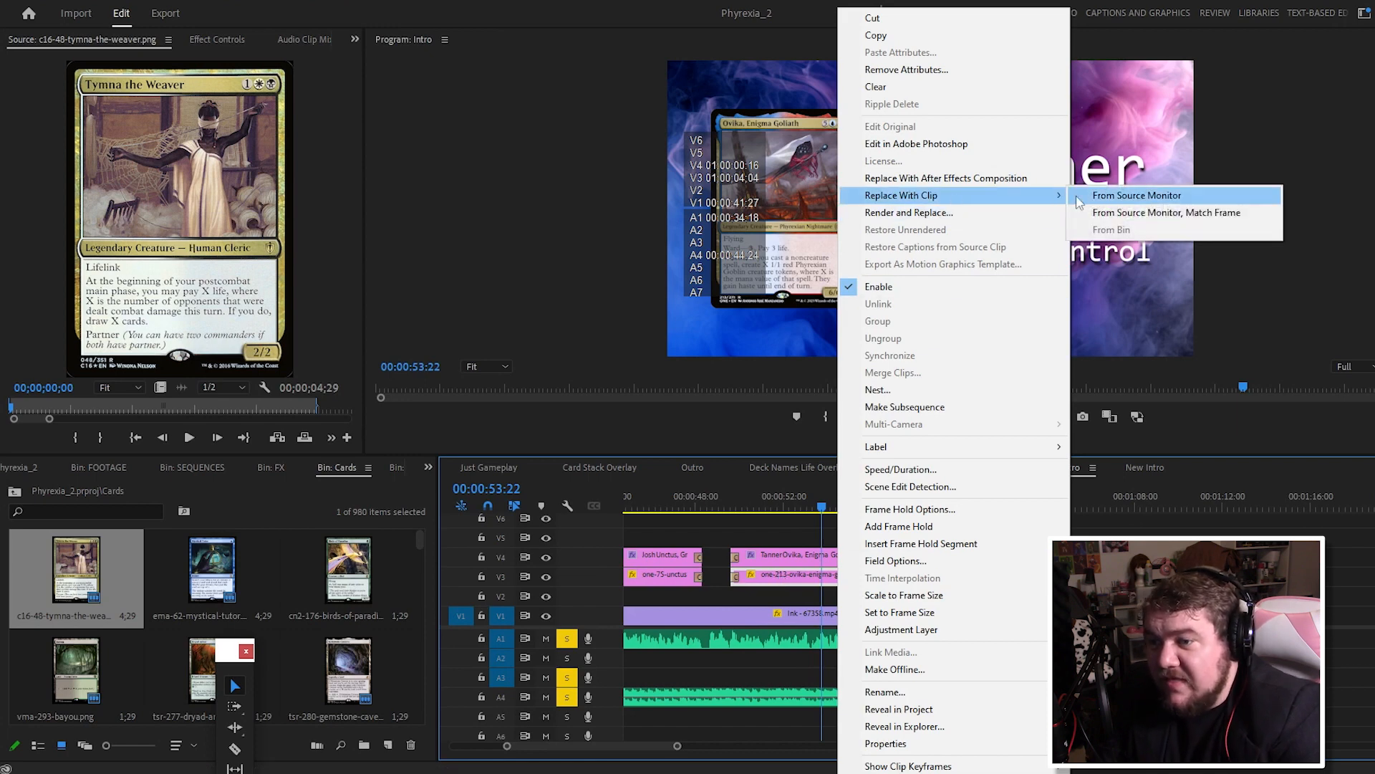
click(1100, 200)
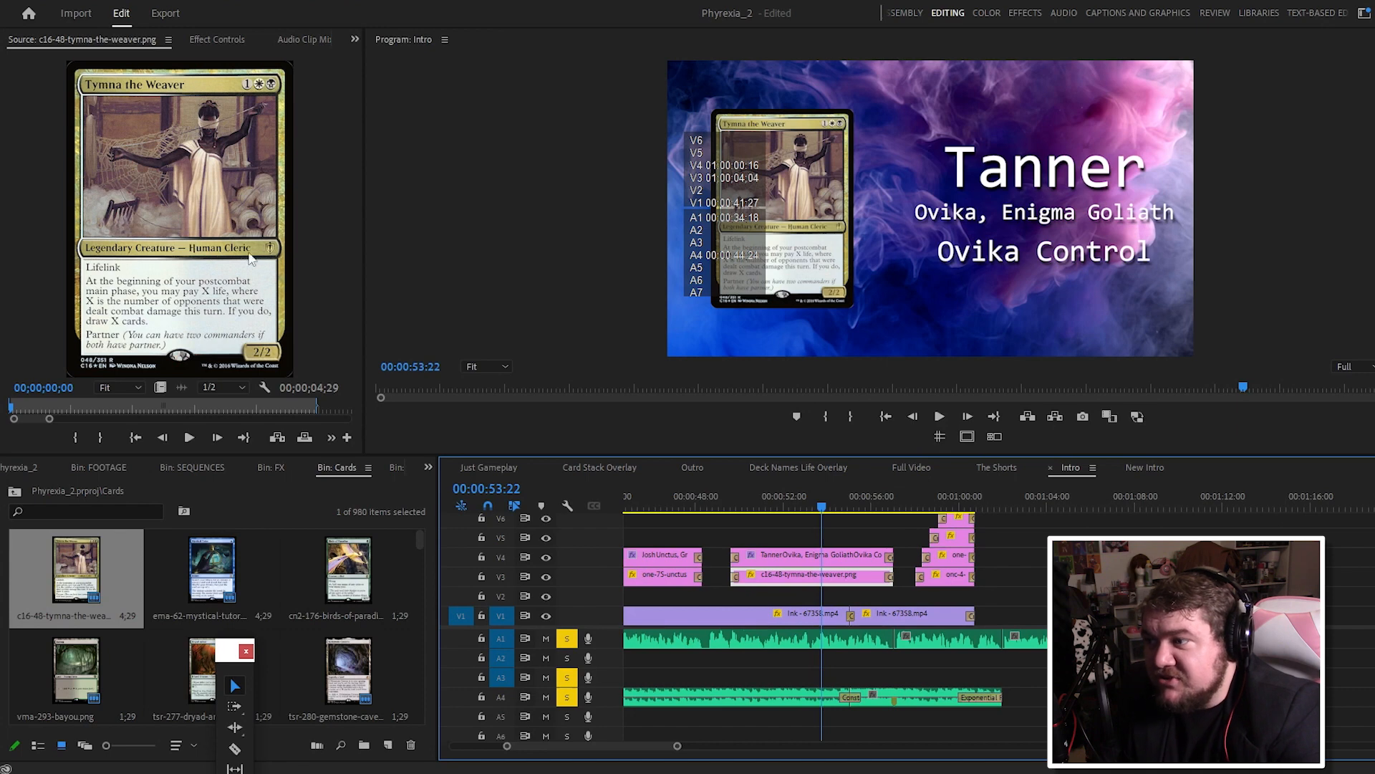
Step: View the Mystical Tutor card, load cn2-176-birds-of-paradise.png as the source, and replace the V3 Tymna card clip with it
double_click(179, 594)
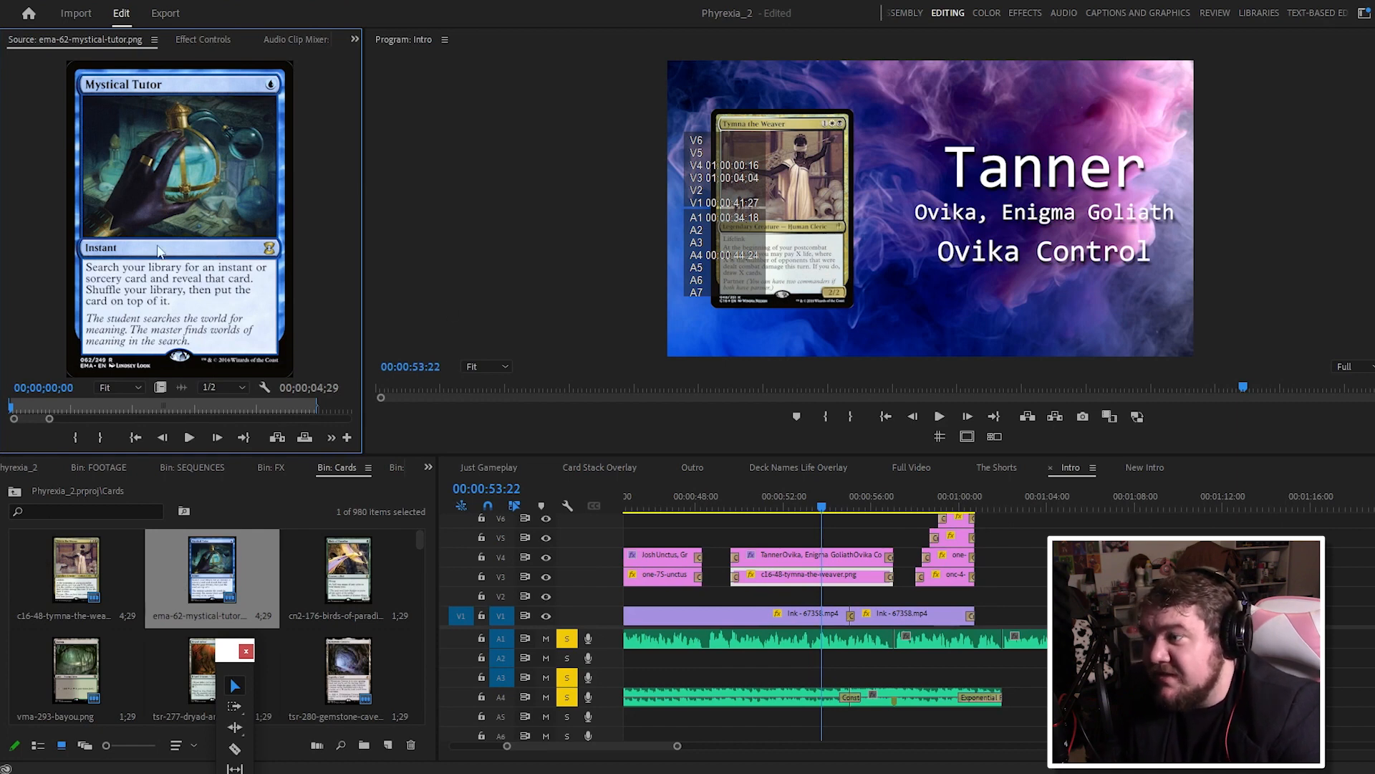
double_click(348, 571)
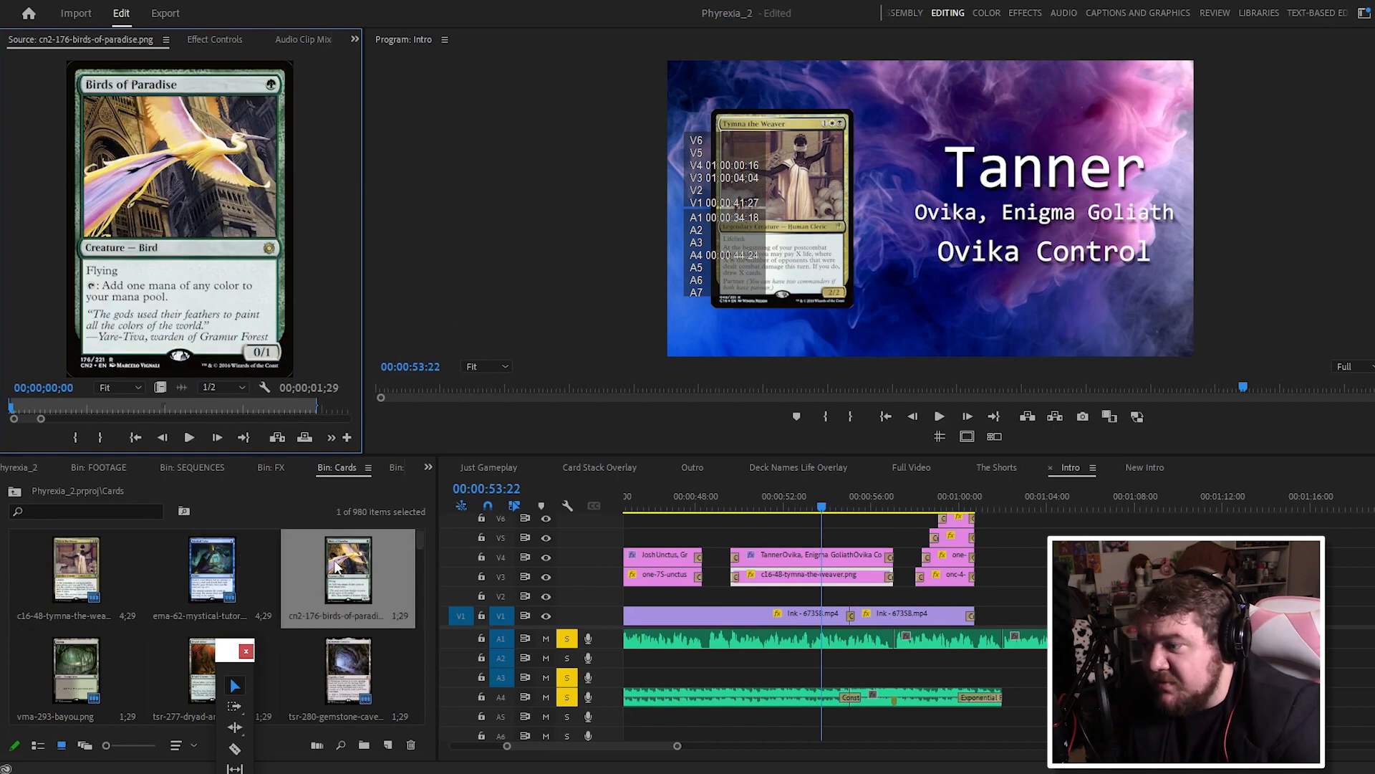
right_click(798, 579)
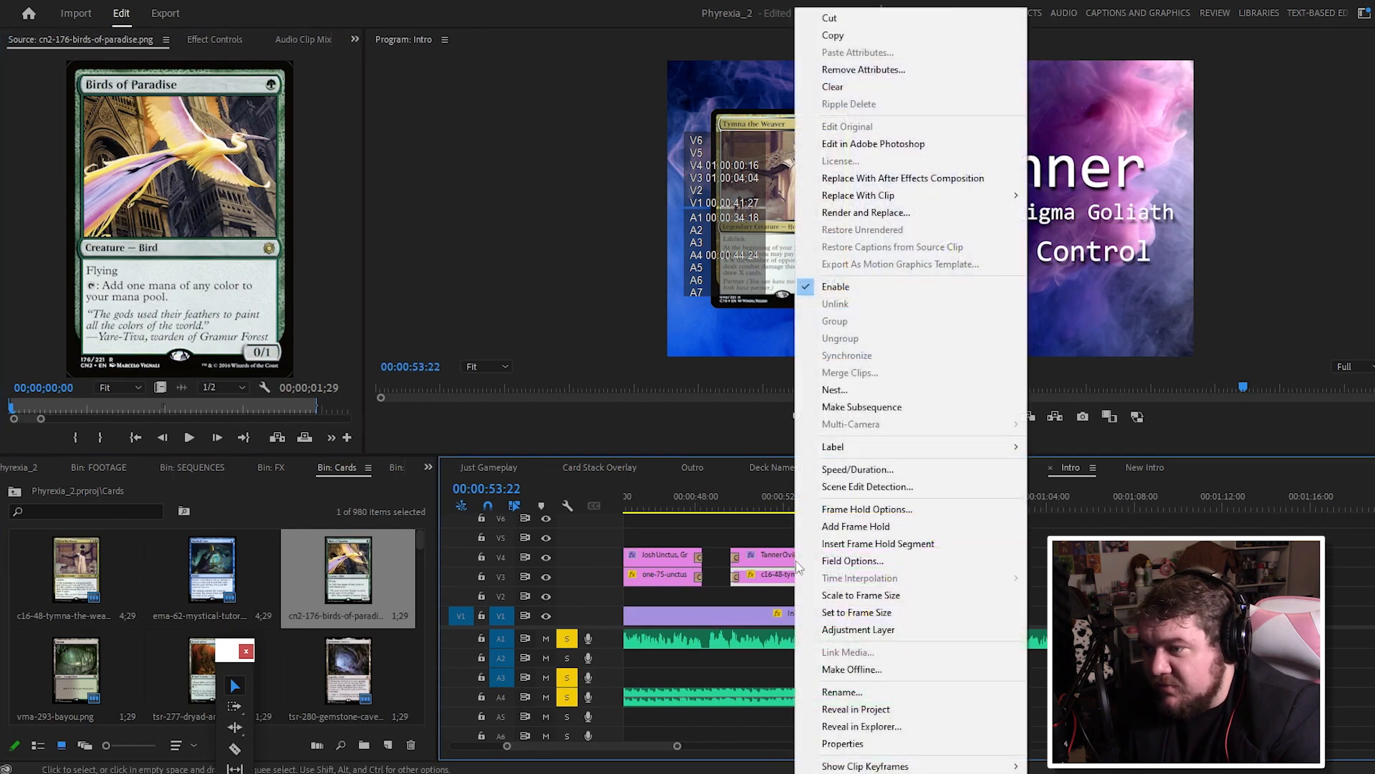
mouse_move(1003, 195)
click(1104, 197)
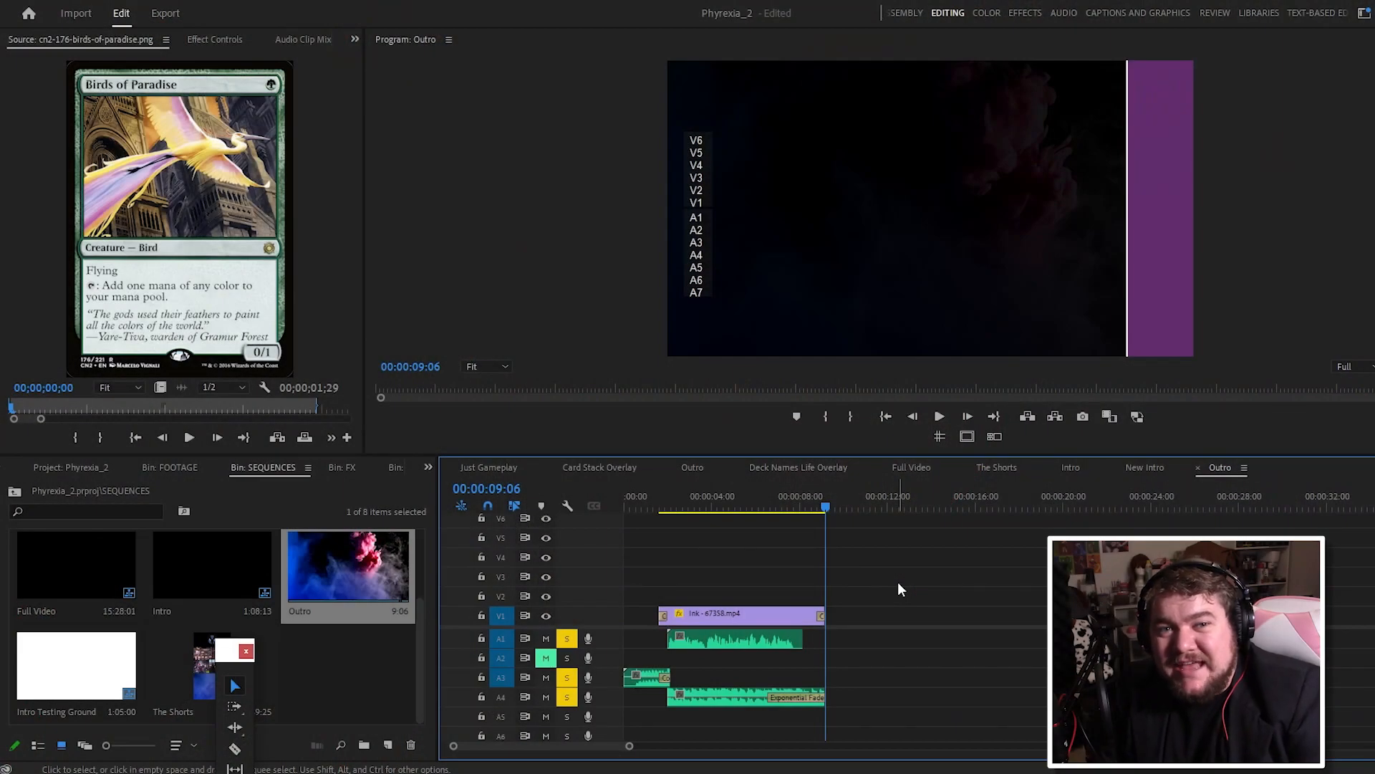
Step: Move the playhead back to around the middle of the Outro sequence
click(728, 507)
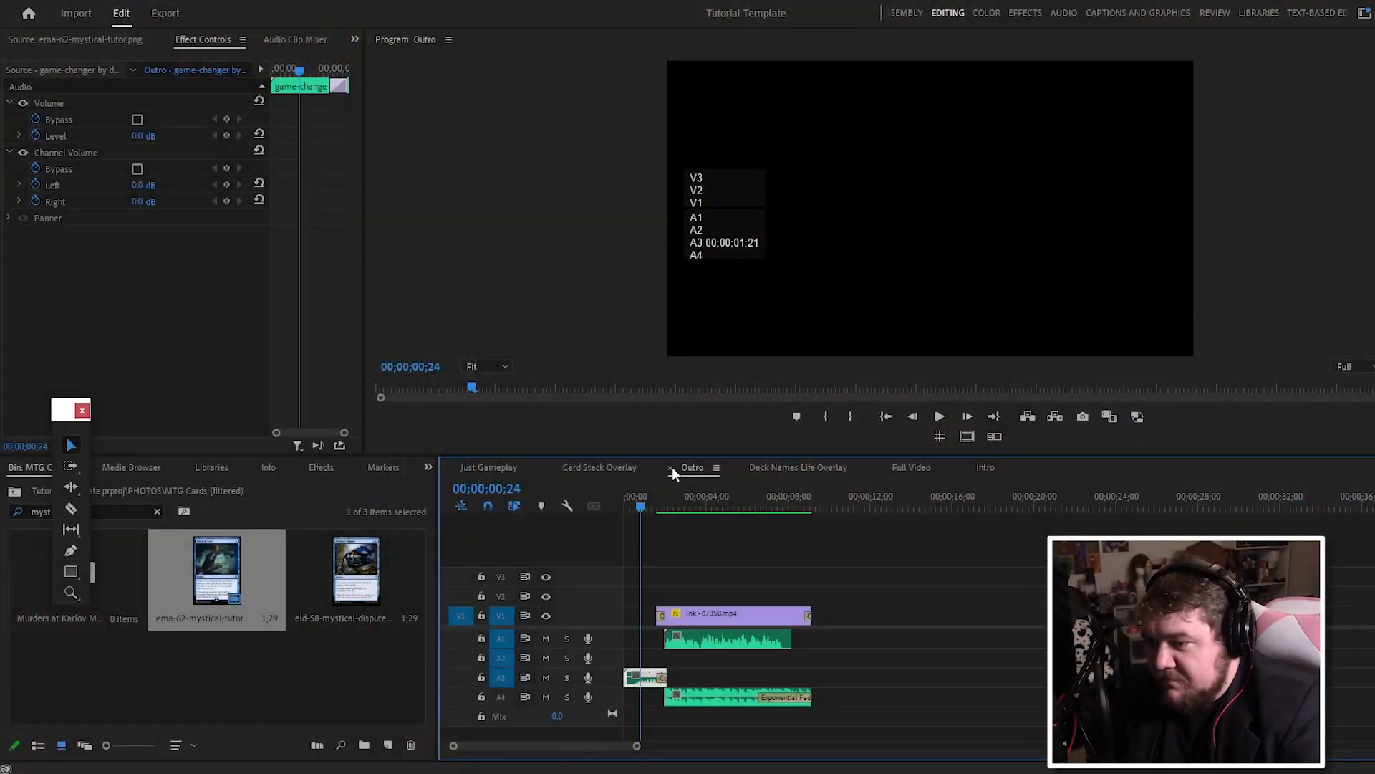
Step: Close the Outro and Intro timelines in the Tutorial Template project and bring up the Full Video sequence
click(670, 467)
click(898, 467)
click(840, 467)
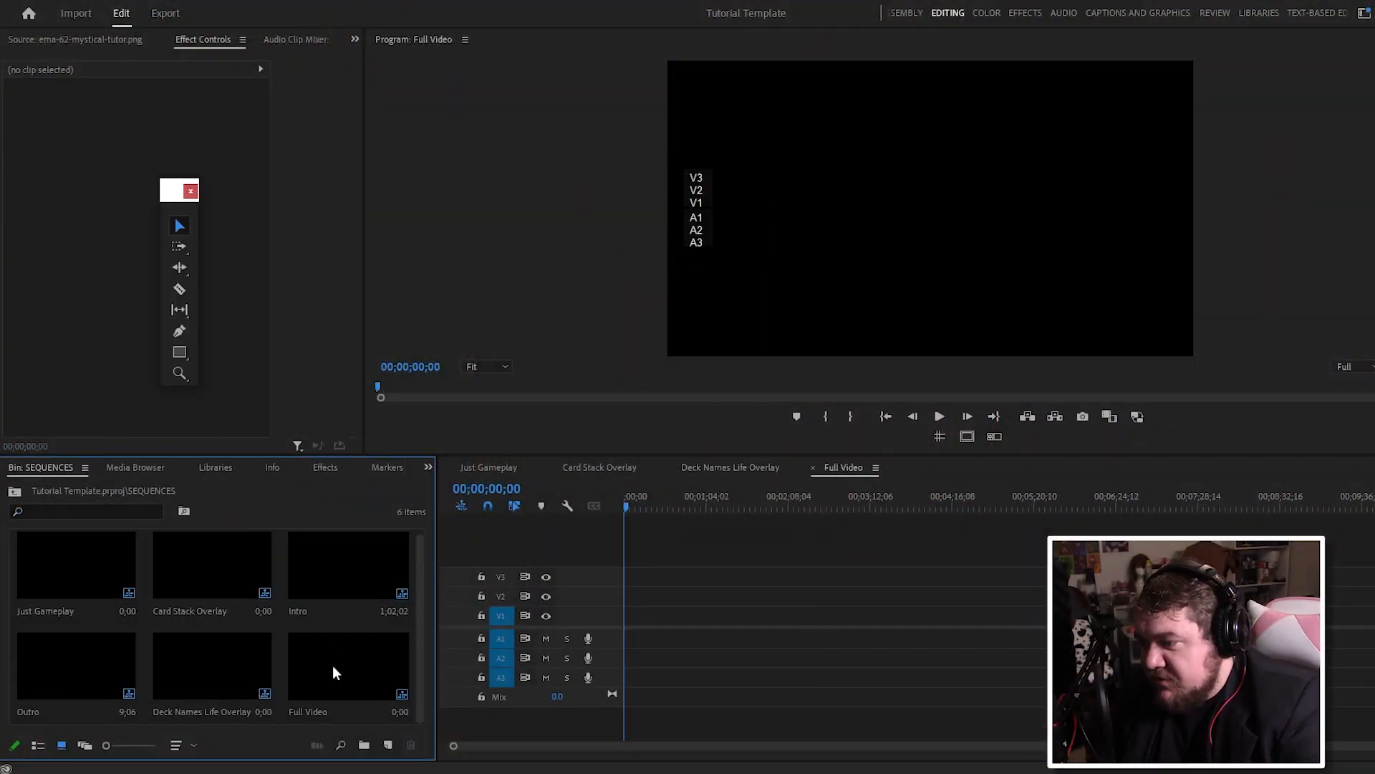
Step: Nest the Intro sequence at the start of V1 in Full Video and the Outro sequence at about 7:06
click(336, 671)
click(729, 595)
drag(348, 566, 626, 617)
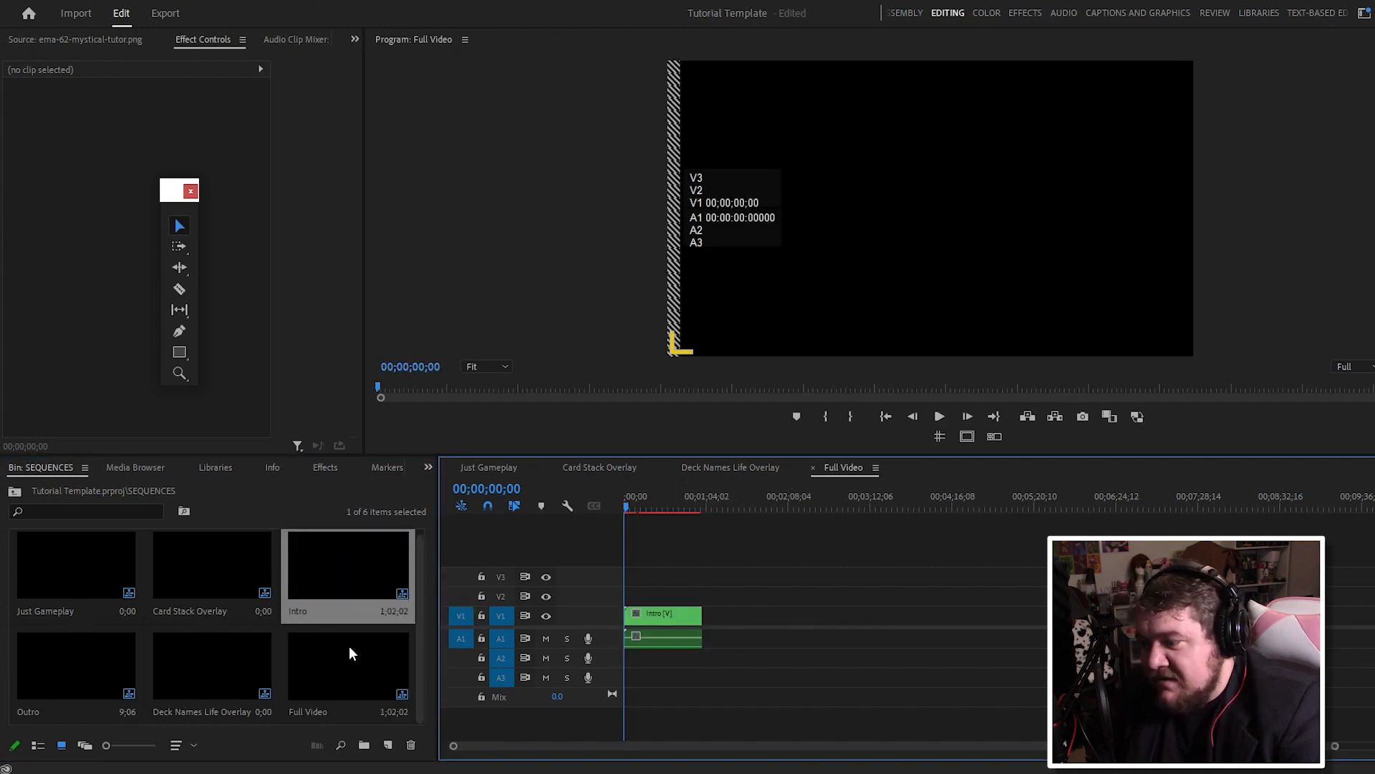
drag(81, 661, 1182, 615)
Step: Move the Full Video playhead to 00;07;05;20, near the start of the nested Outro, and save the project
click(1160, 508)
drag(1159, 507, 1169, 507)
key(ctrl+s)
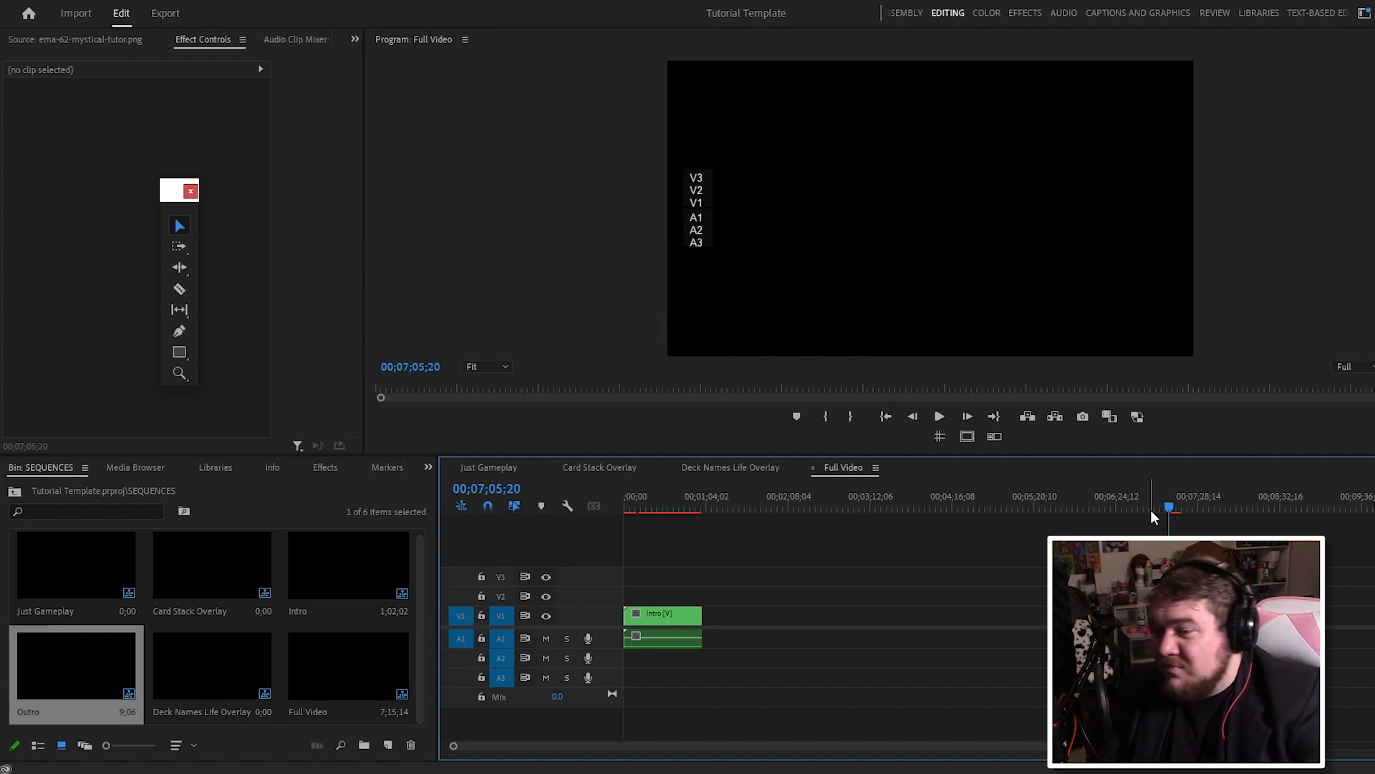
Step: Open the Card Stack Overlay sequence and nest the Just Gameplay sequence at the start of V1
click(643, 507)
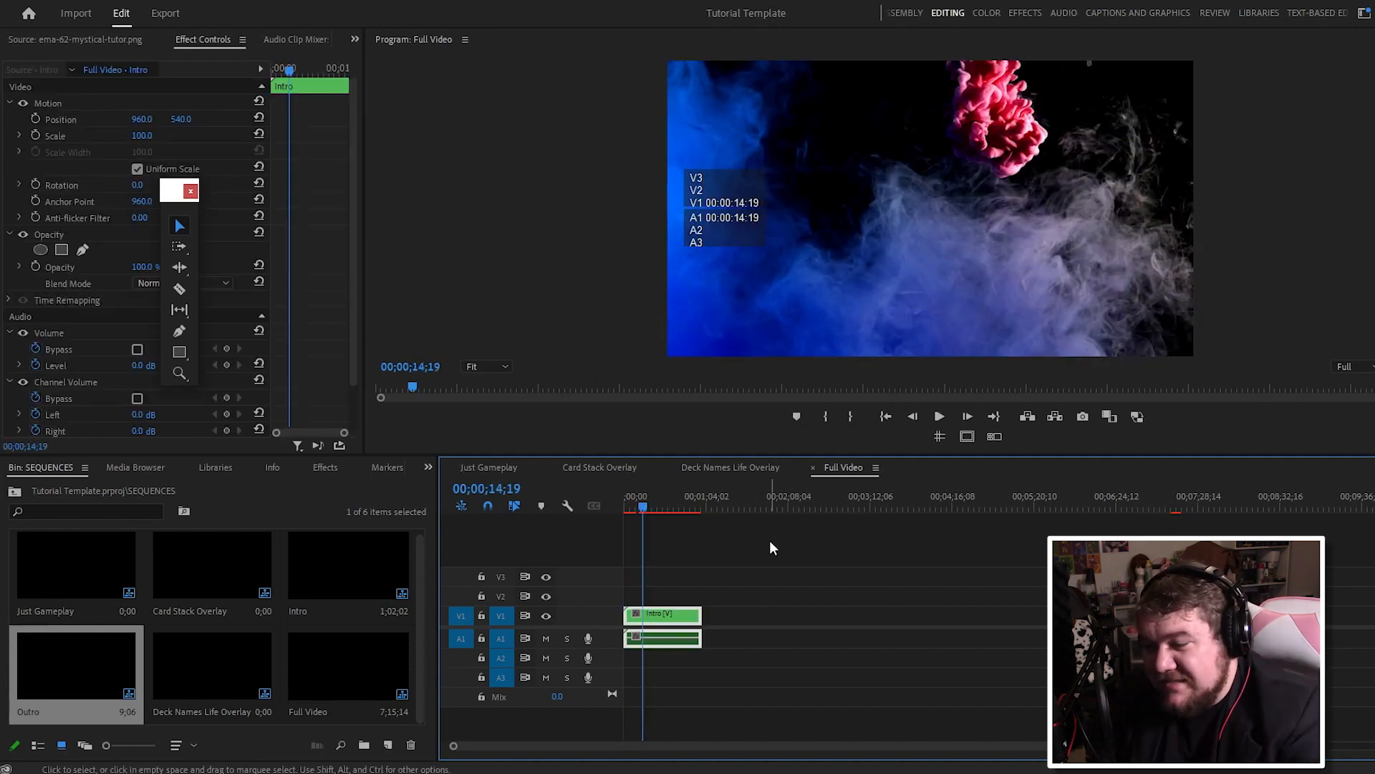
double_click(221, 583)
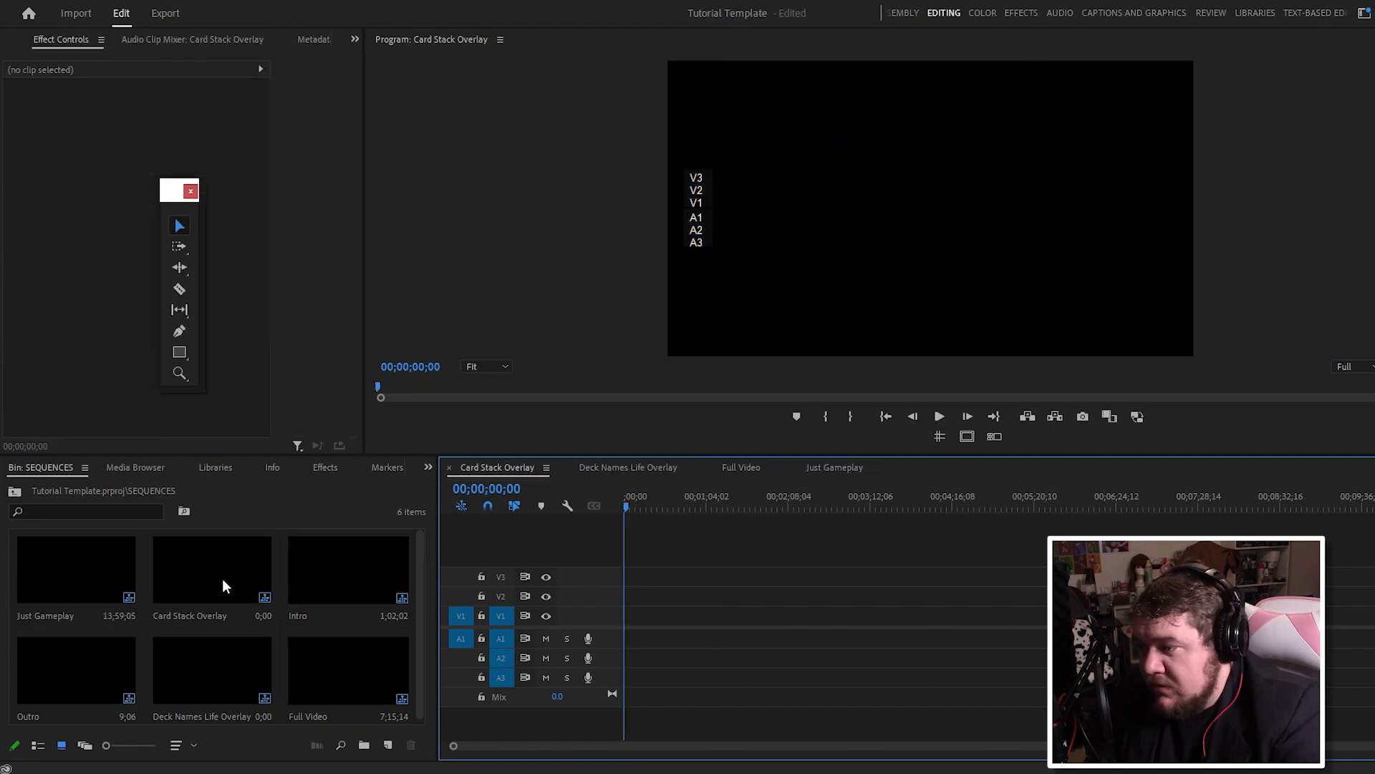
drag(129, 557, 806, 594)
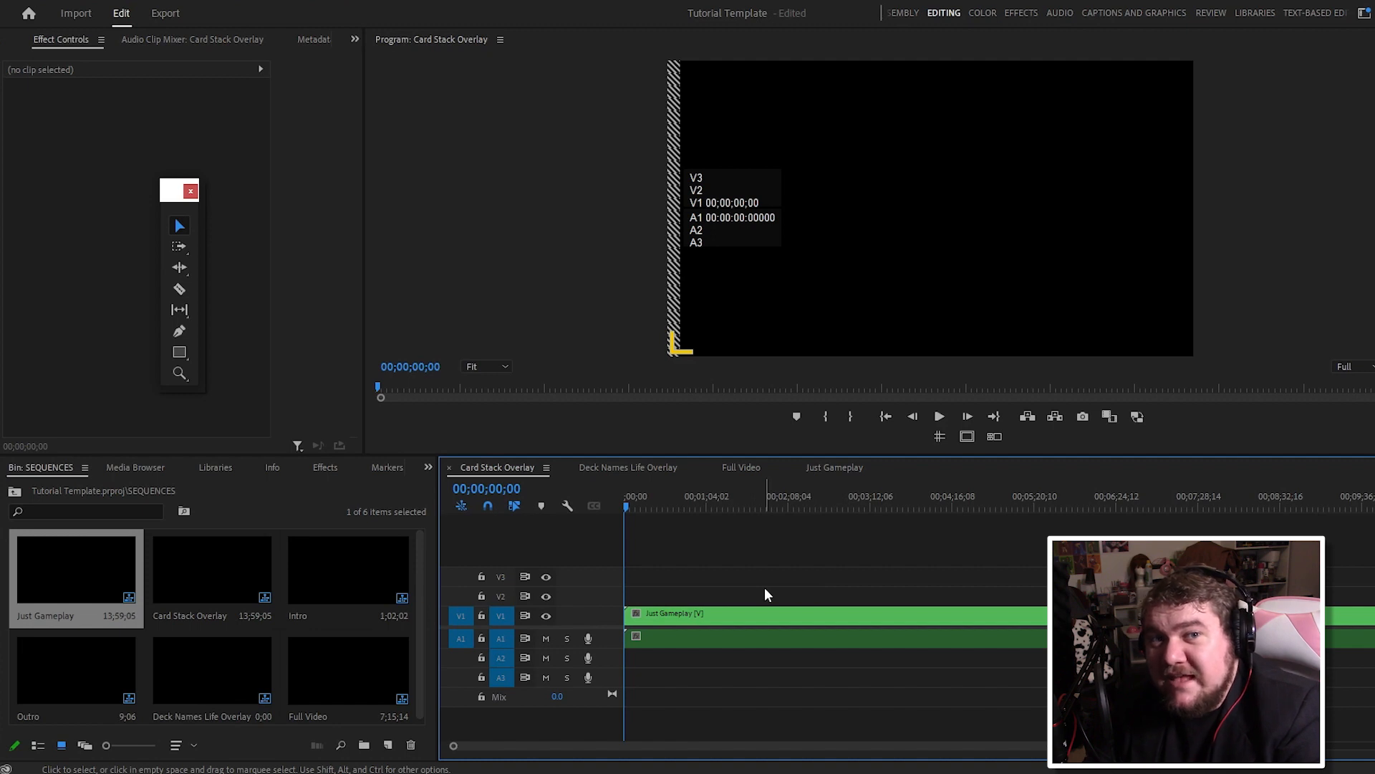
Step: Place the 2x2-131-young-pyromancer image from the MTG Cards bin at the start of V2, above Just Gameplay
click(15, 492)
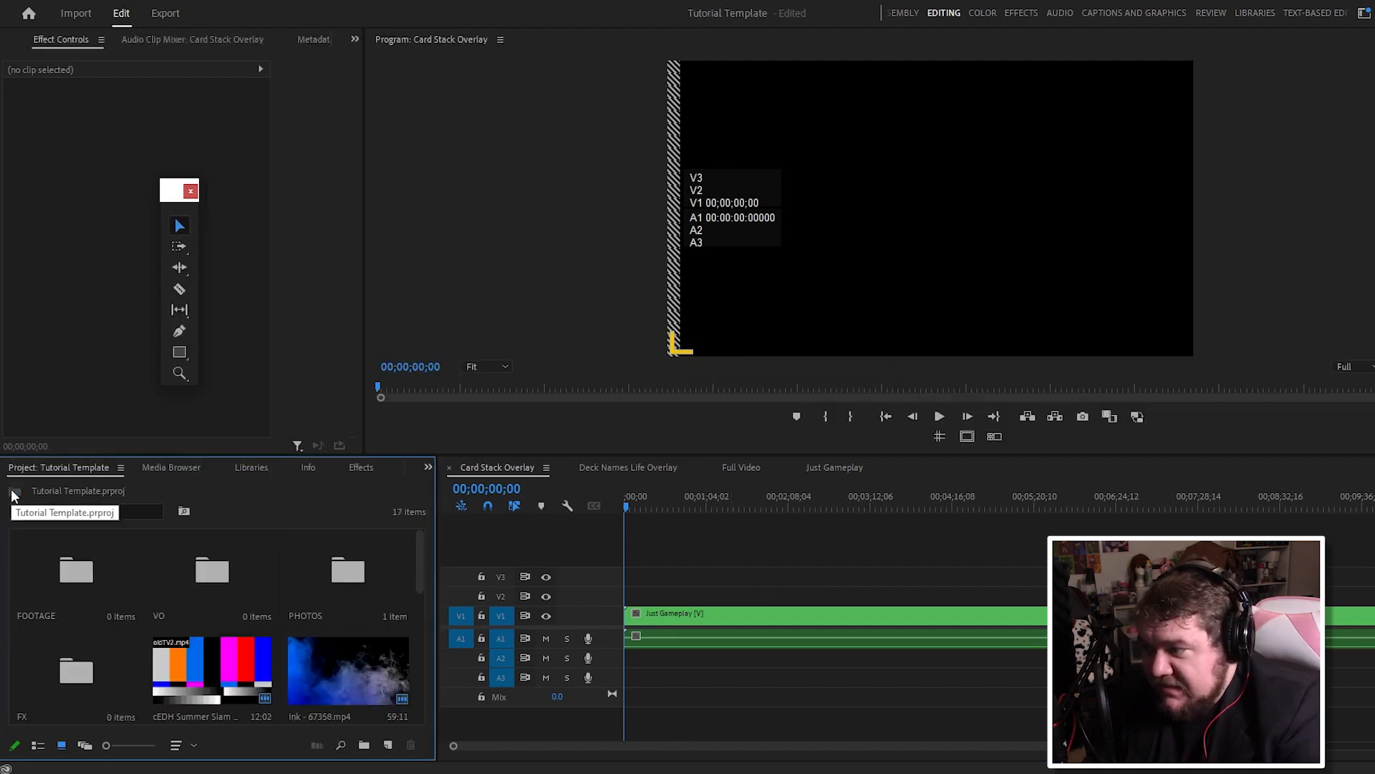
scroll(69, 634, down, 5)
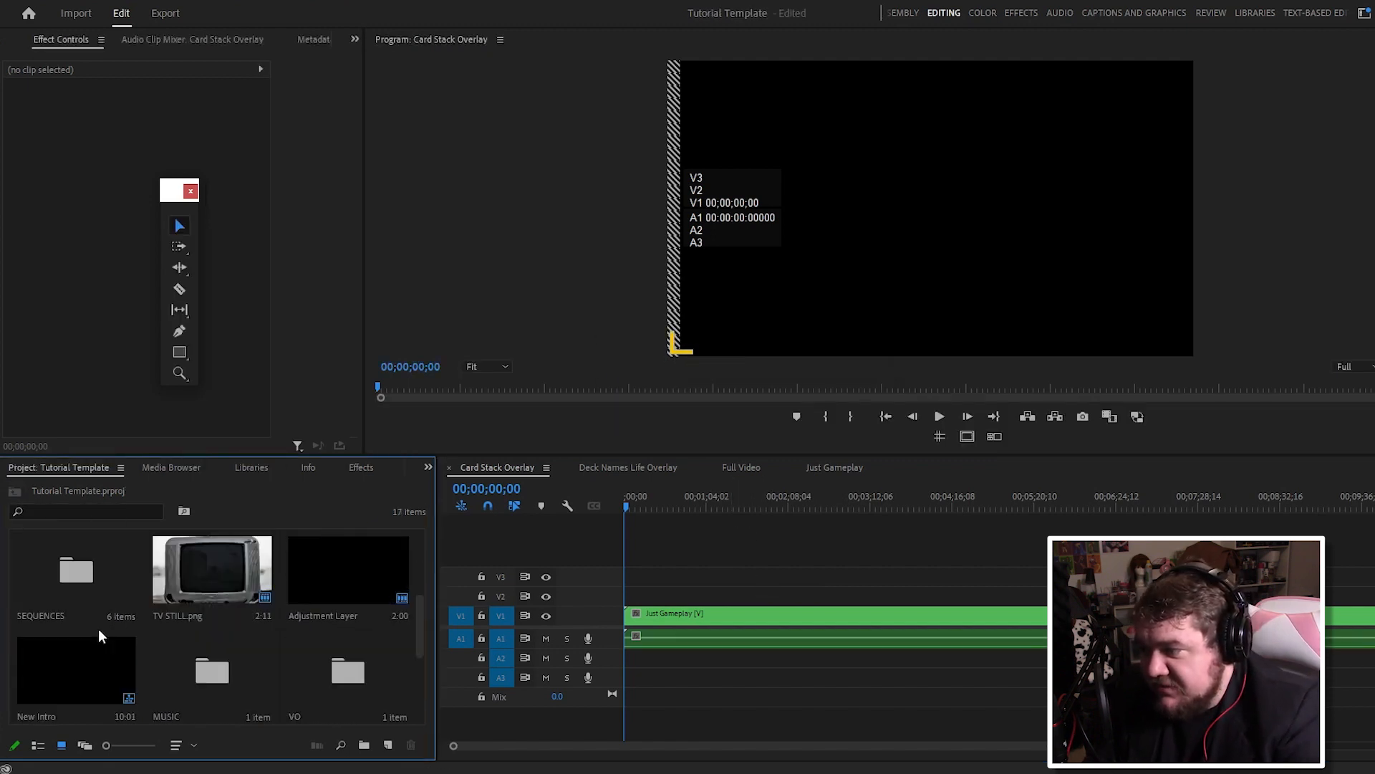
scroll(251, 587, down, 2)
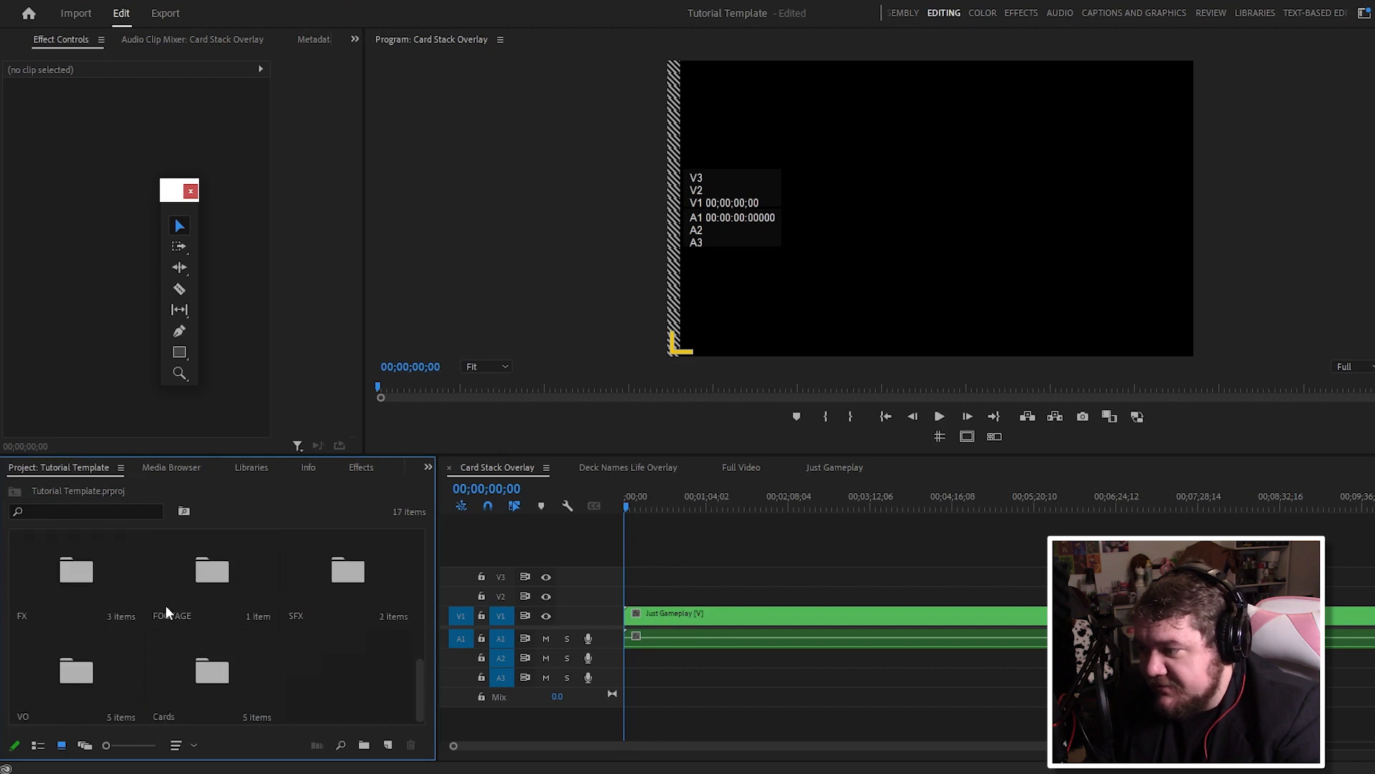
scroll(165, 605, up, 6)
double_click(352, 573)
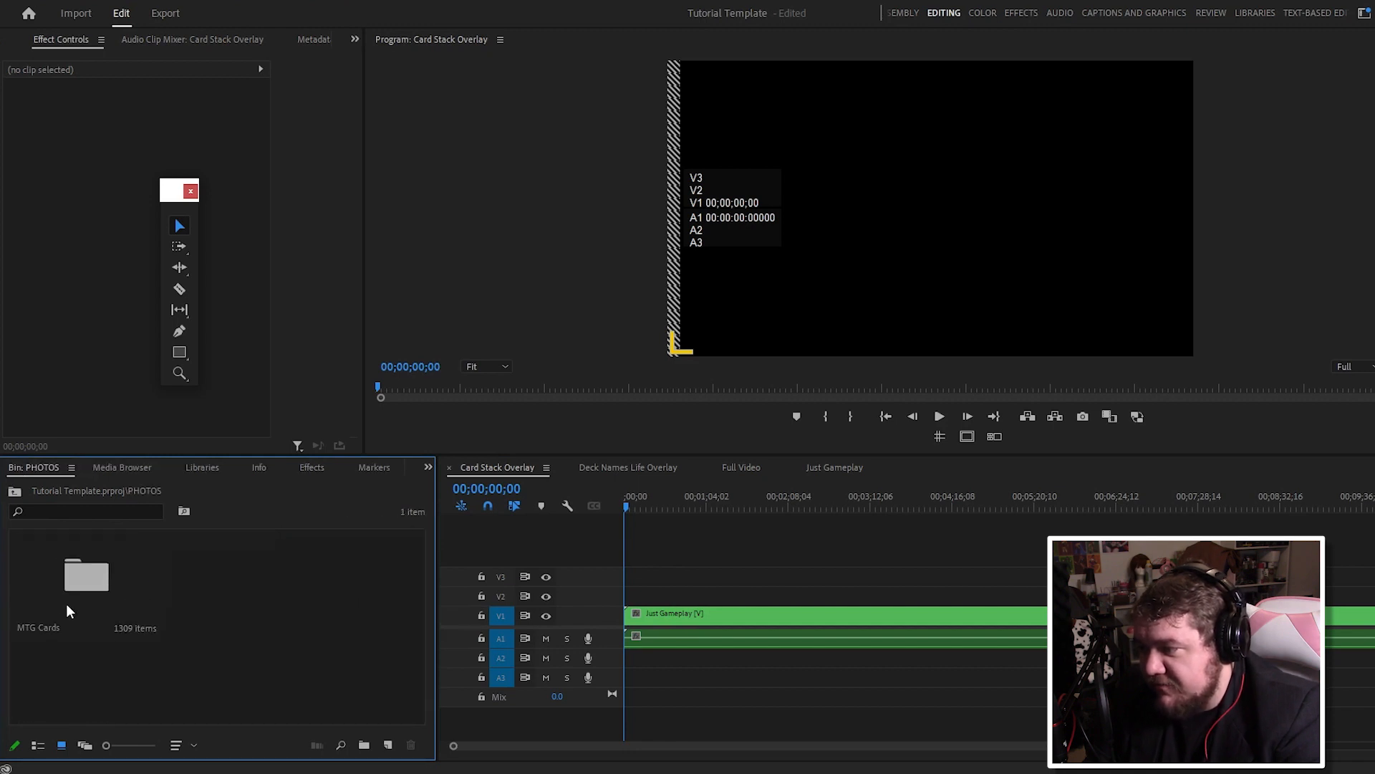
double_click(74, 573)
drag(348, 573, 774, 590)
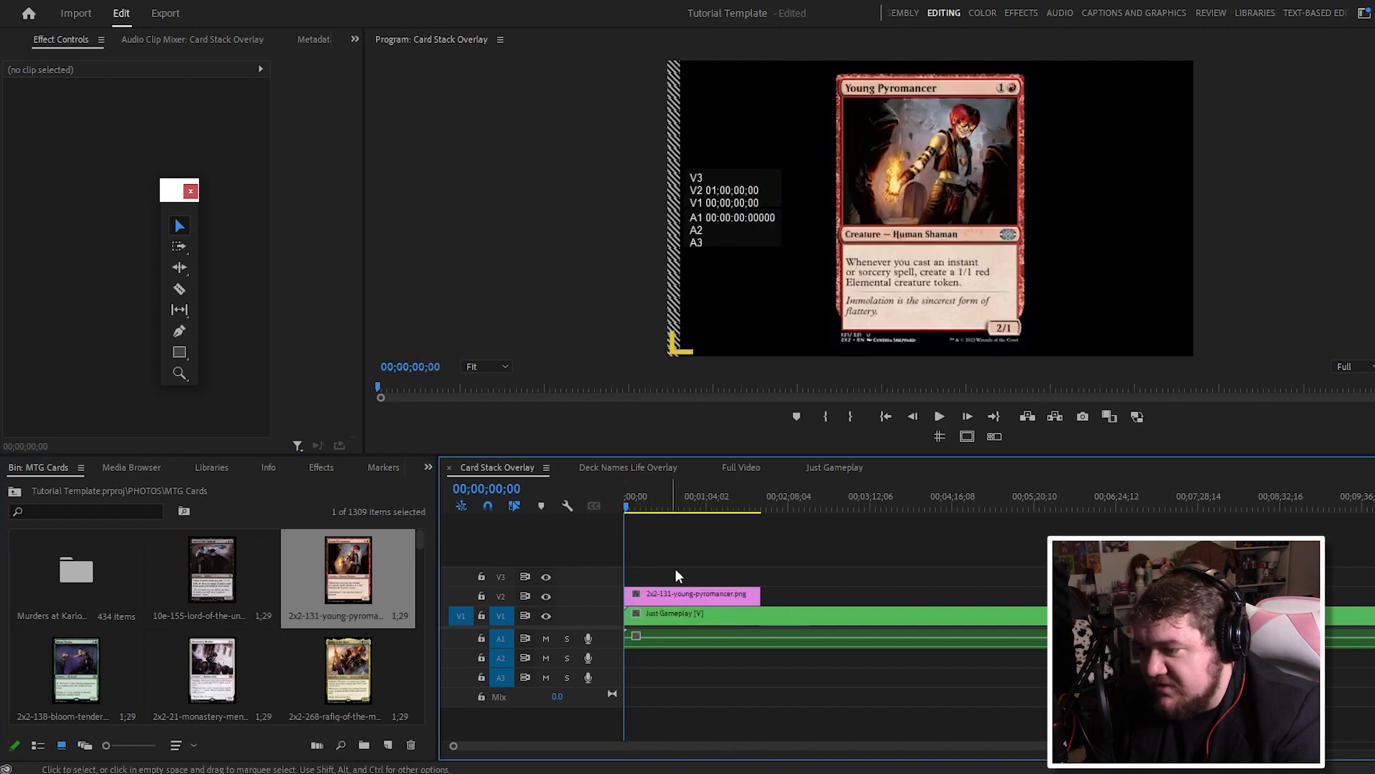
Step: Set the Young Pyromancer clip's scale to 50, moving the floating tools out of the way of its settings
click(664, 599)
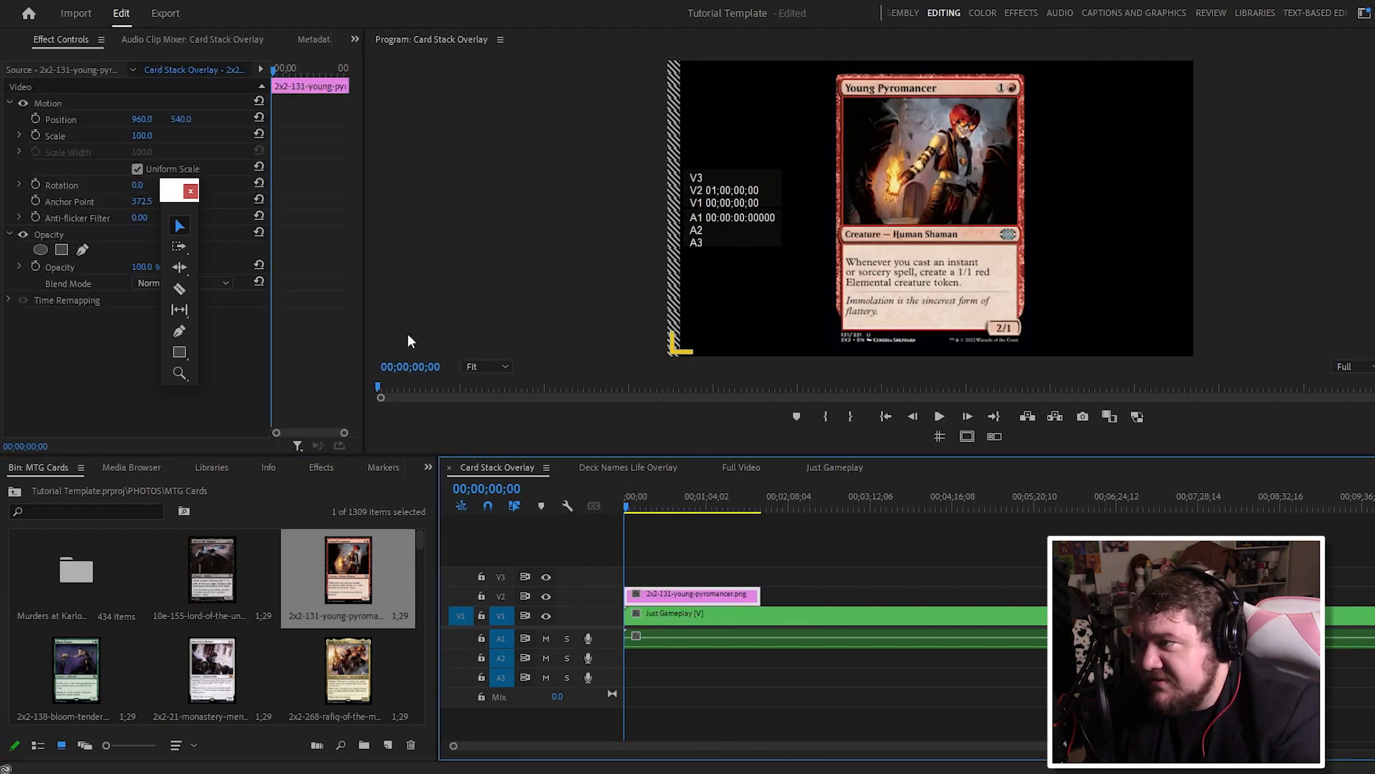
drag(178, 197, 109, 303)
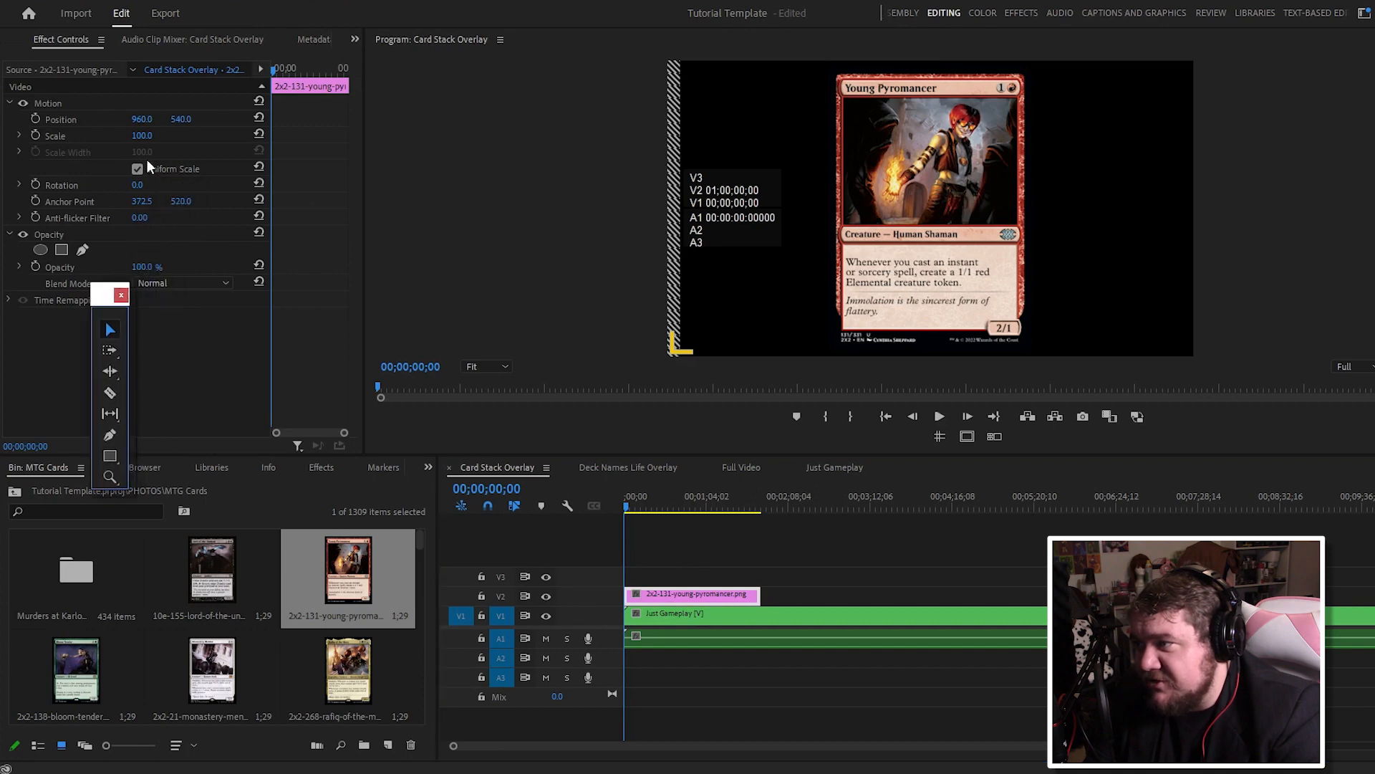
click(143, 134)
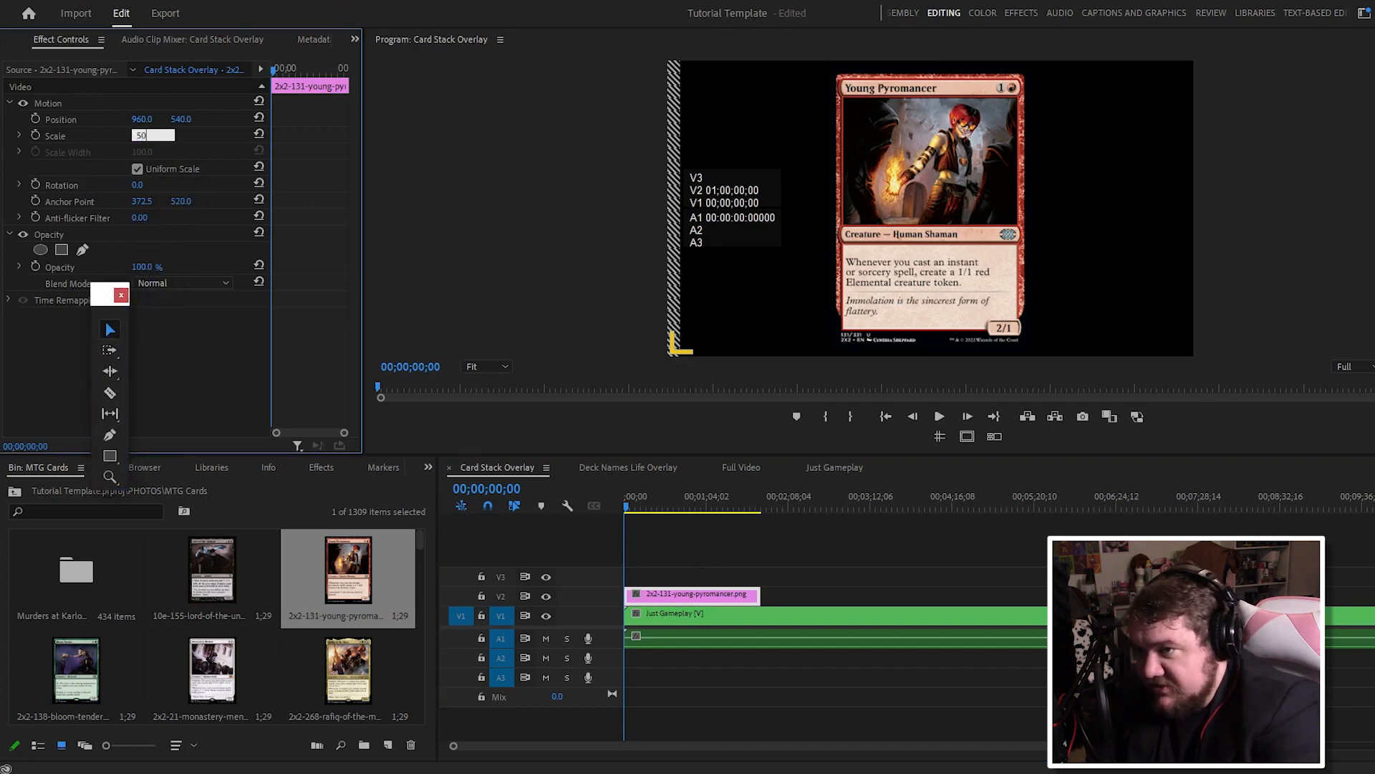
text(50)
key(Return)
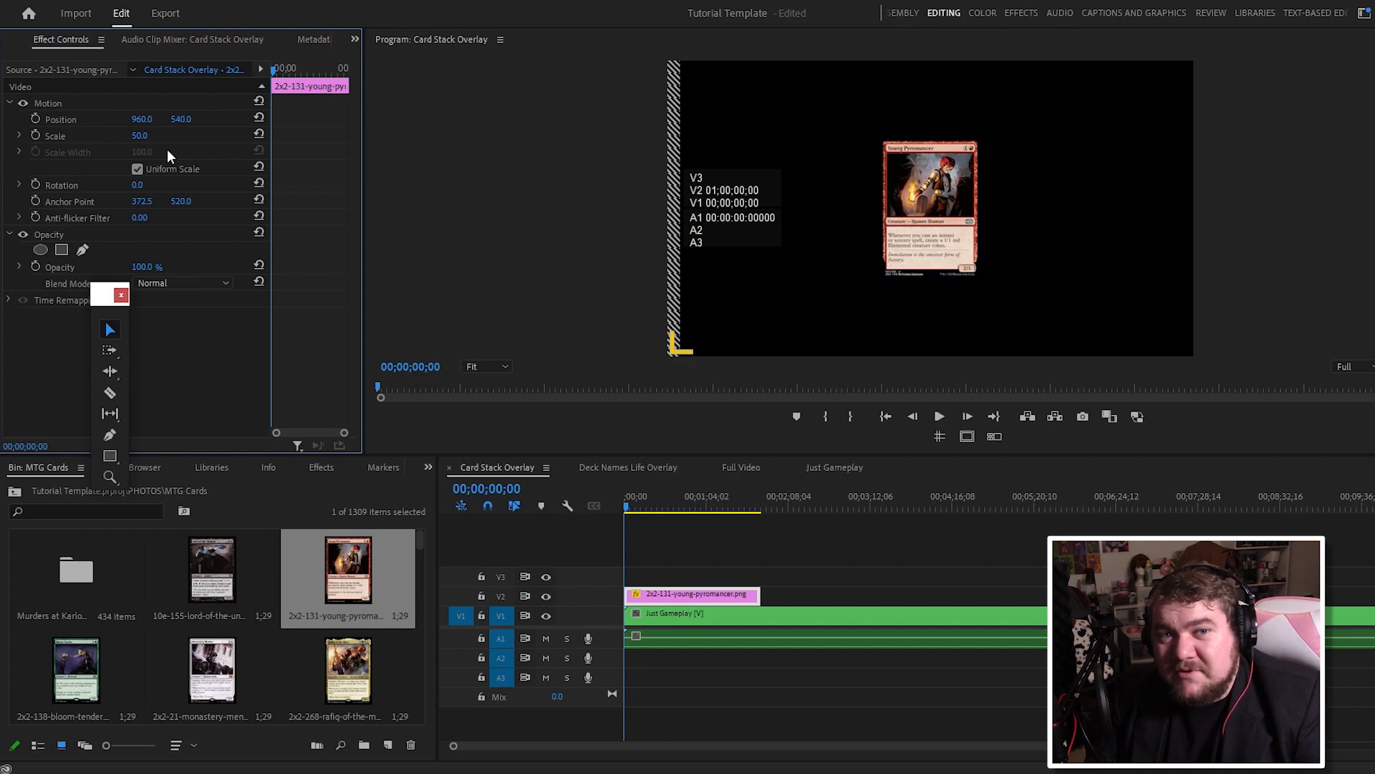
Step: Place the Lord of the Undead, 2x2-21 Monastery Mentor and 2x2-268 Rafiq card images on V2 after Young Pyromancer, with gaps between them
click(665, 506)
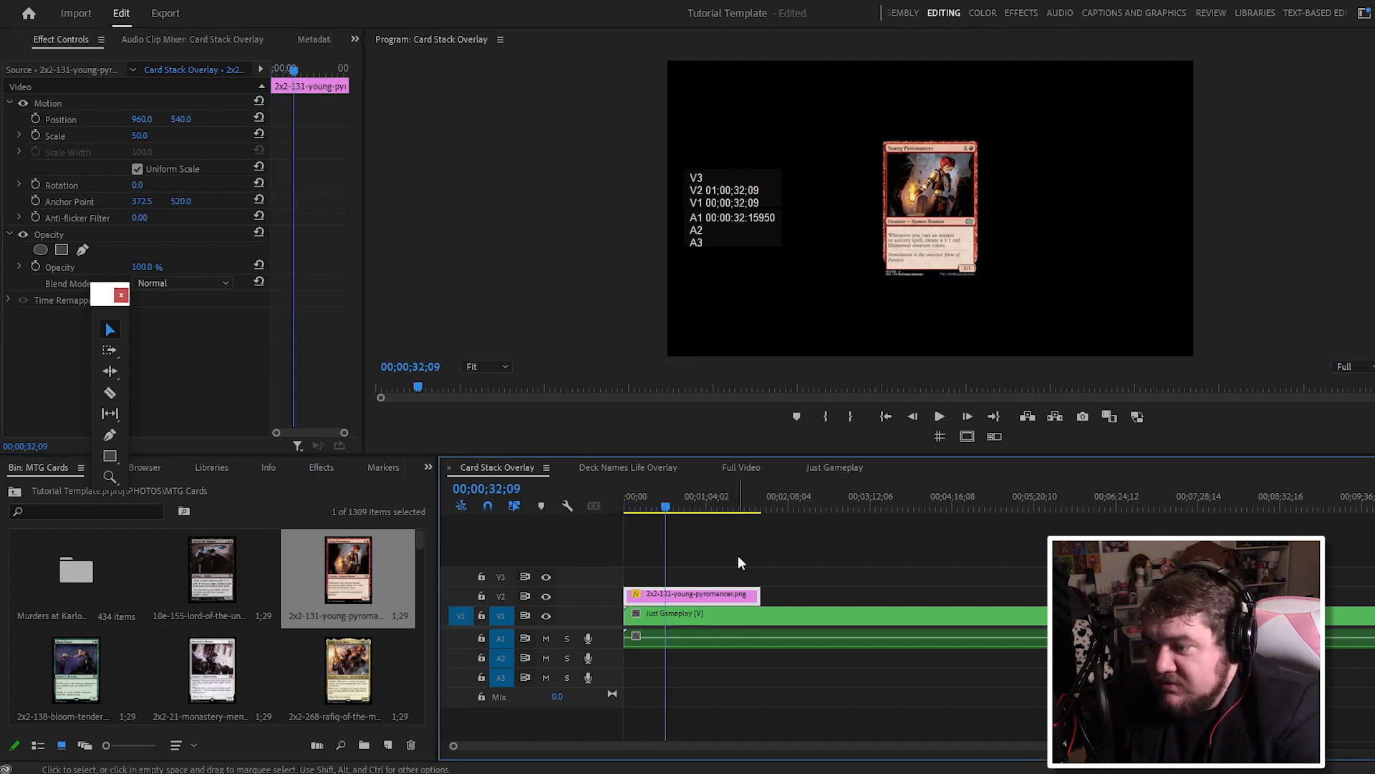
click(728, 567)
click(699, 597)
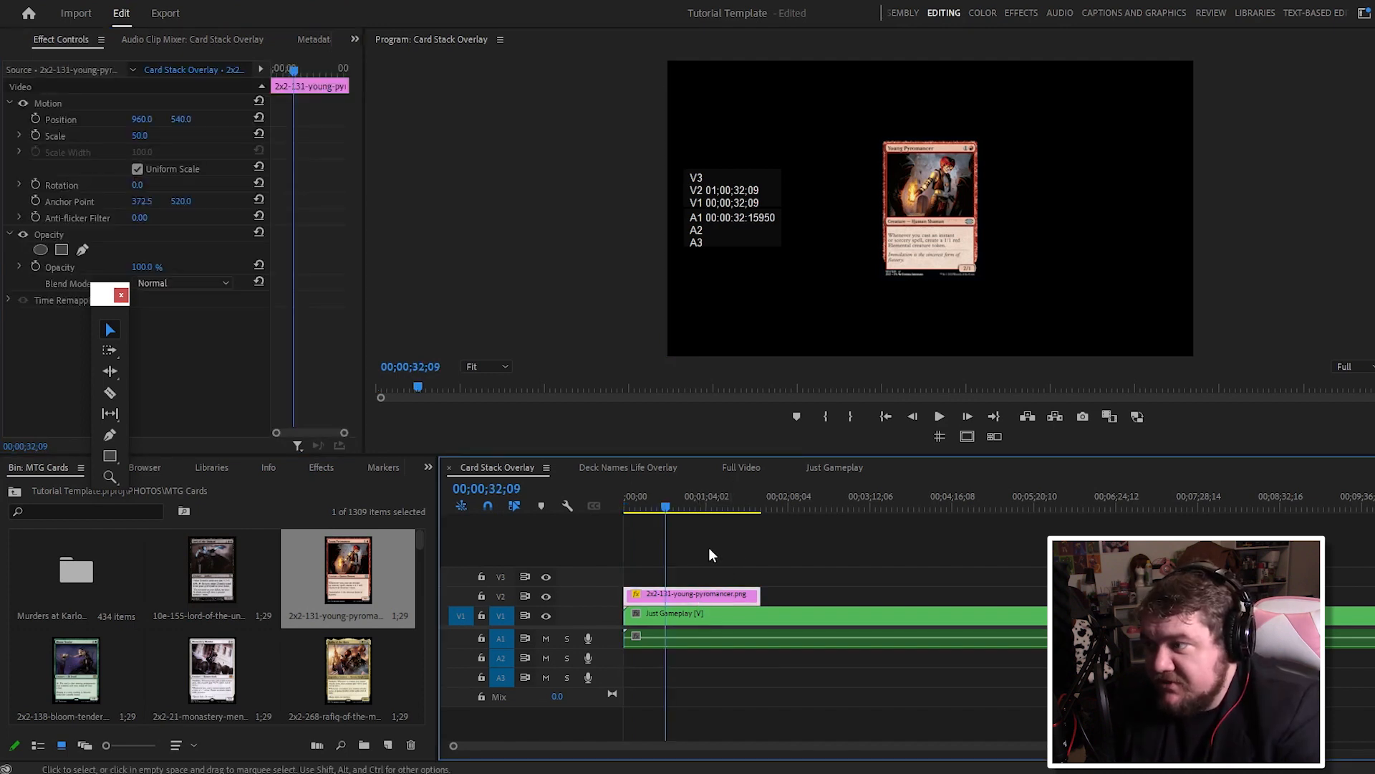
key(z)
alt+click(896, 584)
key(v)
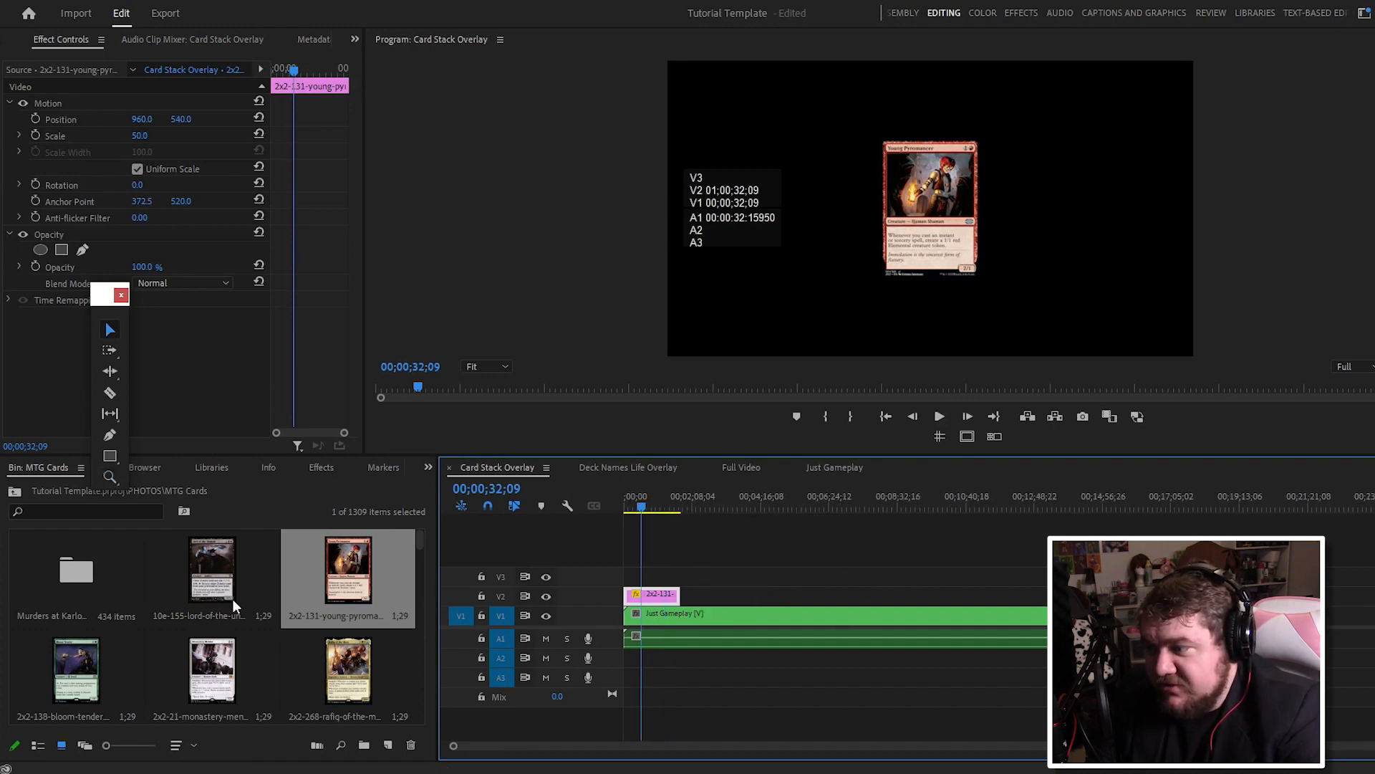
click(221, 606)
drag(222, 605, 702, 596)
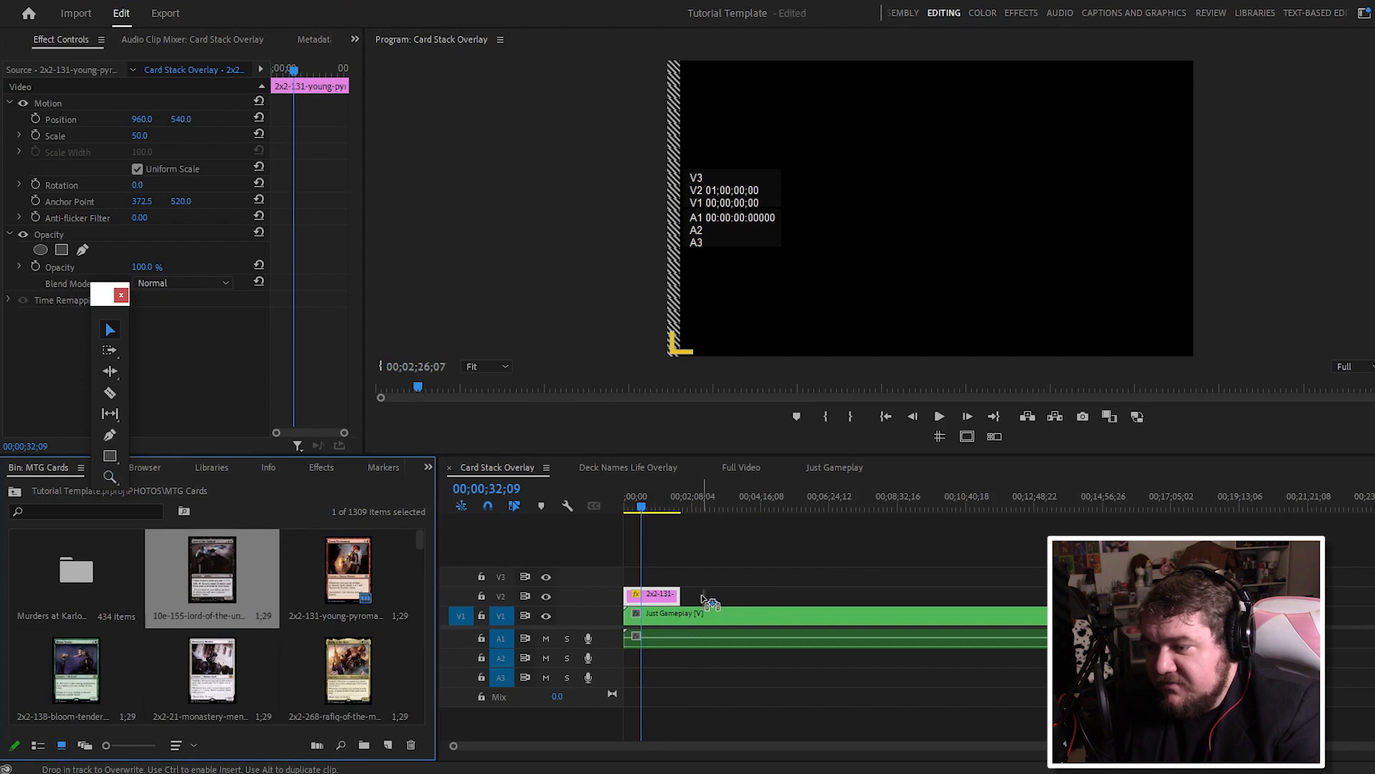
click(254, 684)
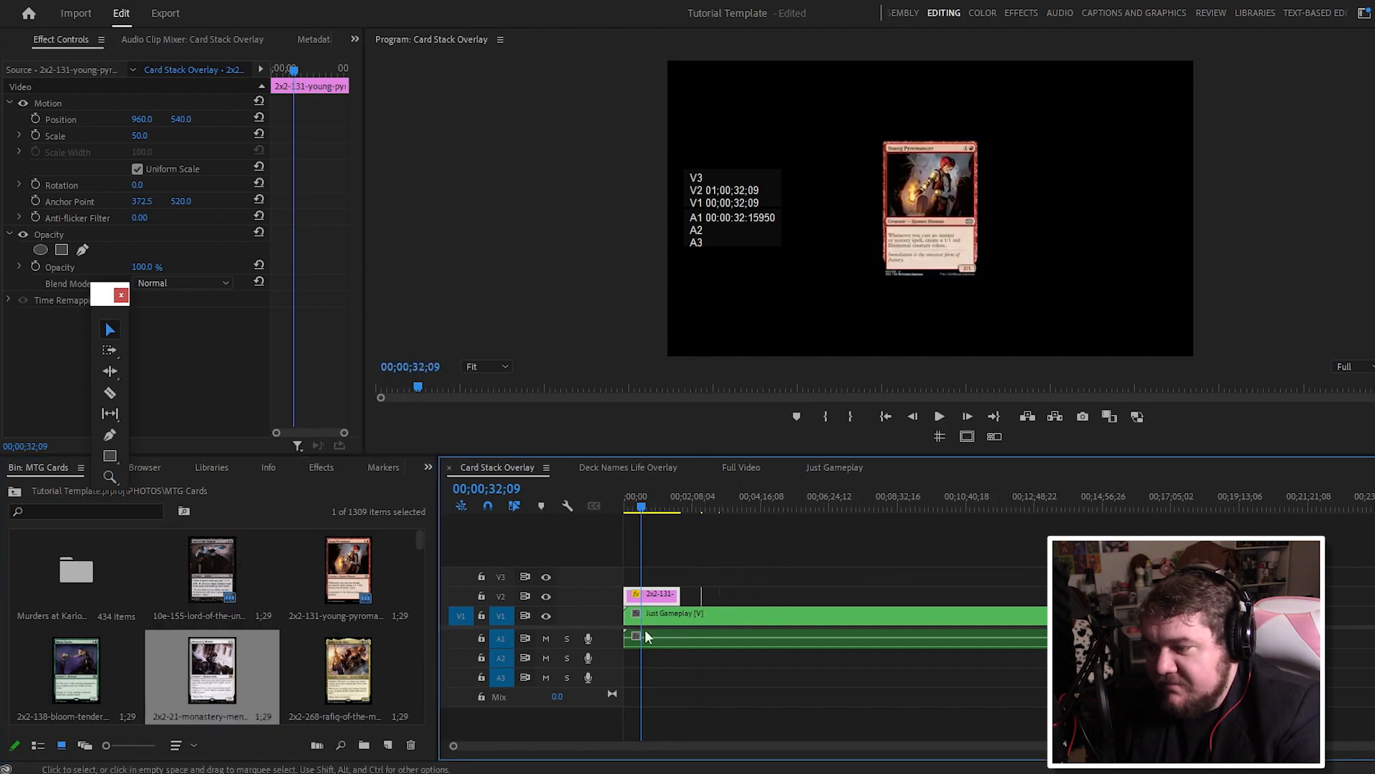
drag(328, 692, 771, 597)
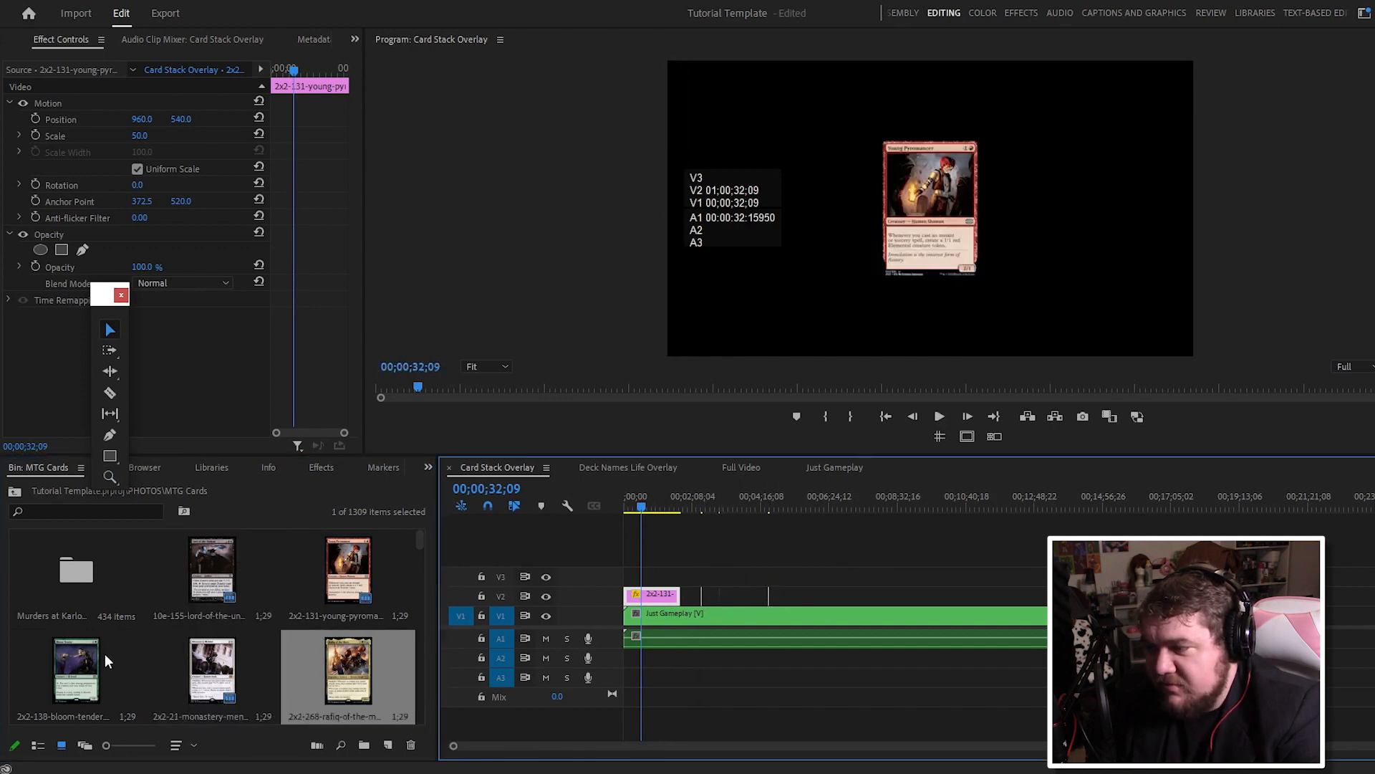
Step: Add the 2xm-223-time-sieve, 2xm-225 Vexing Shusher and 2xm-218-sen-triplets card images further along V2, spaced apart
scroll(281, 666, down, 5)
drag(209, 677, 813, 596)
drag(358, 670, 860, 598)
drag(394, 604, 901, 597)
Step: Move the playhead to the Lord of the Undead card at about 2:26 to check its size
click(868, 567)
key(equal)
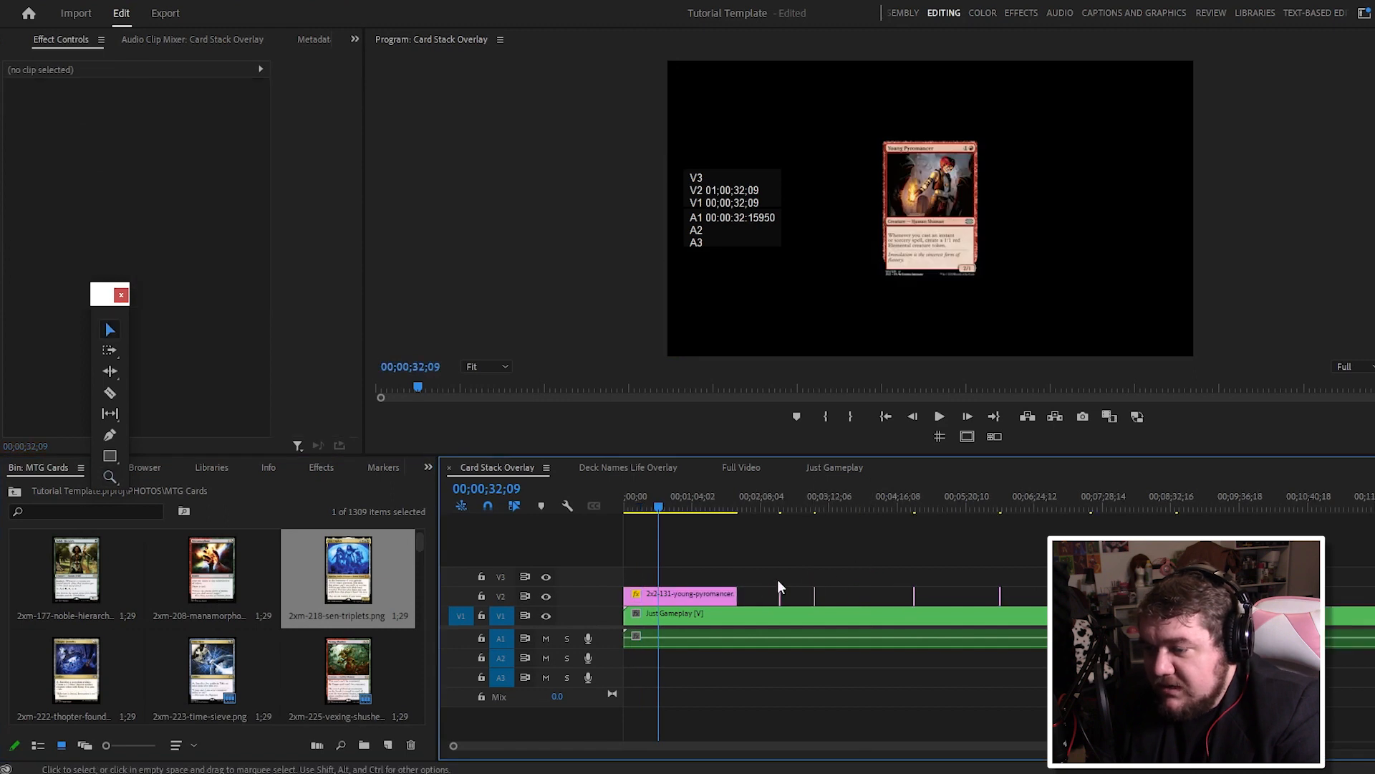
click(778, 509)
key(equal)
click(937, 509)
click(939, 507)
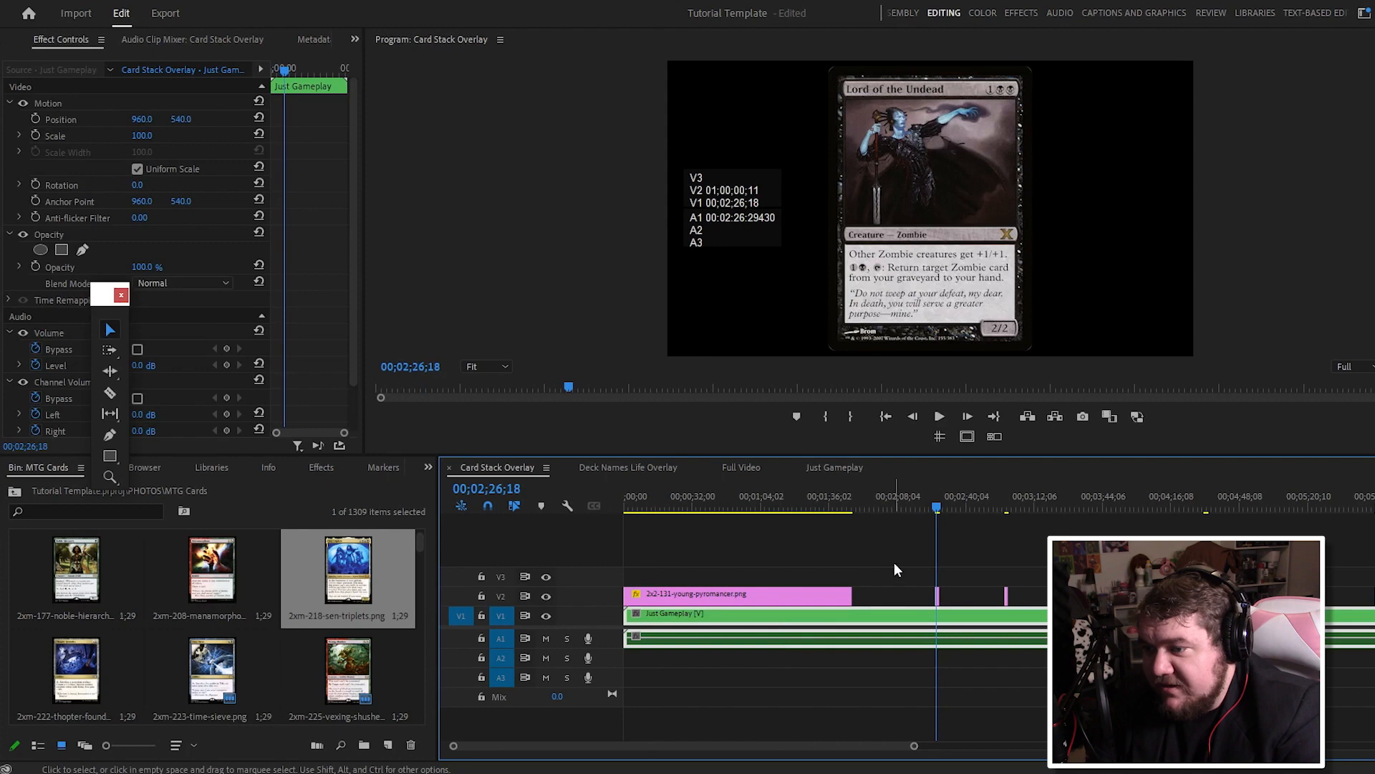
Step: Copy the Young Pyromancer clip and paste only its Motion attributes onto all the other card clips on V2
click(742, 507)
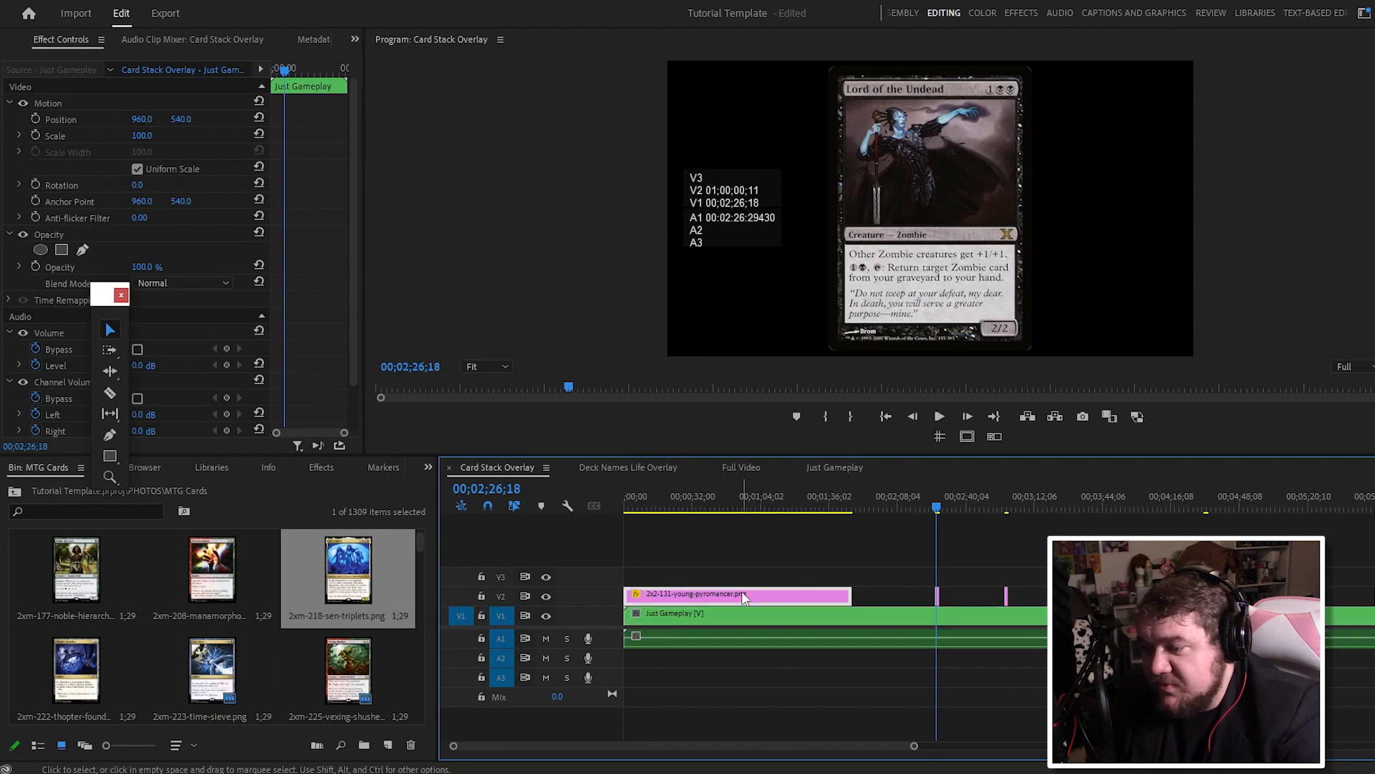
right_click(757, 595)
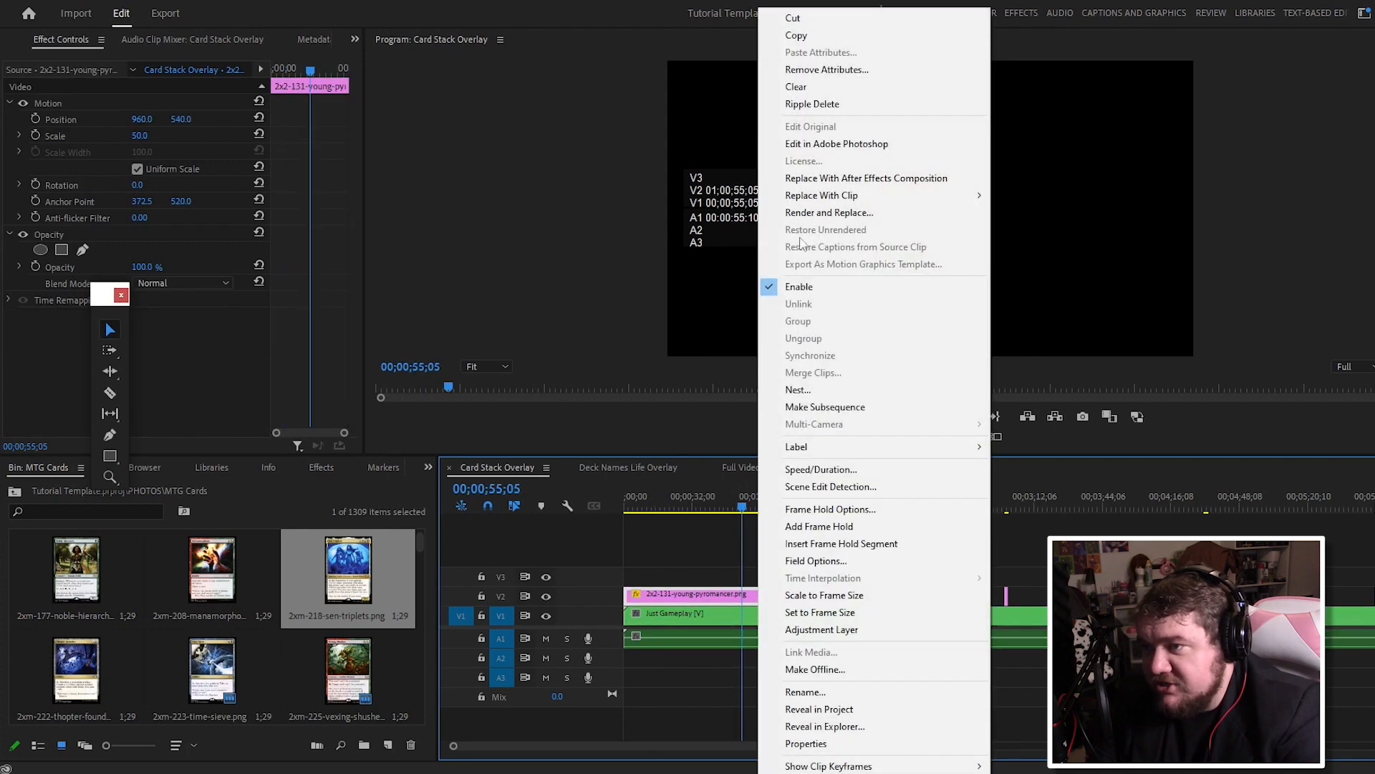
click(835, 40)
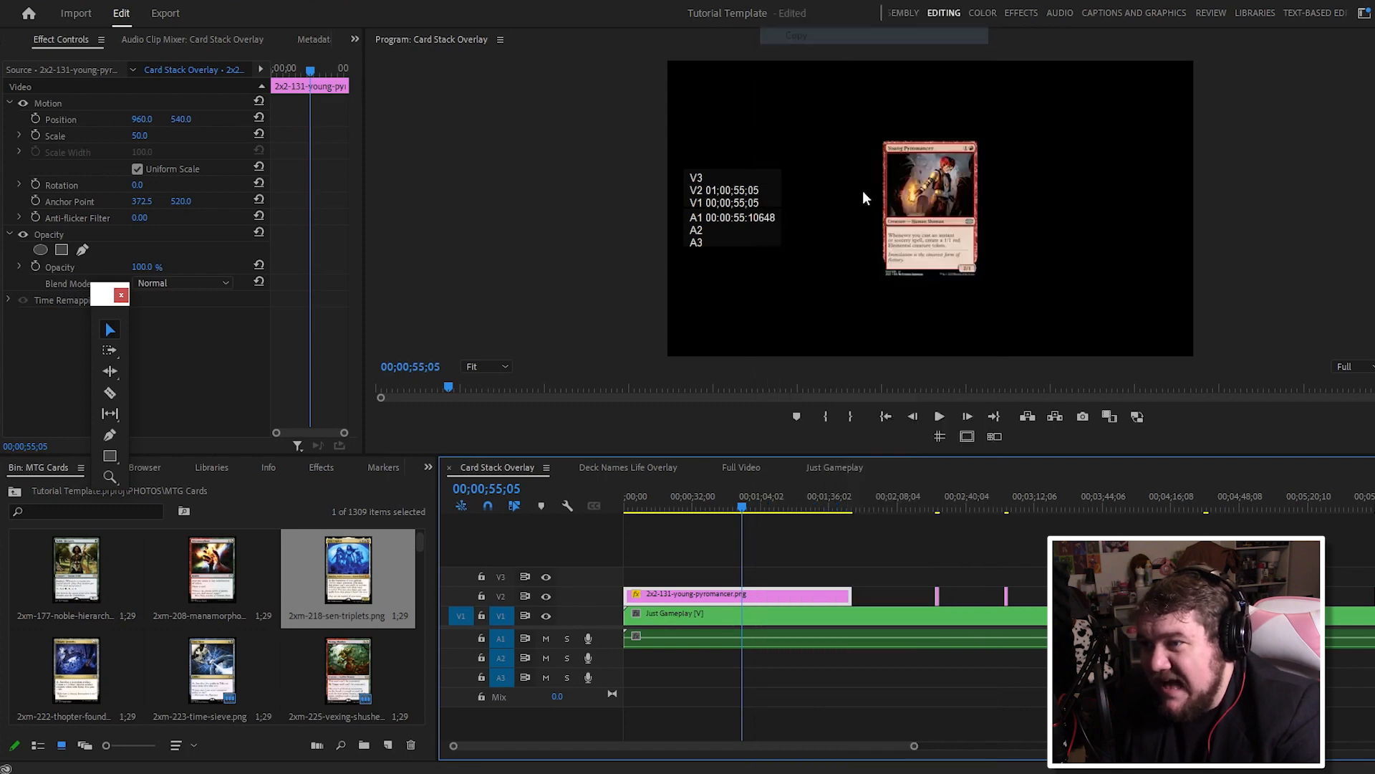
scroll(834, 609, down, 5)
drag(1263, 602, 1341, 598)
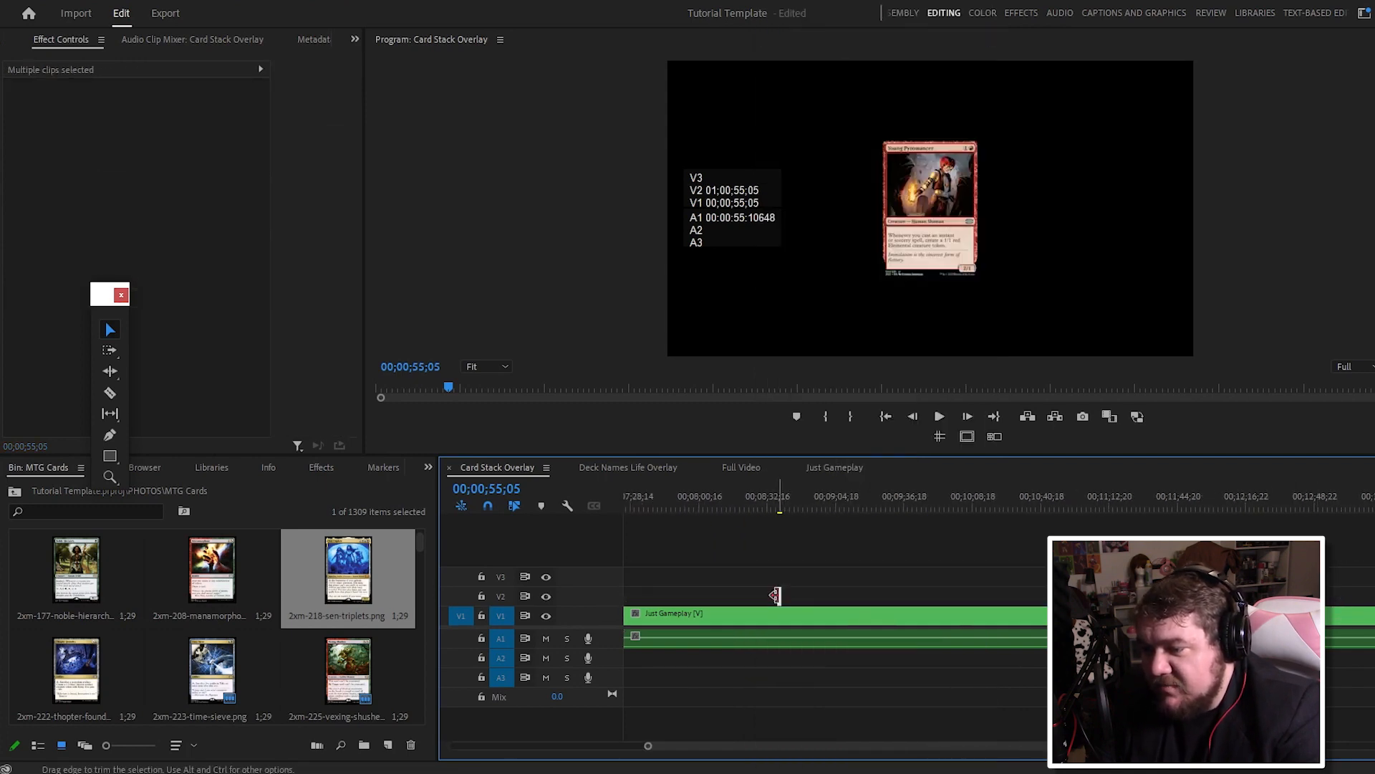
right_click(782, 595)
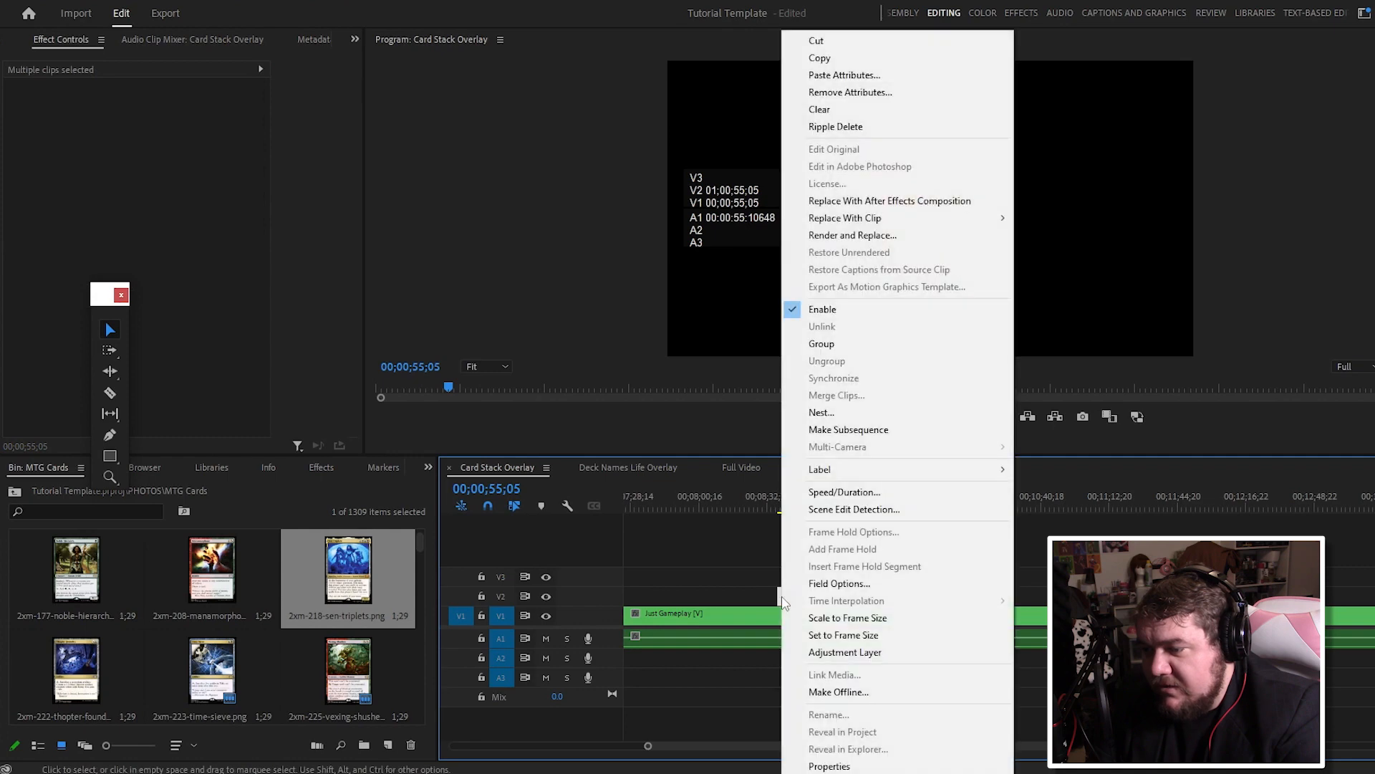
click(838, 76)
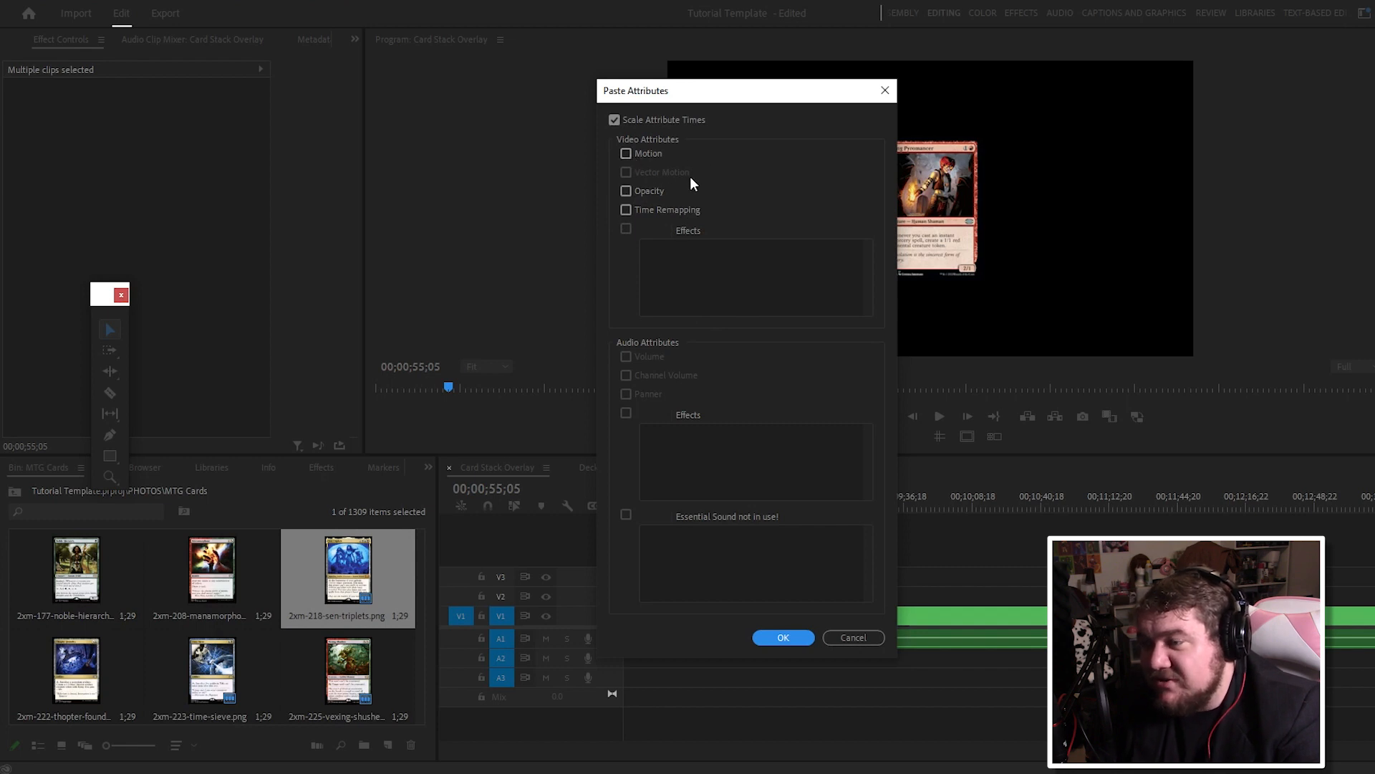
click(627, 154)
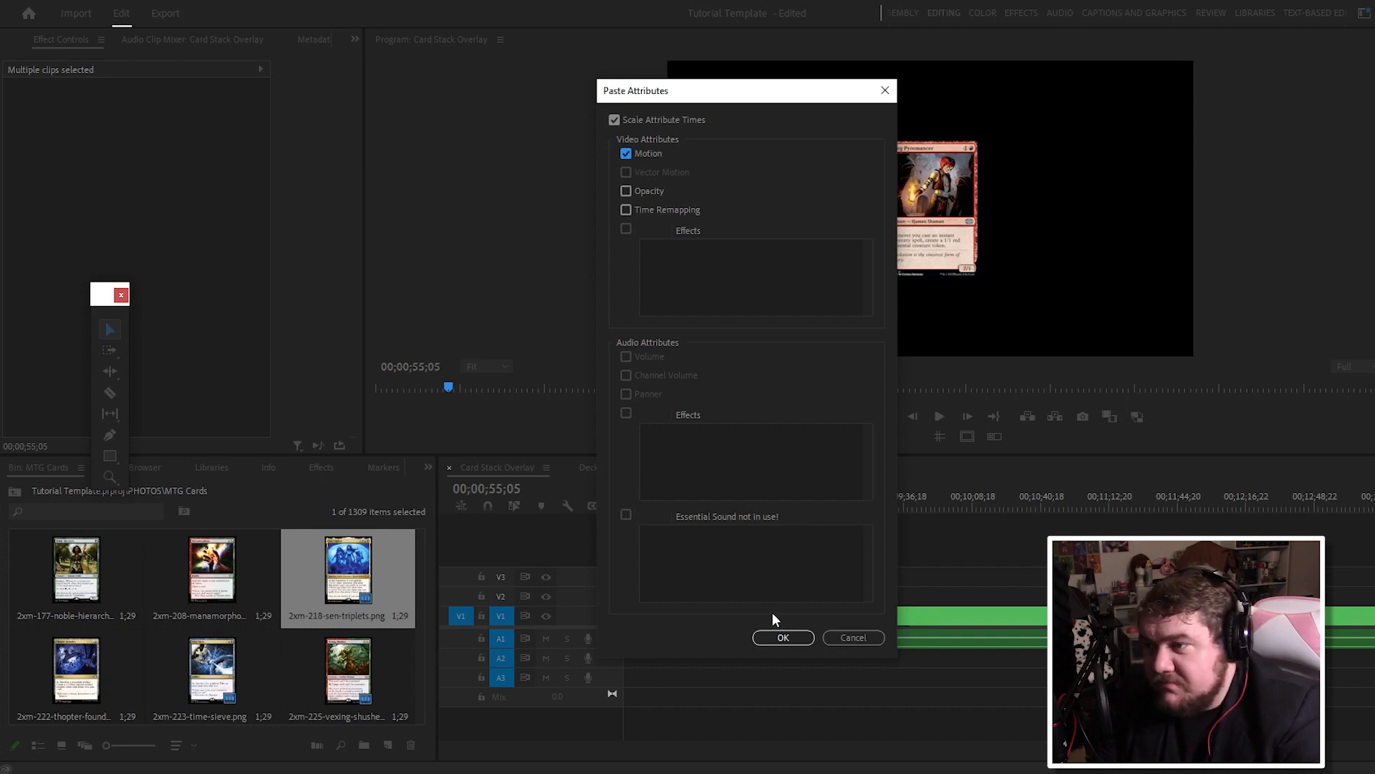
click(782, 637)
Step: Review the size of the spaced card clips on V2, then return the playhead to the sequence start
drag(772, 493, 780, 501)
key(z)
alt+click(747, 551)
key(v)
click(862, 507)
click(755, 509)
click(720, 501)
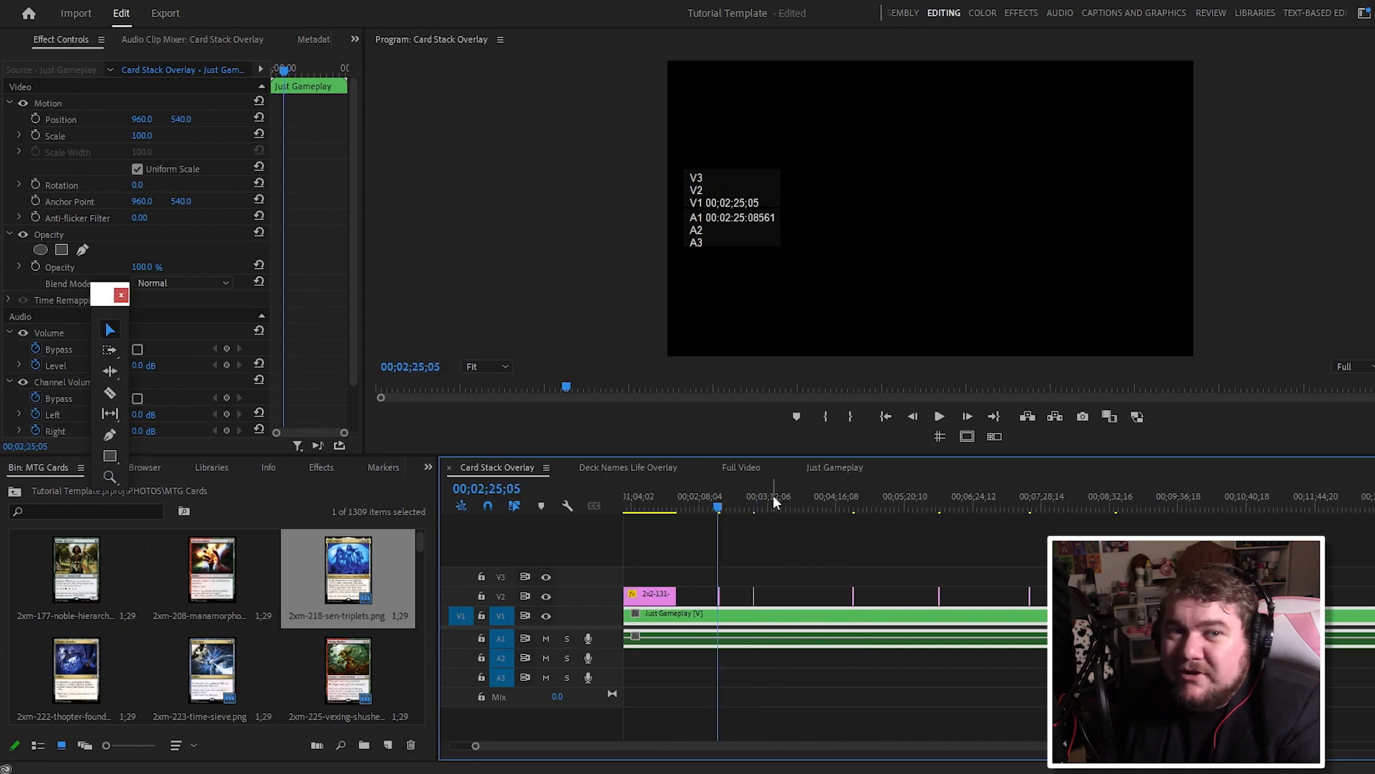
drag(672, 509, 612, 508)
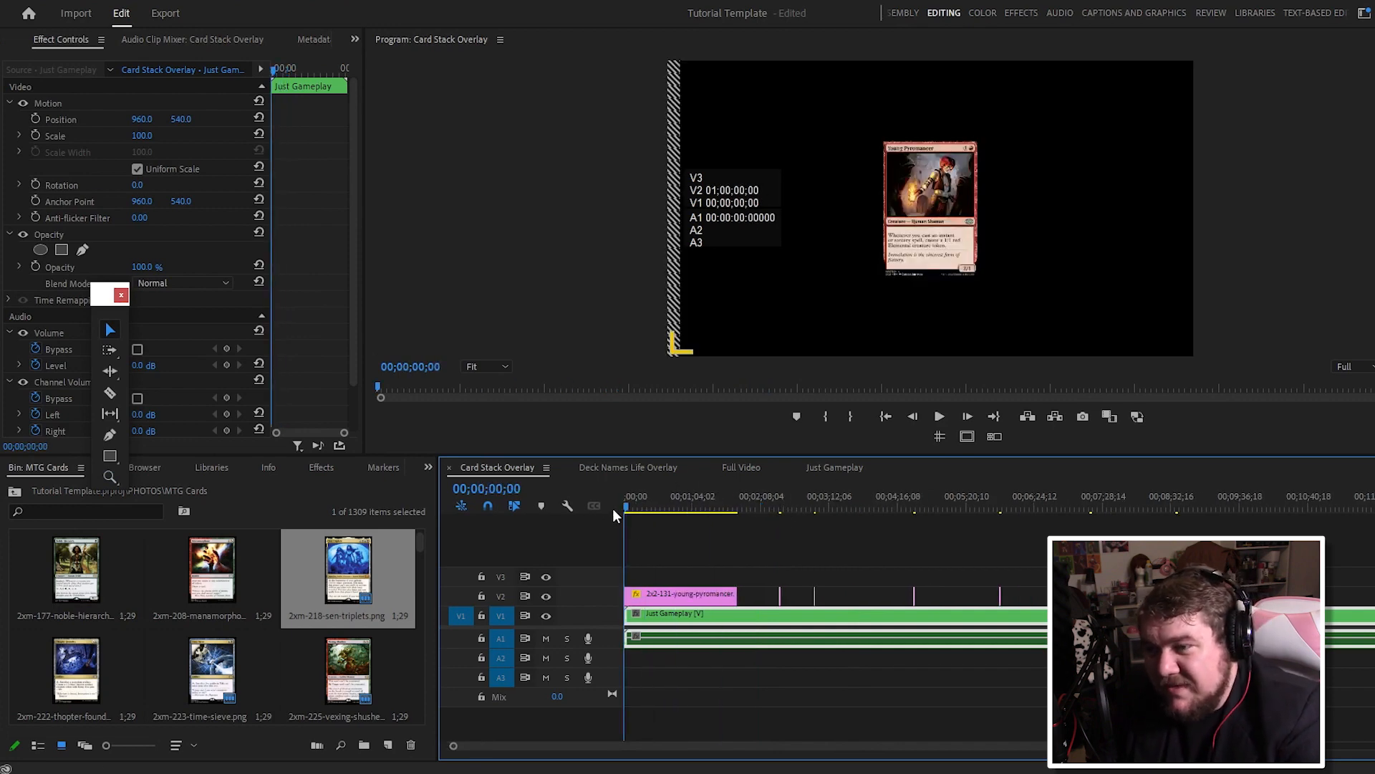
Step: Move the Young Pyromancer clip up to V5 at the sequence start and turn off that track's output
drag(649, 594, 648, 536)
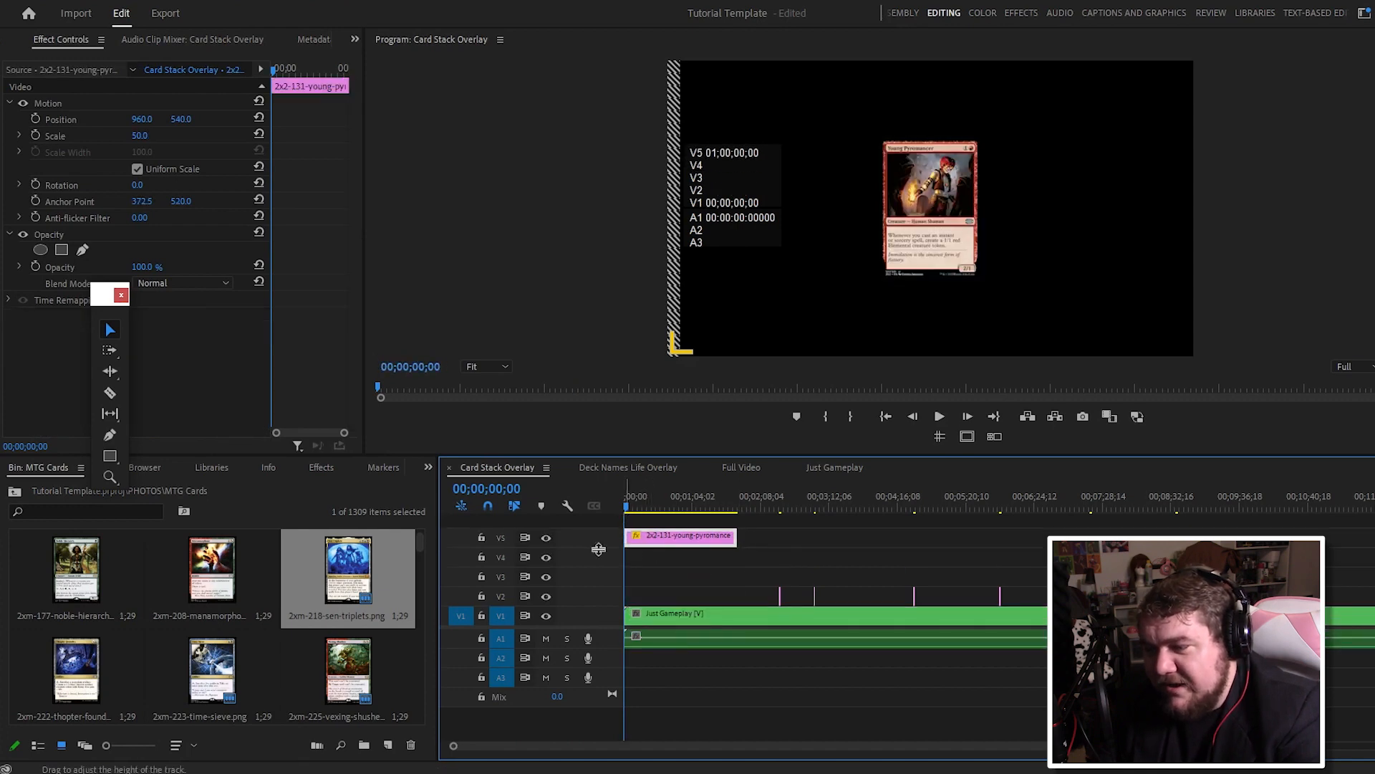
click(548, 538)
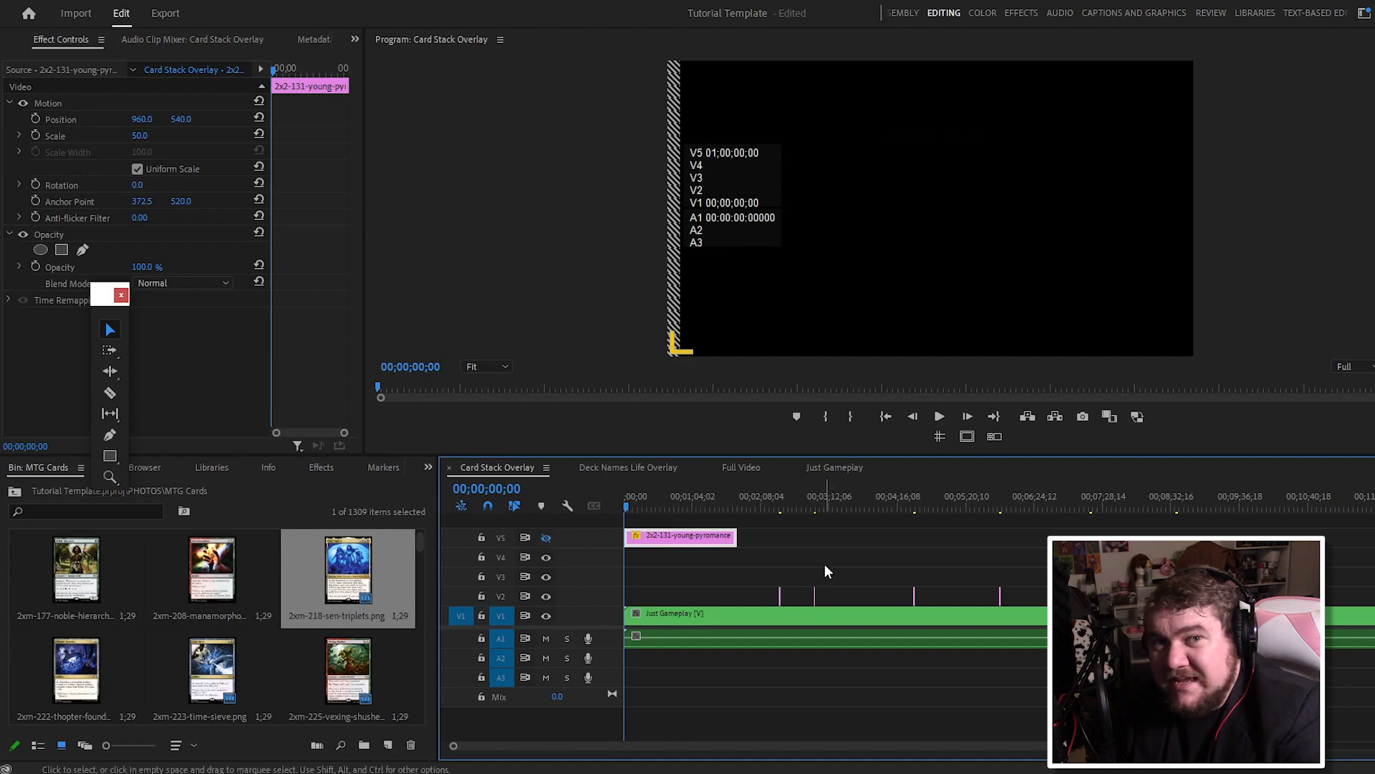
click(850, 582)
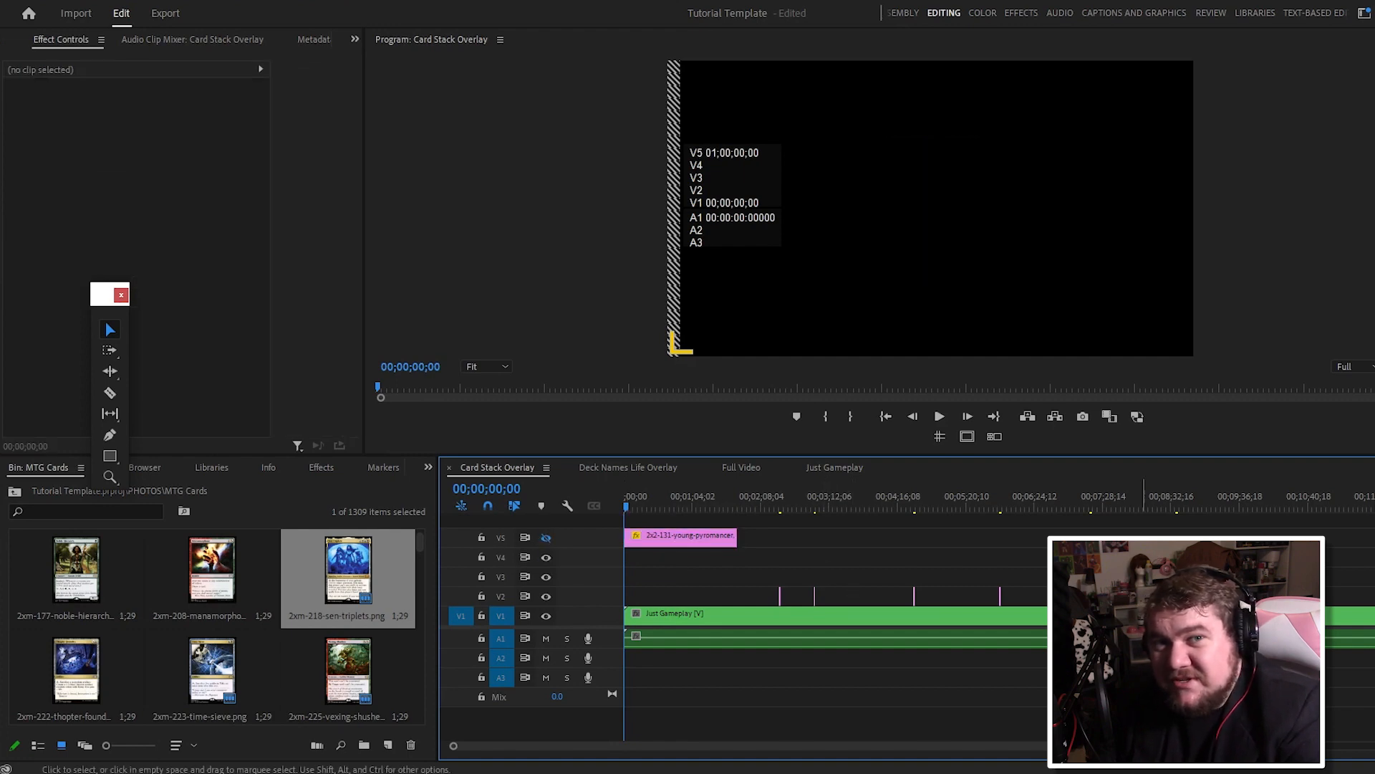
Step: Delete the spaced card clips from V2, save the project, and move the playhead to 00;00;32;04
drag(775, 564, 1249, 598)
key(Delete)
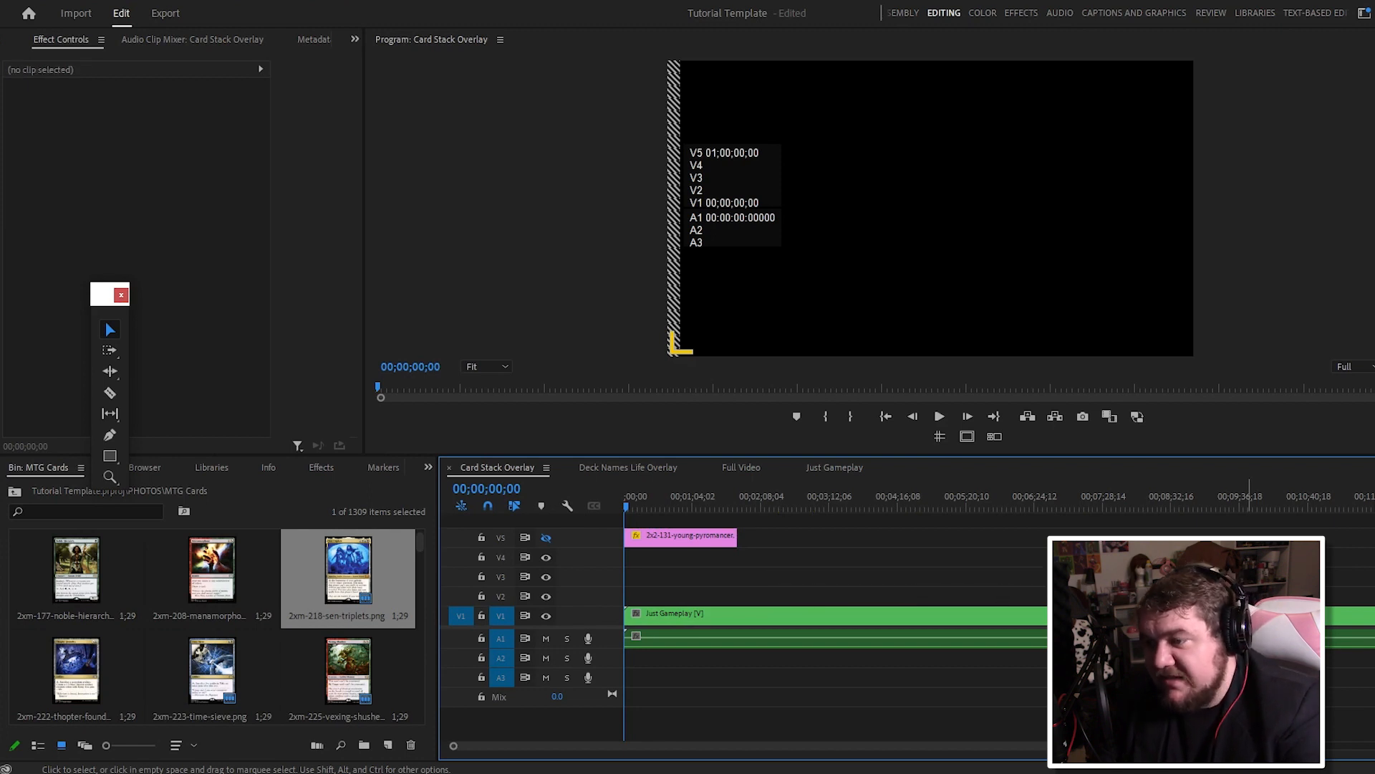
key(minus)
key(ctrl+s)
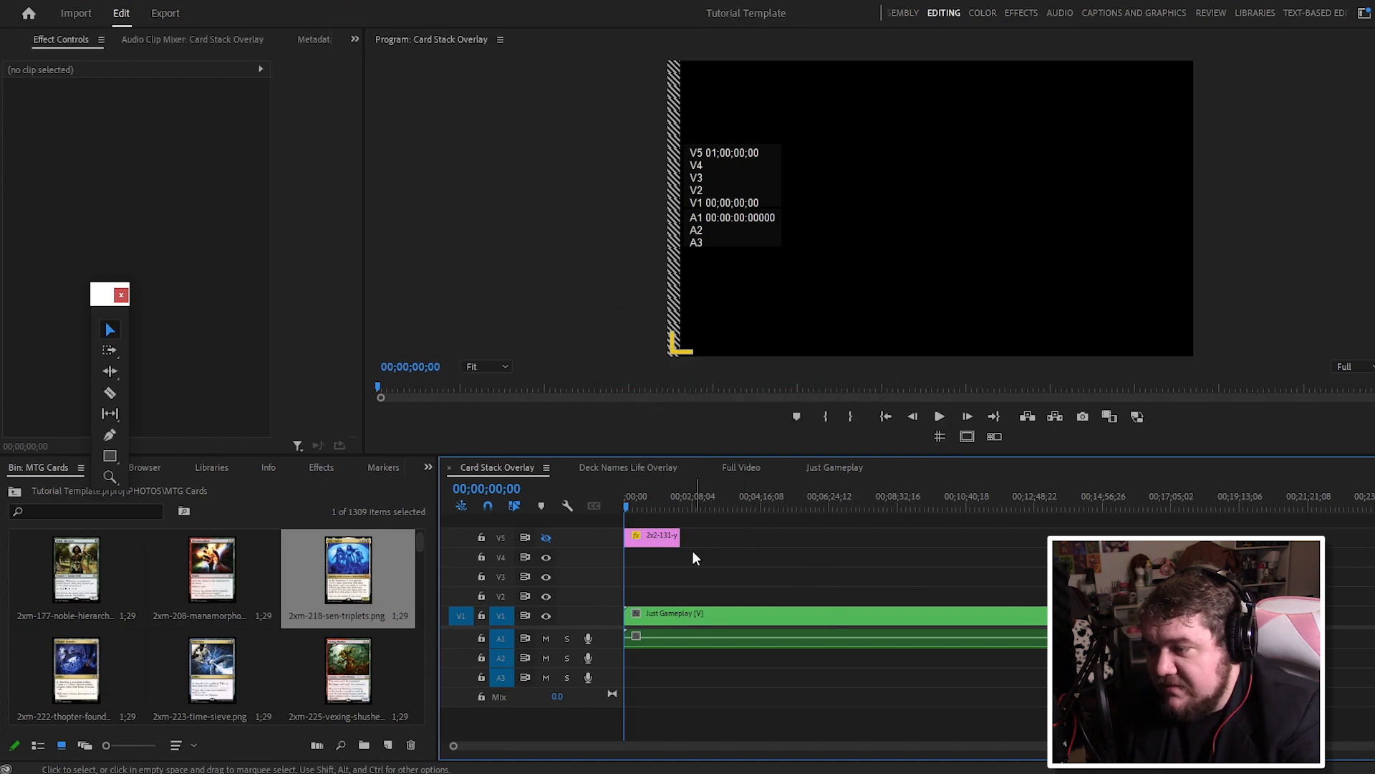
click(644, 502)
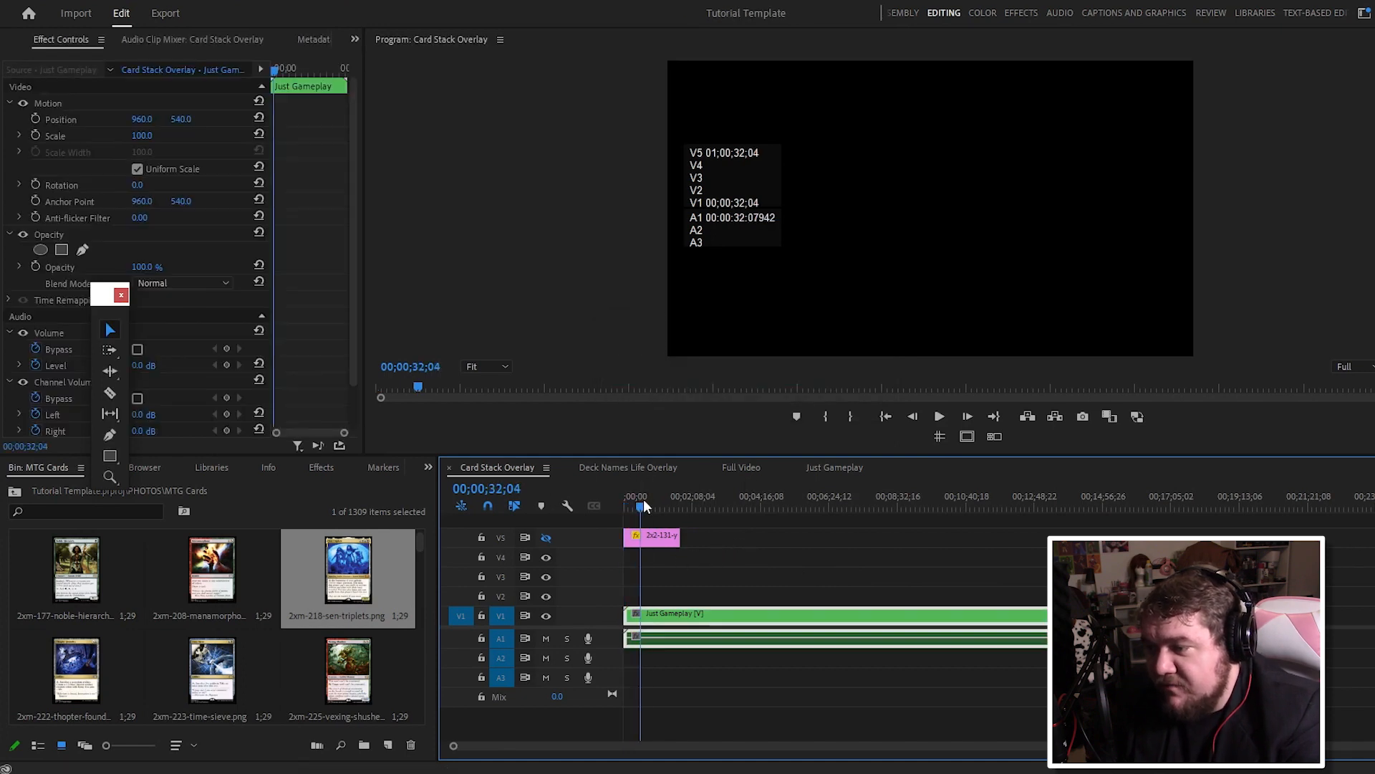
Step: Select the hidden Young Pyromancer clip on V5 and leave the MTG Cards bin for its parent folder
click(649, 537)
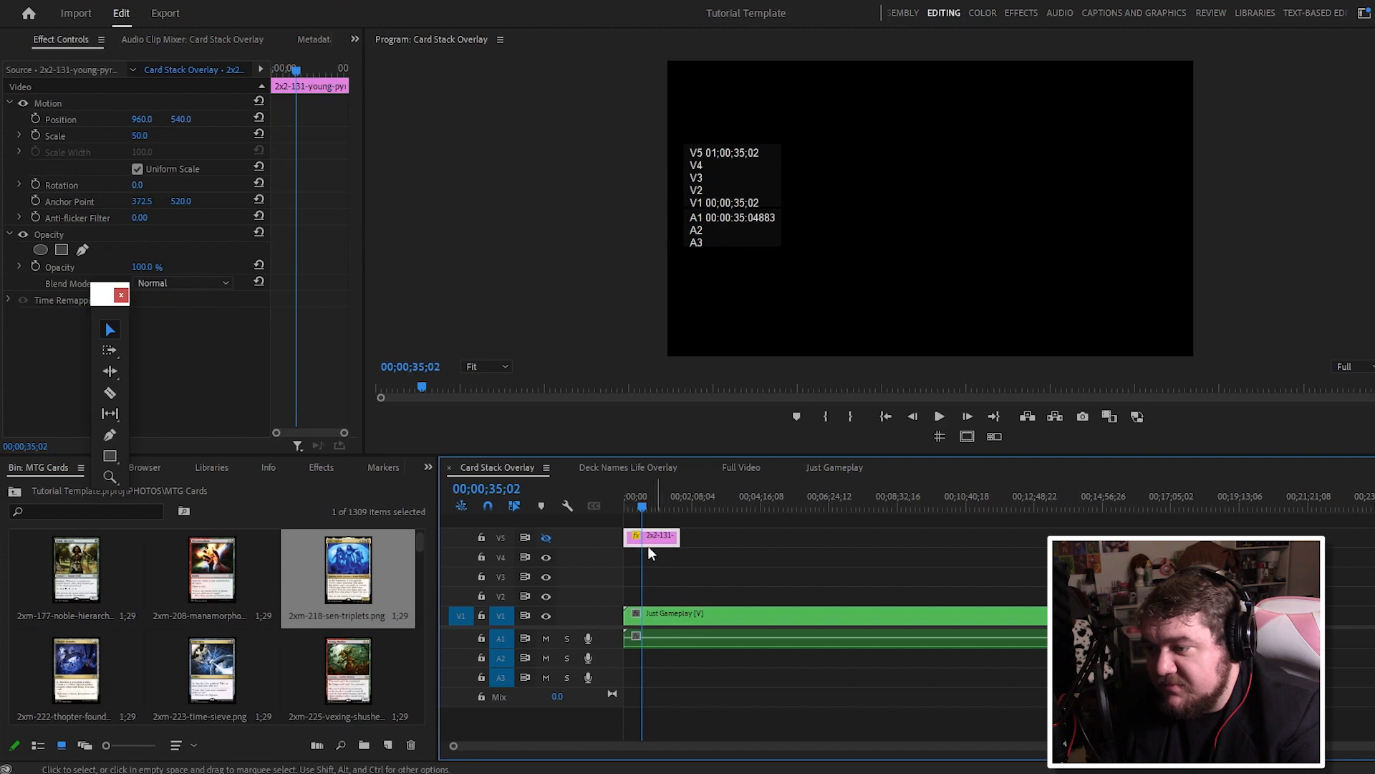
click(546, 536)
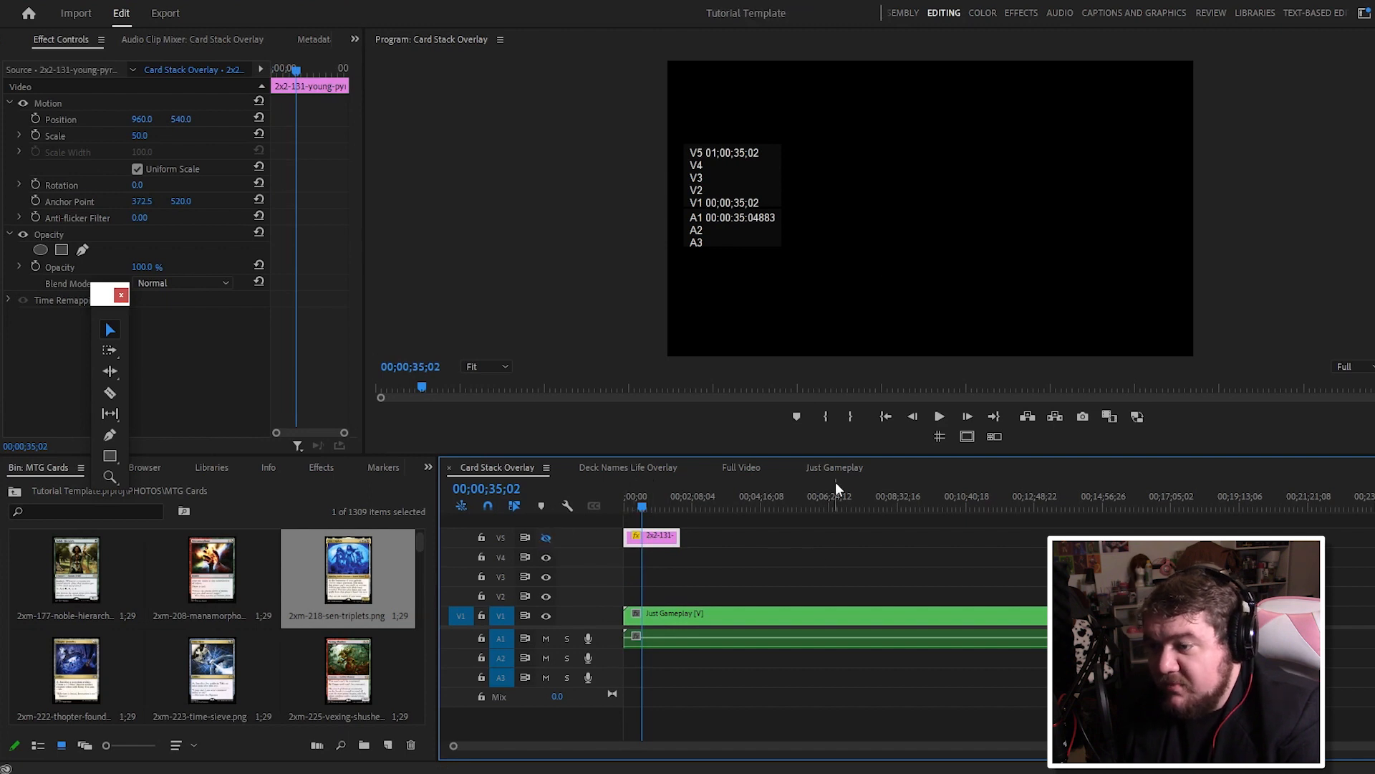
click(15, 492)
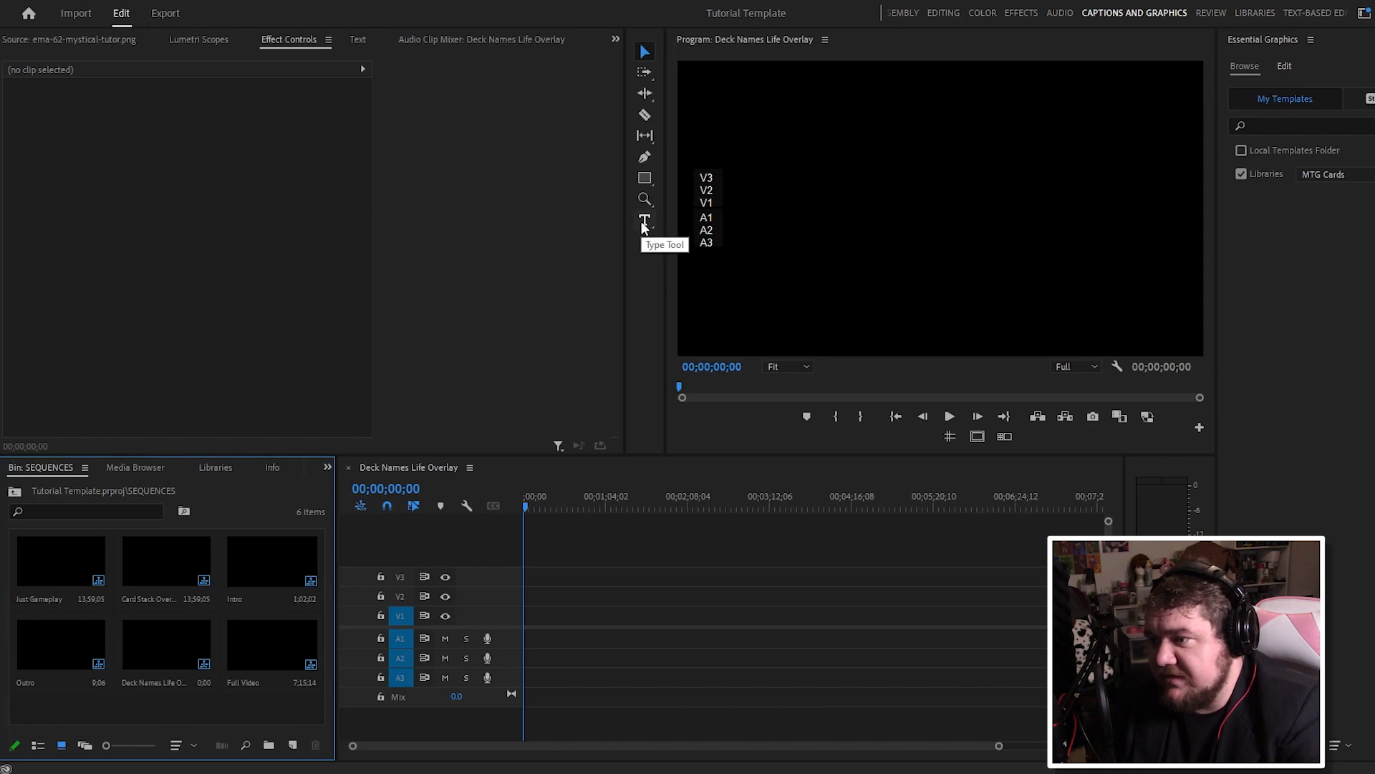
Step: Add a text box with the first player's name above "Mystical Tutor" and place it in the video frame's upper-left corner
click(644, 222)
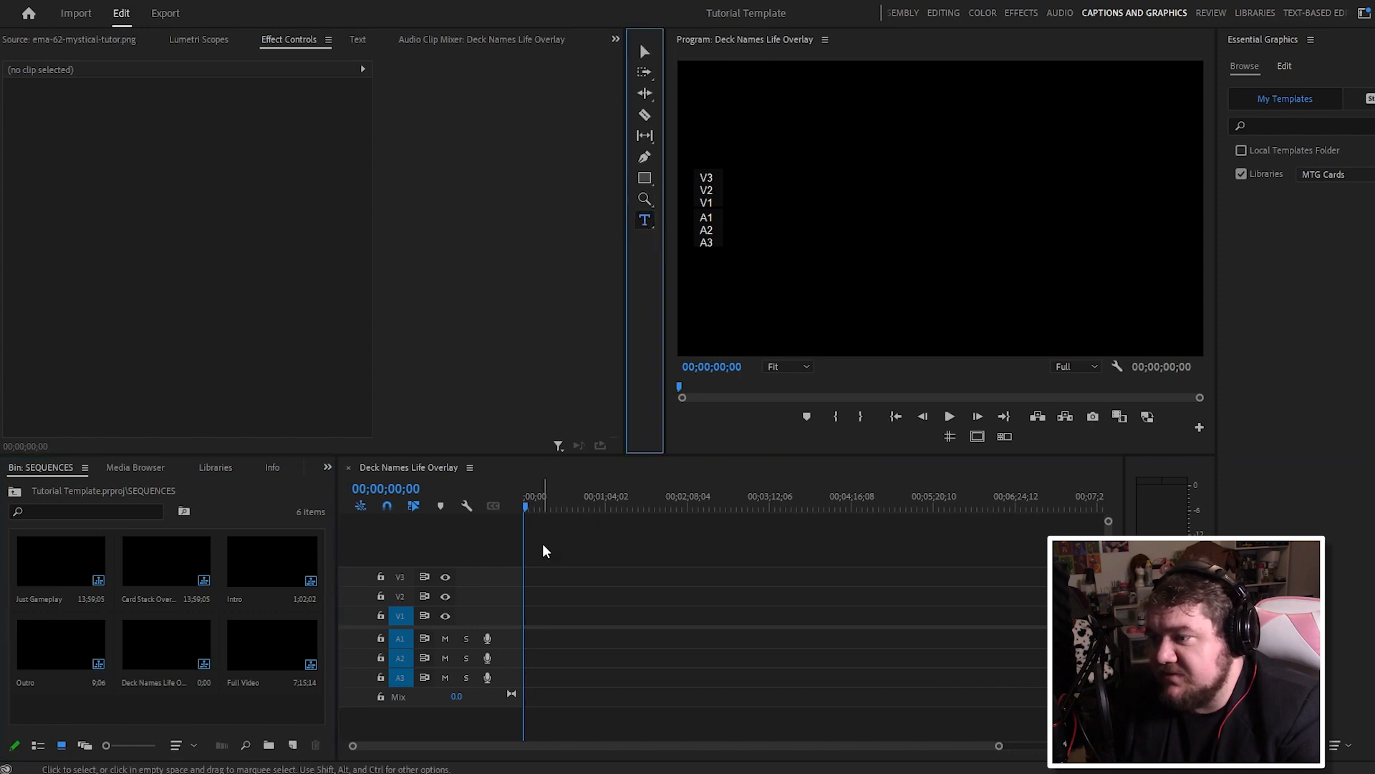
drag(758, 128, 1044, 239)
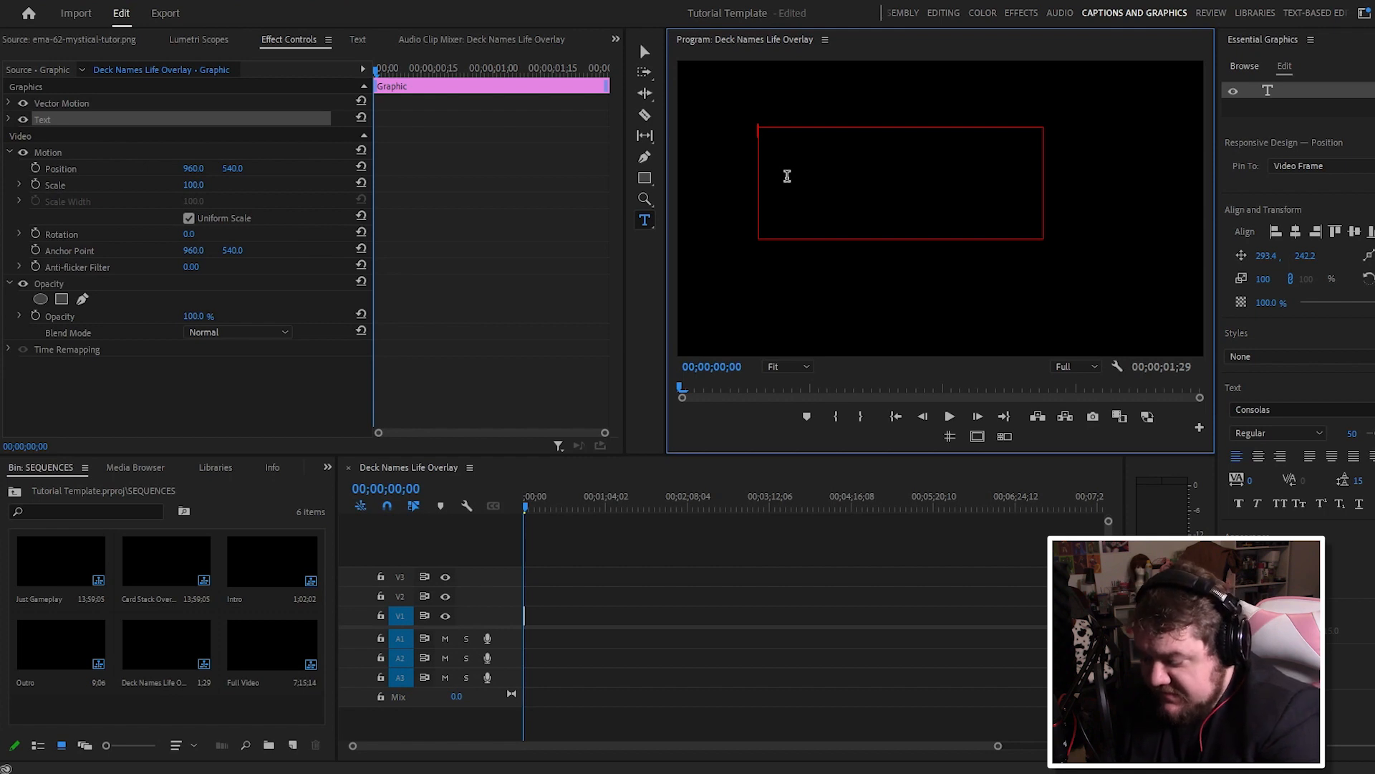
text(Joe Mys)
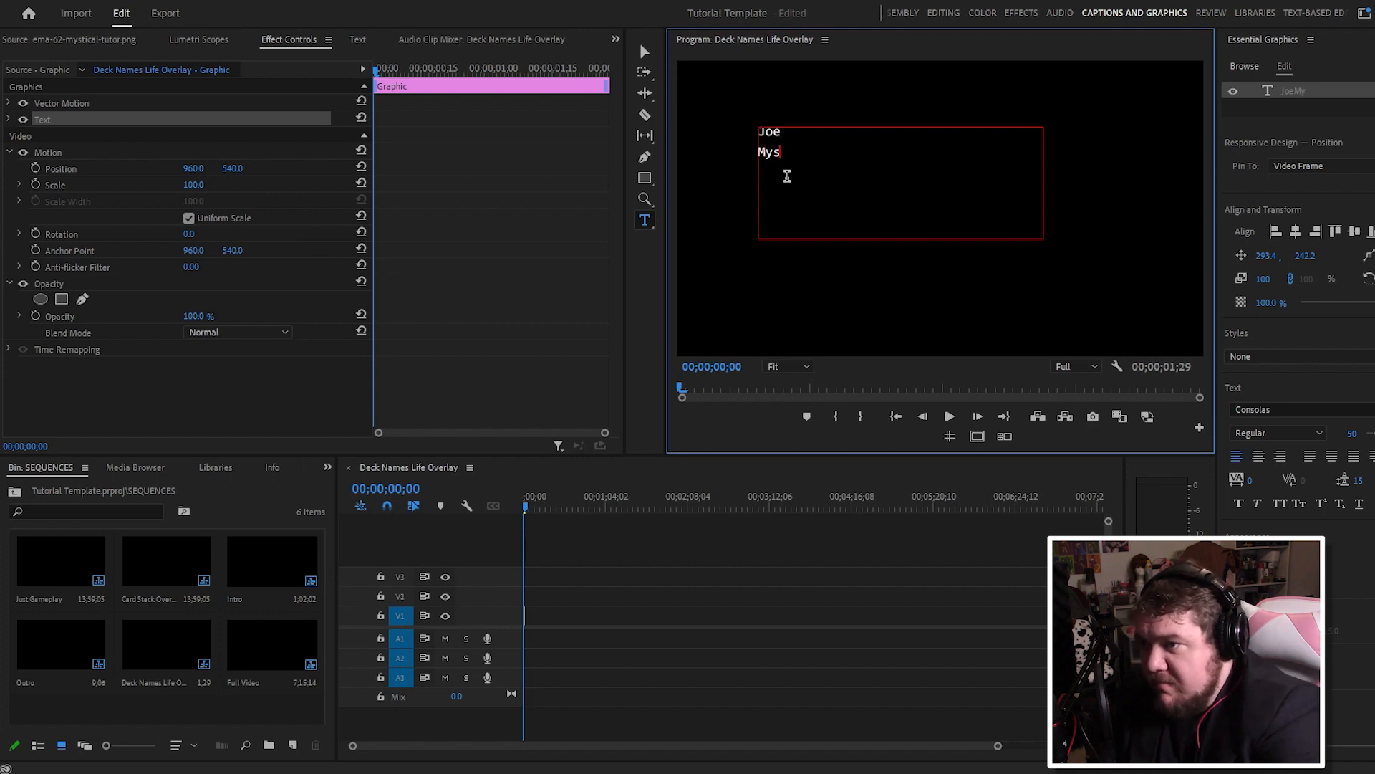
text(tical Tutor)
key(Escape)
drag(789, 153, 727, 103)
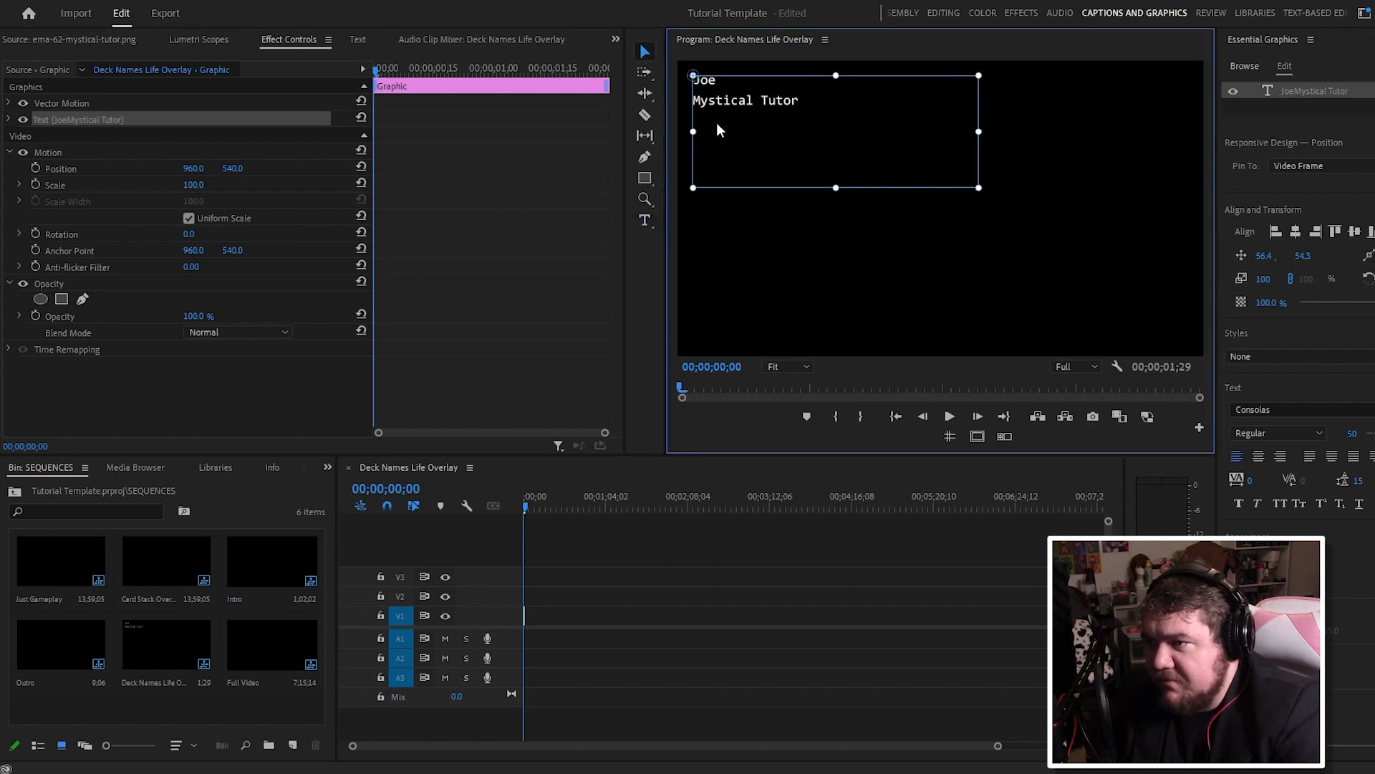
Step: Add a text layer with the second player's name above "Tymna|Kraum" and place it in the video frame's lower-left area
click(643, 220)
click(819, 251)
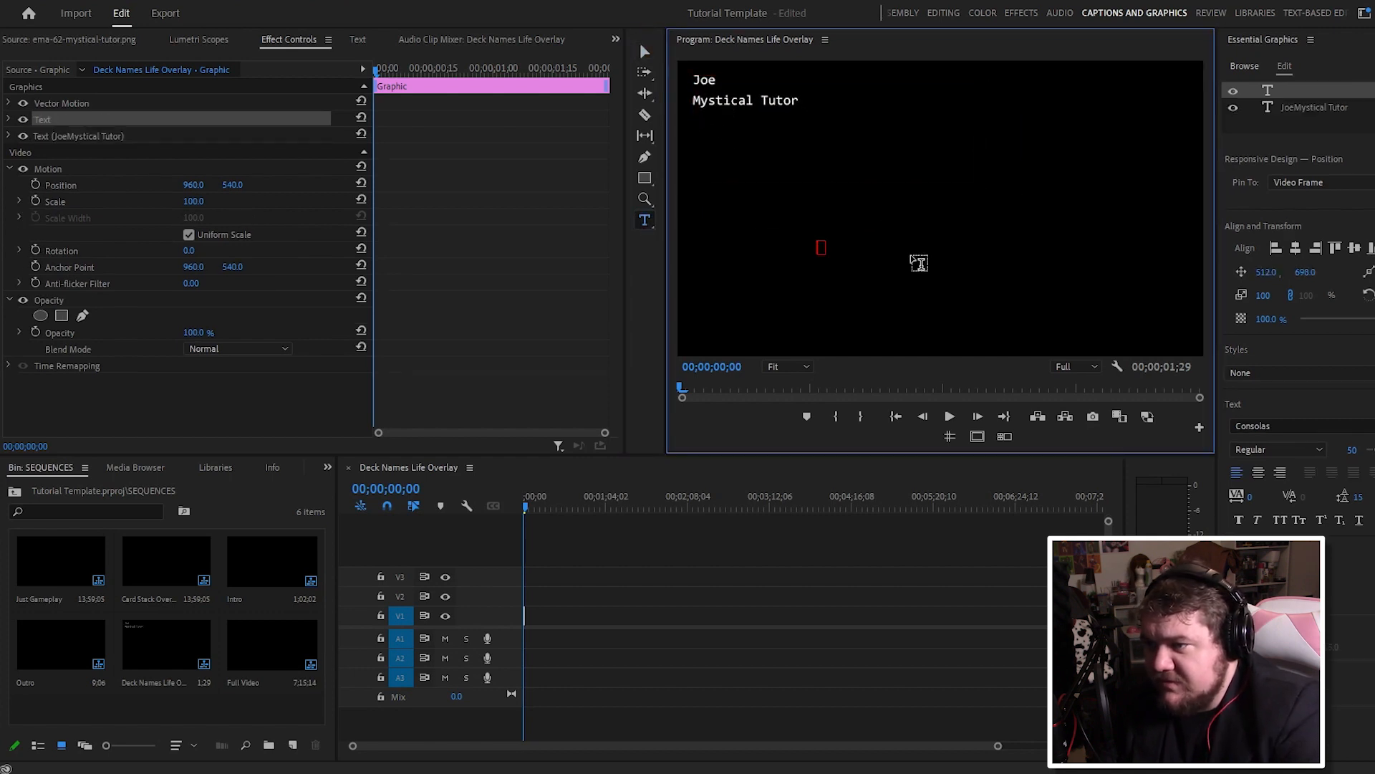
text(Ned)
key(Return)
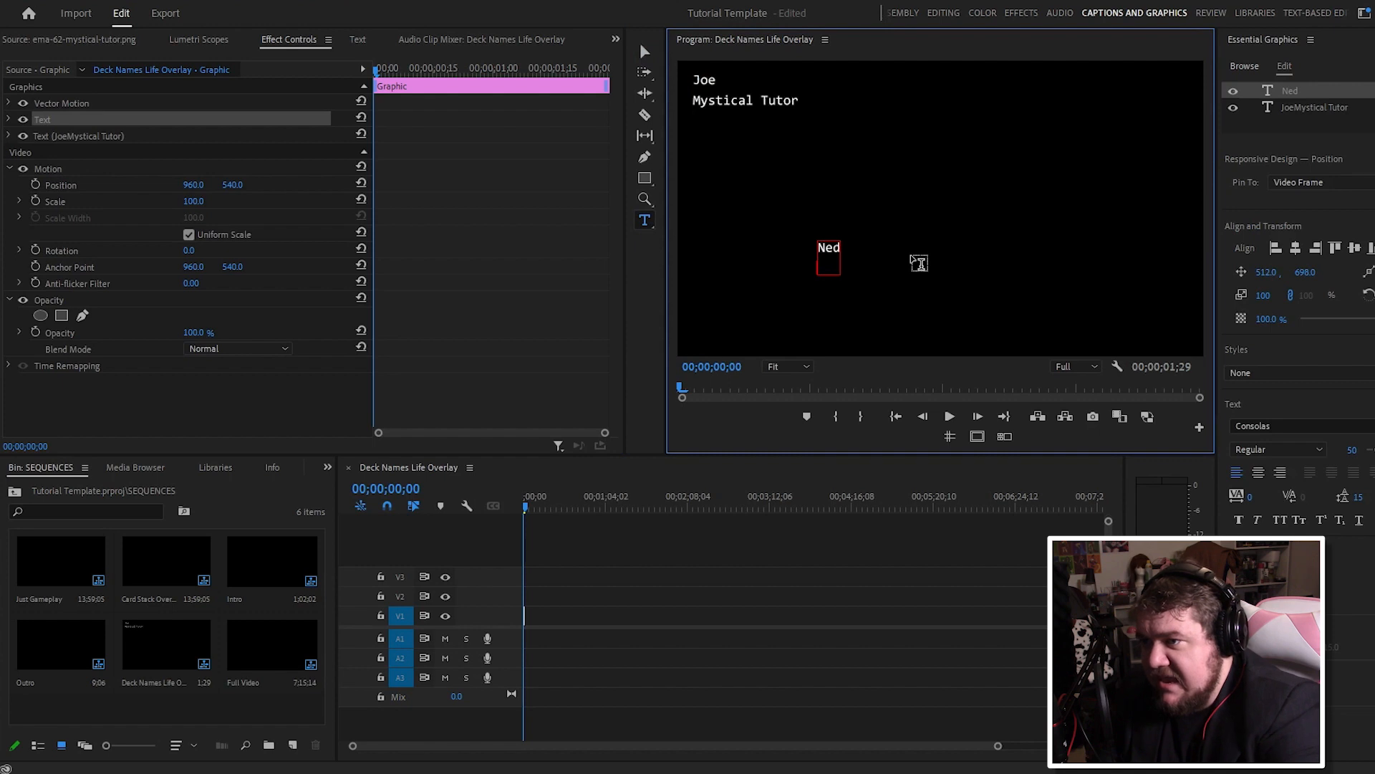
text(Tymna|K)
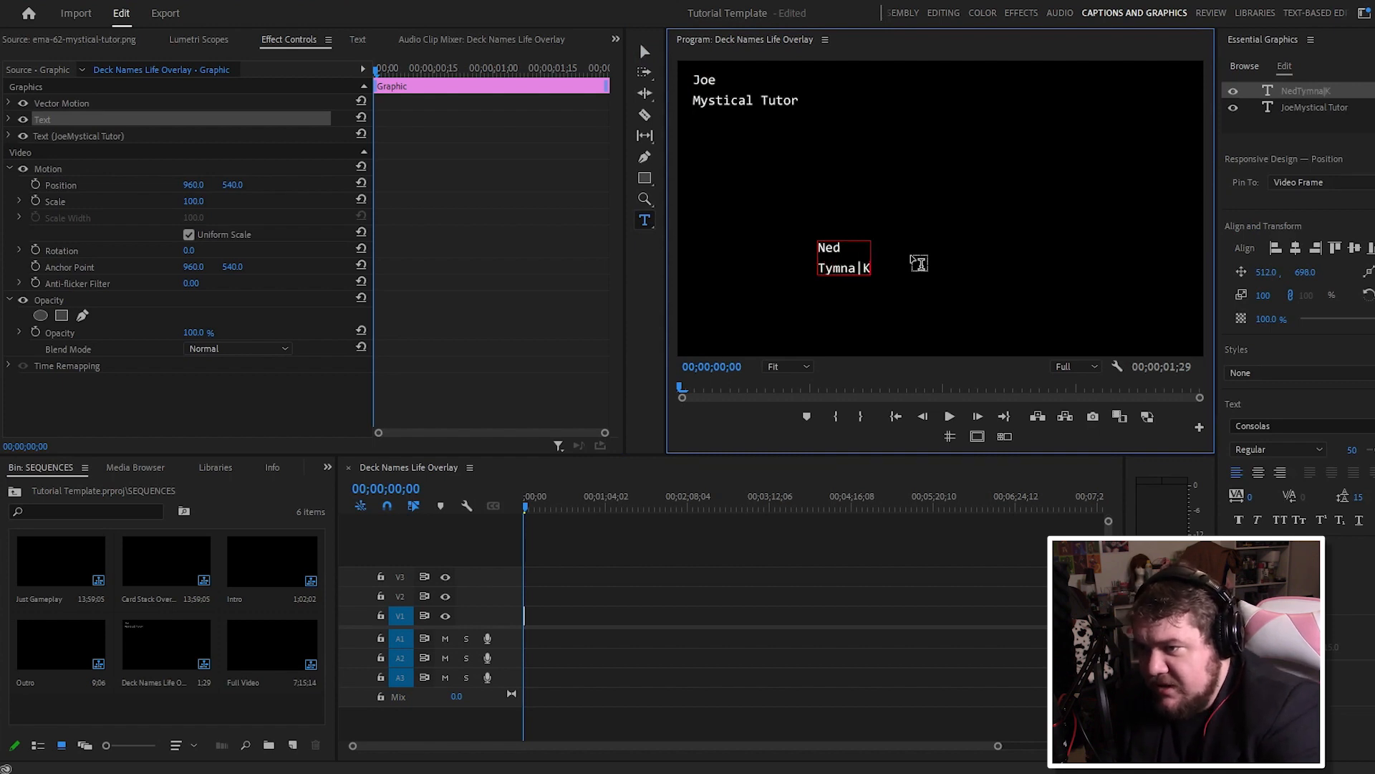
text(raum)
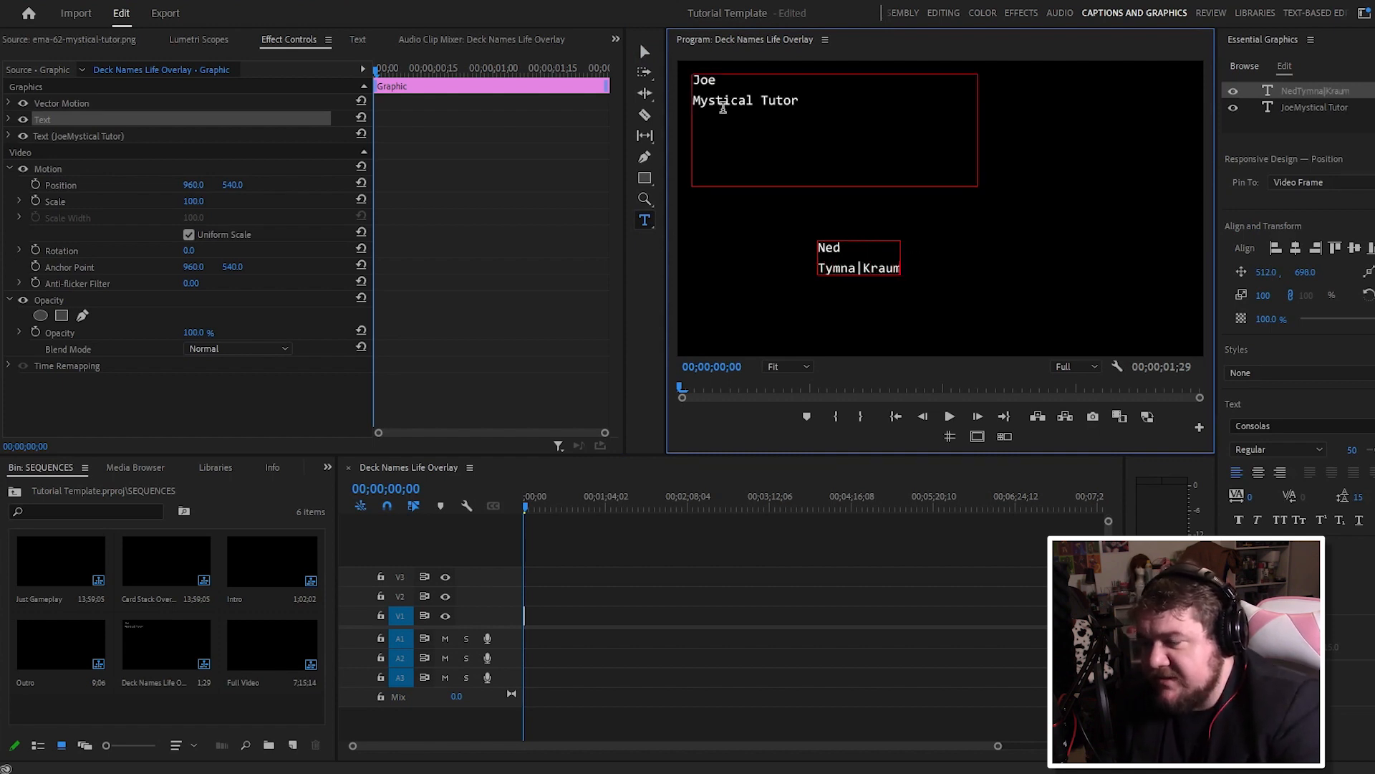
click(642, 53)
drag(839, 274, 725, 266)
Step: Add a text layer with the third player's name above "Najeela" in the lower-right area of the video frame
key(t)
click(1000, 242)
text(Mel)
key(Return)
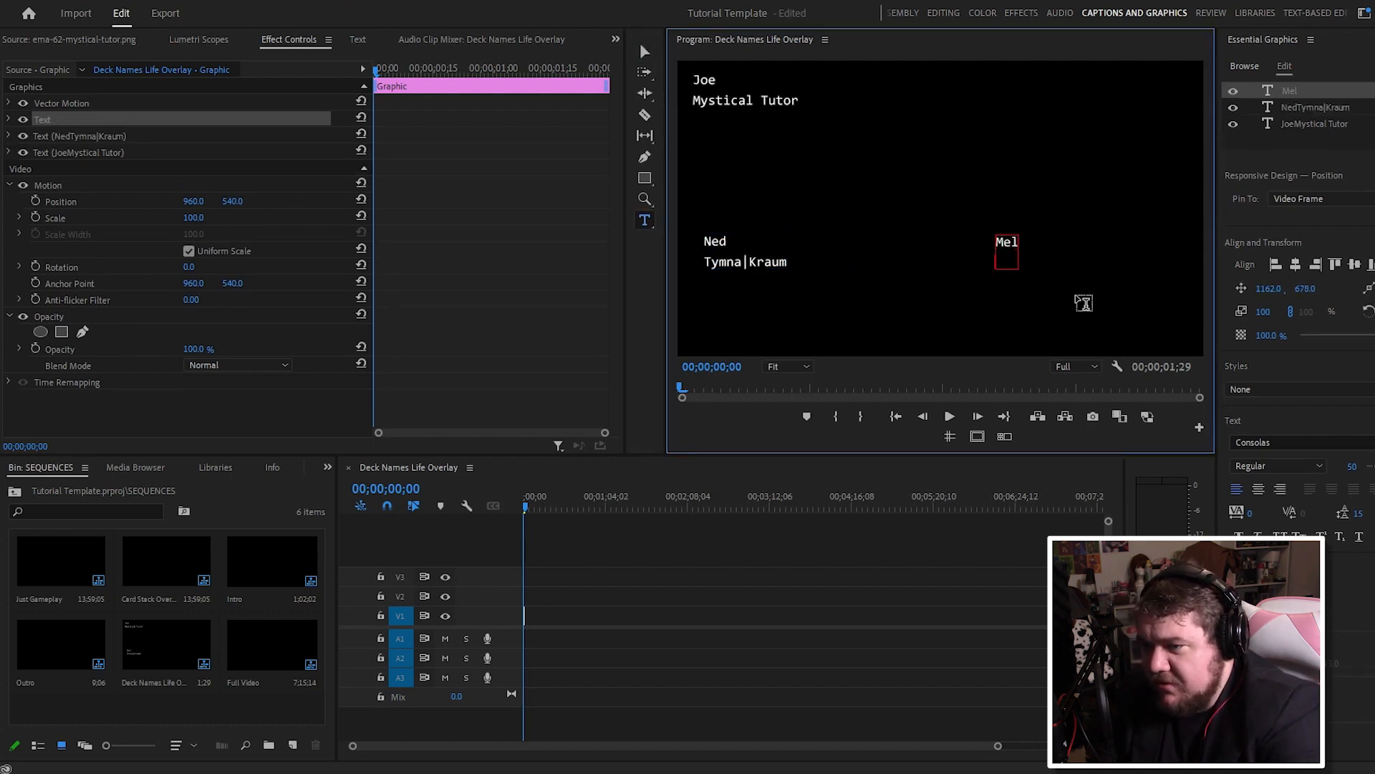
text(Najeela)
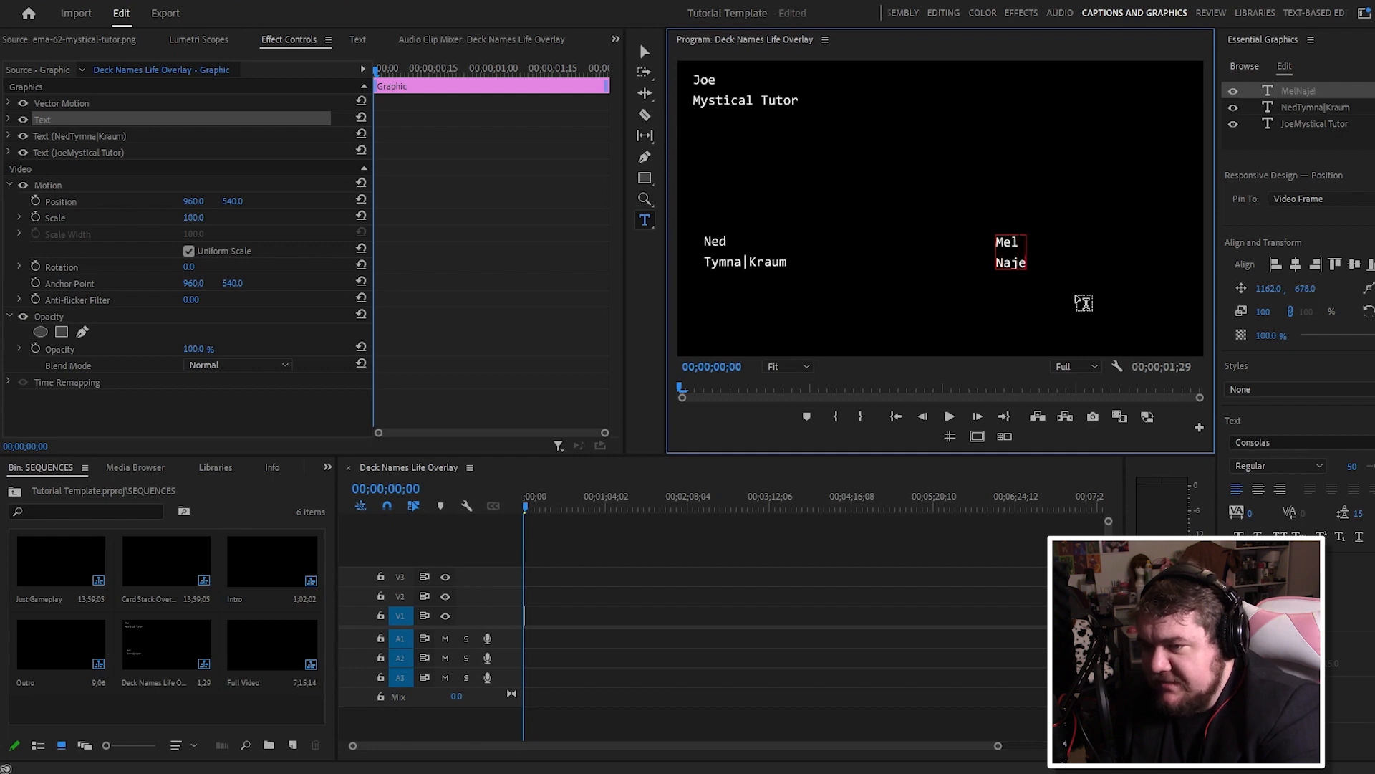
click(645, 52)
Step: Add a text layer with the fourth player's name above "Tivit" in the upper-right area of the video frame
click(645, 220)
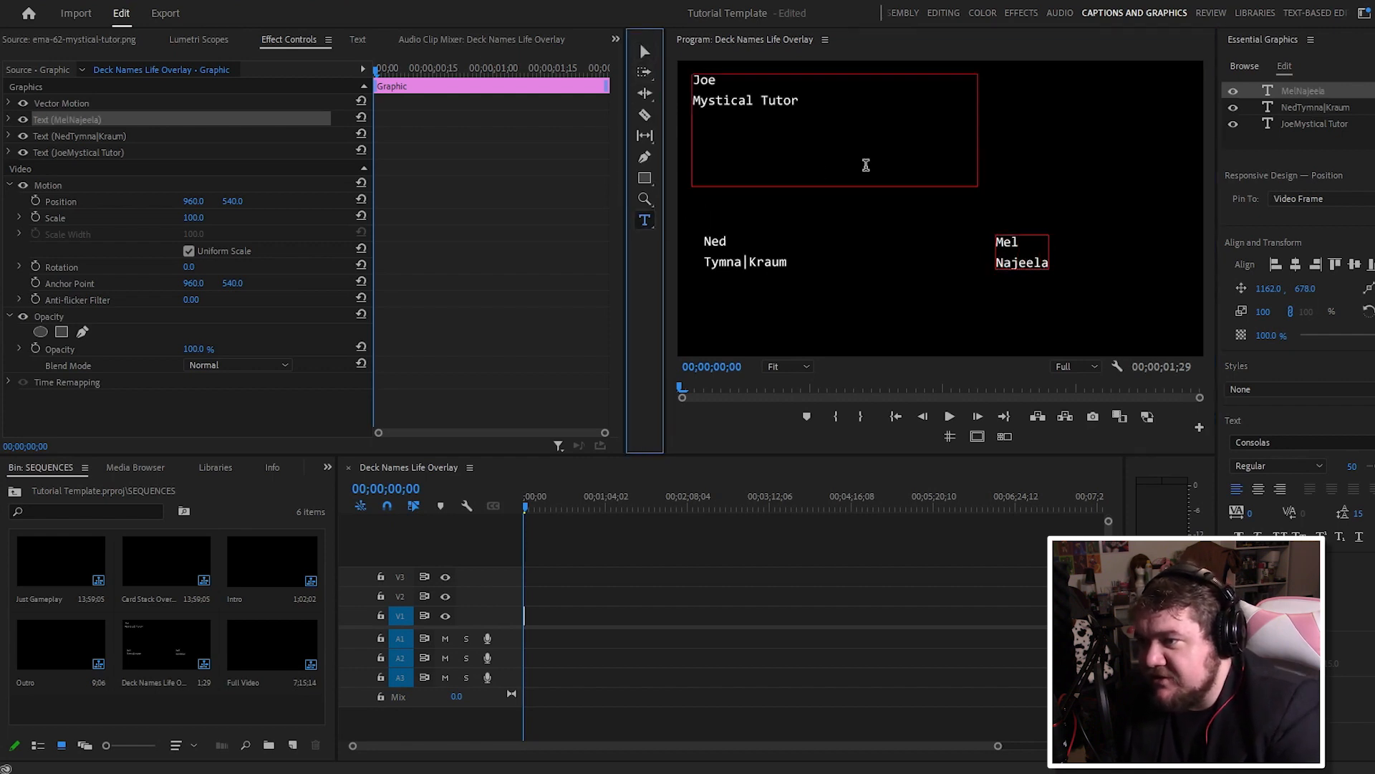
click(1082, 120)
text(N)
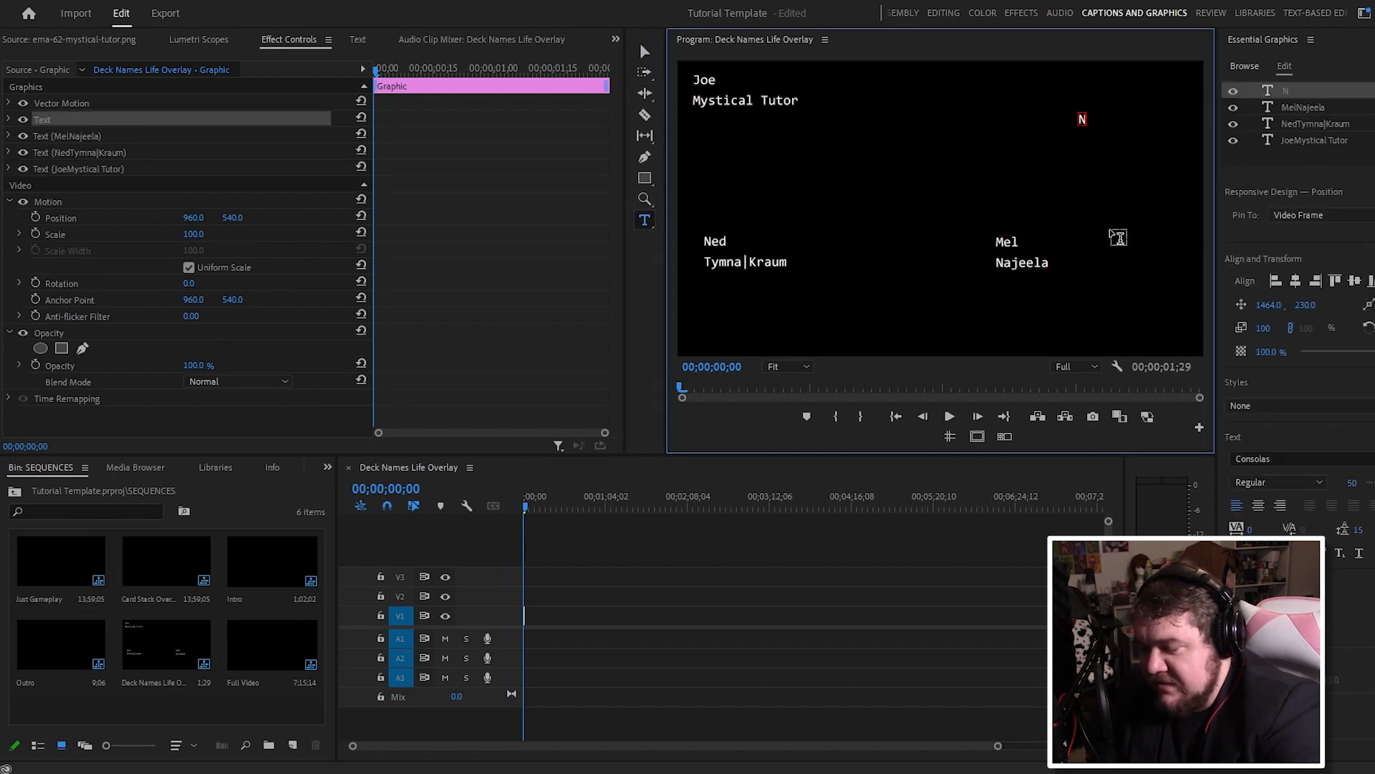
text(oah Tivit)
click(645, 52)
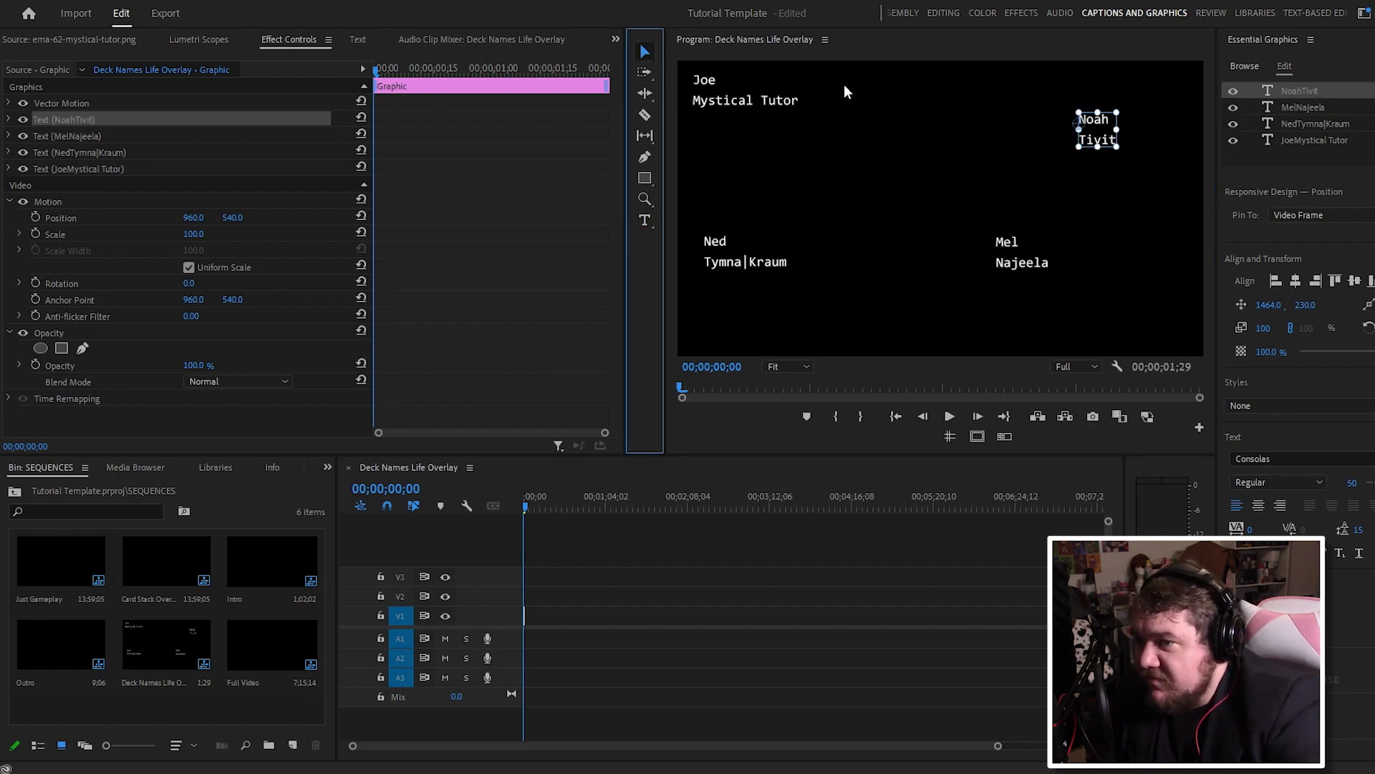
Step: Move the playhead to the end of the graphic and select the Mystical Tutor text layer
click(718, 100)
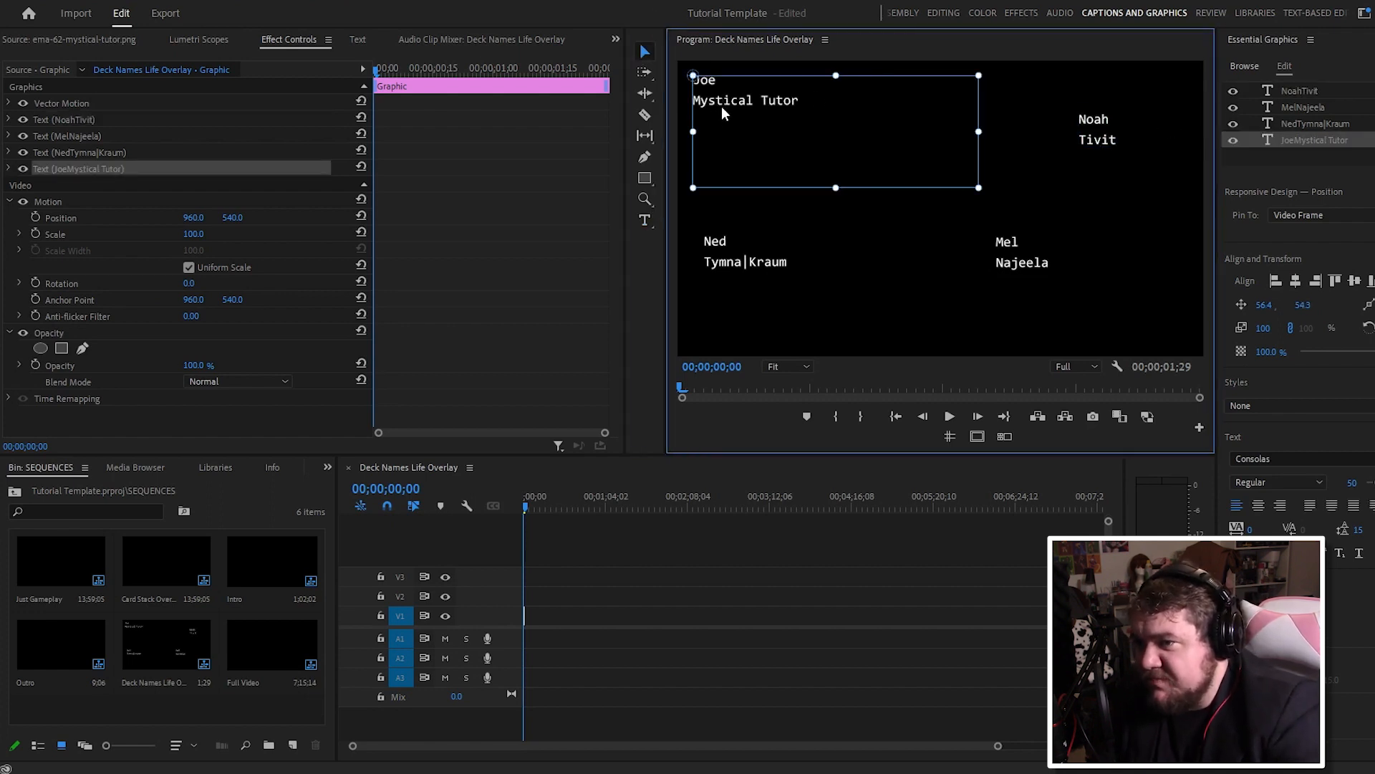
key(End)
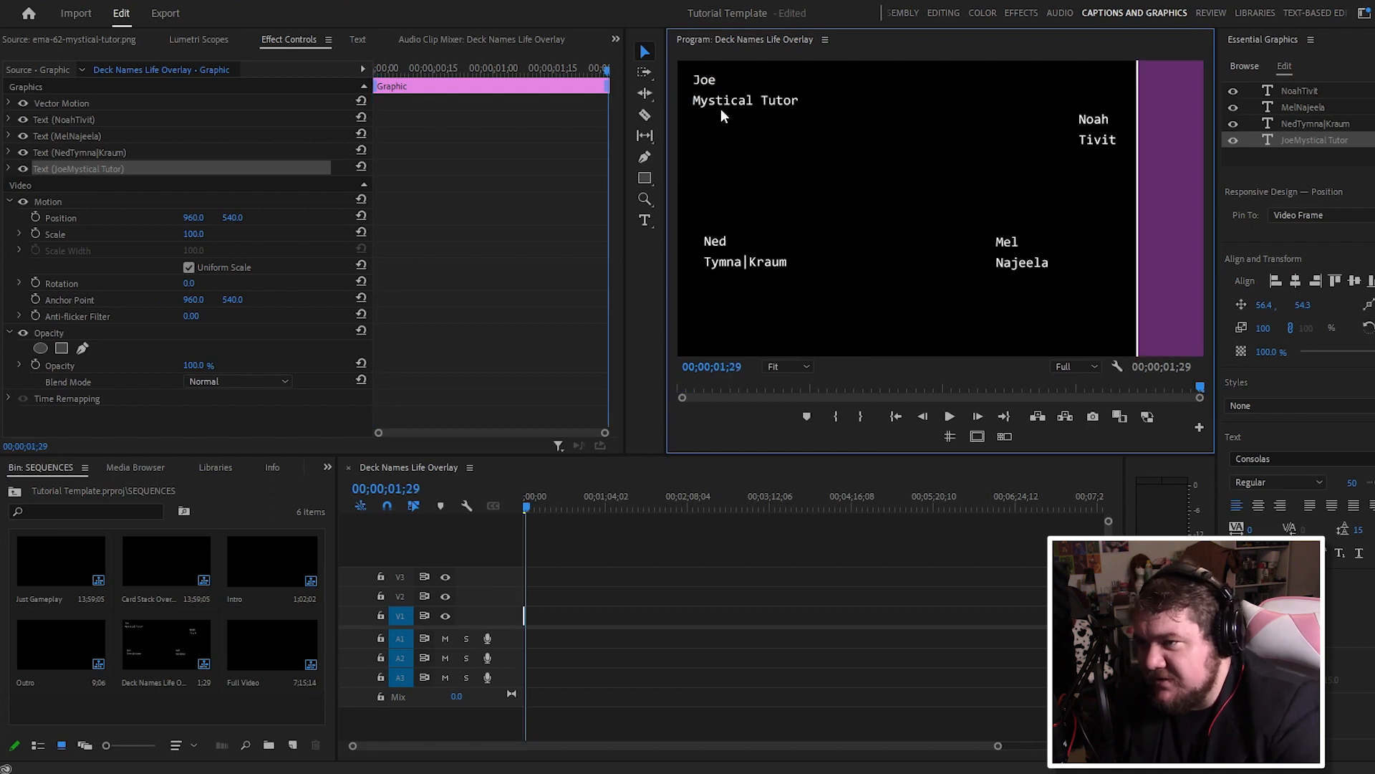
click(721, 109)
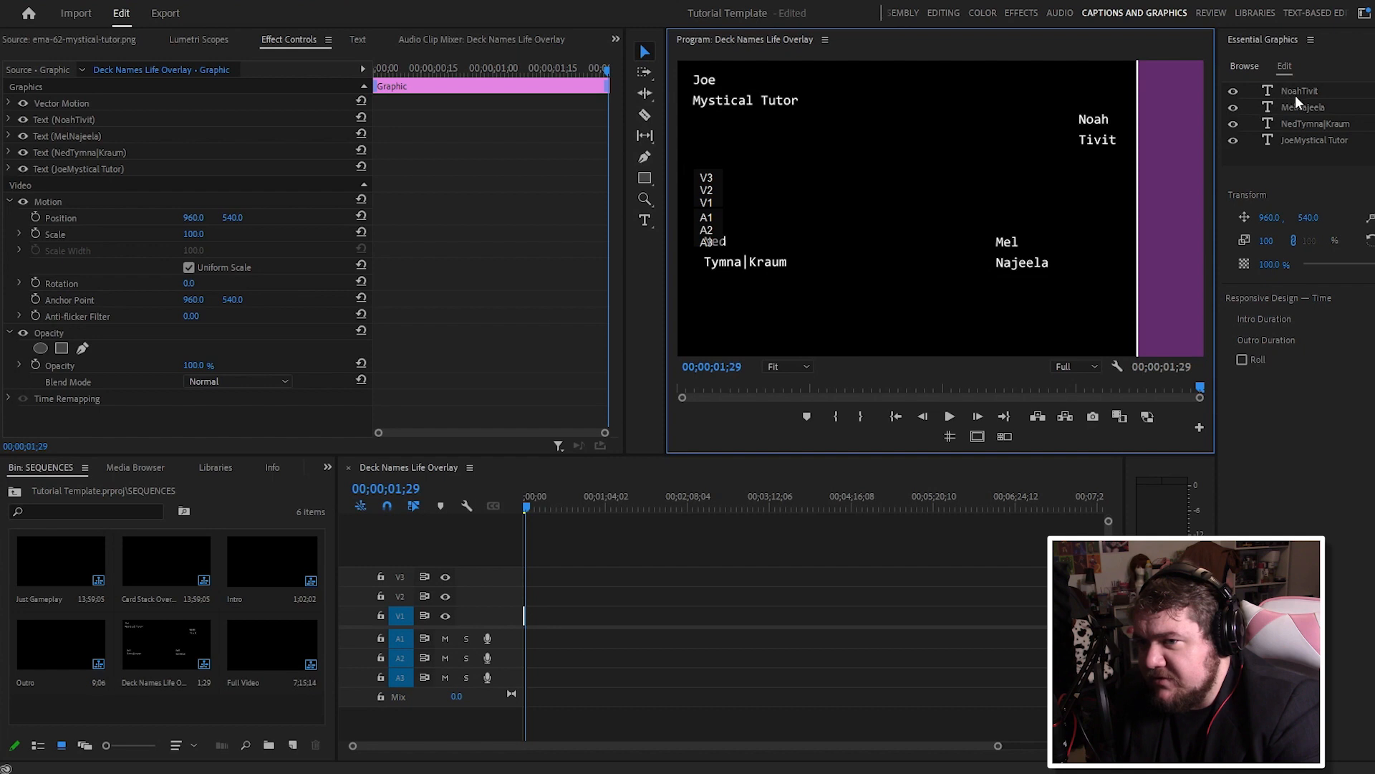
click(1300, 141)
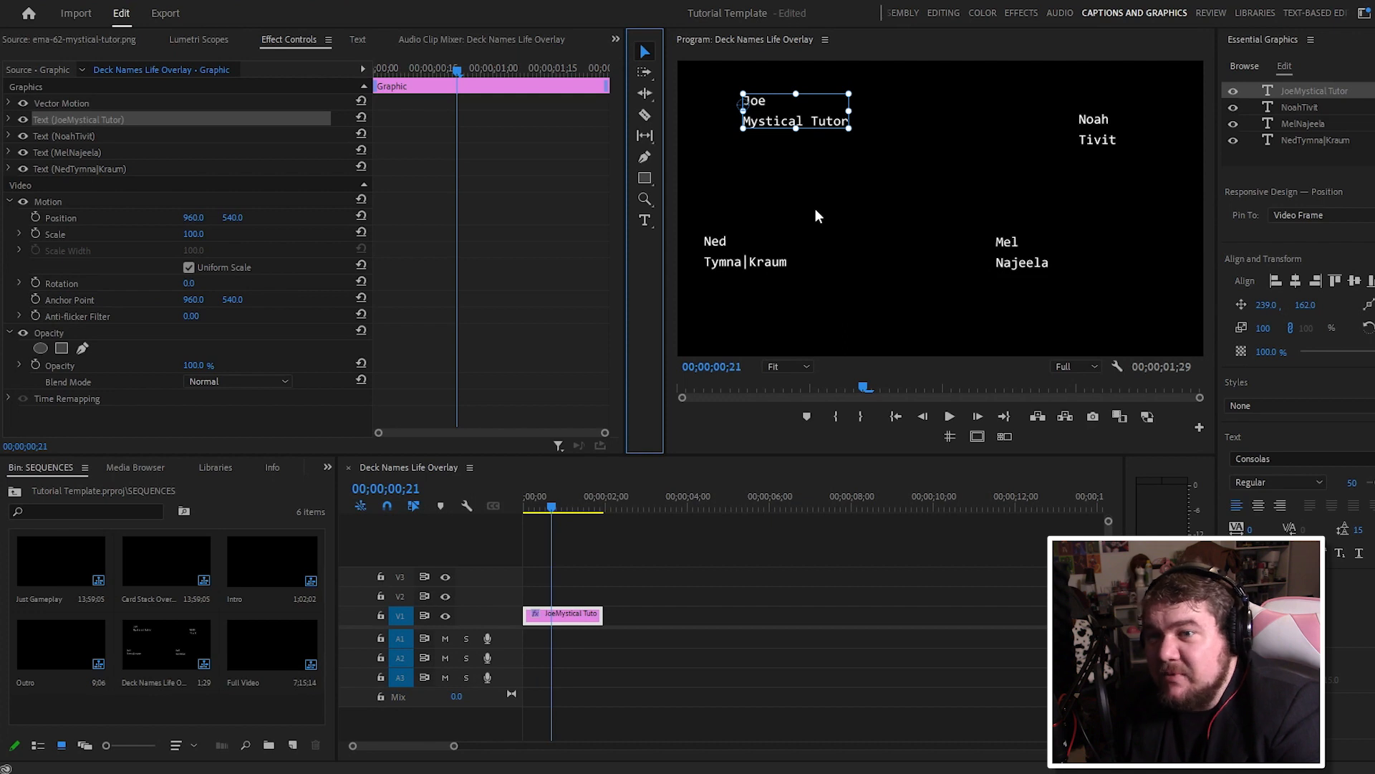
Step: Examine the settings of each of the four text layers in turn, ending on the Mystical Tutor layer
click(1331, 248)
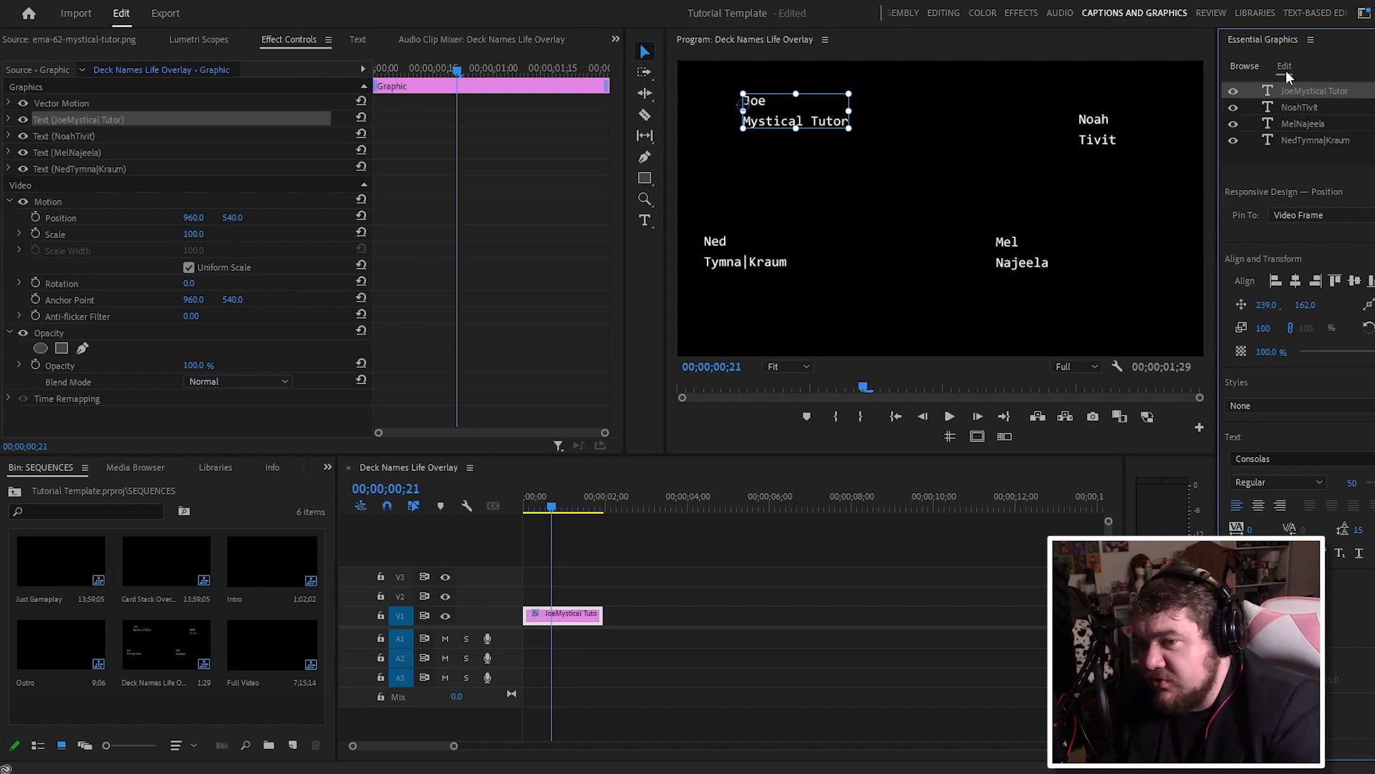
click(1289, 107)
click(1289, 123)
click(1290, 139)
click(1291, 123)
click(1294, 107)
click(1296, 90)
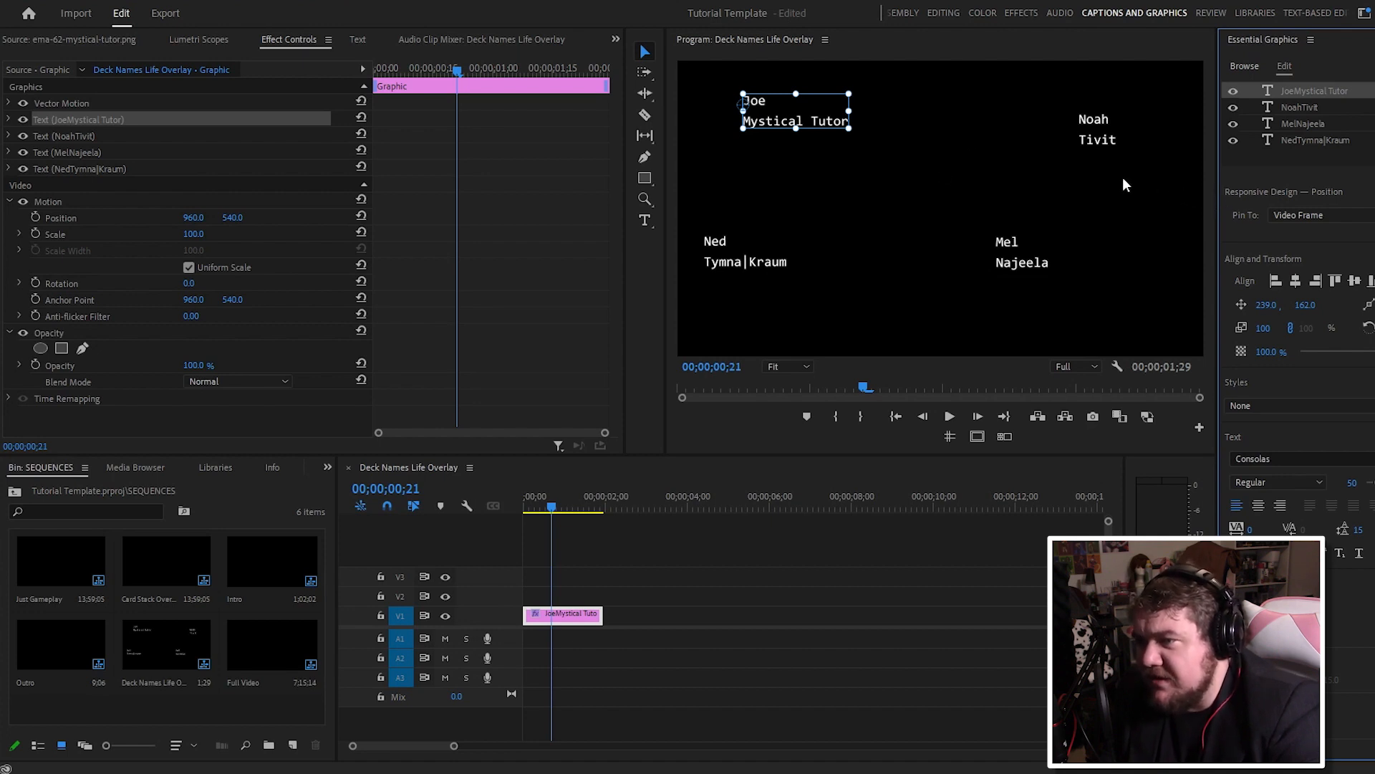
Step: Set the player name above Mystical Tutor to font size 70 and the whole text block's leading to -10
double_click(767, 101)
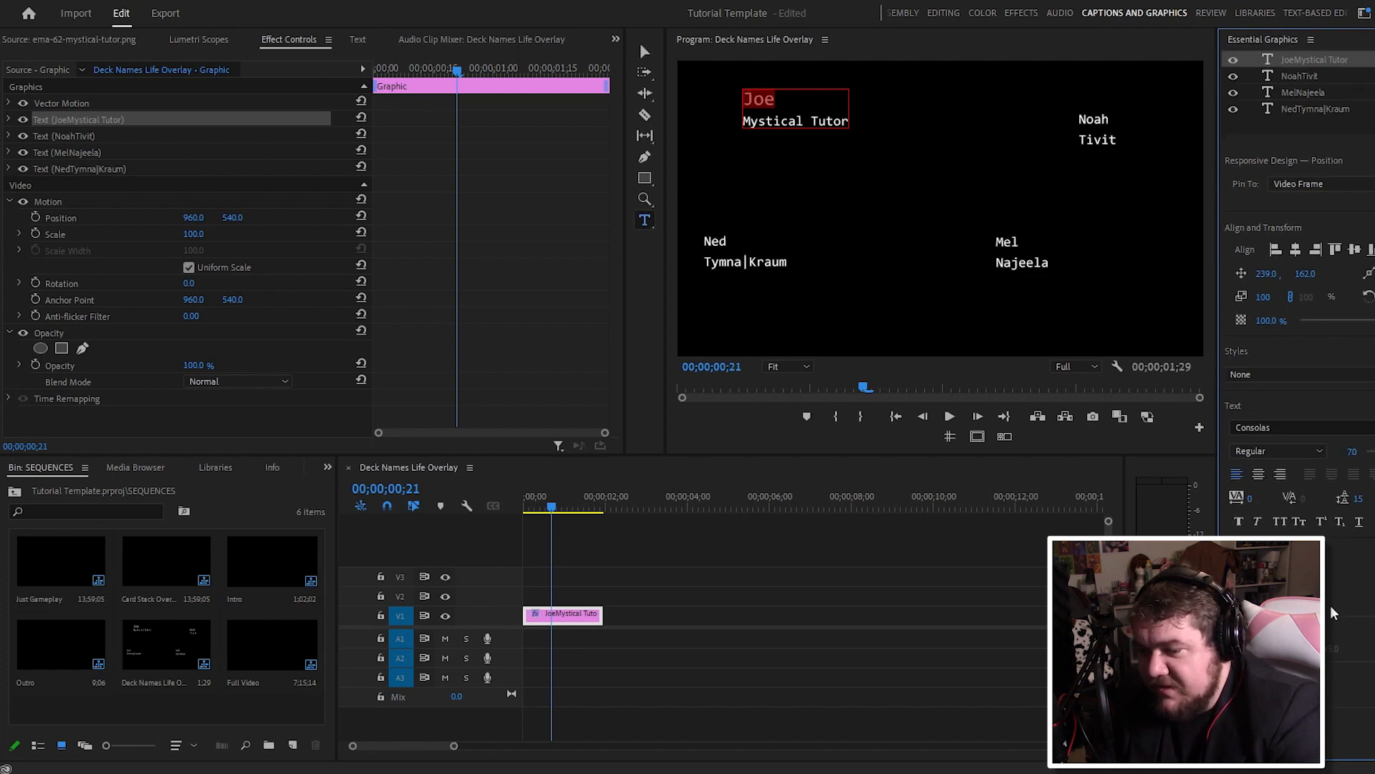
click(752, 115)
drag(742, 99, 873, 125)
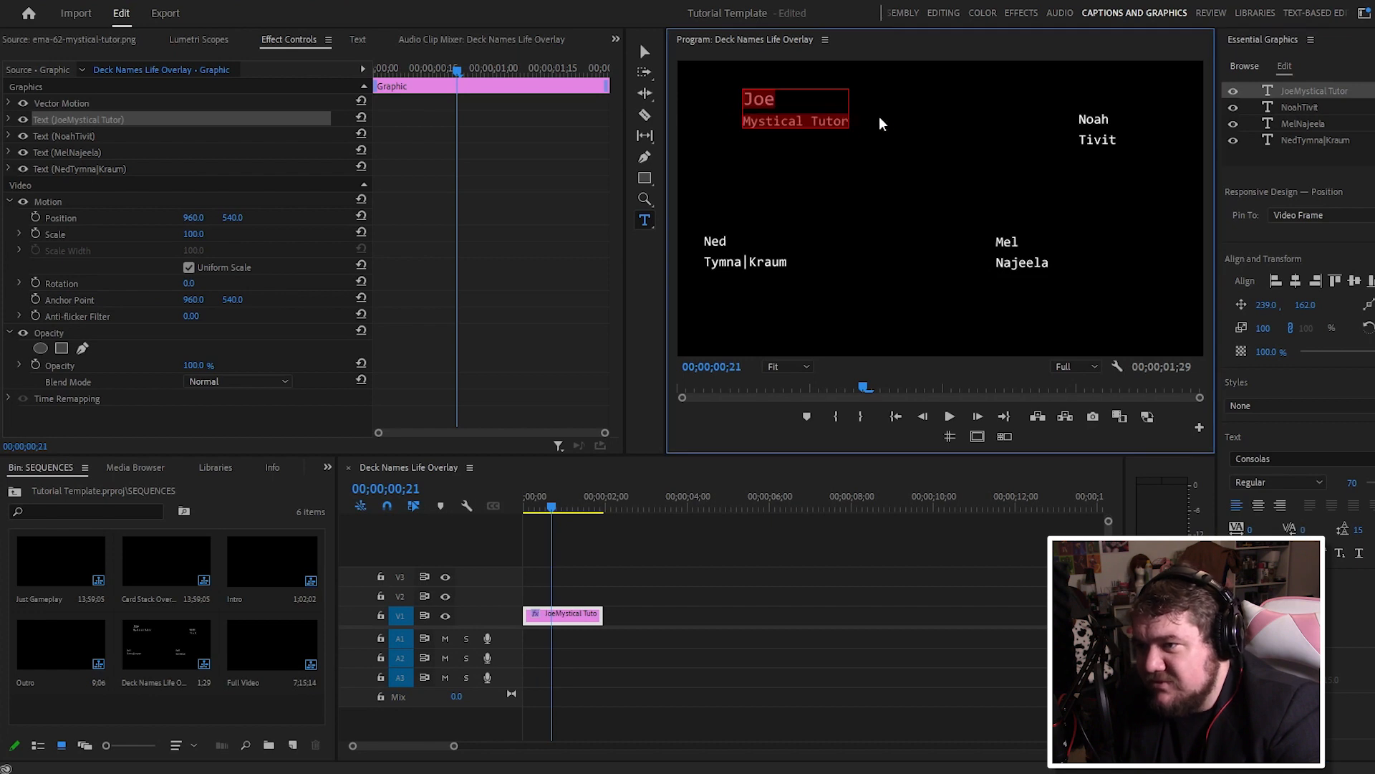
key(Escape)
Step: Check the font size and leading of the player name above Mystical Tutor as a reference for the Tymna|Kraum block
click(736, 265)
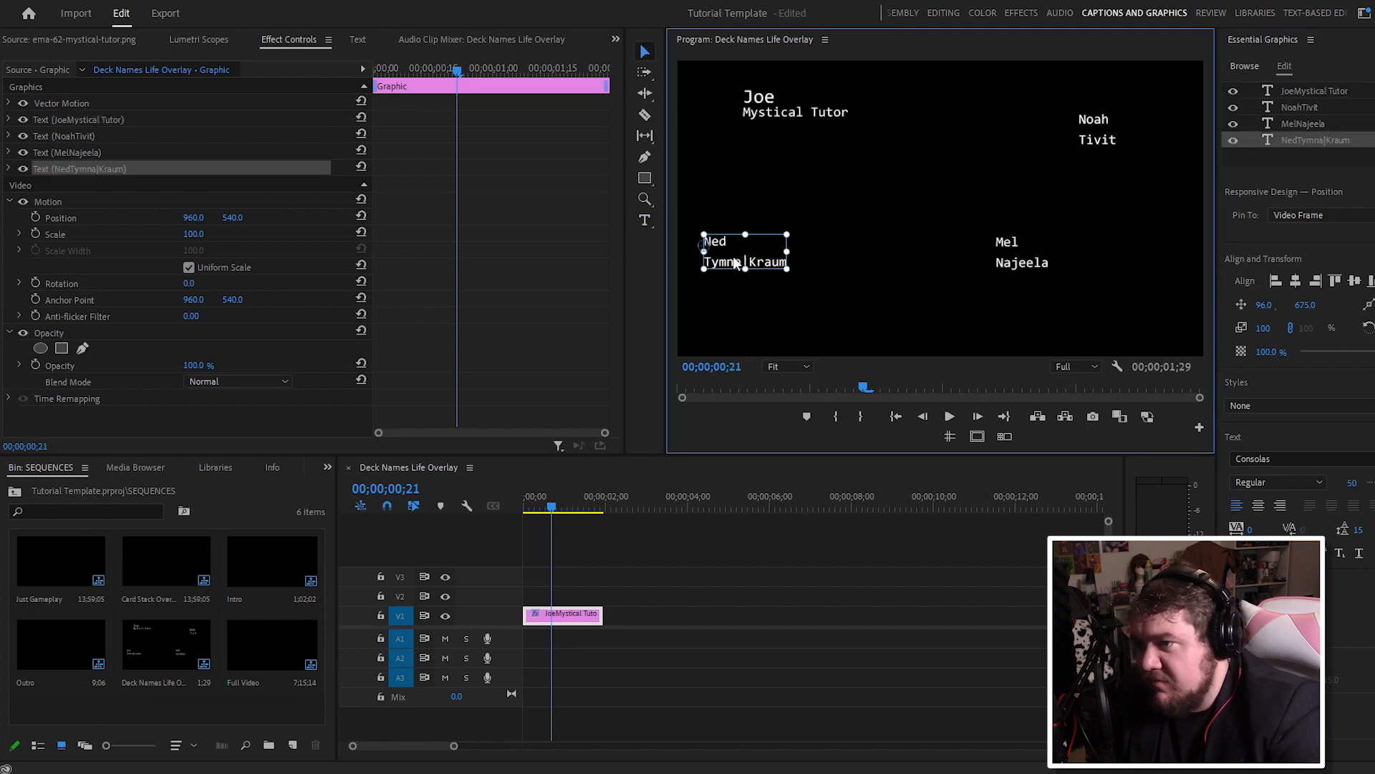
double_click(732, 254)
click(733, 244)
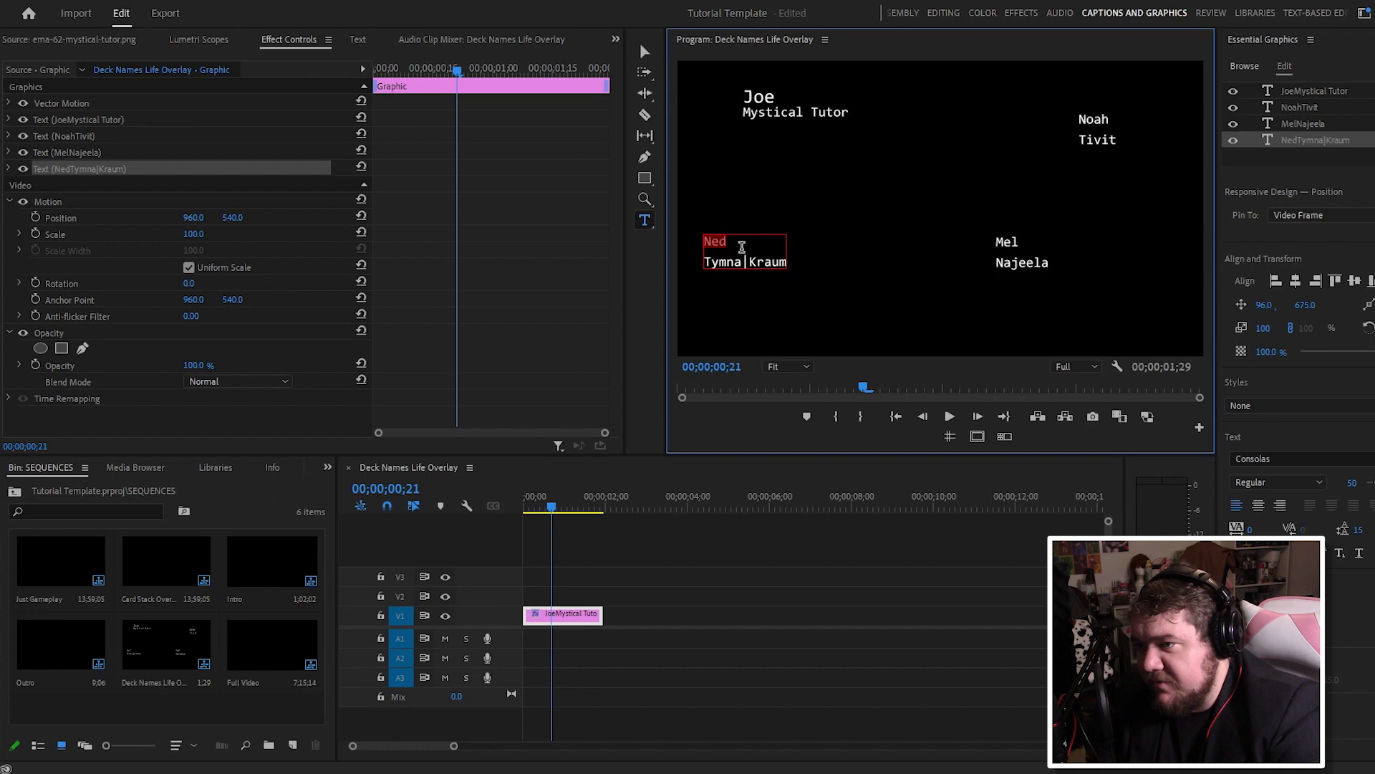
click(759, 101)
drag(776, 99, 738, 101)
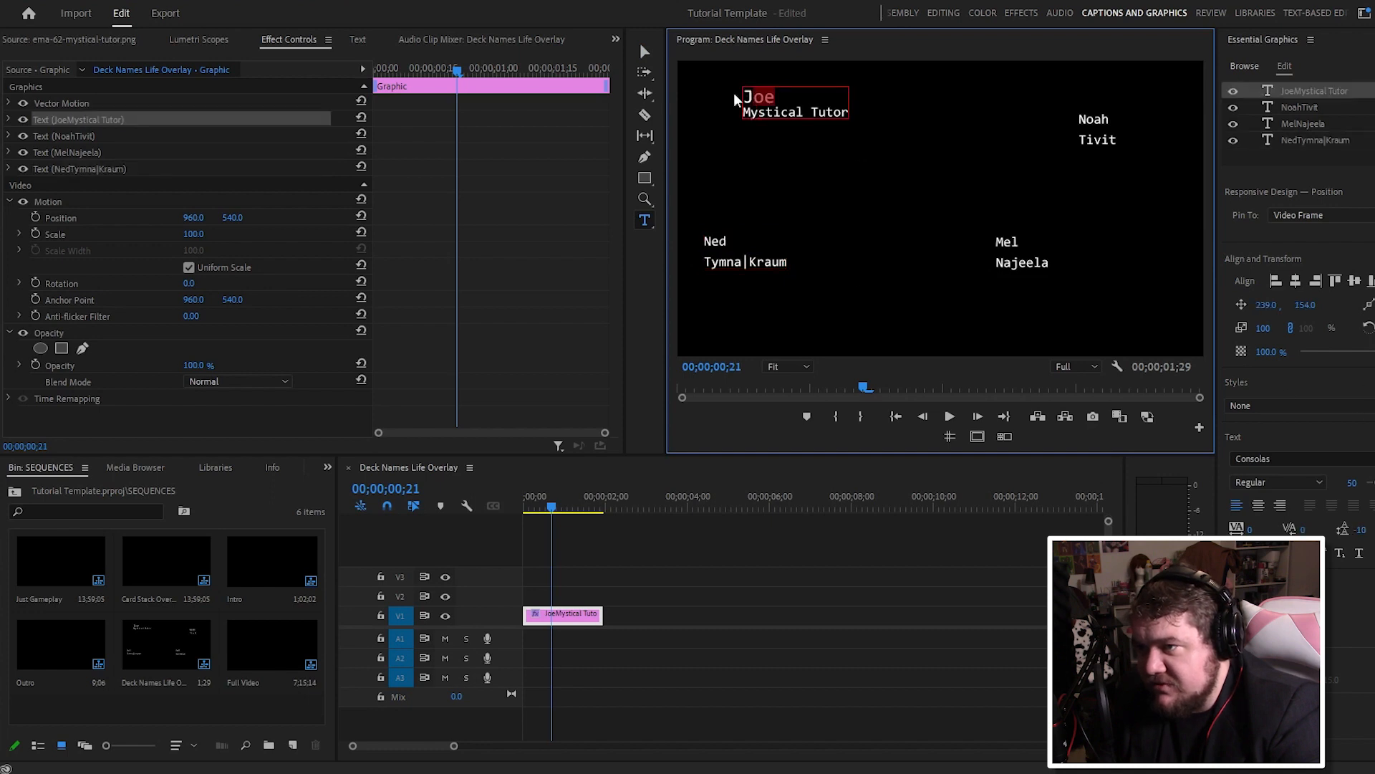
key(ctrl+alt+shift+Right)
key(ctrl+alt+shift+Right)
key(ctrl+alt+shift+Right)
key(ctrl+alt+shift+Right)
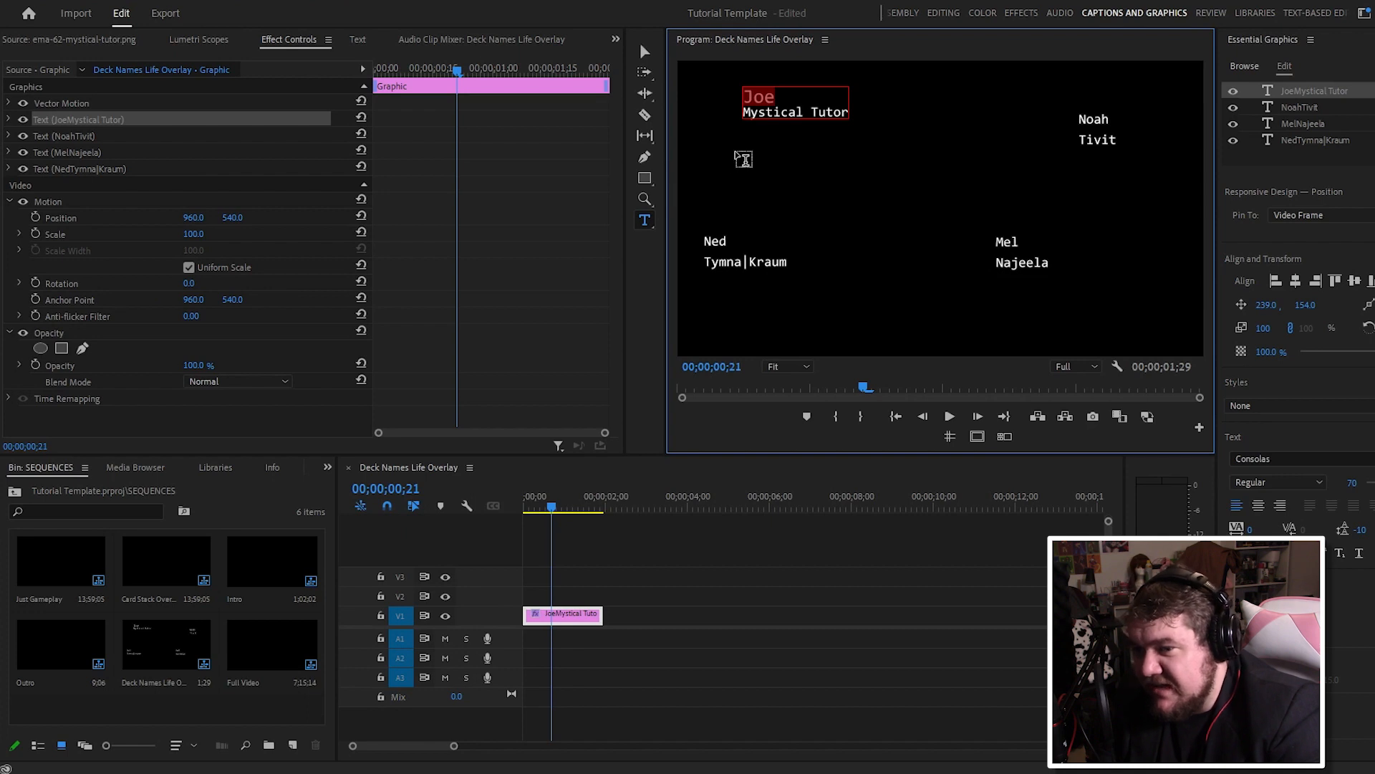
Step: Set the player name above Tymna|Kraum to font size 70
click(719, 241)
double_click(716, 241)
click(1350, 482)
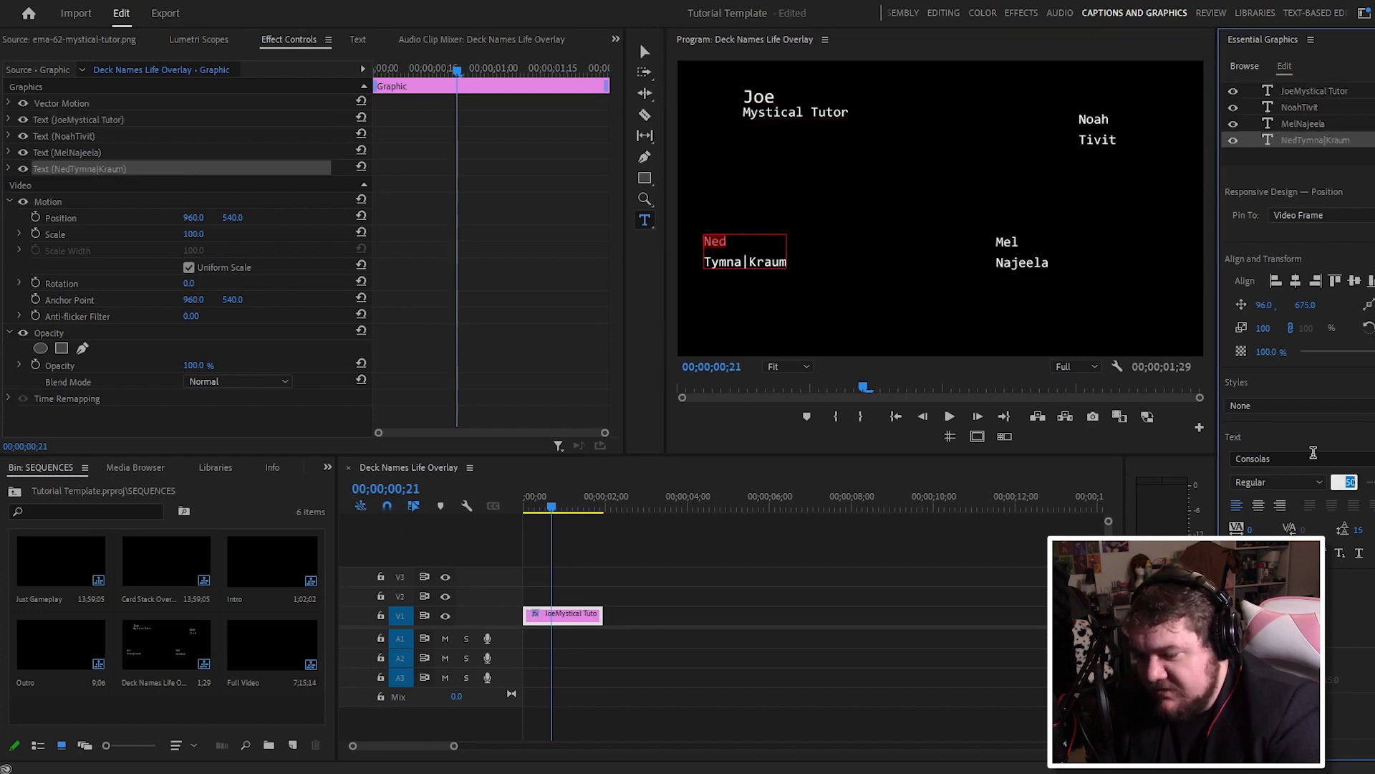
text(70)
key(Return)
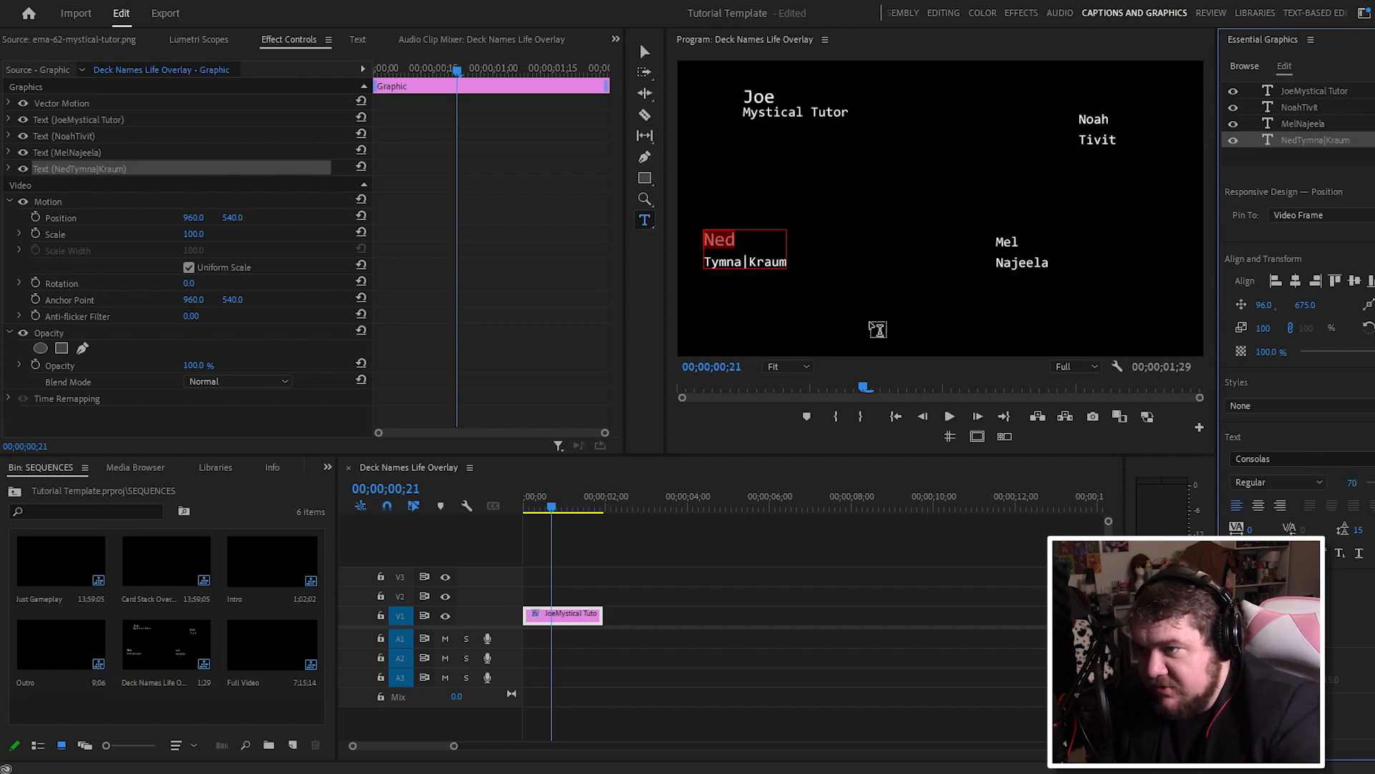
Step: Select both lines of the Tymna|Kraum text block and set their leading to -10
click(741, 246)
drag(765, 112, 824, 112)
click(727, 268)
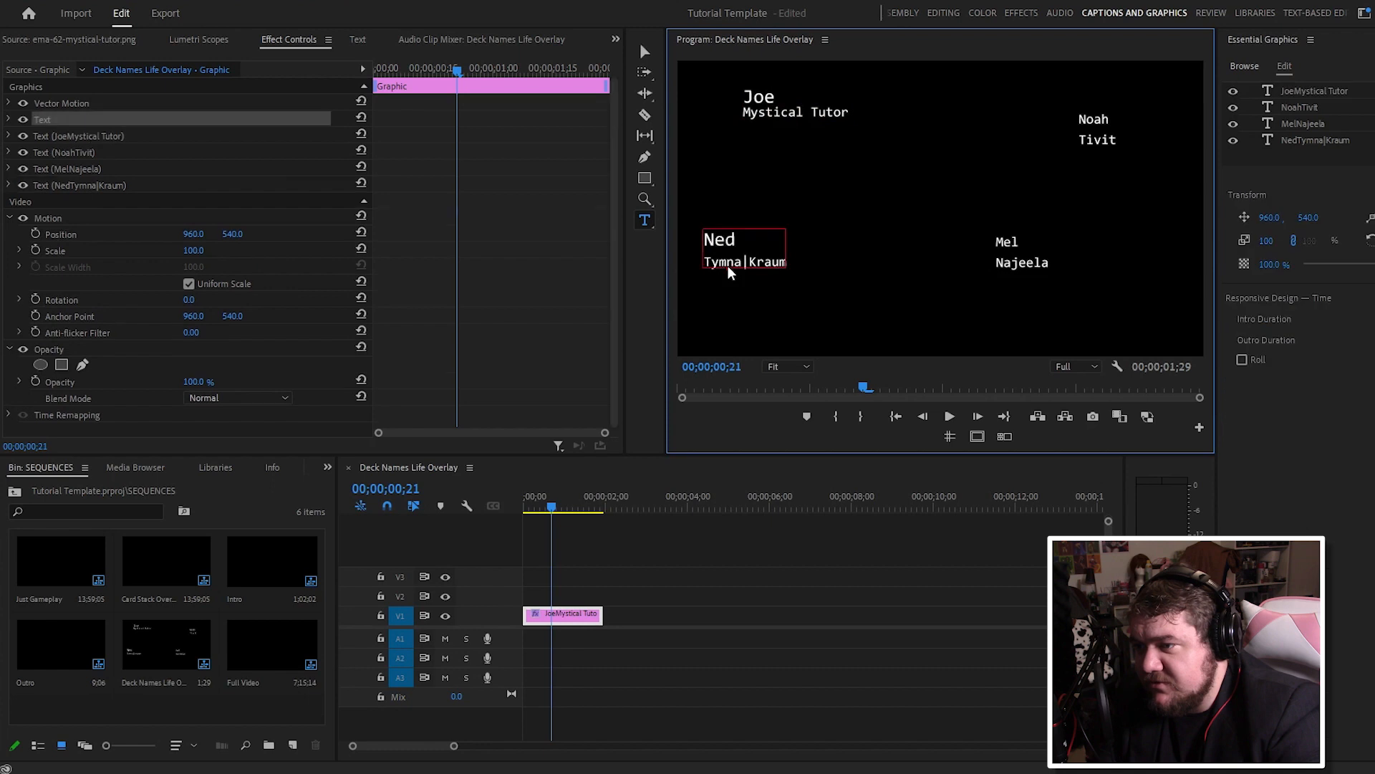
click(710, 270)
click(709, 261)
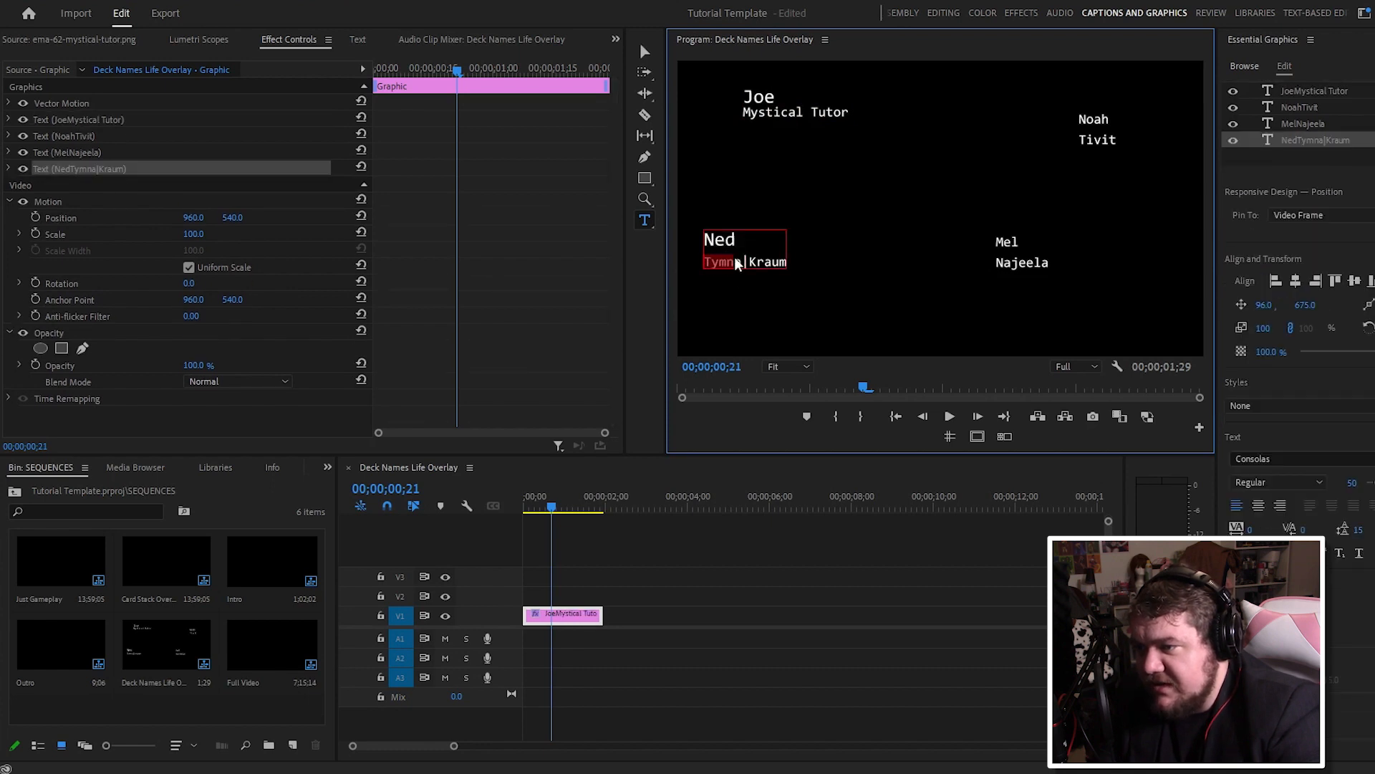
drag(709, 242, 924, 294)
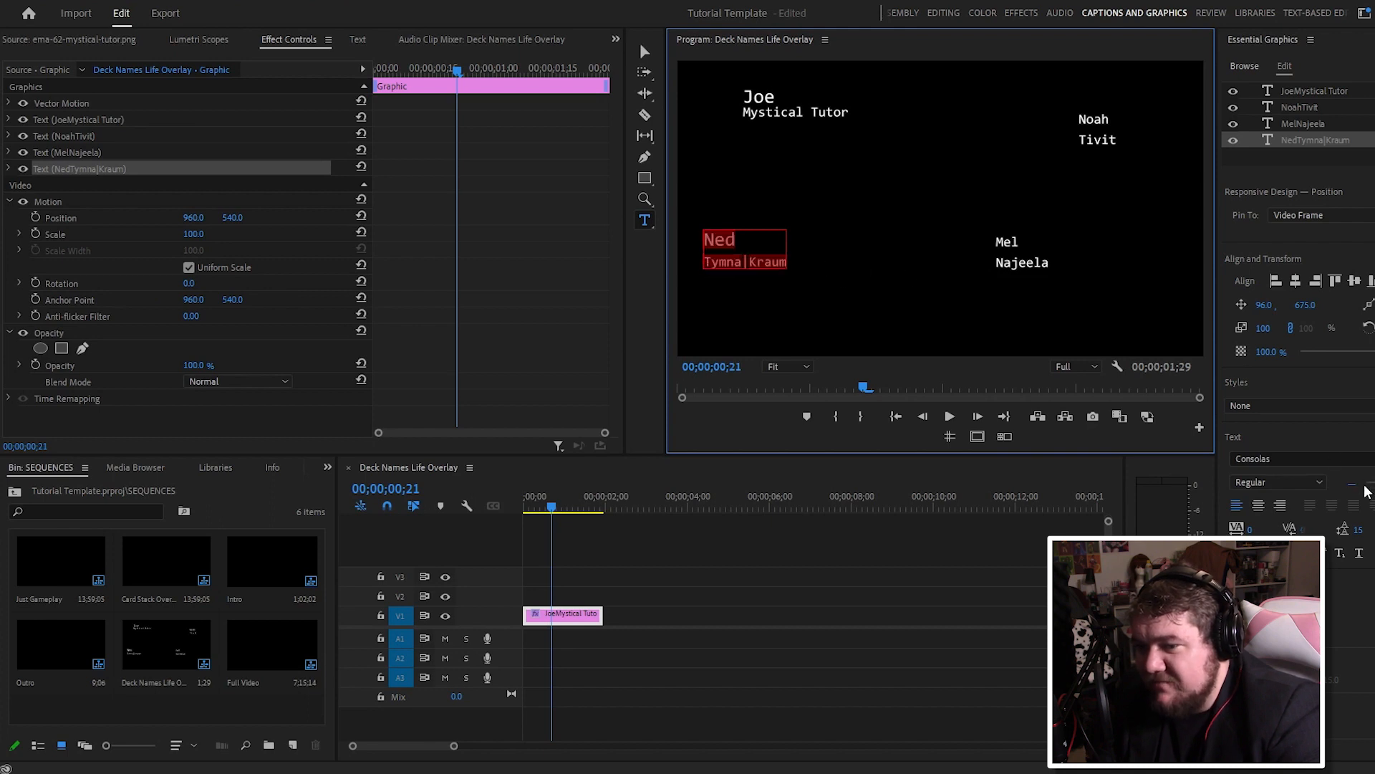
click(1359, 530)
text(-10)
key(Return)
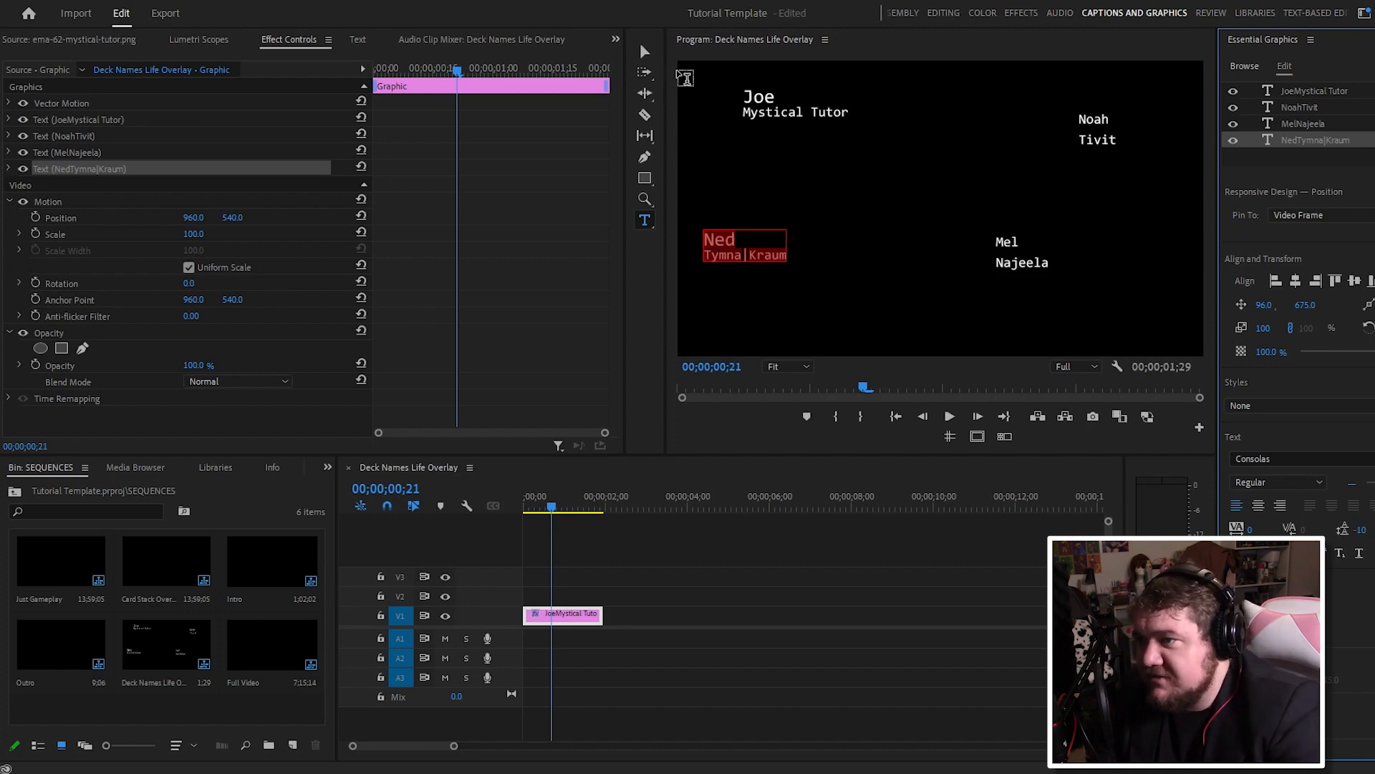
Step: Set the player name above Tivit to font size 70
click(647, 55)
double_click(1092, 124)
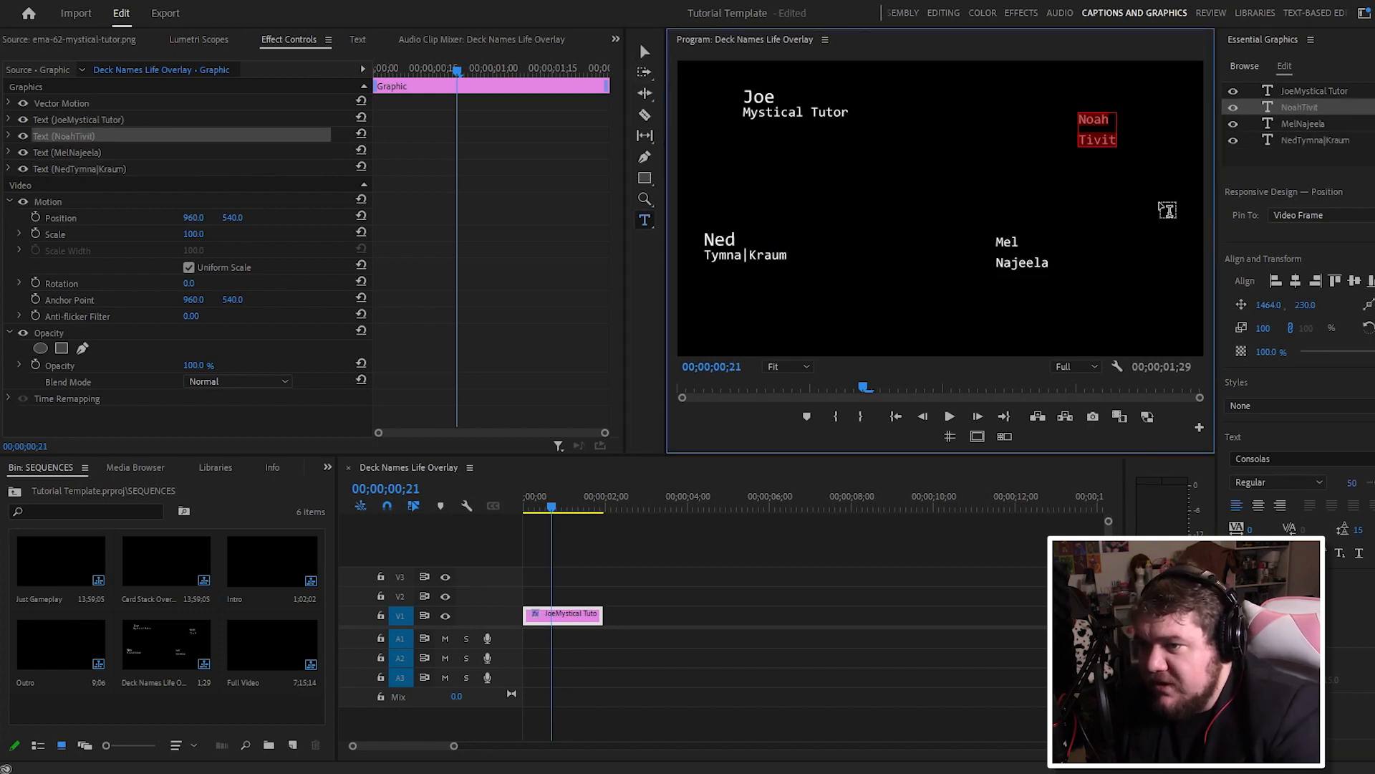
click(1102, 121)
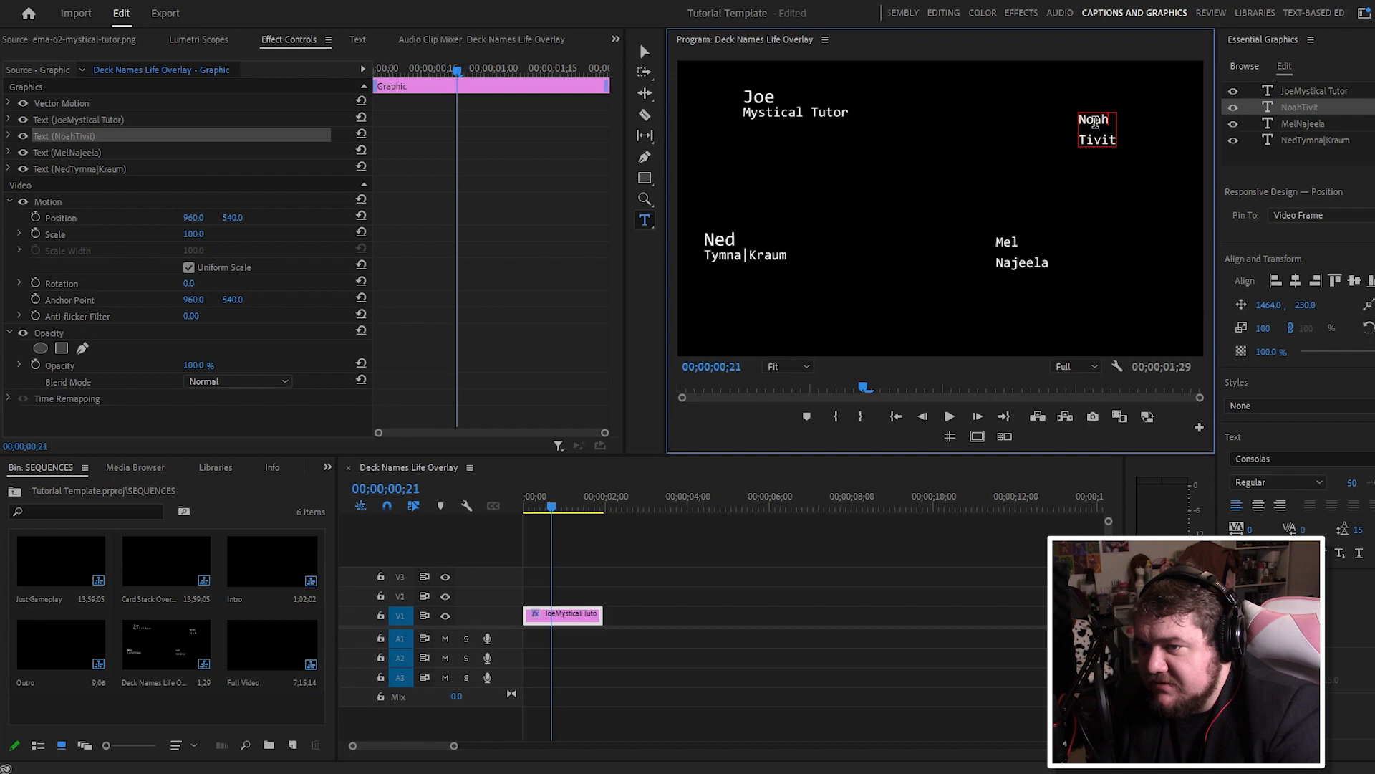
click(1102, 121)
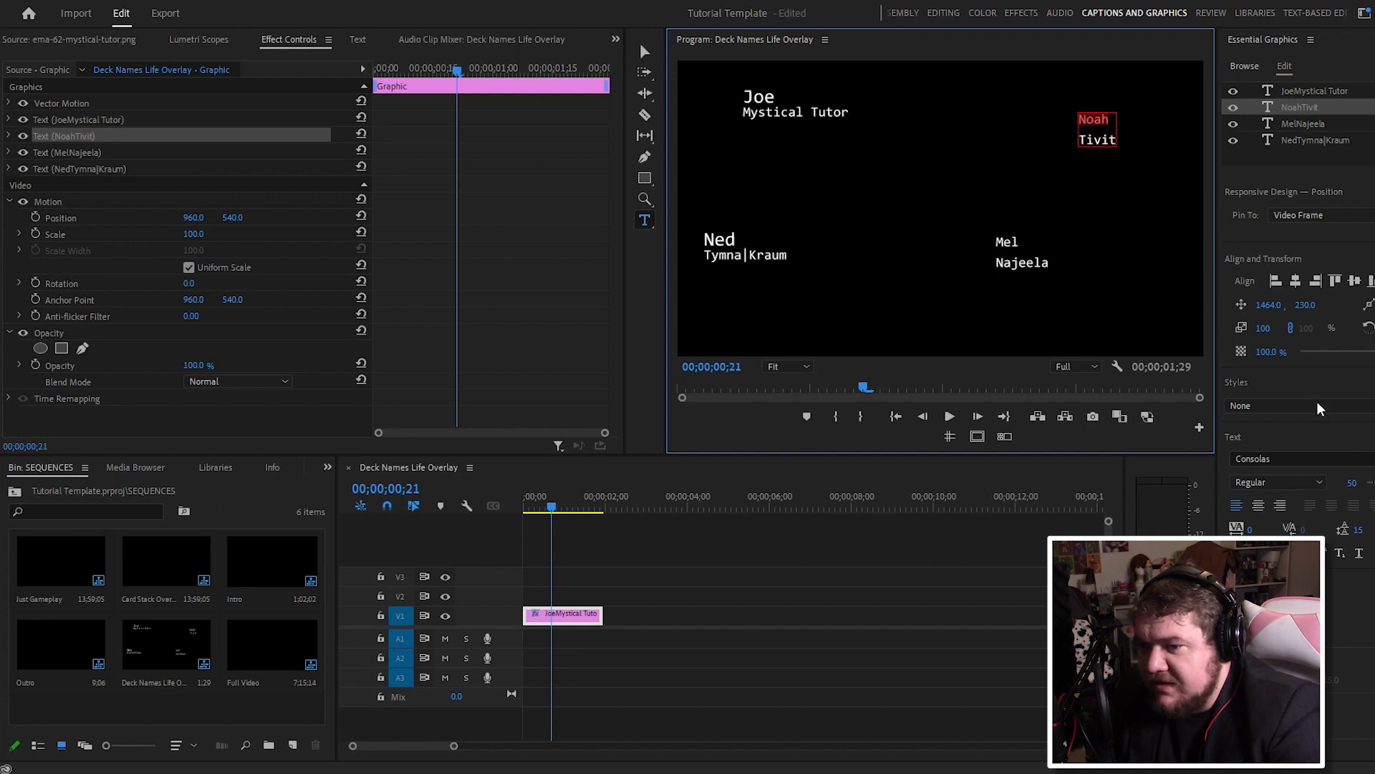
click(1104, 136)
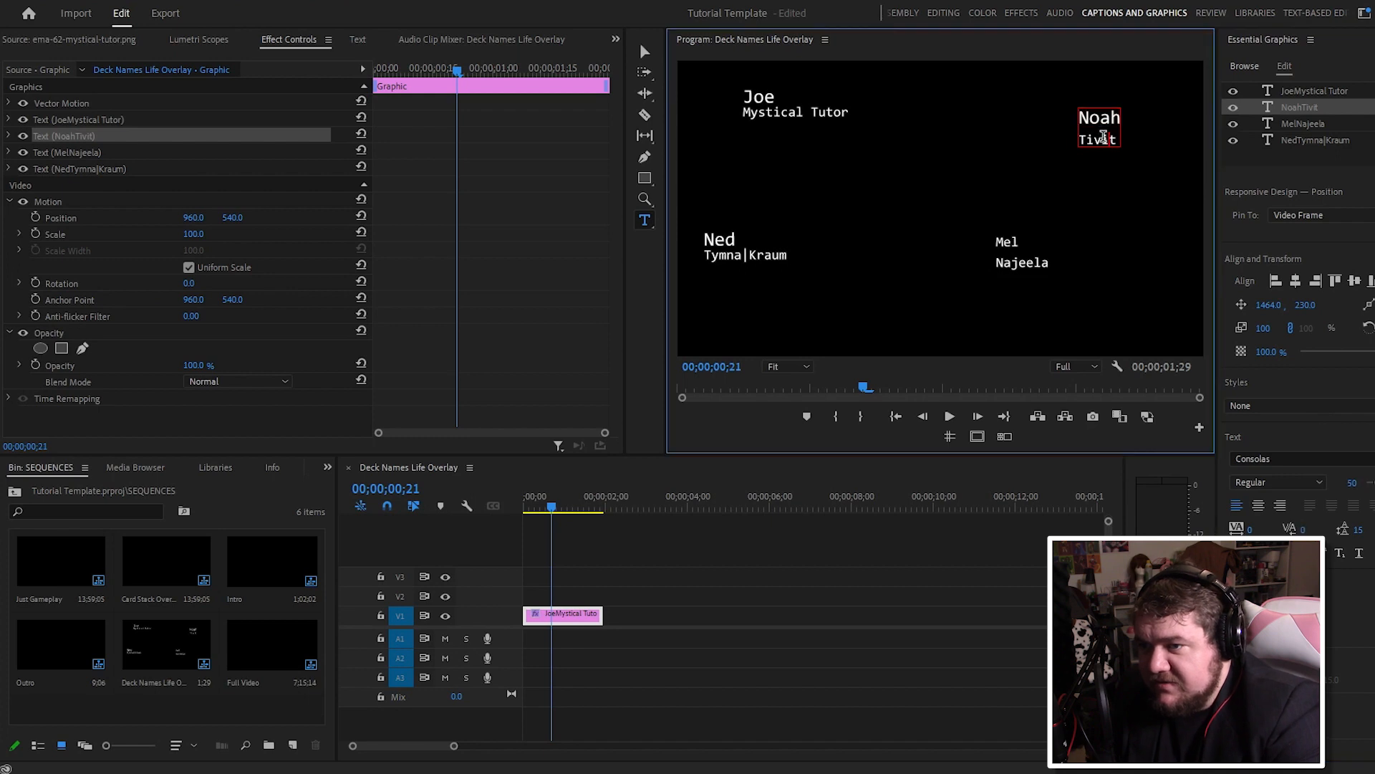
Step: Select both lines of the Tivit text block, set their leading to -10, and leave text editing
drag(1078, 108, 1210, 161)
click(1363, 528)
text(-10)
key(Return)
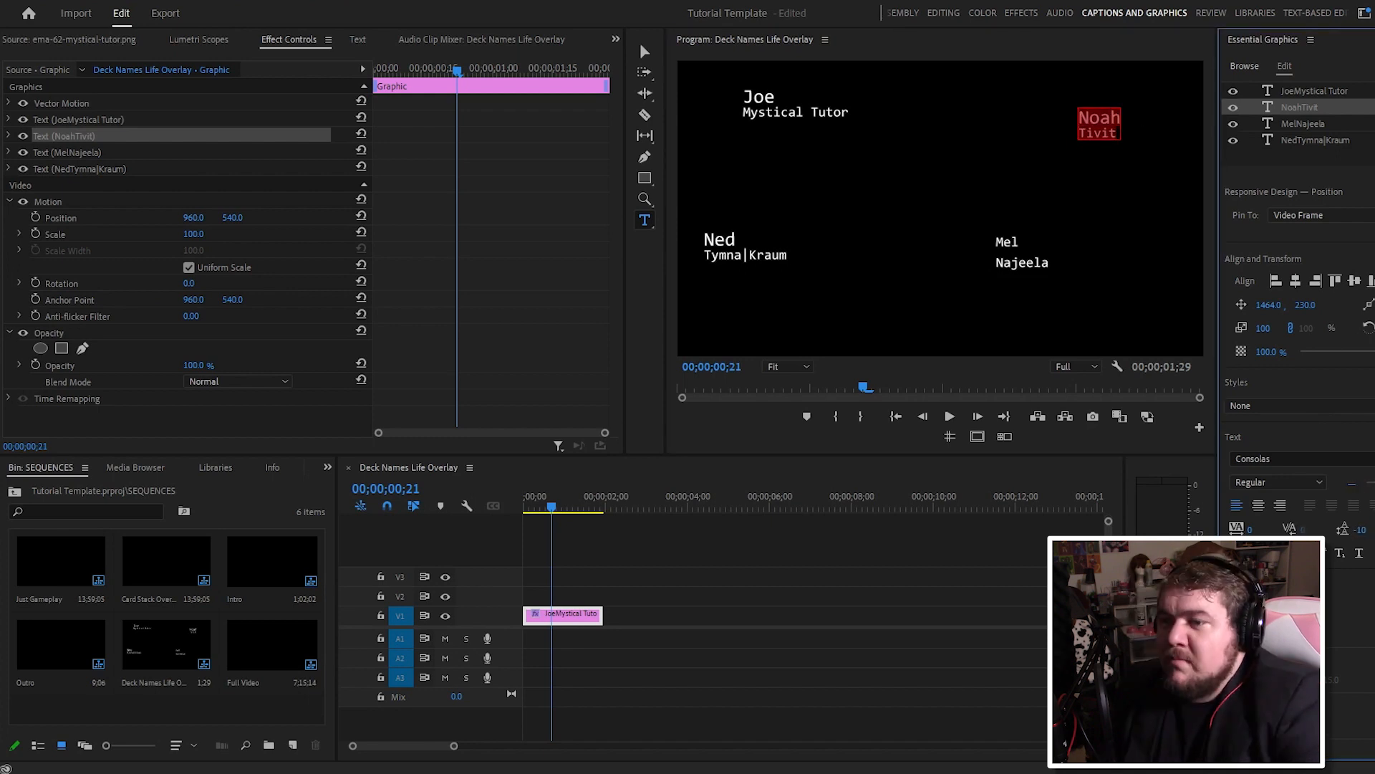
click(645, 52)
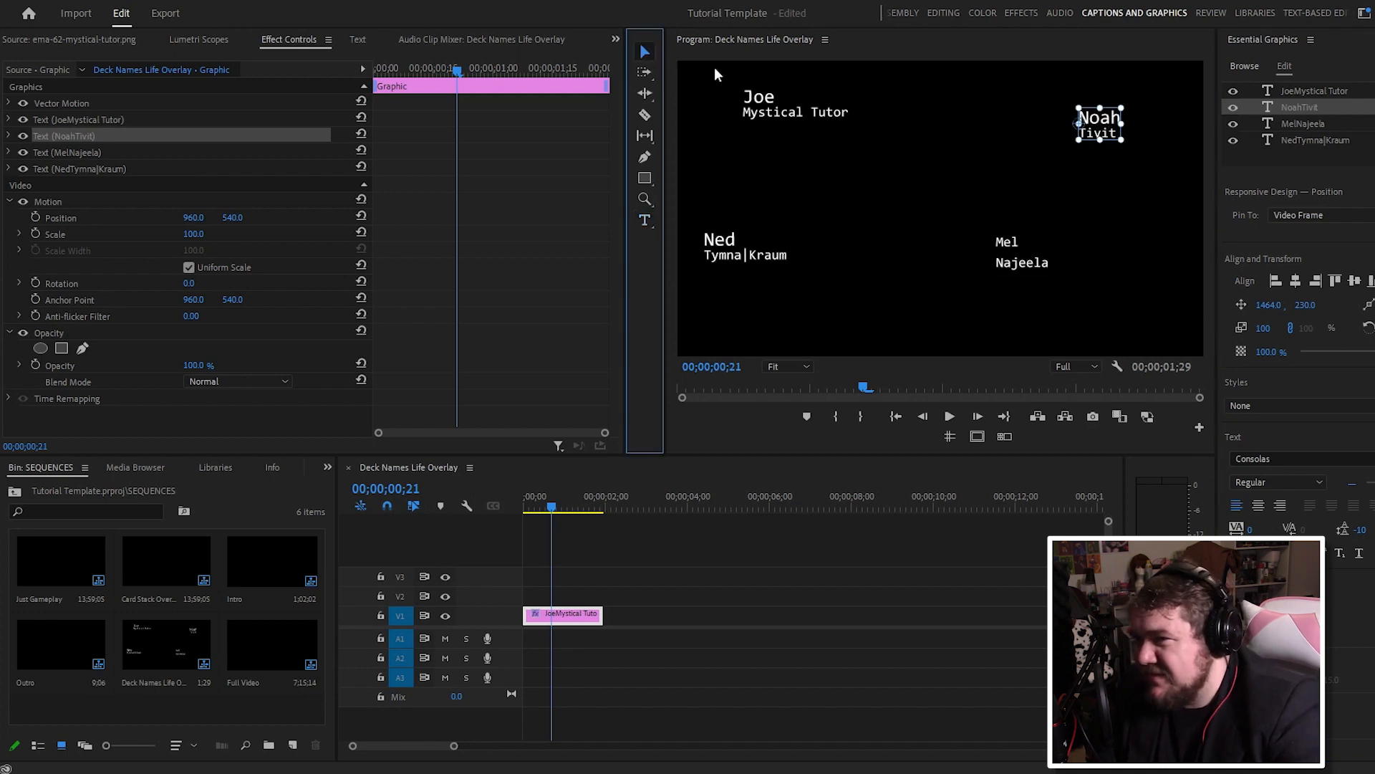
click(1157, 189)
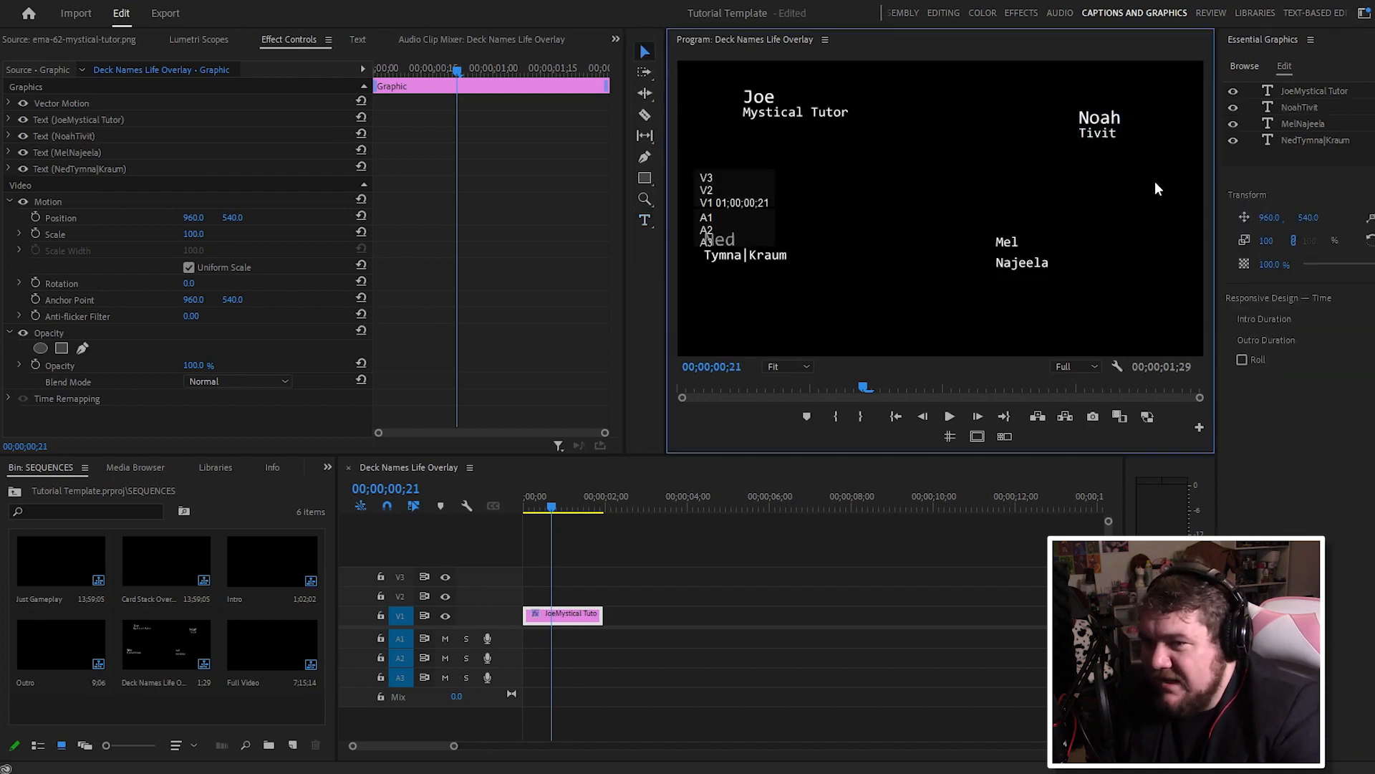
Step: Right-align the text of the Tivit block
double_click(1097, 117)
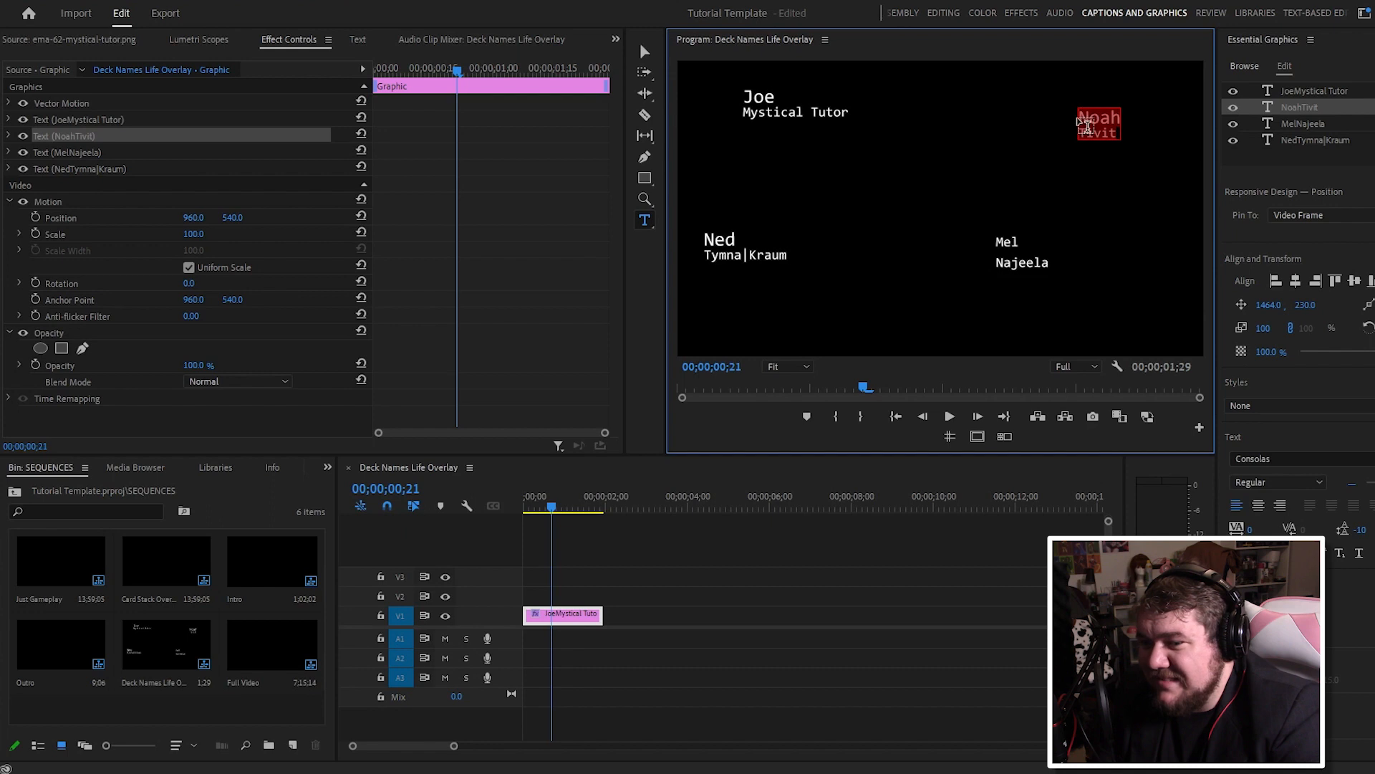
key(Escape)
double_click(1099, 122)
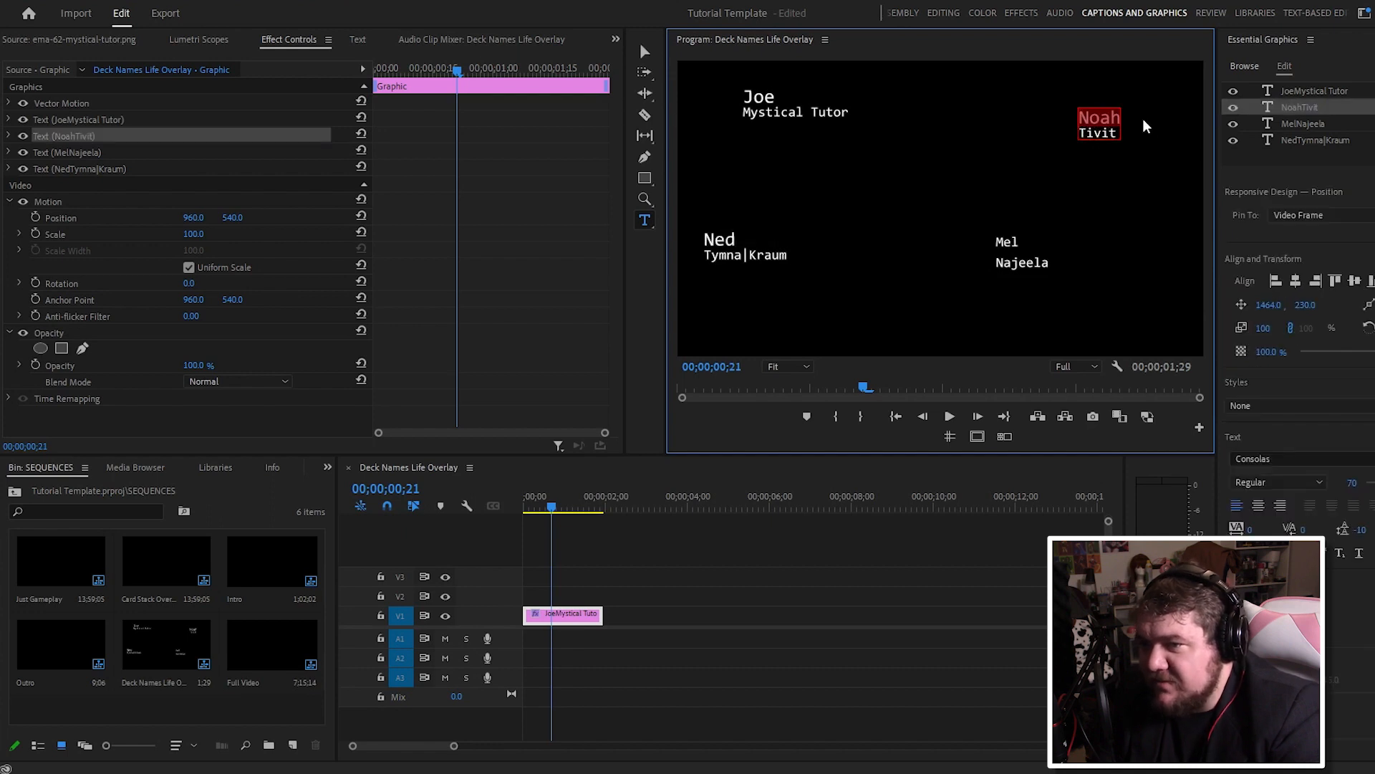
click(1280, 505)
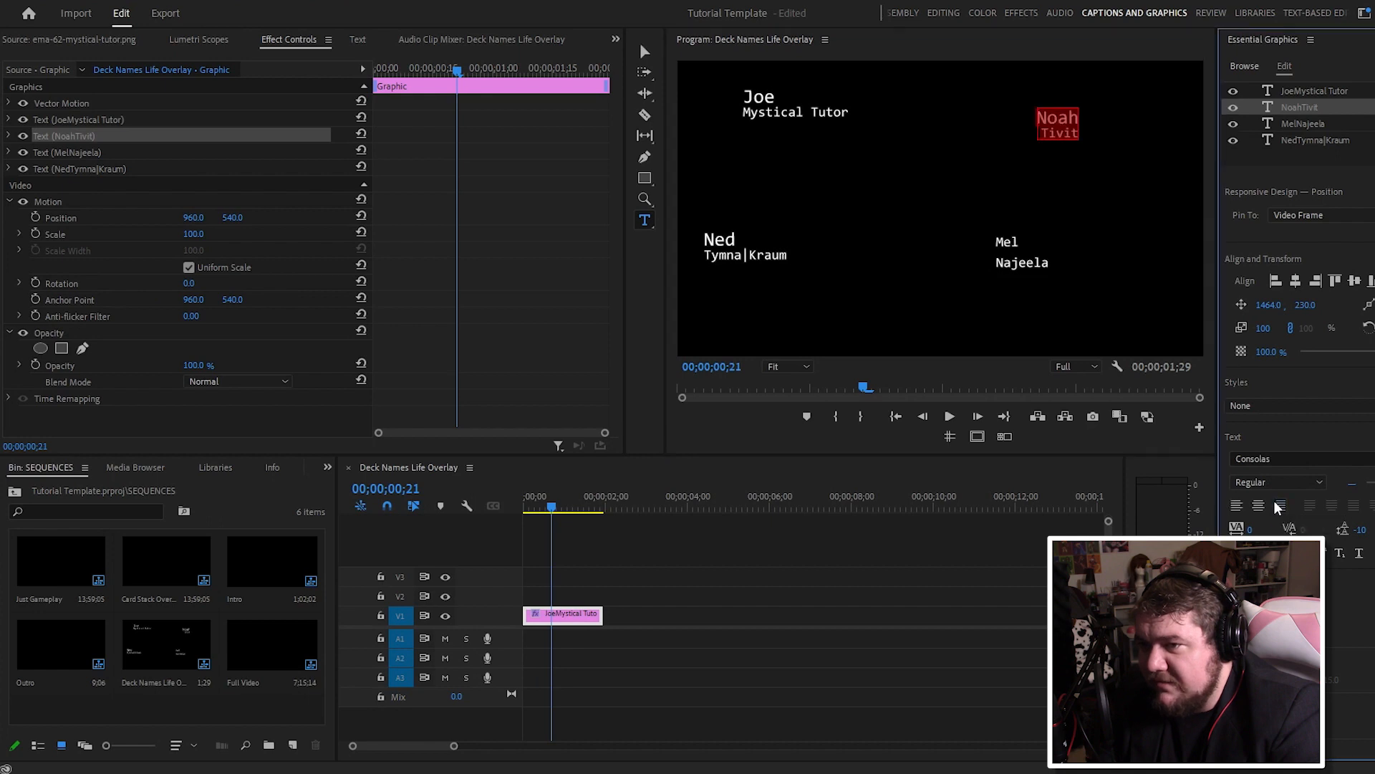
click(1031, 133)
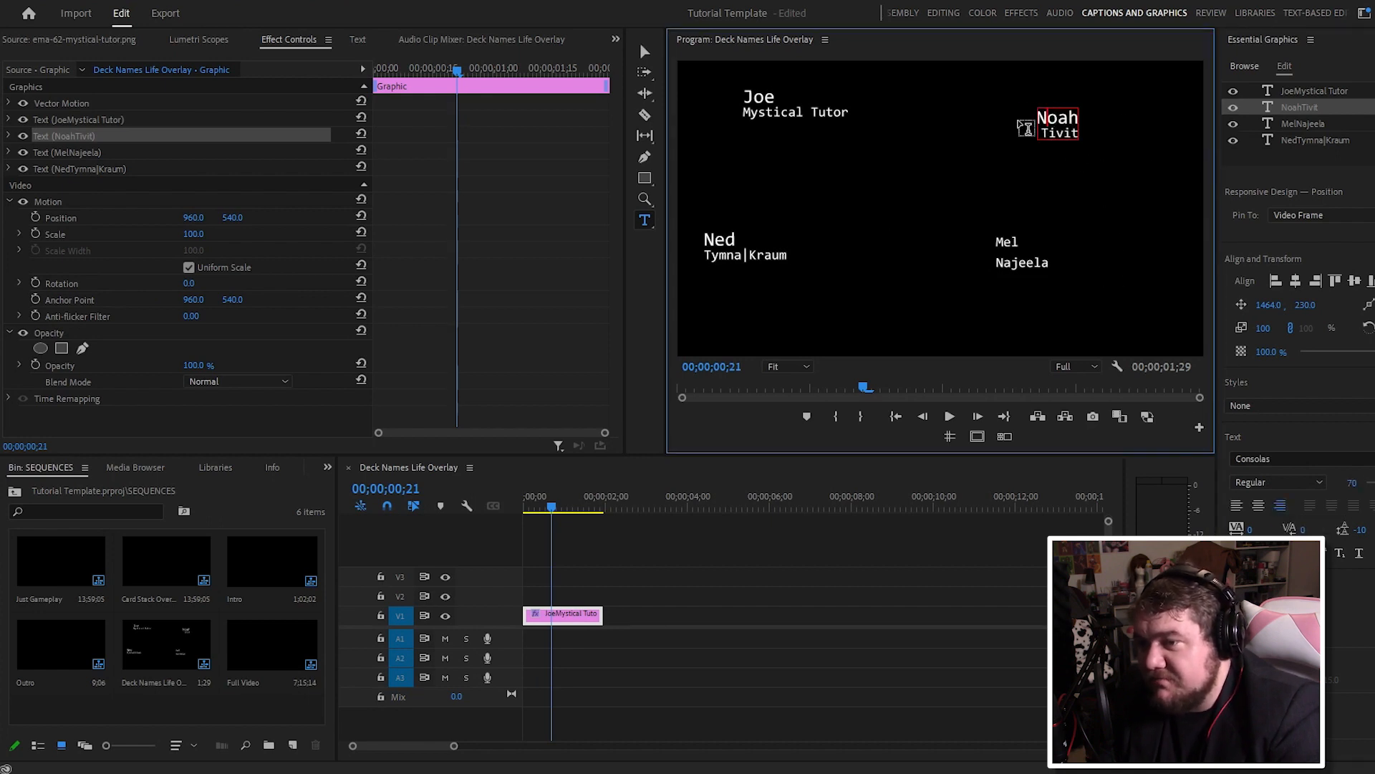
Step: Enlarge the player name above Najeela to match the font size of 70 used in the other blocks
click(1001, 242)
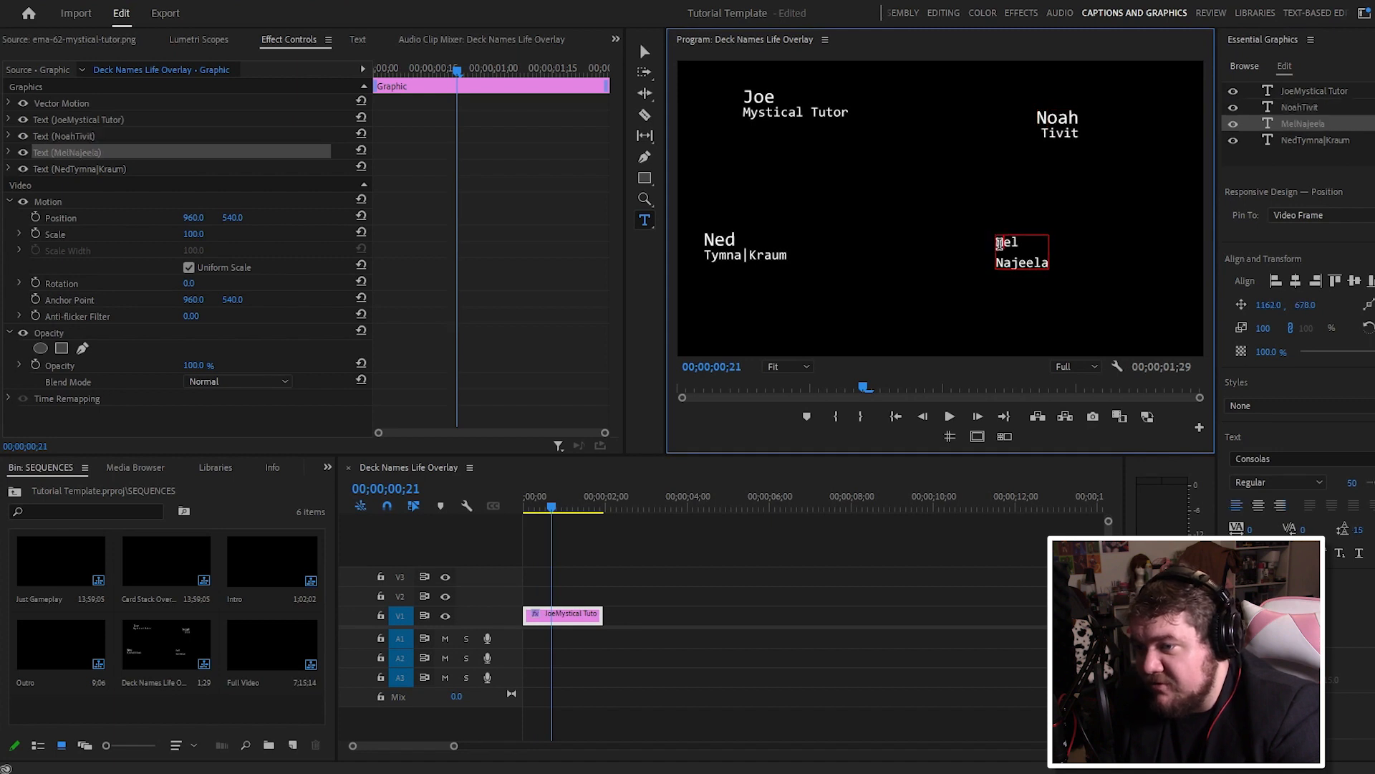
drag(997, 242, 1030, 237)
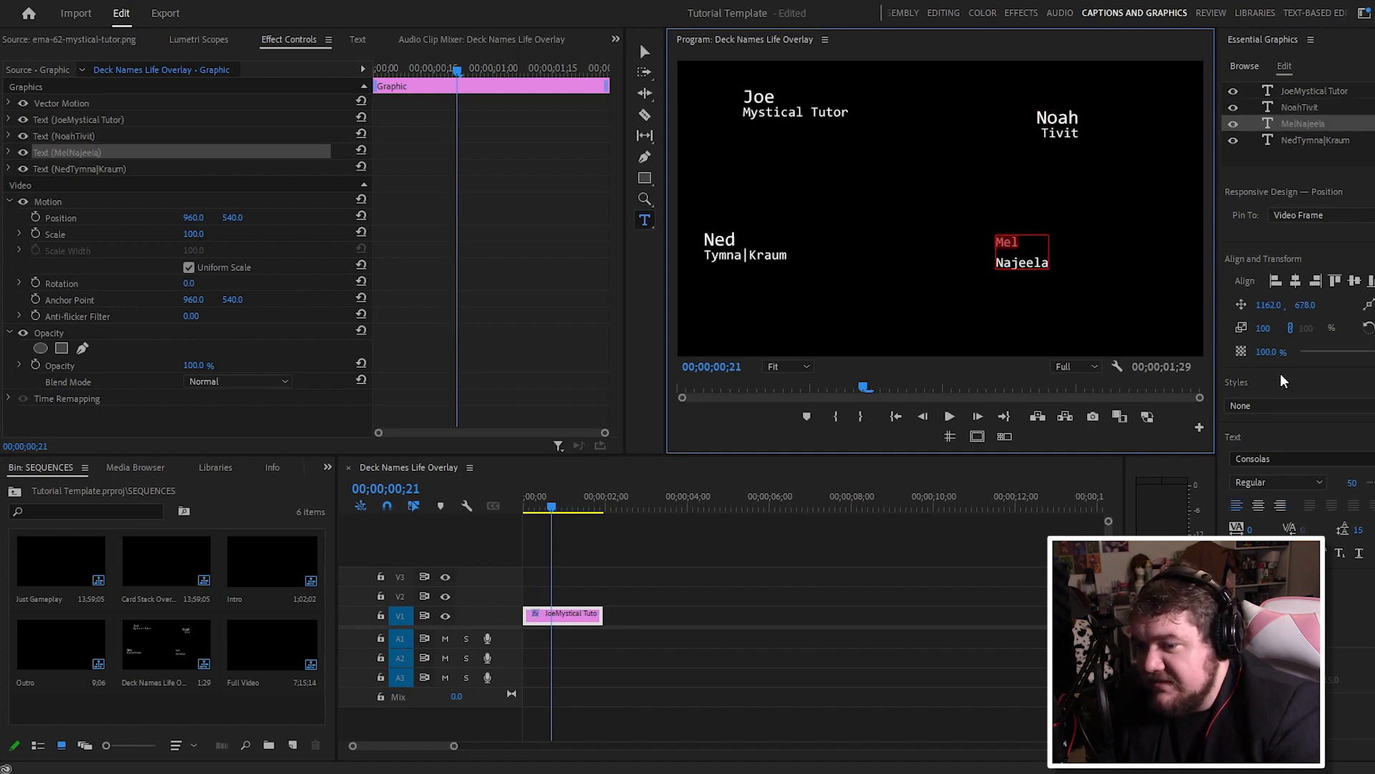
drag(1347, 494, 1368, 493)
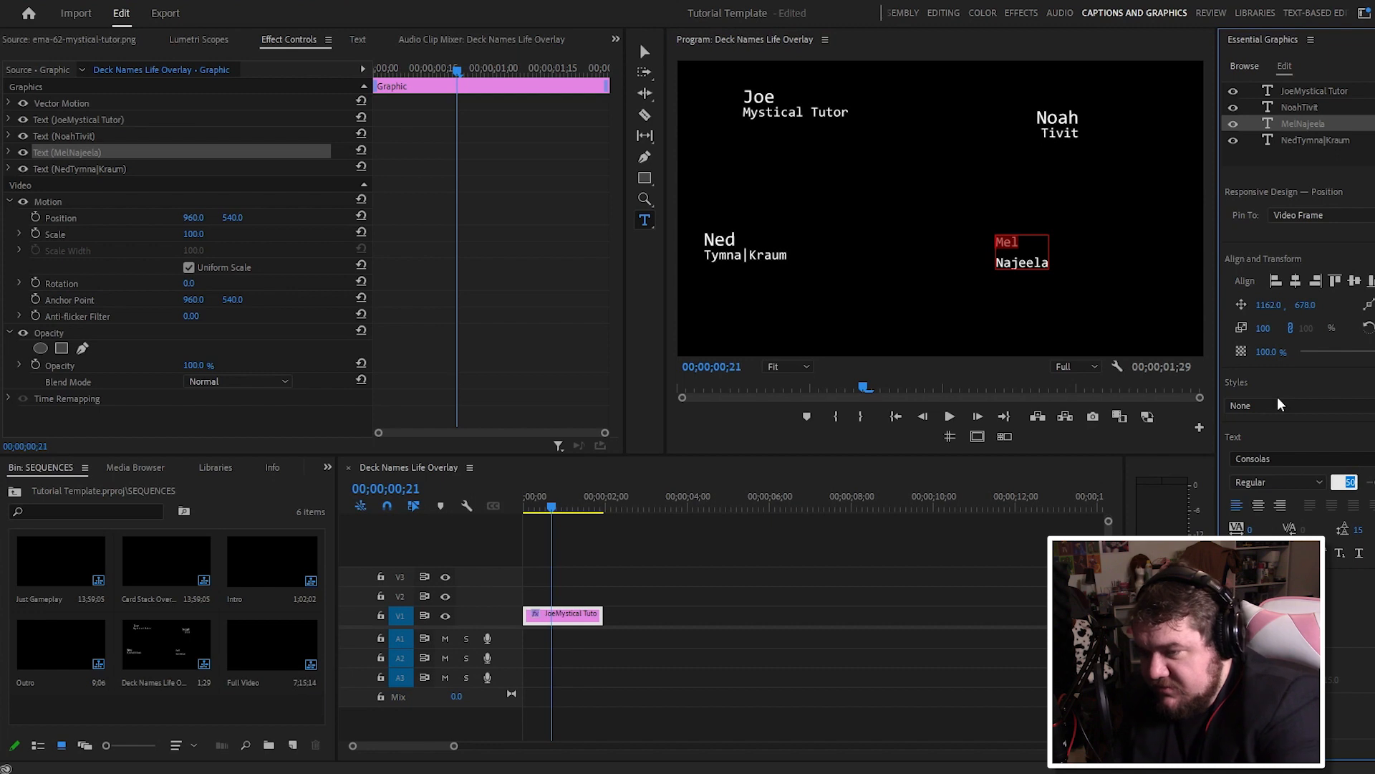
Step: Set the leading of the whole Najeela text block to -10 and right-align its text
click(999, 243)
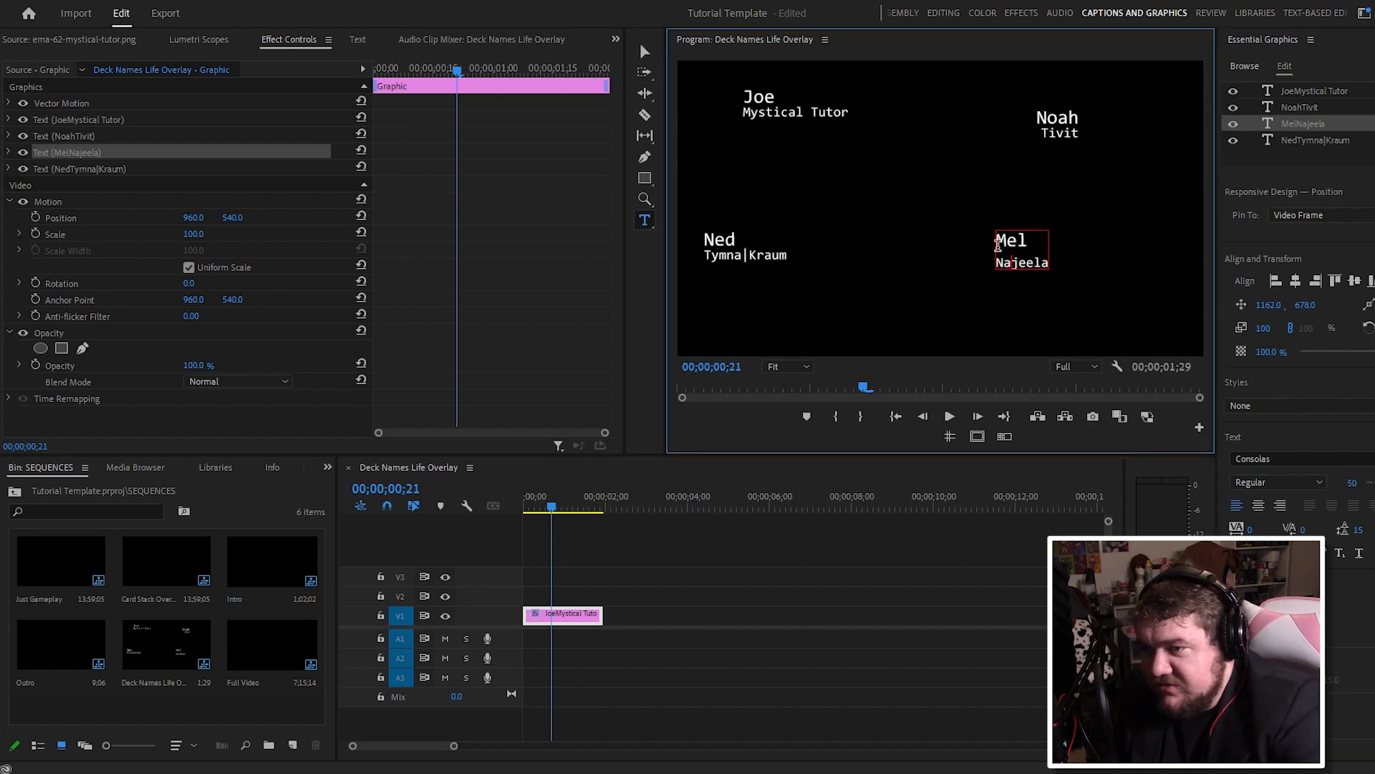
click(1361, 530)
text(-10)
key(Return)
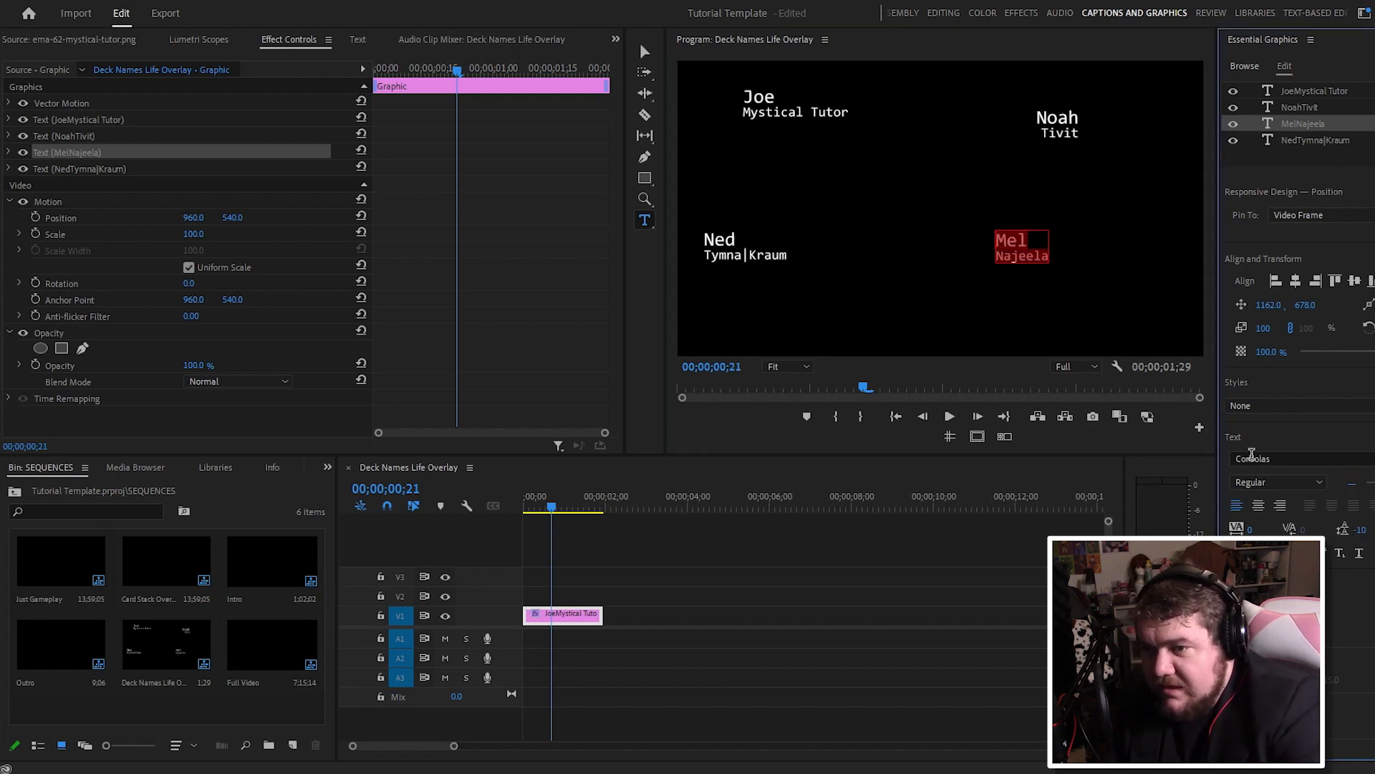
click(1280, 505)
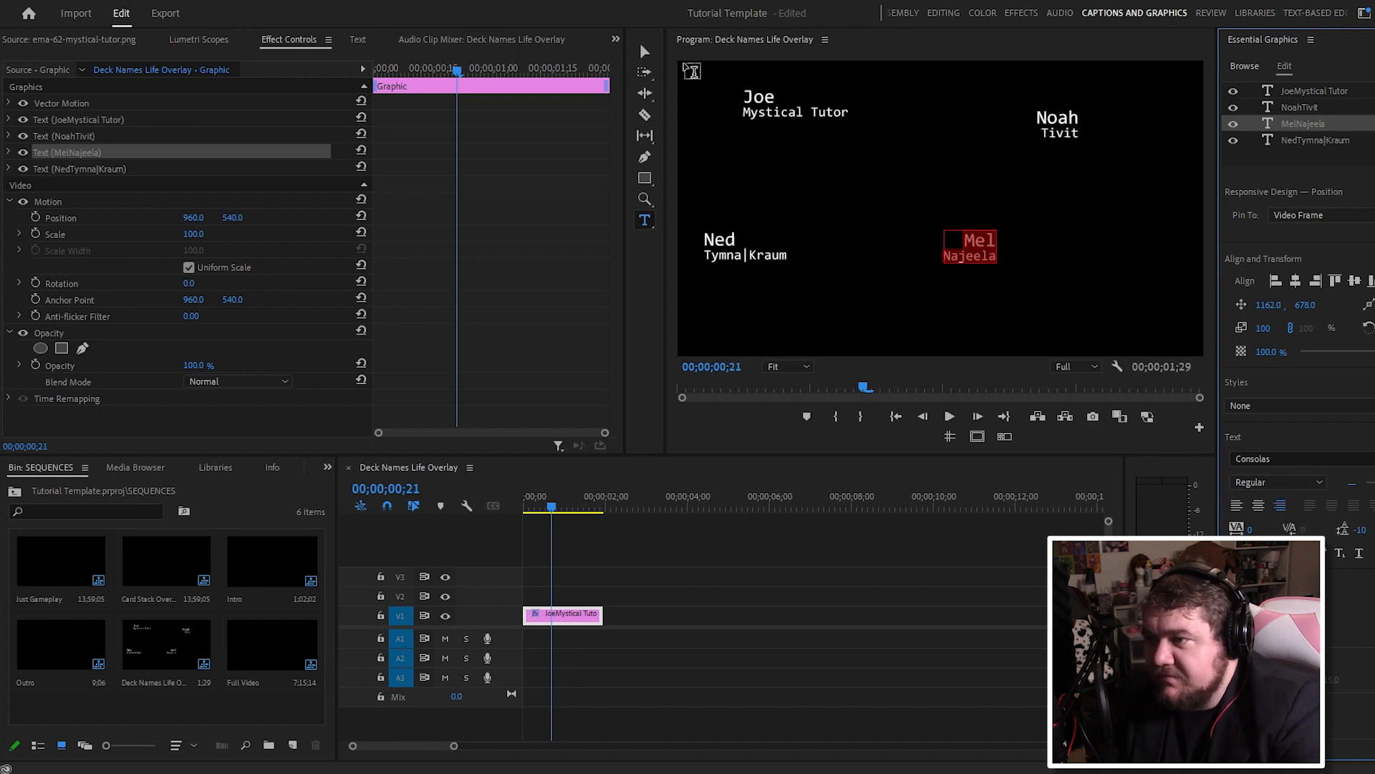
Step: Move the Mystical Tutor text block to the upper edge of the frame at position 185, 60
click(645, 51)
click(801, 111)
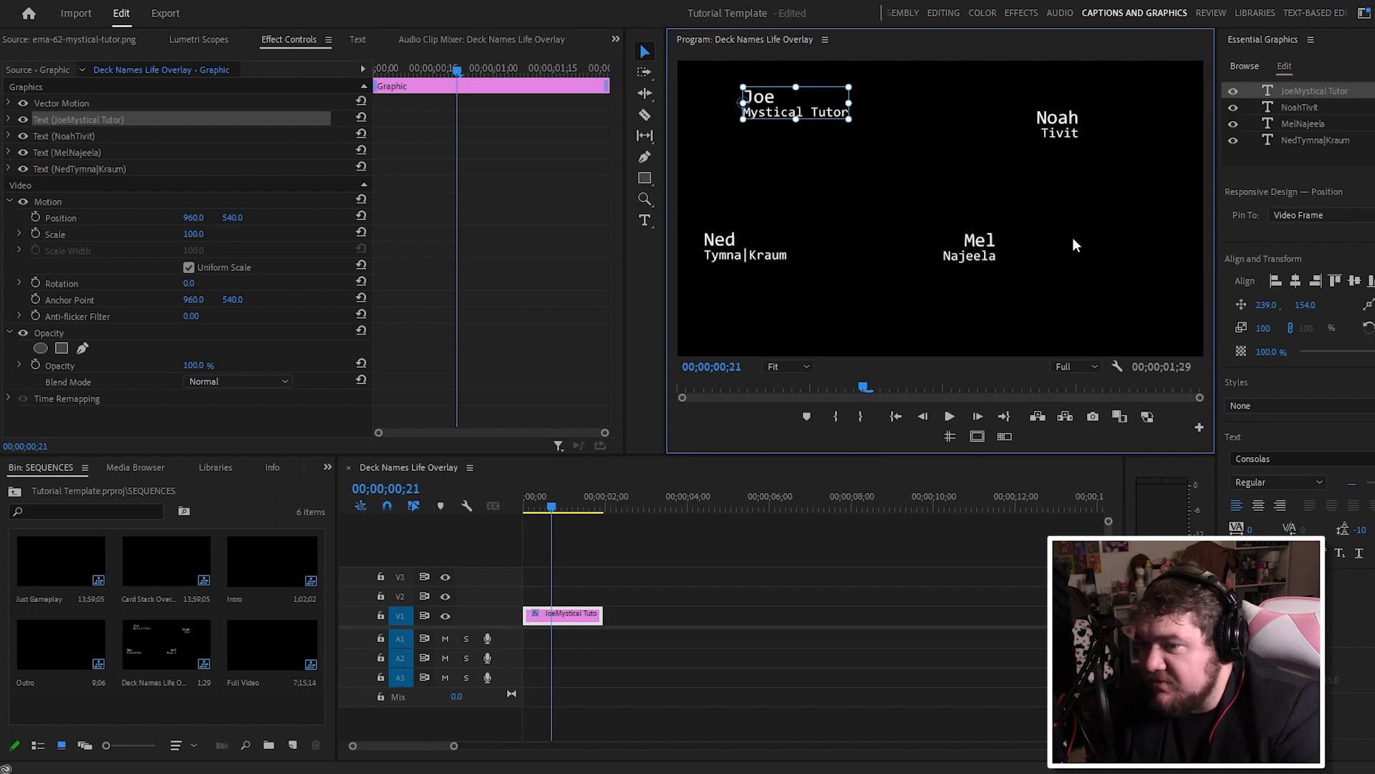
click(1271, 307)
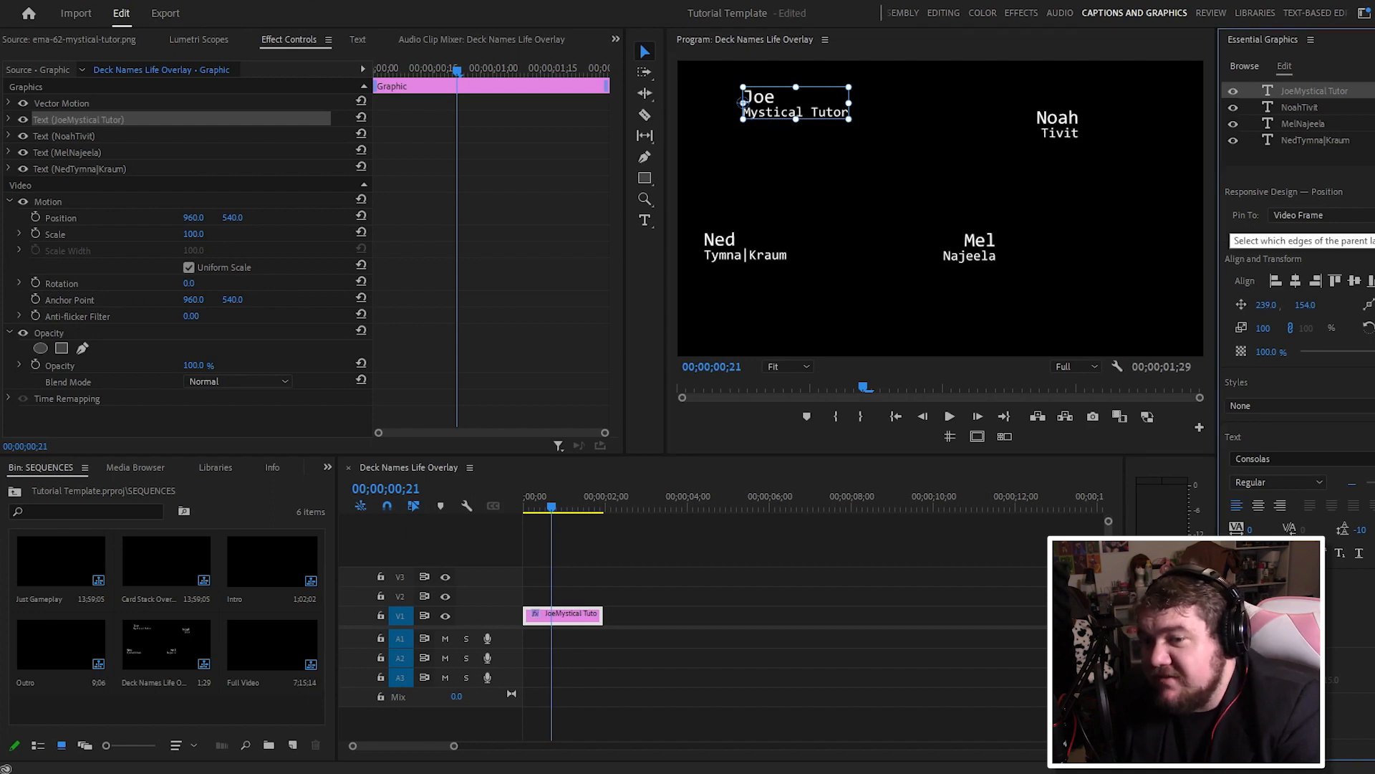
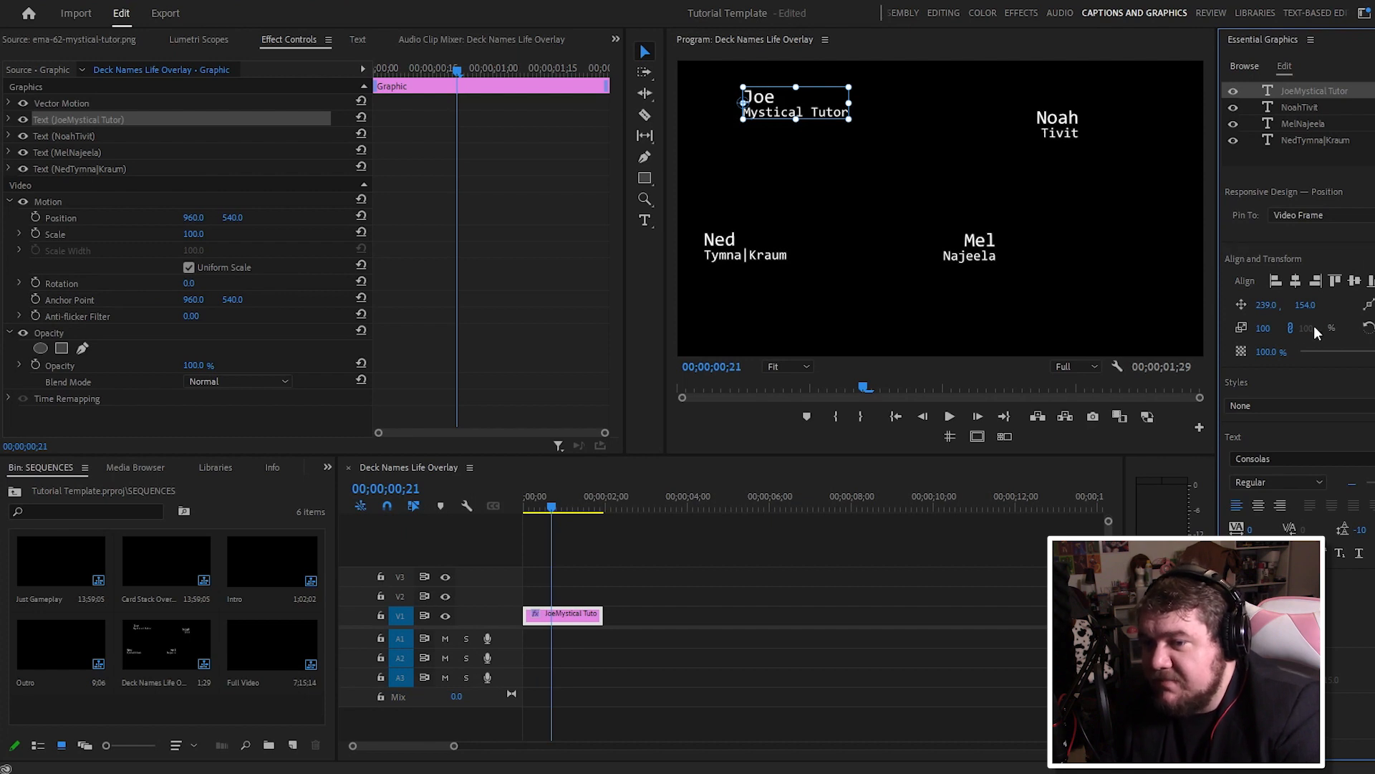
drag(1266, 307, 1301, 305)
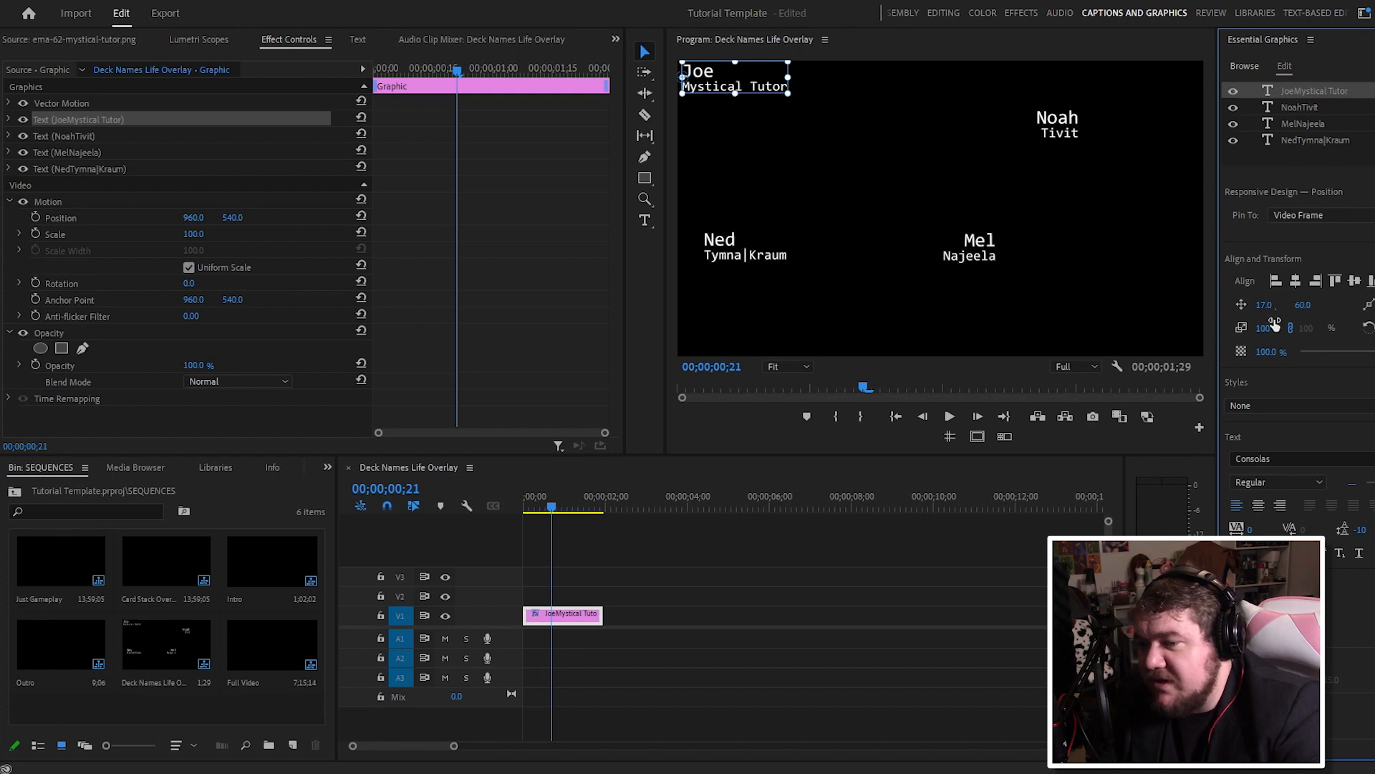
drag(1268, 308, 1347, 308)
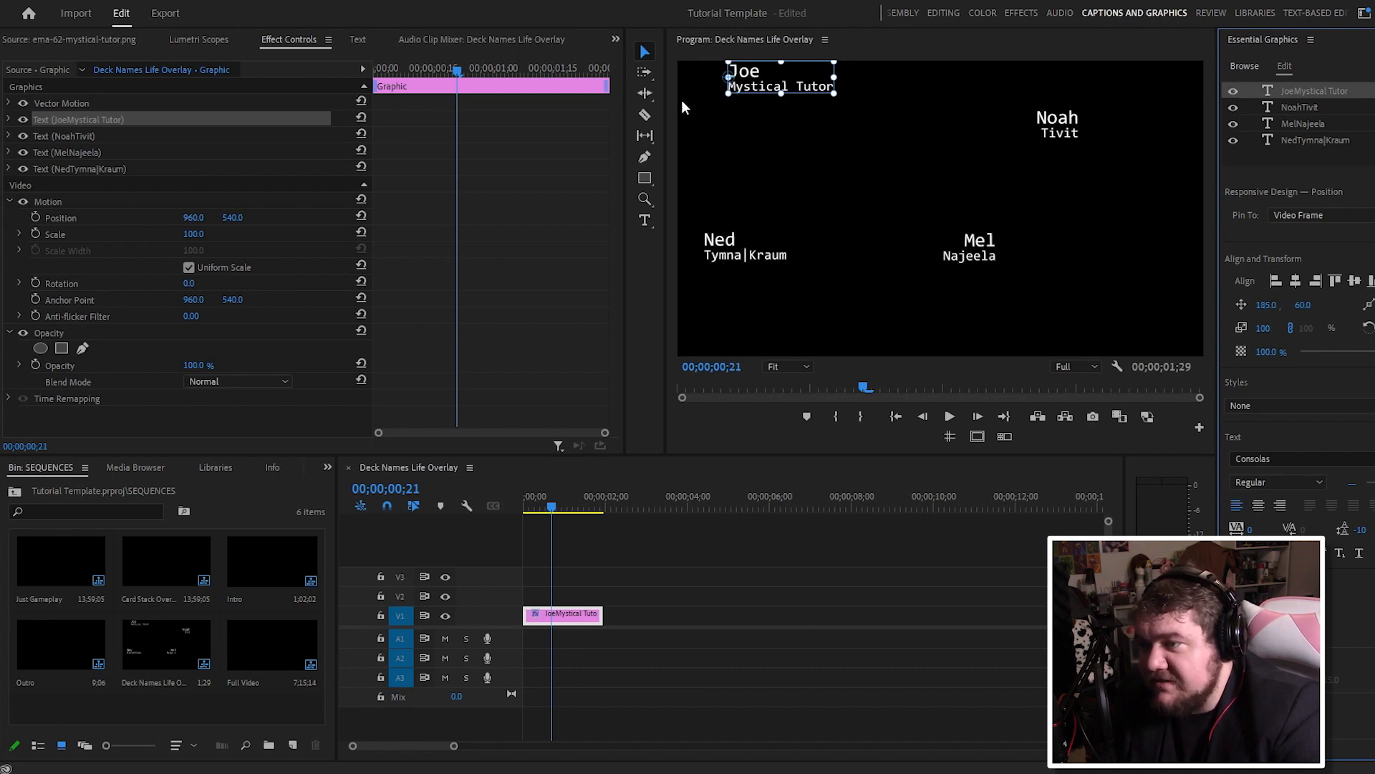
Step: Set the horizontal position of the Tymna|Kraum text block to 185, matching the Mystical Tutor block
click(725, 239)
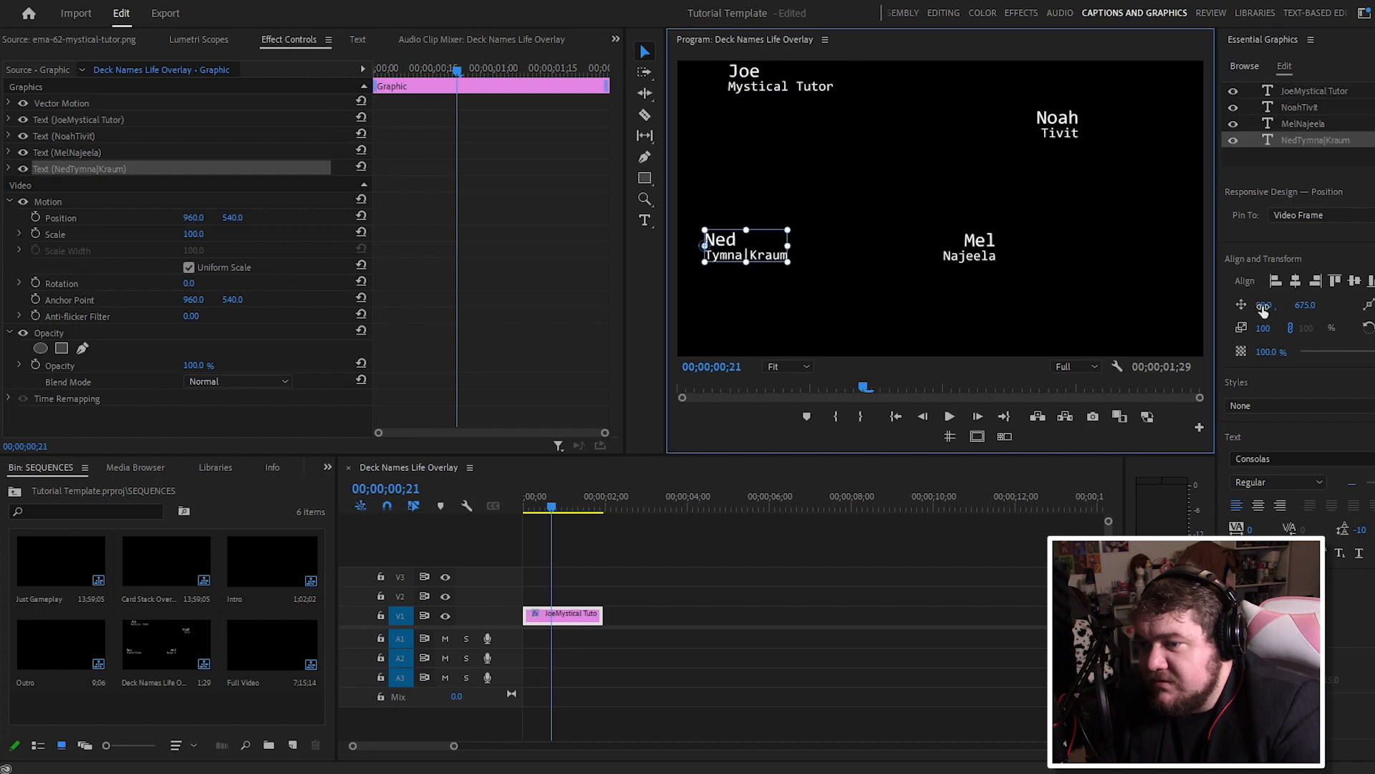
drag(1264, 306, 1286, 306)
click(753, 87)
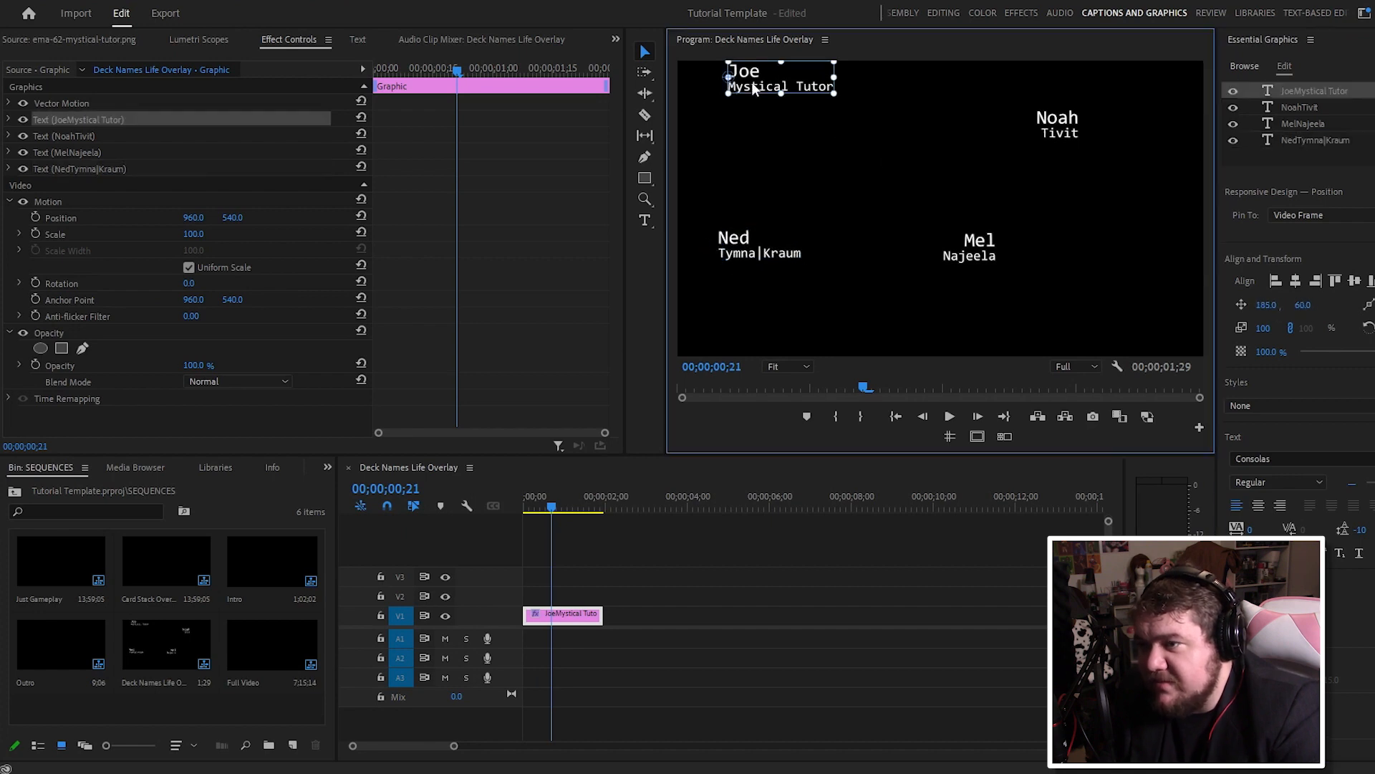
click(748, 248)
click(1266, 304)
text(185)
key(Return)
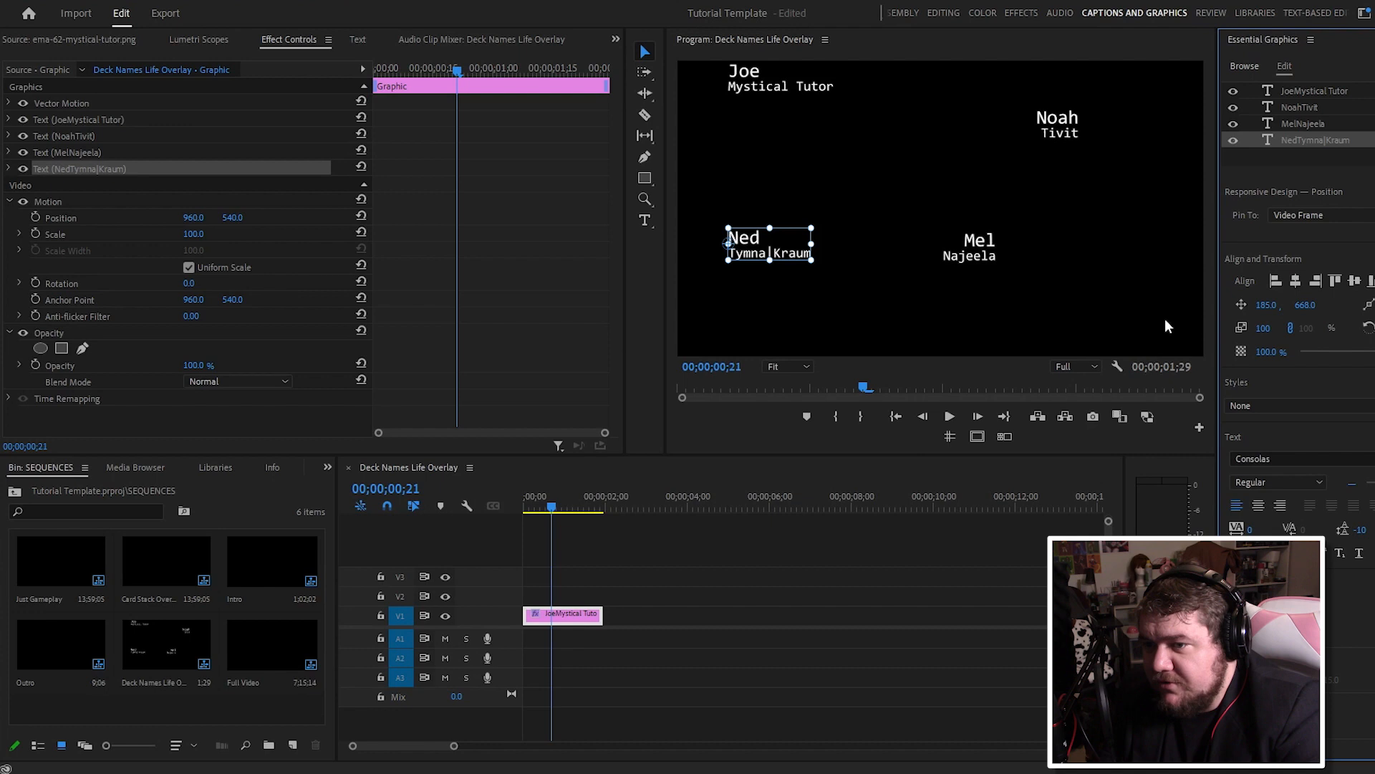
Step: Try a different alignment for the Tymna|Kraum text block, then undo it along with the last horizontal position change
click(771, 85)
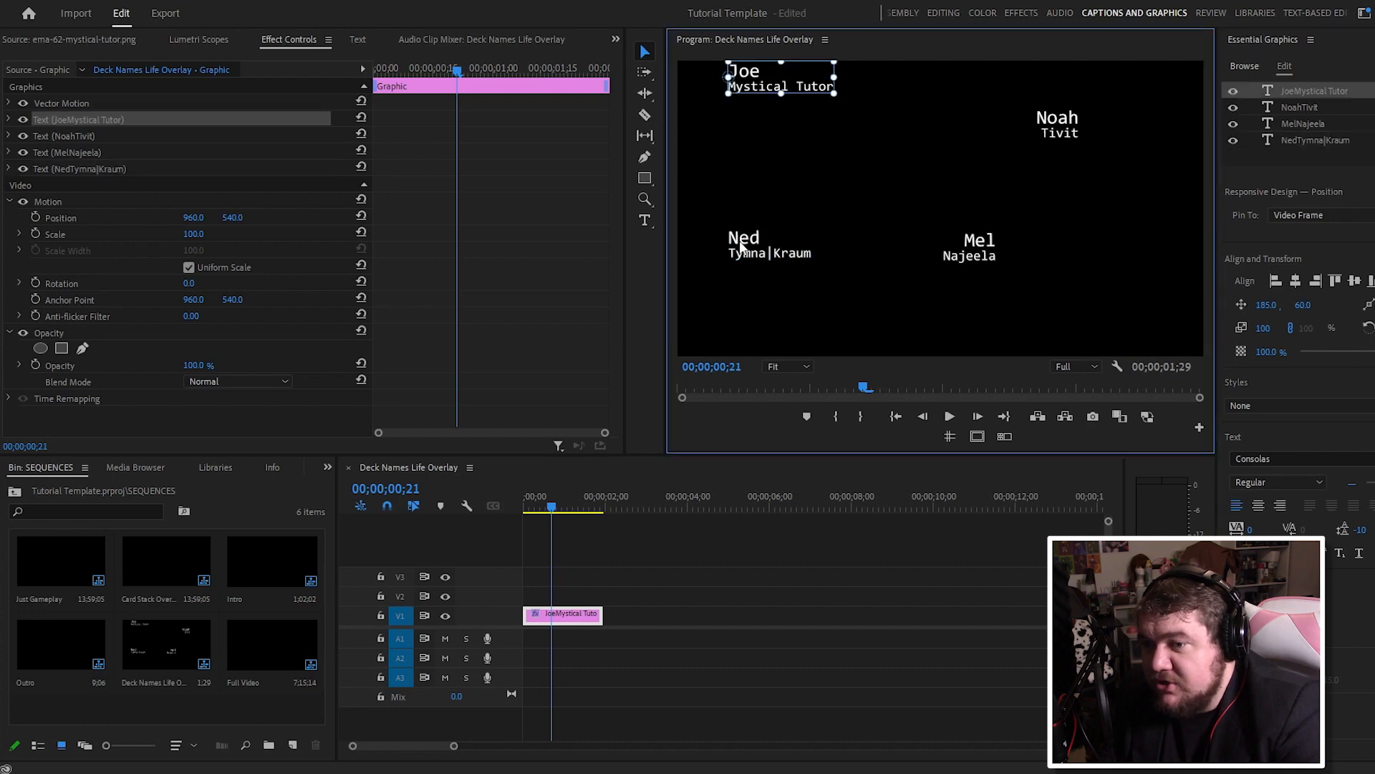
click(749, 247)
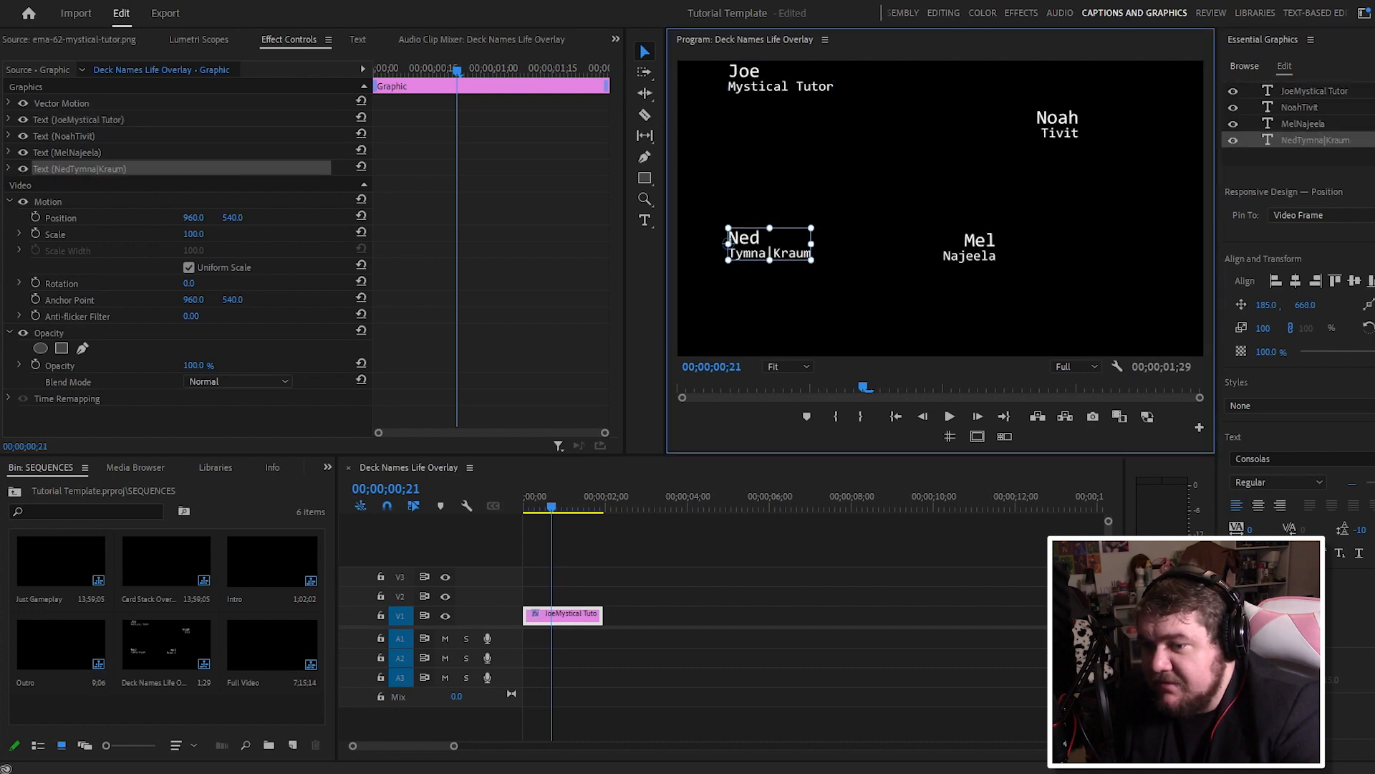
click(1374, 505)
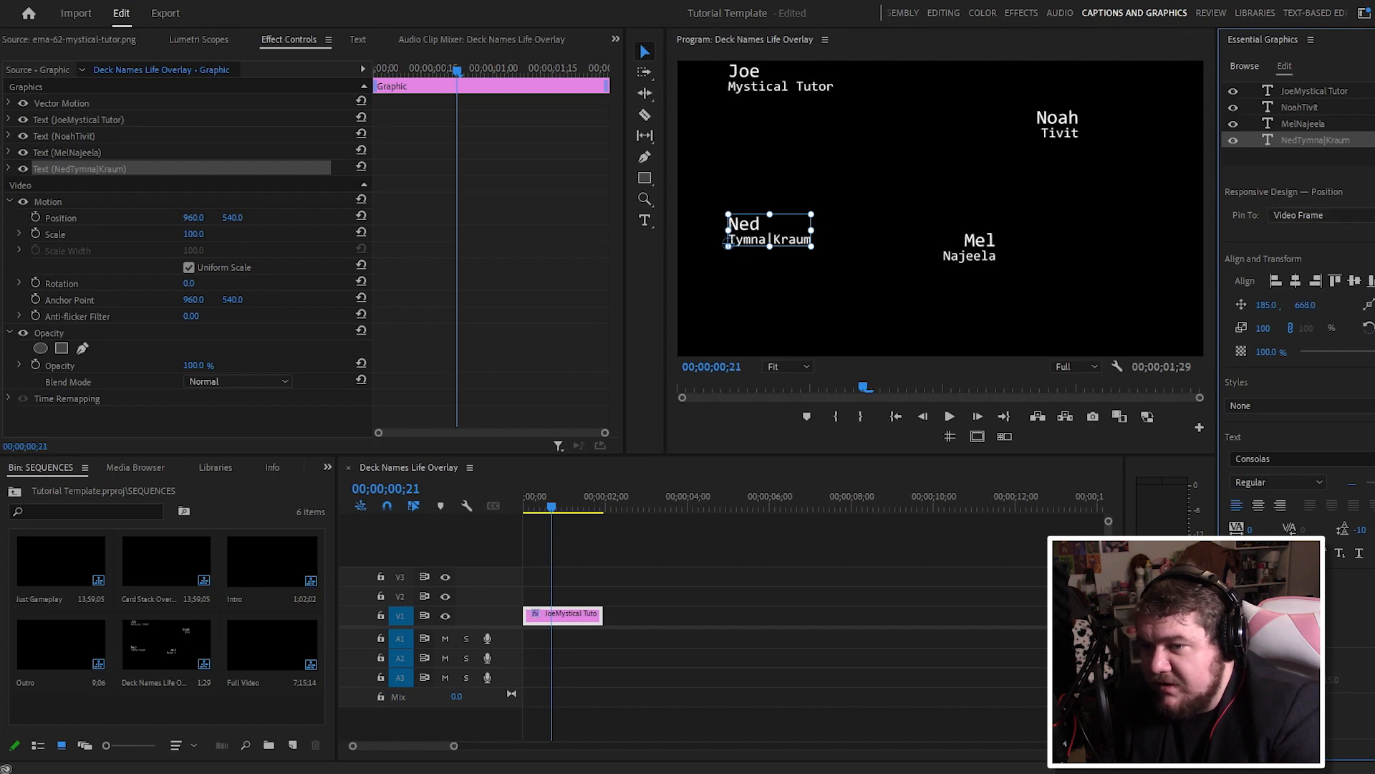
key(ctrl+z)
key(ctrl+z)
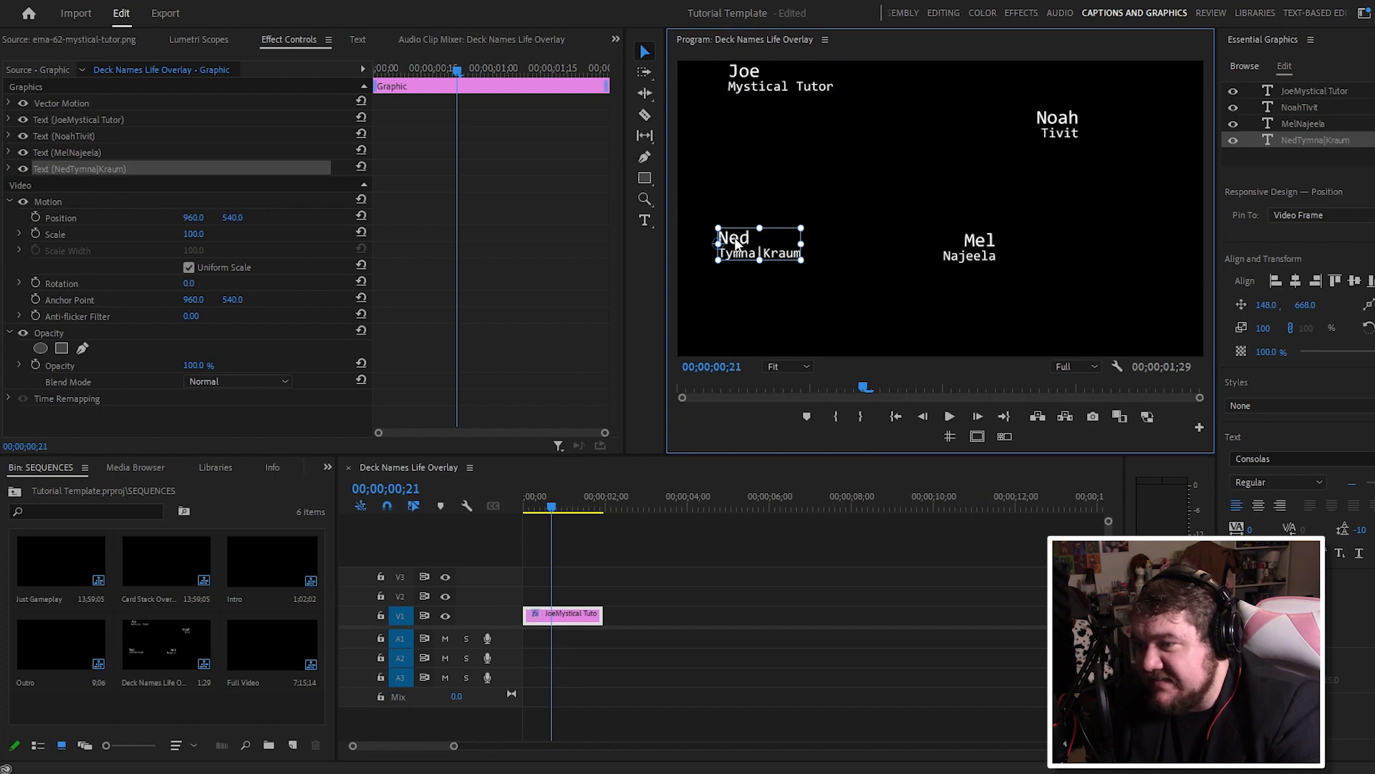
Step: Set the Tymna|Kraum text block's horizontal position back to 185
click(1265, 305)
text(185)
key(Return)
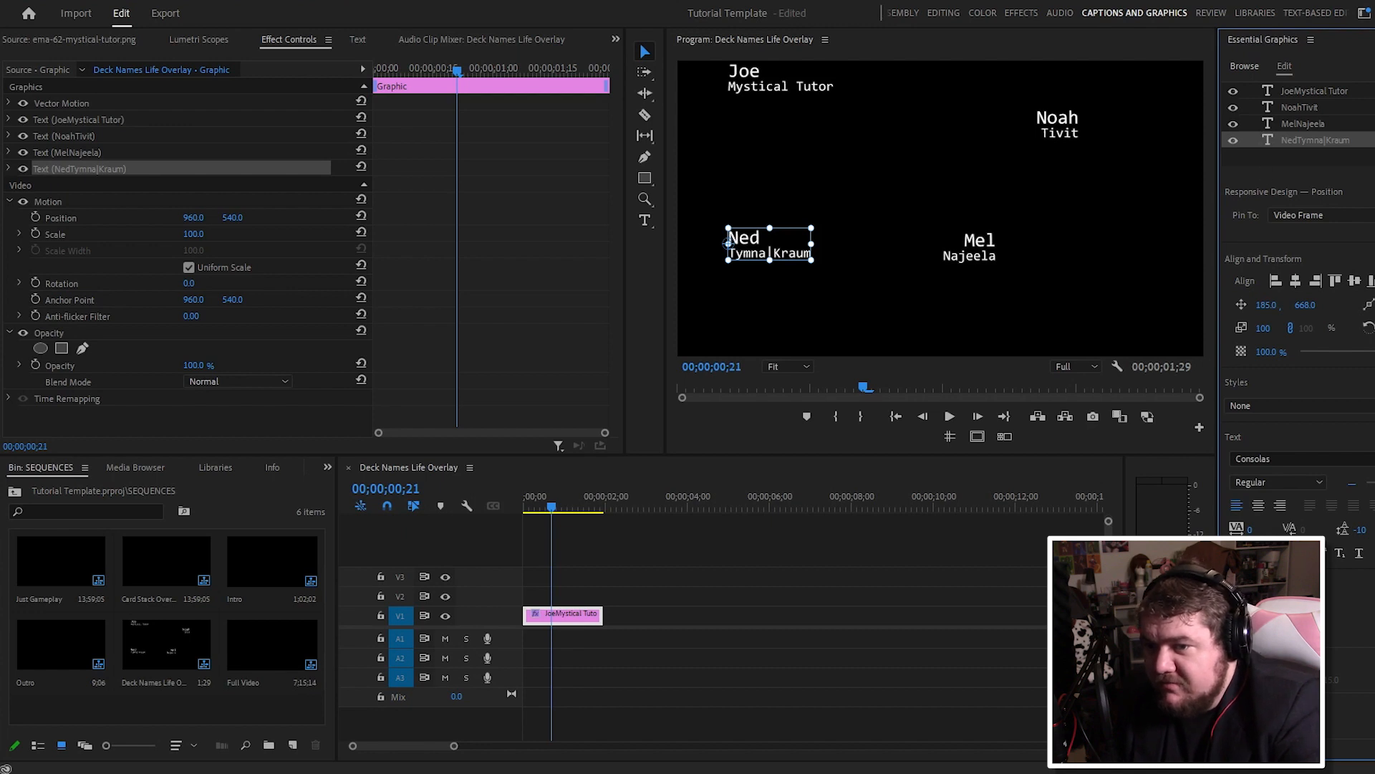
Step: Pin the Tymna|Kraum text block to the bottom edge of the video frame and move it down close to that edge
click(1373, 231)
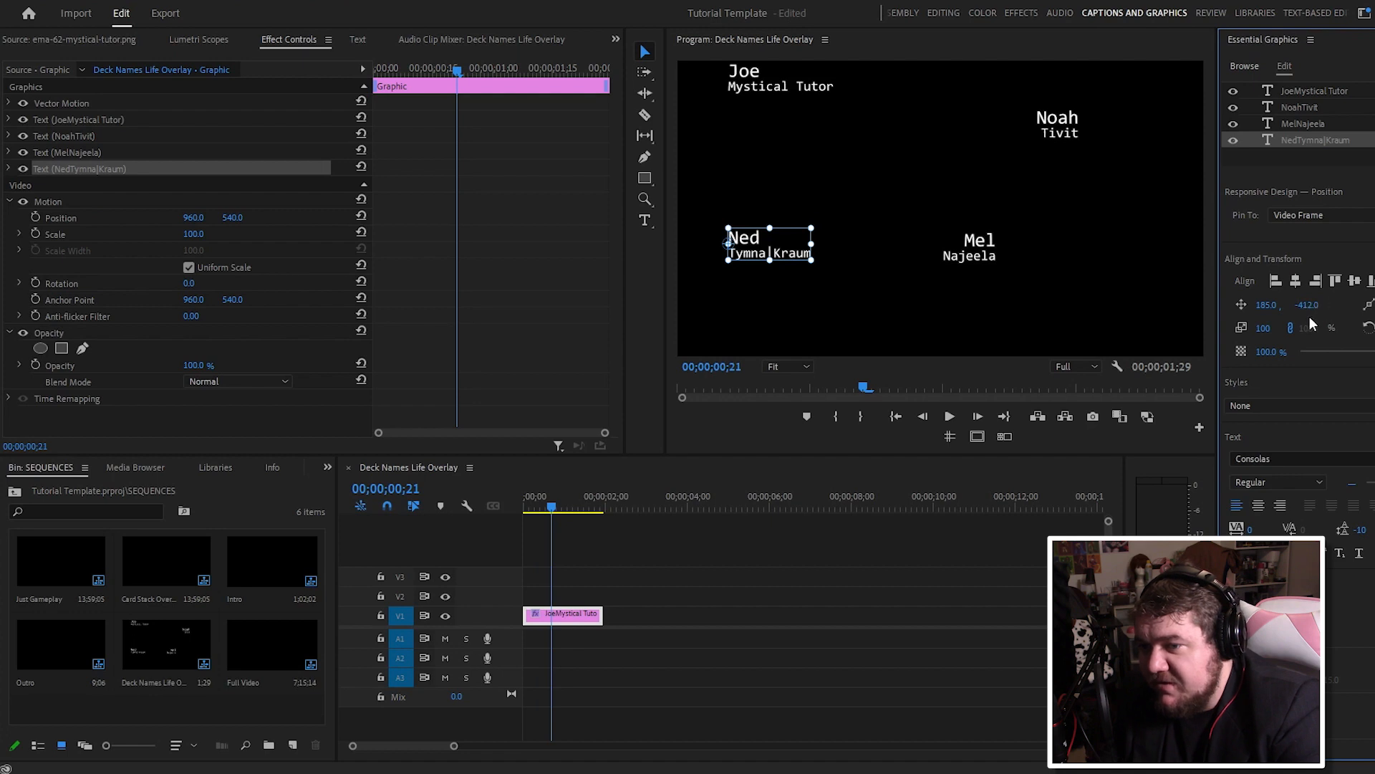
click(1372, 229)
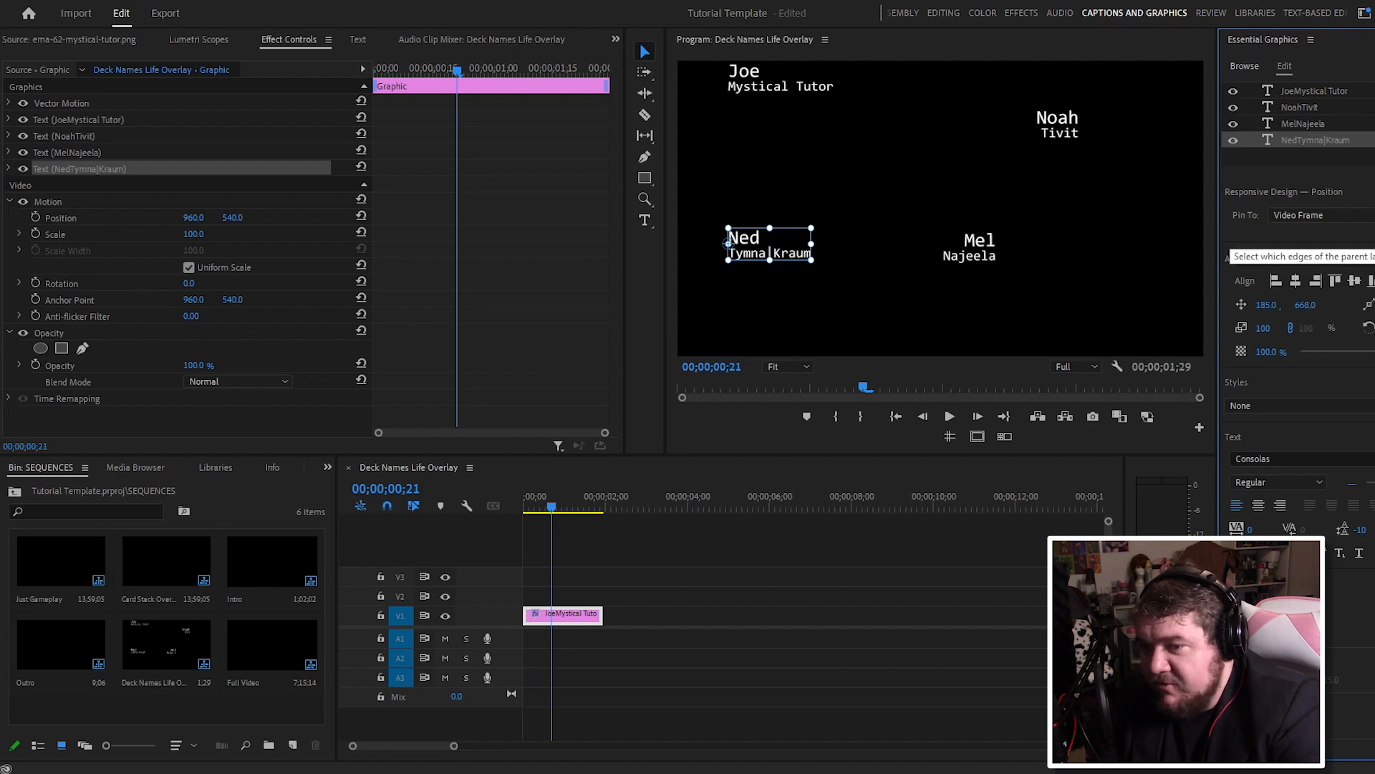
click(1373, 230)
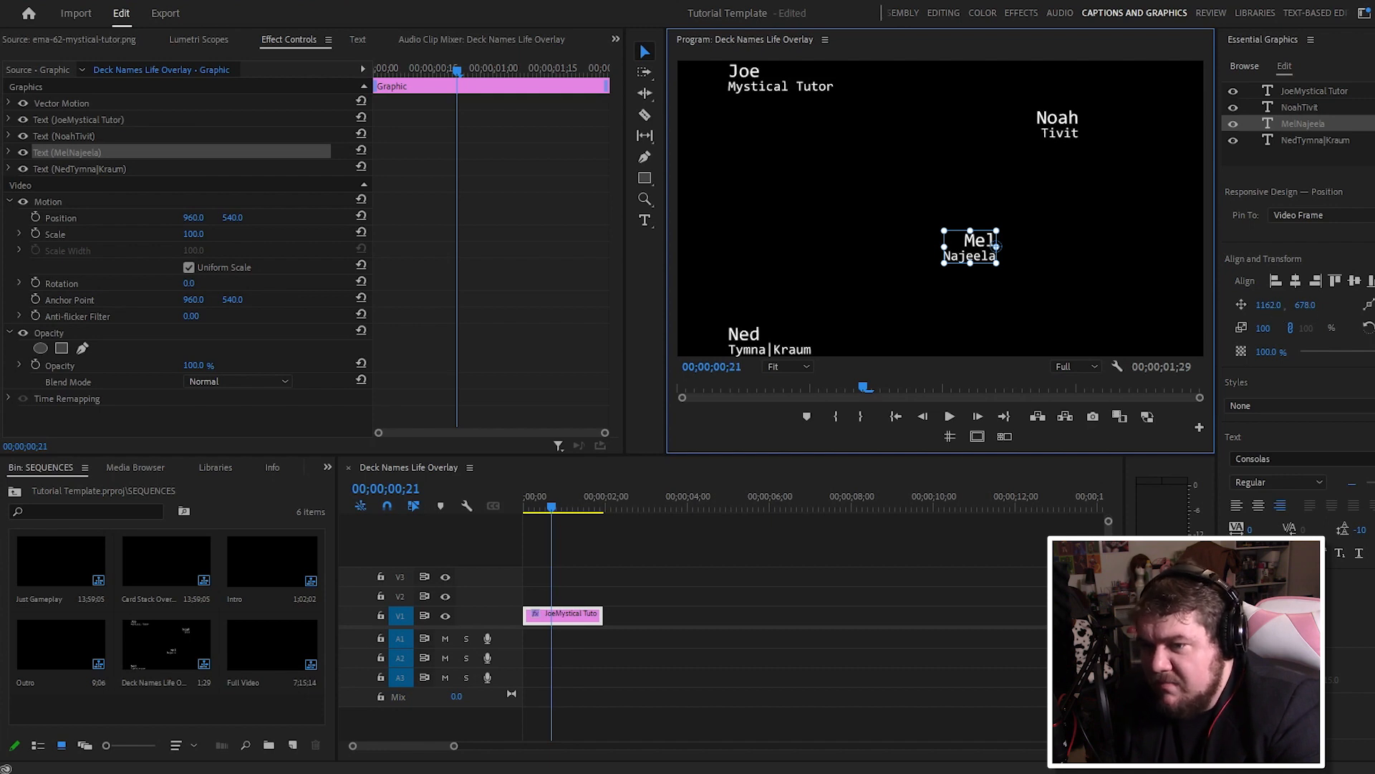
Step: Pin the Najeela text block to the frame's bottom and right edges and set its vertical position to -60
drag(1305, 305, 1295, 305)
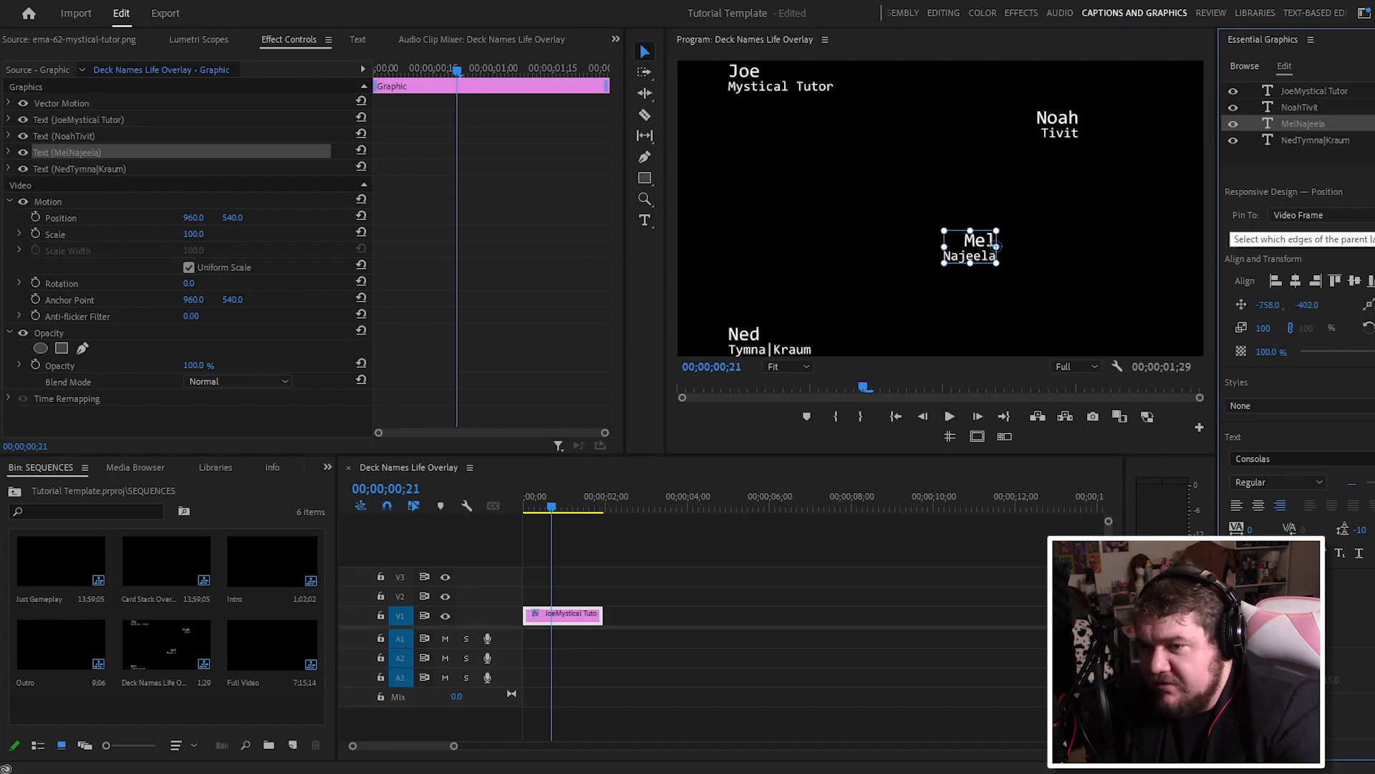
click(1313, 301)
key(BackSpace)
text(-60)
key(Return)
click(764, 82)
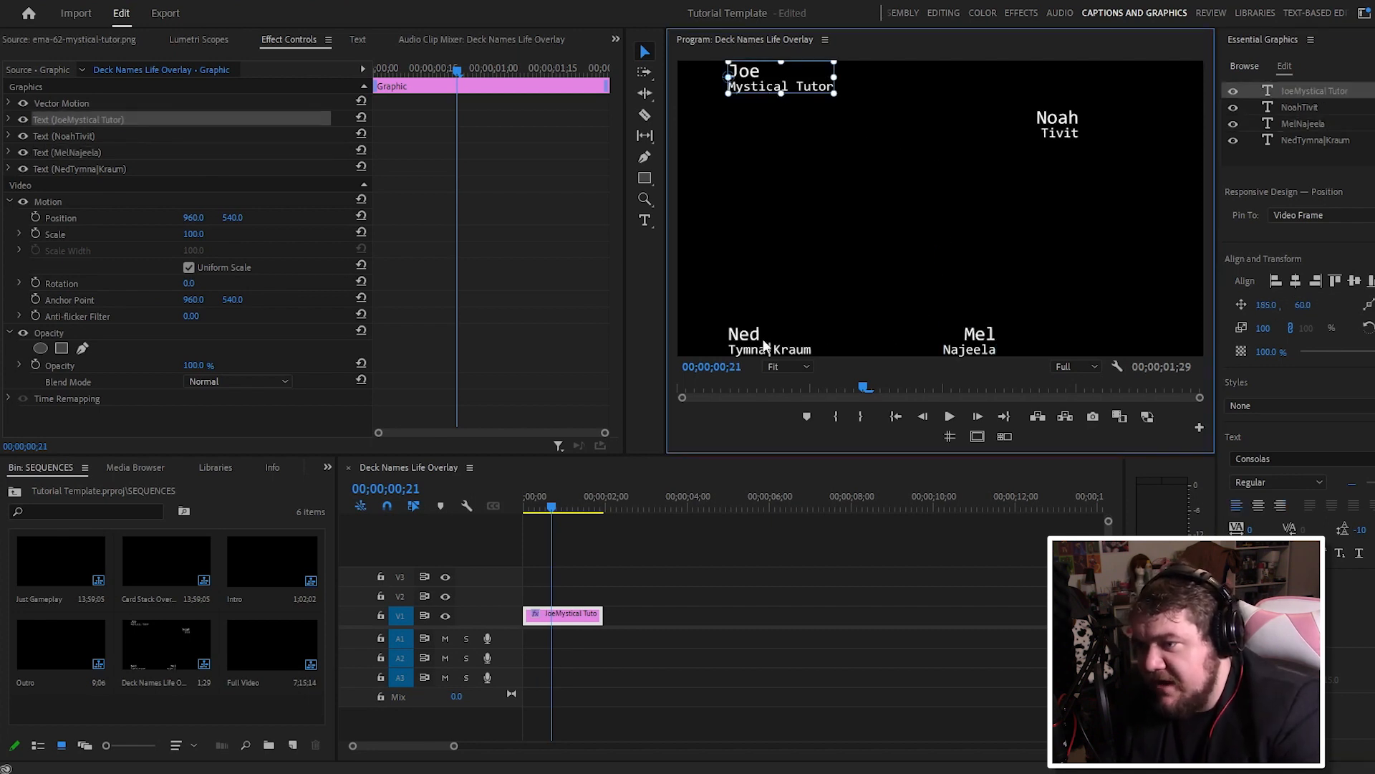
Step: Set the Najeela text block's horizontal position to -185
click(984, 354)
click(1268, 304)
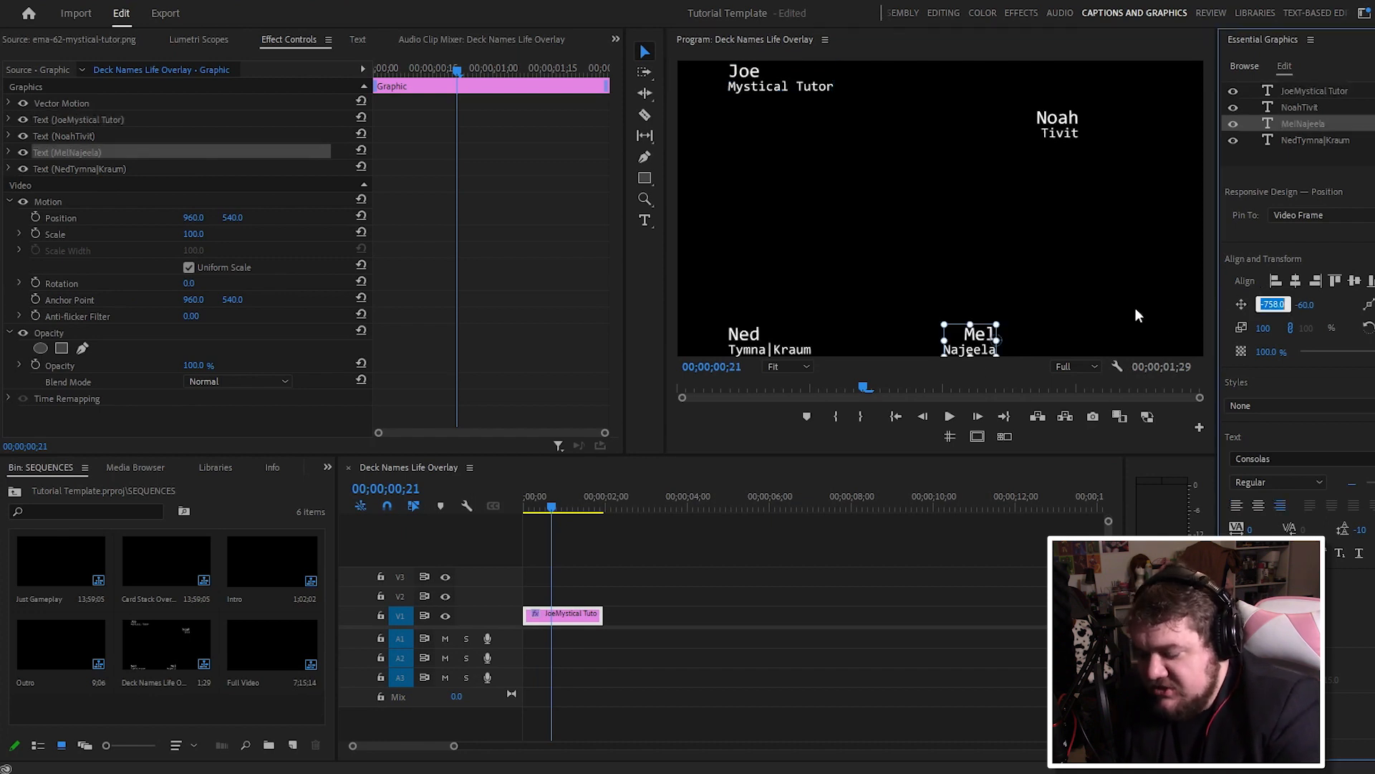
text(-185)
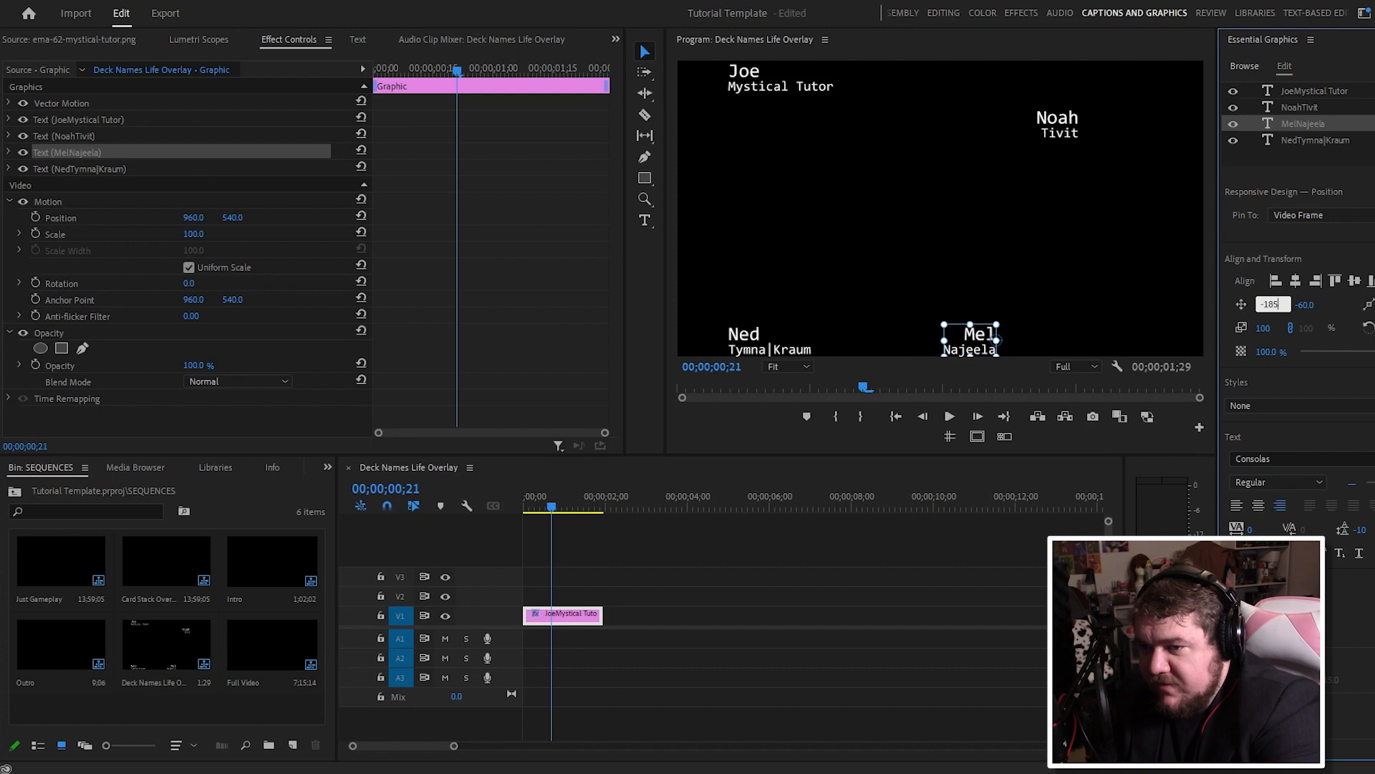
key(Return)
click(1123, 270)
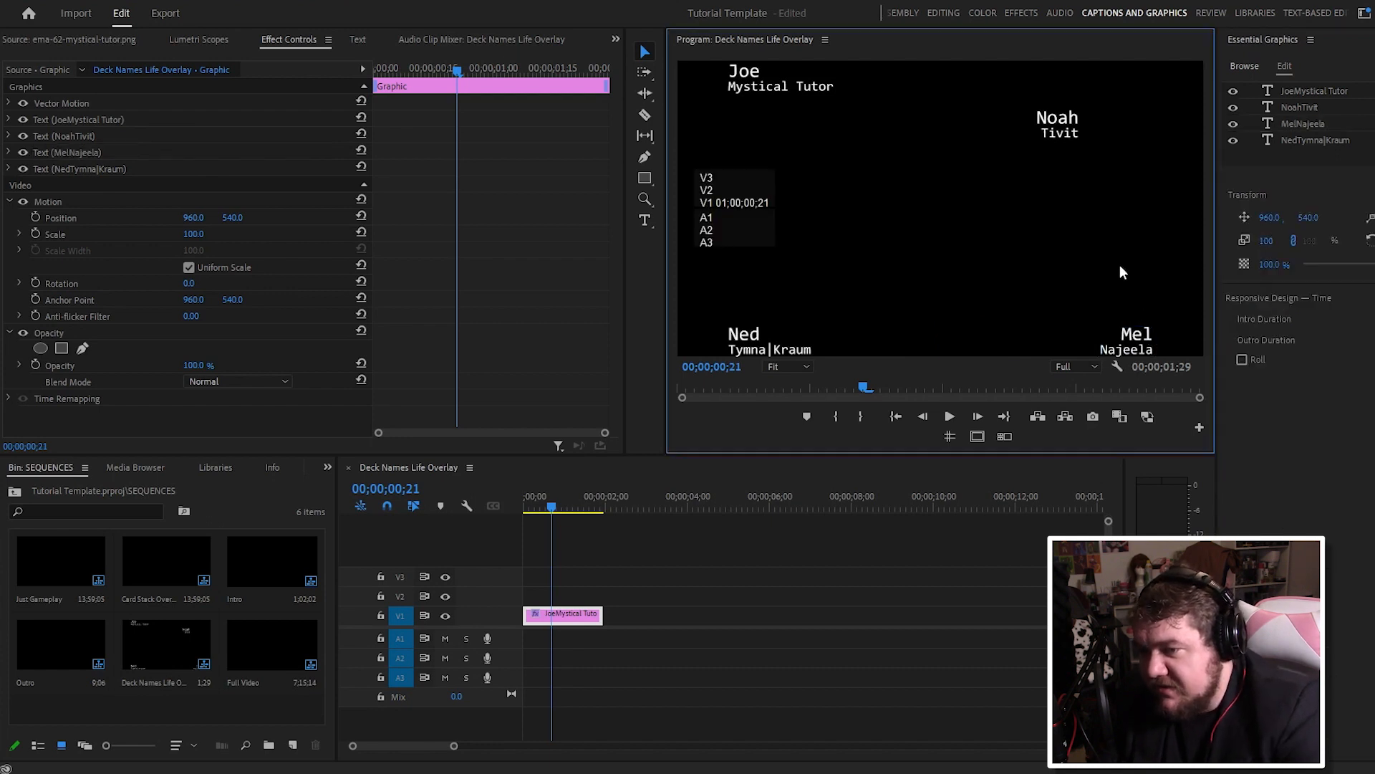
Step: Pin the Tivit text block to the right edge of the video frame and set its vertical position to 60
click(1058, 134)
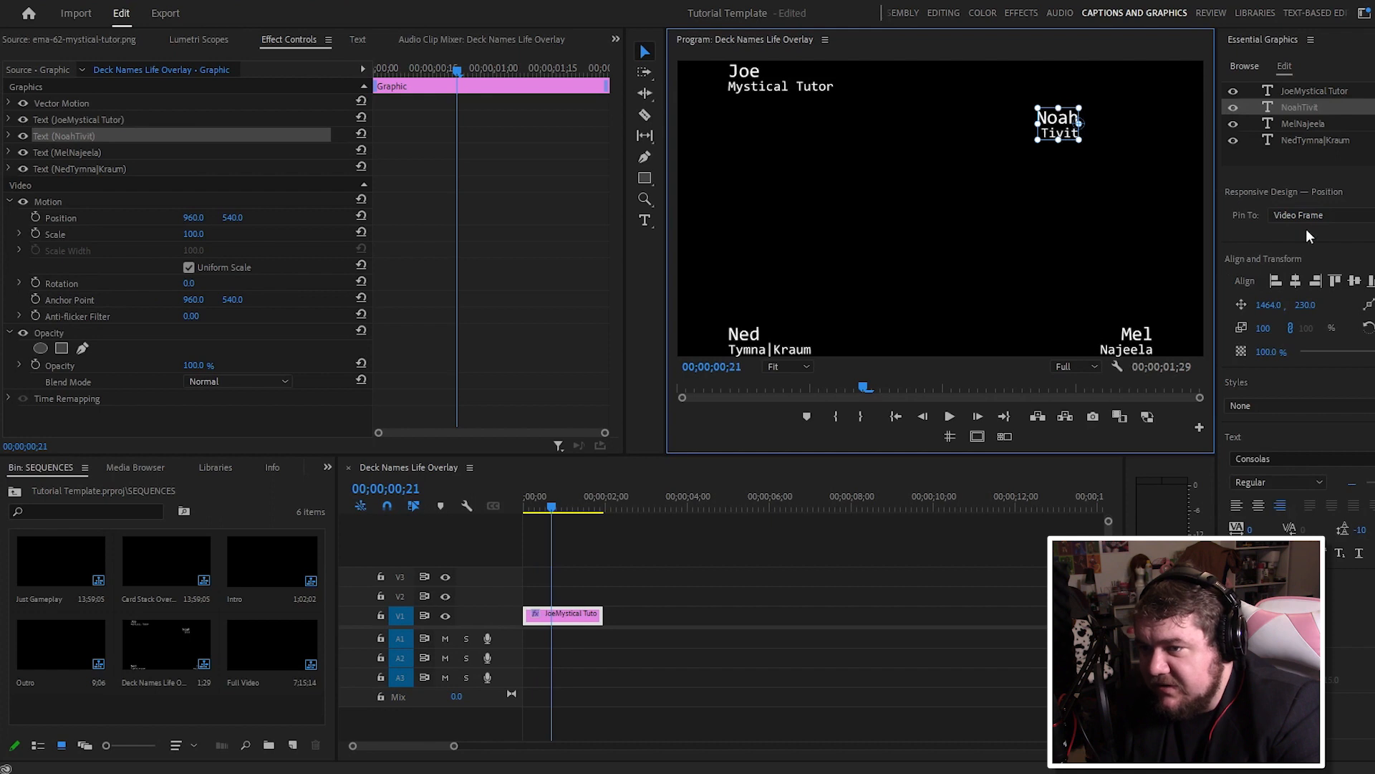
click(1372, 215)
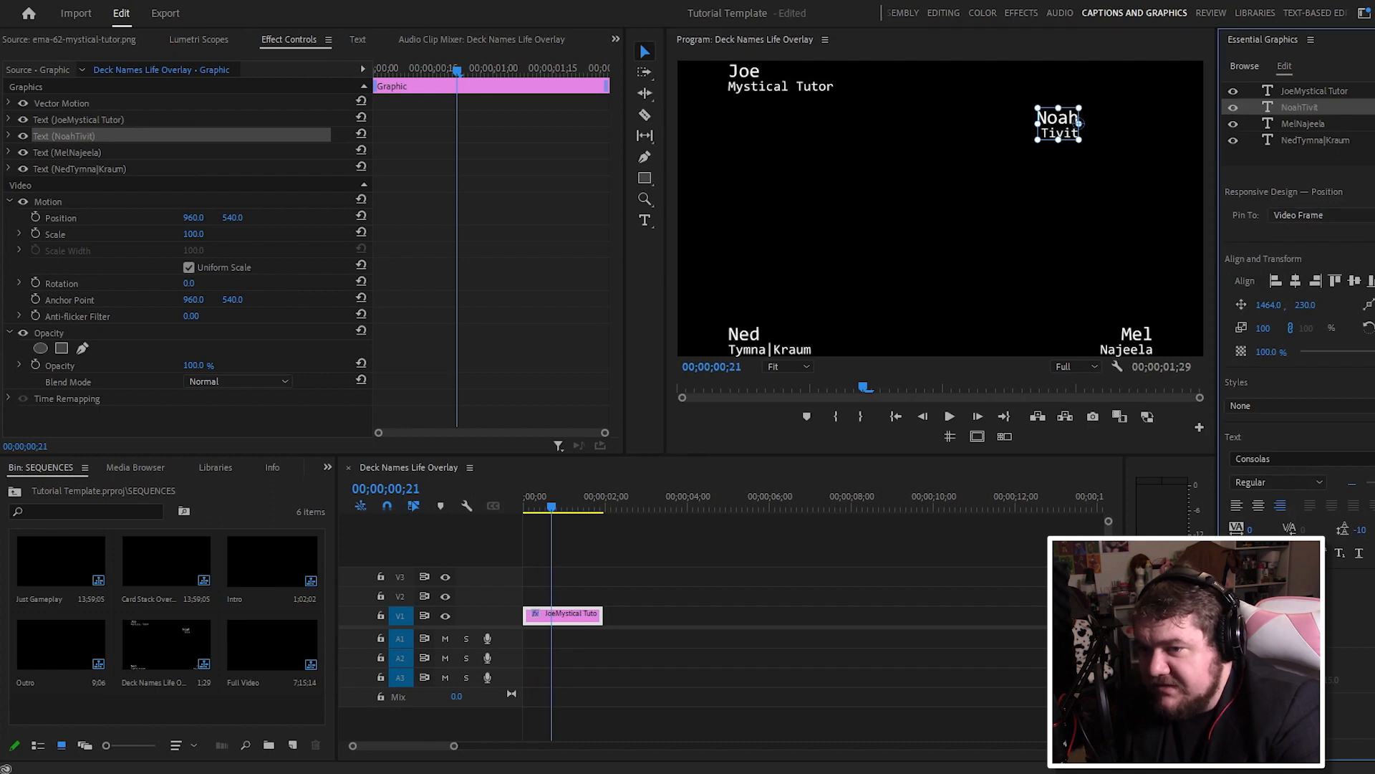
click(1372, 215)
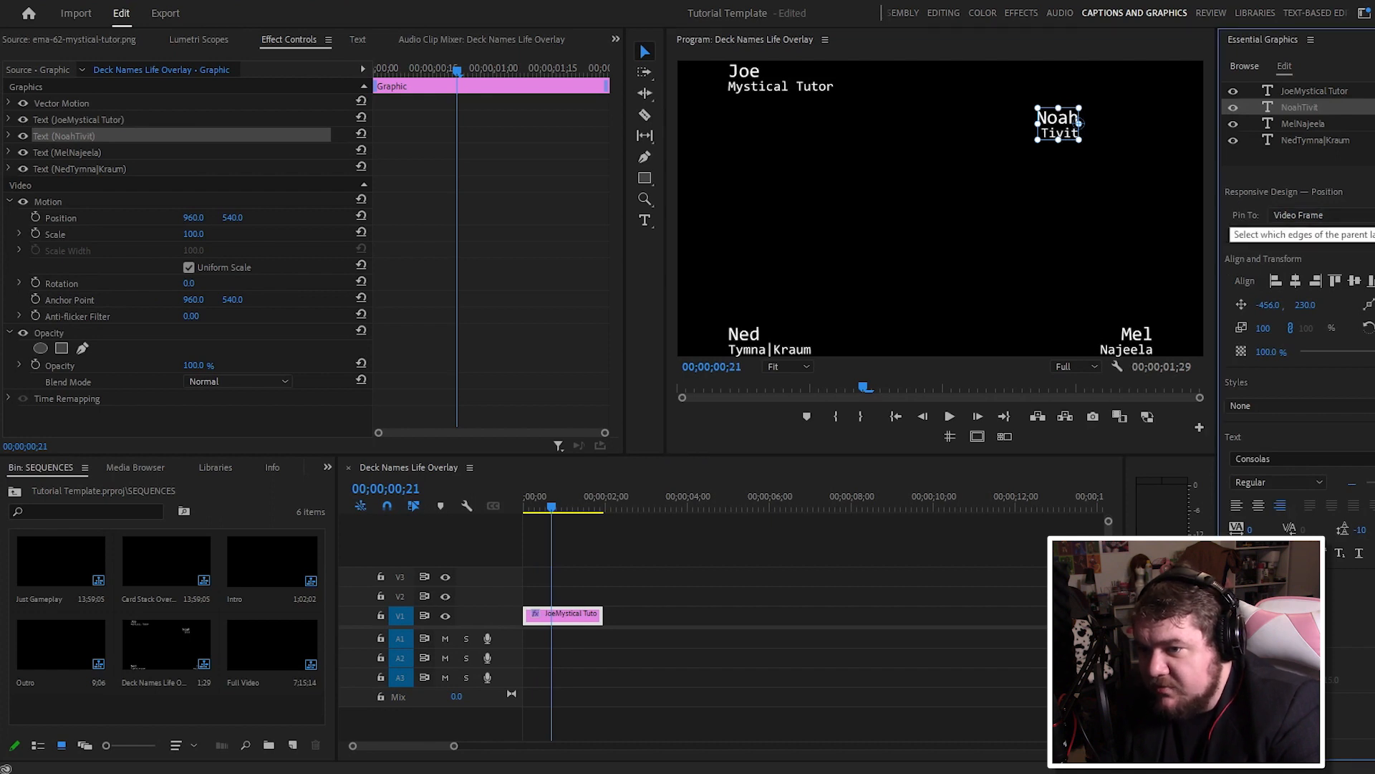
click(1304, 307)
text(60)
key(Return)
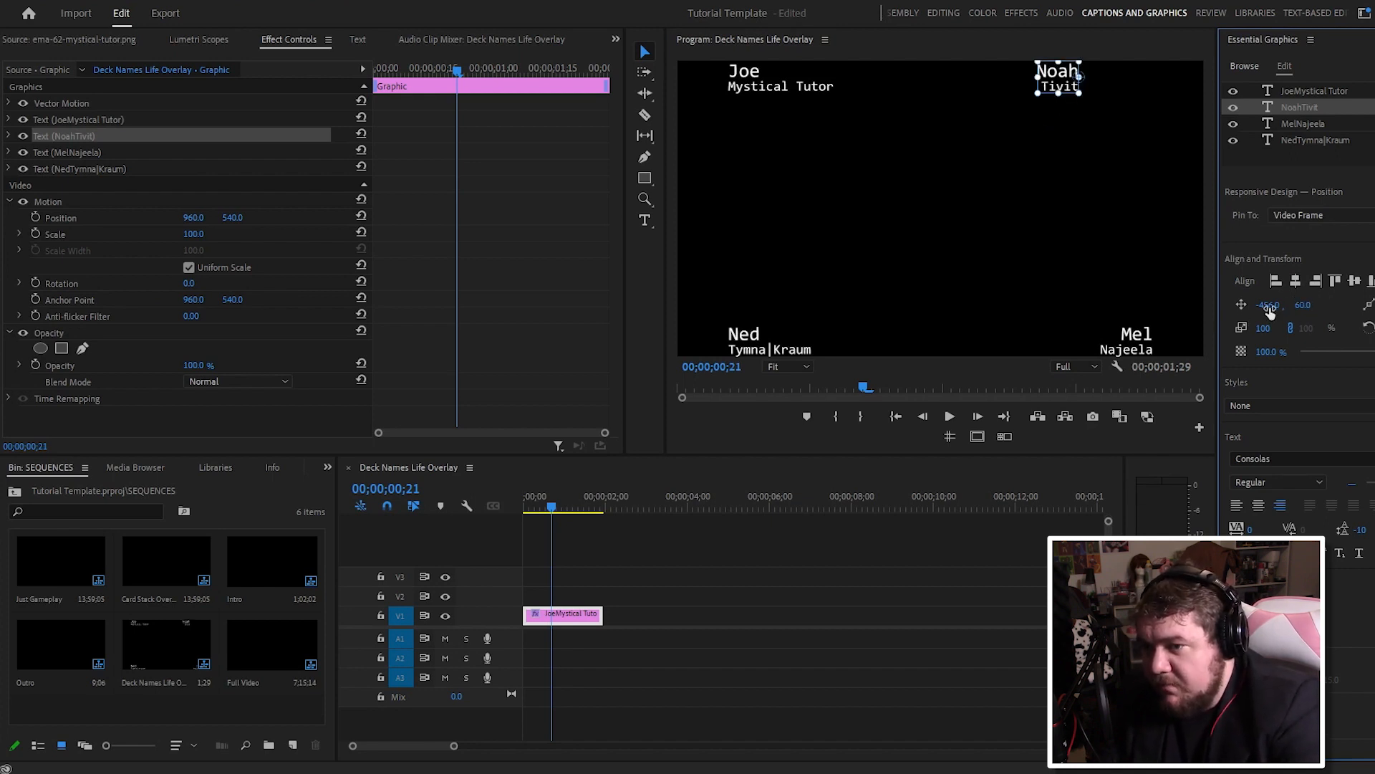
Step: Match the Tivit text block to the Najeela block by setting its horizontal position to -185
click(1141, 336)
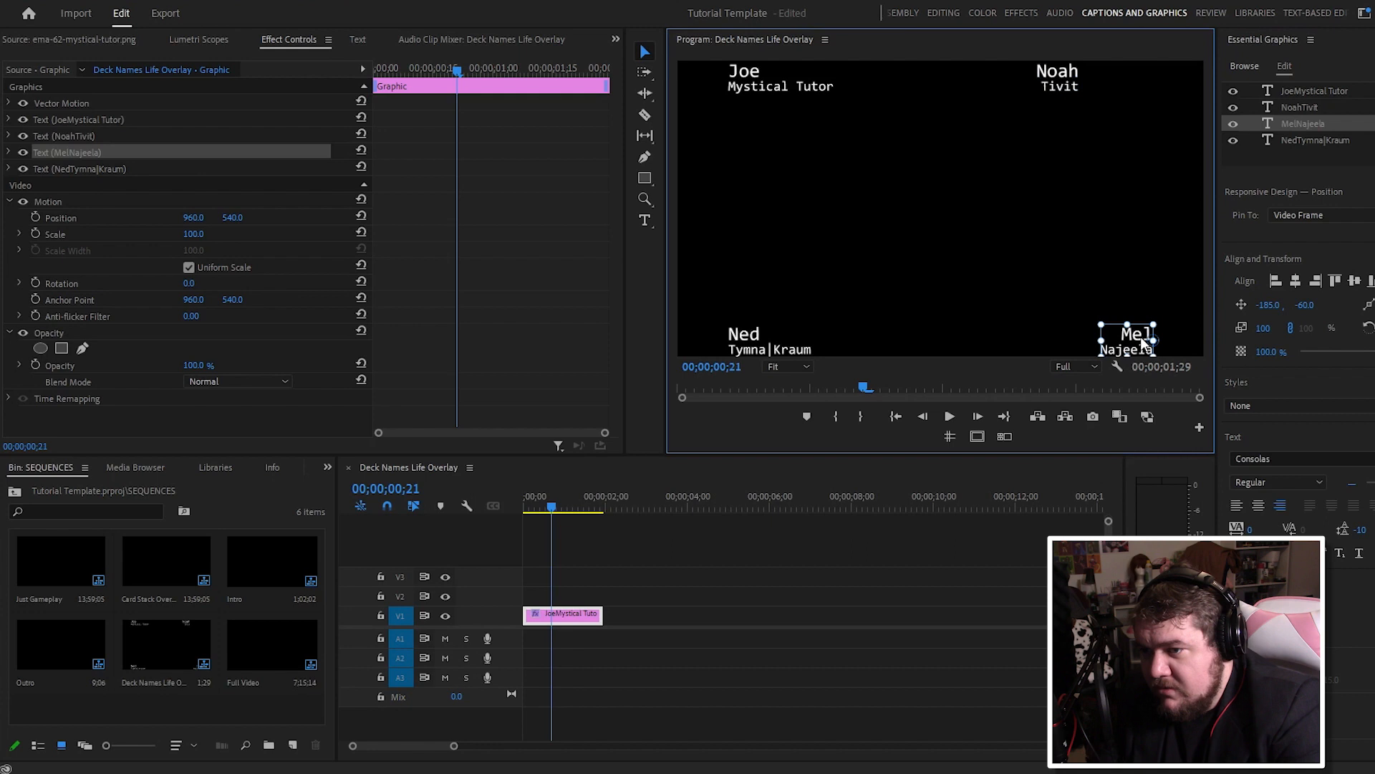
click(1058, 76)
click(1266, 307)
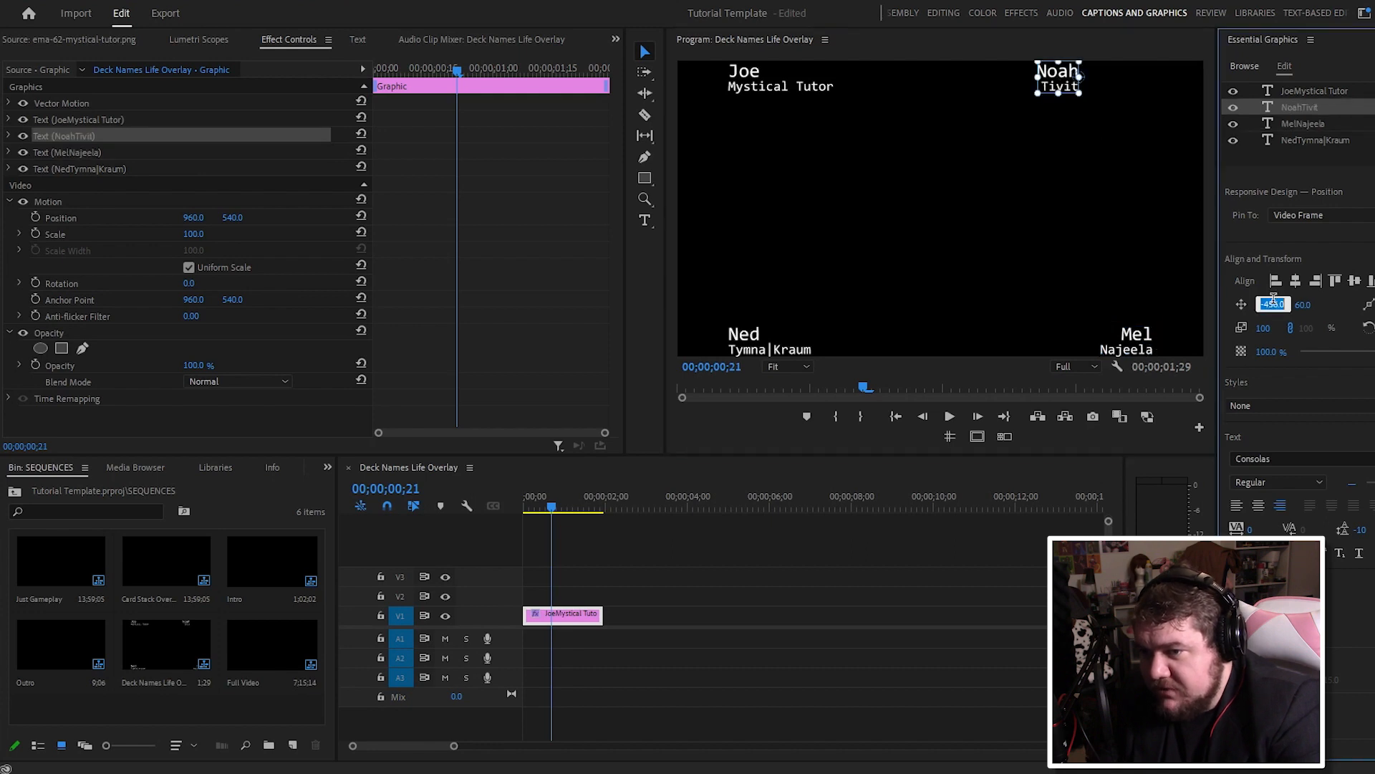
text(-185)
key(Return)
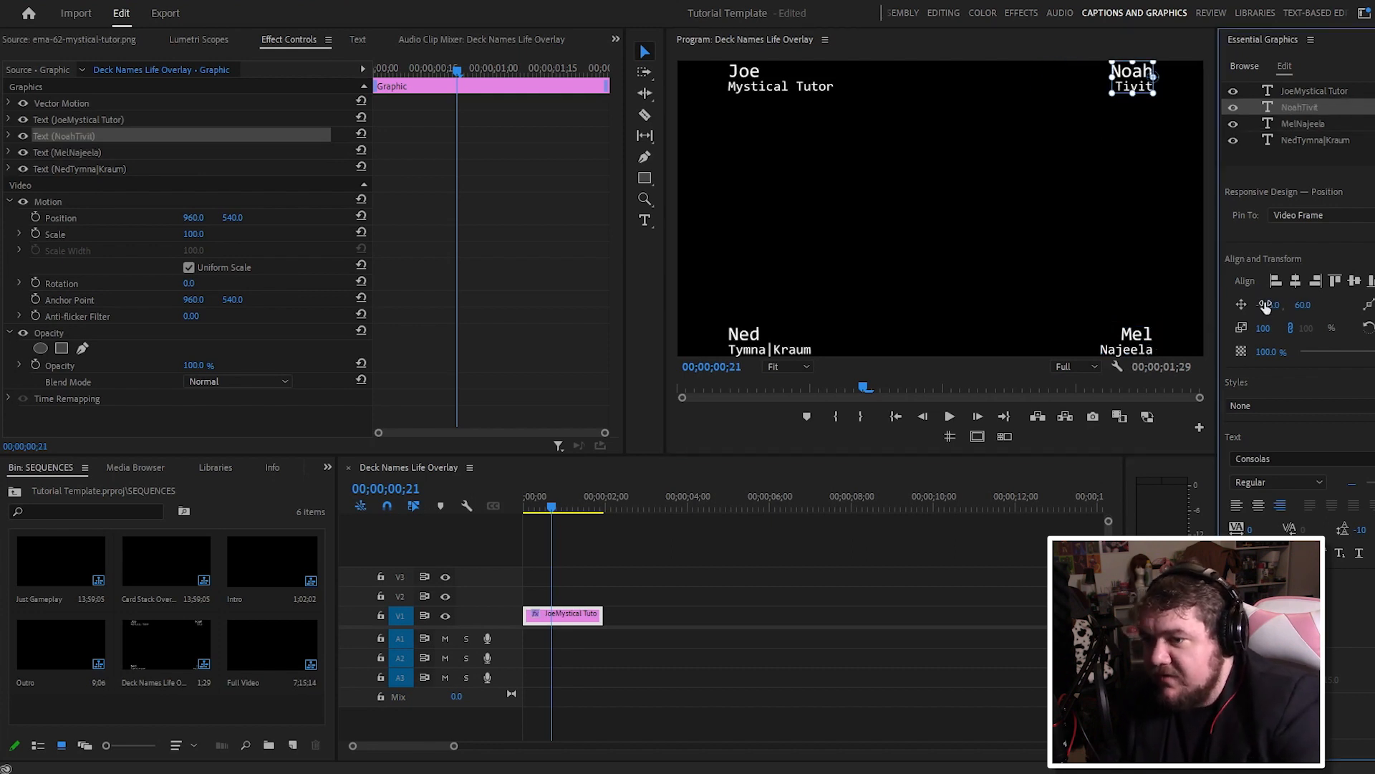
click(1038, 223)
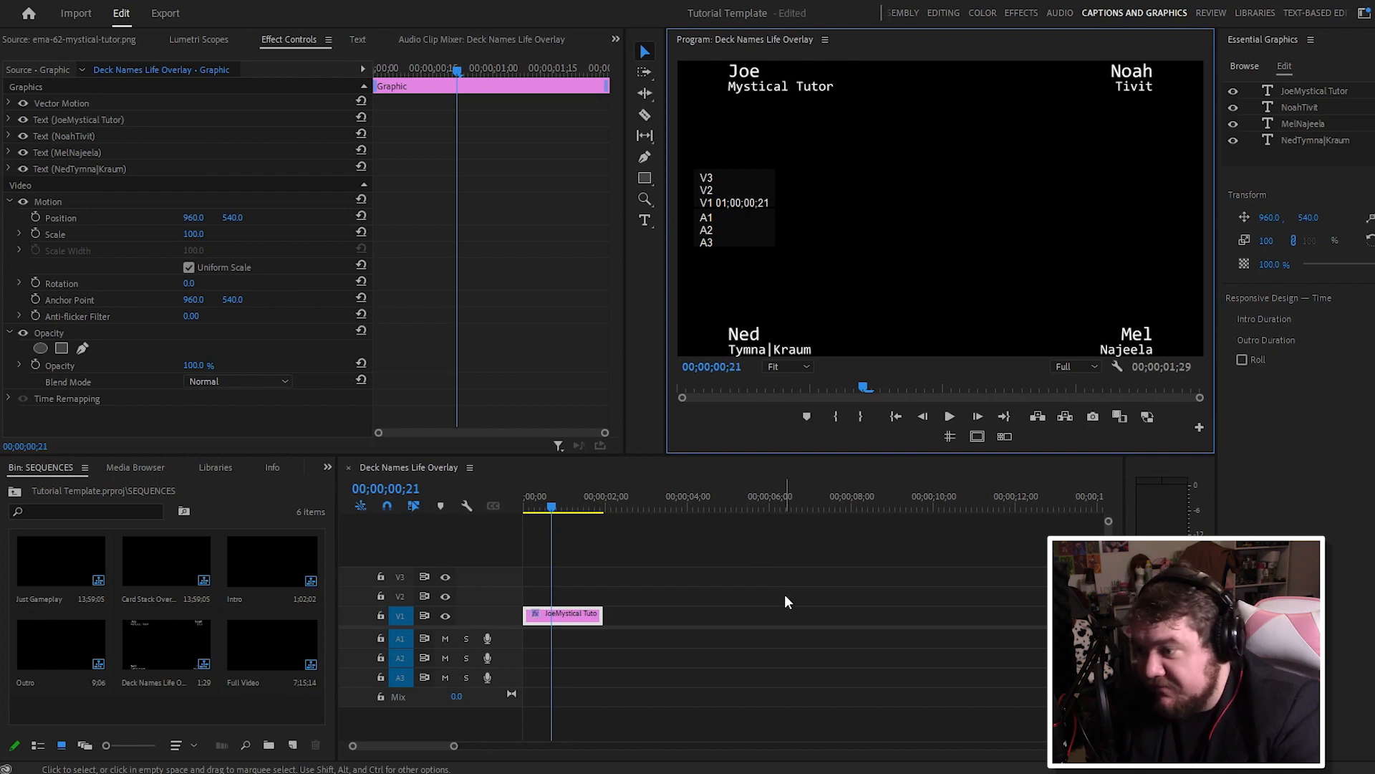
Step: Add a separate text graphic reading 40 at the start of the sequence, placed in the empty middle area of the frame
click(707, 579)
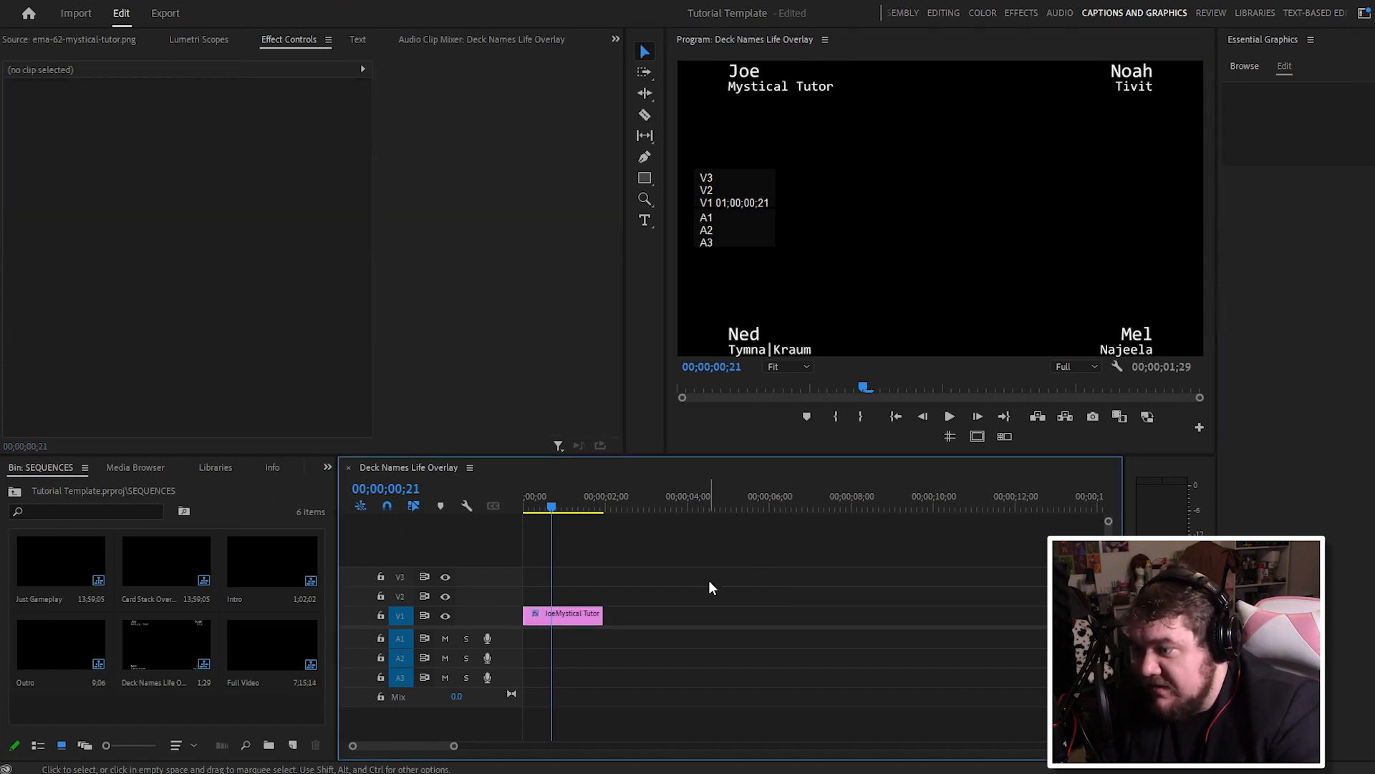
drag(528, 508, 503, 506)
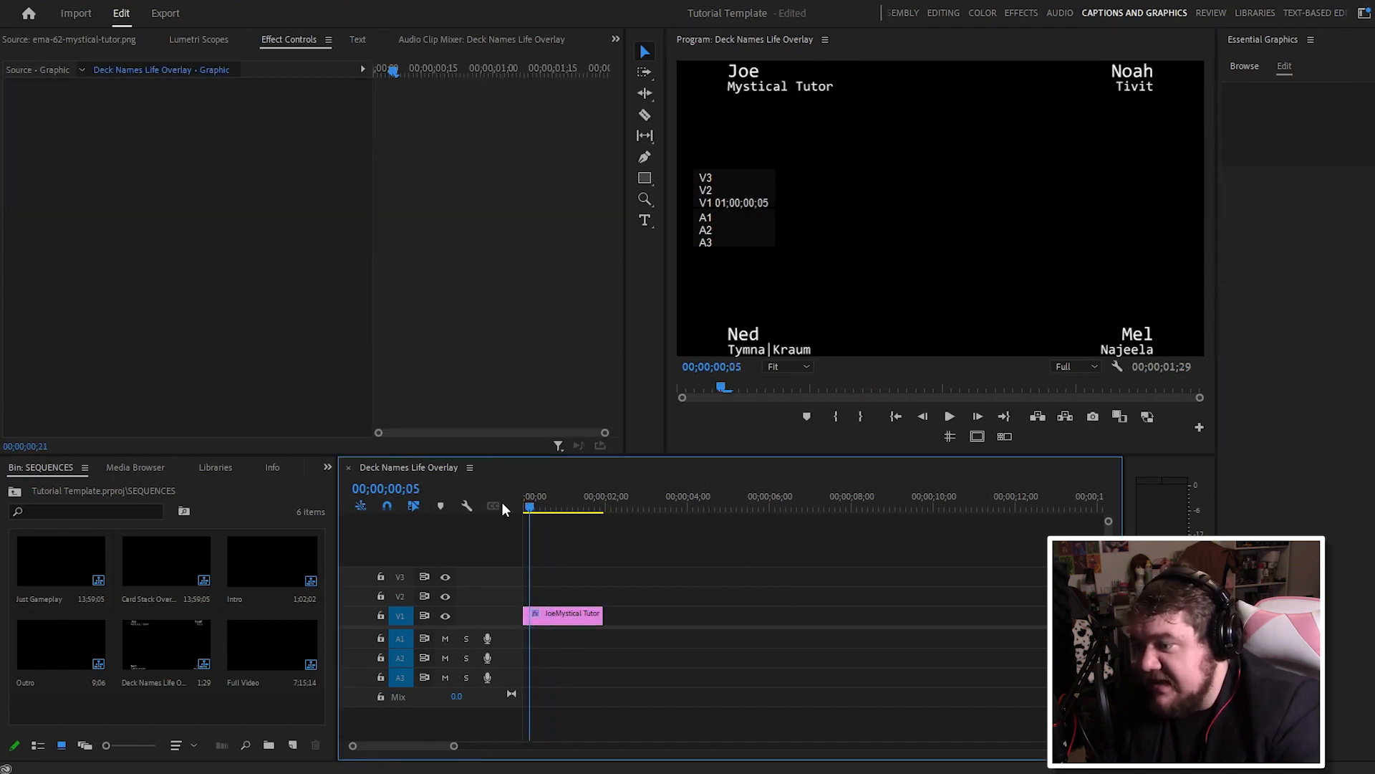
click(621, 579)
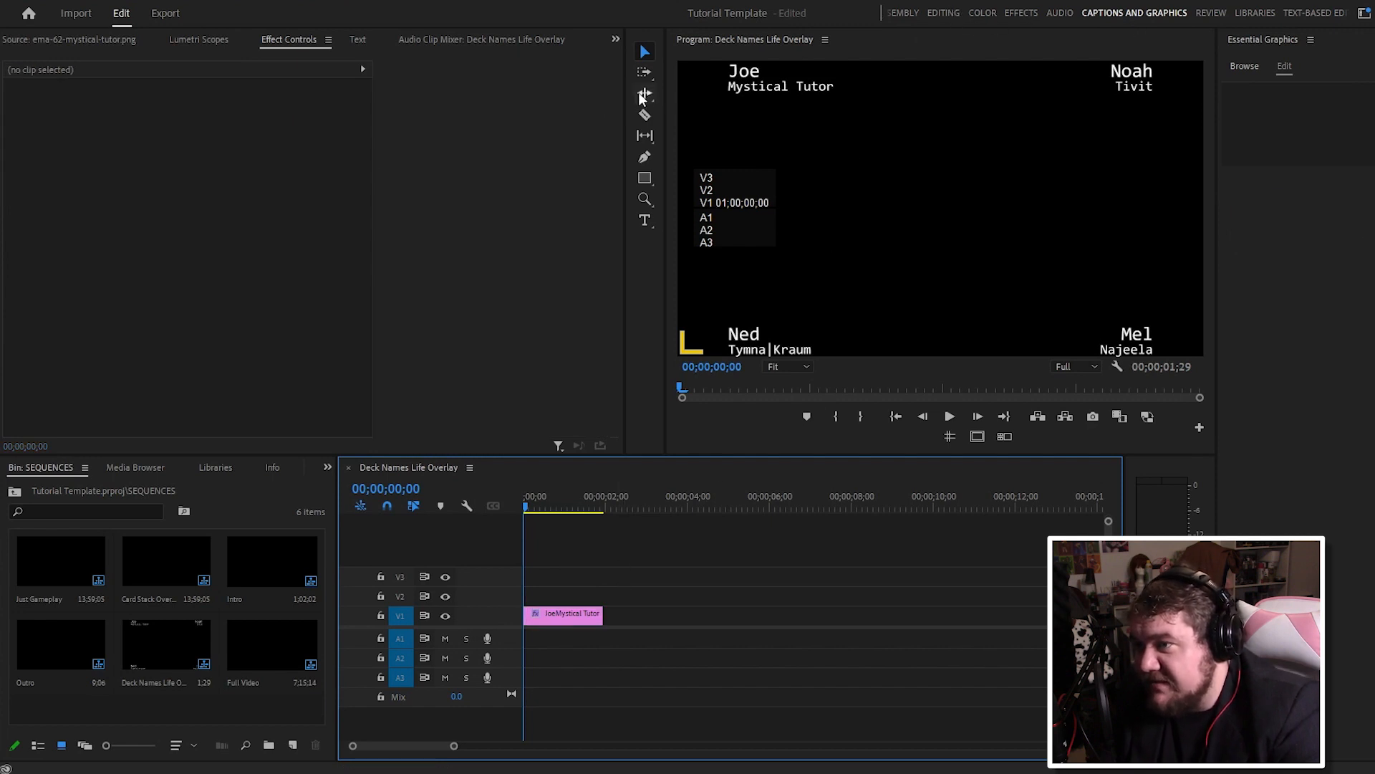
click(644, 219)
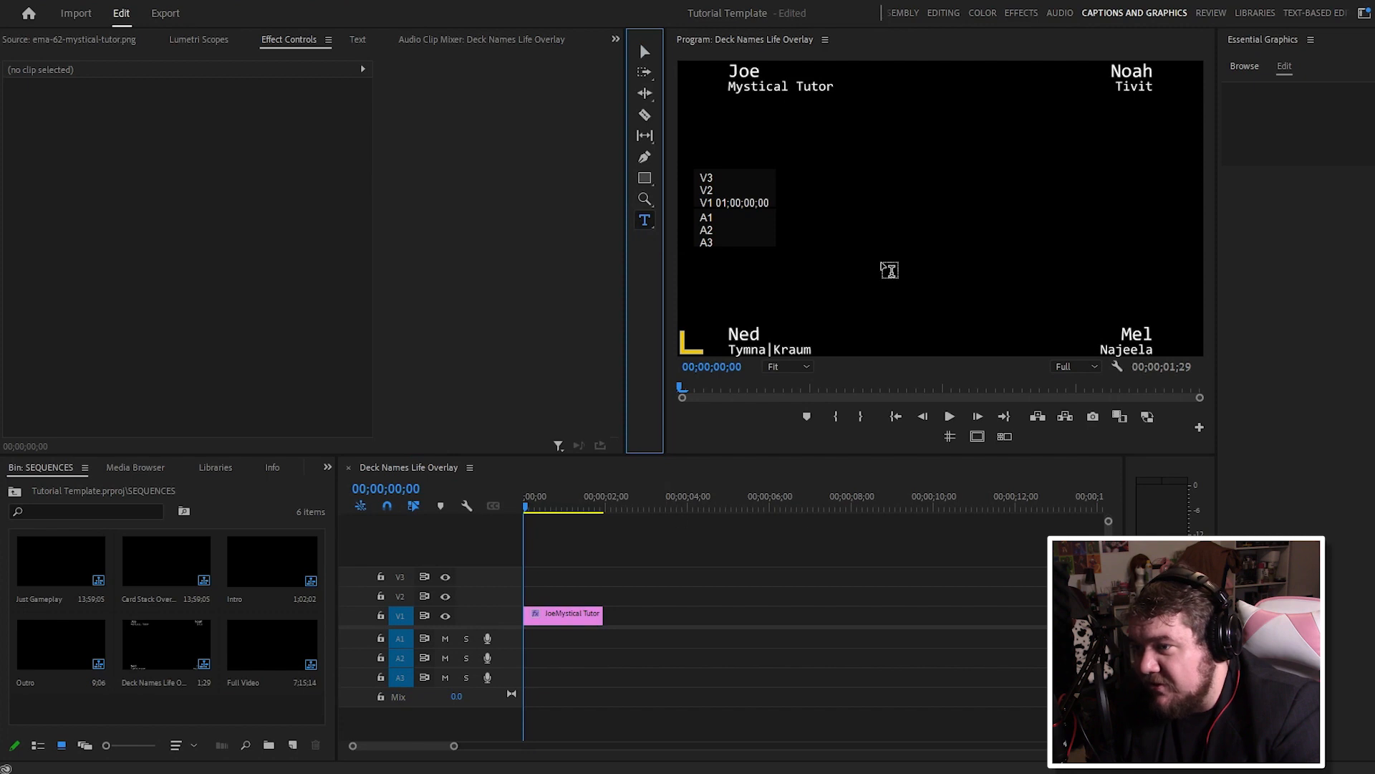
click(886, 266)
text(20)
key(BackSpace)
key(BackSpace)
text(40)
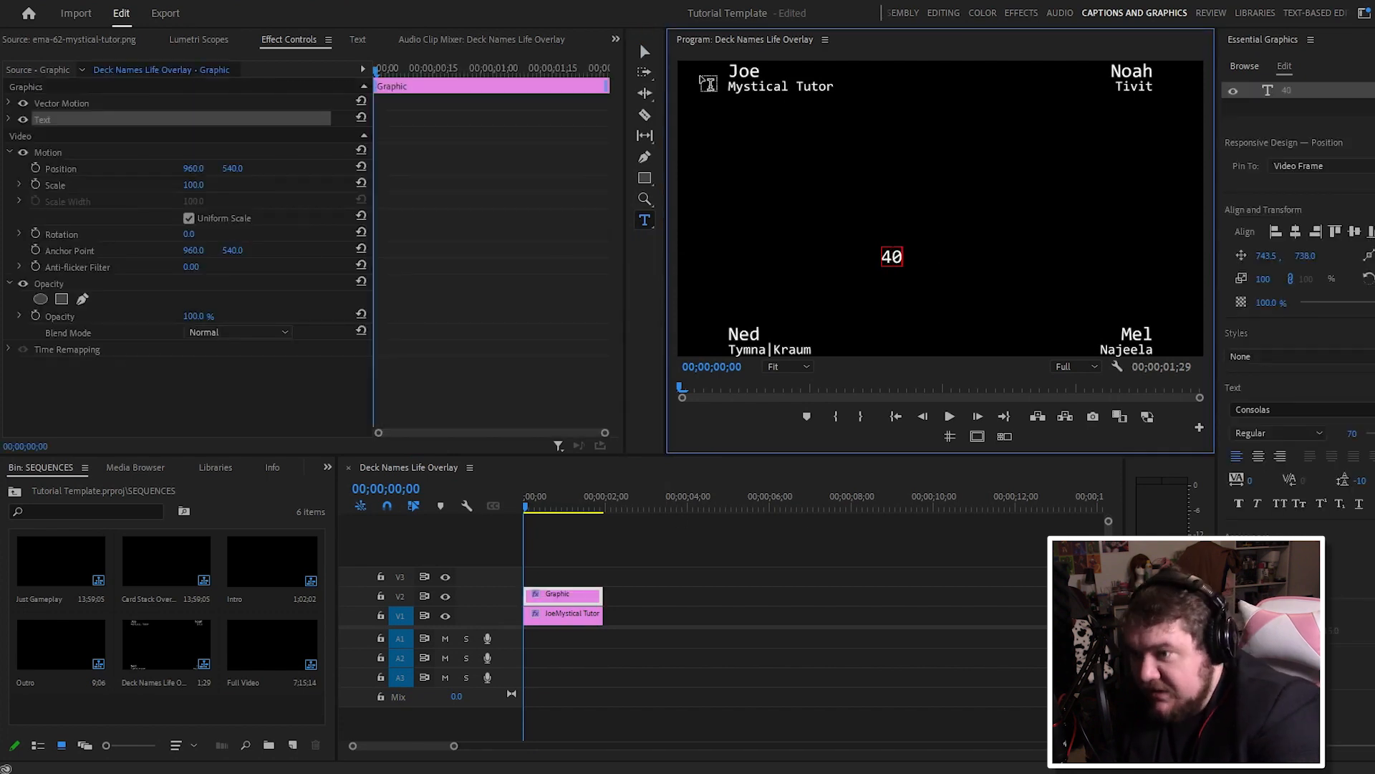
click(645, 52)
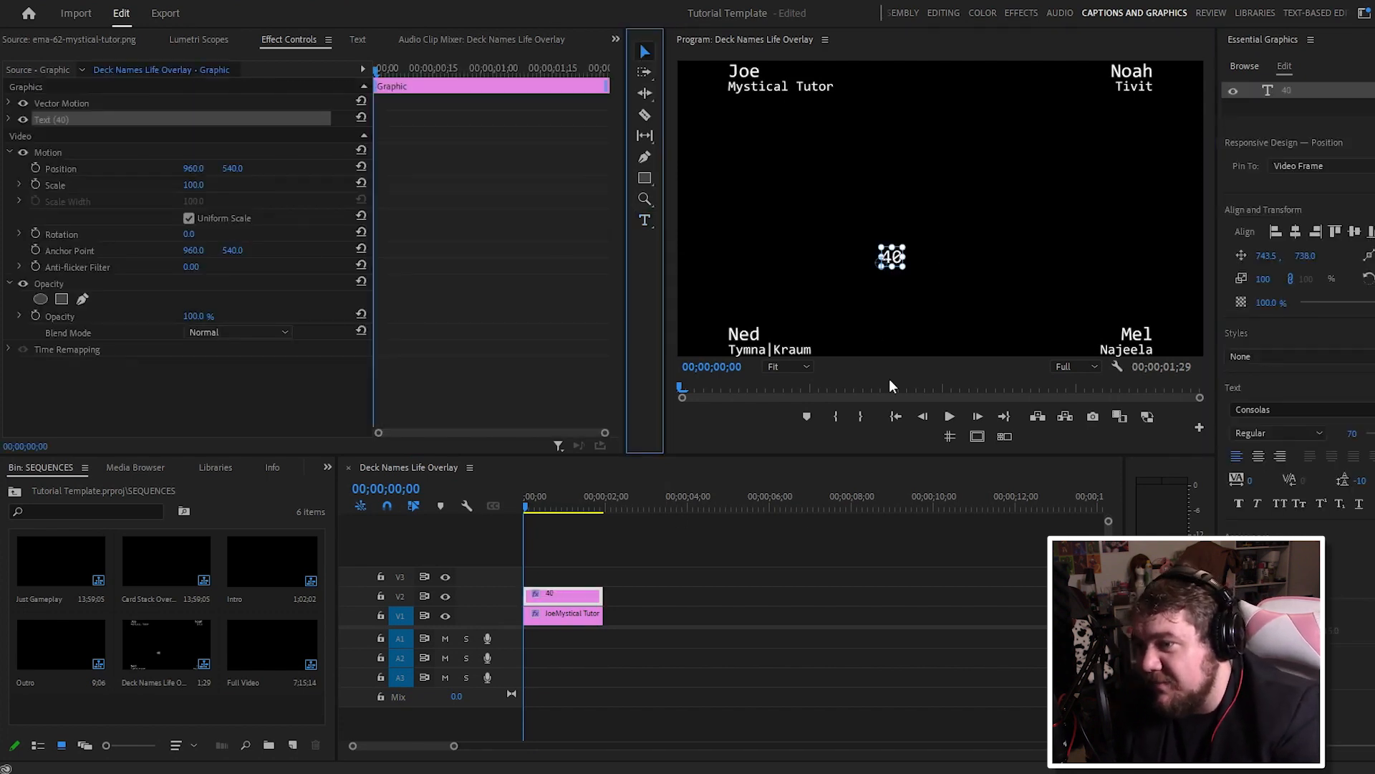
Step: Set the font size of the 40 text to 100
click(1349, 432)
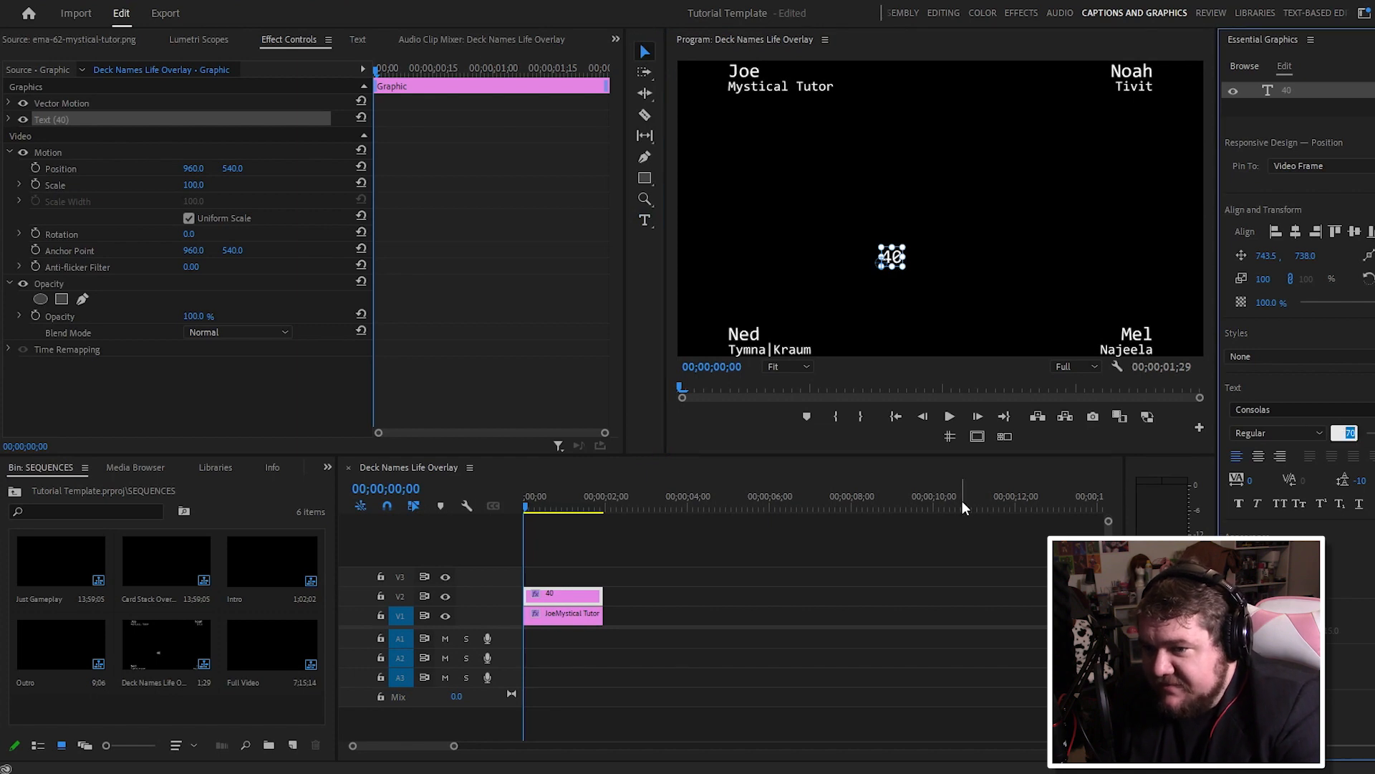
text(100)
key(Return)
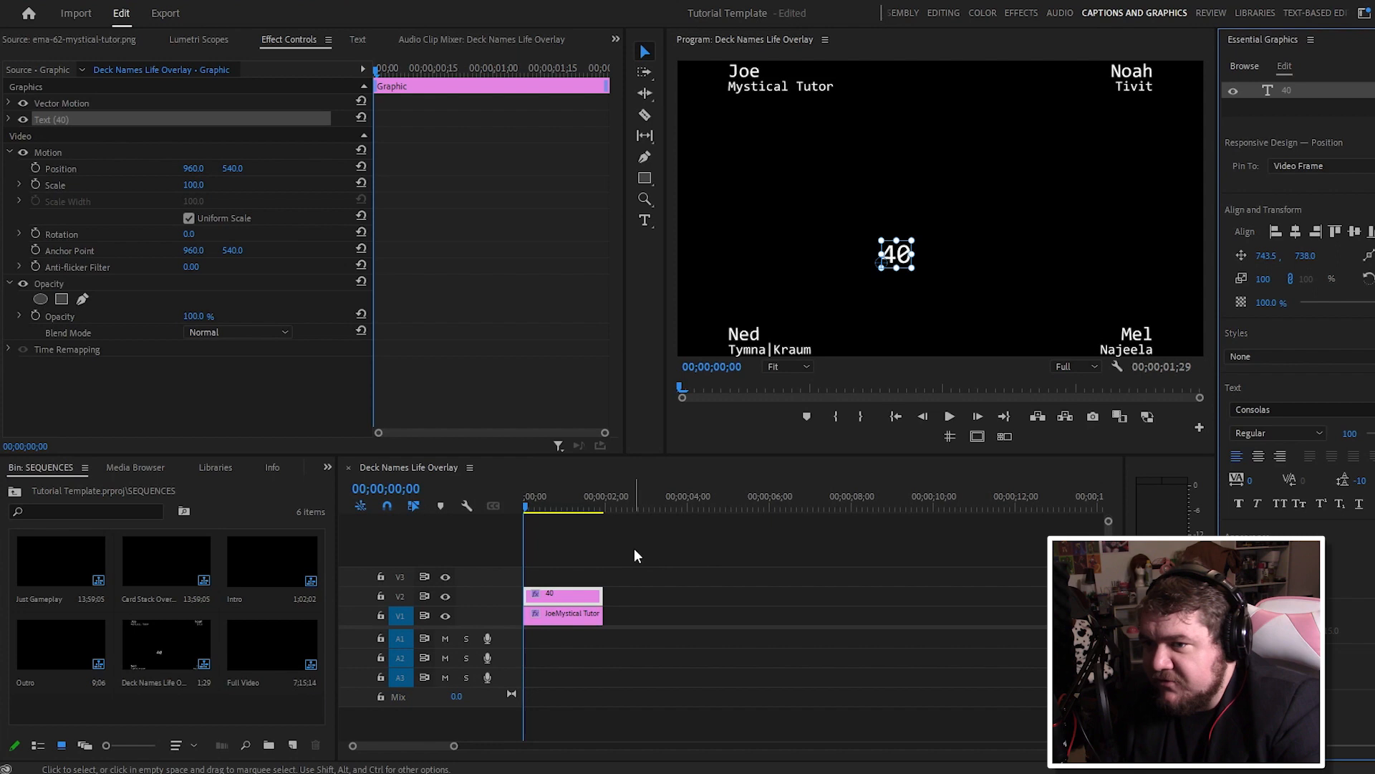
Step: Duplicate the 40 text clip onto tracks V3, V4 and V5, directly above the original
click(549, 594)
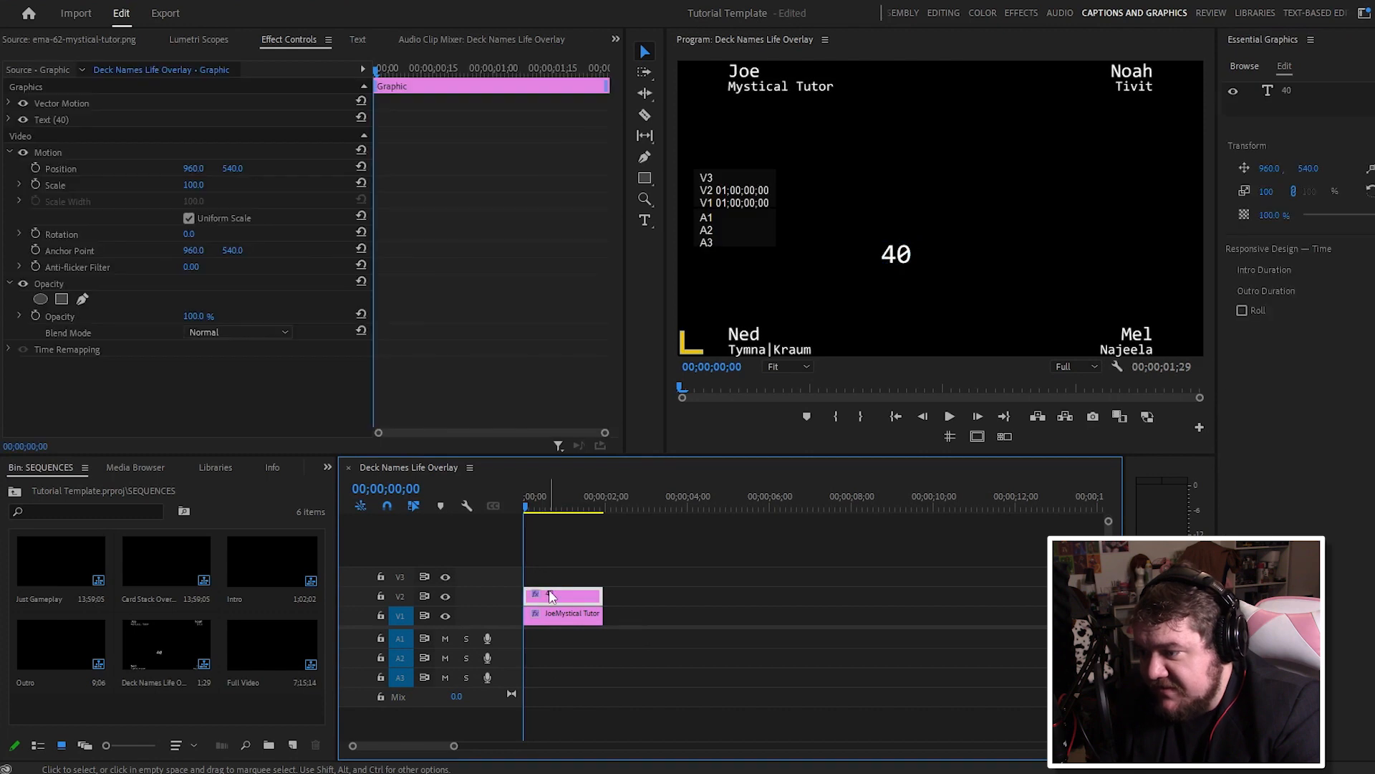
drag(550, 591, 550, 567)
drag(550, 567, 550, 558)
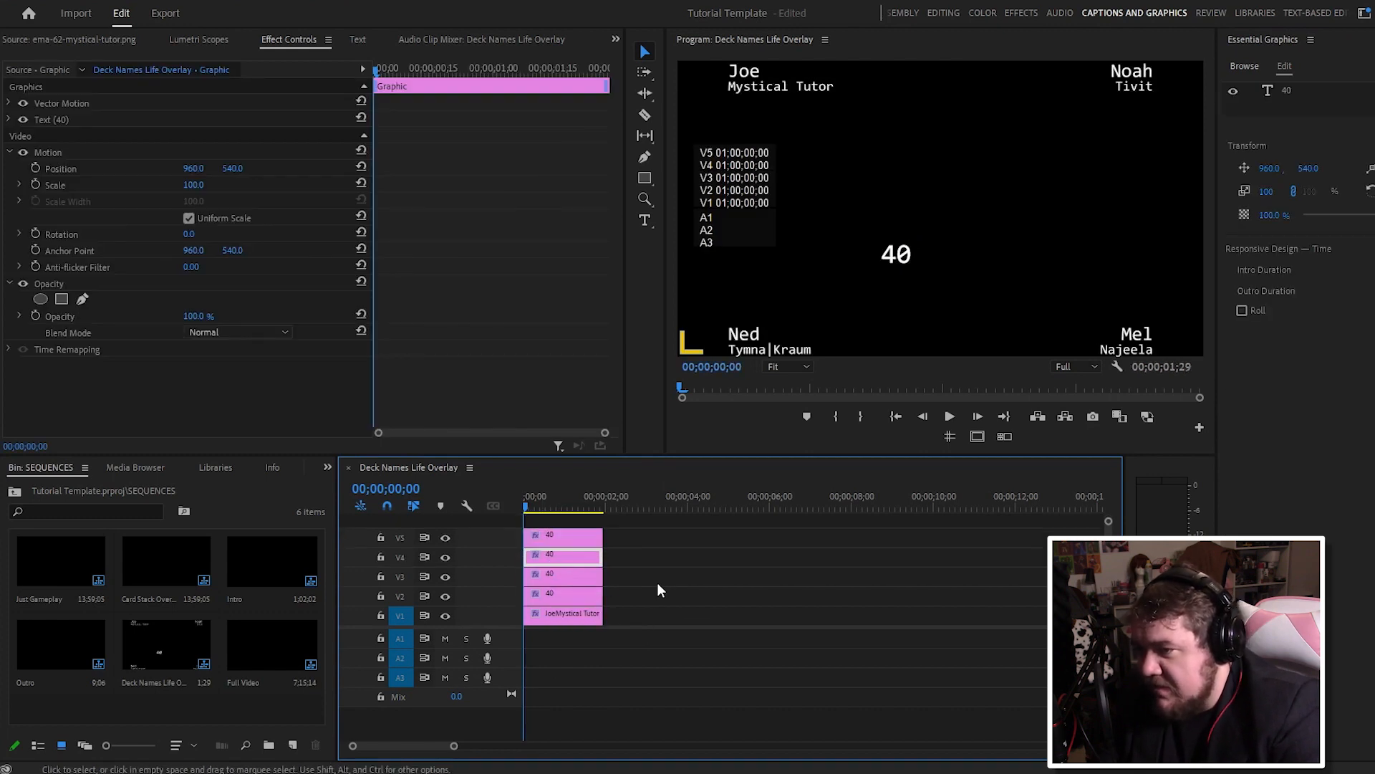
click(652, 586)
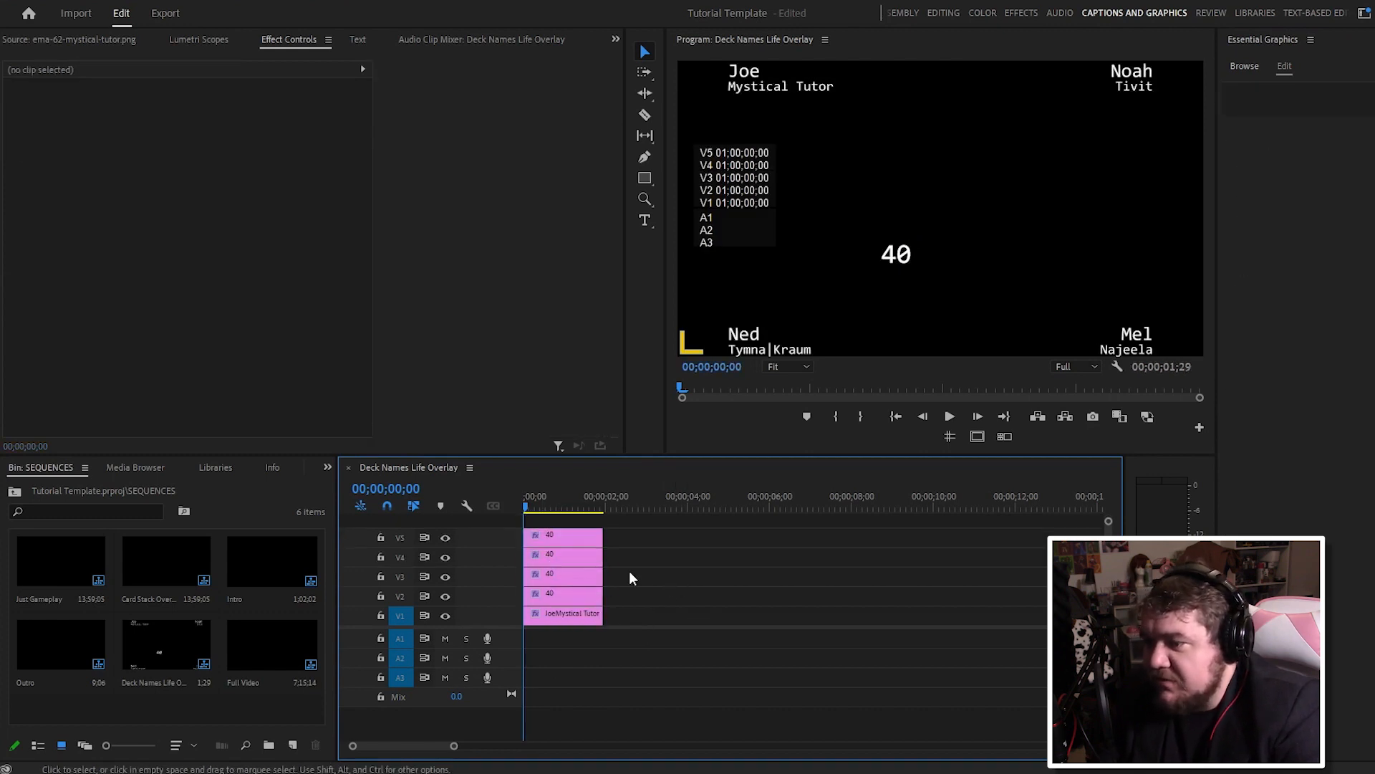
Step: Move the V2 clip's 40 text to horizontal position 0 and vertical position 60
click(566, 595)
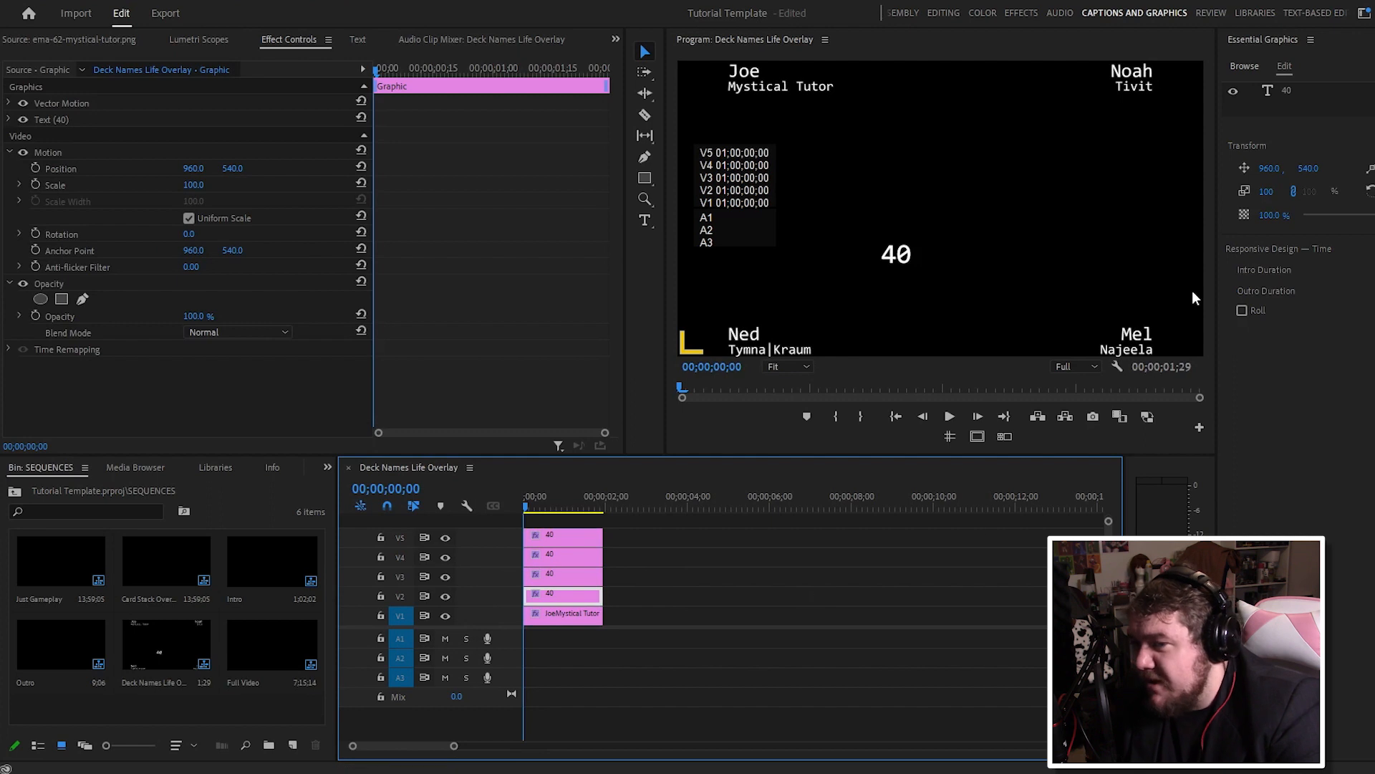
click(1287, 90)
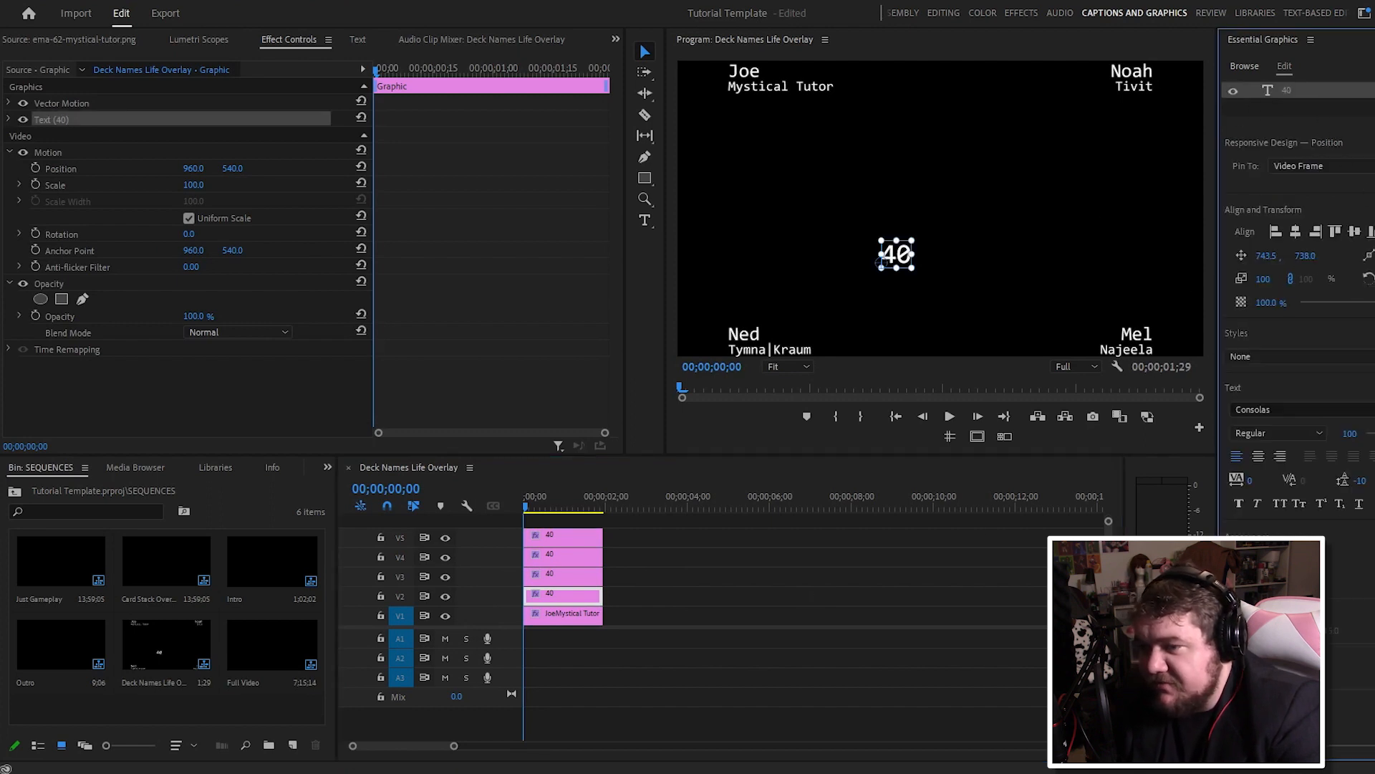
click(1267, 256)
text(0)
key(Return)
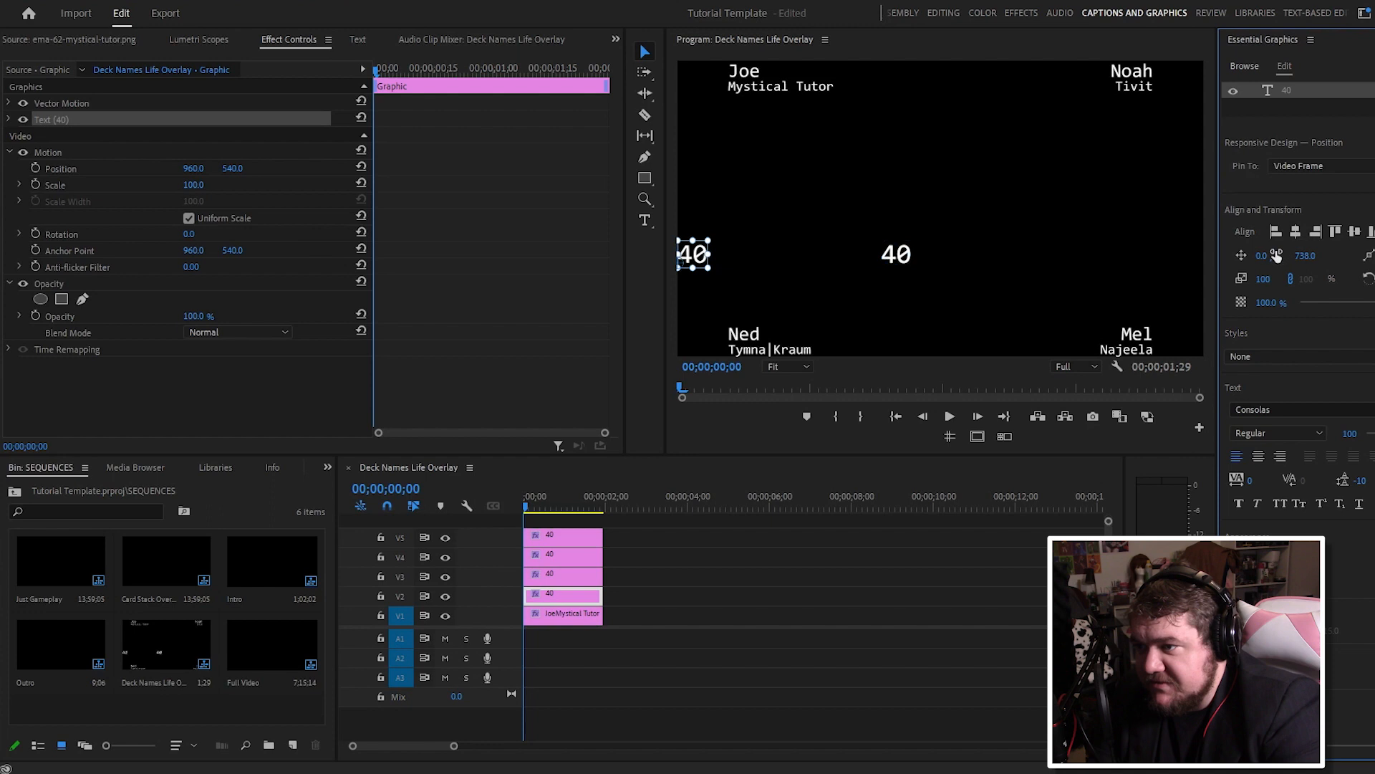
click(1311, 256)
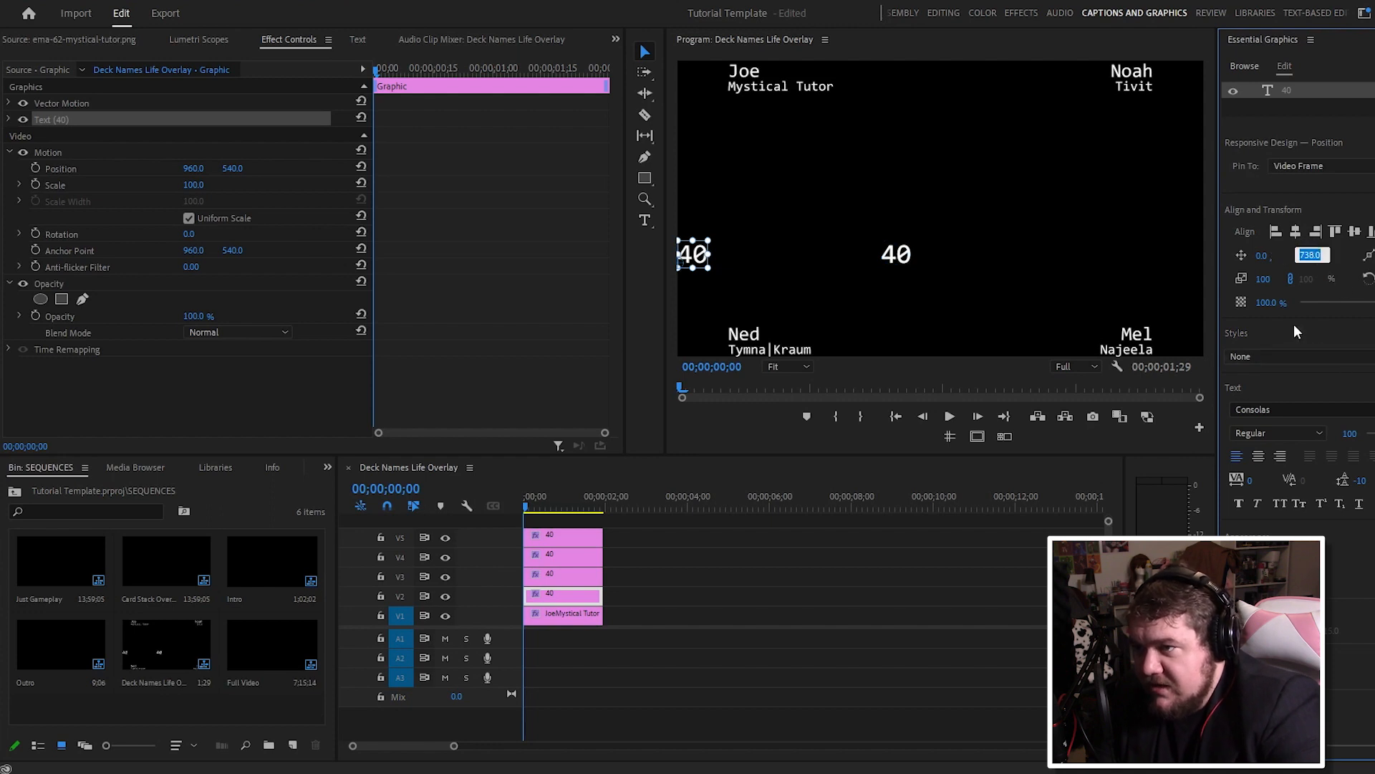
text(60)
click(901, 183)
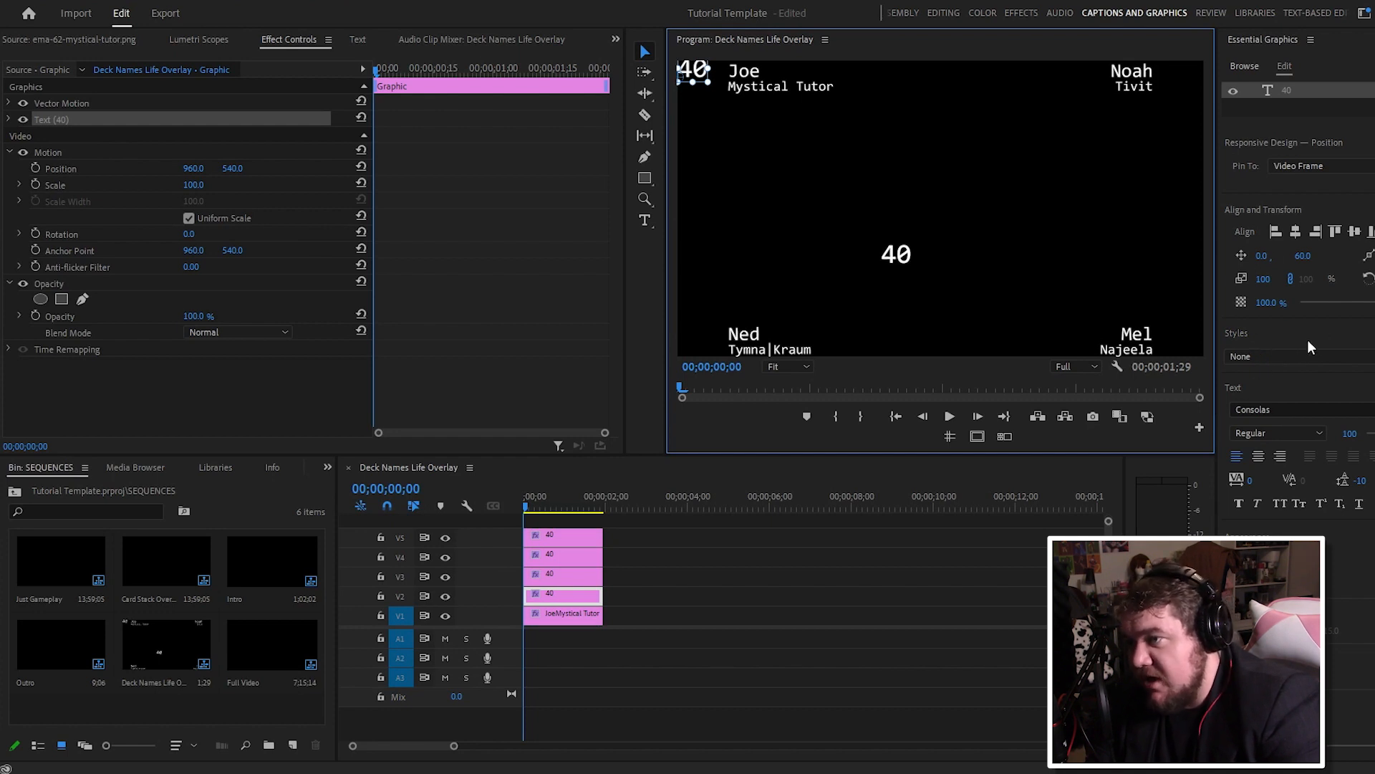
Step: Reposition the V2 clip's 40 text beside the Mystical Tutor block at horizontal 25 and vertical 90
click(1261, 256)
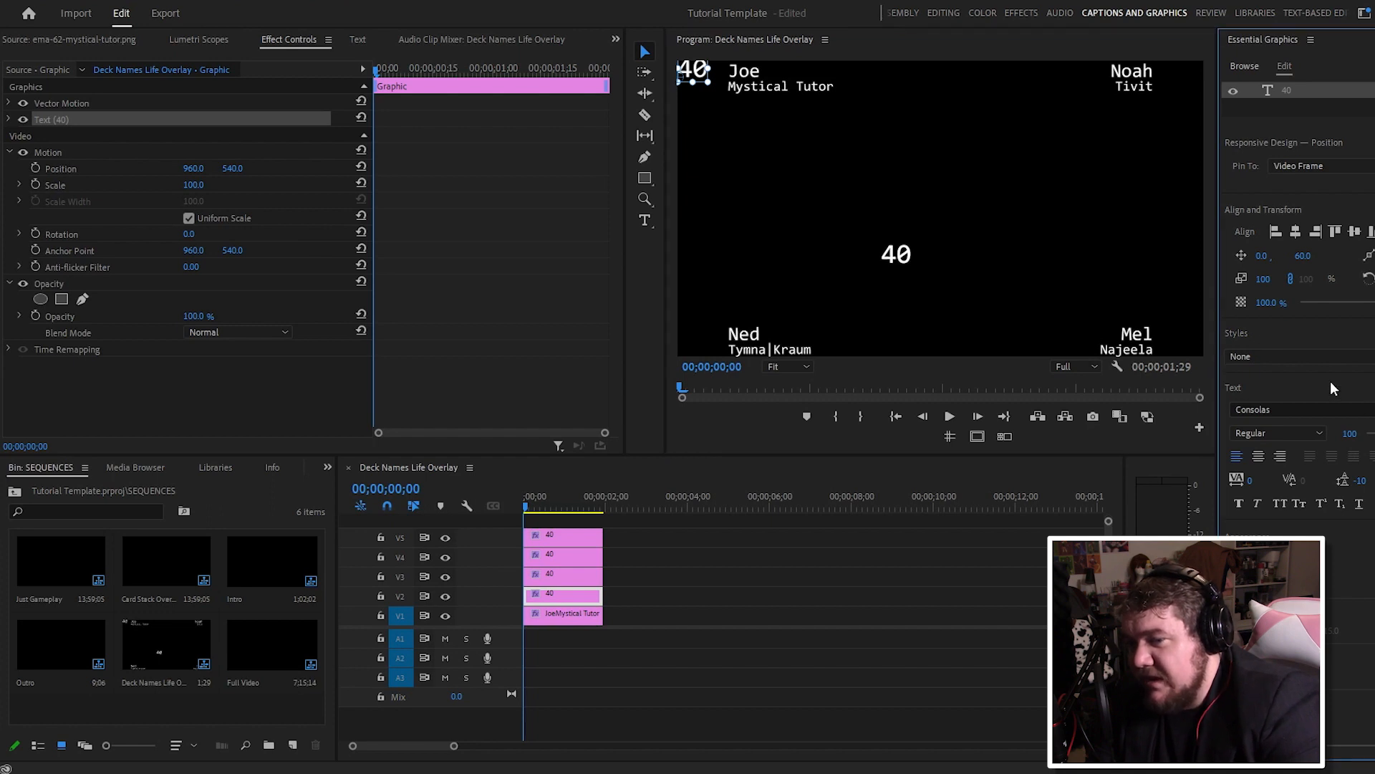
drag(1311, 262, 1333, 261)
click(1307, 254)
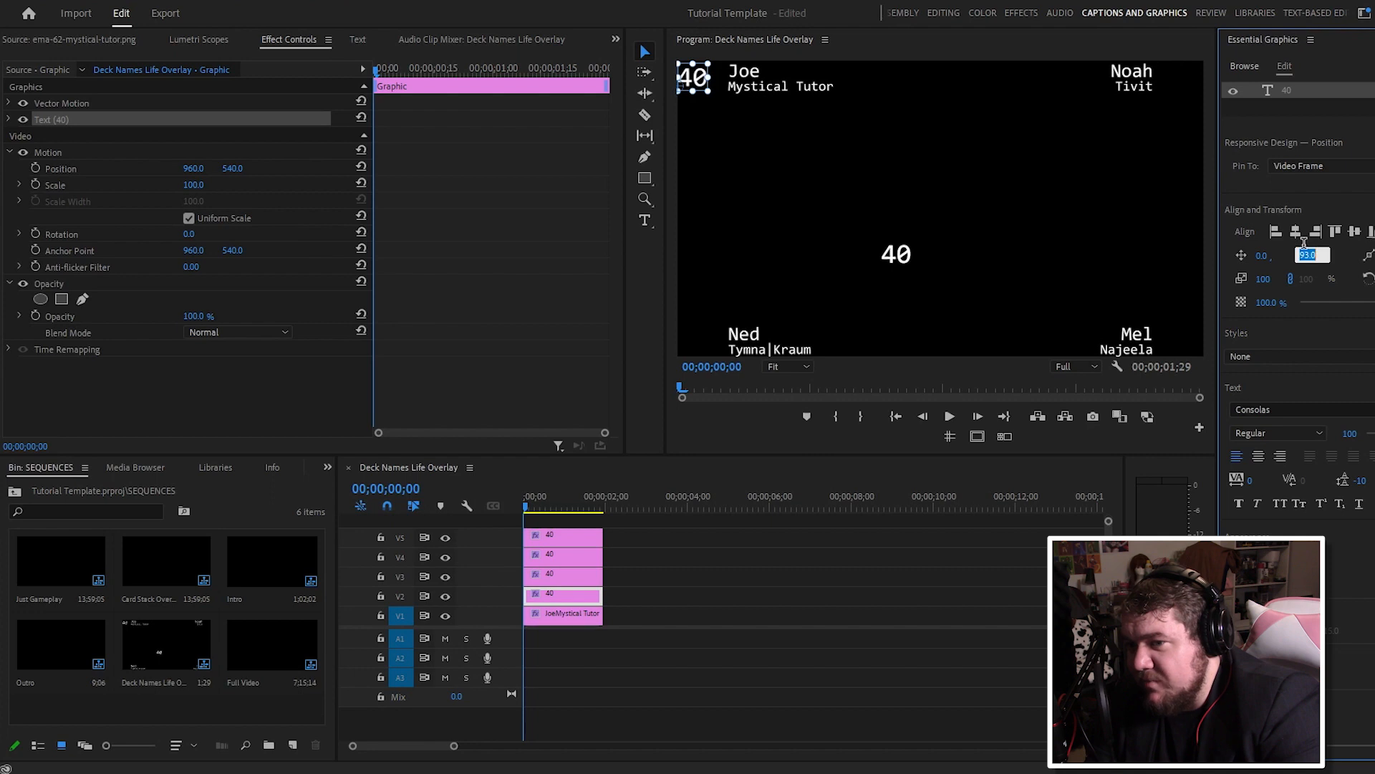
text(90)
key(Return)
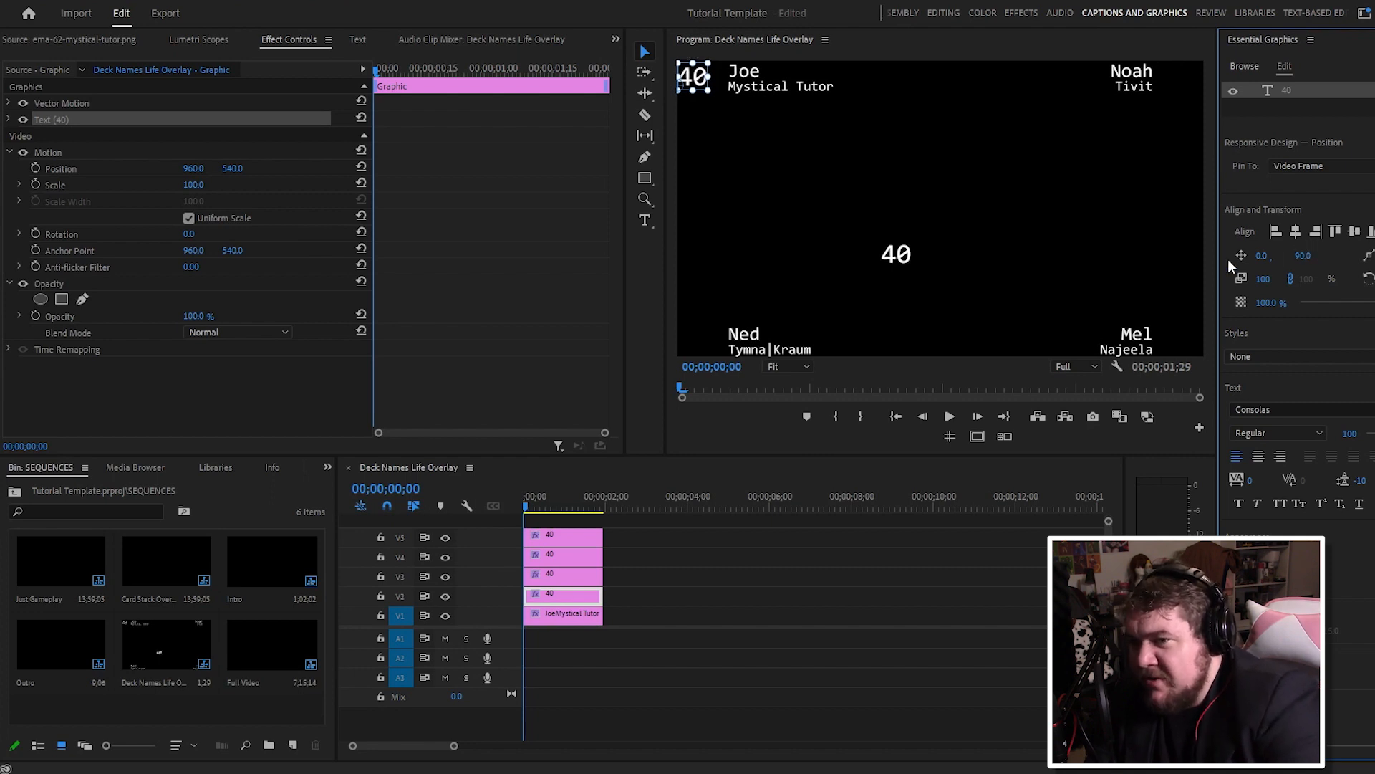
drag(1262, 256, 1269, 260)
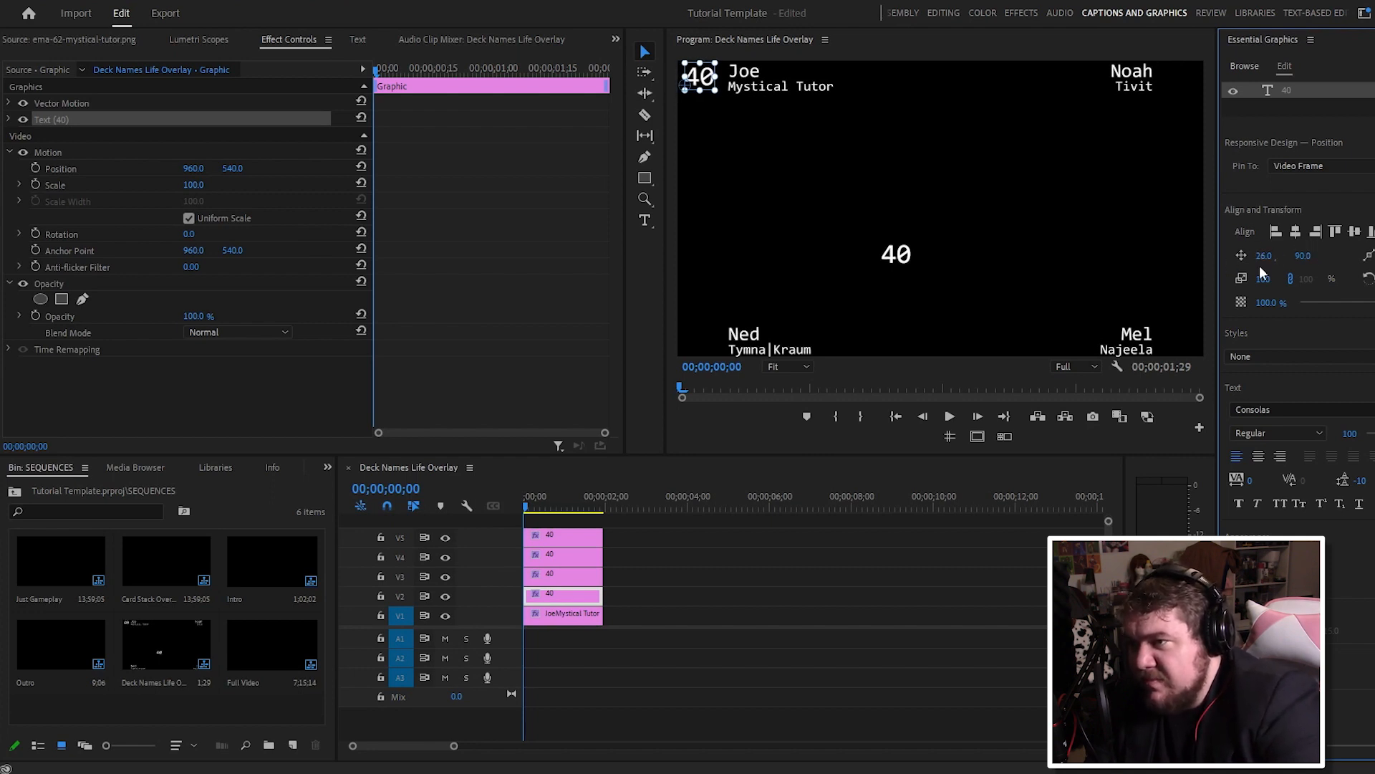
click(1266, 256)
text(25)
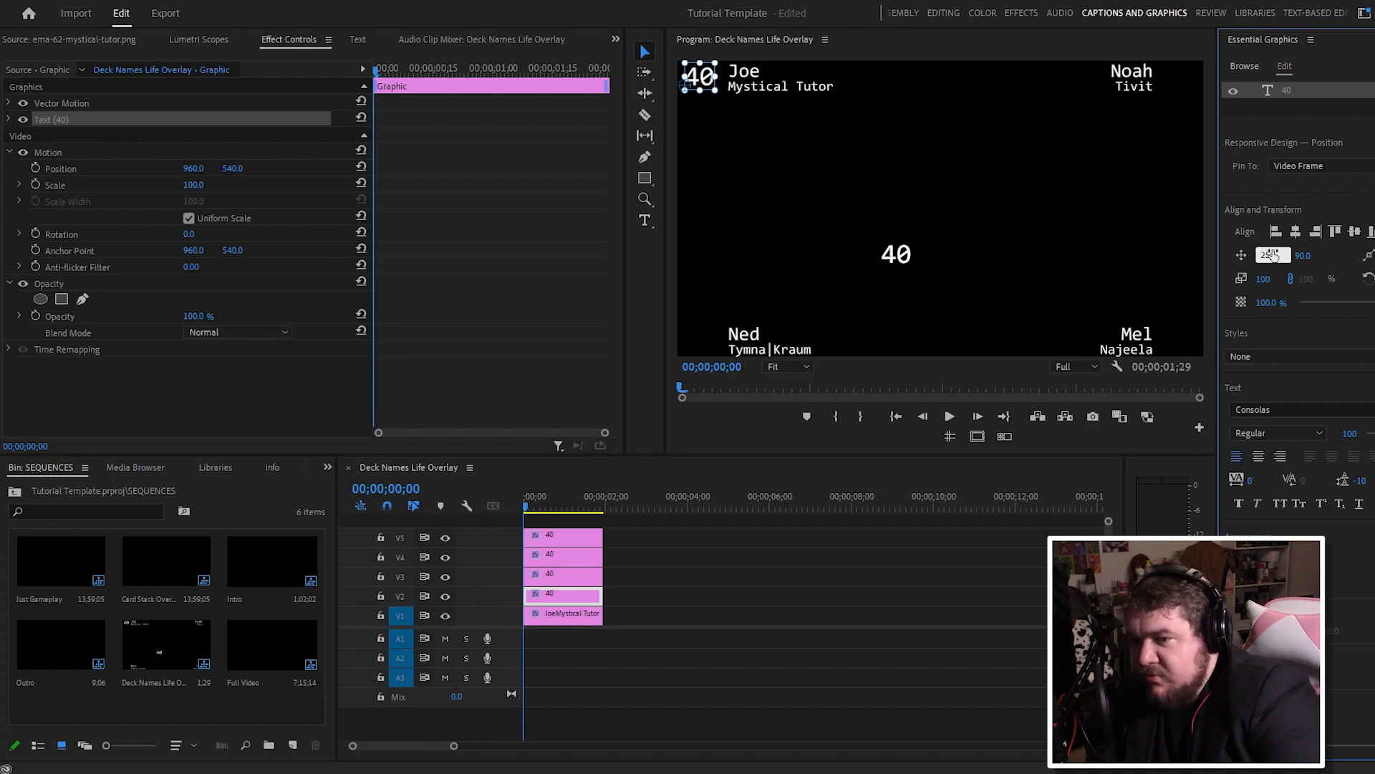
Step: Pin the V5 clip's 40 text to the frame's bottom edge and set its horizontal position to 0
click(896, 253)
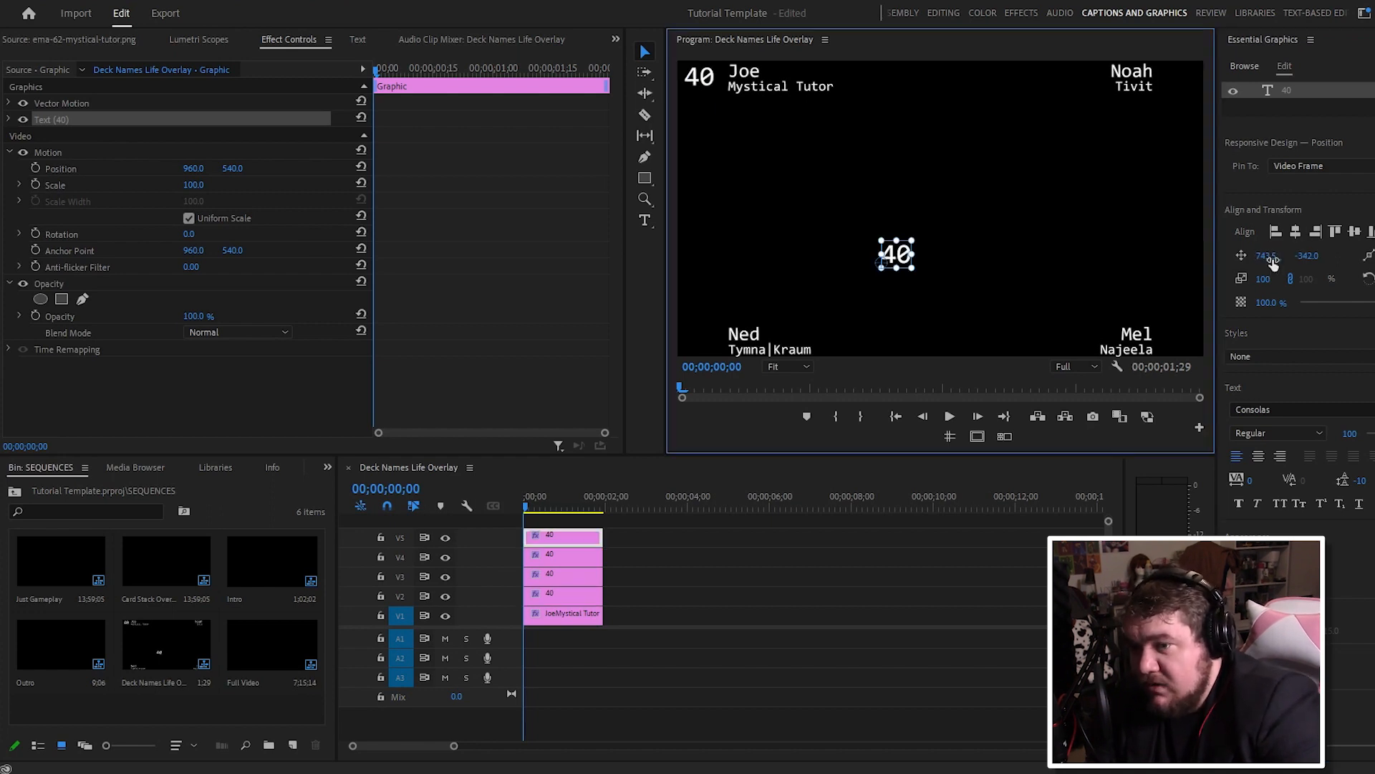
click(1268, 256)
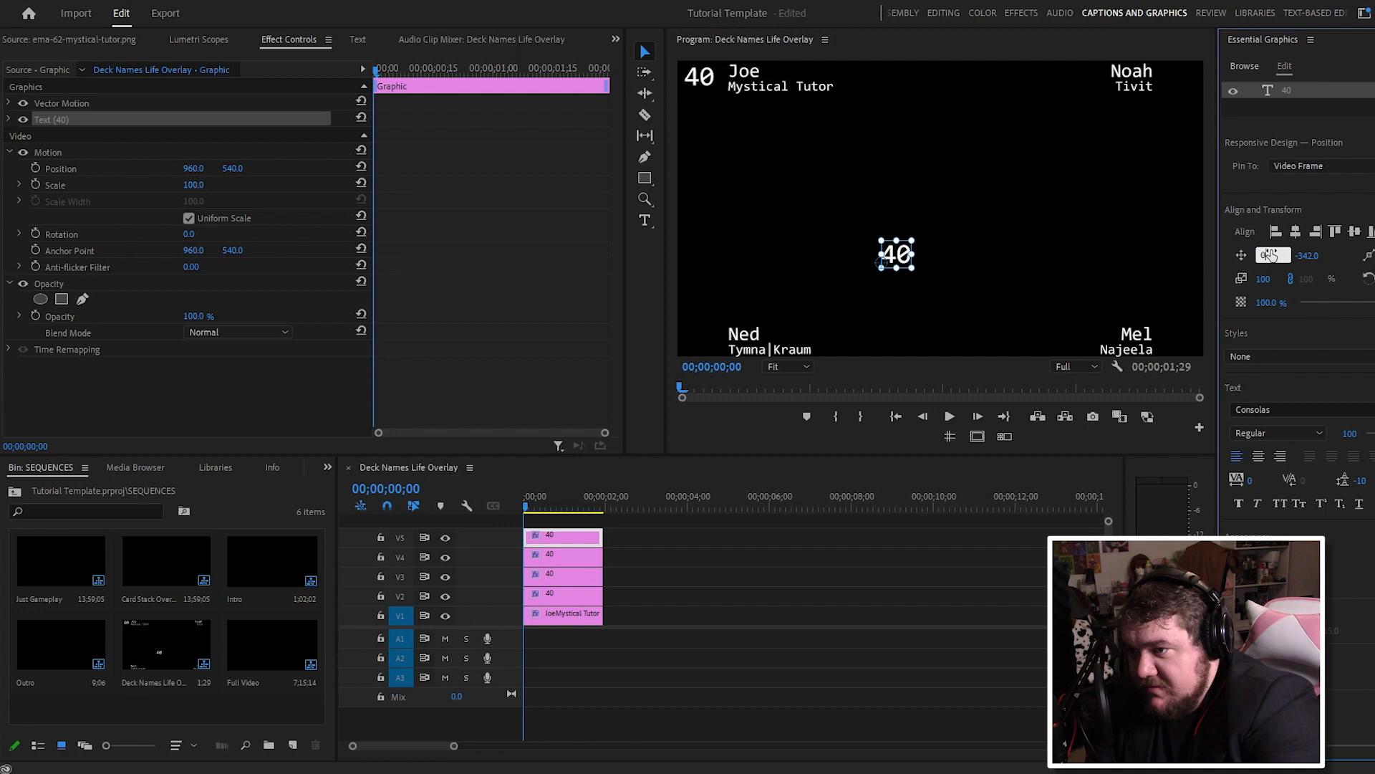
text(25)
key(Return)
click(699, 77)
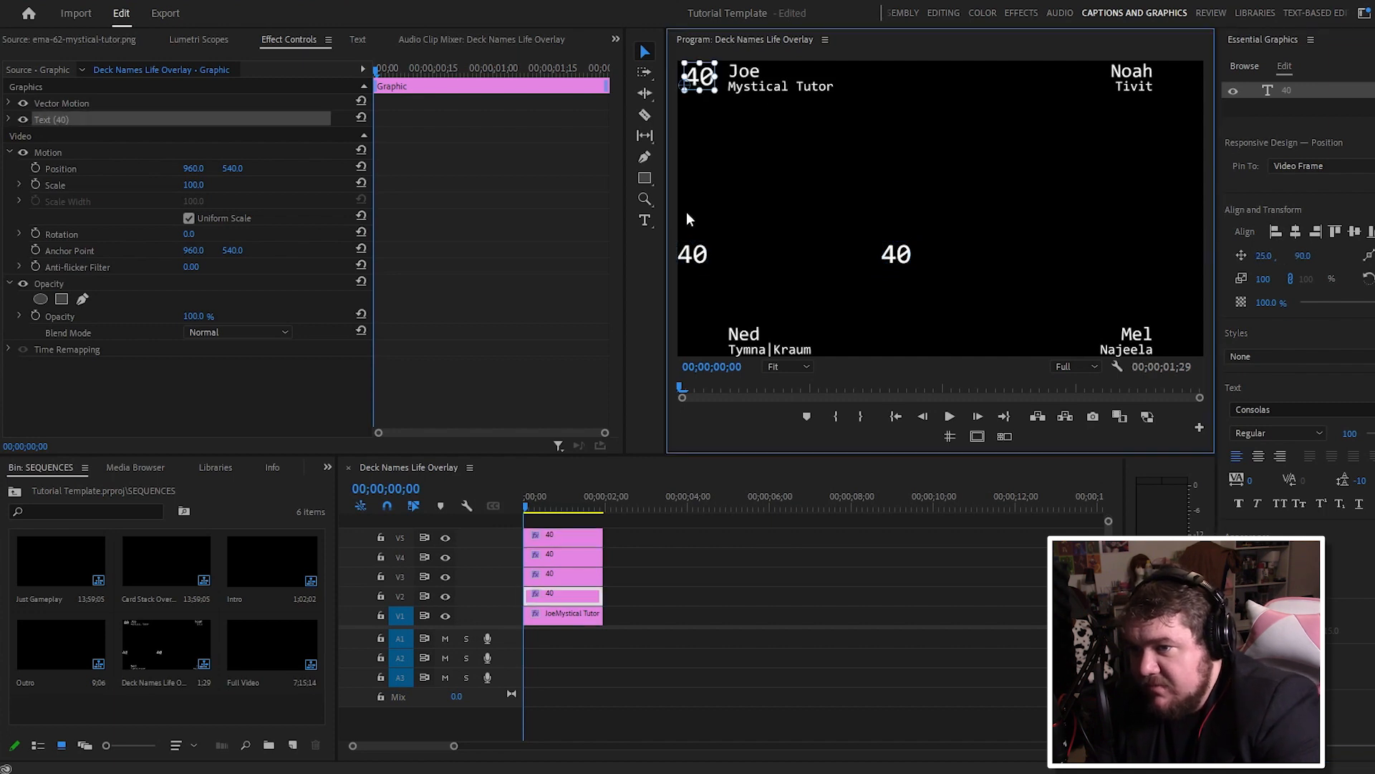
Step: Align the V5 clip's 40 text to the frame's bottom edge beside the Tymna|Kraum block at horizontal 25 and vertical -25
click(692, 254)
click(1274, 250)
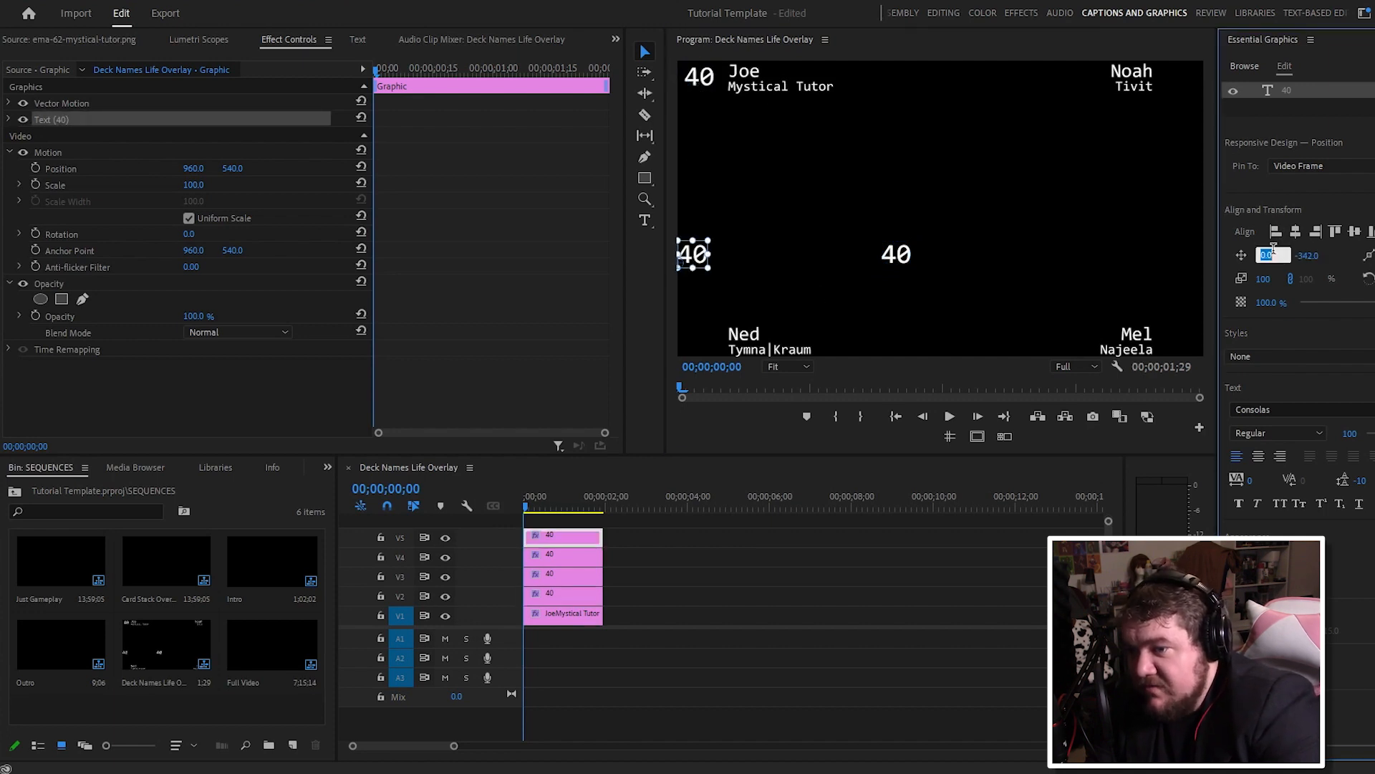
text(25)
key(Return)
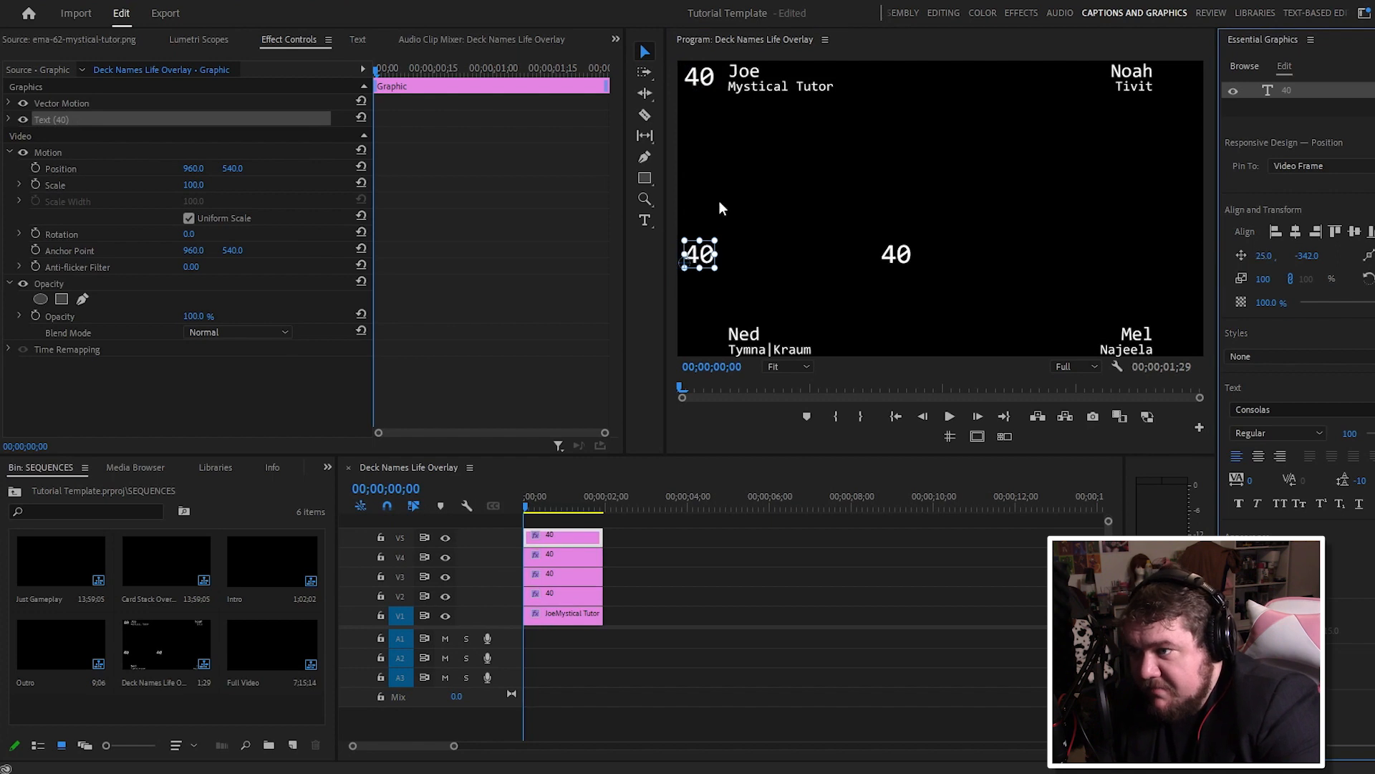
click(1372, 232)
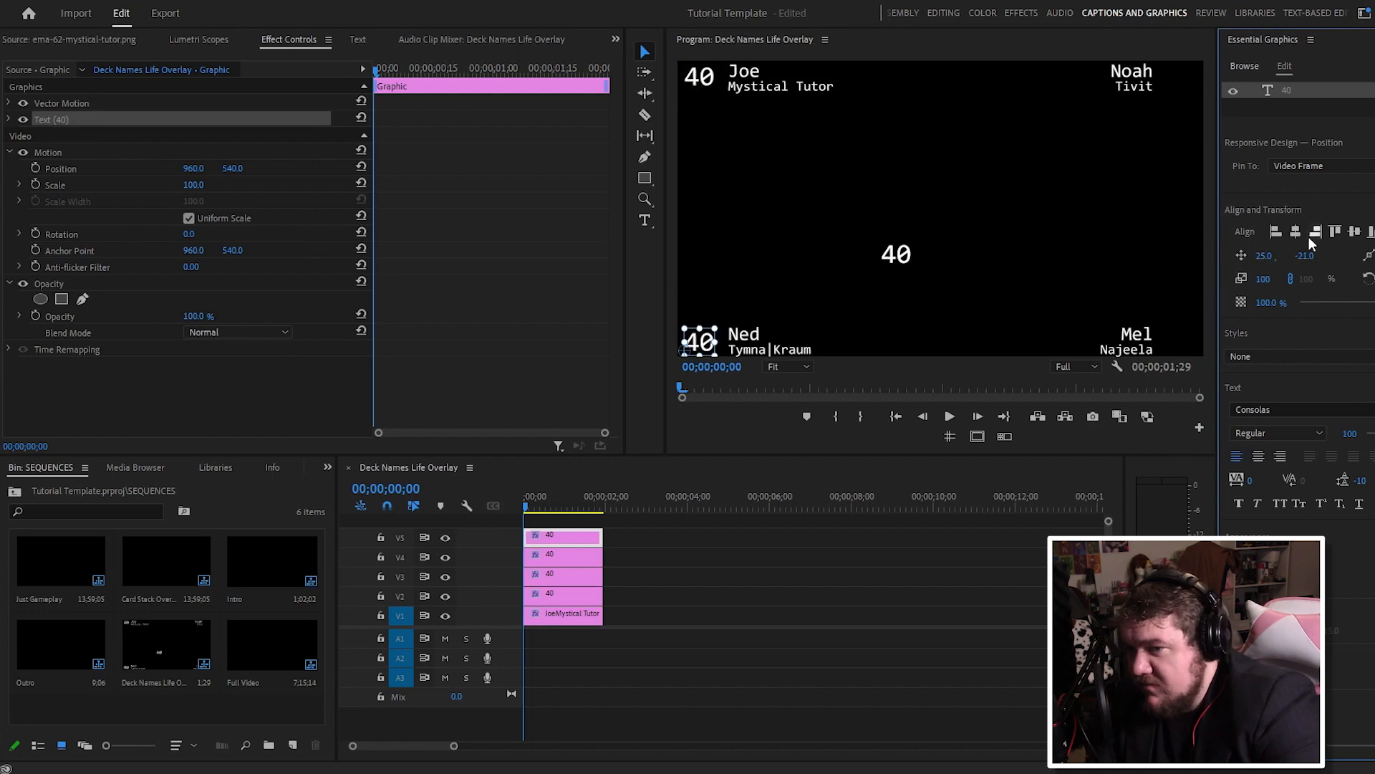
click(1308, 256)
text(-25)
key(Return)
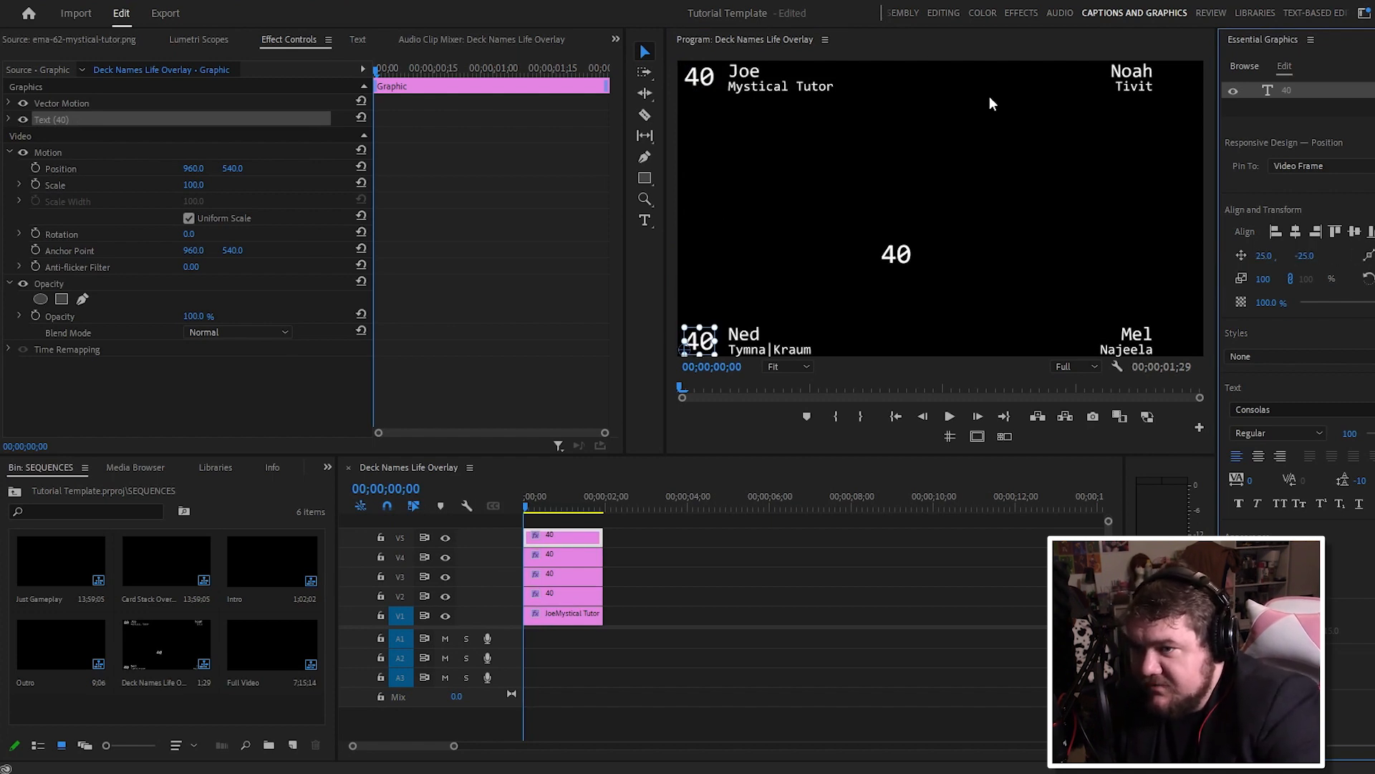
Step: Right-align the V4 clip's 40 text and place it beside the Najeela block at horizontal -25 and vertical -25
click(747, 370)
click(793, 387)
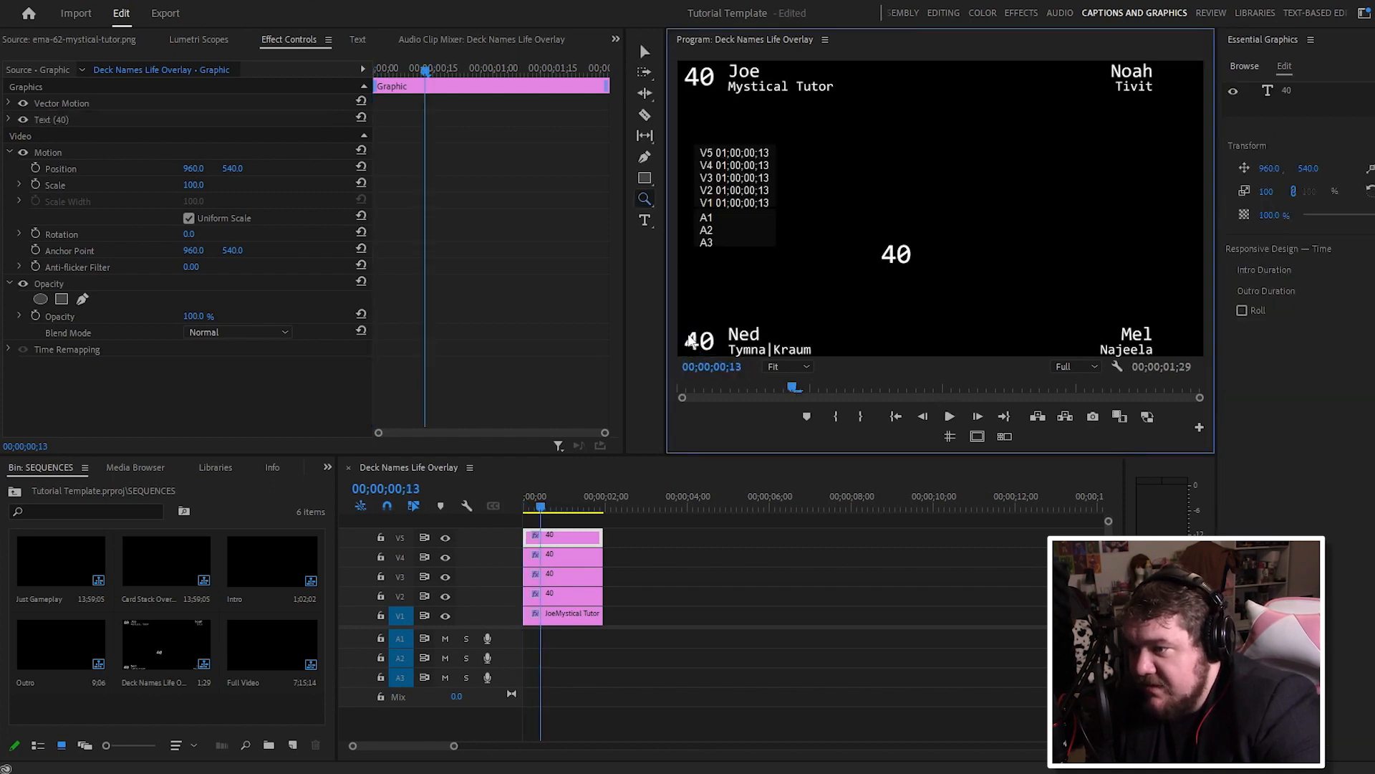
click(699, 341)
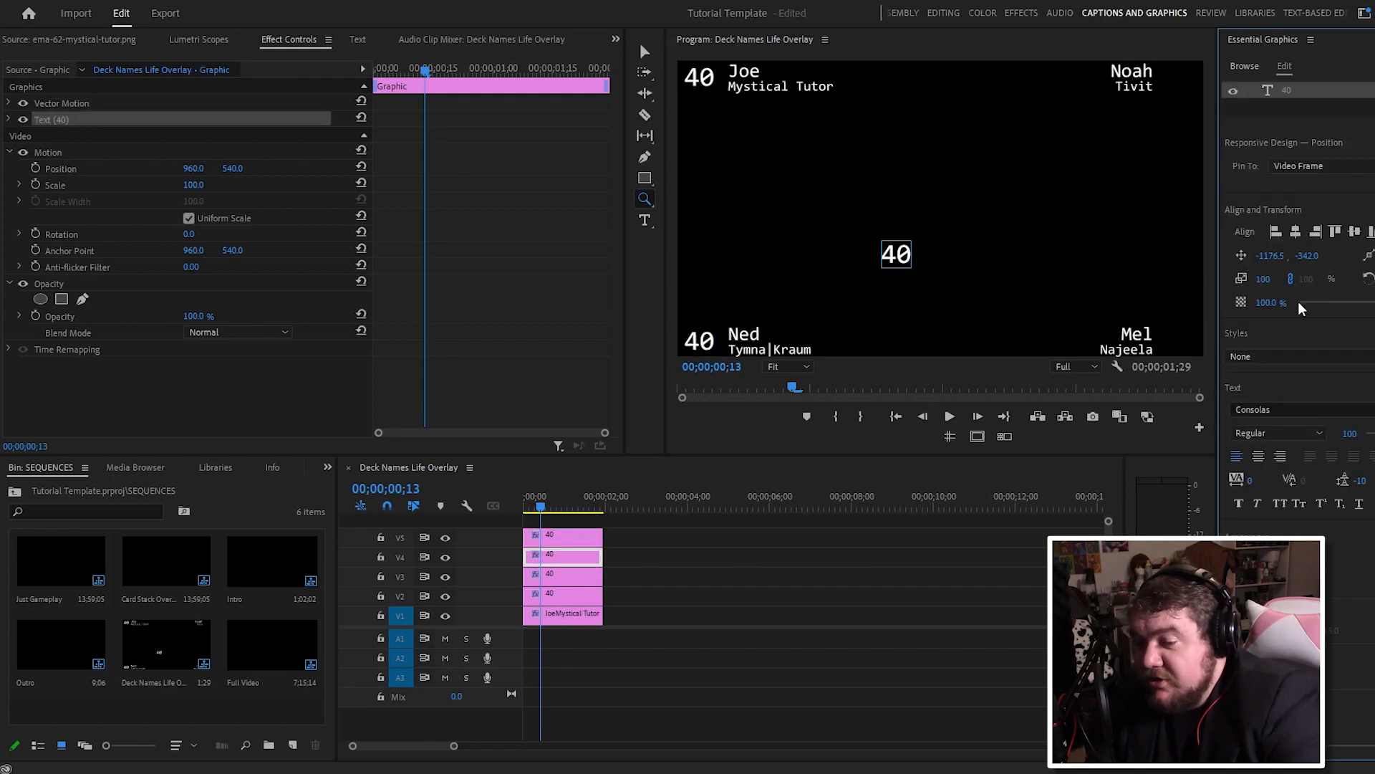
click(1280, 462)
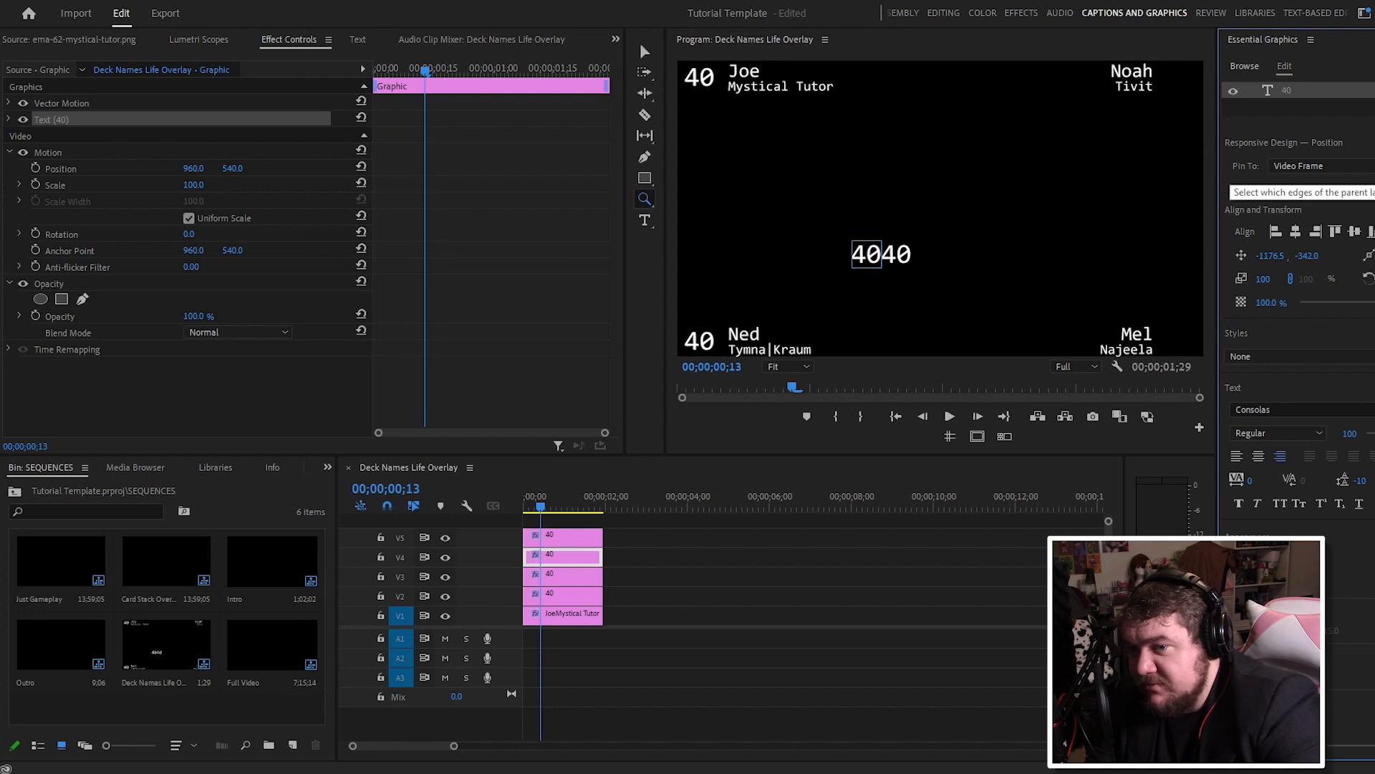
click(1274, 255)
text(-25)
key(Return)
click(1307, 256)
text(-25)
key(Return)
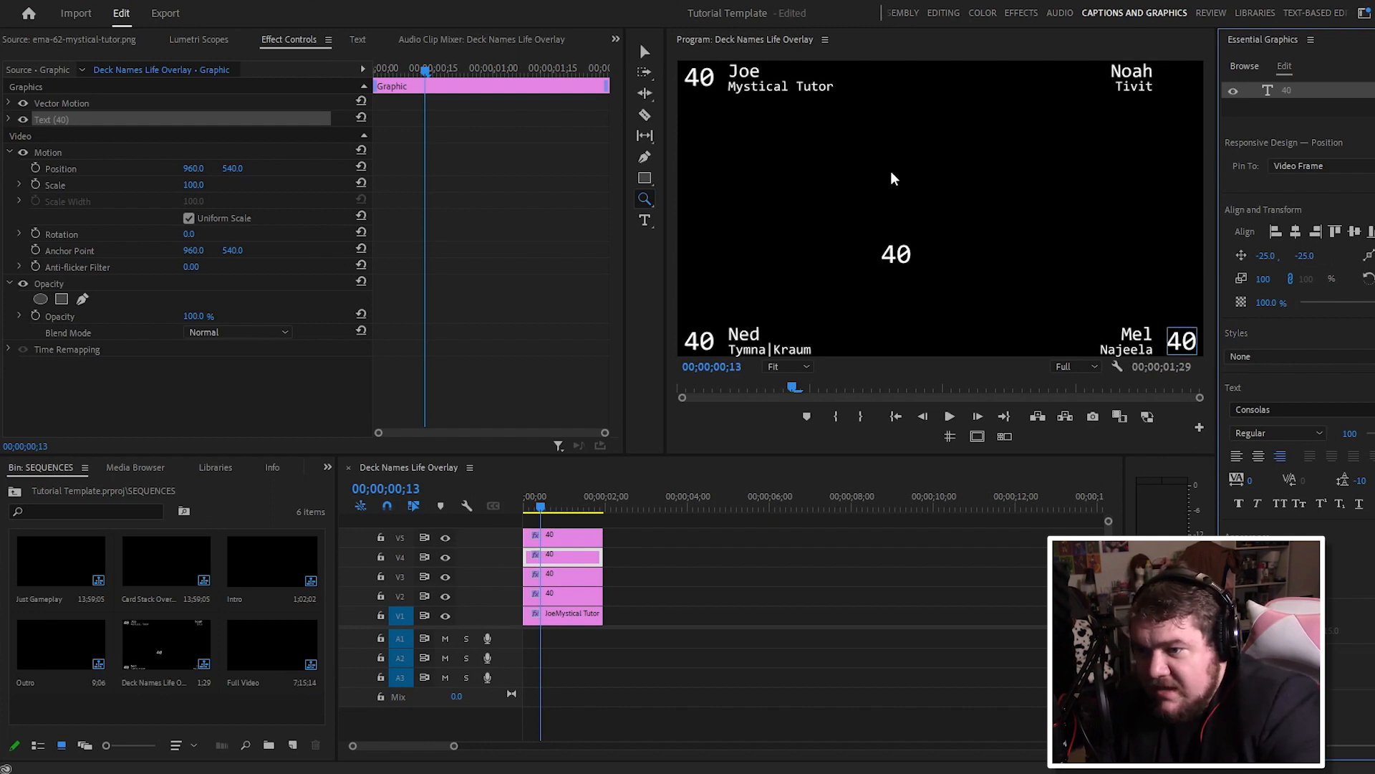
Step: Right-align the V3 clip's 40 text and set its horizontal and vertical positions to 25
click(904, 257)
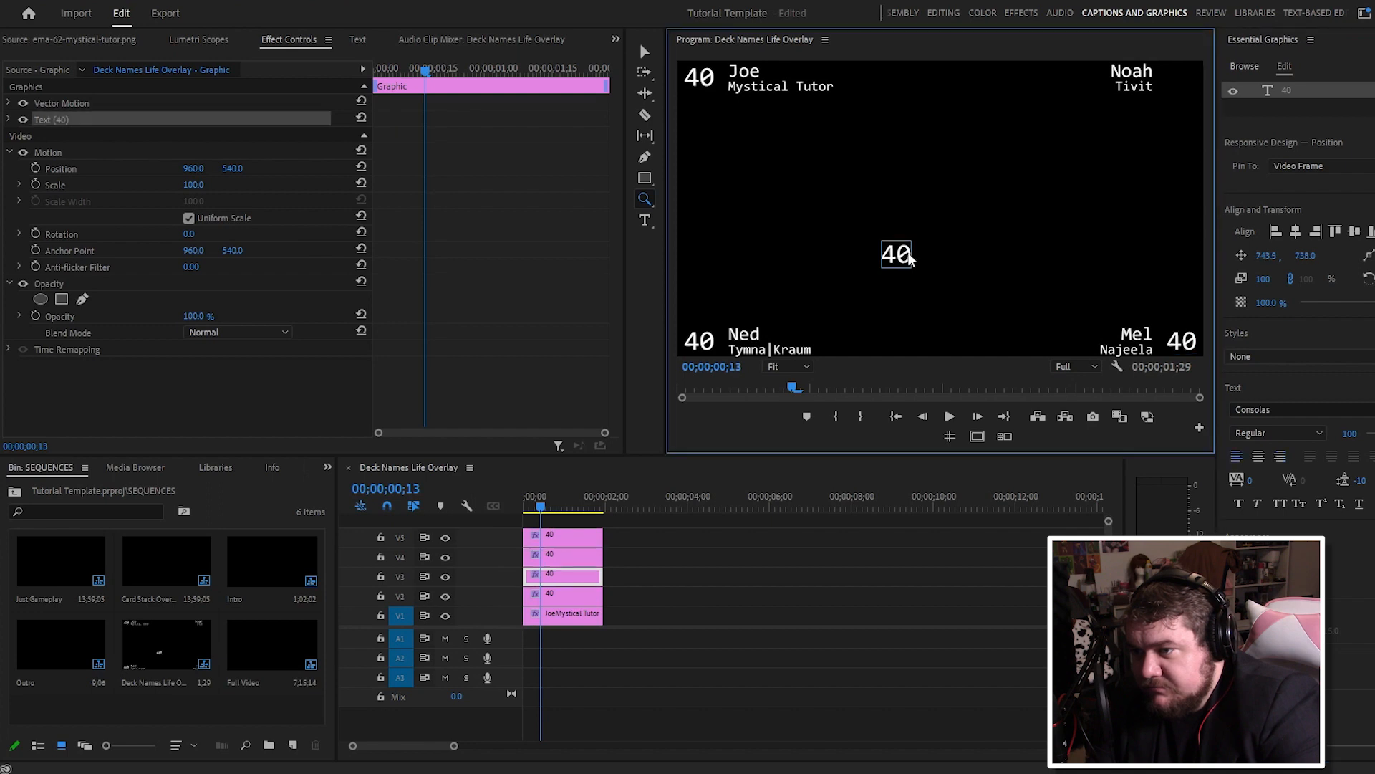
click(1267, 256)
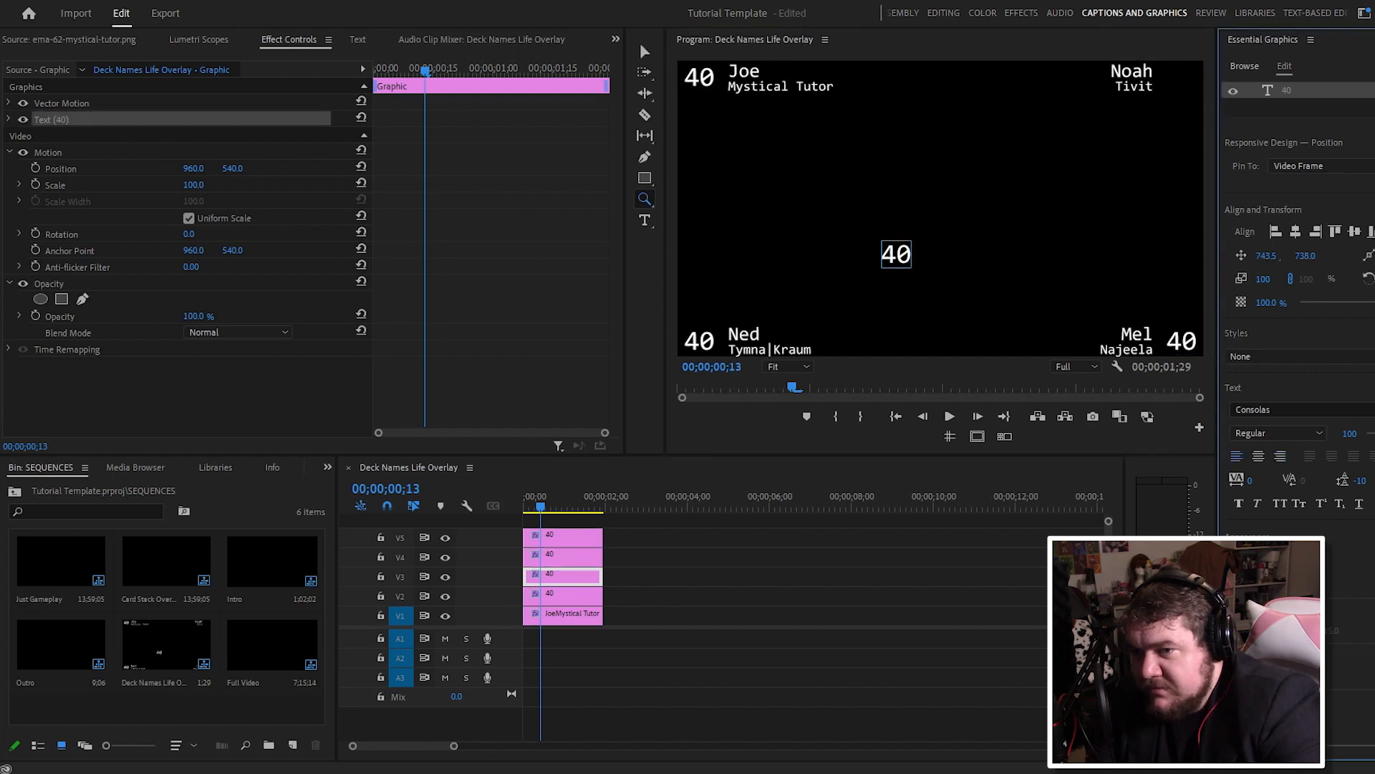
click(1280, 456)
click(1272, 254)
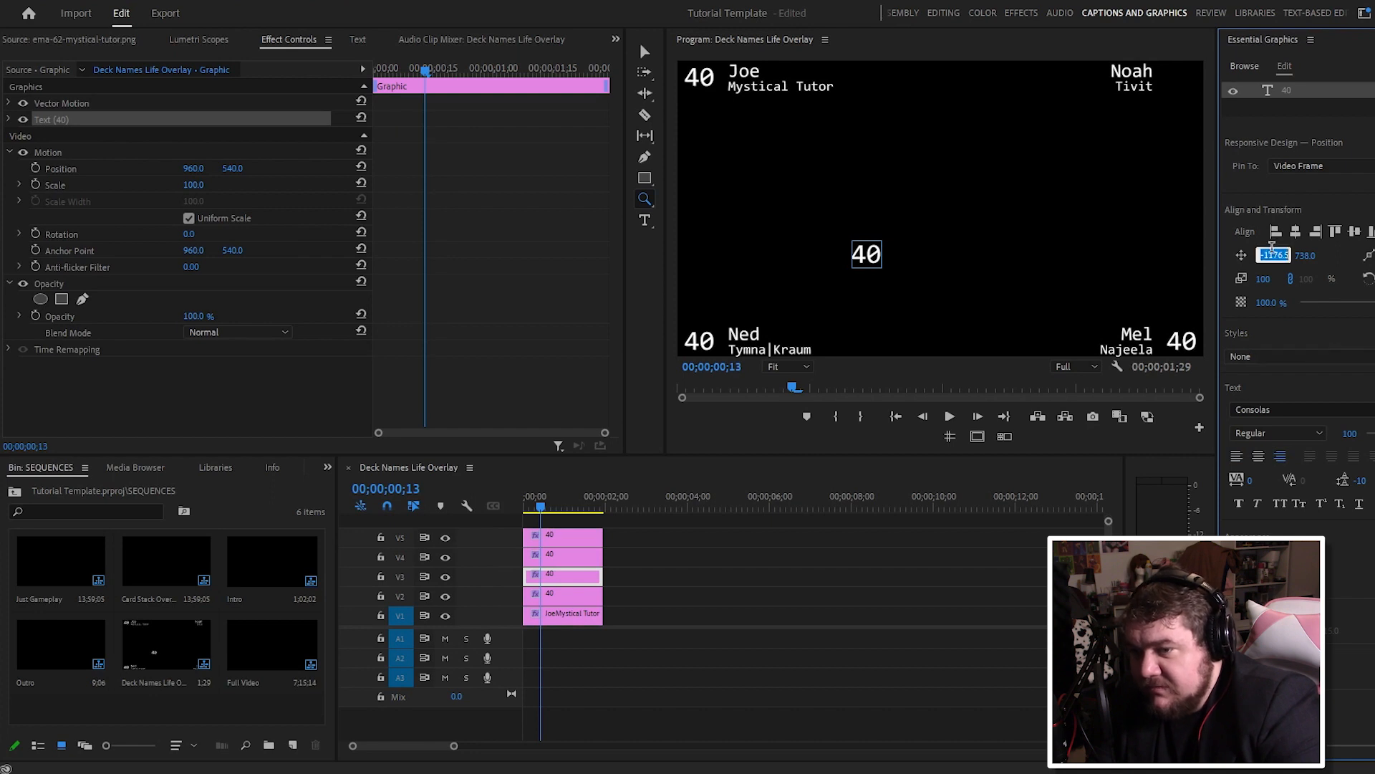
text(25)
key(Return)
click(1307, 256)
text(25)
key(Return)
Step: Reposition the V3 clip's 40 text beside the Tivit block at horizontal -25 and vertical 92, matching the Mystical Tutor life total's height
click(710, 77)
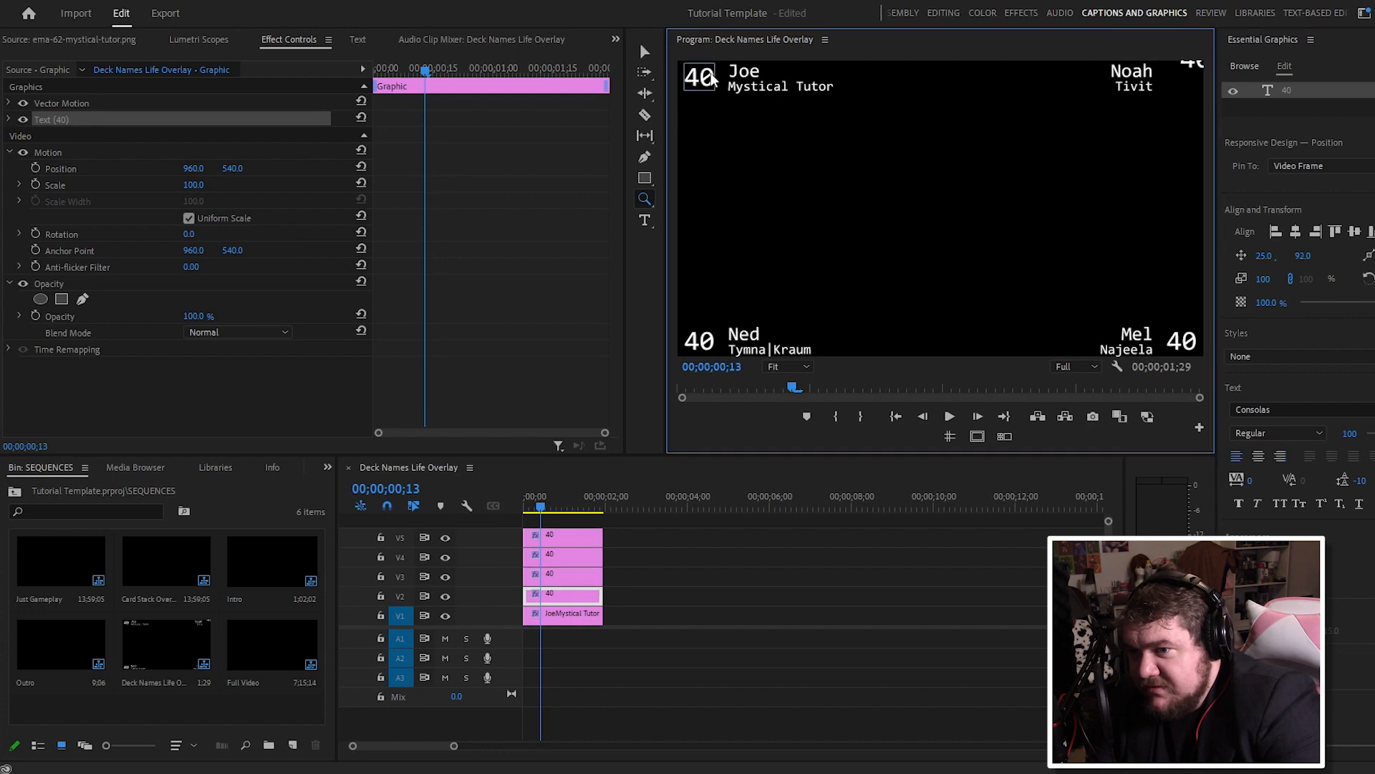
click(1189, 66)
drag(1315, 255, 1312, 254)
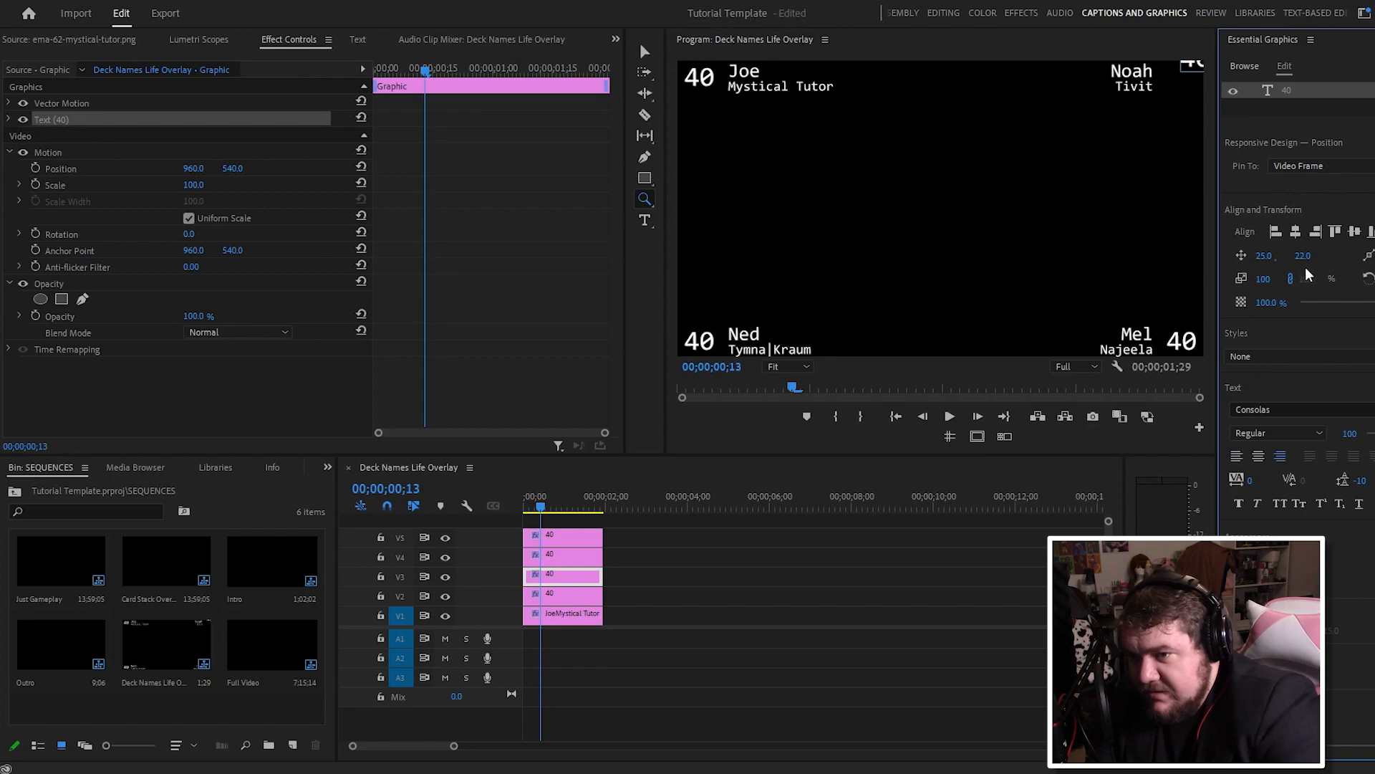
click(1309, 255)
text(92)
key(Return)
click(1272, 255)
text(-25)
key(Return)
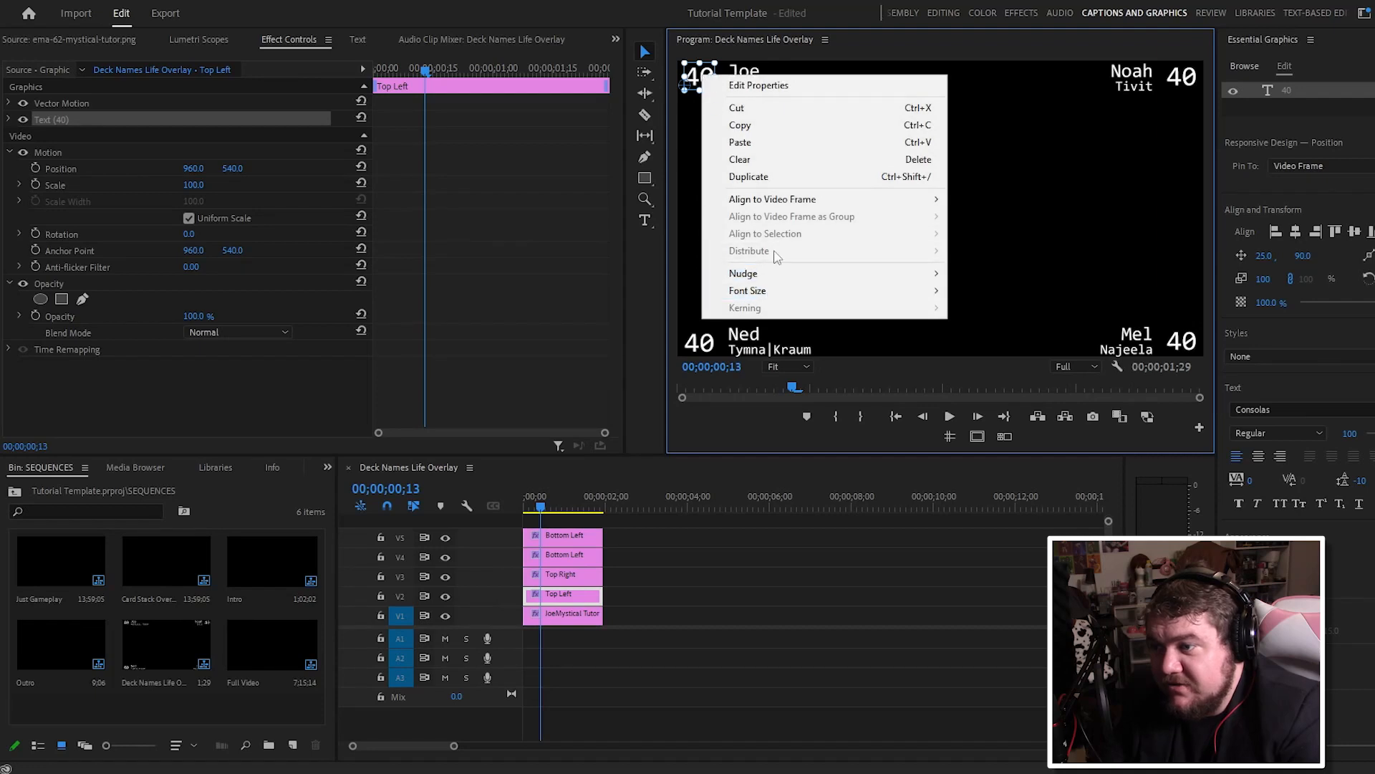
Step: Align the Top Left life total to the top of the video frame and the V5 Bottom Left one to the bottom
mouse_move(864, 201)
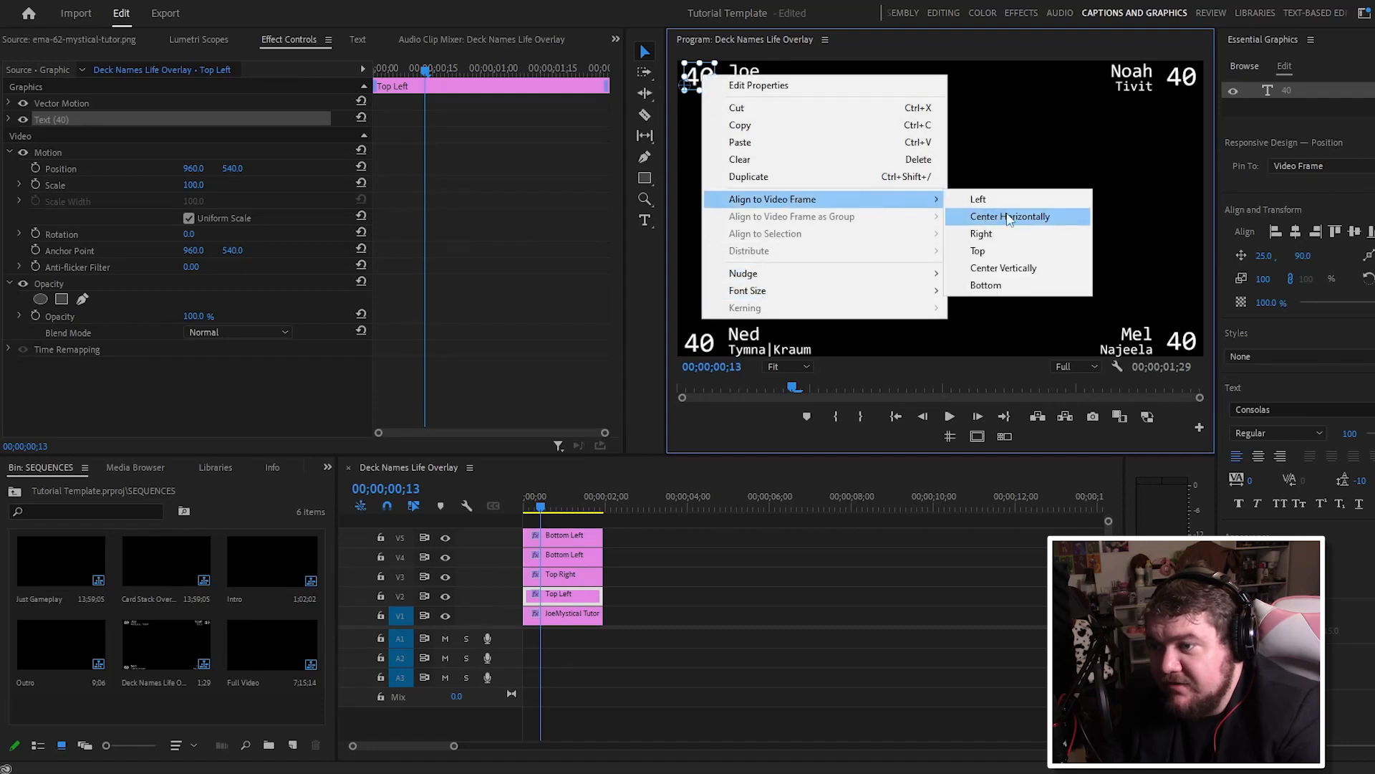
click(980, 252)
click(981, 252)
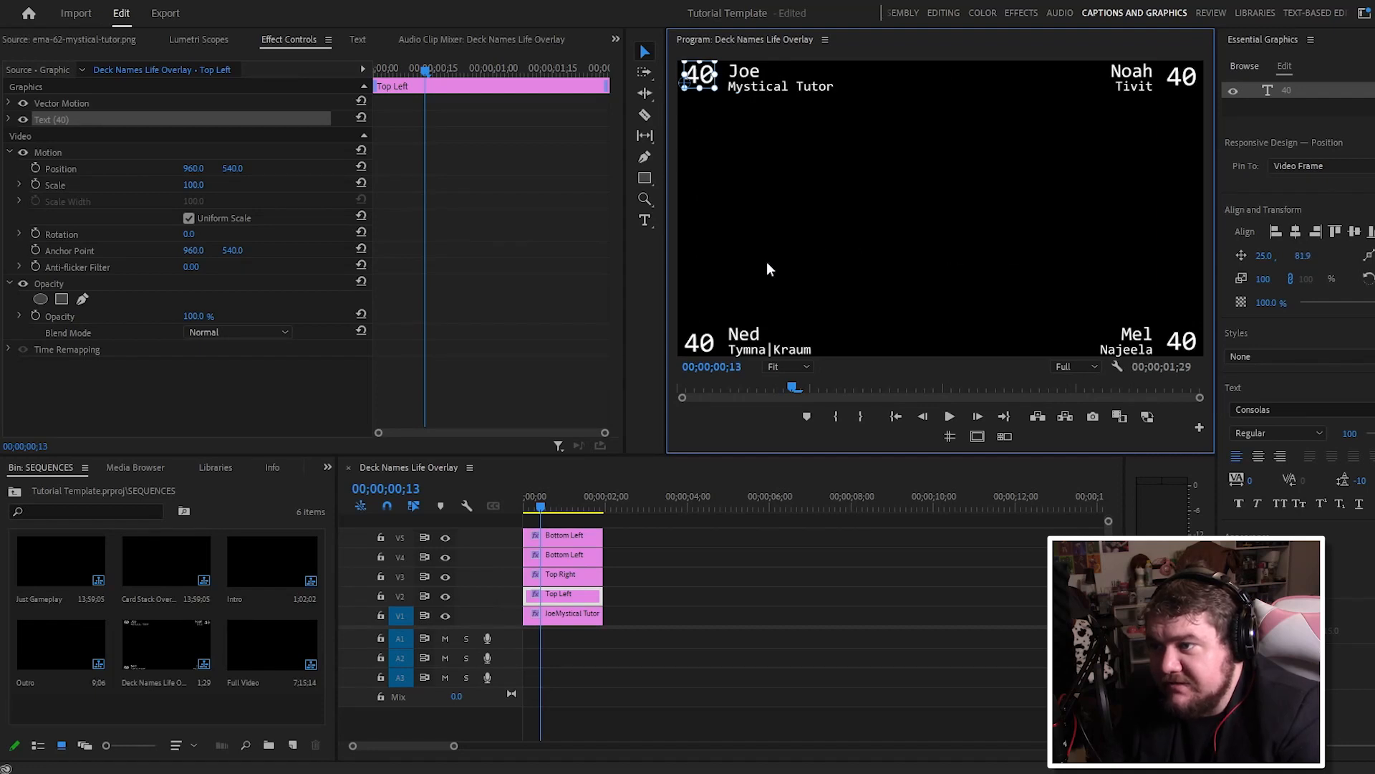
right_click(709, 347)
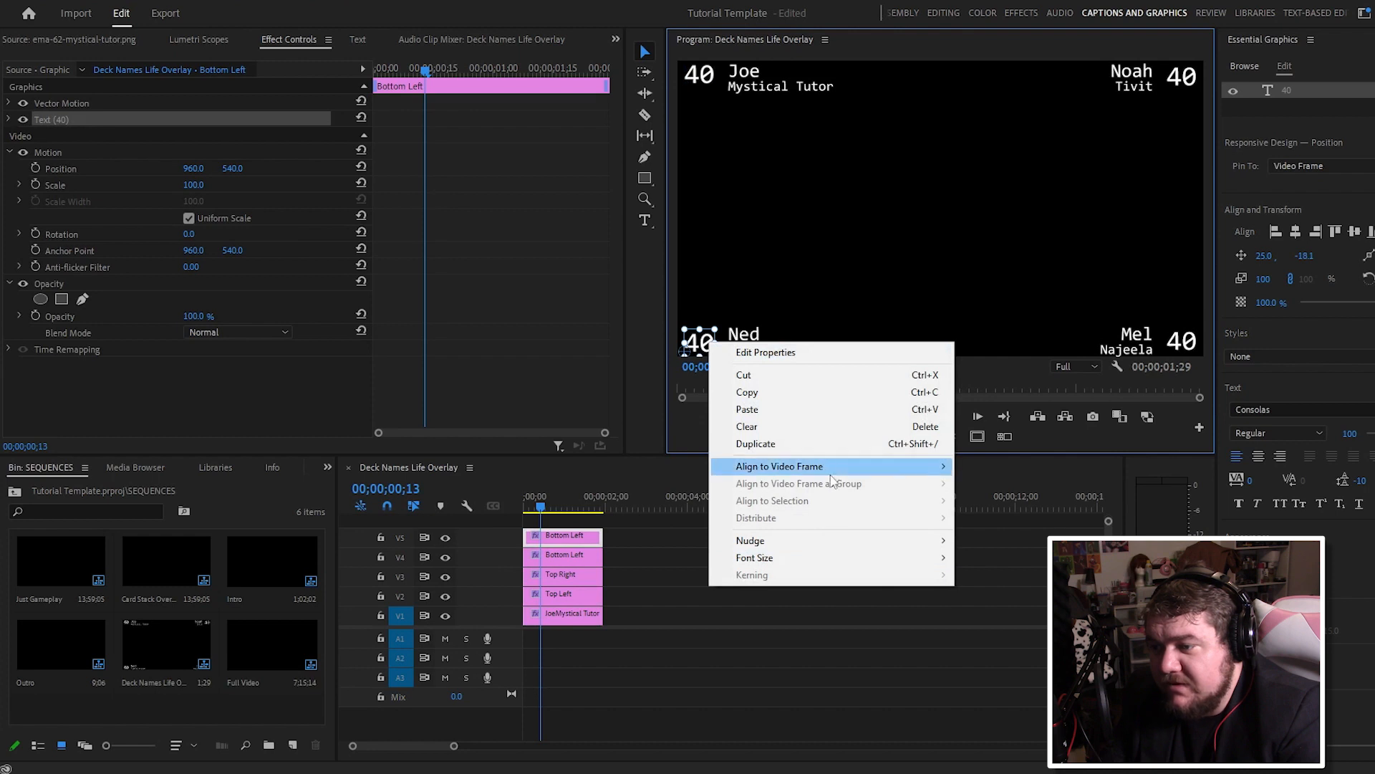
mouse_move(831, 473)
click(1003, 553)
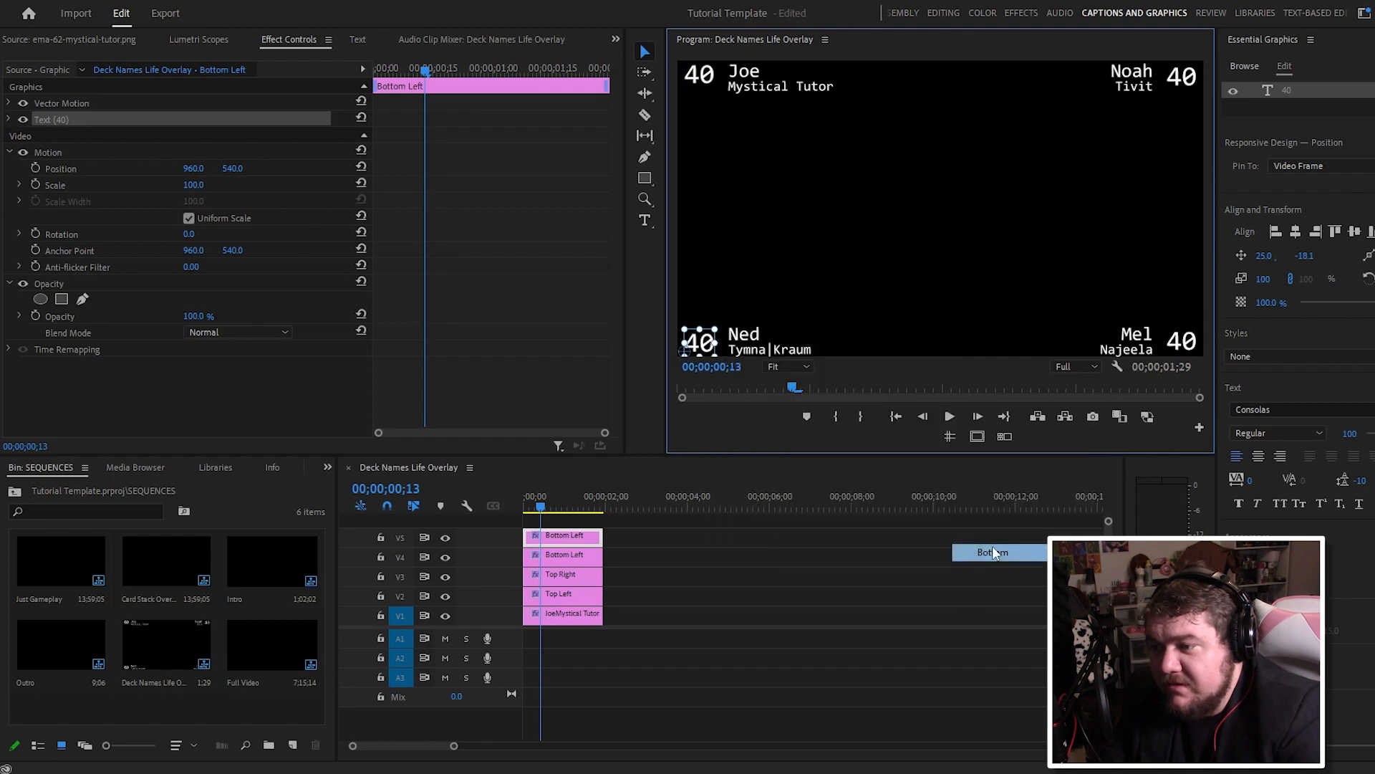
Step: Align the Top Right life total to the top of the video frame and the V4 one to the bottom
click(1182, 76)
right_click(1183, 76)
mouse_move(1254, 202)
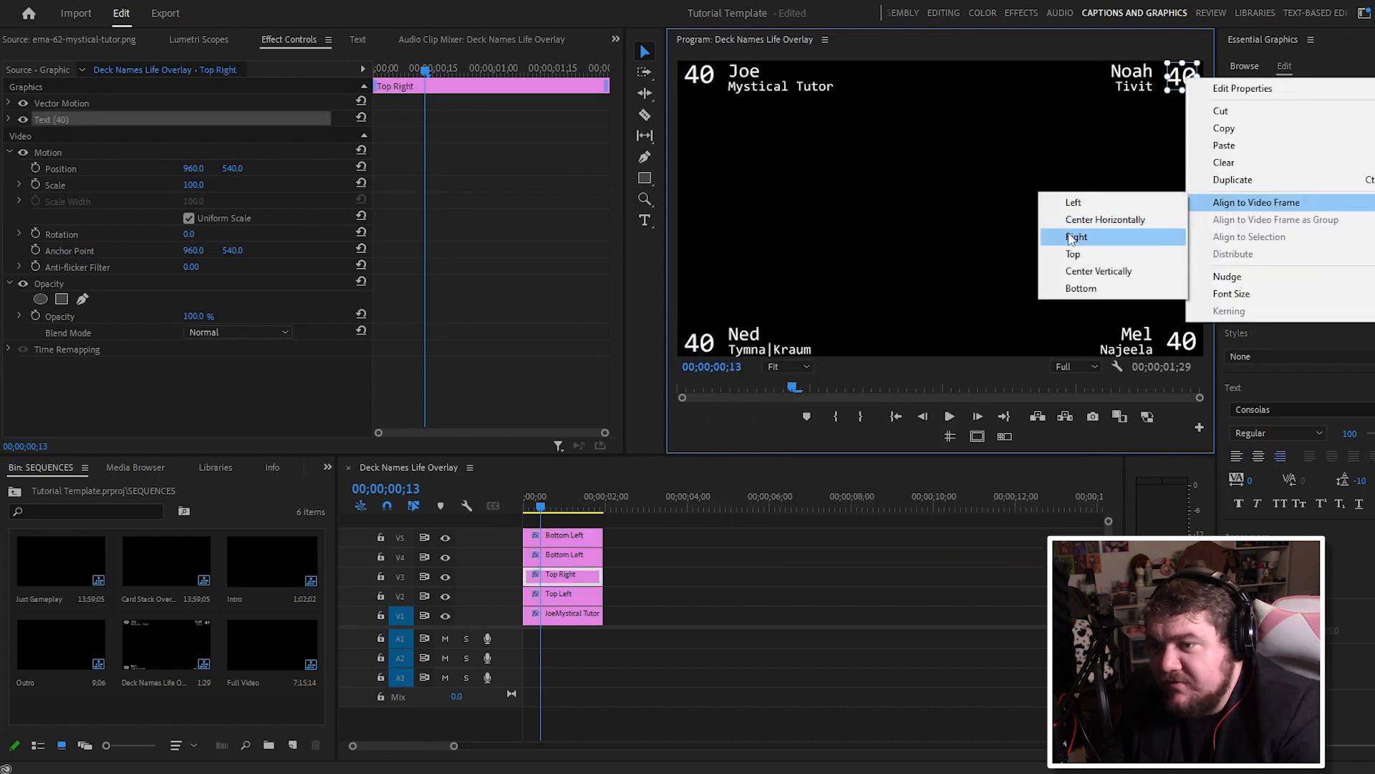
click(1075, 236)
click(1181, 340)
right_click(1180, 342)
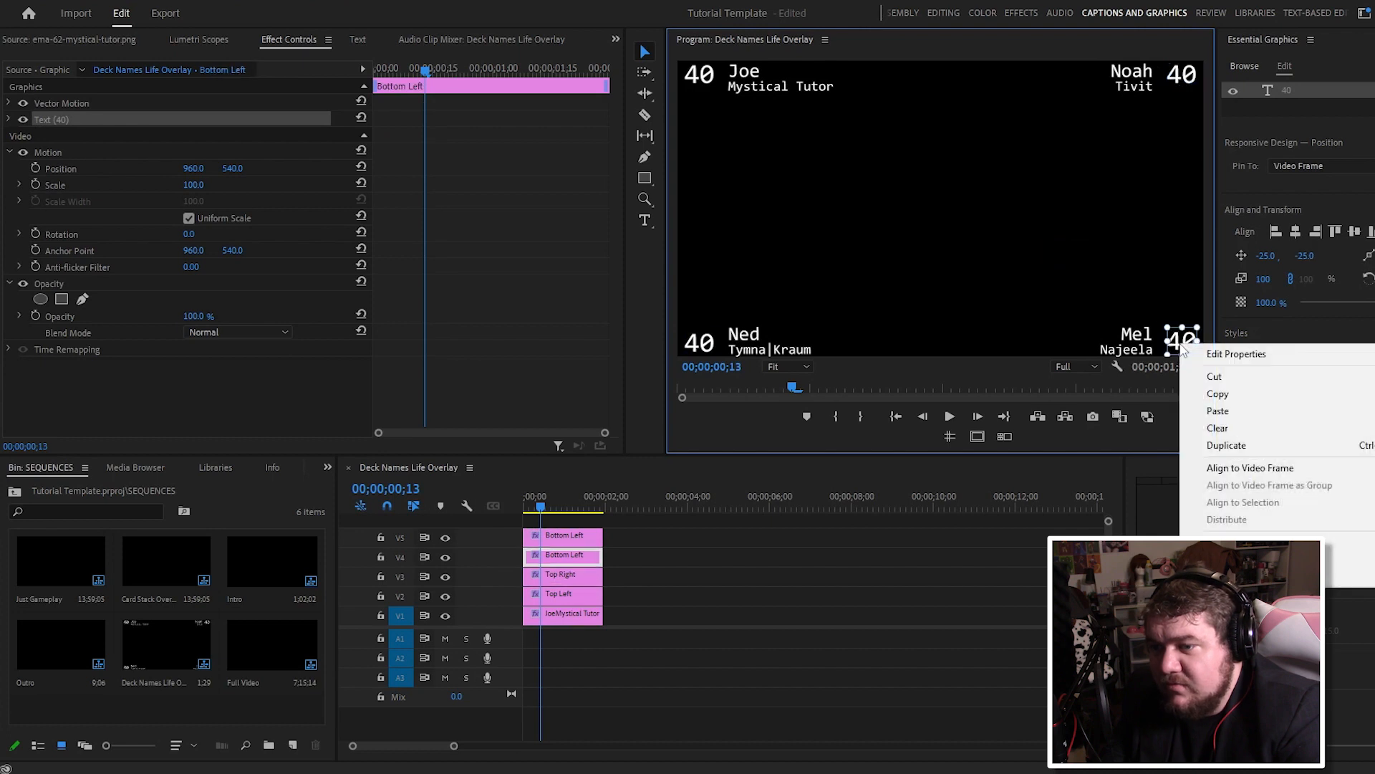
mouse_move(1250, 468)
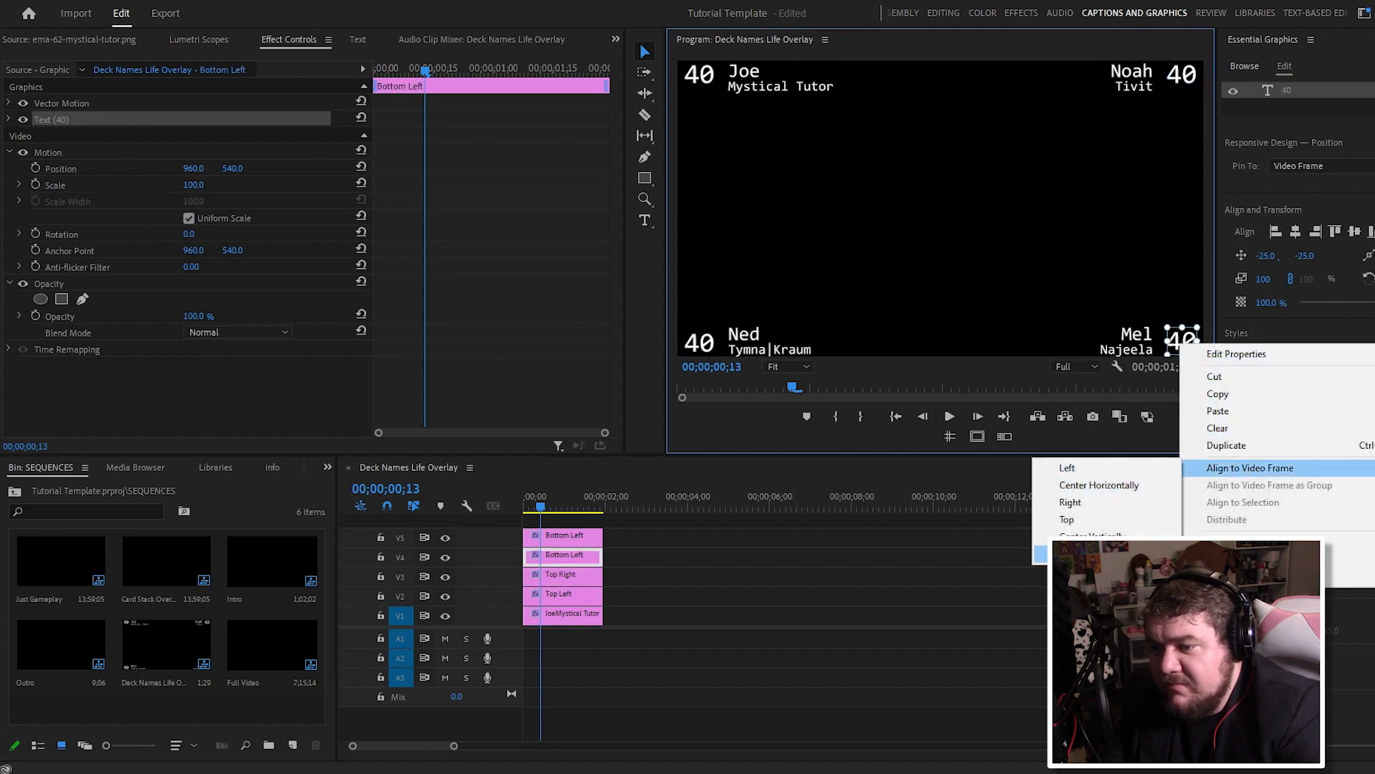
click(1041, 554)
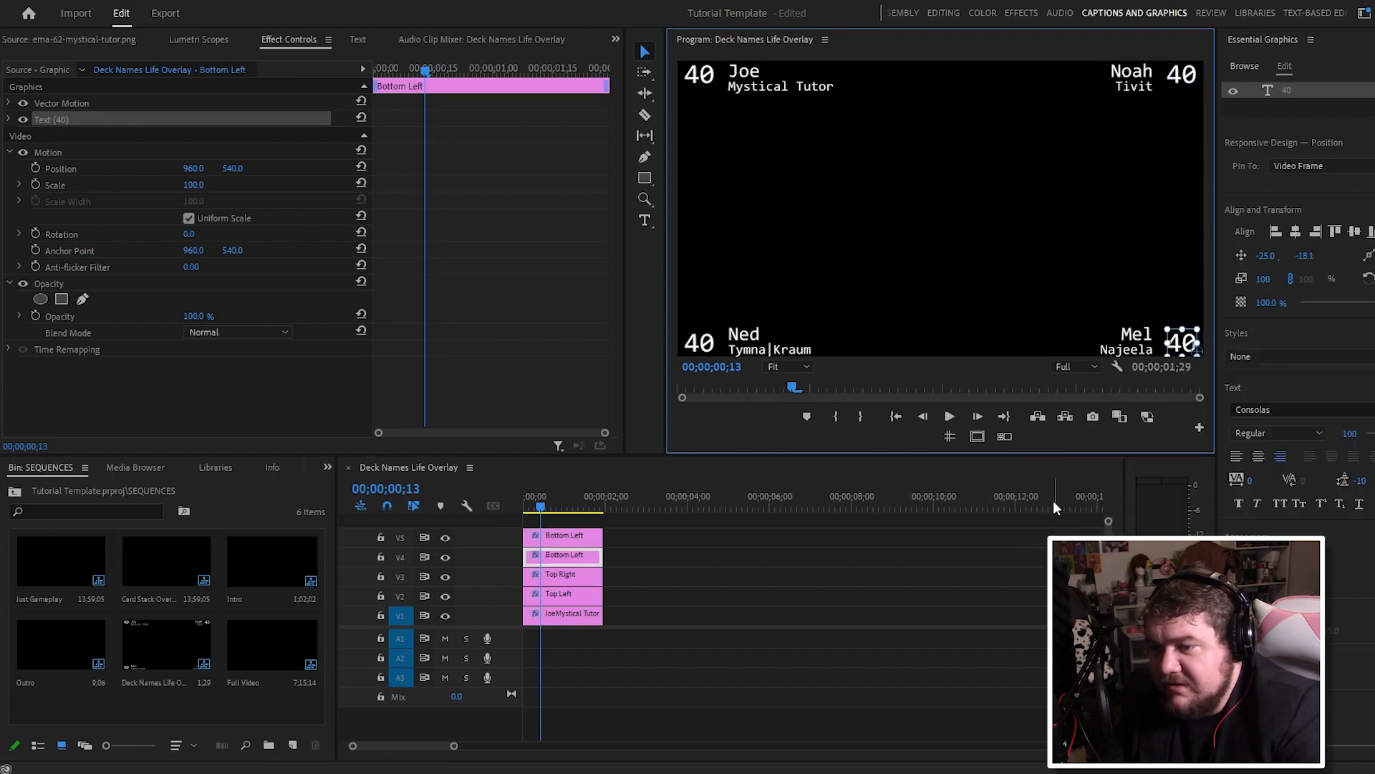
click(1182, 79)
click(697, 76)
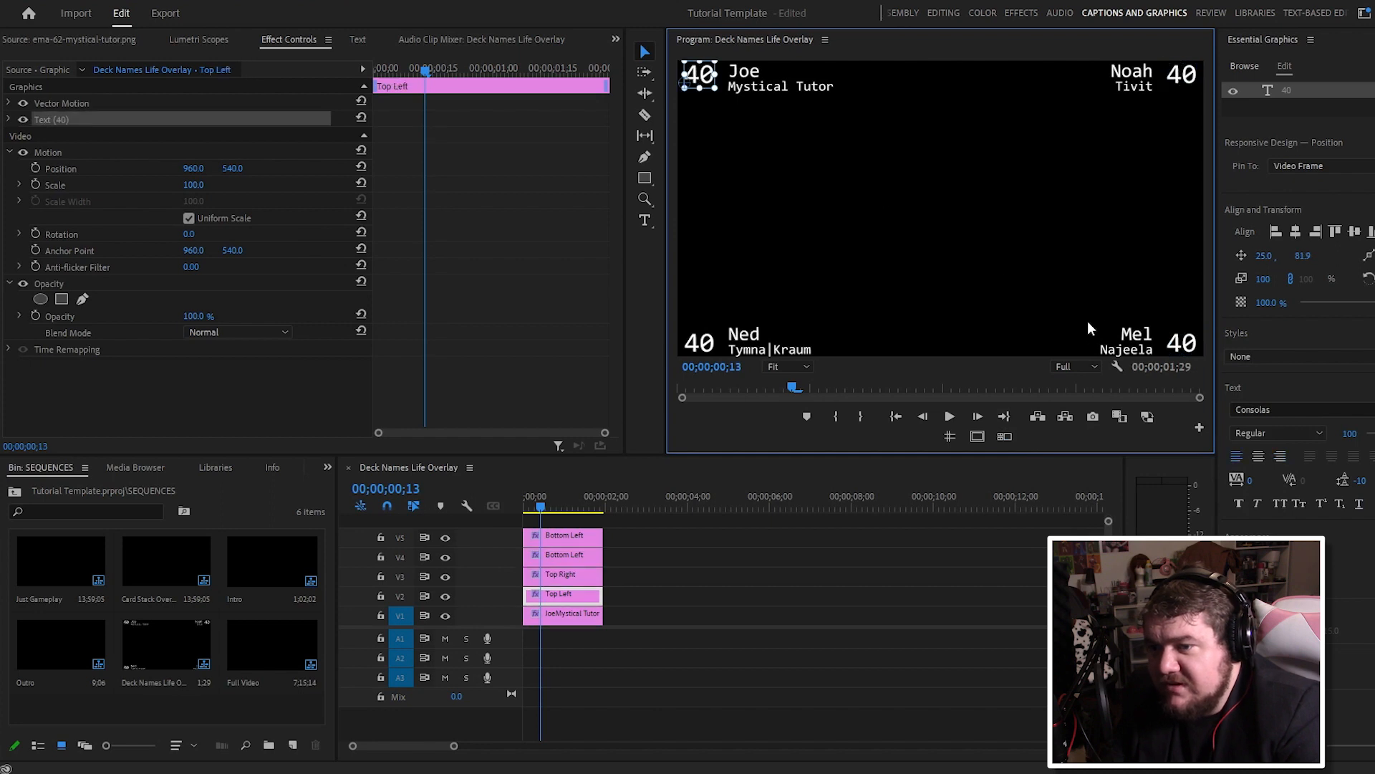
click(1185, 348)
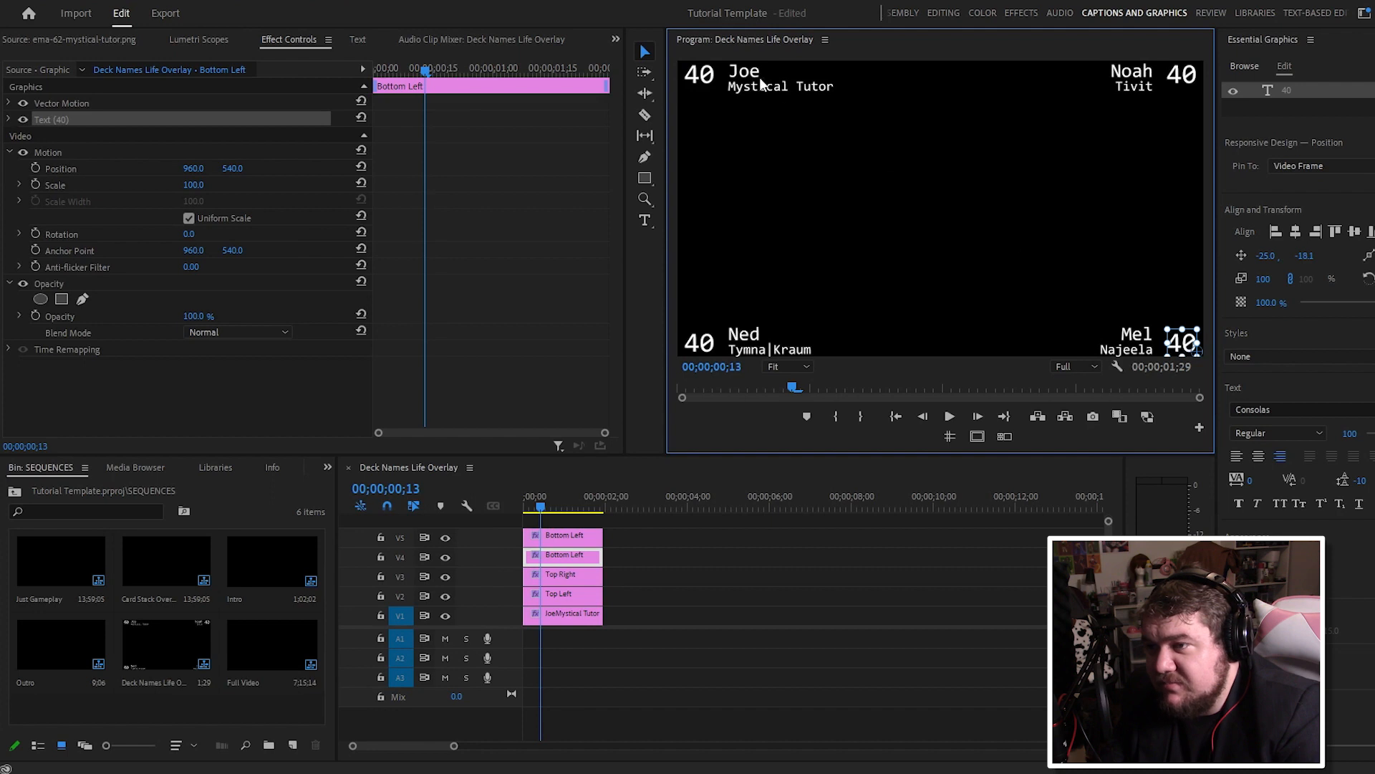
click(702, 84)
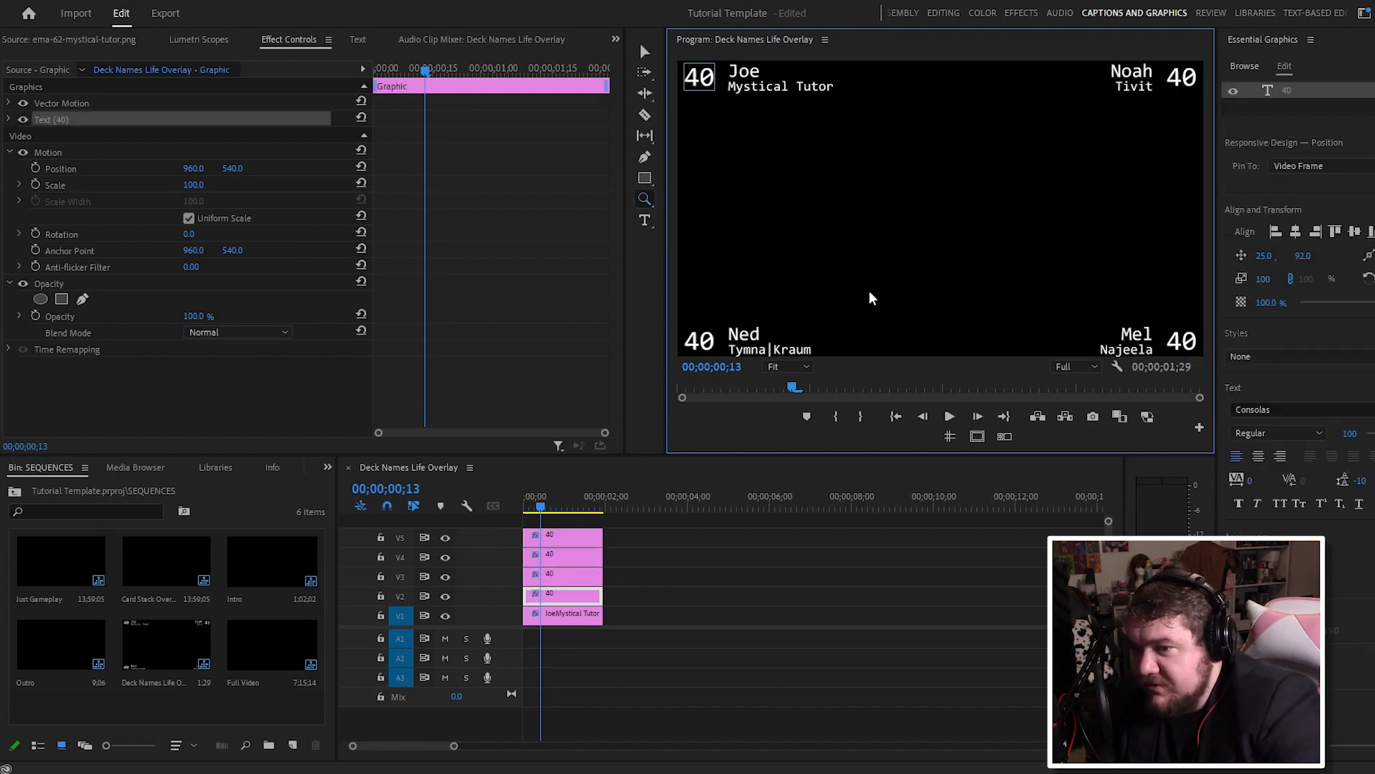
key(v)
click(760, 589)
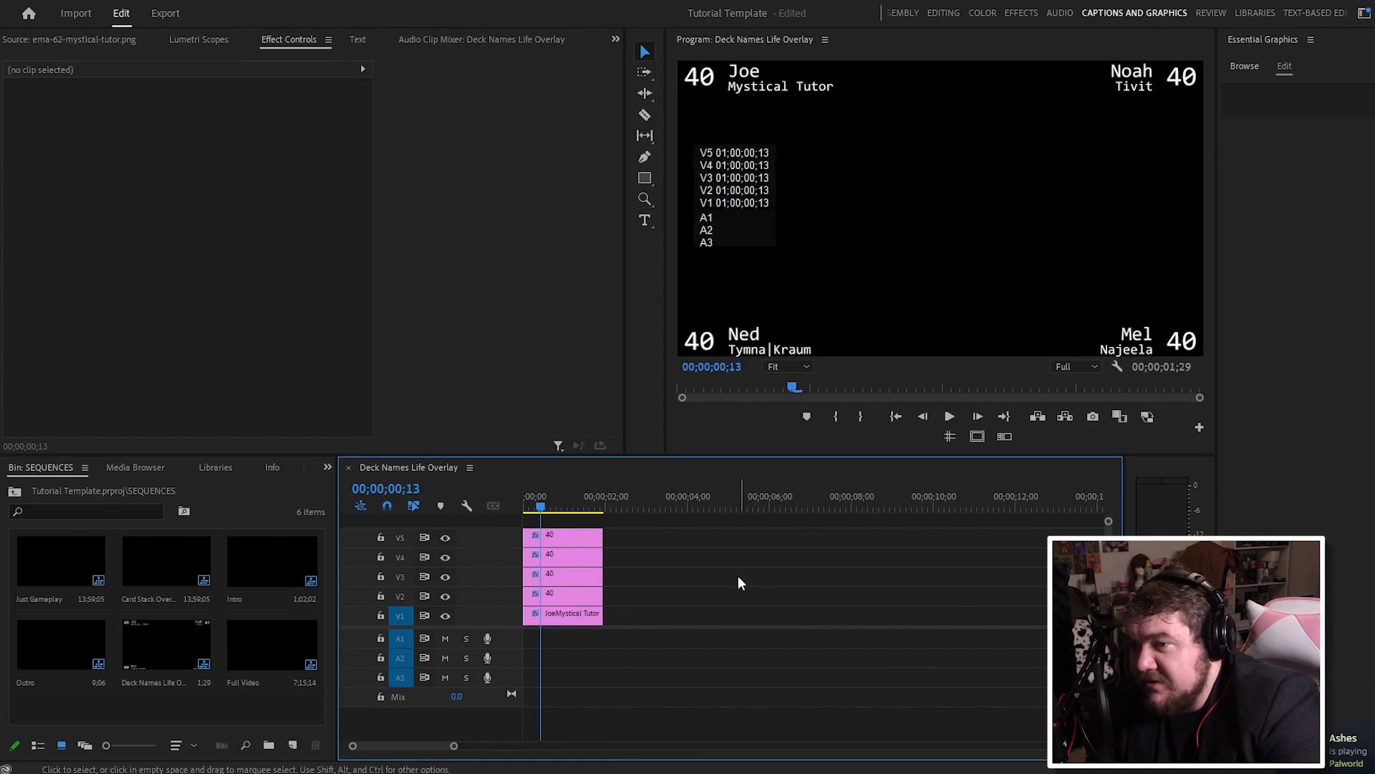
click(566, 543)
right_click(565, 539)
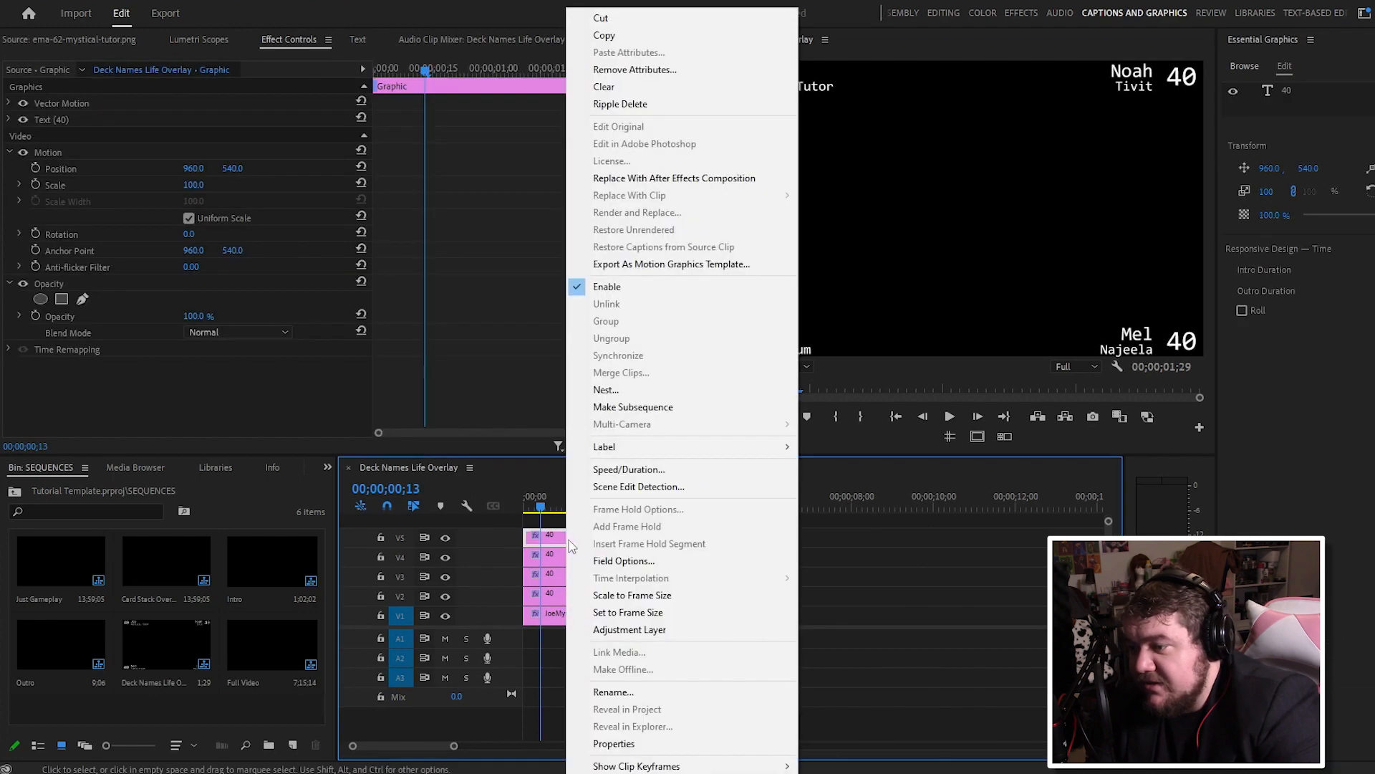
click(768, 684)
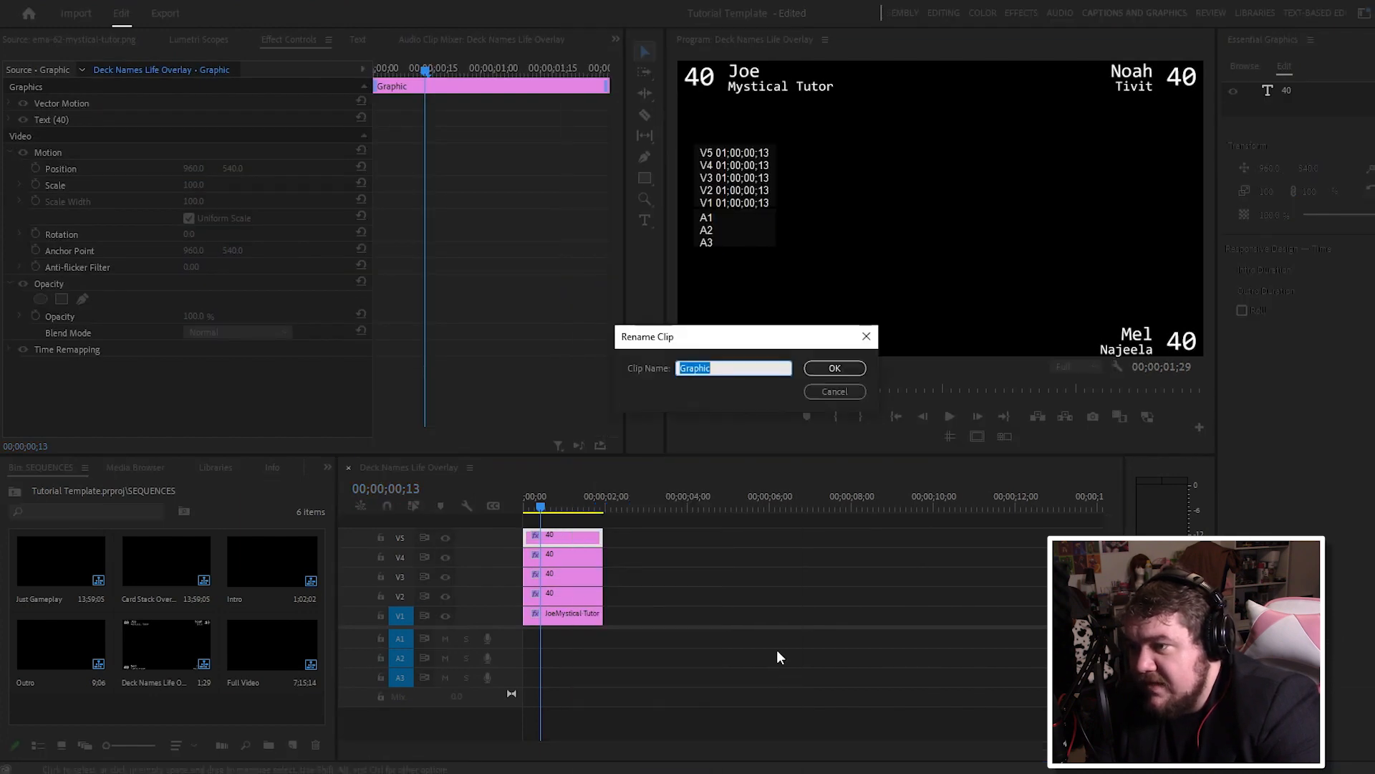
click(837, 390)
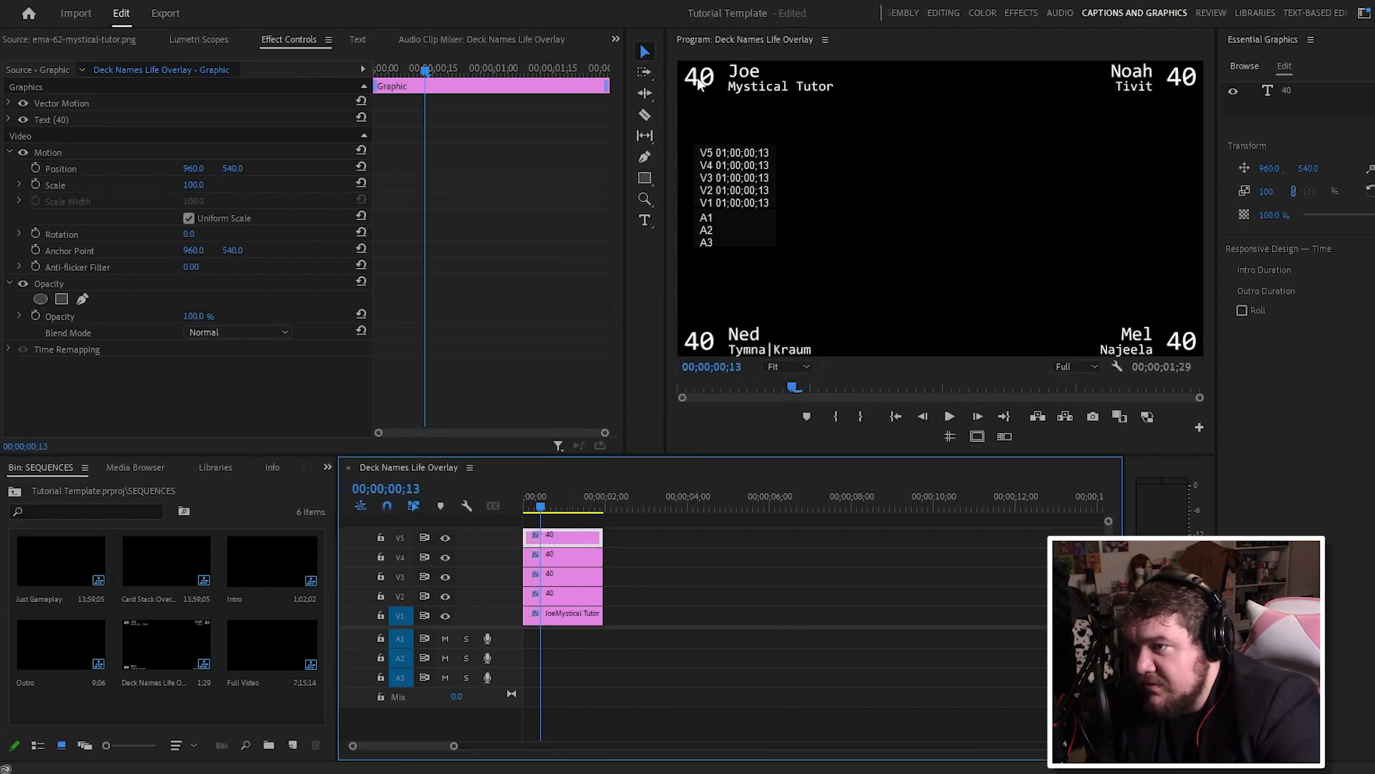
Step: Rename the V2 clip holding the life total beside the Mystical Tutor block as Top Left
right_click(549, 595)
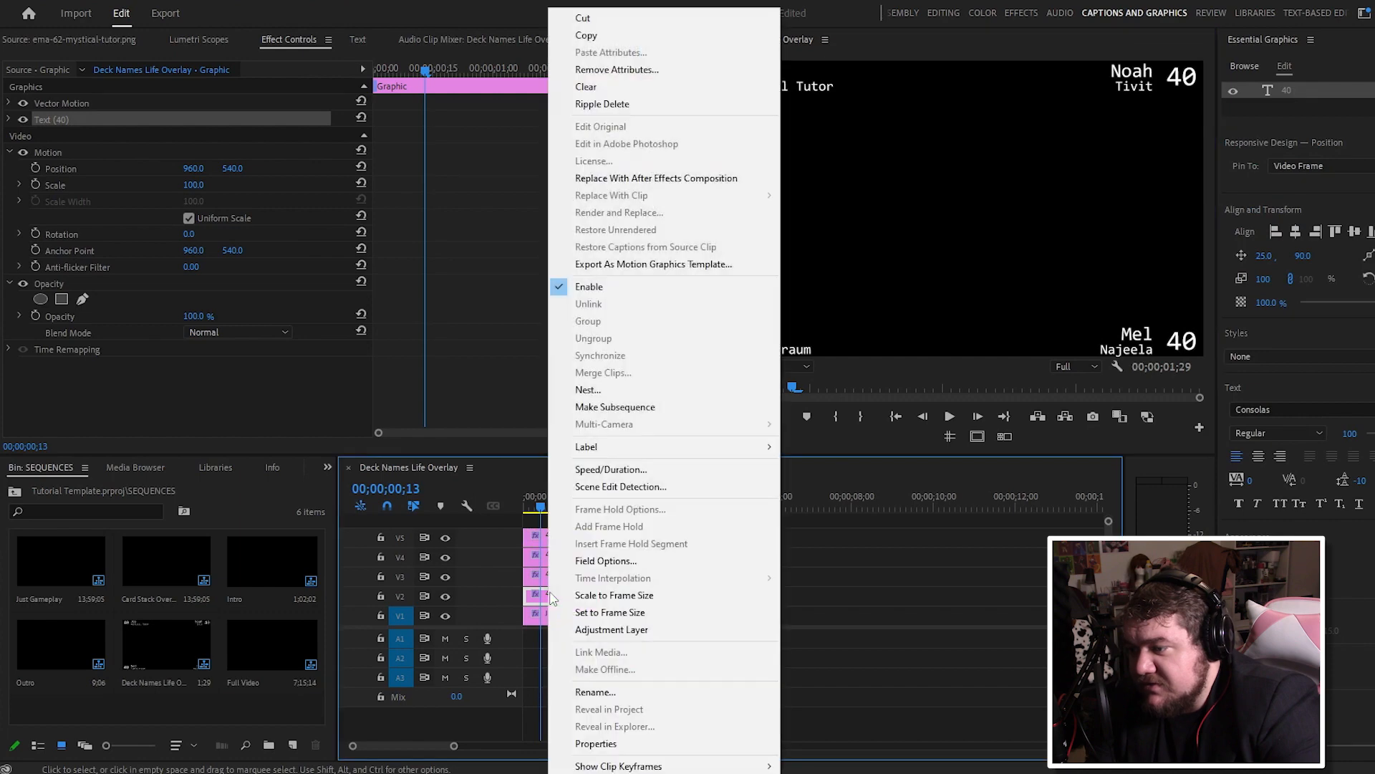
click(617, 692)
text(Top)
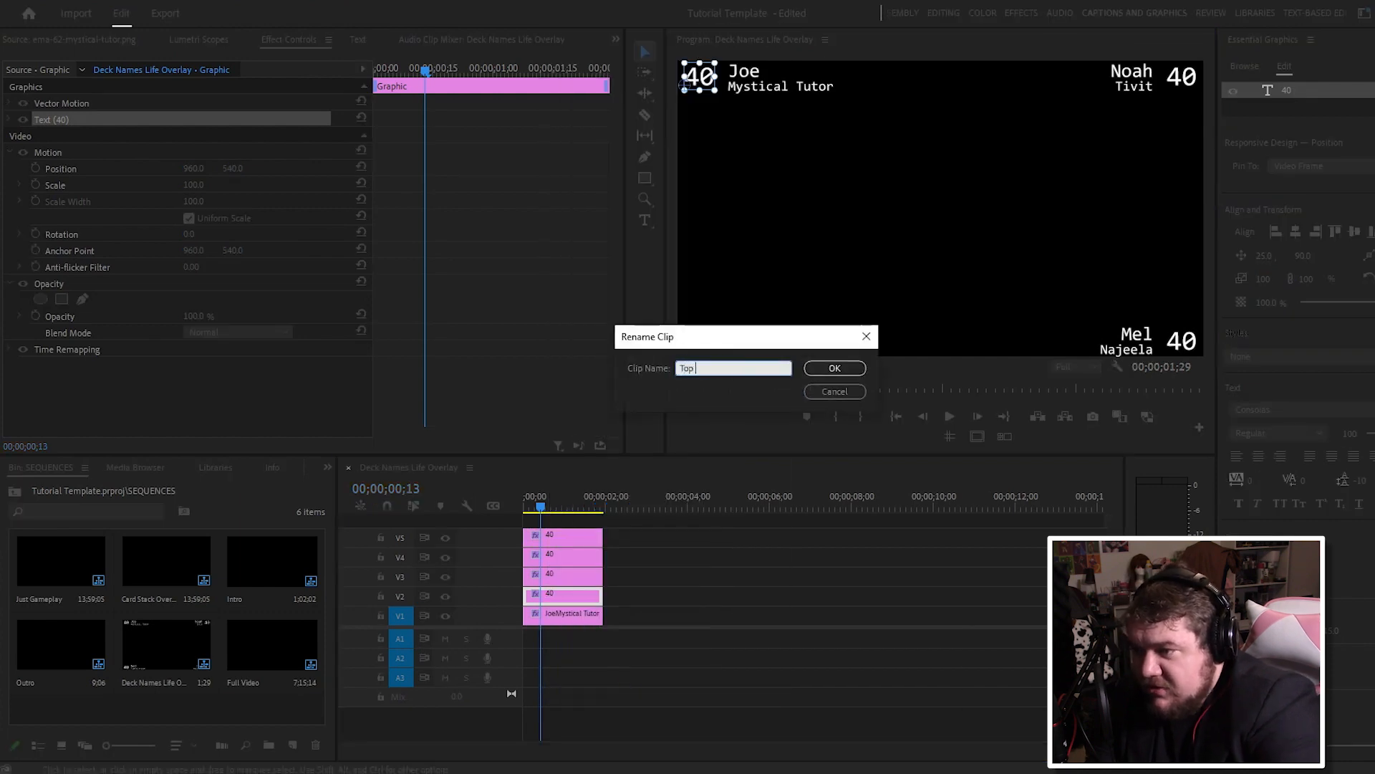
text( Left)
key(Return)
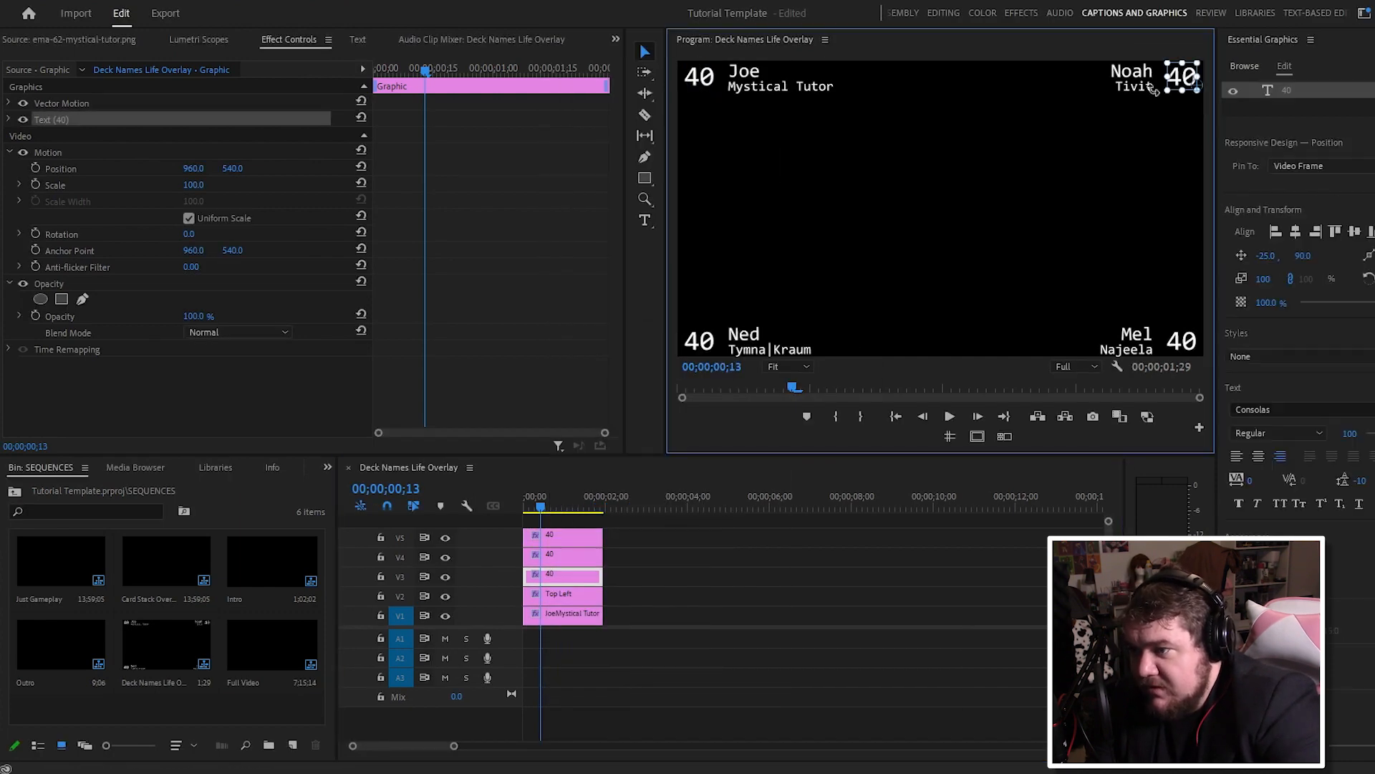
Step: Rename the V3 clip holding the life total beside the Tivit block as Top Right
right_click(552, 576)
click(640, 697)
text(Top Right)
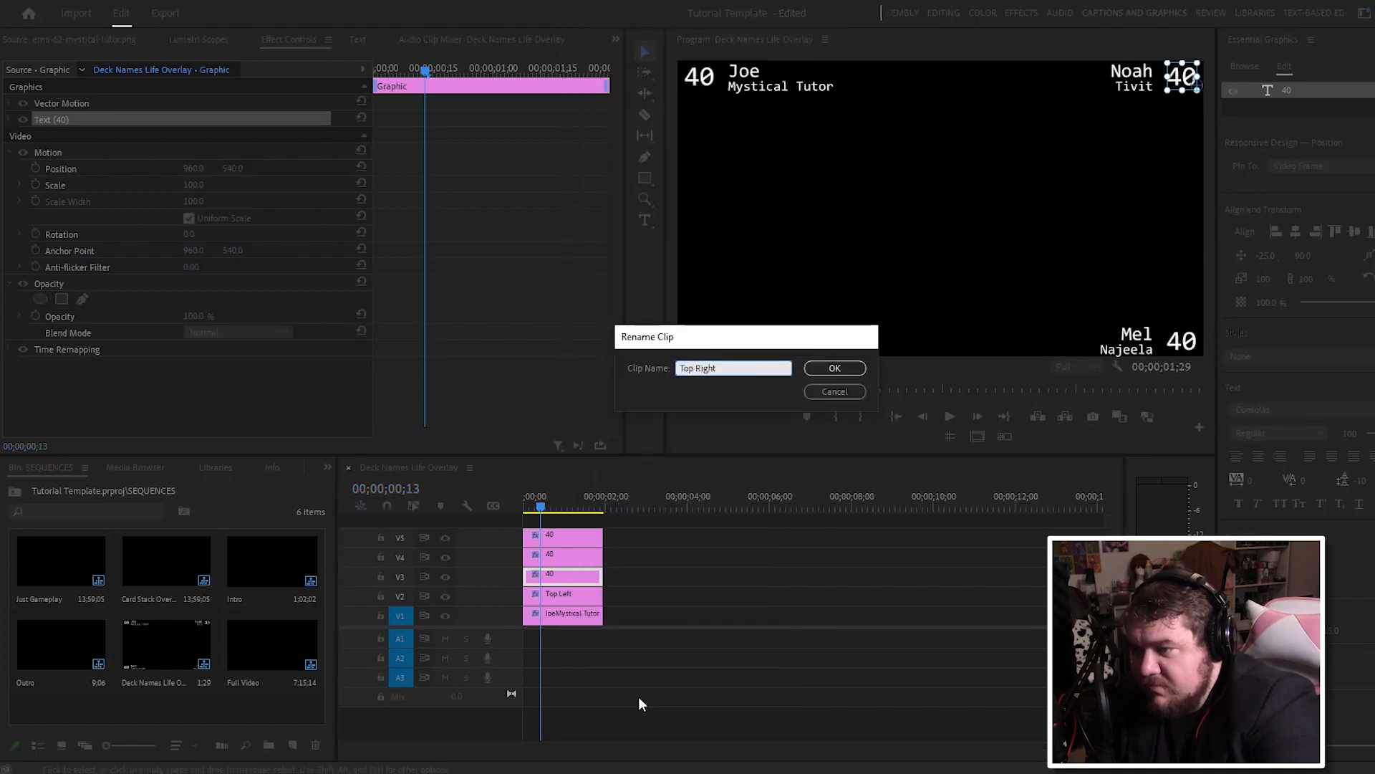
key(Return)
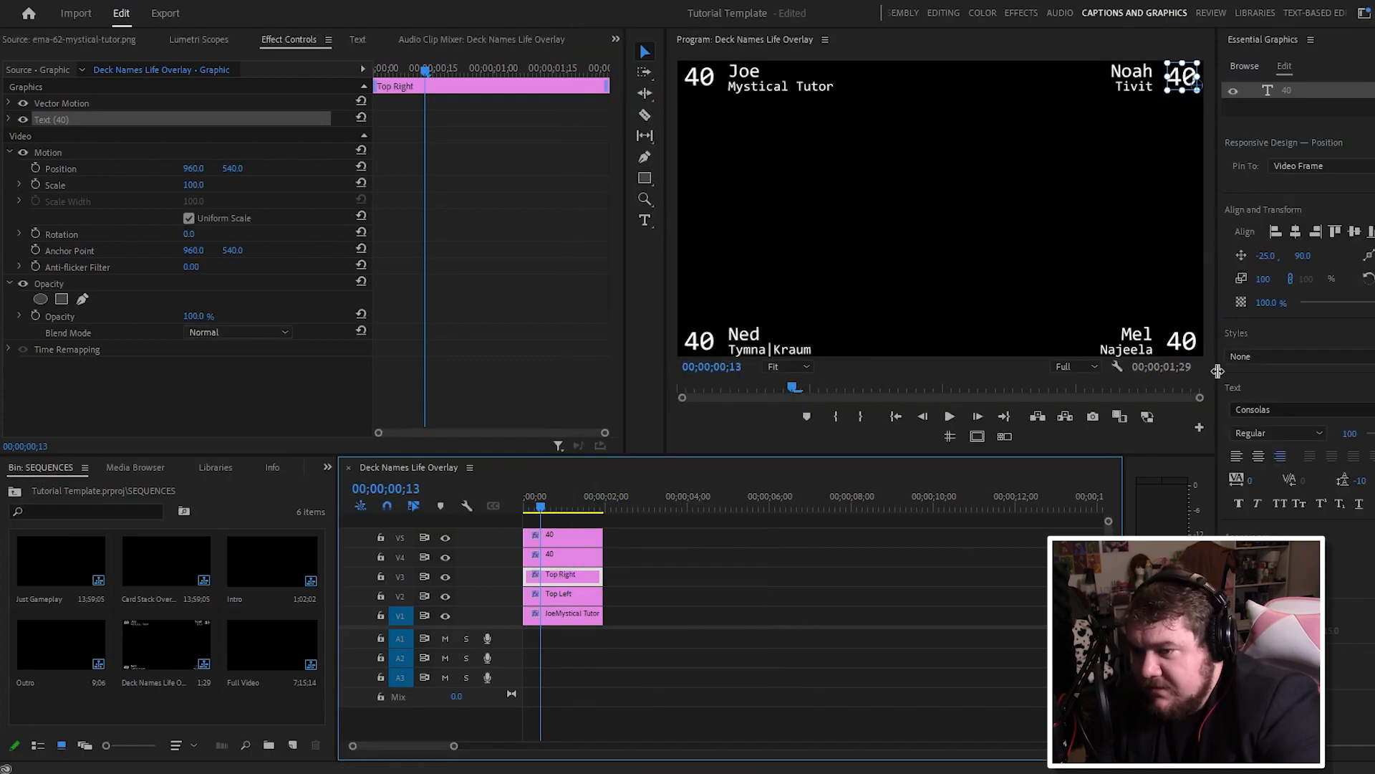
Step: Rename the V4 clip holding the life total beside the Najeela block as Bottom Left
click(1184, 346)
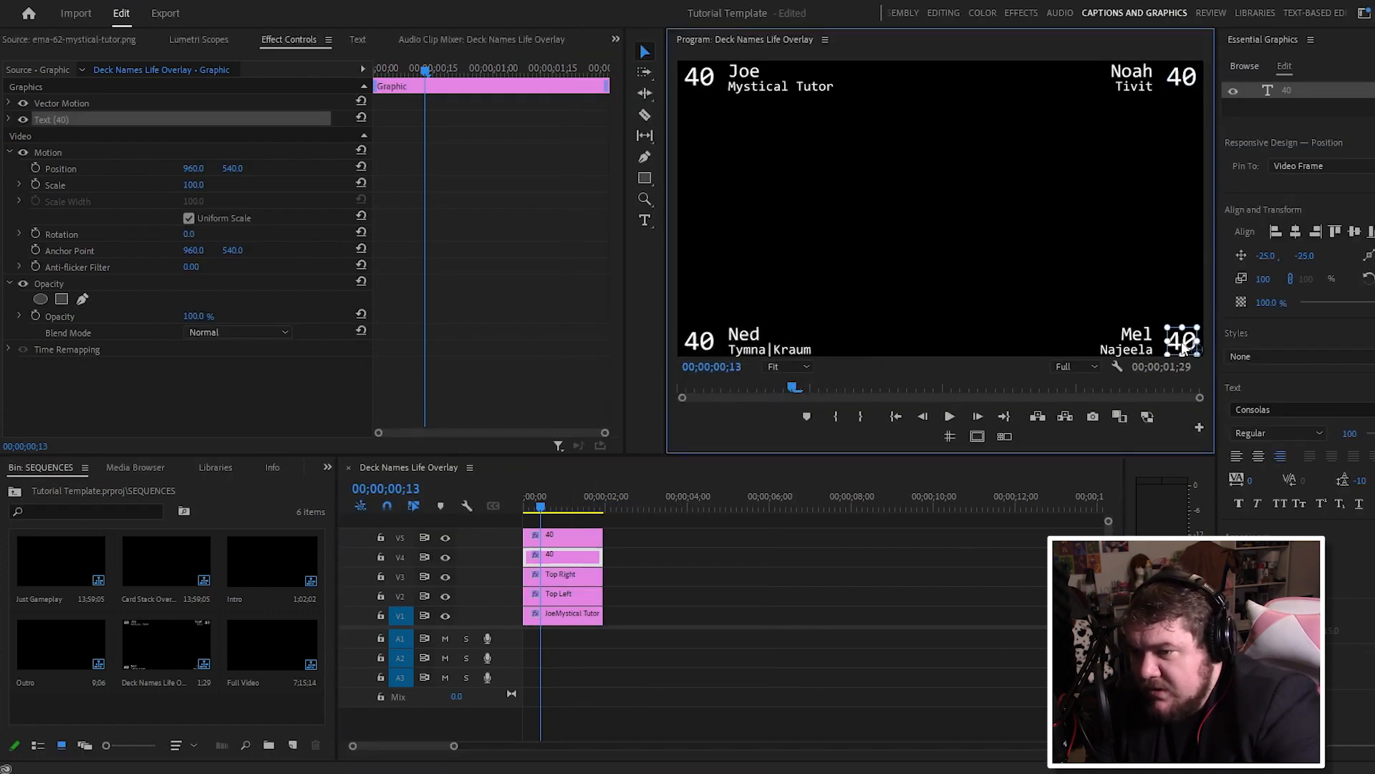
right_click(564, 554)
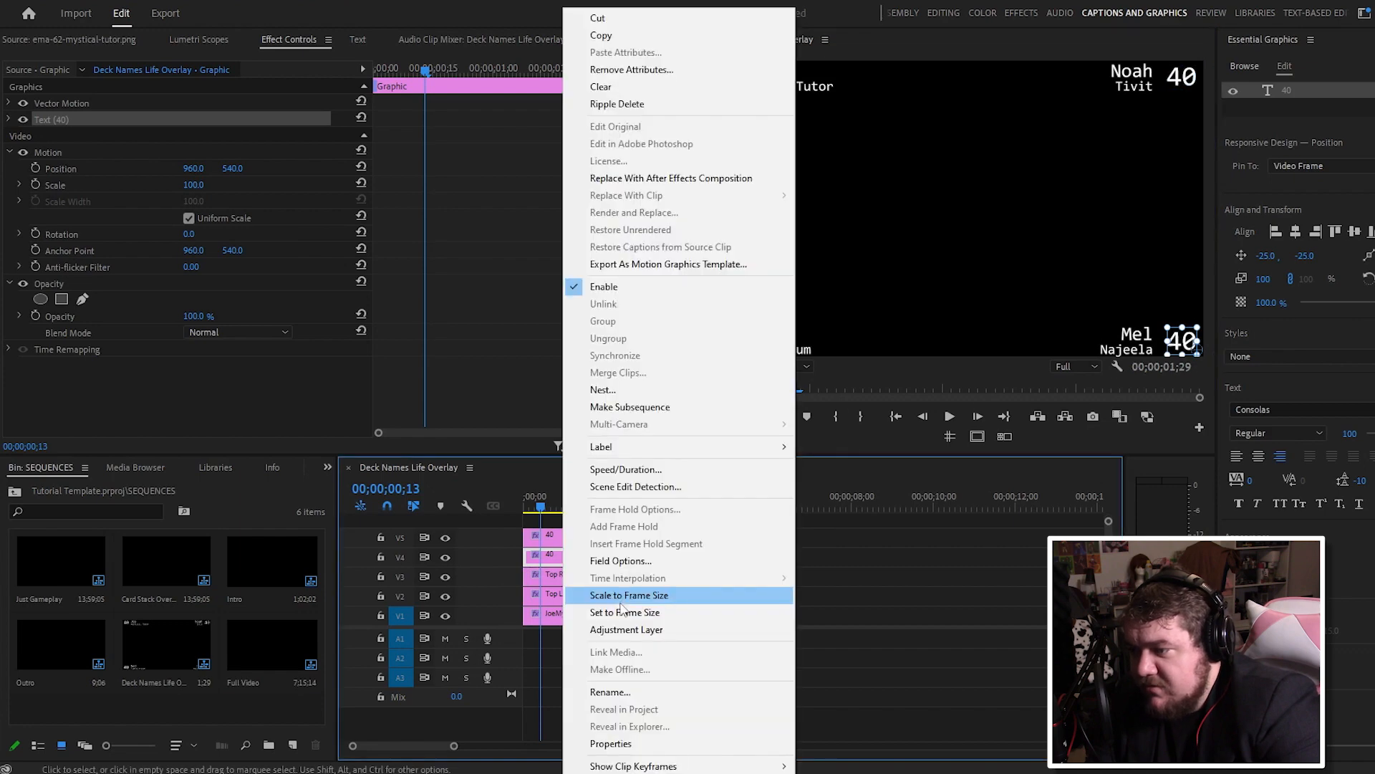
click(604, 694)
text(Bottom Le)
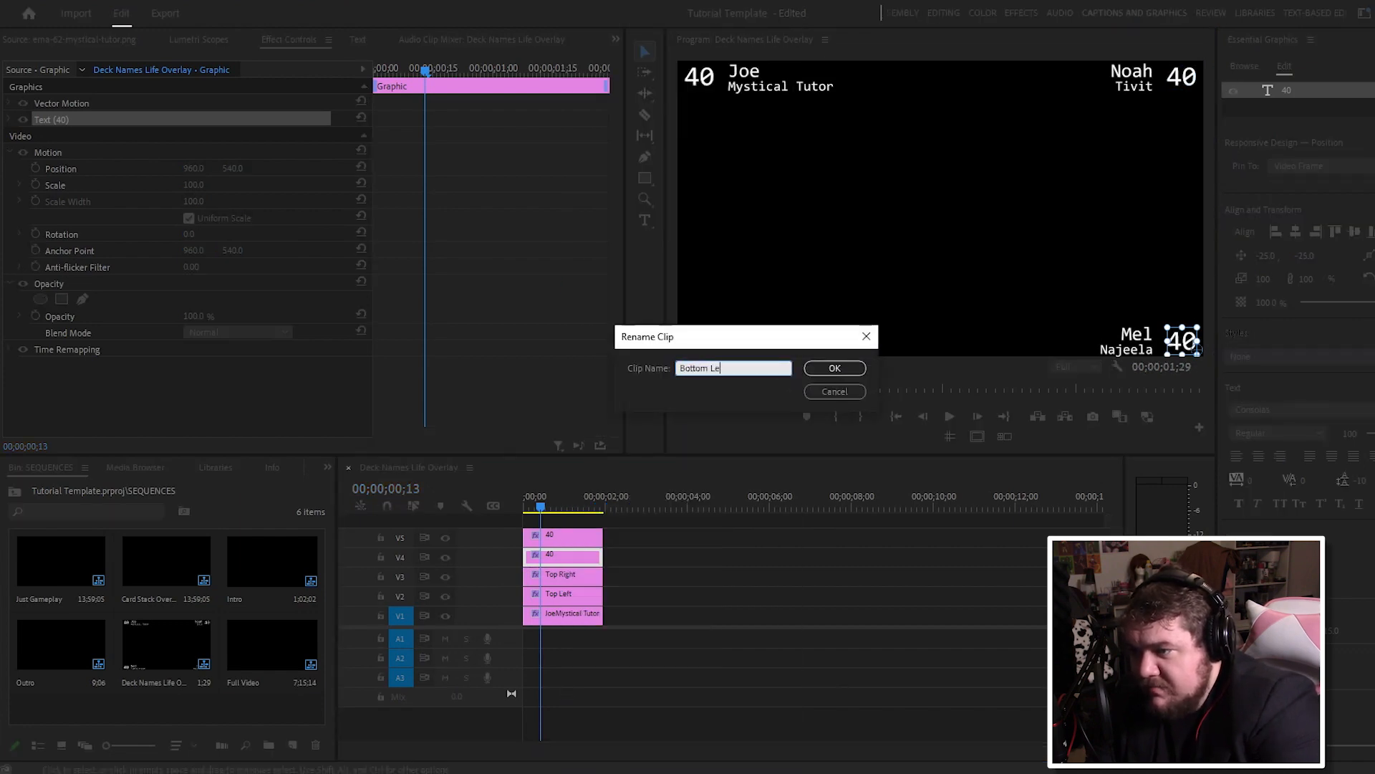
text(ft)
key(Return)
Step: Rename the V5 clip holding the life total beside the Tymna|Kraum block as Bottom Left
click(690, 370)
click(704, 347)
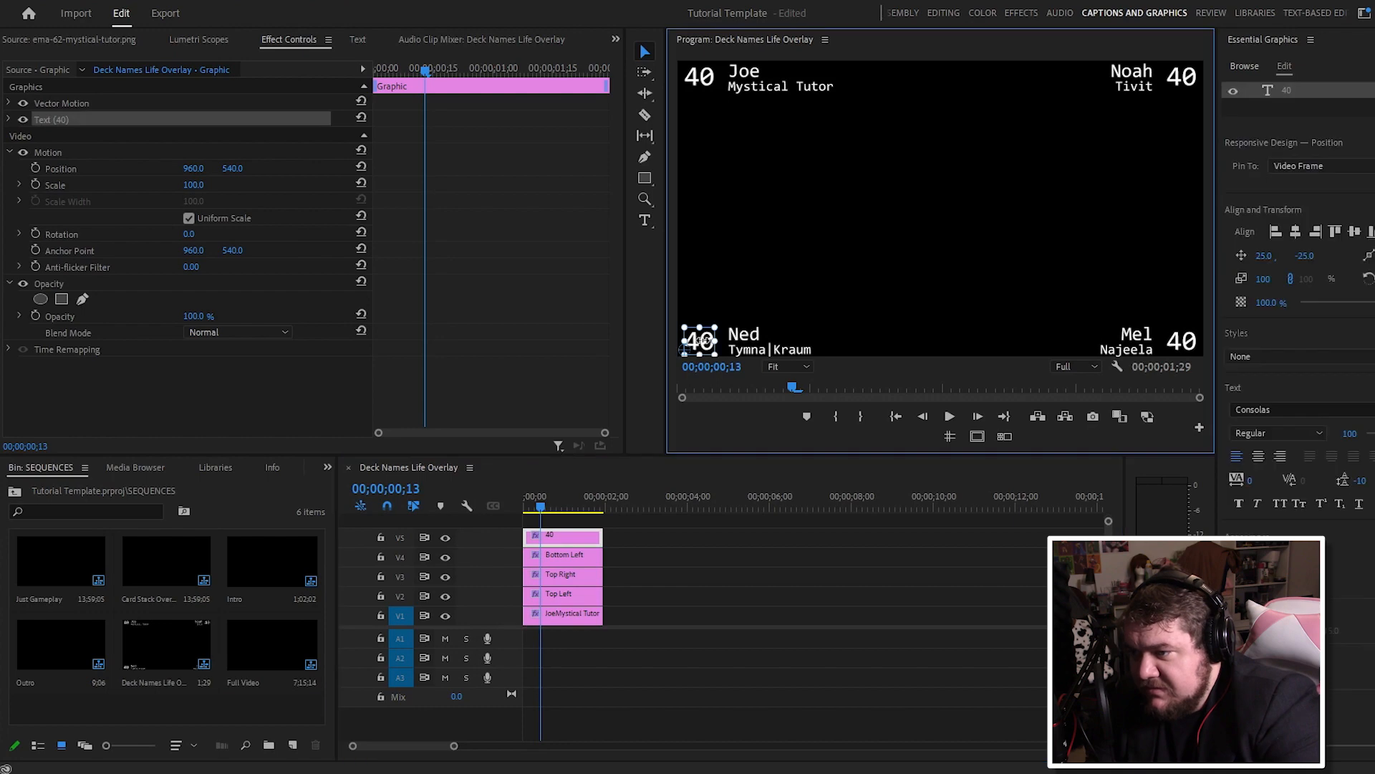
right_click(704, 347)
click(716, 353)
click(618, 691)
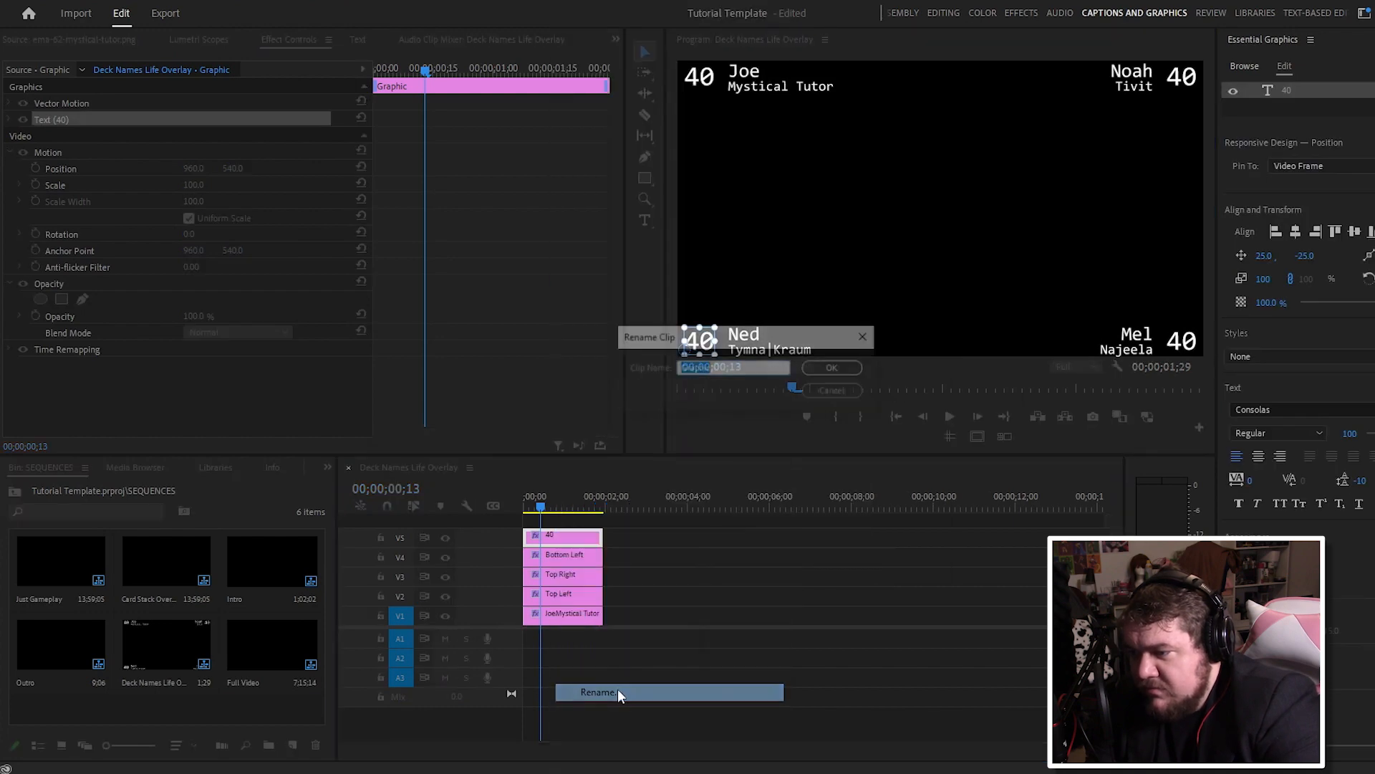
text(Bottom Le)
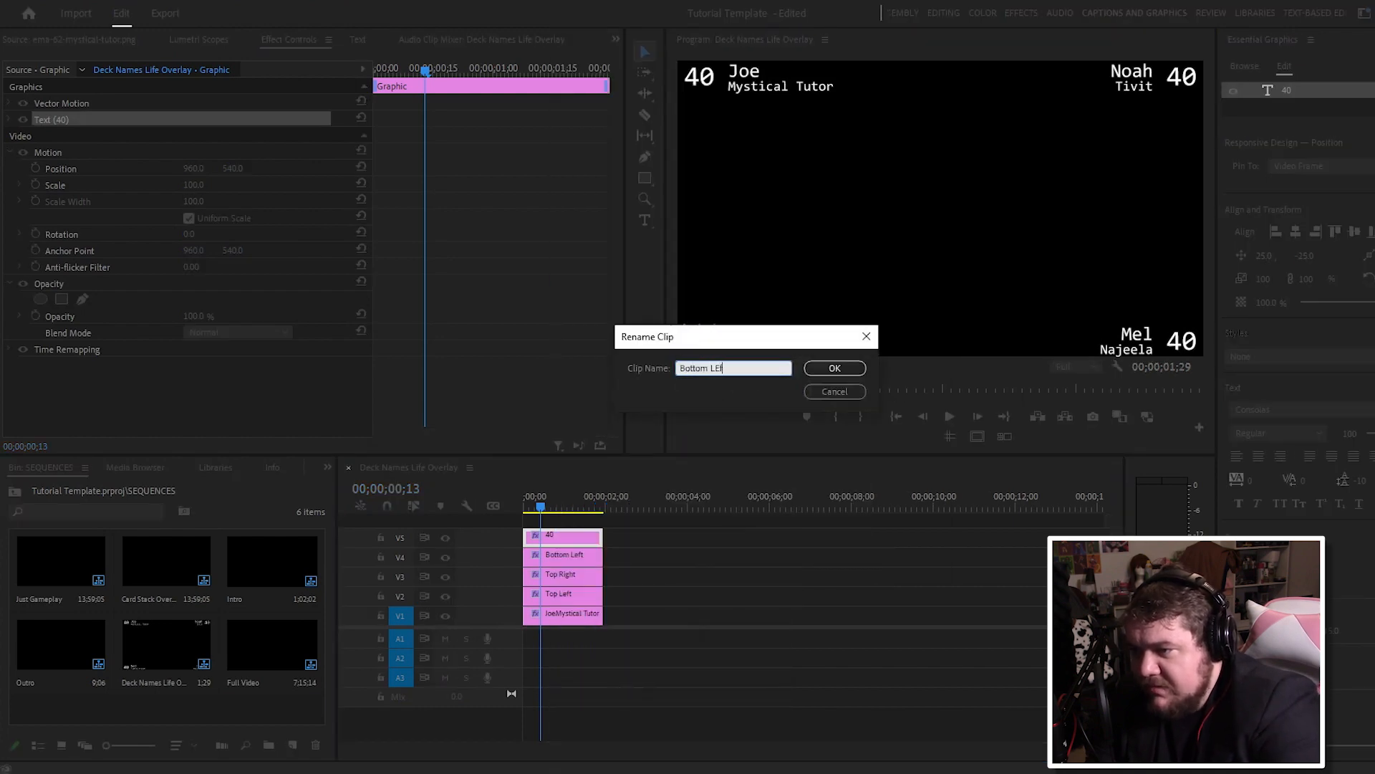
text(ft)
key(Return)
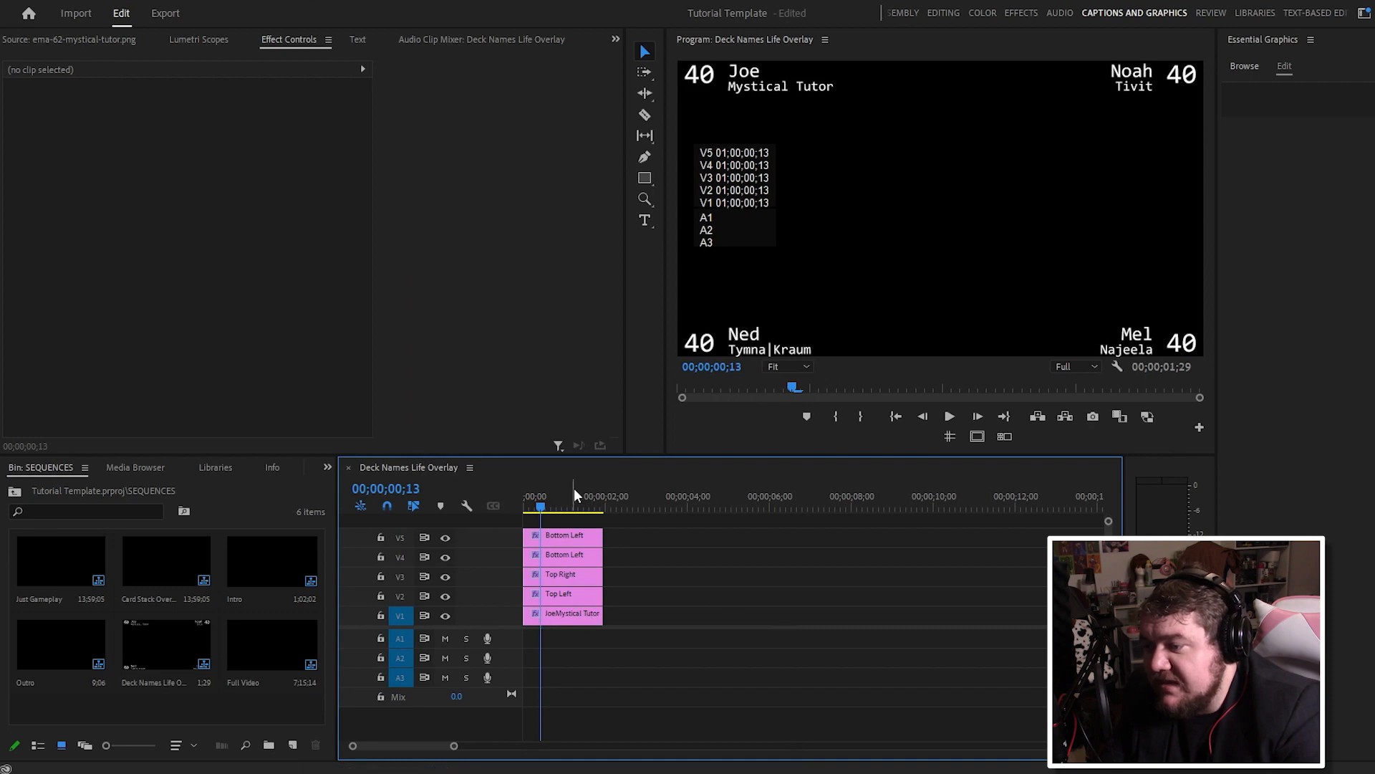
Step: Split the V5 Bottom Left clip shortly after the one-second mark and select its second part
click(550, 535)
click(569, 508)
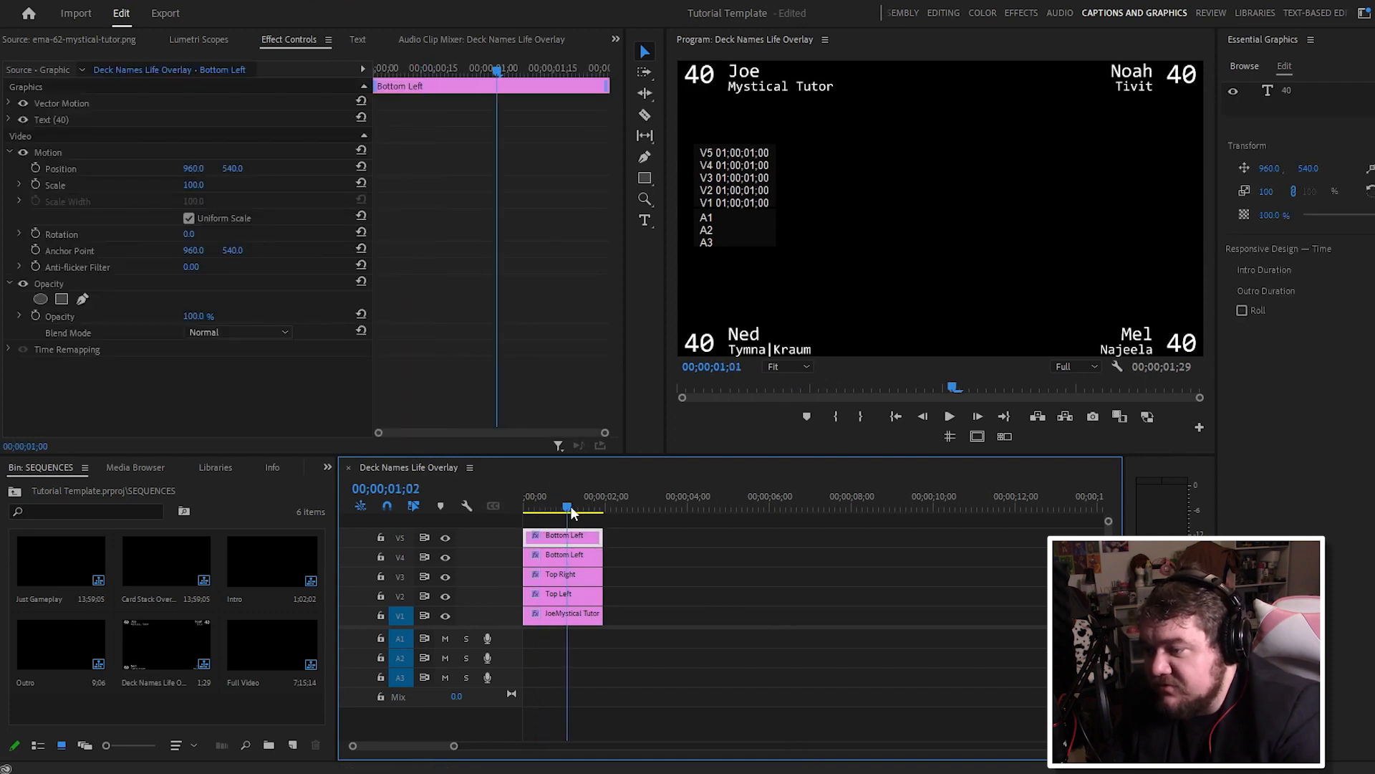
key(z)
drag(571, 507, 644, 508)
click(597, 542)
key(c)
click(619, 536)
key(v)
click(652, 536)
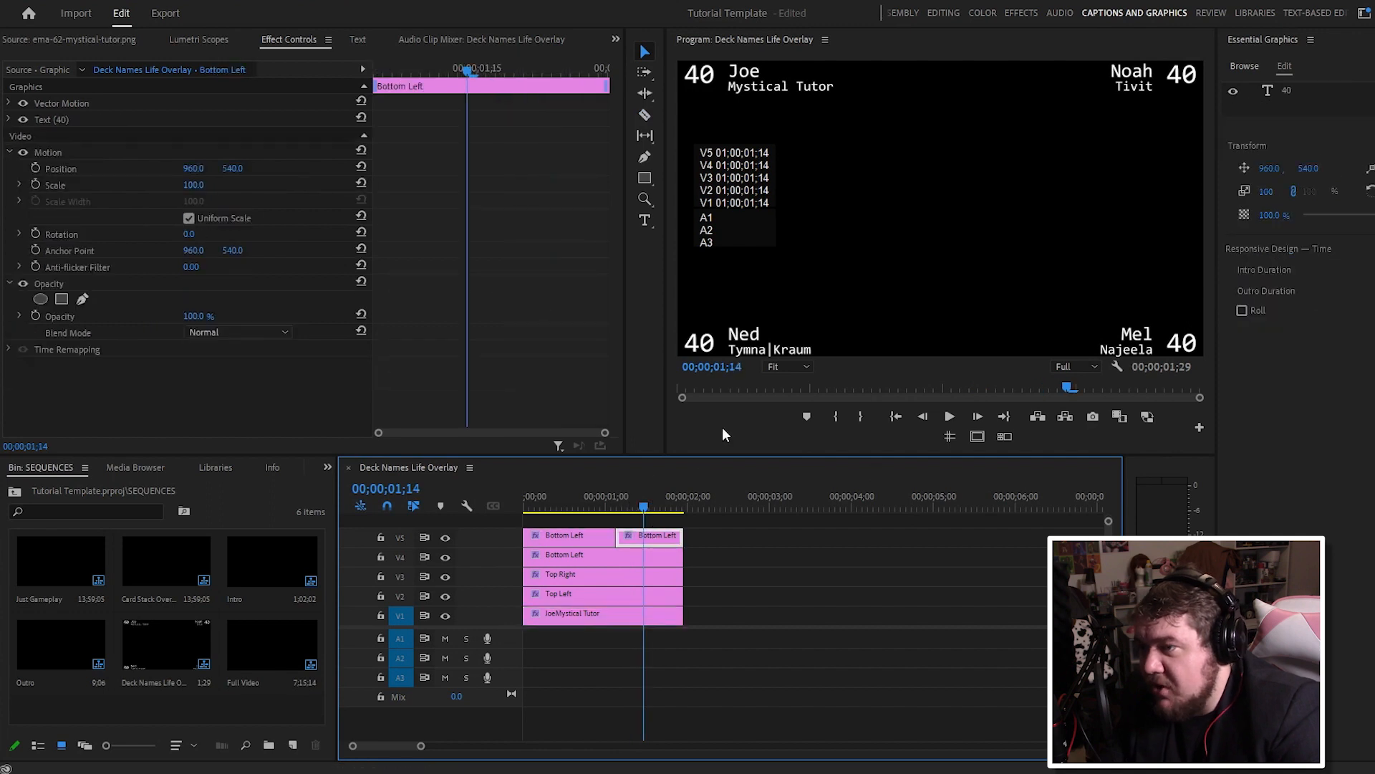
Step: Change the life total in the second V5 segment to 37, and undo the text change and the split
double_click(705, 346)
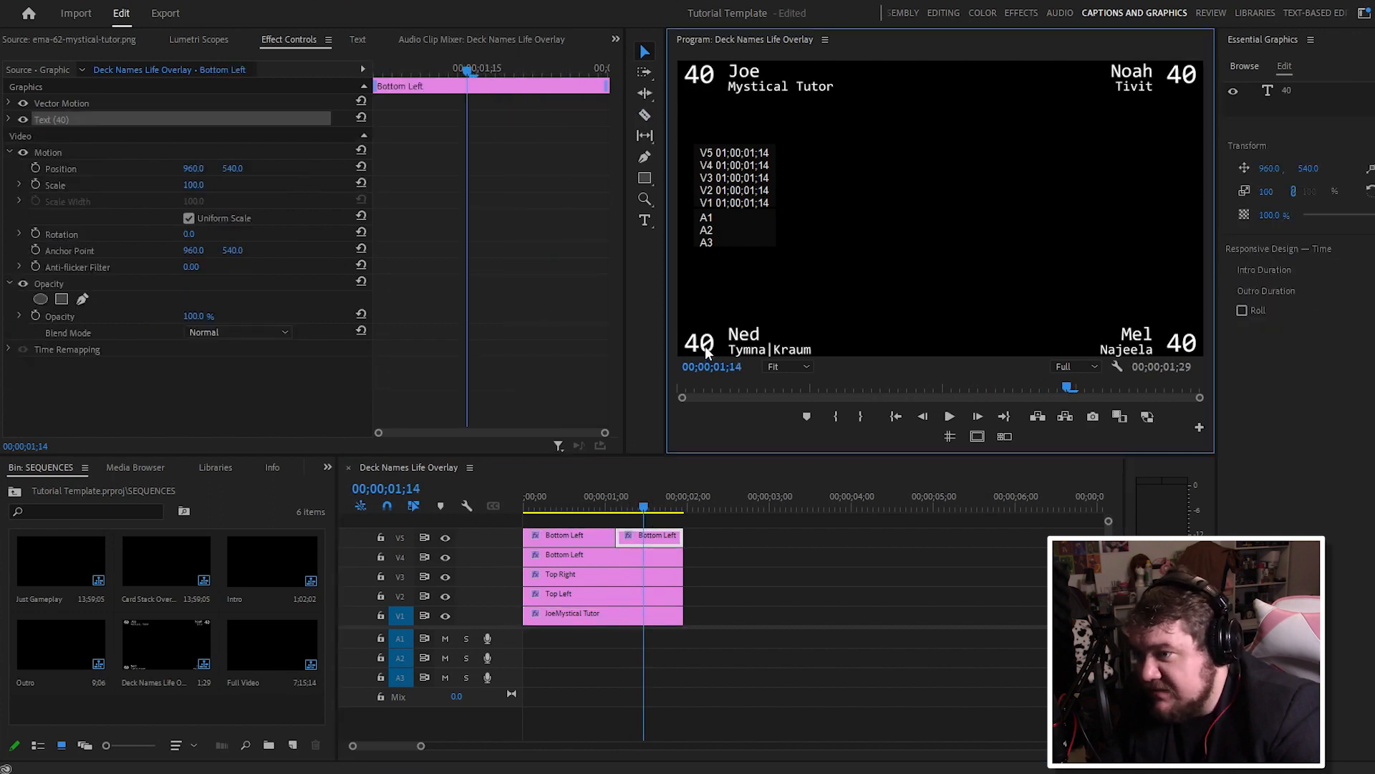
text(37)
click(645, 51)
click(779, 566)
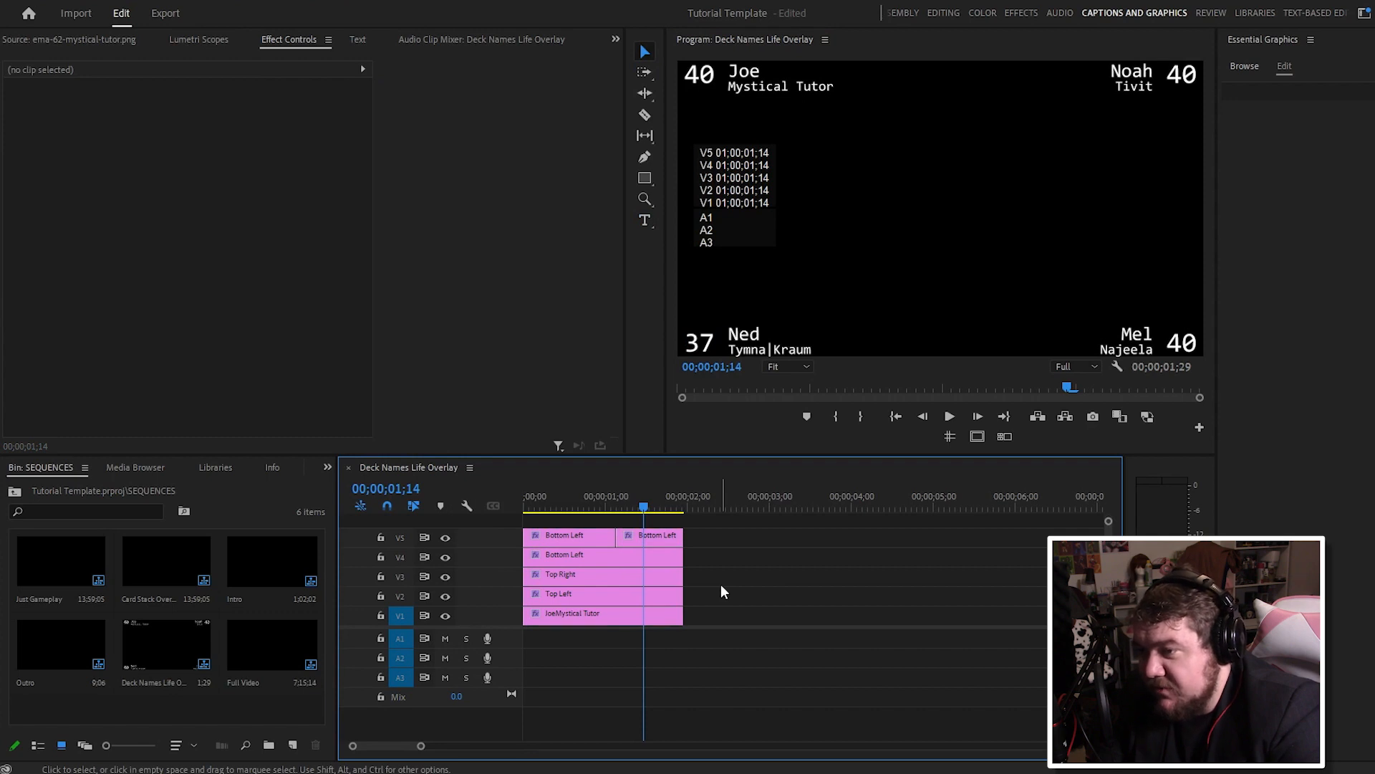
key(ctrl+z)
Step: Add the text 01 at the start of the sequence and align it to the horizontal centre and top of the video frame
key(Home)
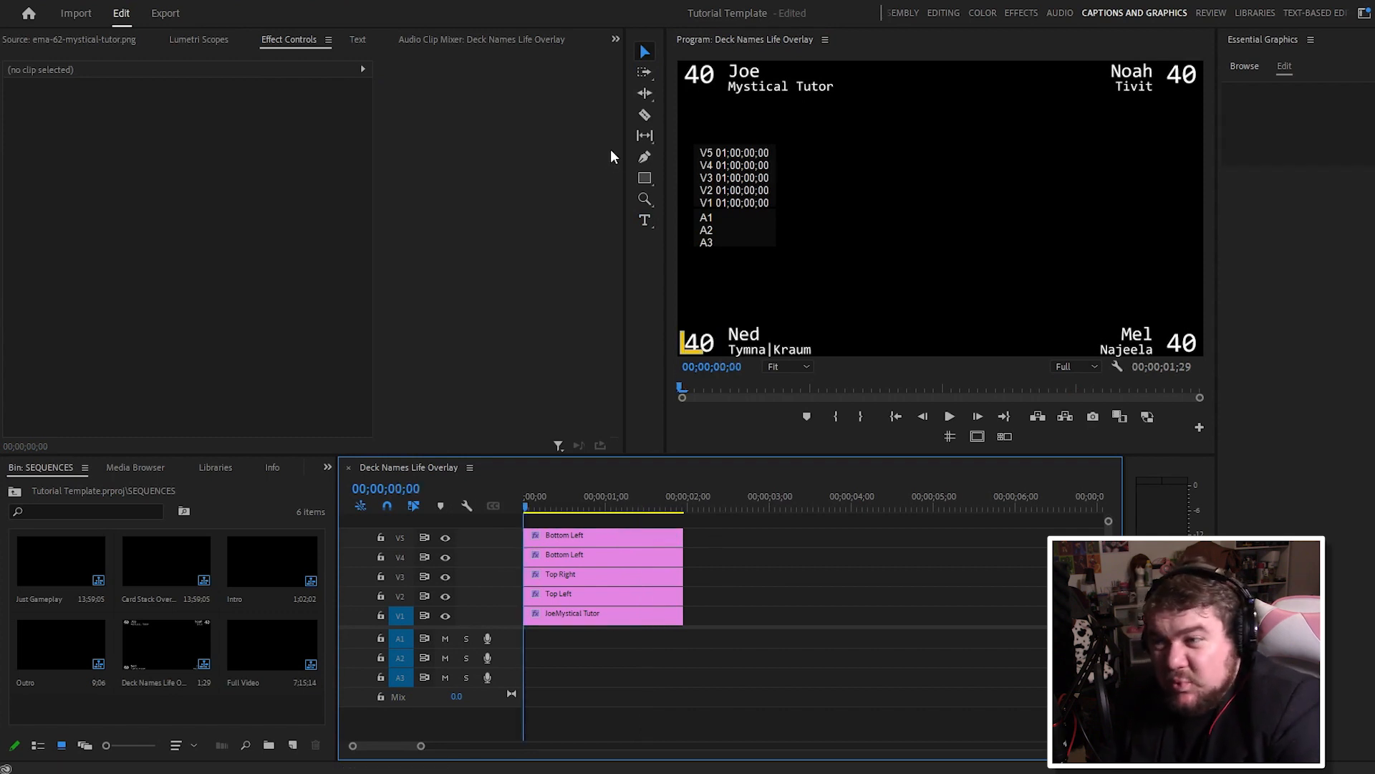
click(645, 222)
click(915, 161)
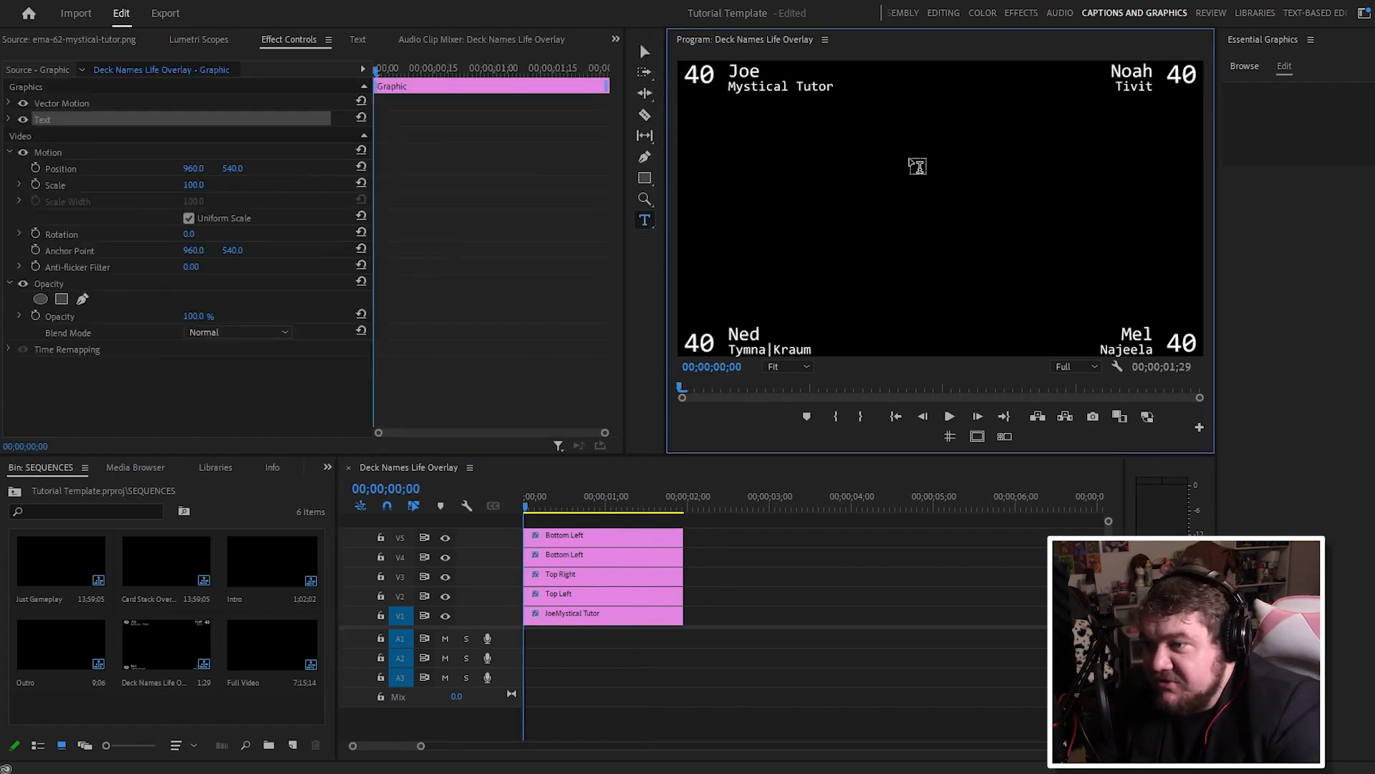
text(01)
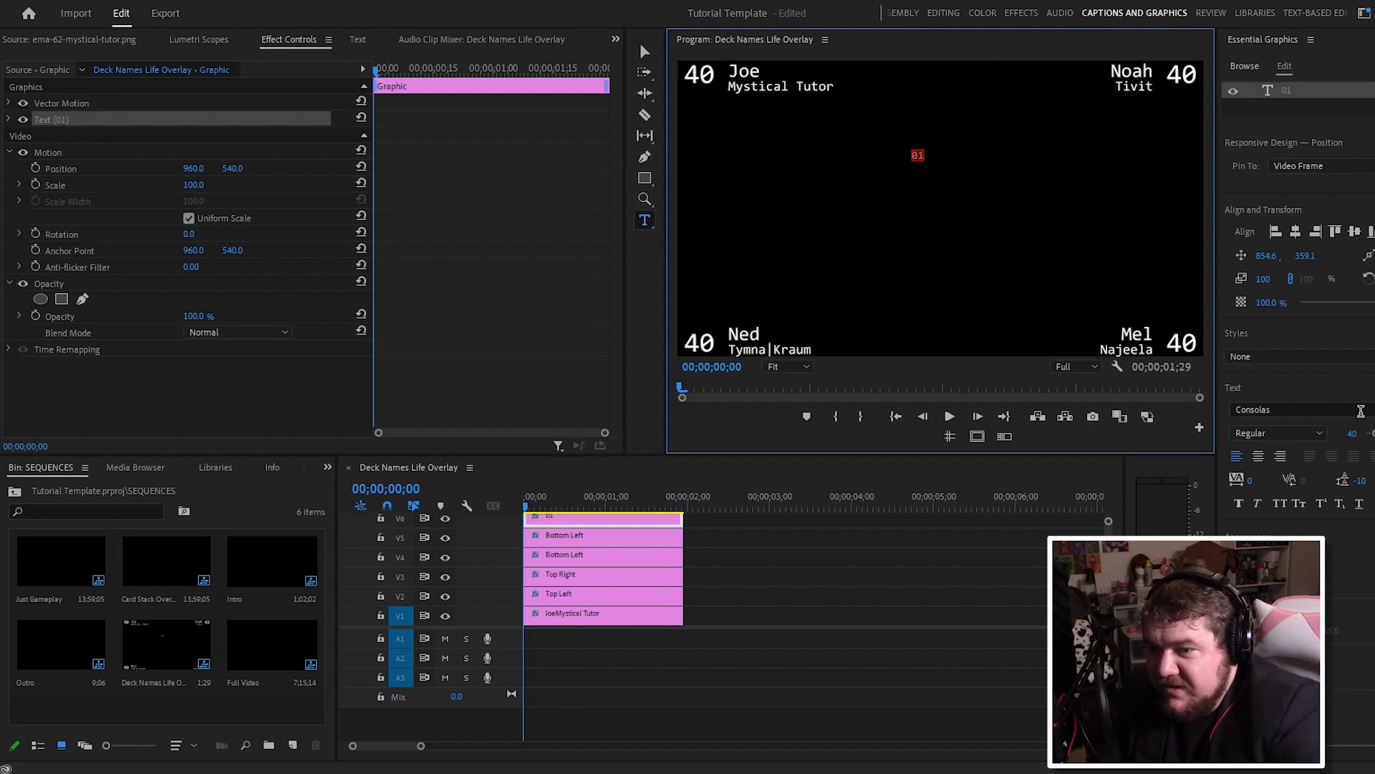
click(1296, 237)
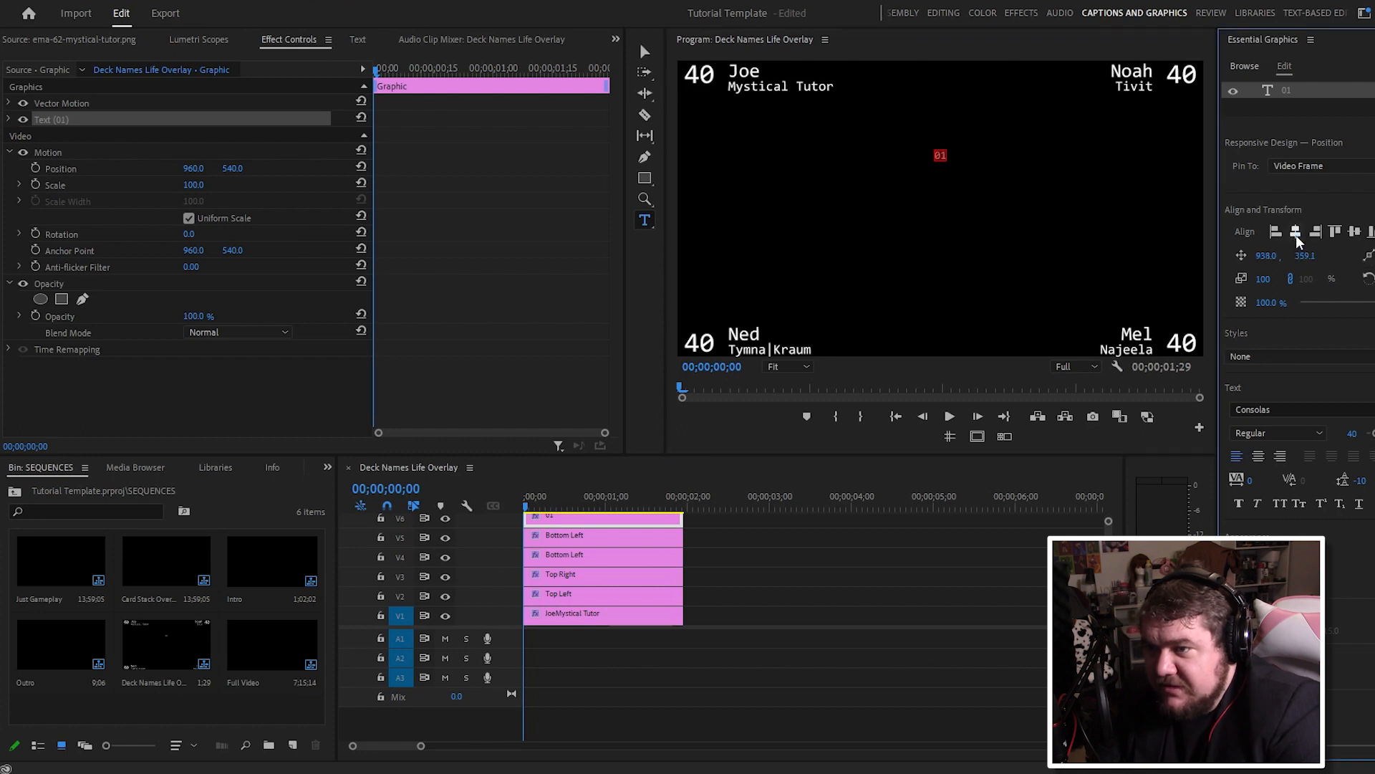
click(1336, 236)
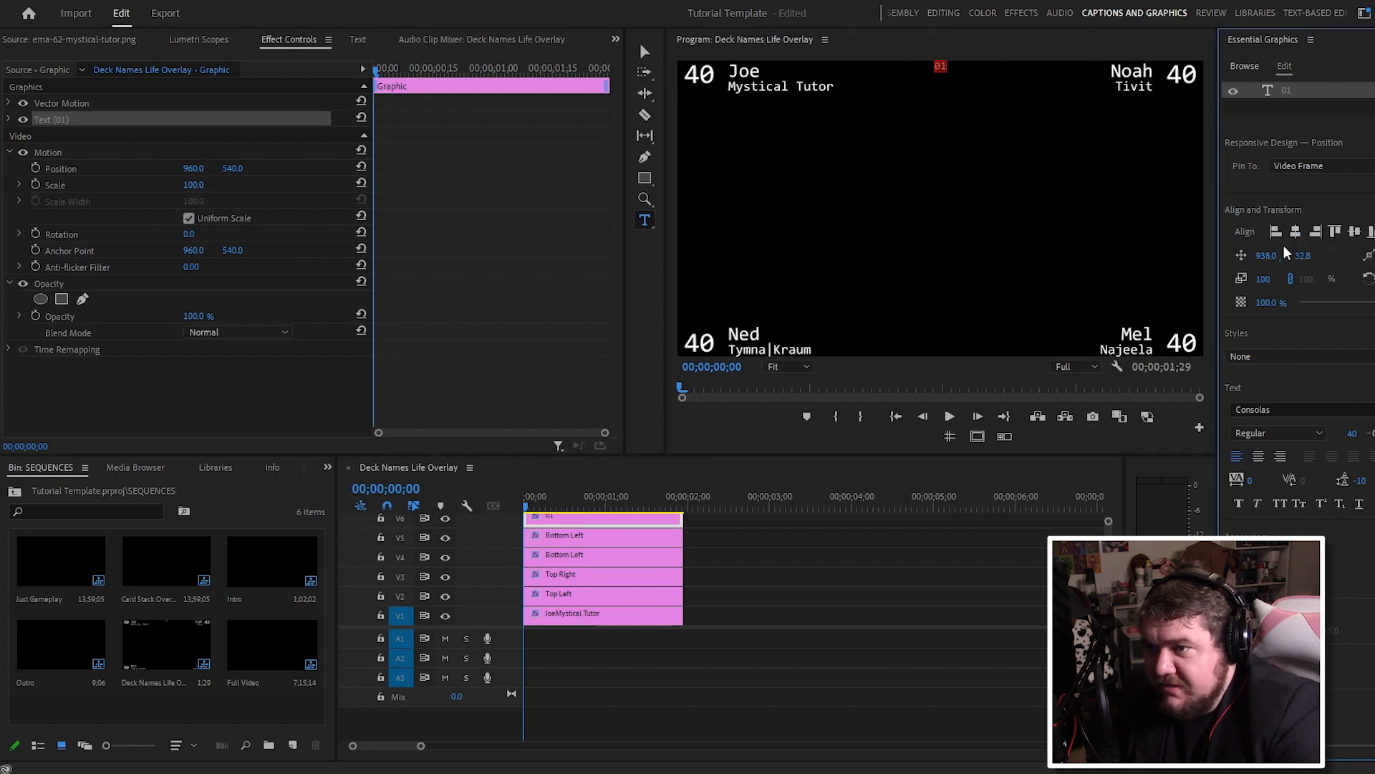
Step: Rename the V6 clip holding the 01 text as Turns and save the project
click(645, 51)
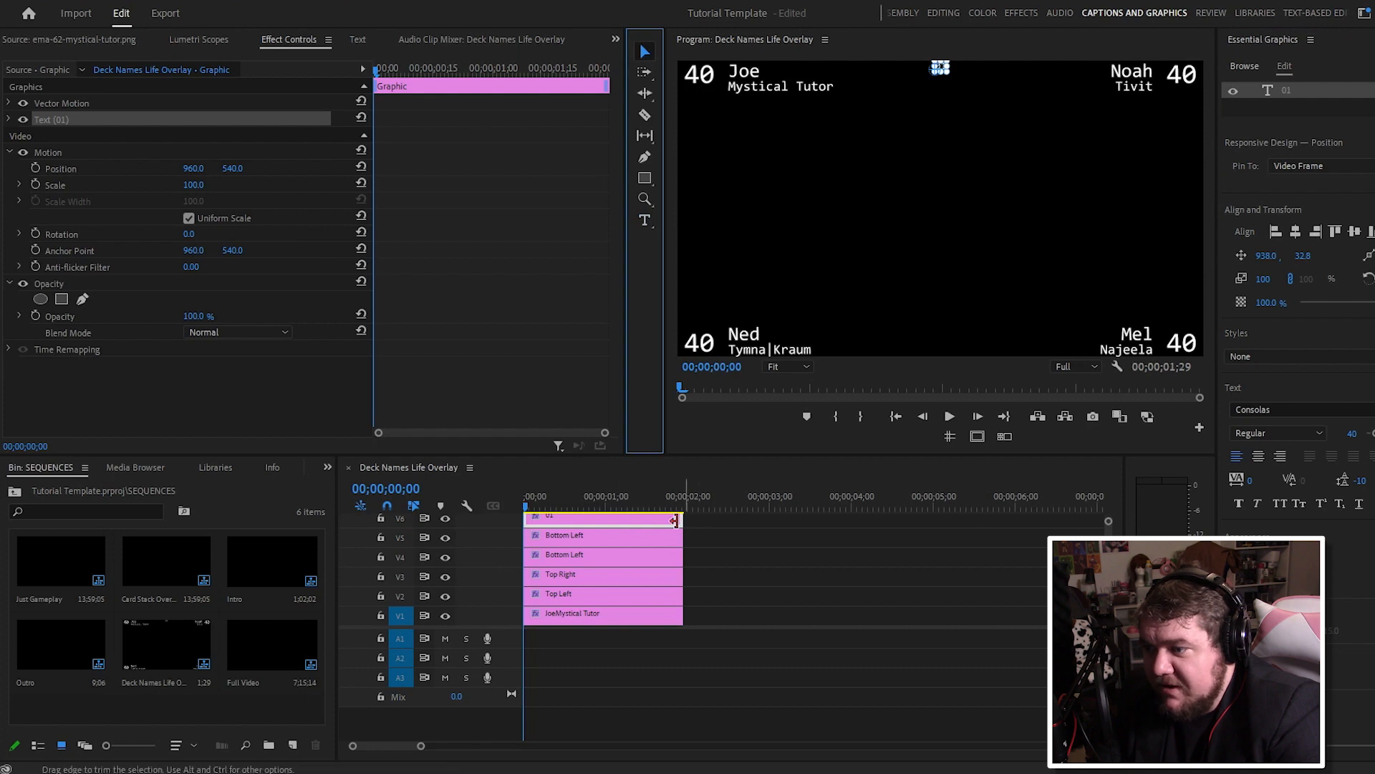
click(608, 520)
right_click(608, 517)
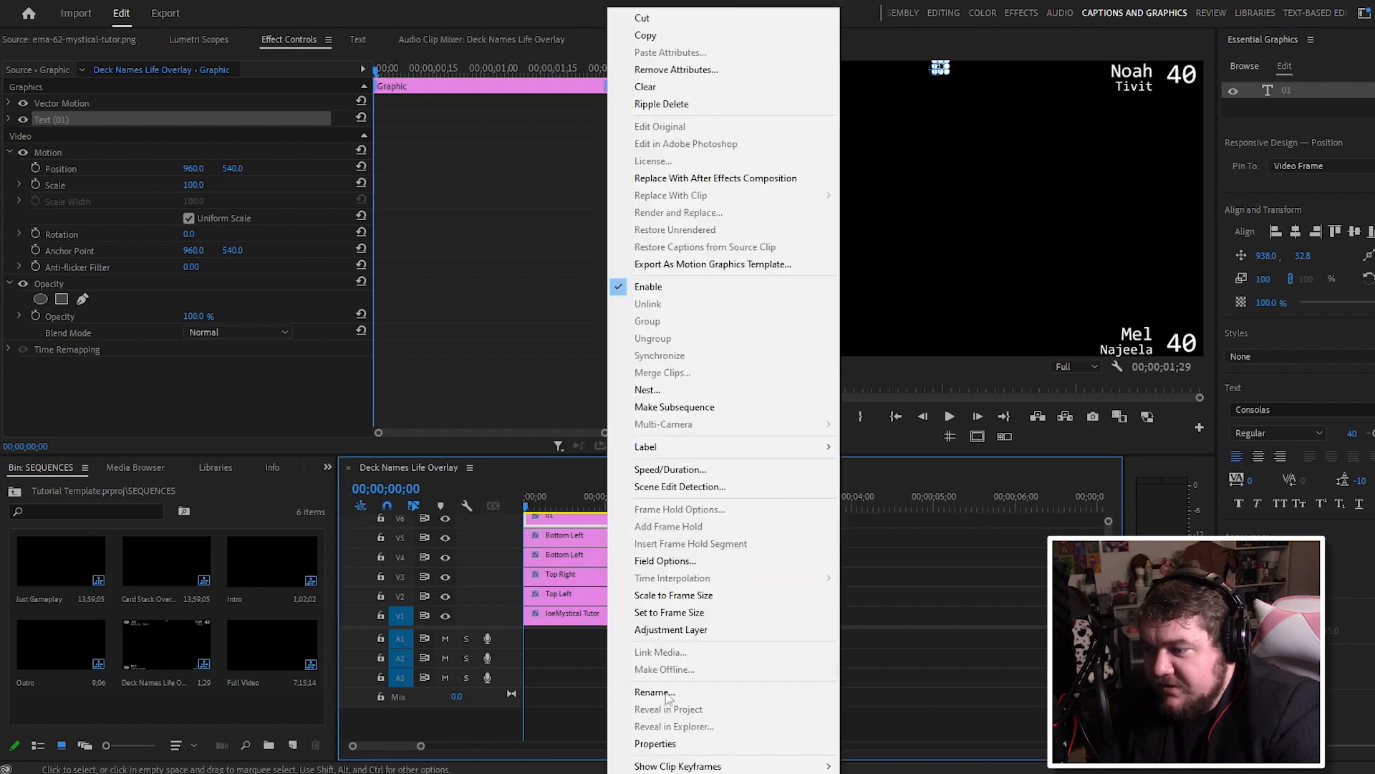
click(656, 686)
text(Turns)
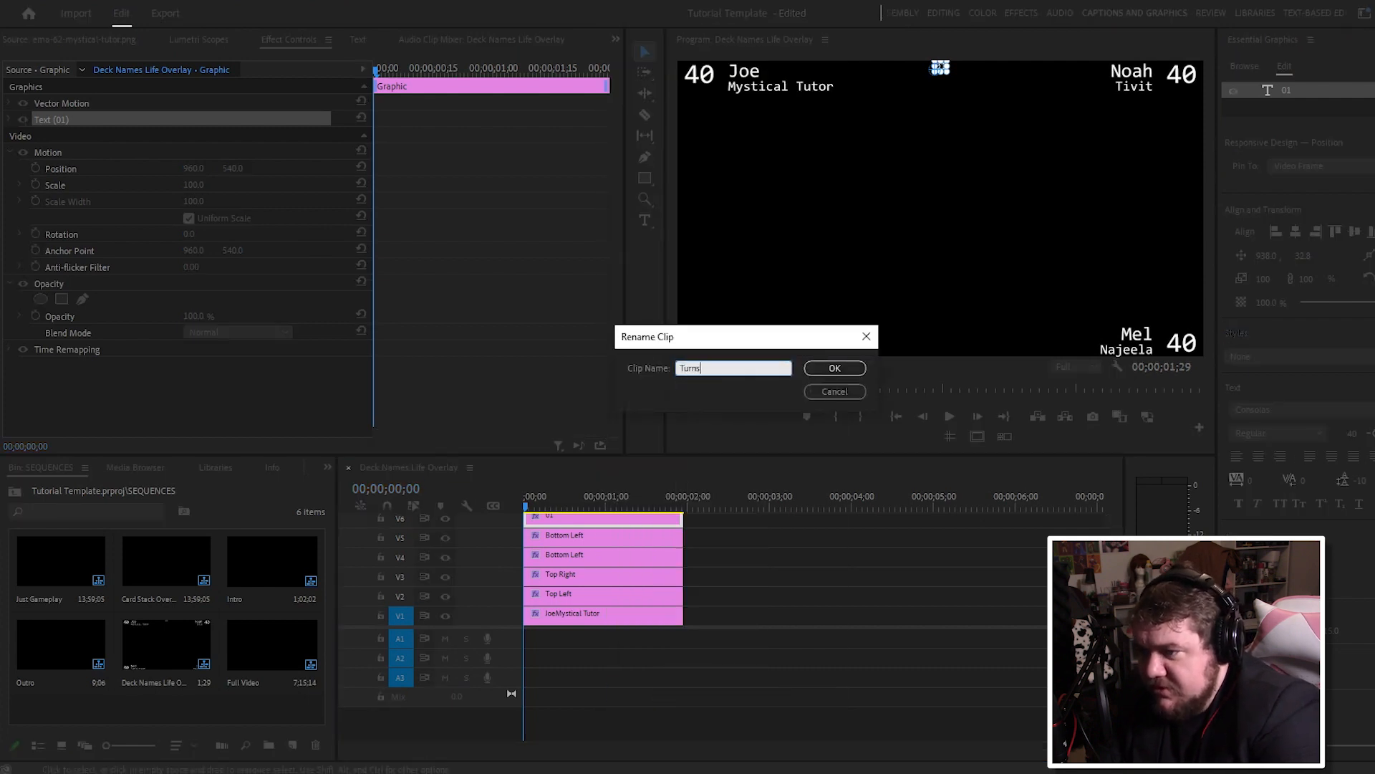
key(Return)
click(798, 562)
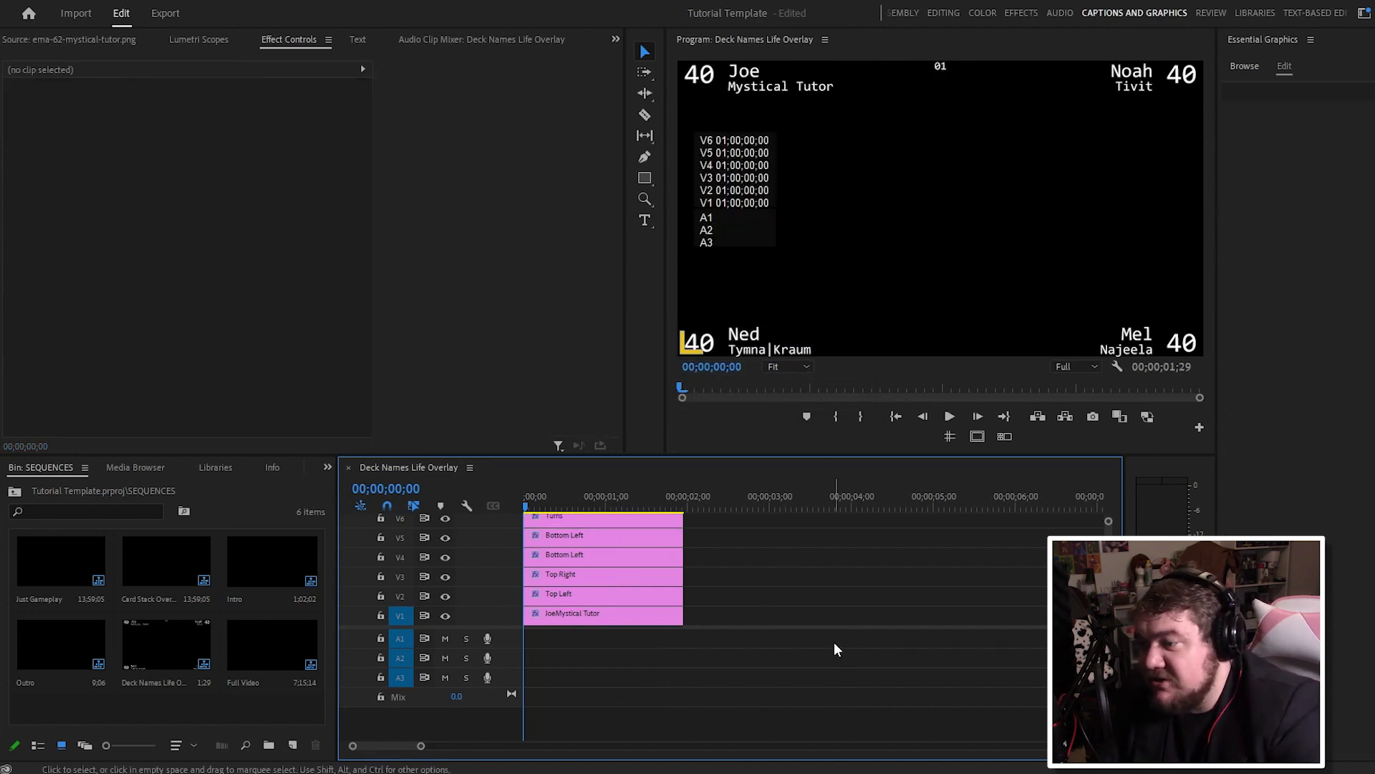
key(ctrl+s)
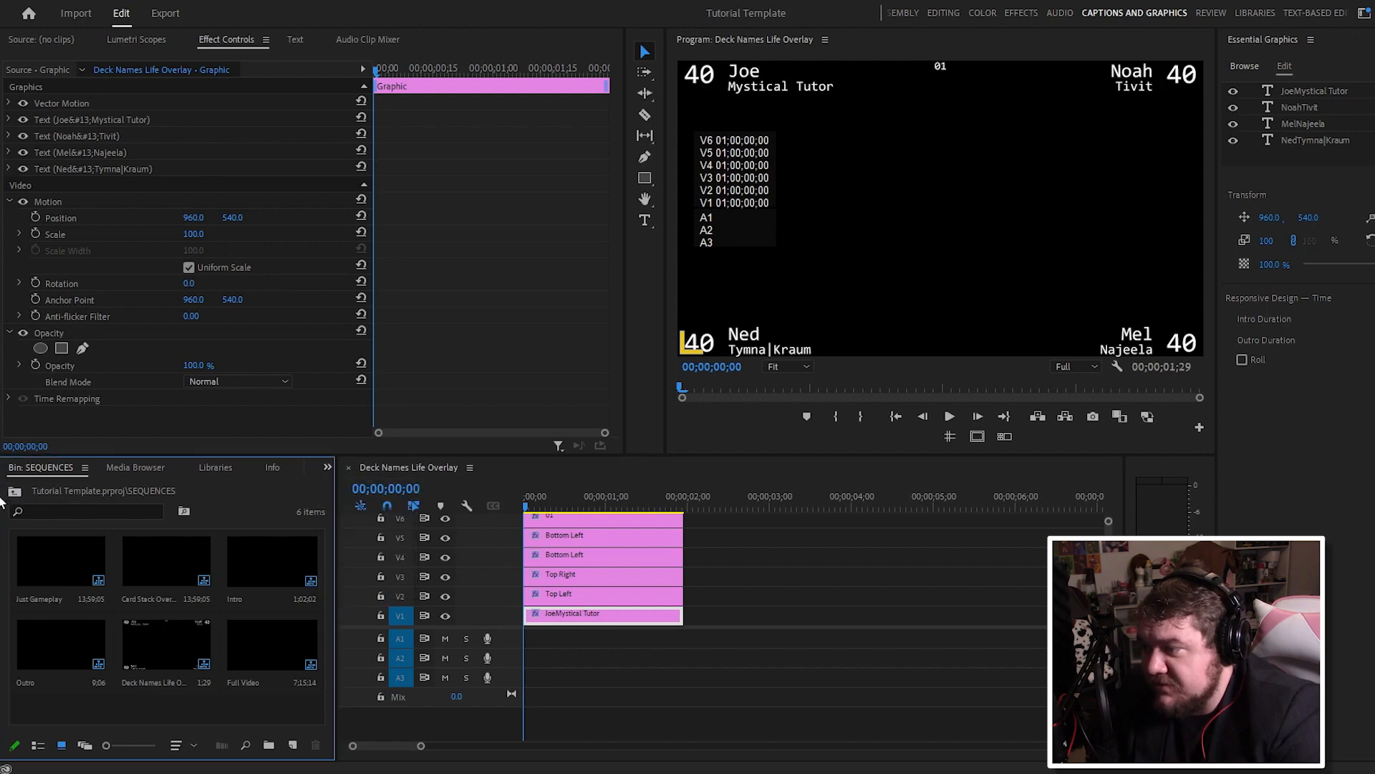
Step: Switch to the Editing workspace and place the Deck Names Life Overlay sequence on V1 of Full Video, after the Intro clip
click(944, 13)
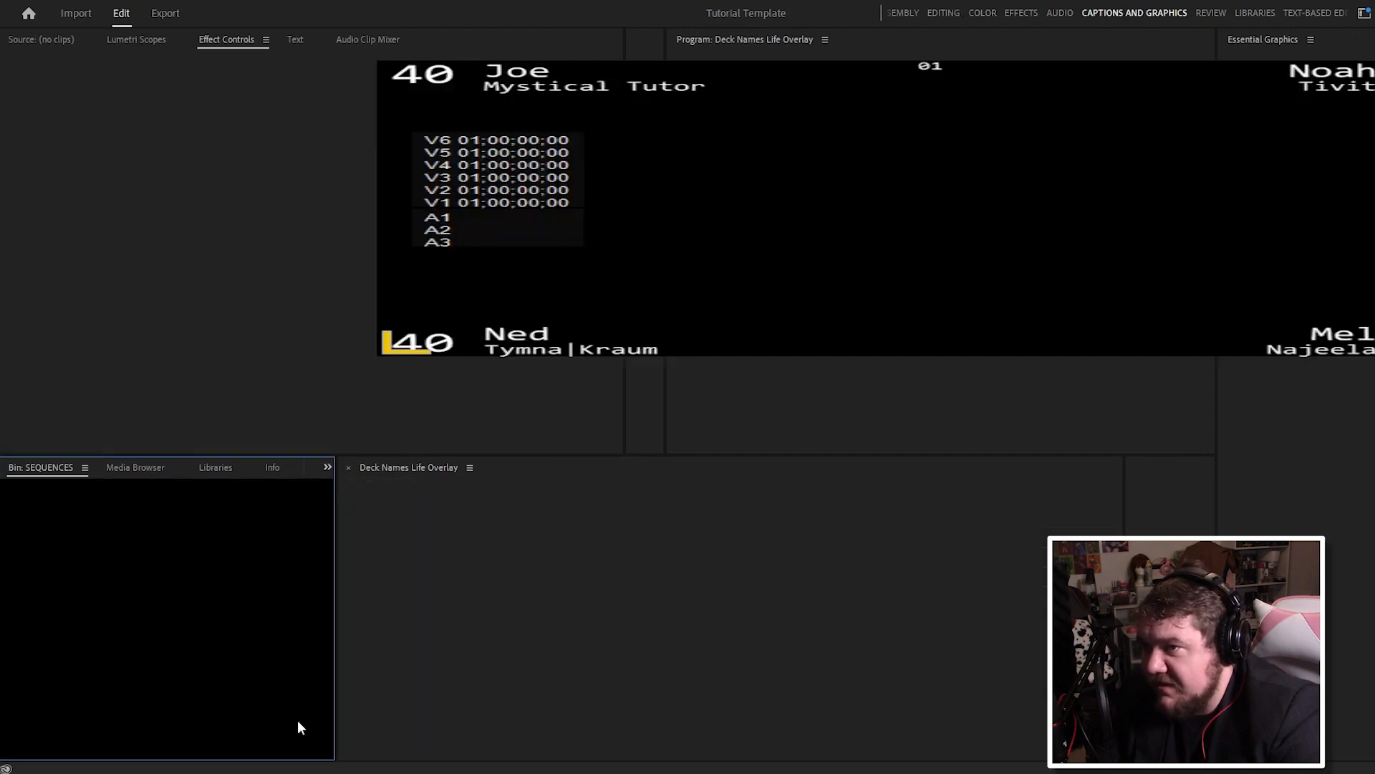
click(589, 467)
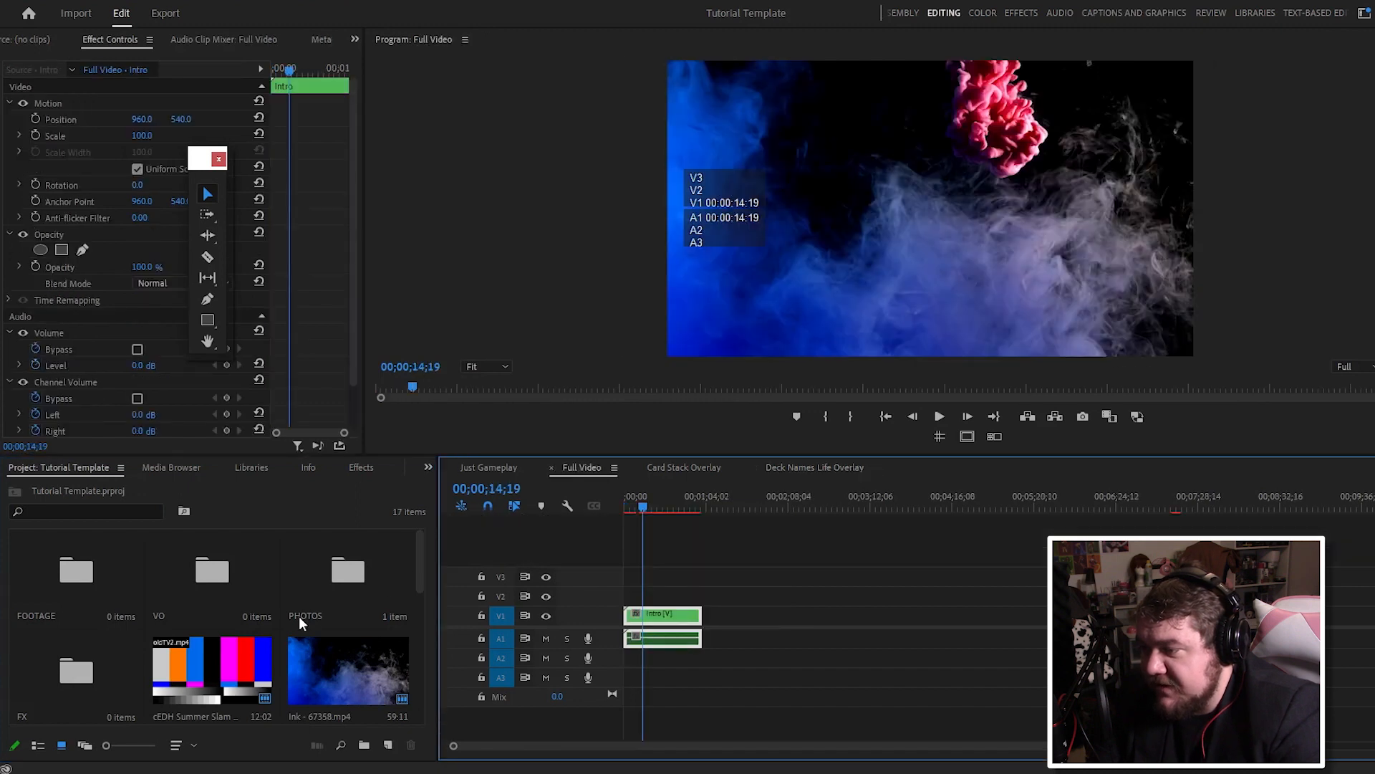
scroll(272, 609, down, 3)
scroll(229, 607, down, 3)
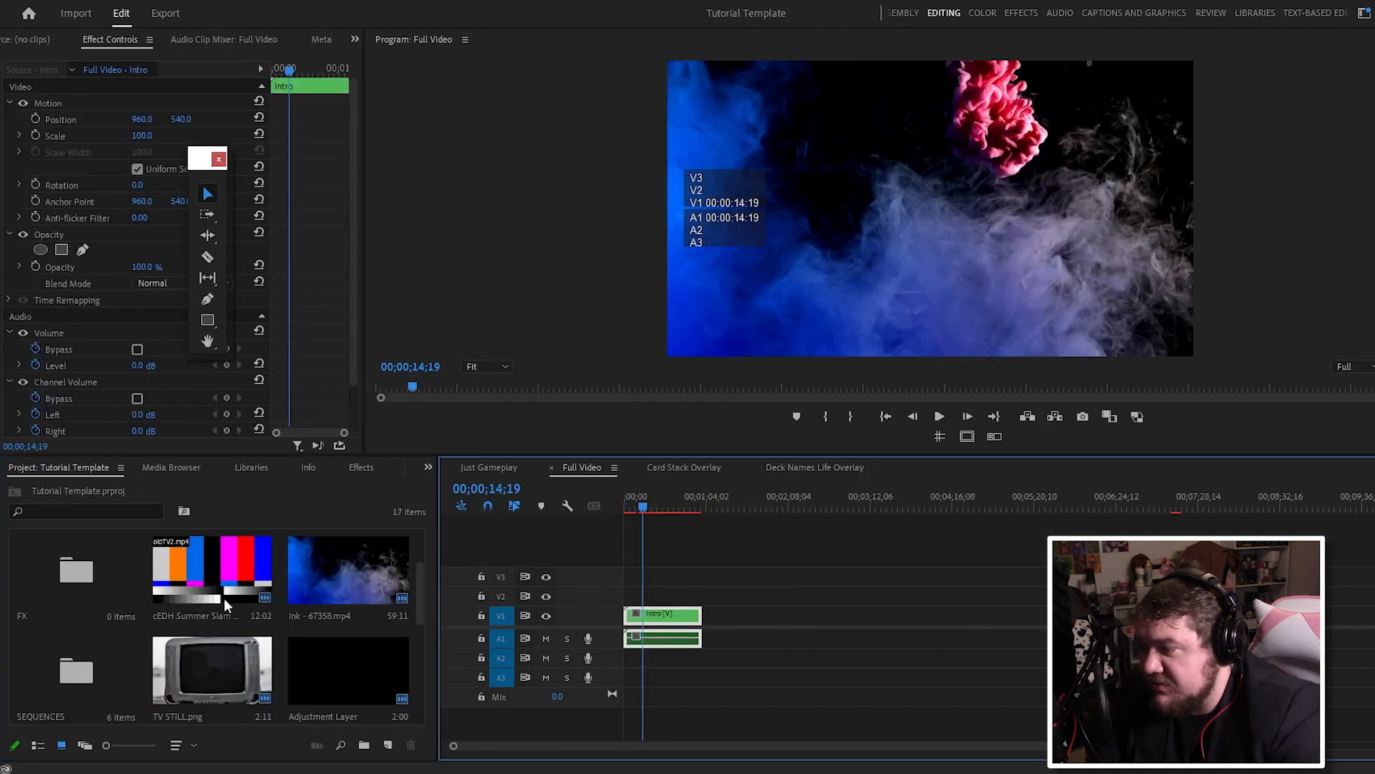
double_click(78, 692)
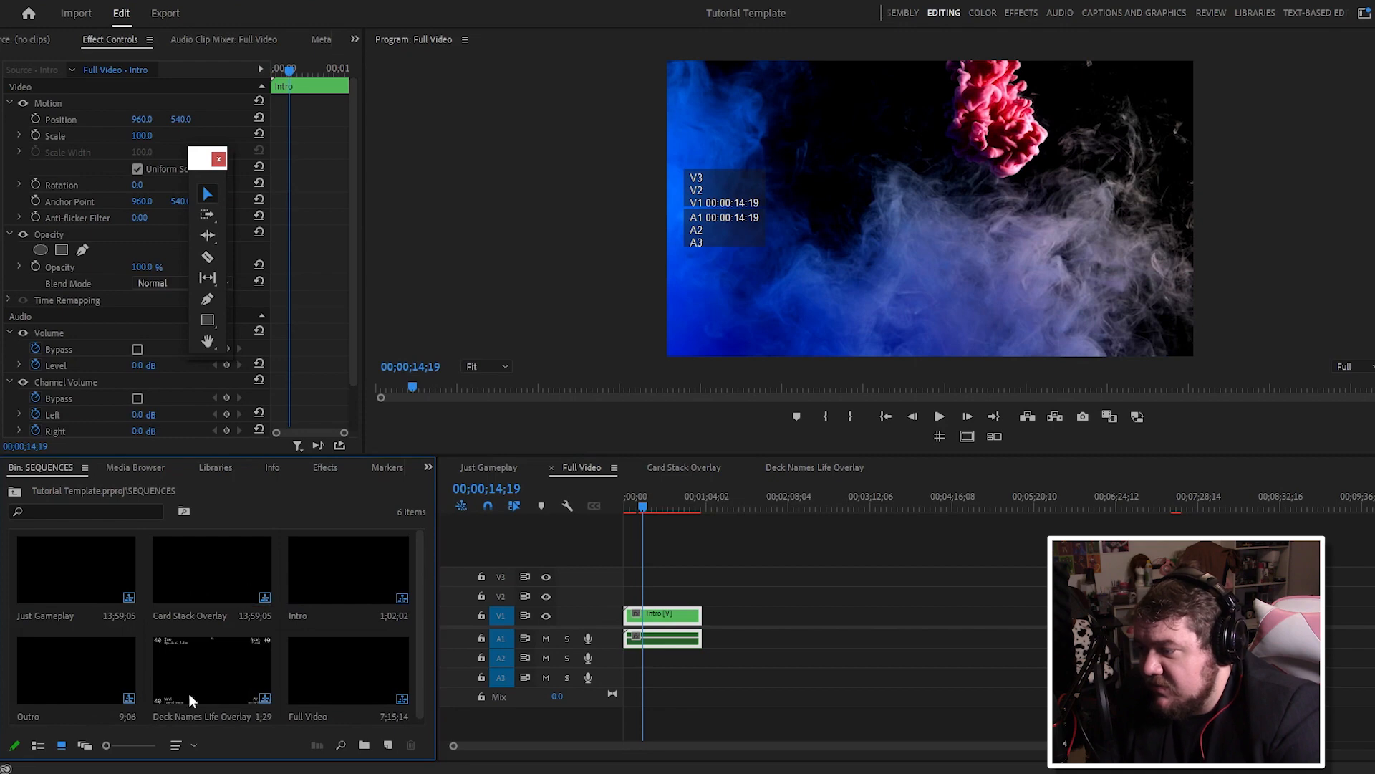
click(187, 693)
drag(223, 674, 752, 616)
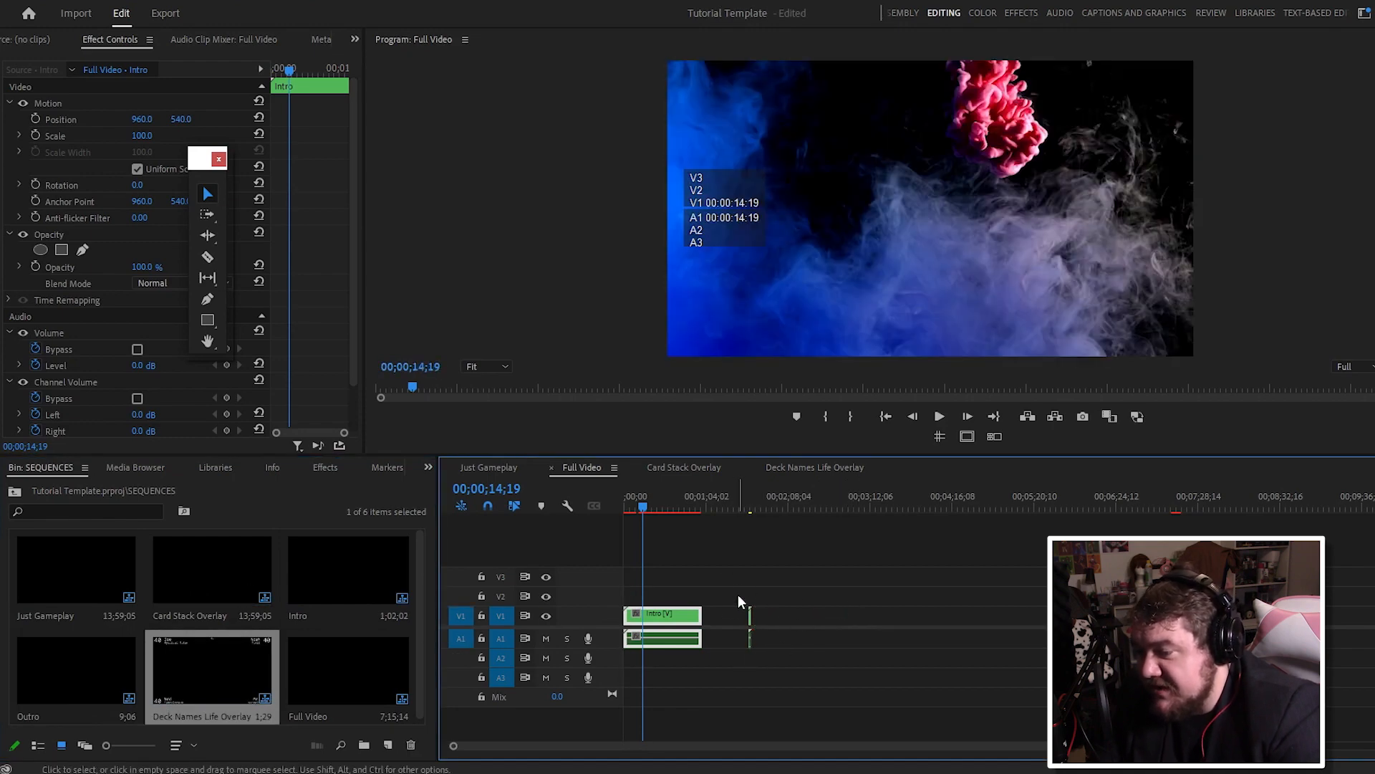
Step: Extend all clips in the Deck Names Life Overlay sequence to about 6:42 and save the project
double_click(230, 677)
key(z)
alt+click(805, 586)
alt+click(805, 586)
key(v)
drag(704, 621, 652, 506)
drag(661, 523, 1361, 527)
key(ctrl+s)
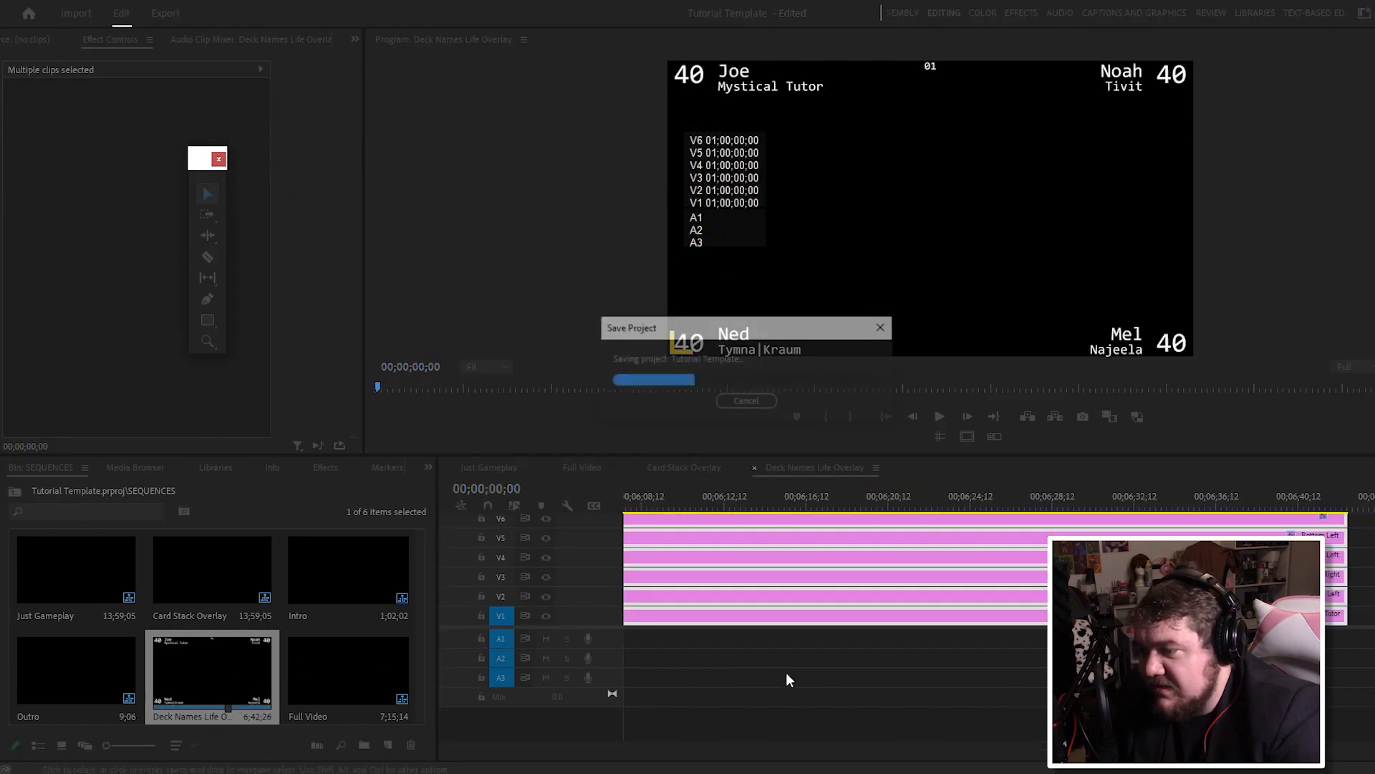
Step: Extend the nested Deck Names Life Overlay clip in Full Video and move it directly against the end of the Intro clip
click(582, 467)
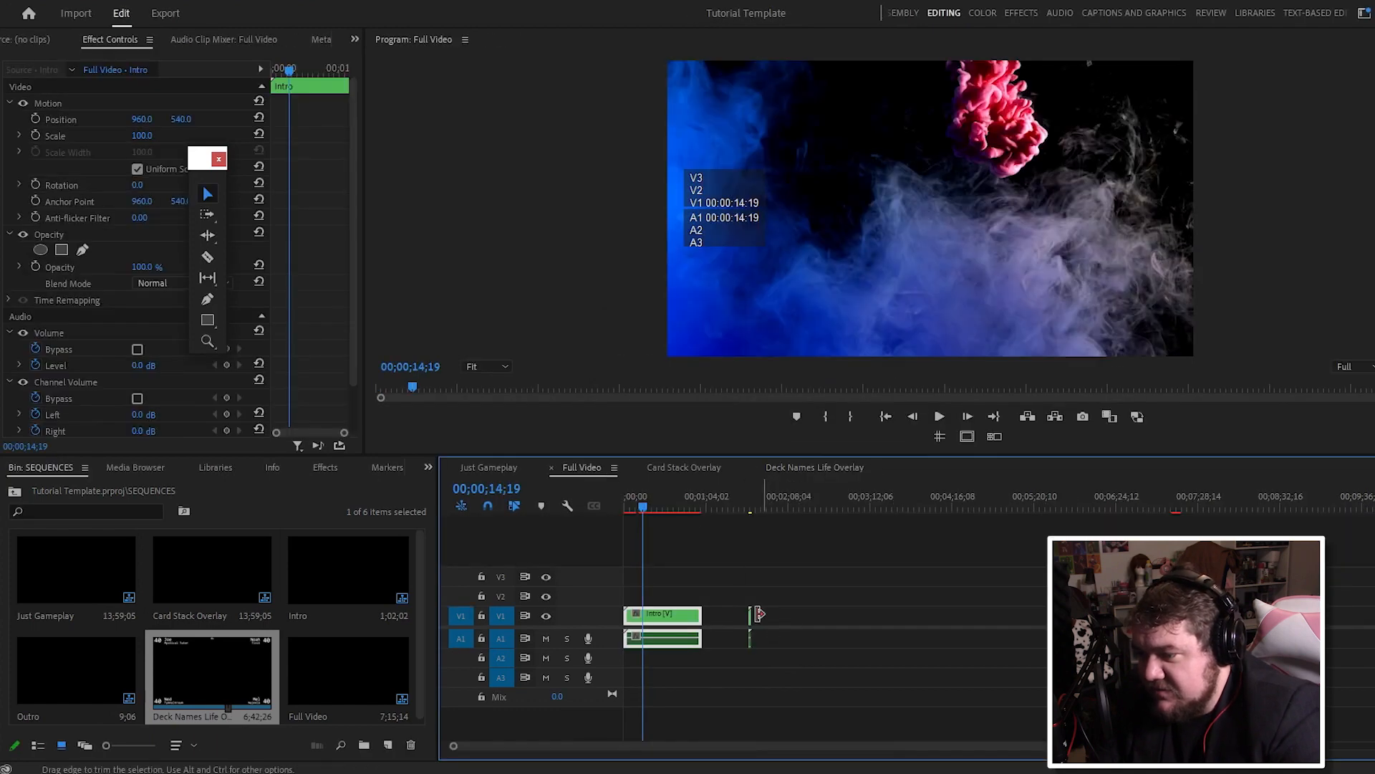
drag(765, 614, 1175, 614)
drag(1019, 620, 973, 620)
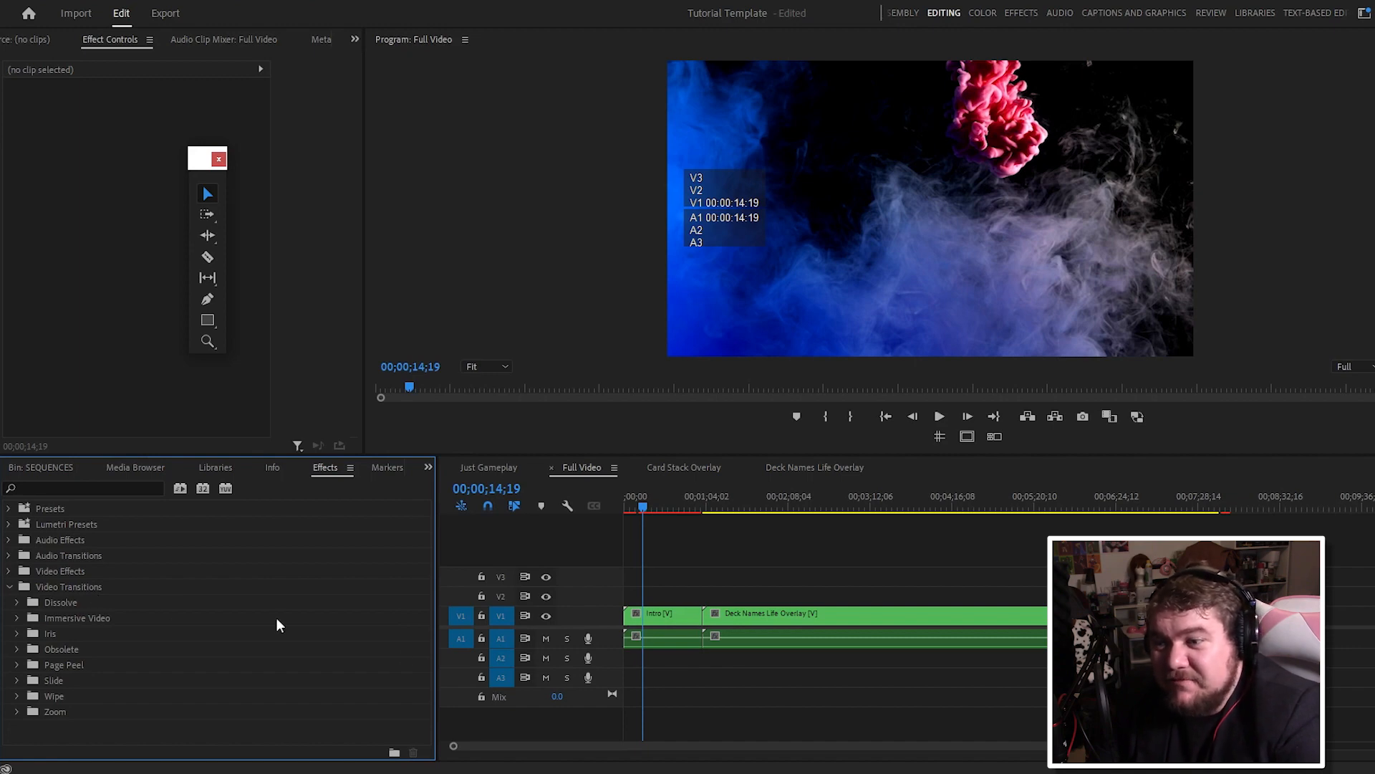
Step: Review the overlay at several points of the Full Video timeline and open the nested Deck Names Life Overlay sequence
click(738, 594)
click(770, 510)
click(809, 616)
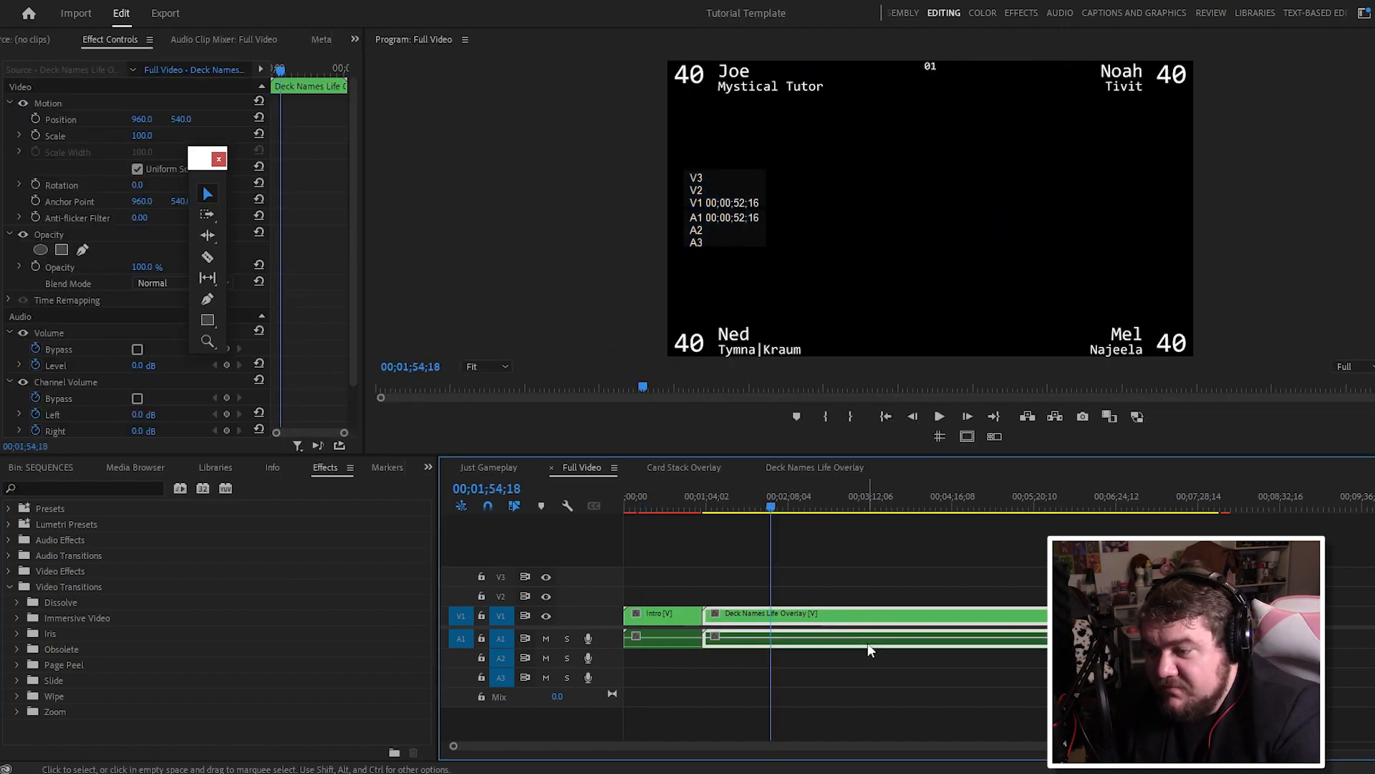
click(668, 510)
click(1222, 510)
click(1067, 511)
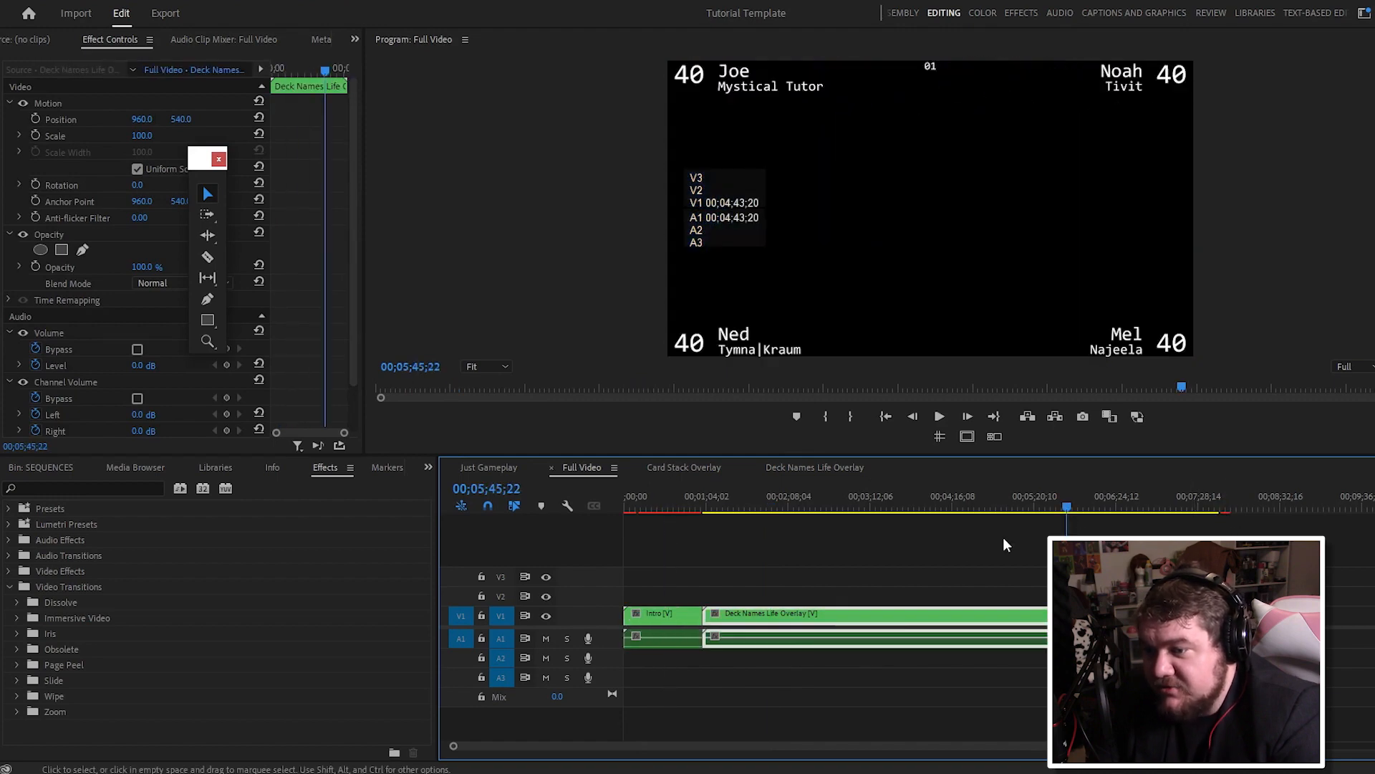
click(876, 556)
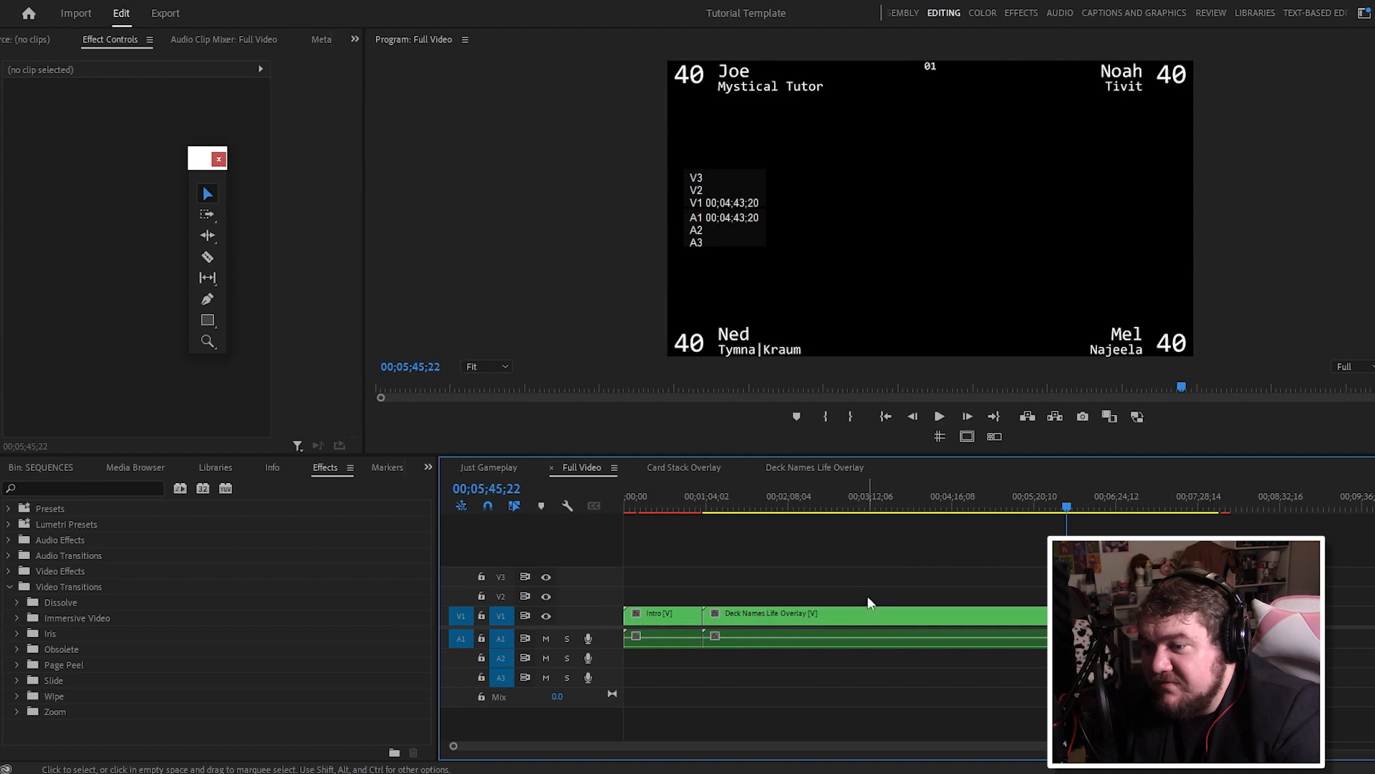
double_click(798, 616)
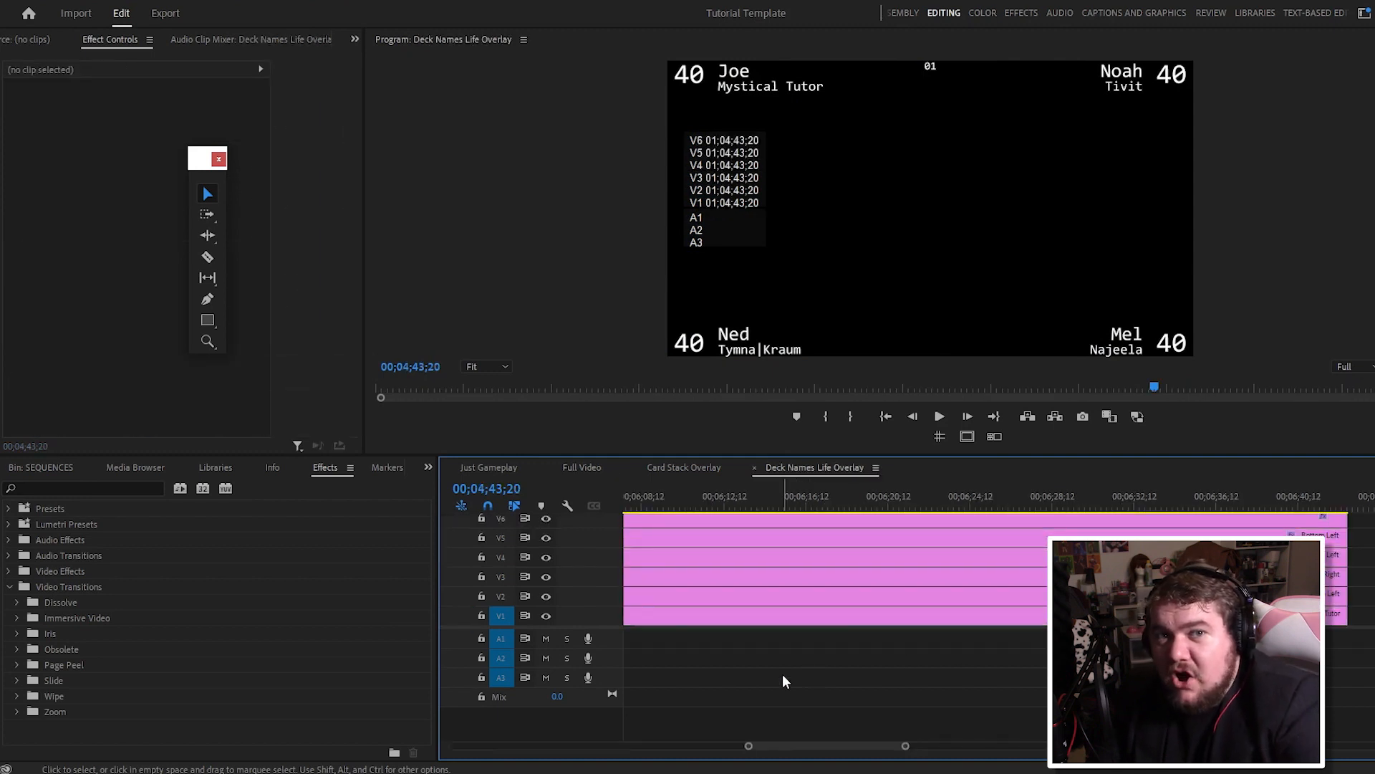
Step: Save the project as a template
click(9, 4)
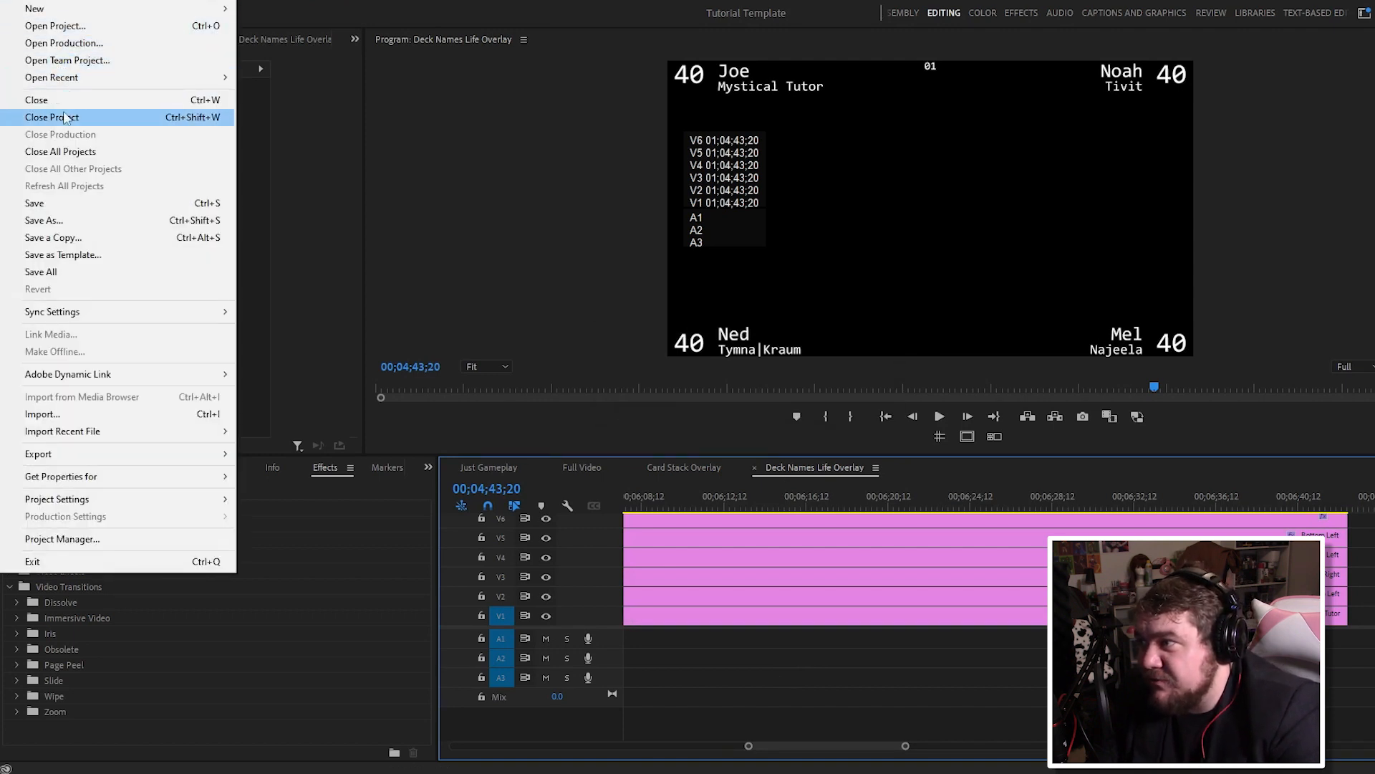
click(84, 258)
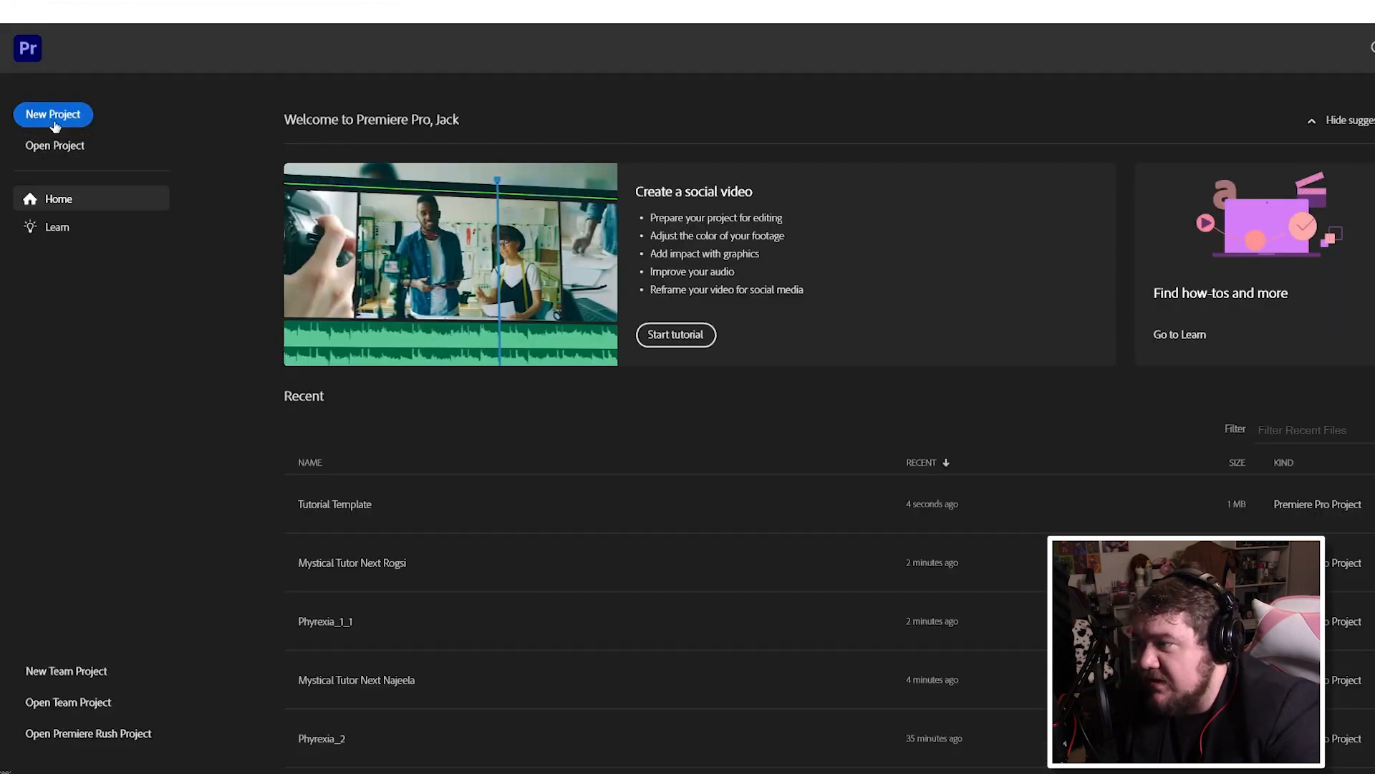
Step: Create a new project named Birds of Paradise New Top Commander from the Tutorial cEDH Template.prproj project template
click(53, 113)
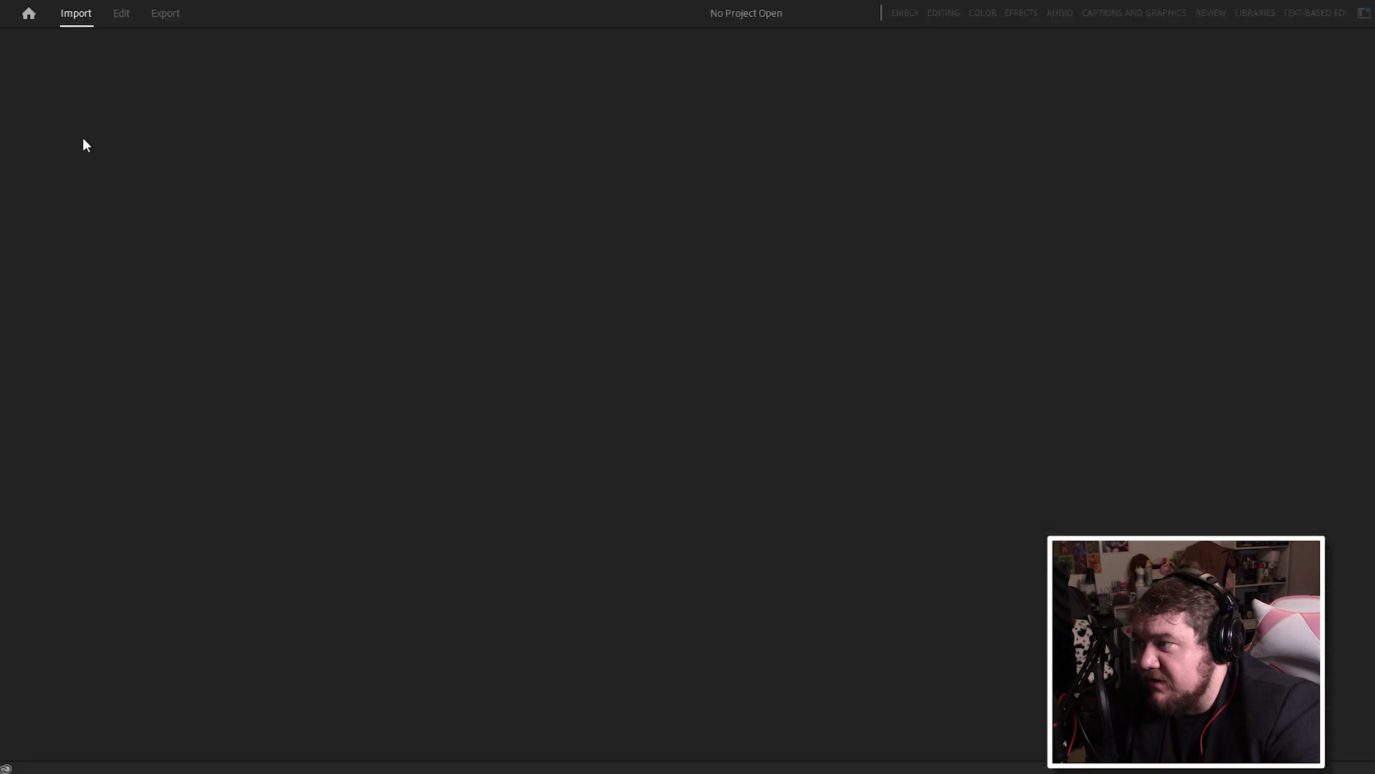
click(141, 50)
click(144, 48)
double_click(149, 51)
text(Birds of Para)
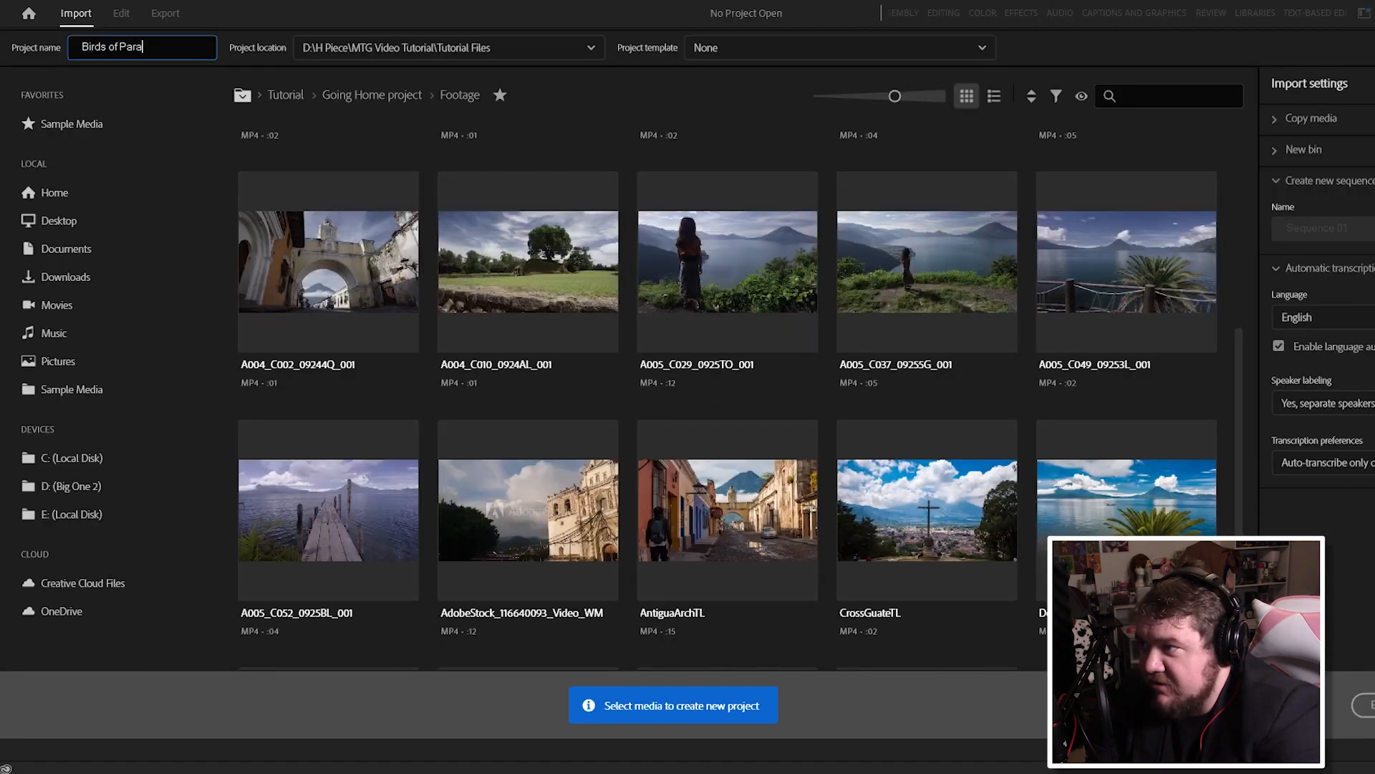
text(dise New T)
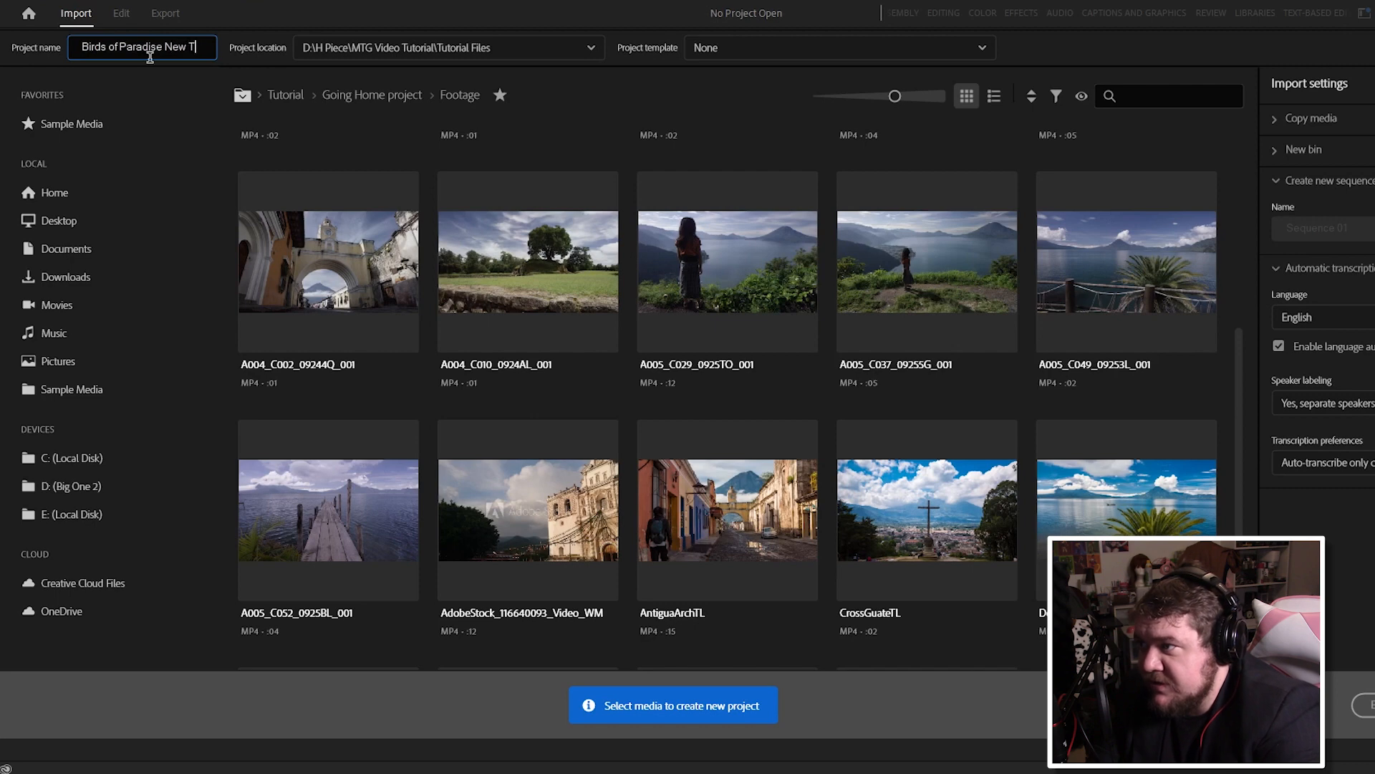
text(op Commander)
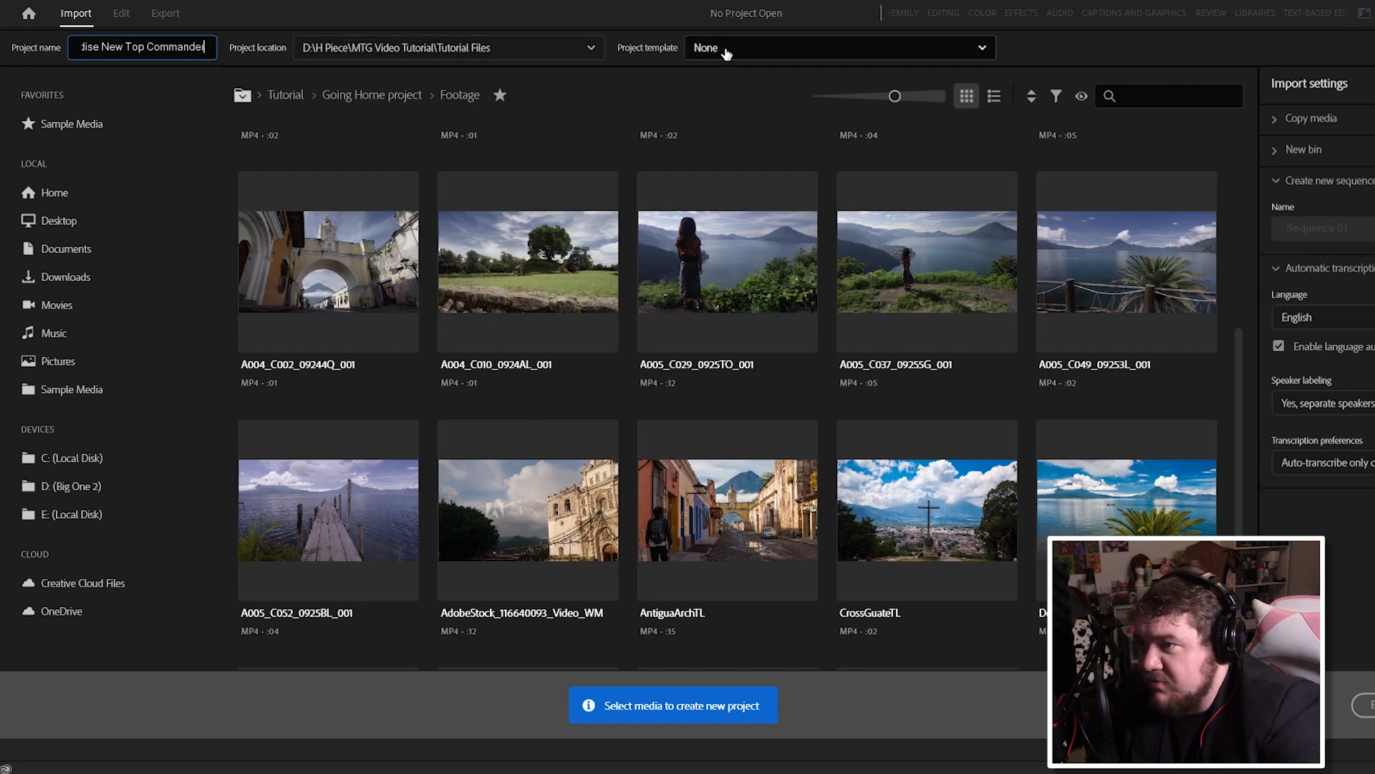
click(726, 52)
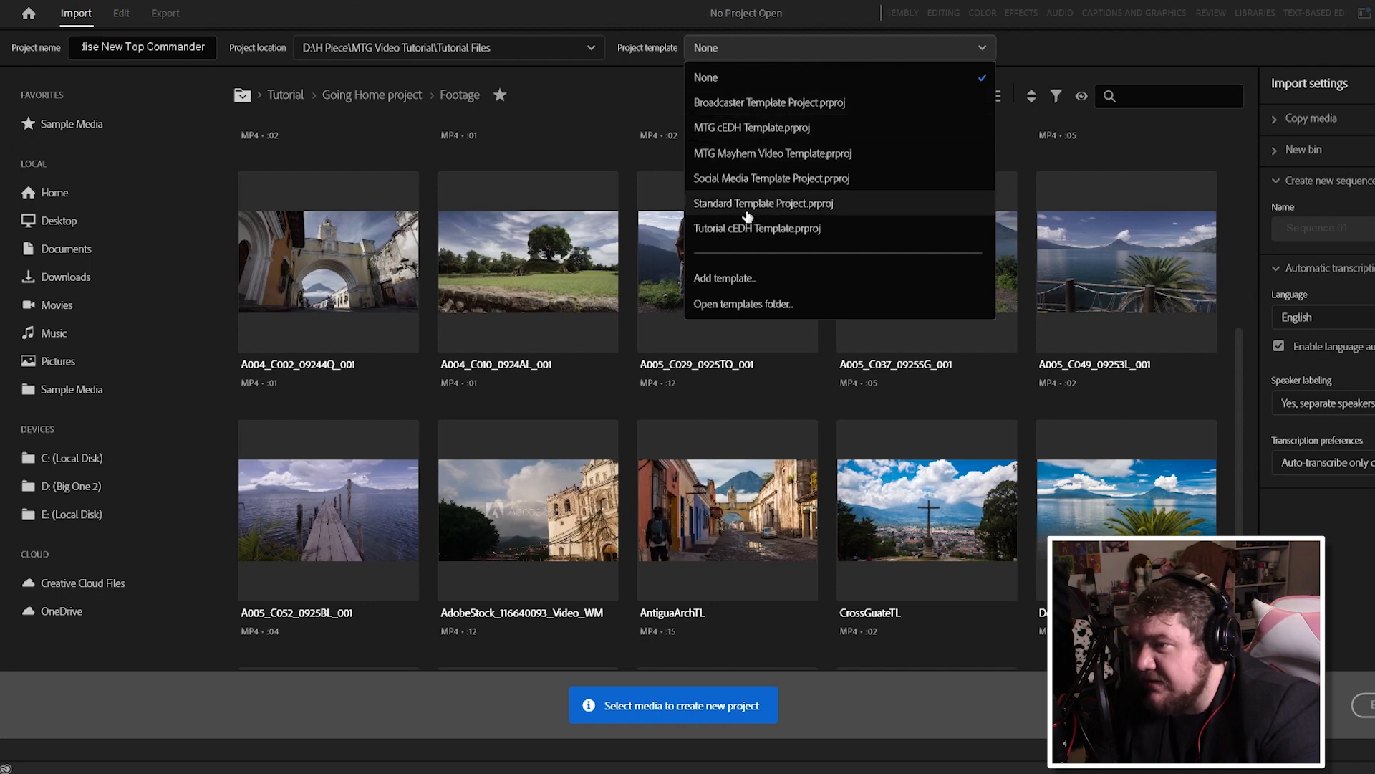
click(749, 236)
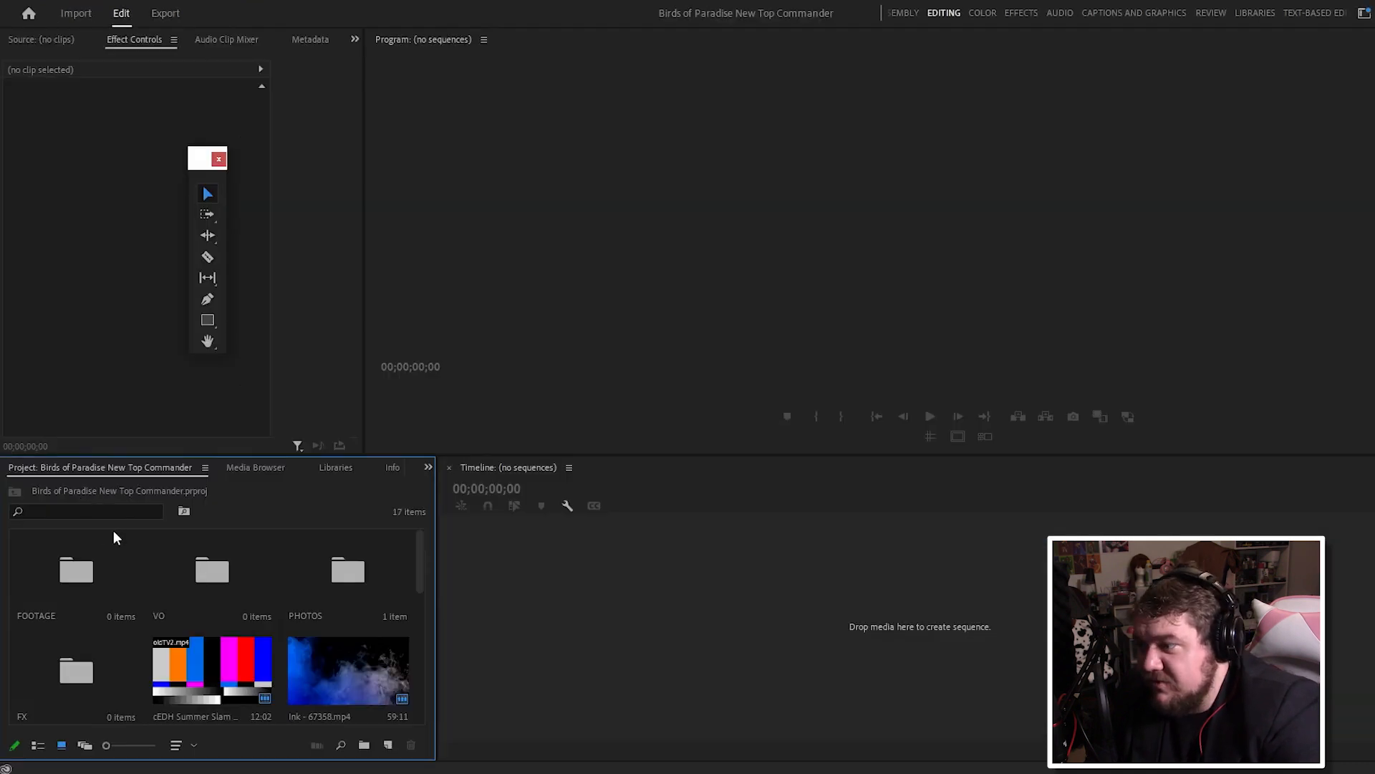
Step: Open the Just Gameplay, Full Video and Deck Names Life Overlay sequences from the SEQUENCES bin
scroll(143, 569, down, 5)
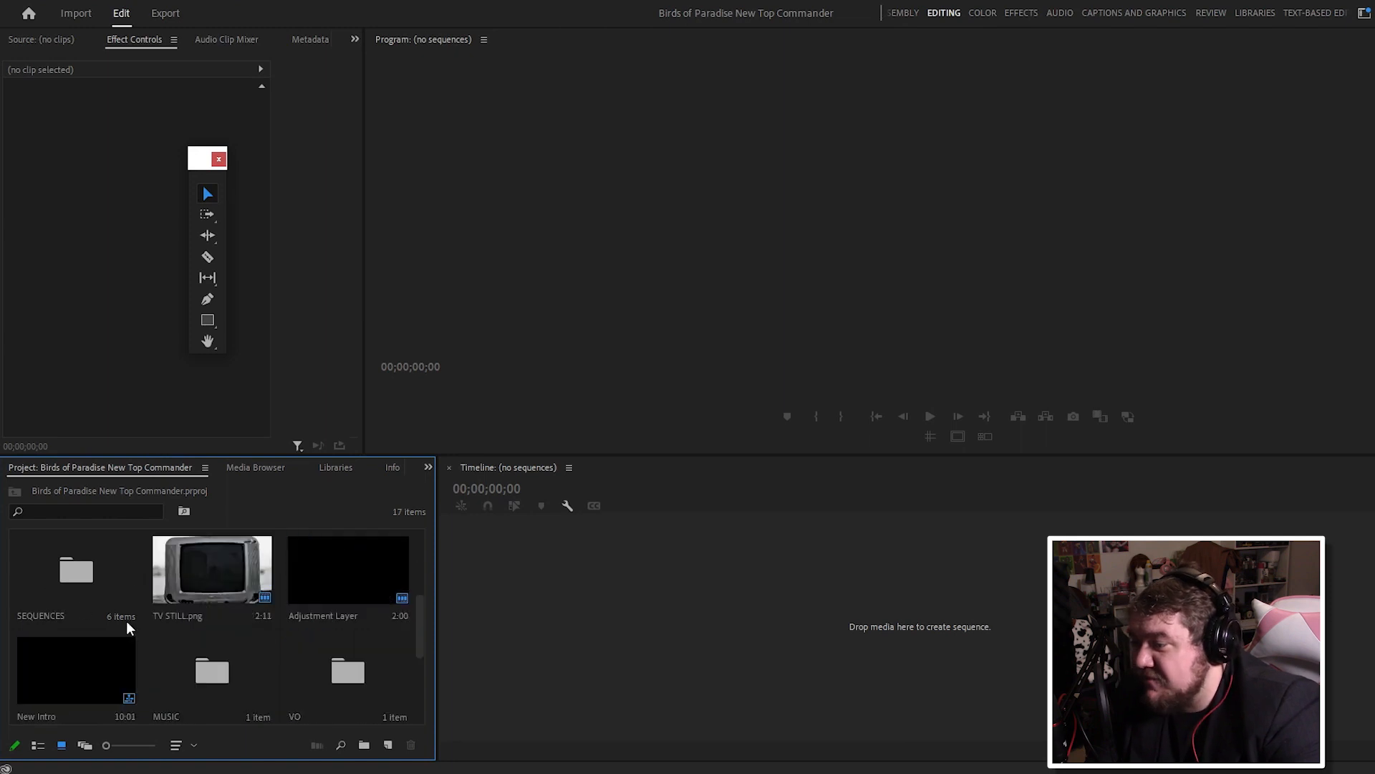
double_click(96, 587)
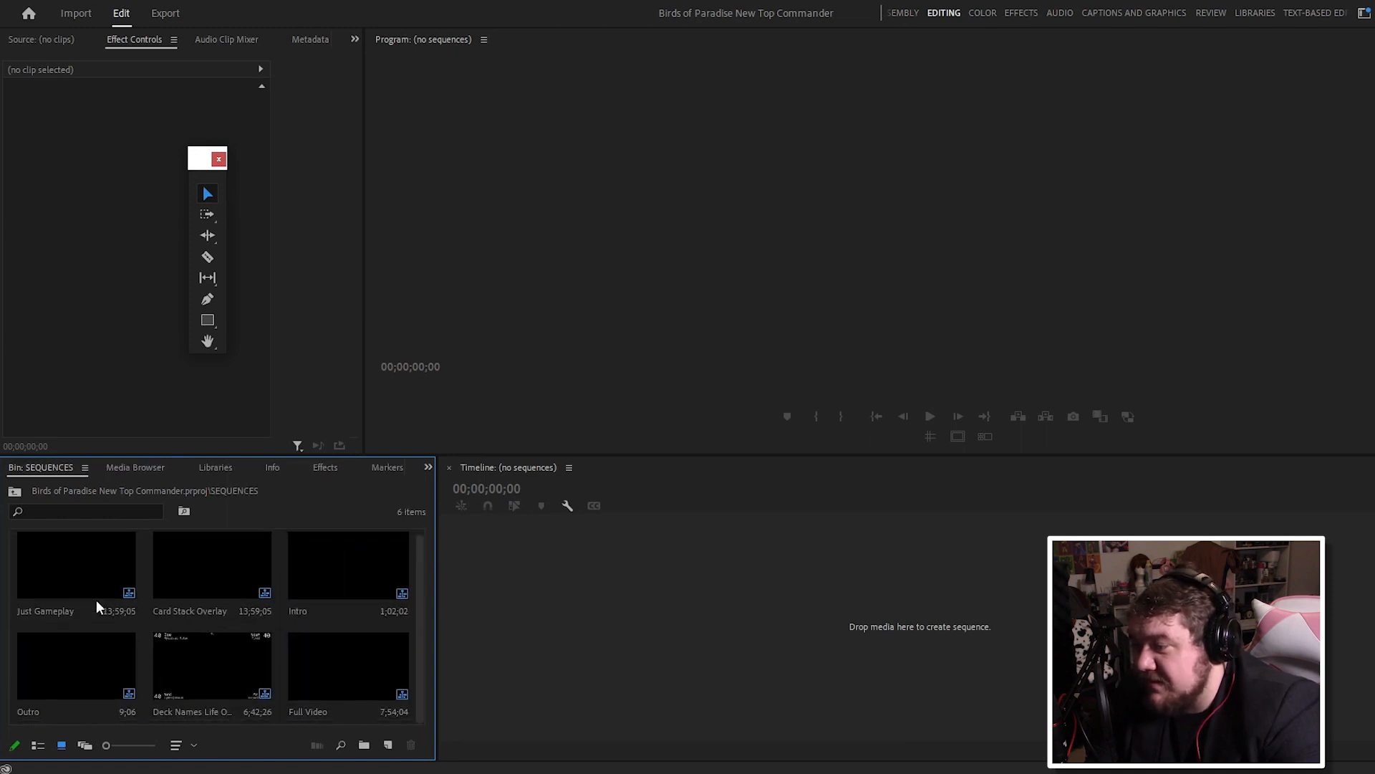
double_click(70, 580)
double_click(336, 656)
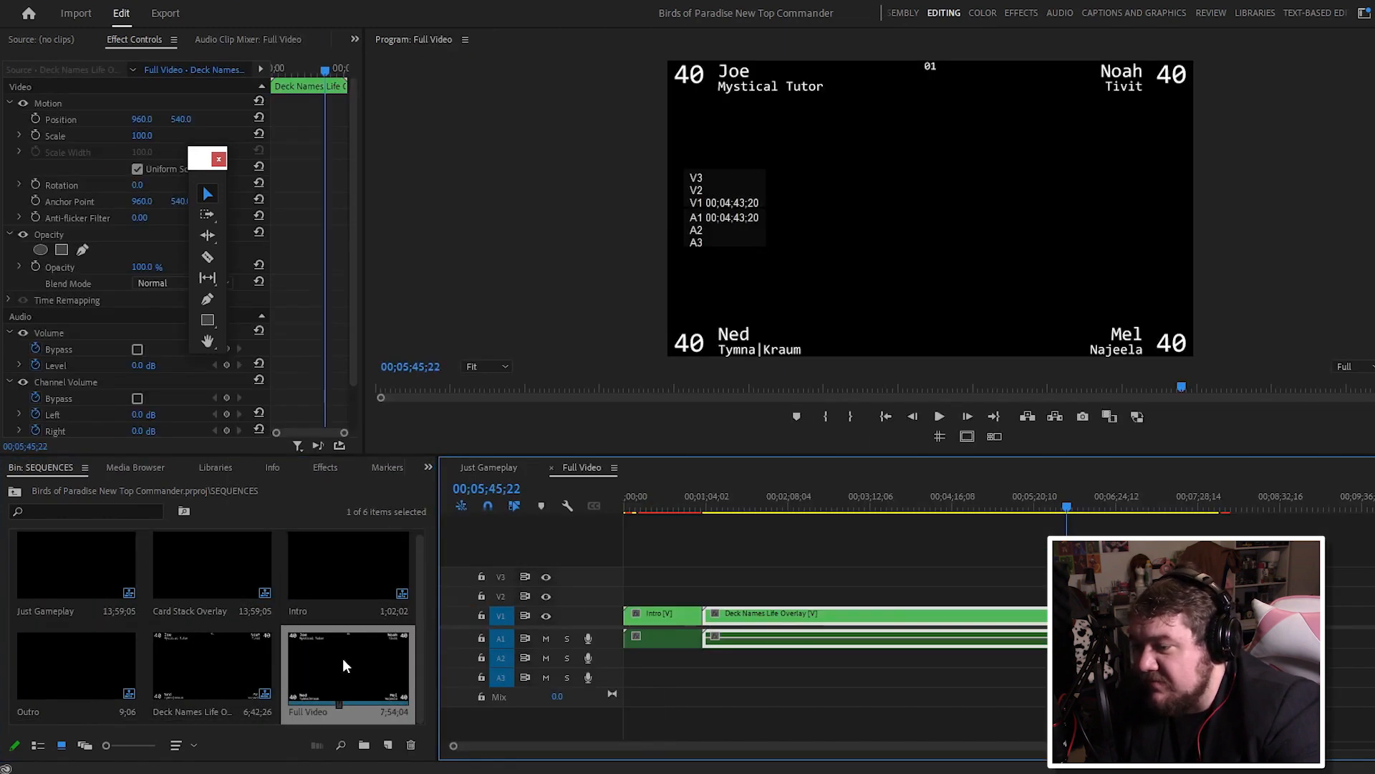
click(237, 655)
double_click(238, 655)
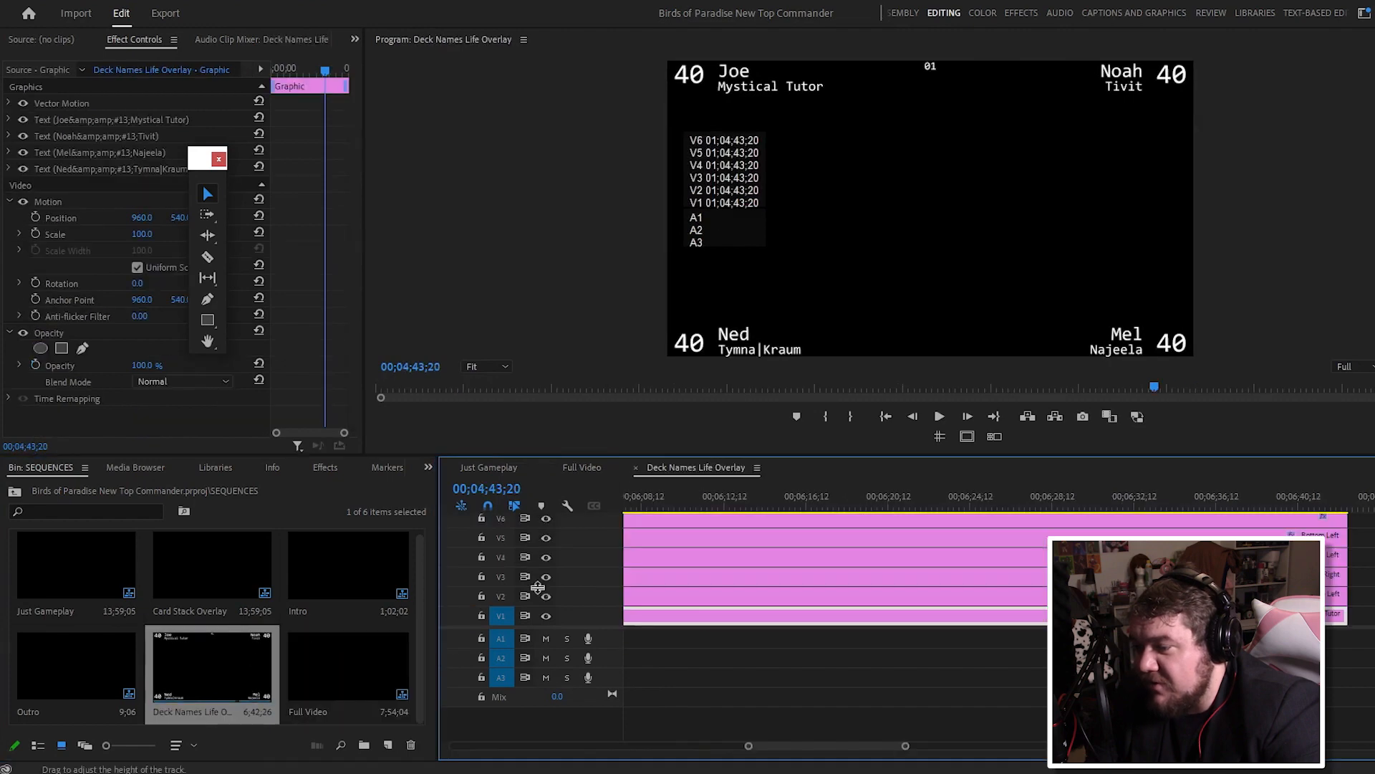
Step: Open the Intro sequence from the SEQUENCES bin, move the playhead to about 21 seconds and save the project
double_click(318, 573)
click(850, 499)
key(minus)
key(minus)
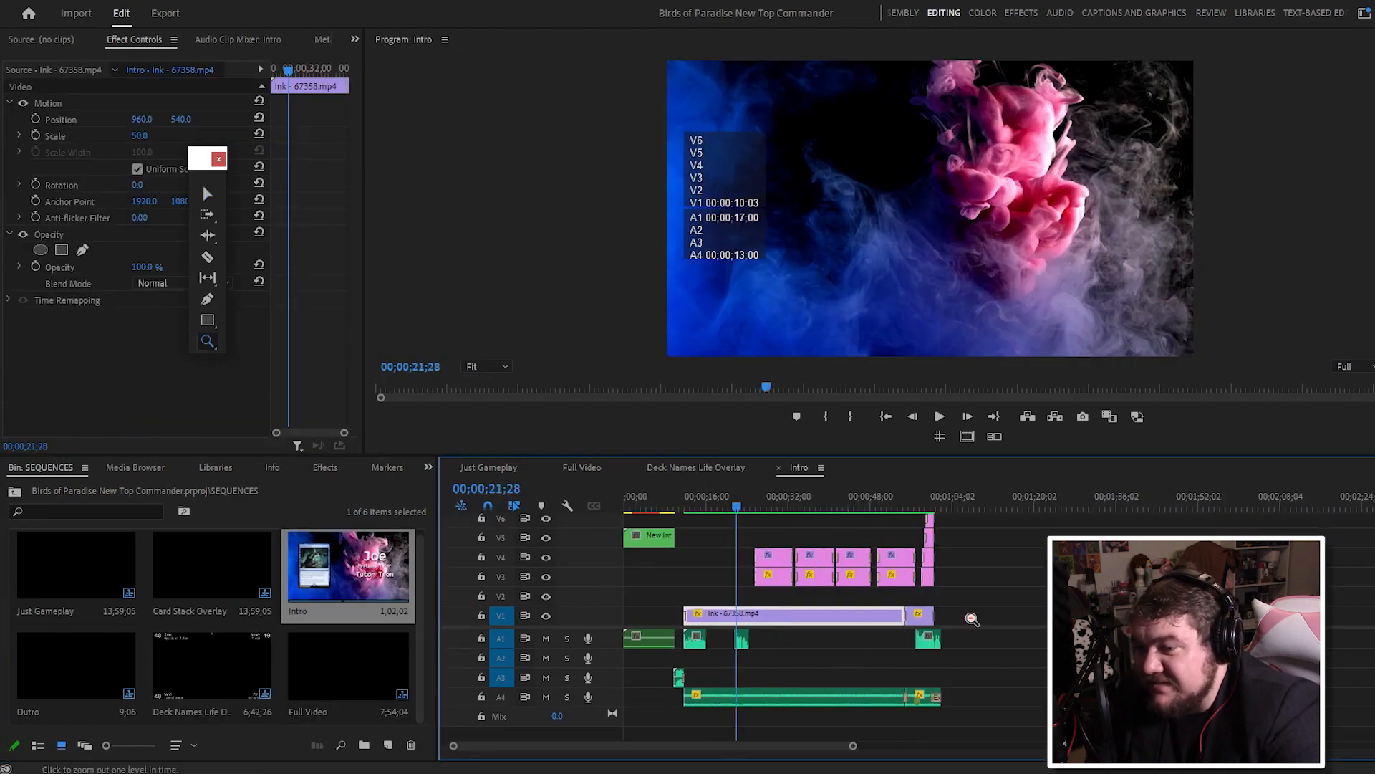
key(ctrl+s)
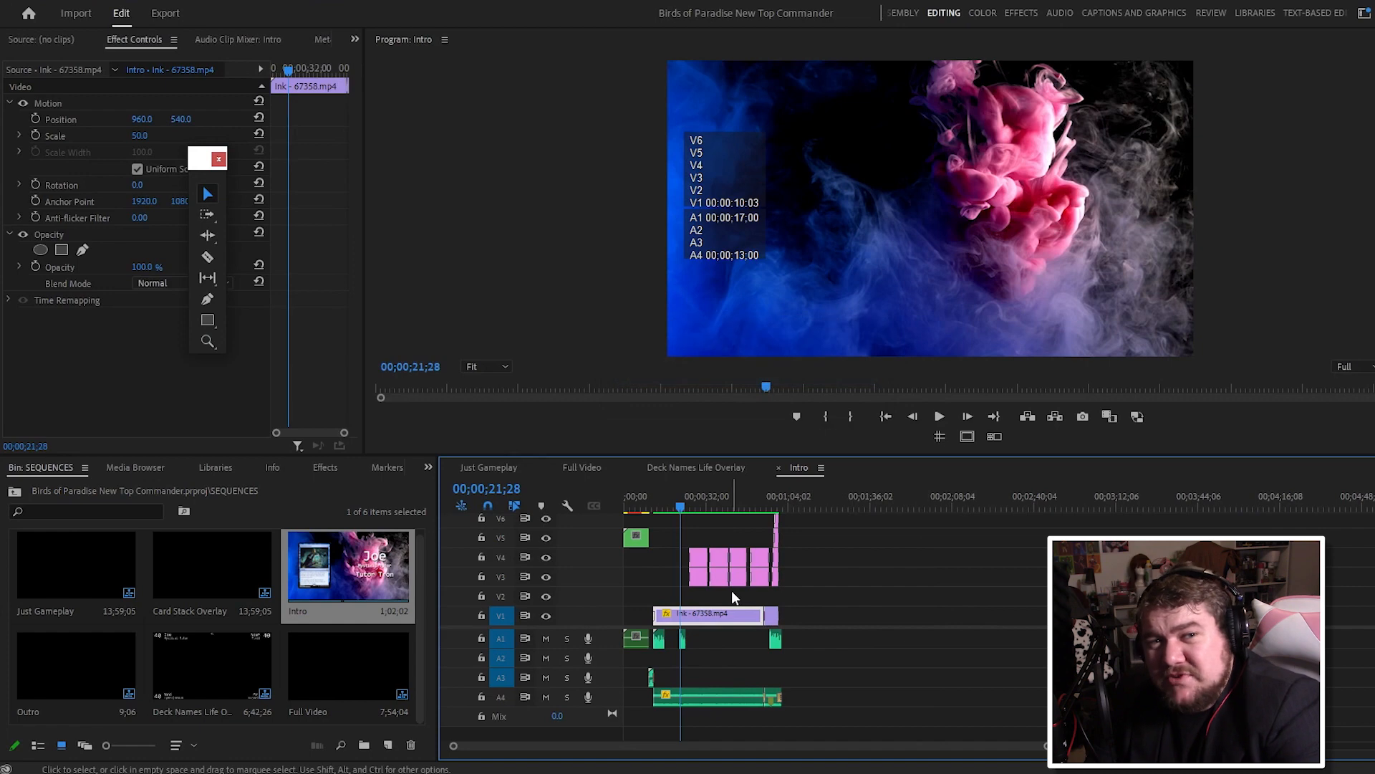